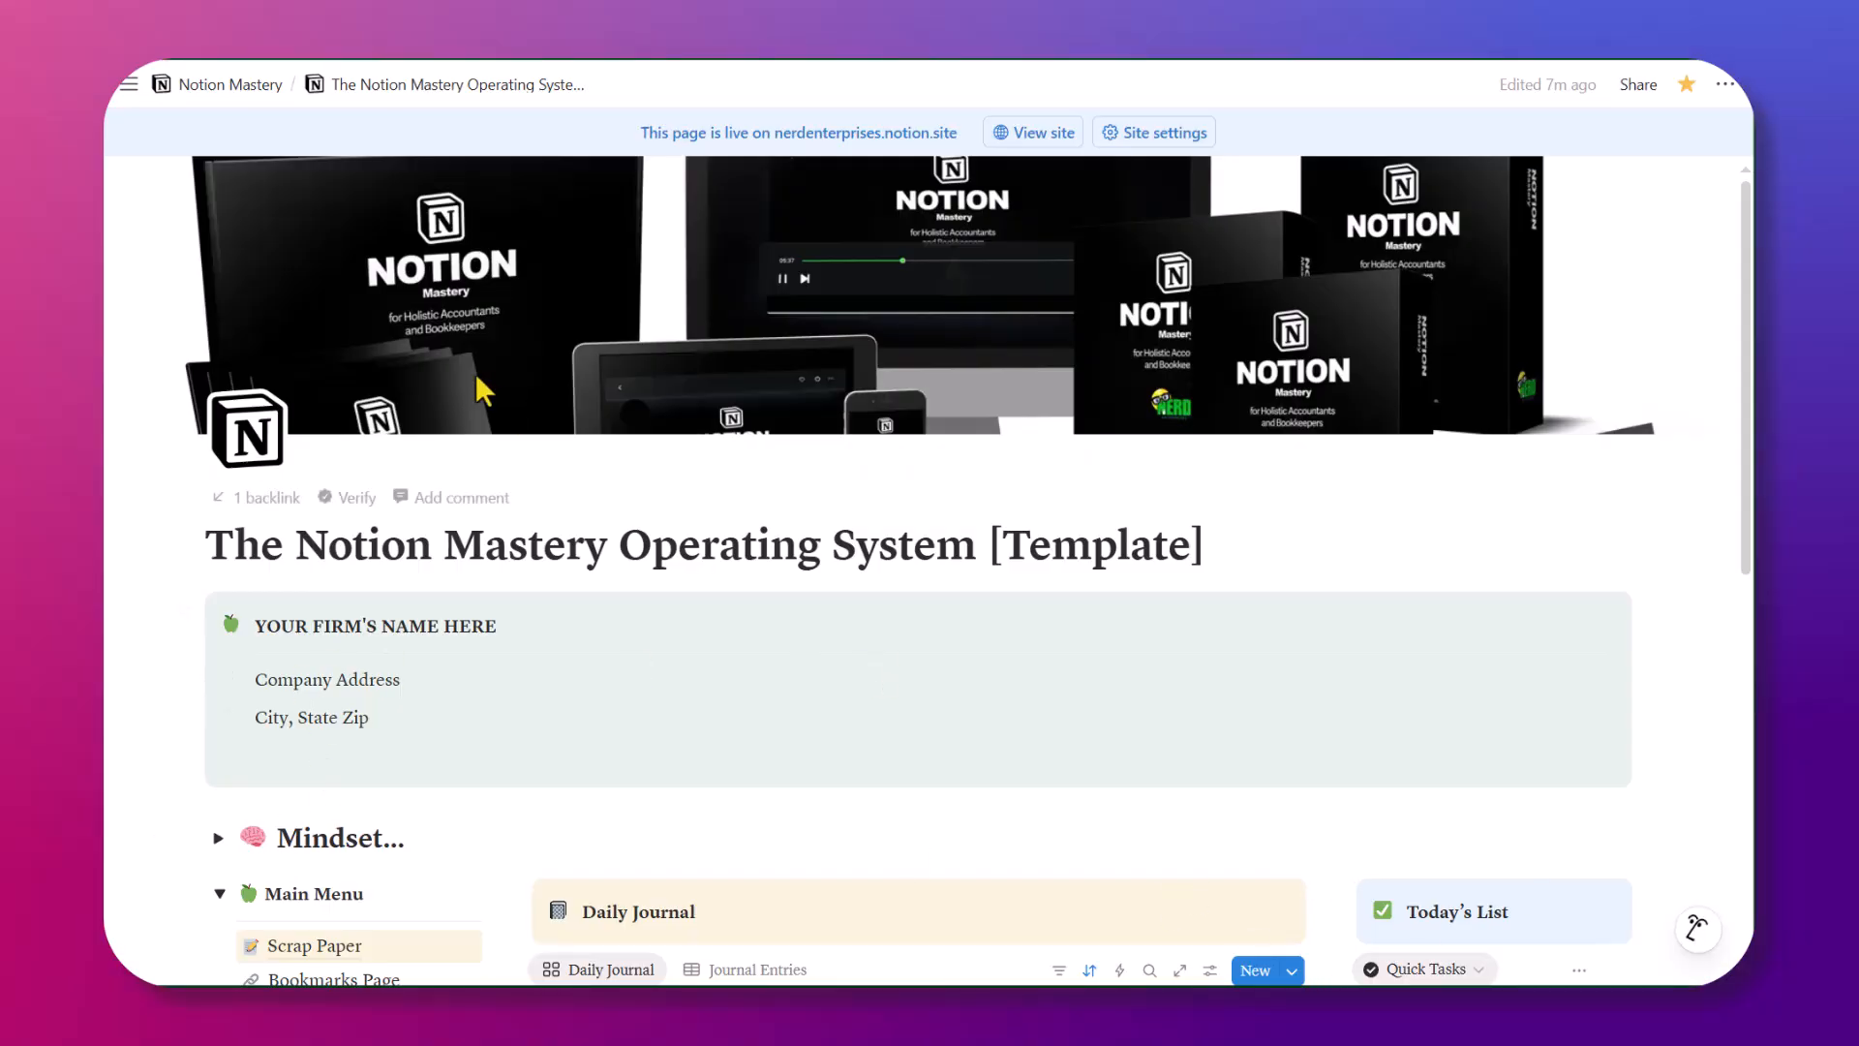
# Open the "Daily Journal (simple)" template of the Daily Journal database for editing
pyautogui.scroll(-8, 1075, 620)
pyautogui.scroll(2, 960, 697)
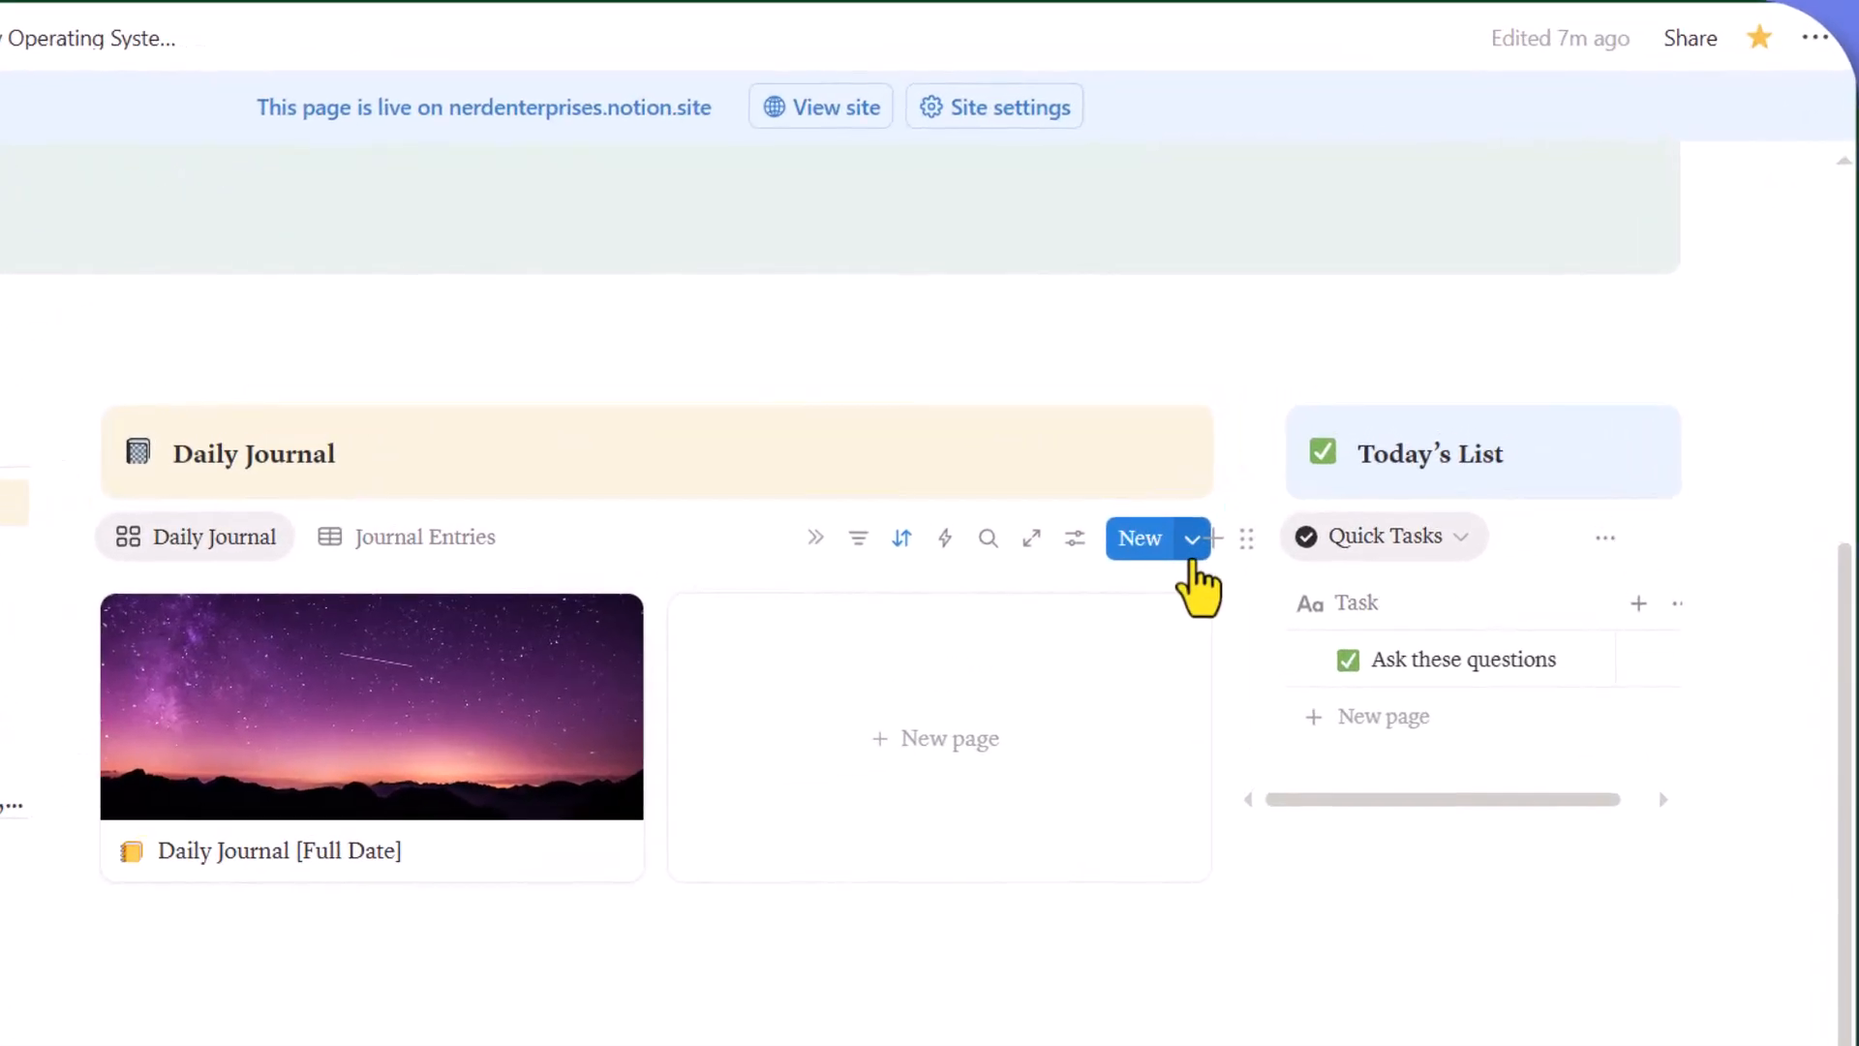
pyautogui.click(1192, 547)
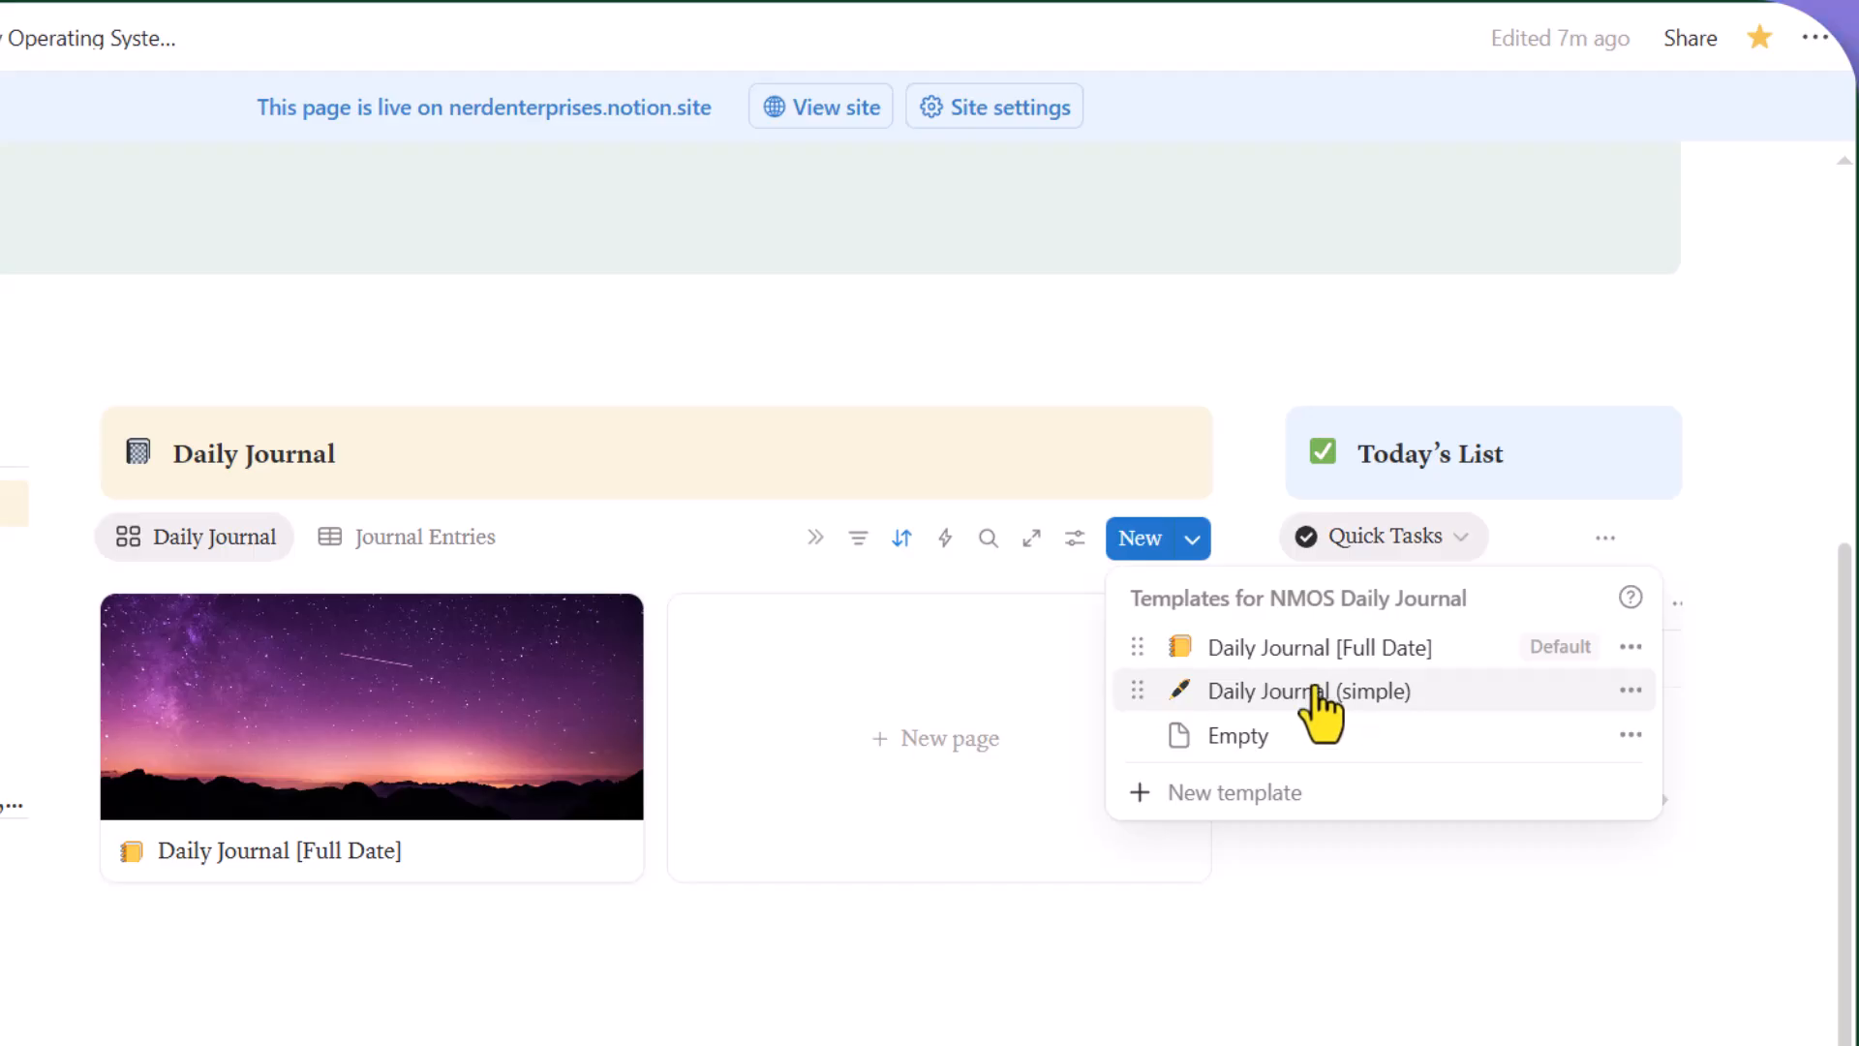
pyautogui.click(1631, 692)
pyautogui.click(1302, 792)
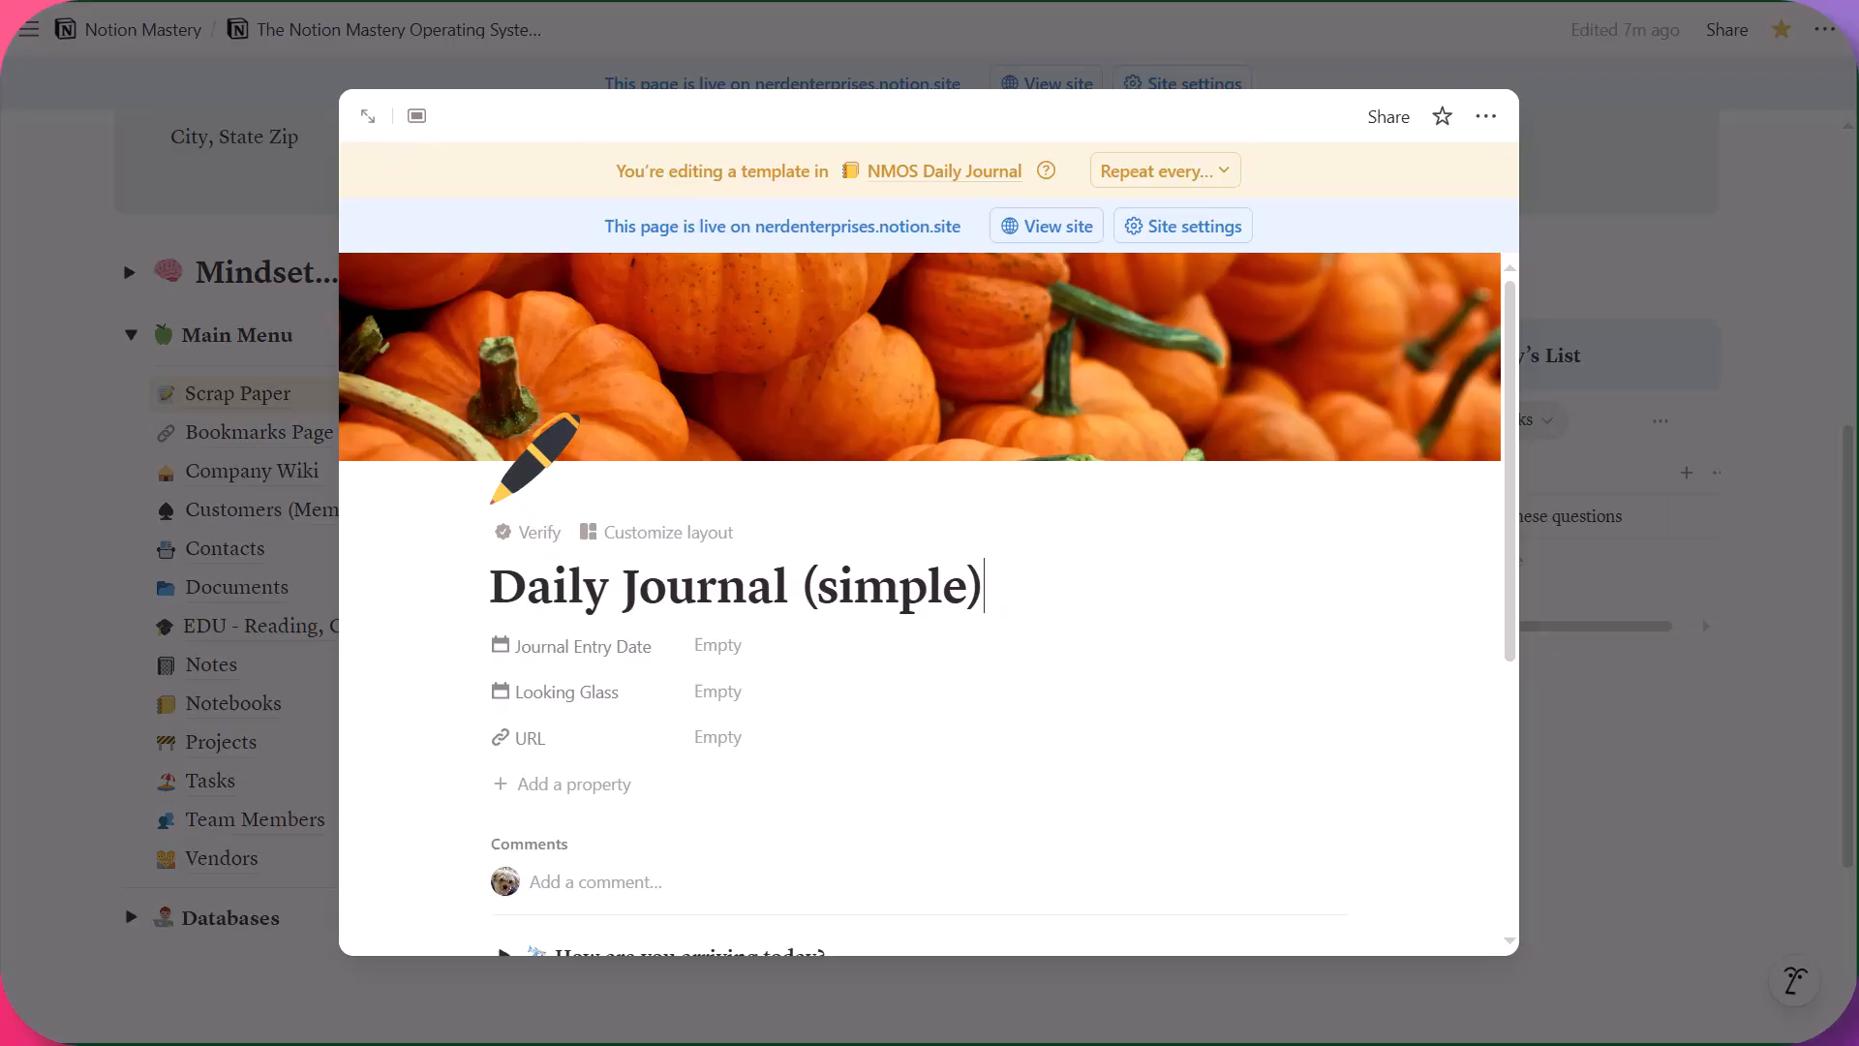
# Add an empty line beneath "Write the 💩 here:" in the template body
pyautogui.scroll(-5, 1029, 629)
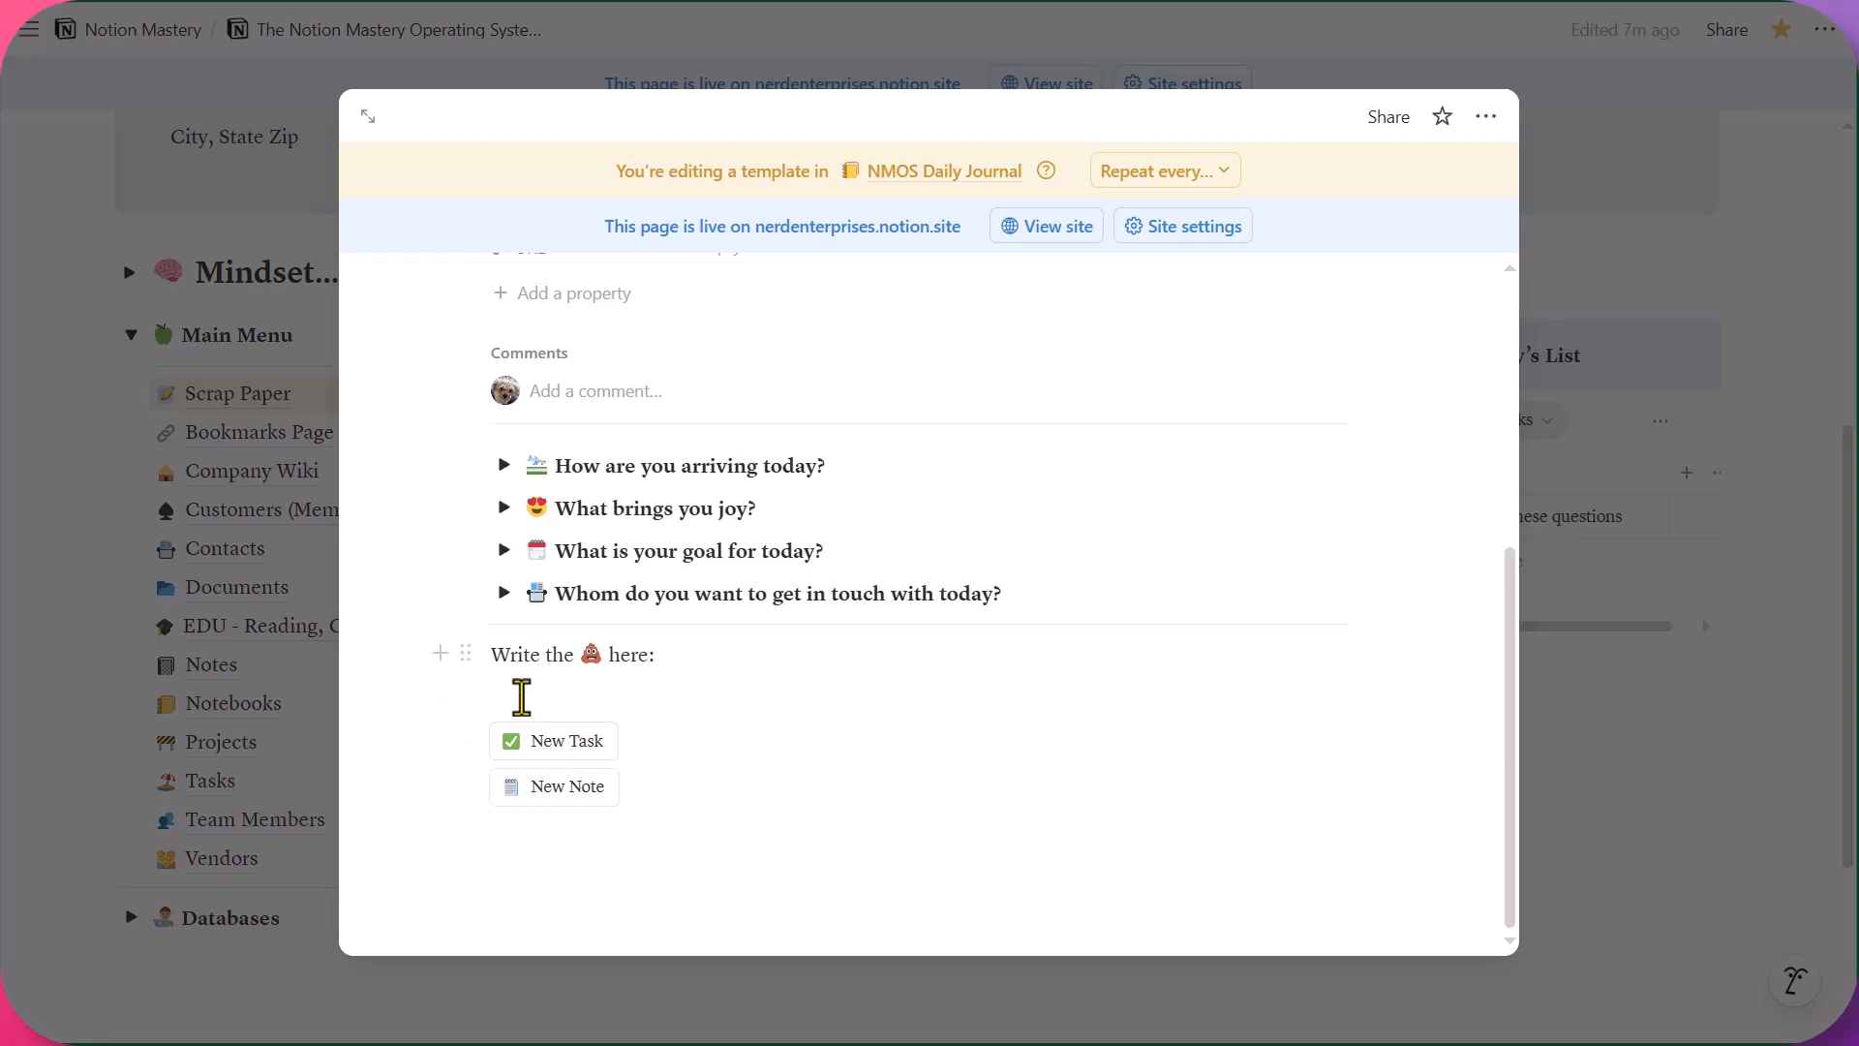
pyautogui.click(518, 691)
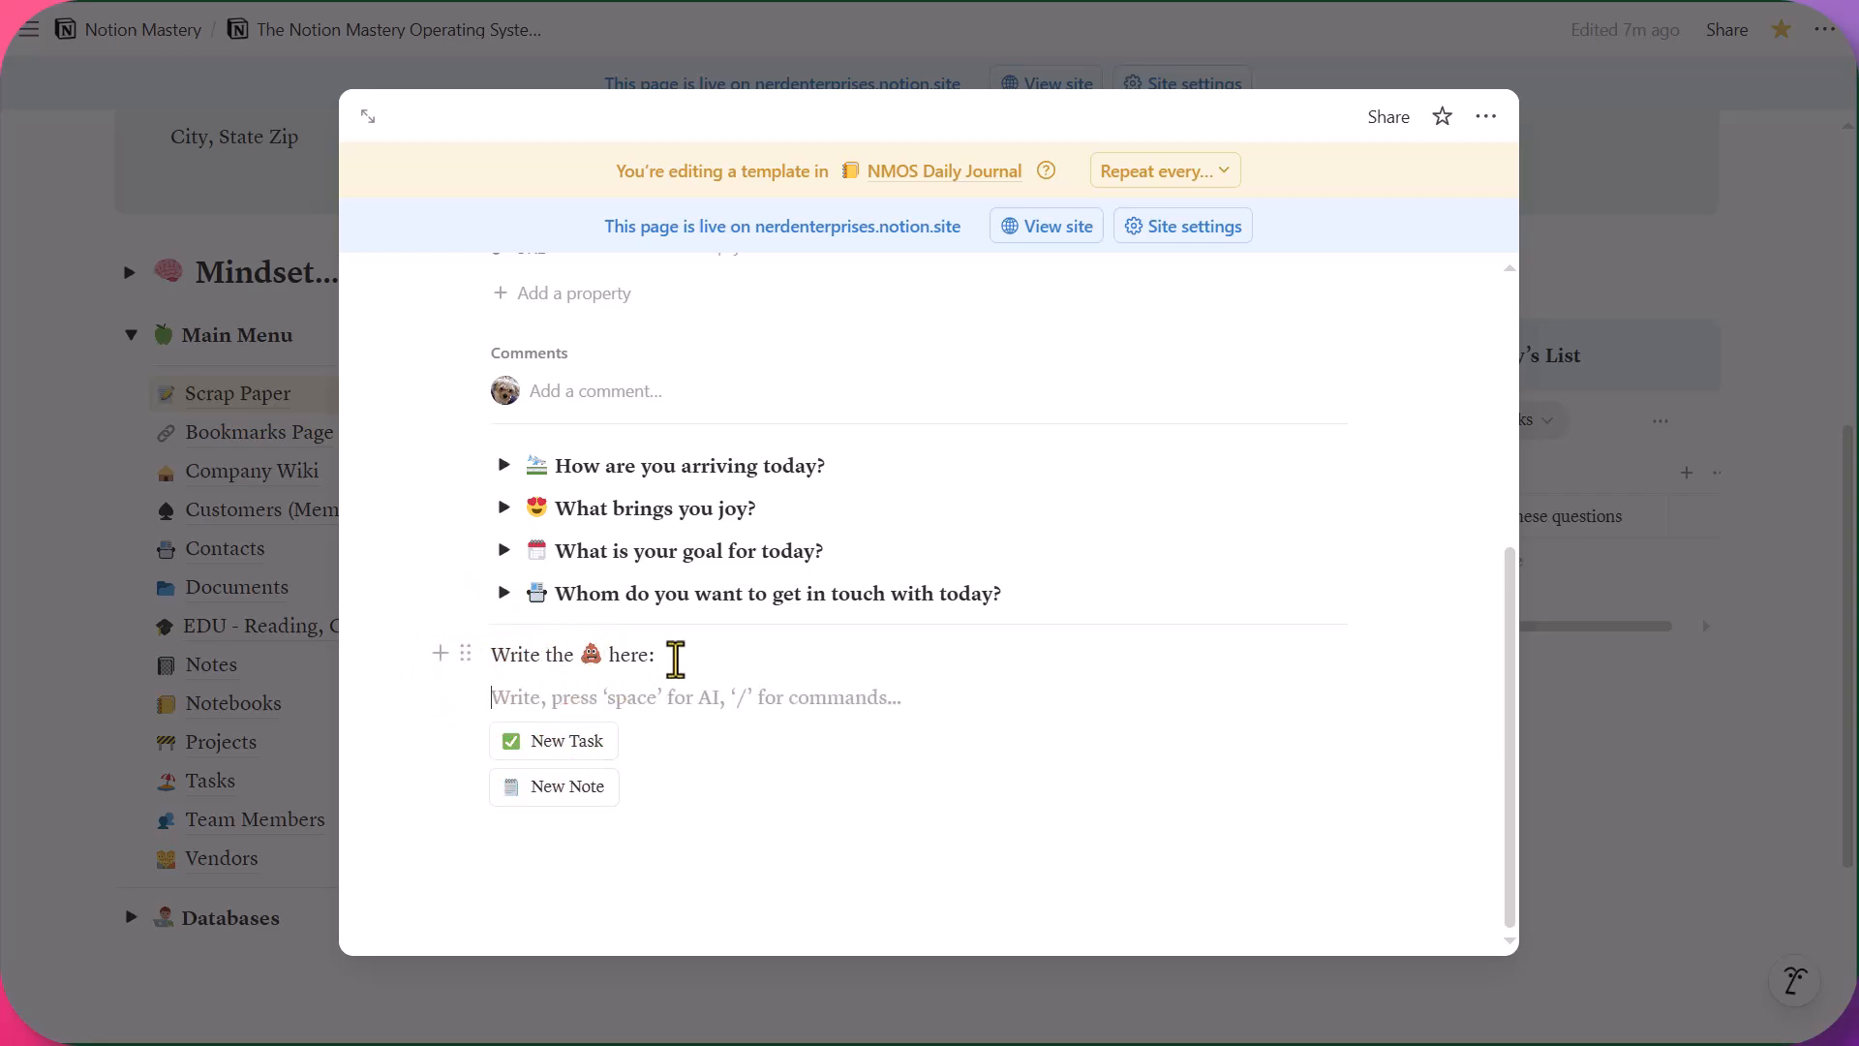
pyautogui.click(675, 656)
pyautogui.press('Return')
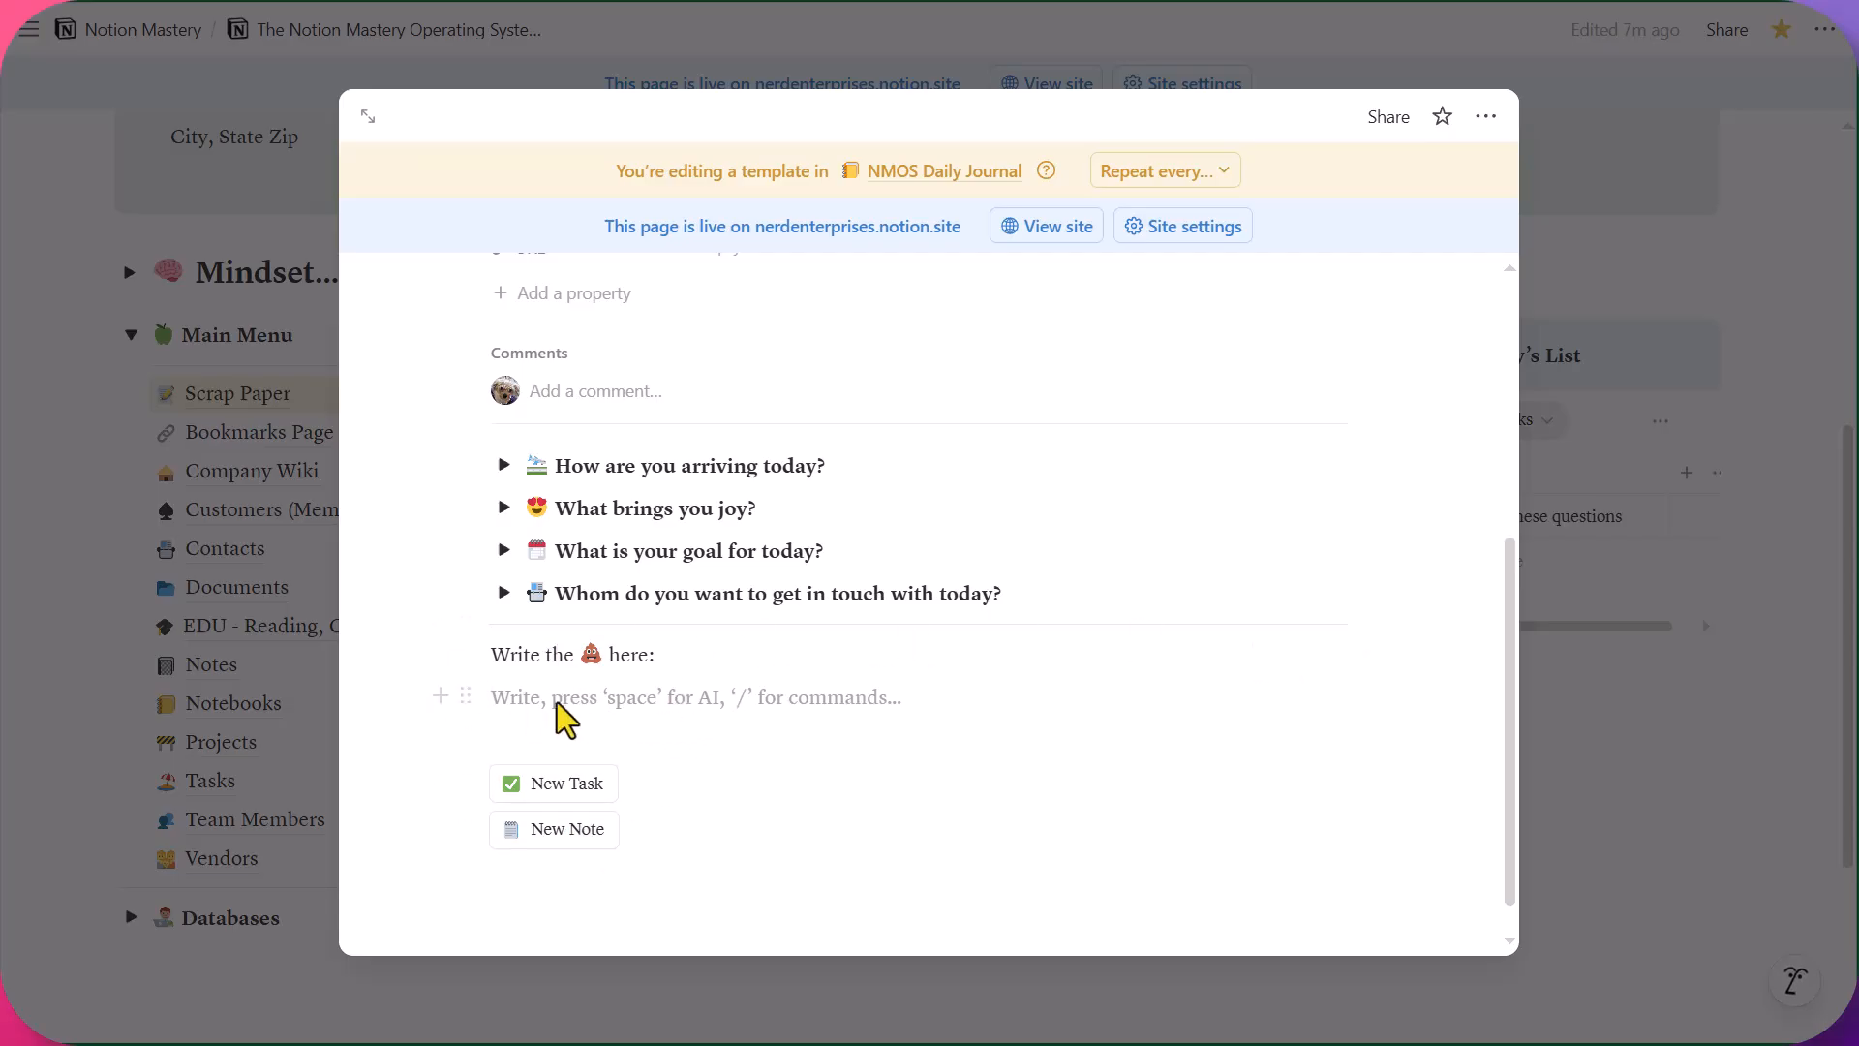
pyautogui.click(527, 690)
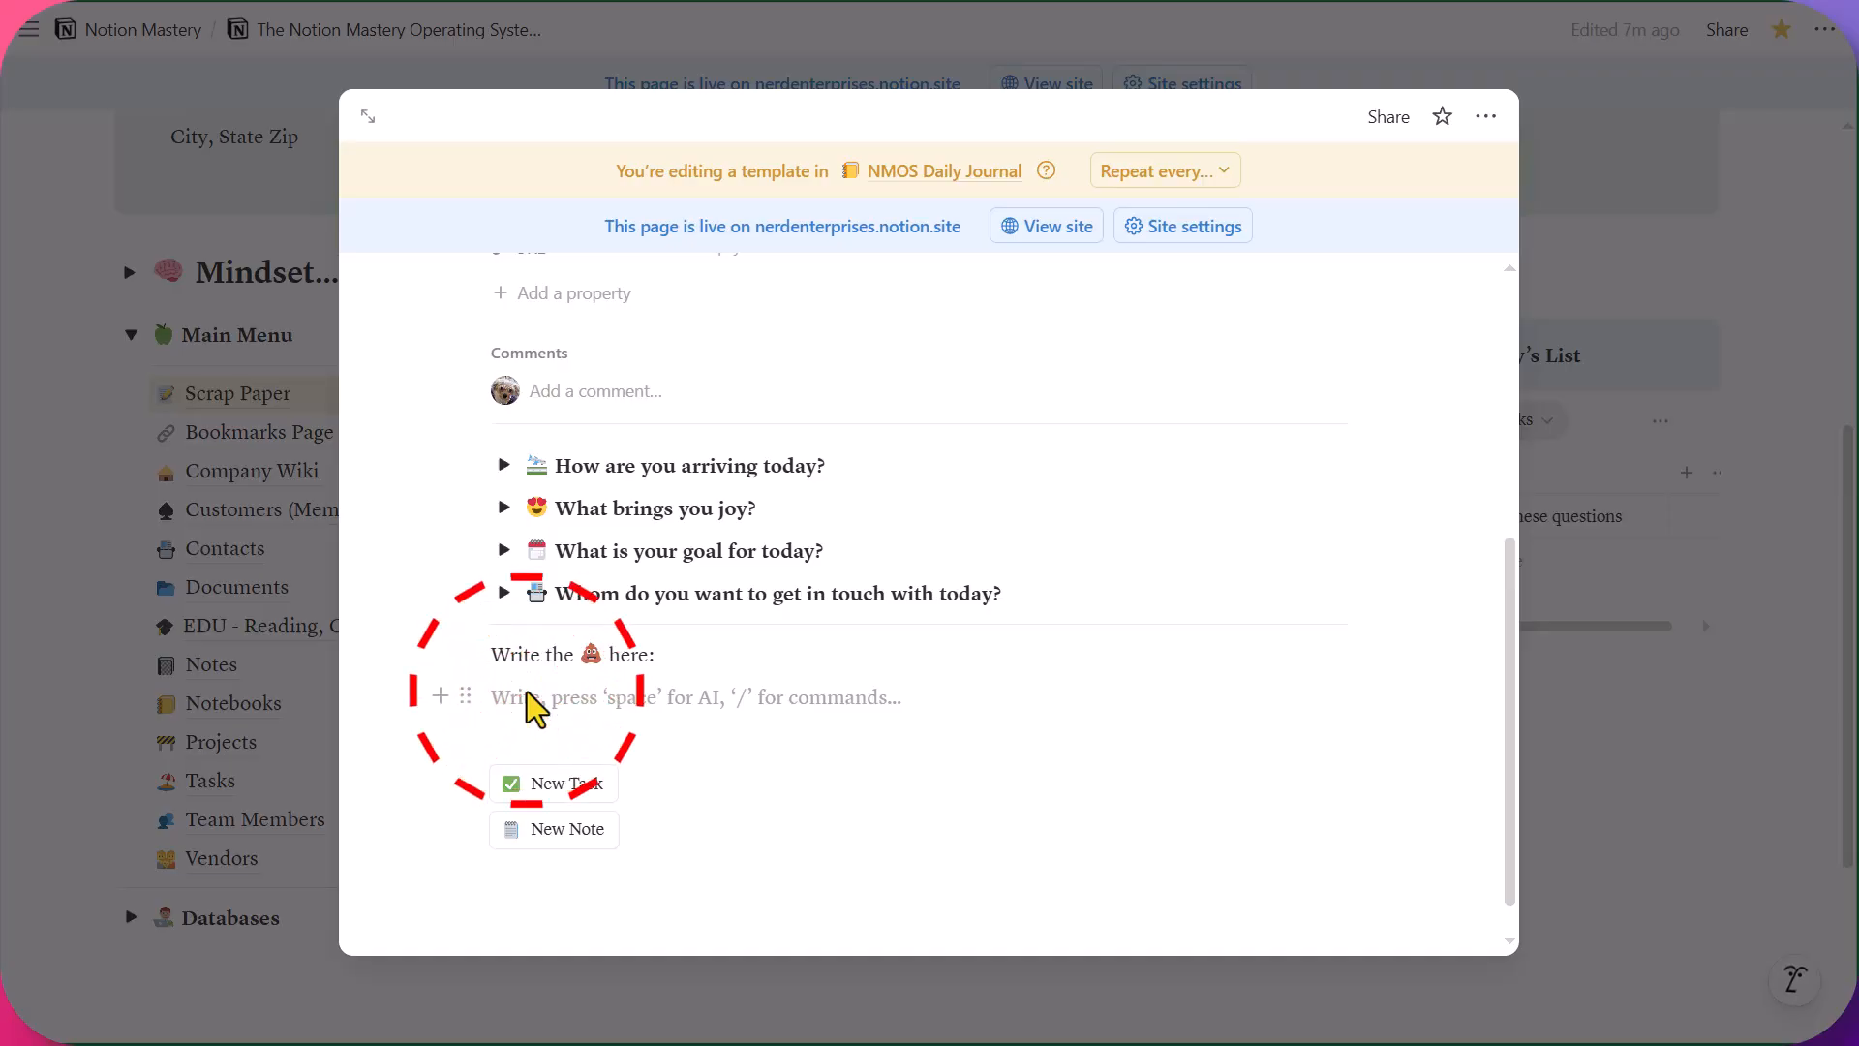
pyautogui.click(504, 699)
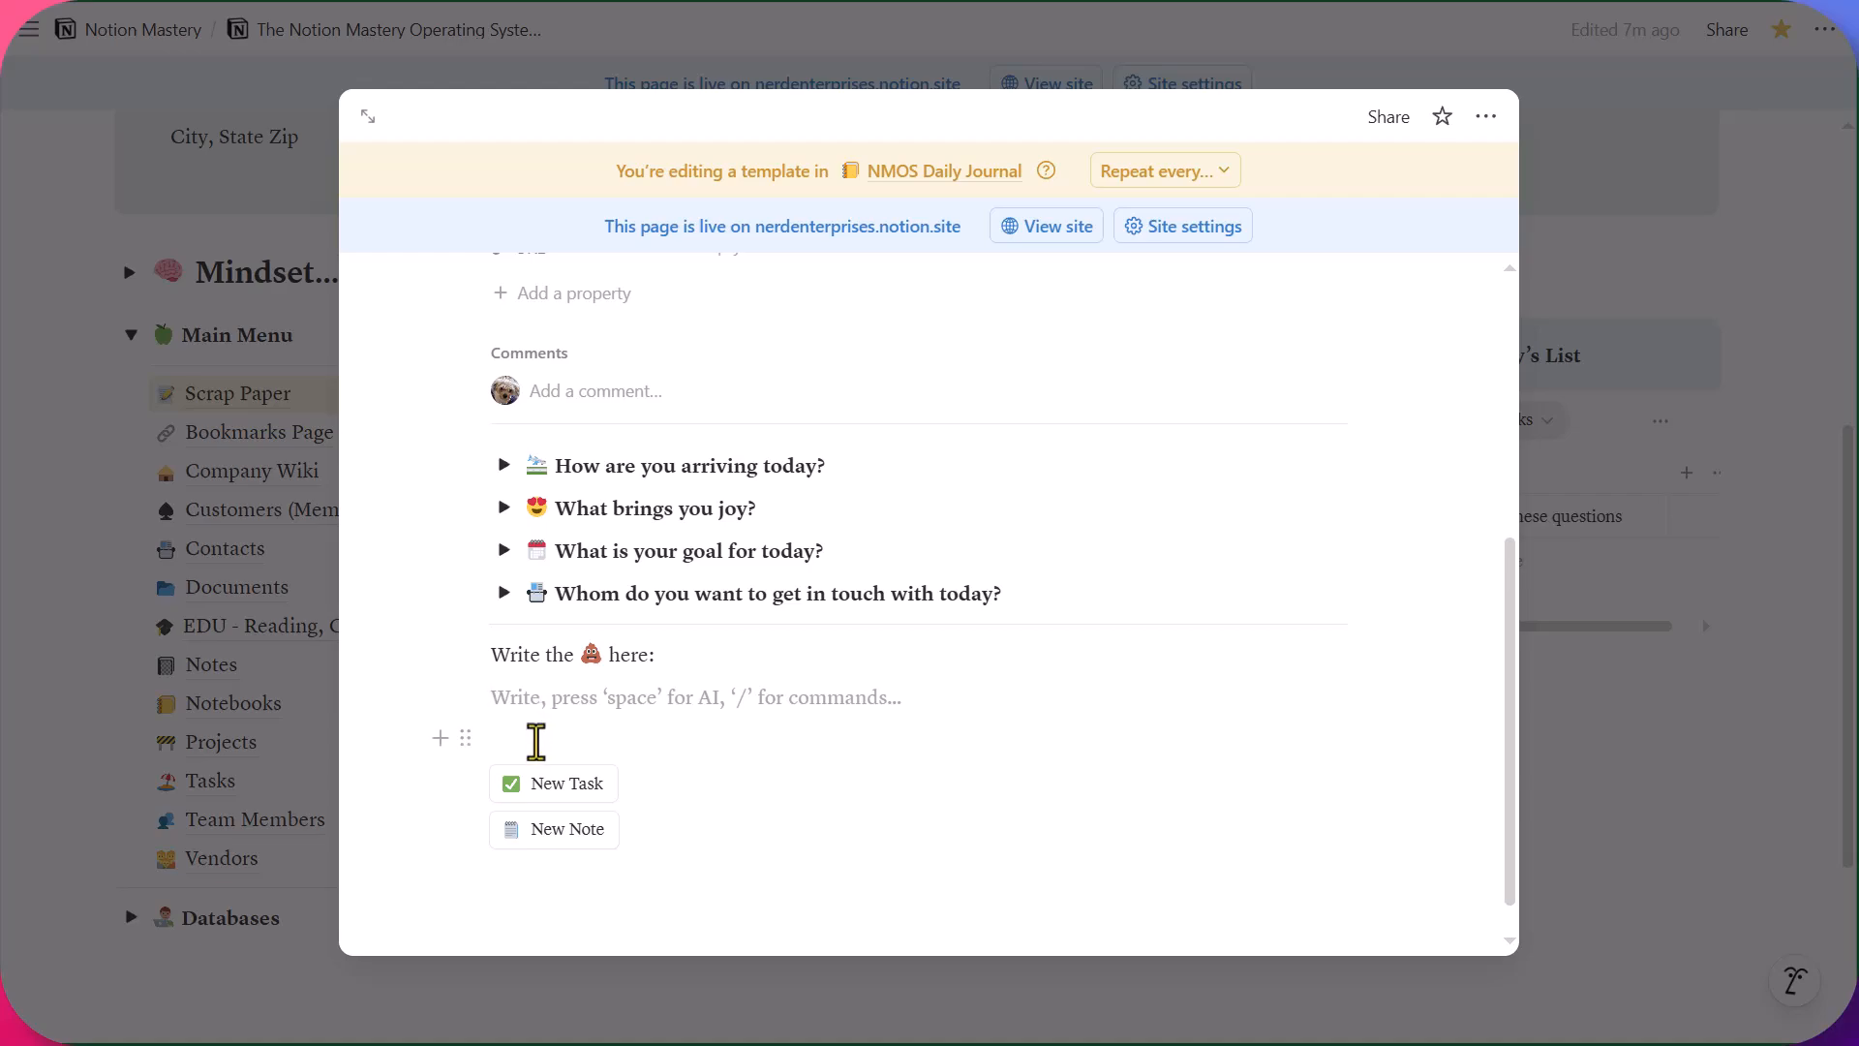
pyautogui.press('Return')
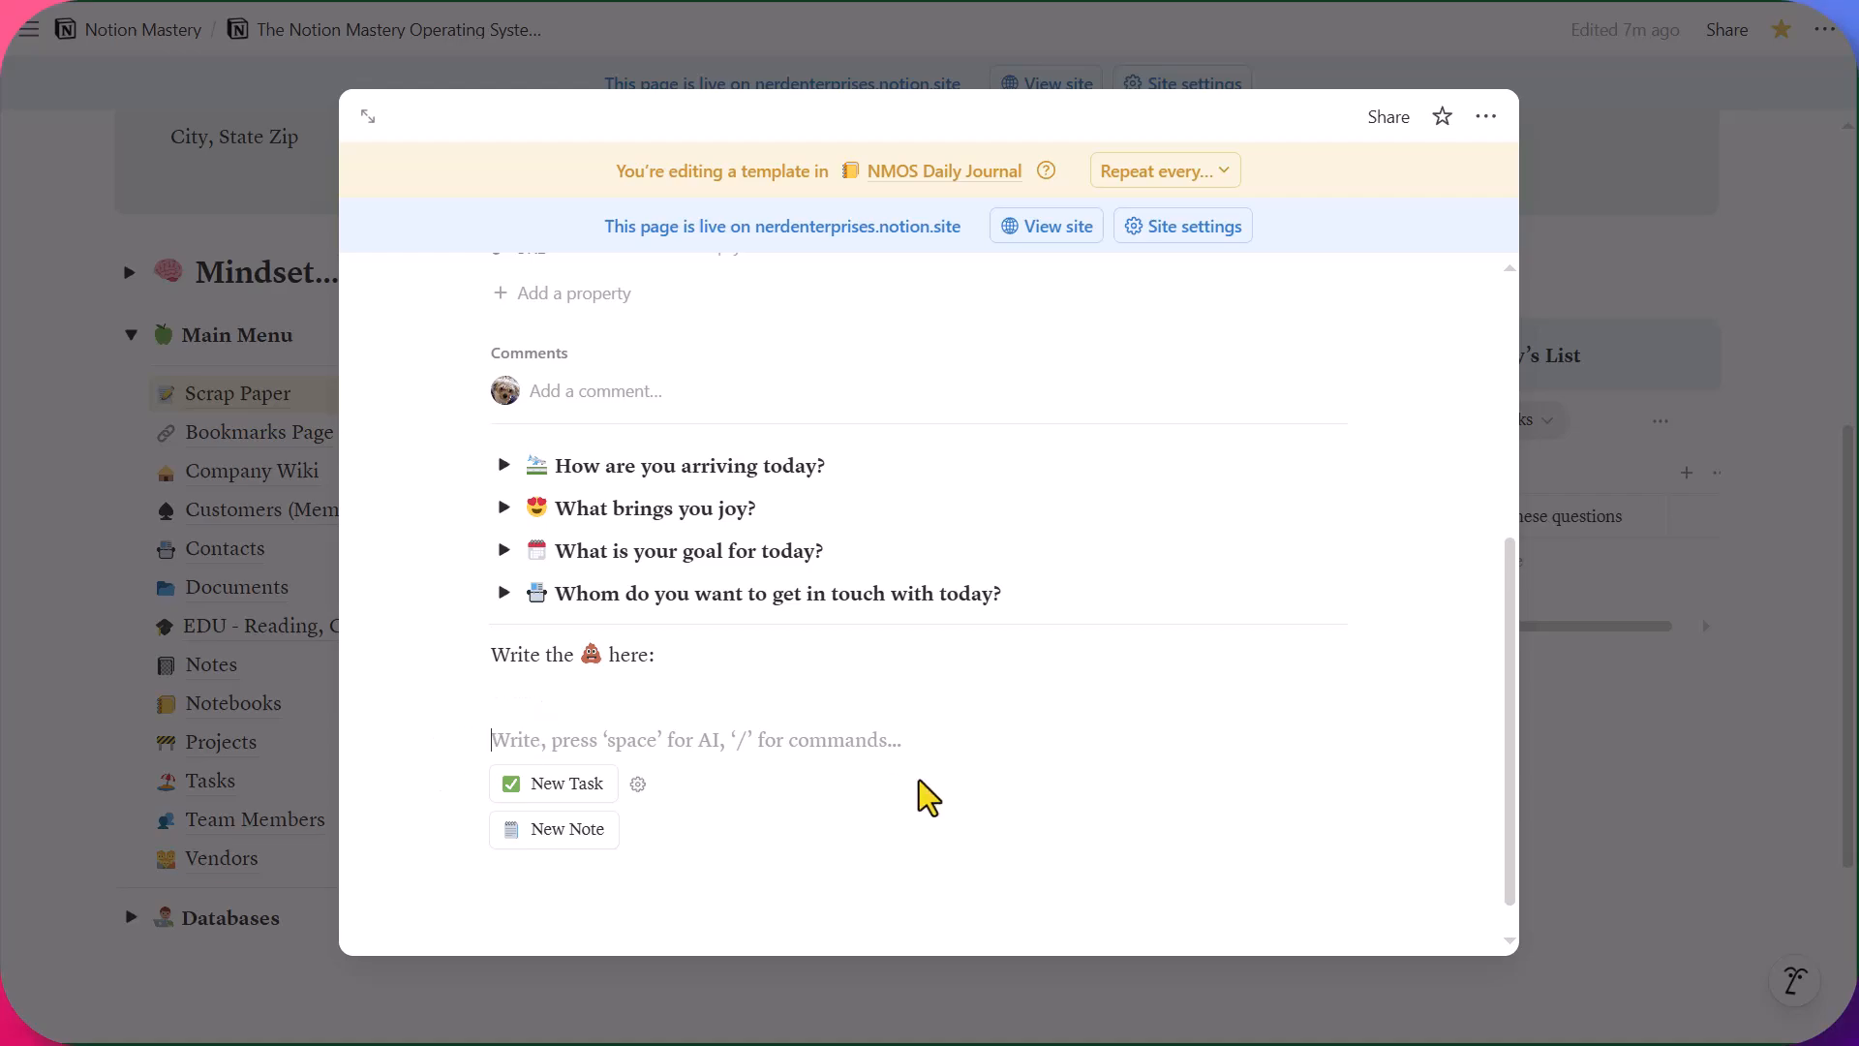
# Delete the existing New Task and New Note buttons and add empty lines in their place
pyautogui.press('Escape')
pyautogui.hotkey('shift', 'Down')
pyautogui.hotkey('shift', 'Down')
pyautogui.press('BackSpace')
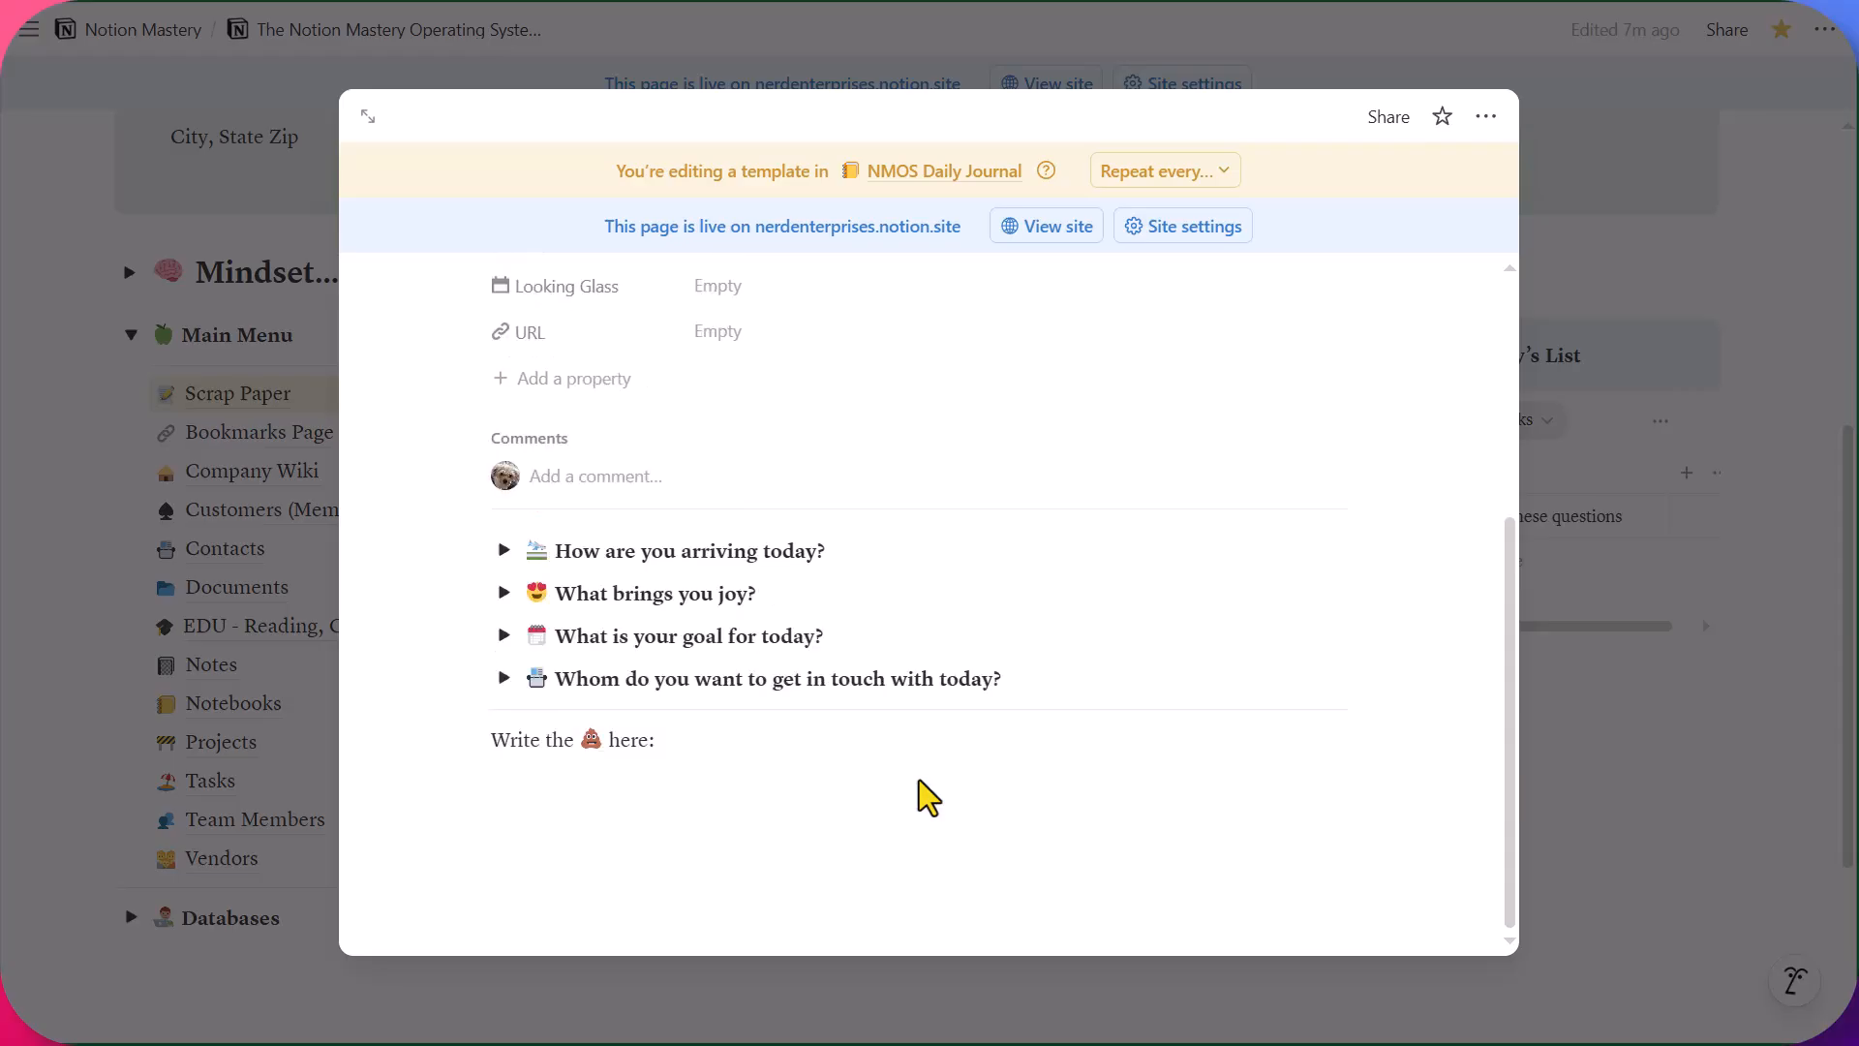
pyautogui.press('Return')
pyautogui.press('Return')
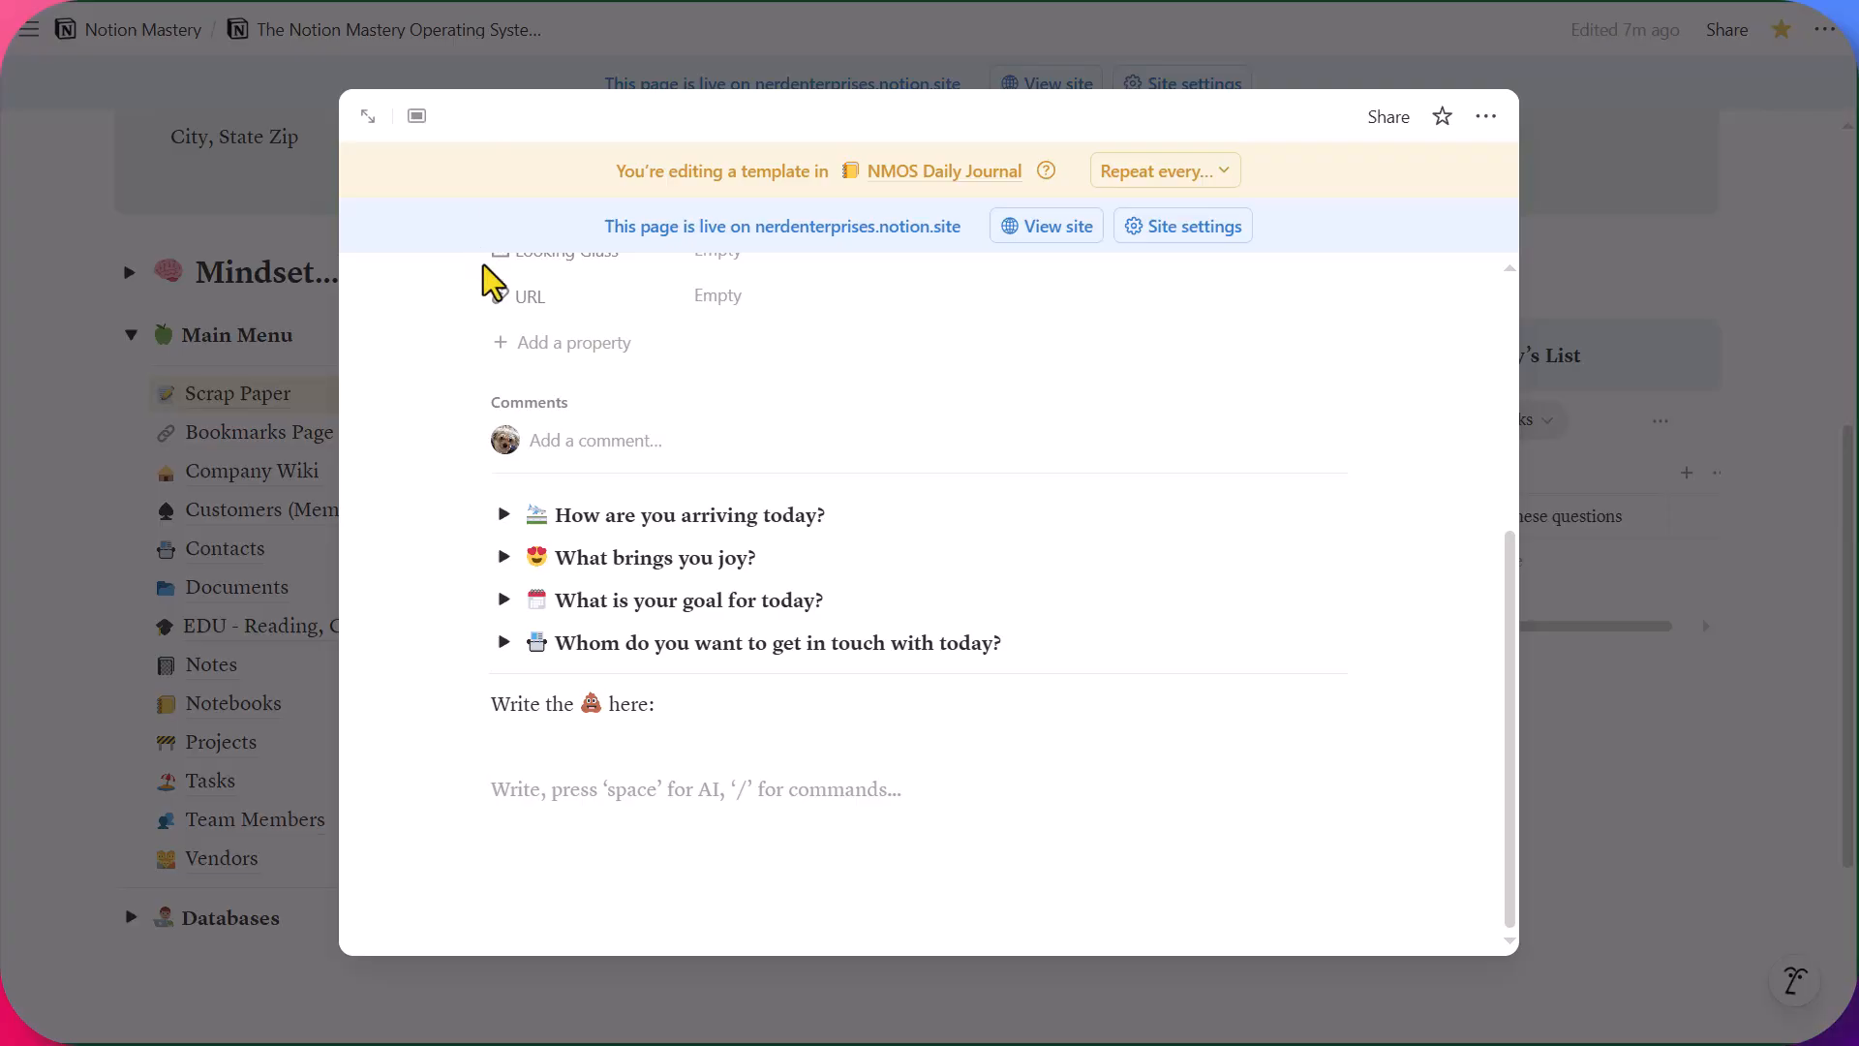
# Open the template as a full page and insert a Button block below "Write the 💩 here:"
pyautogui.click(368, 116)
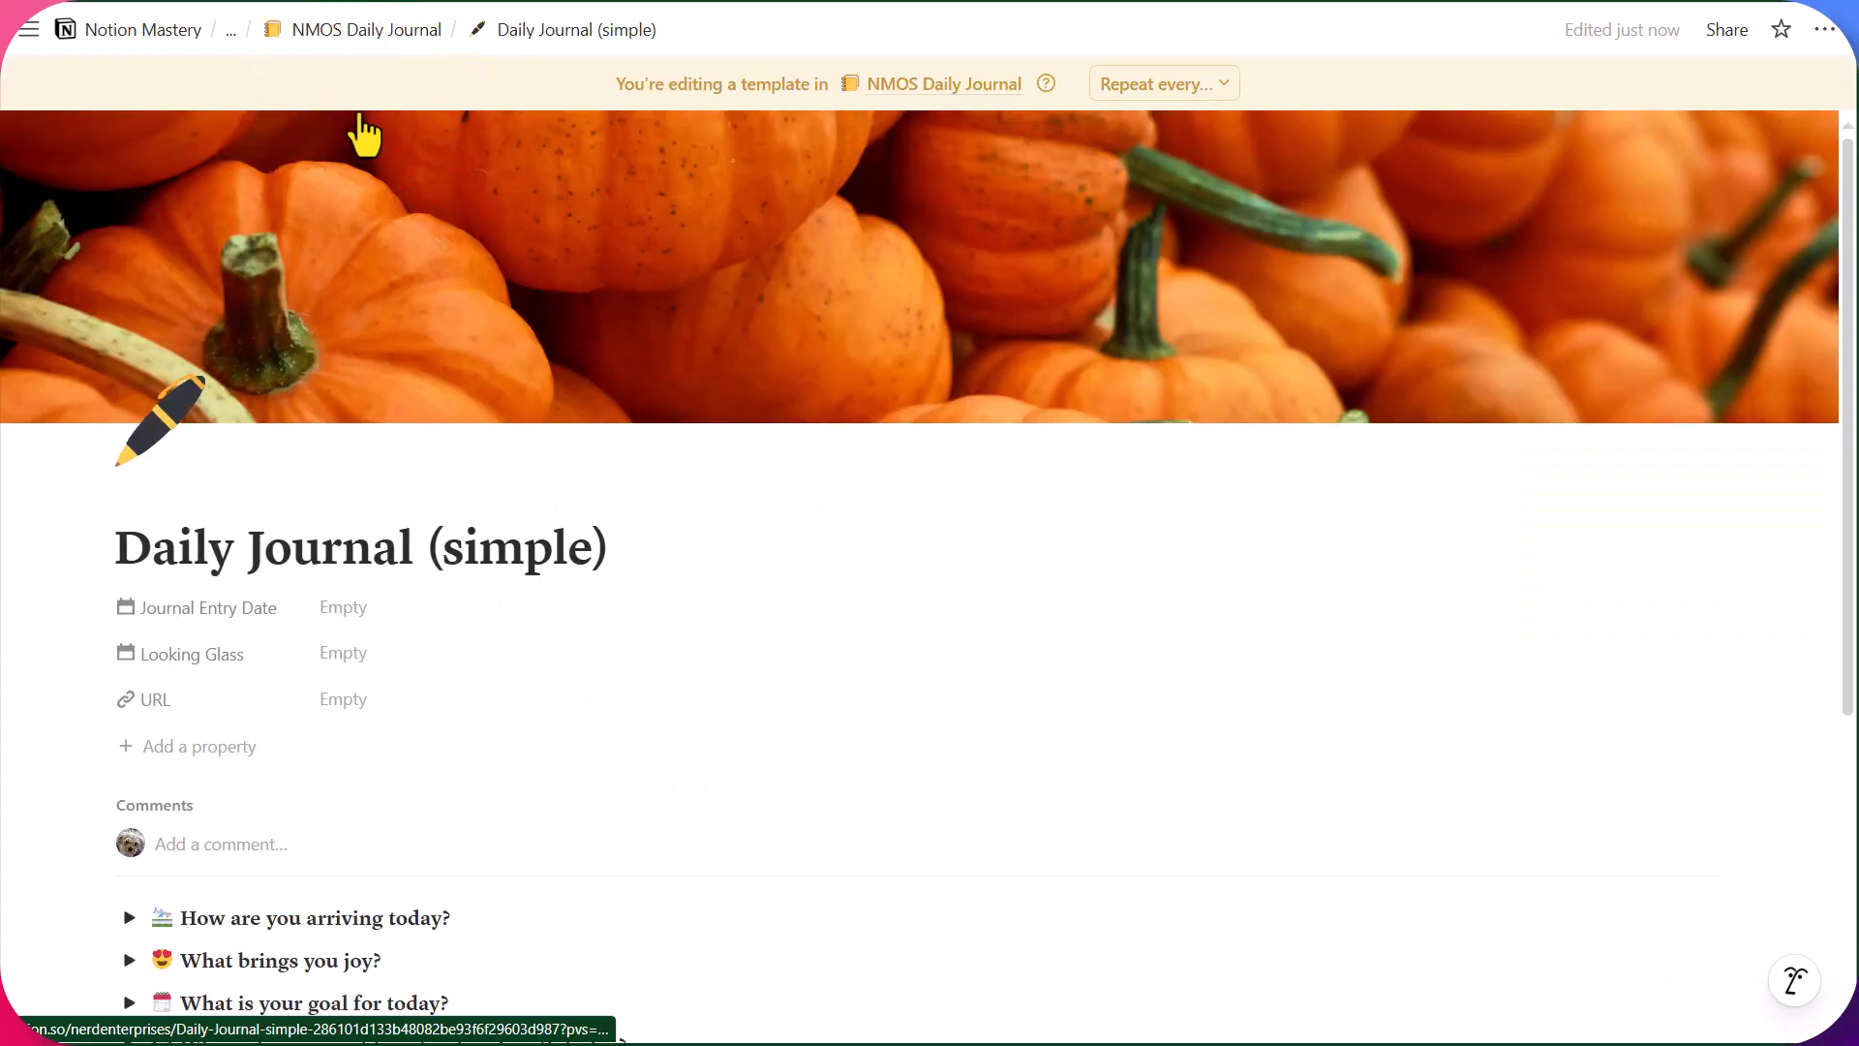
pyautogui.scroll(-5, 857, 543)
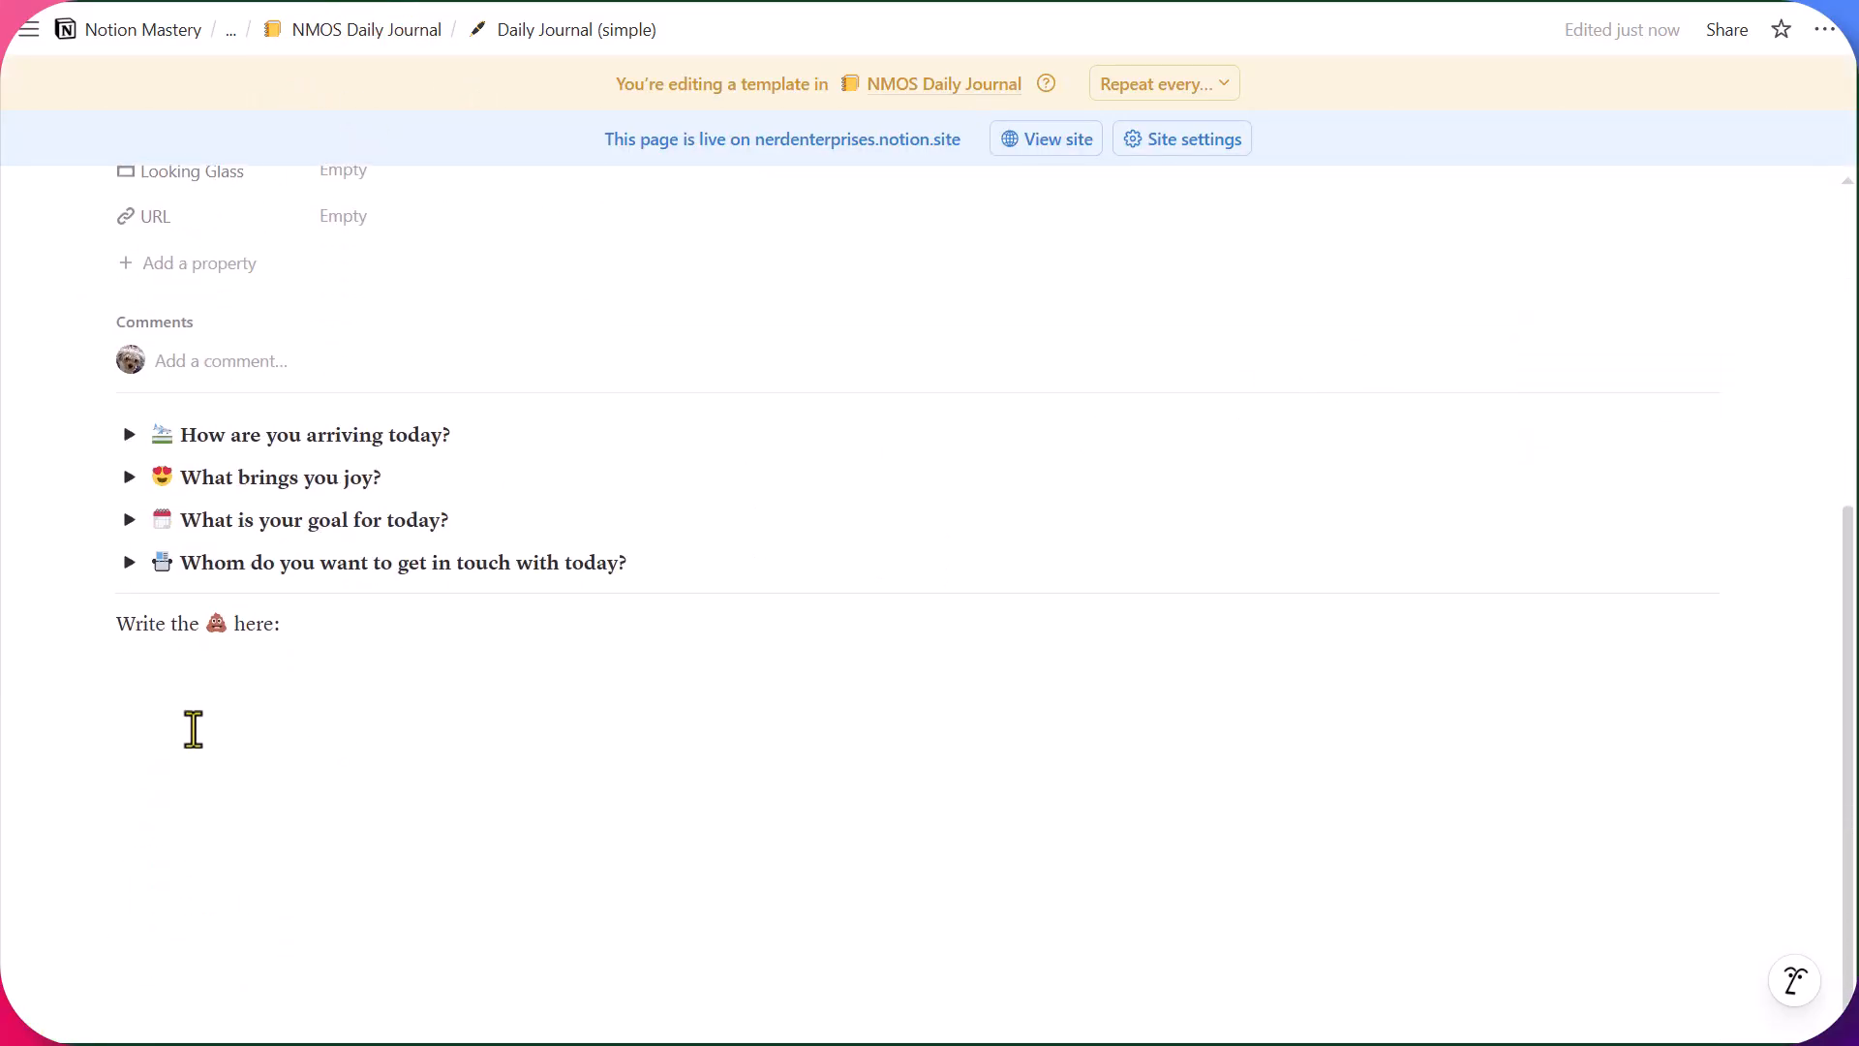
pyautogui.click(177, 699)
pyautogui.write('/')
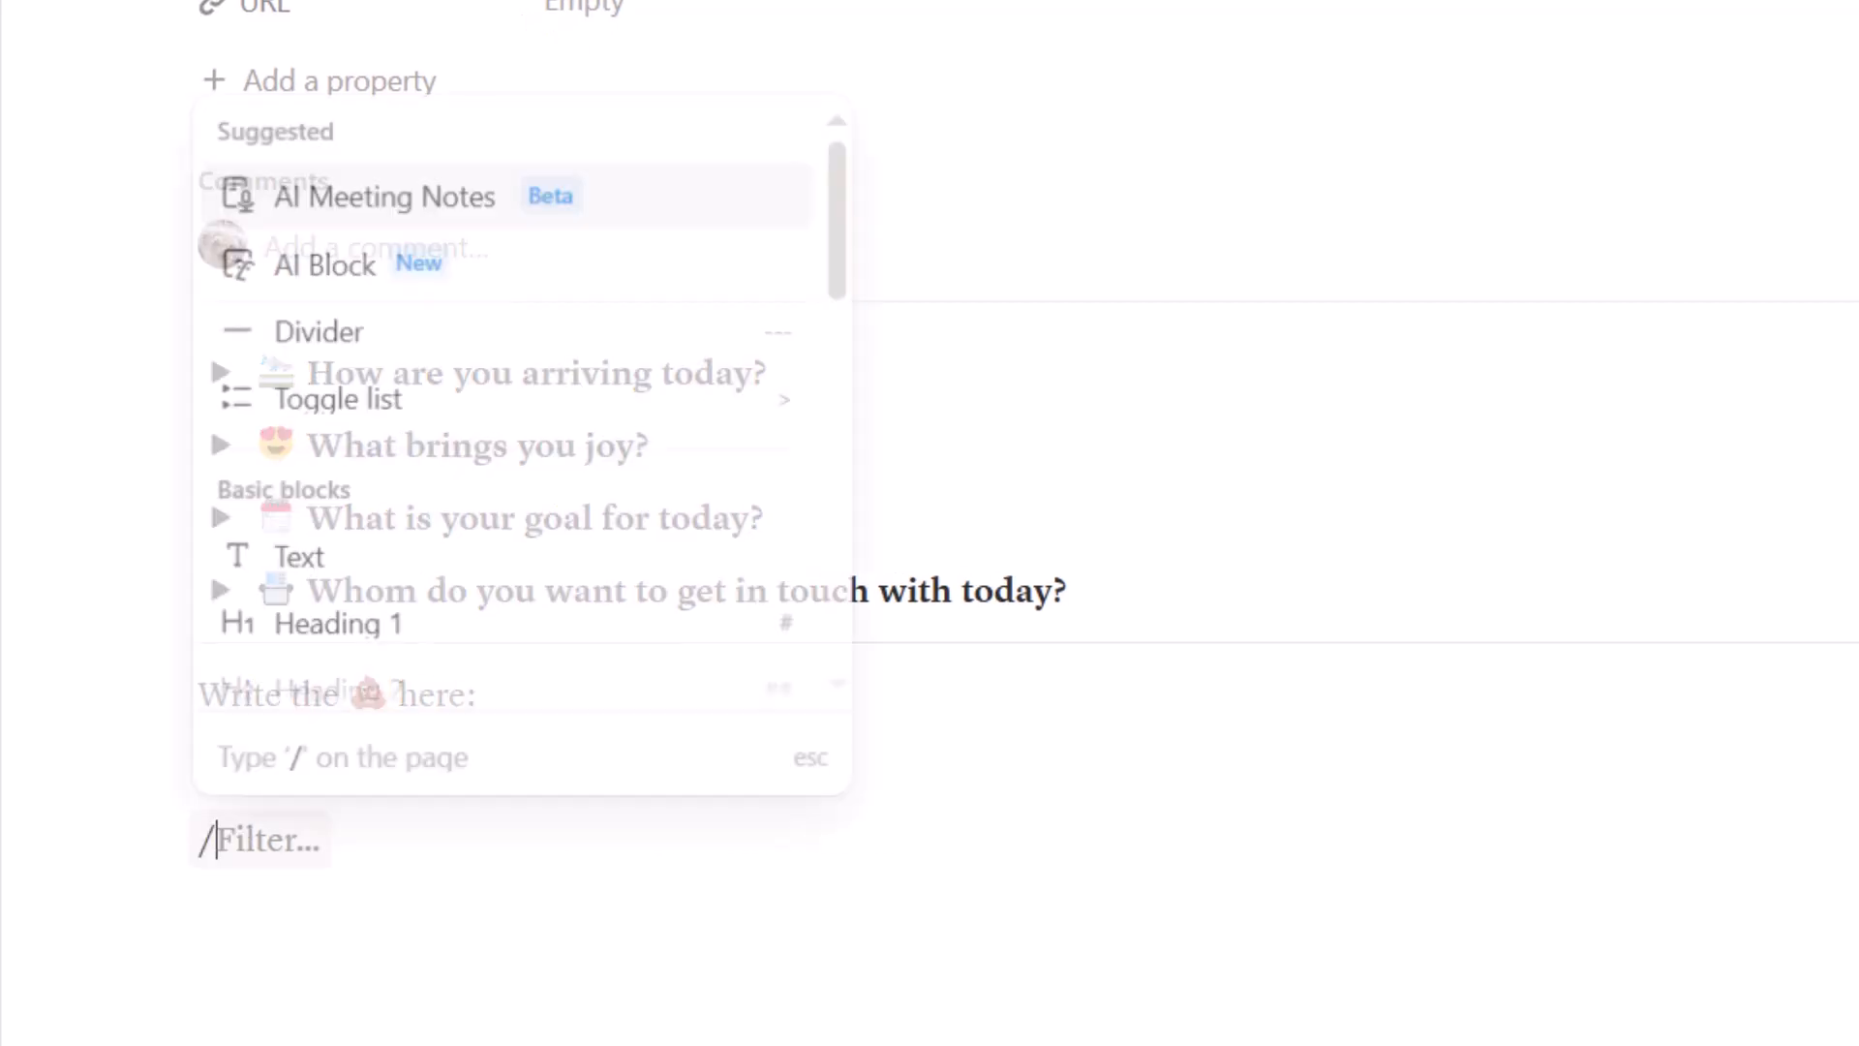
pyautogui.write('butt')
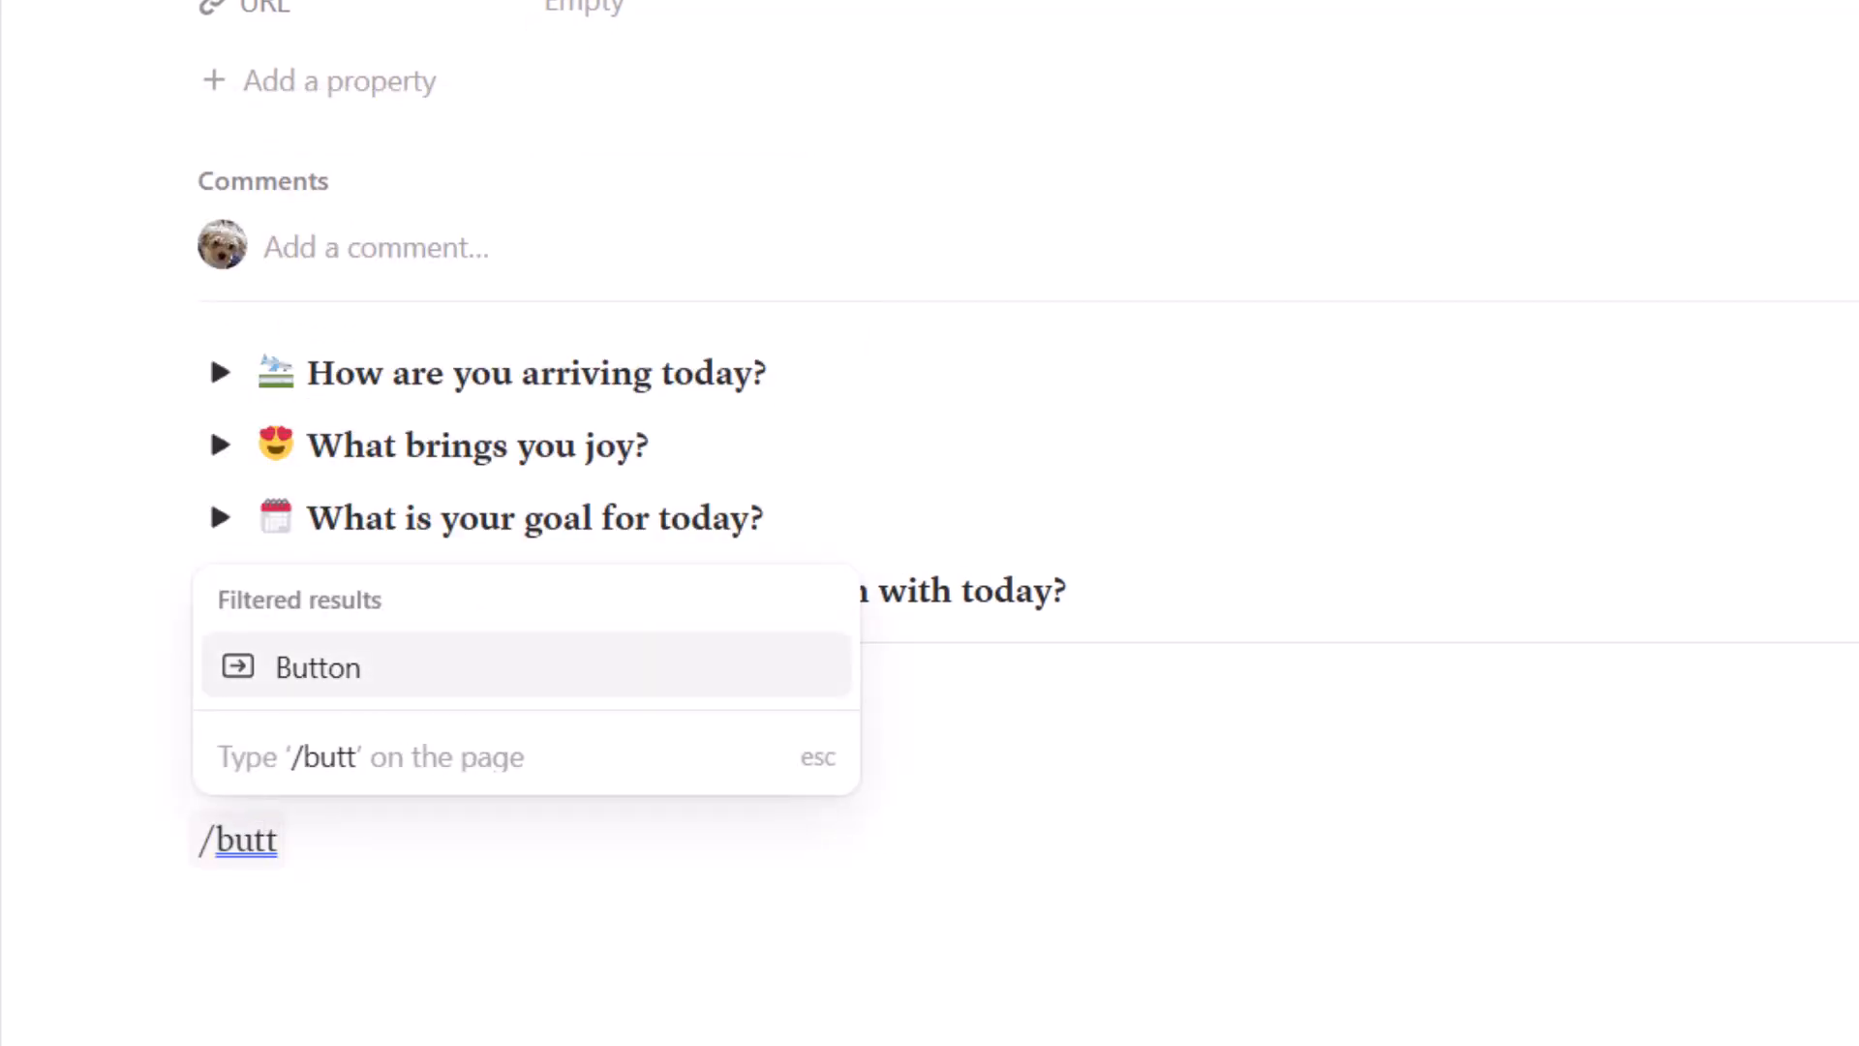
pyautogui.moveTo(397, 673)
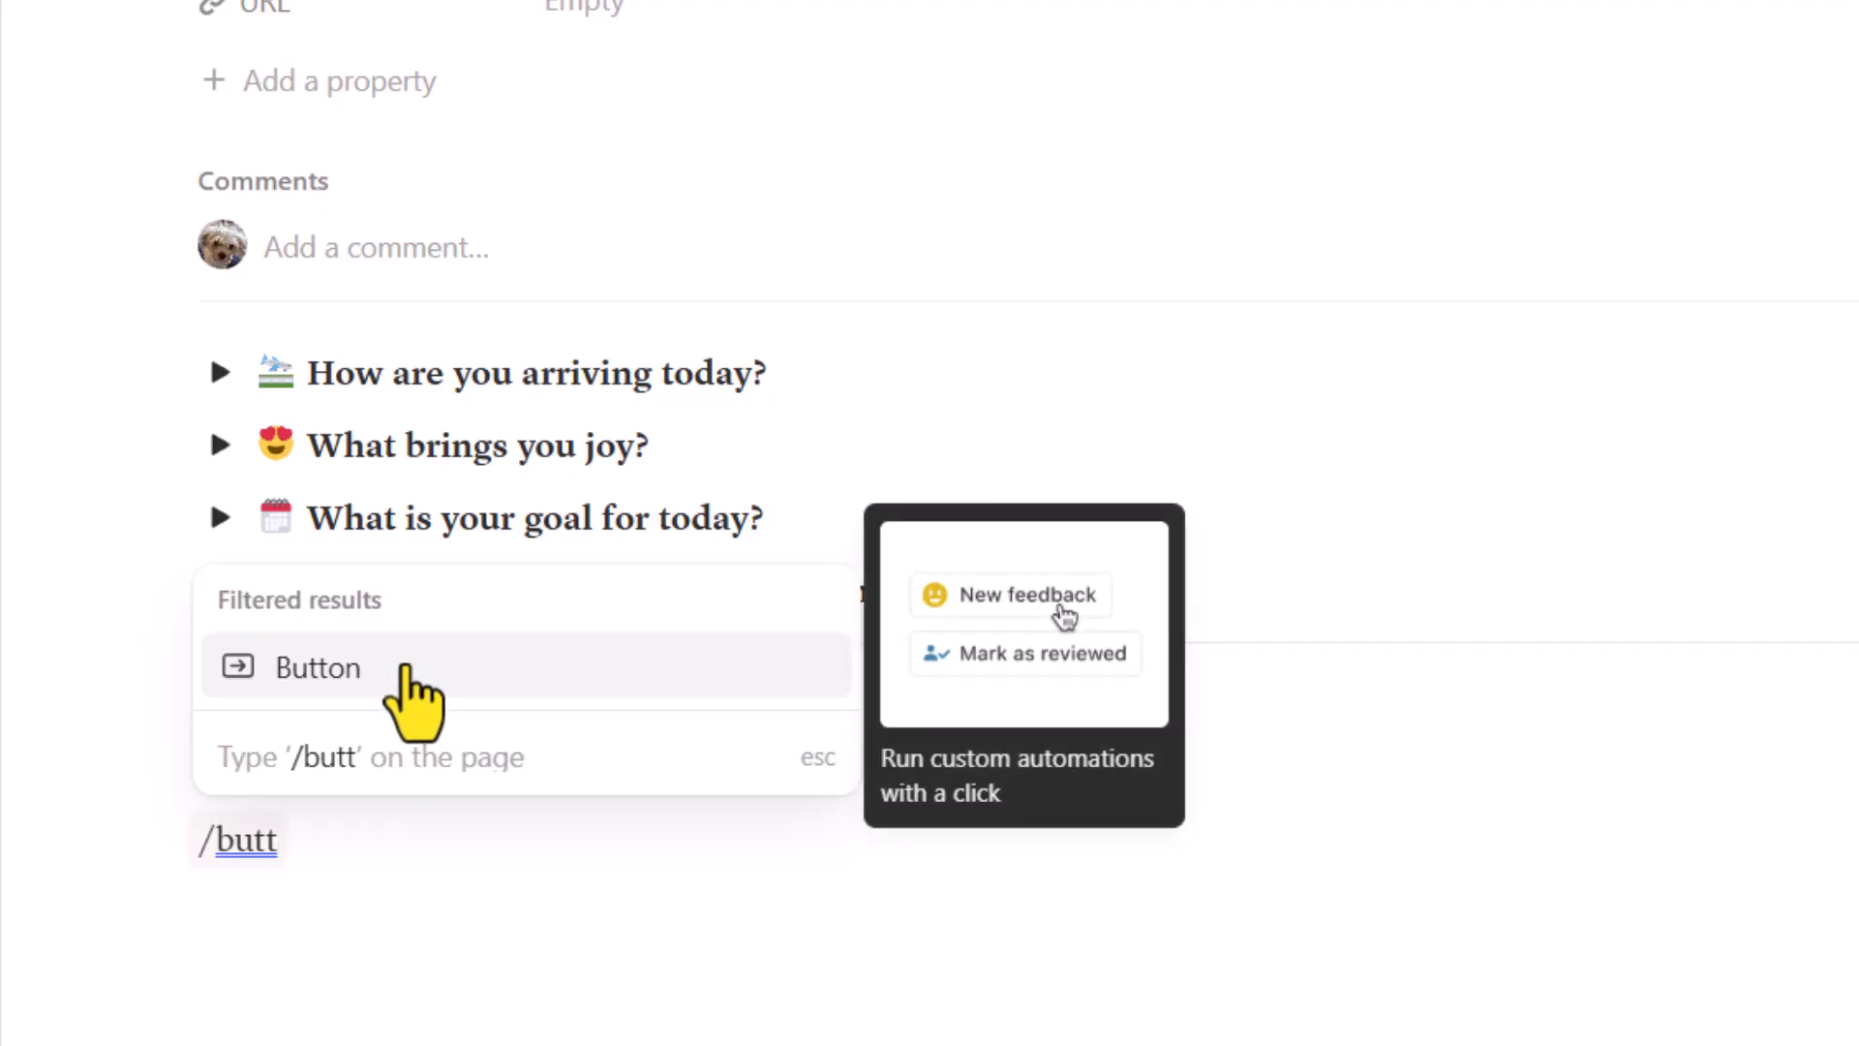
pyautogui.click(405, 669)
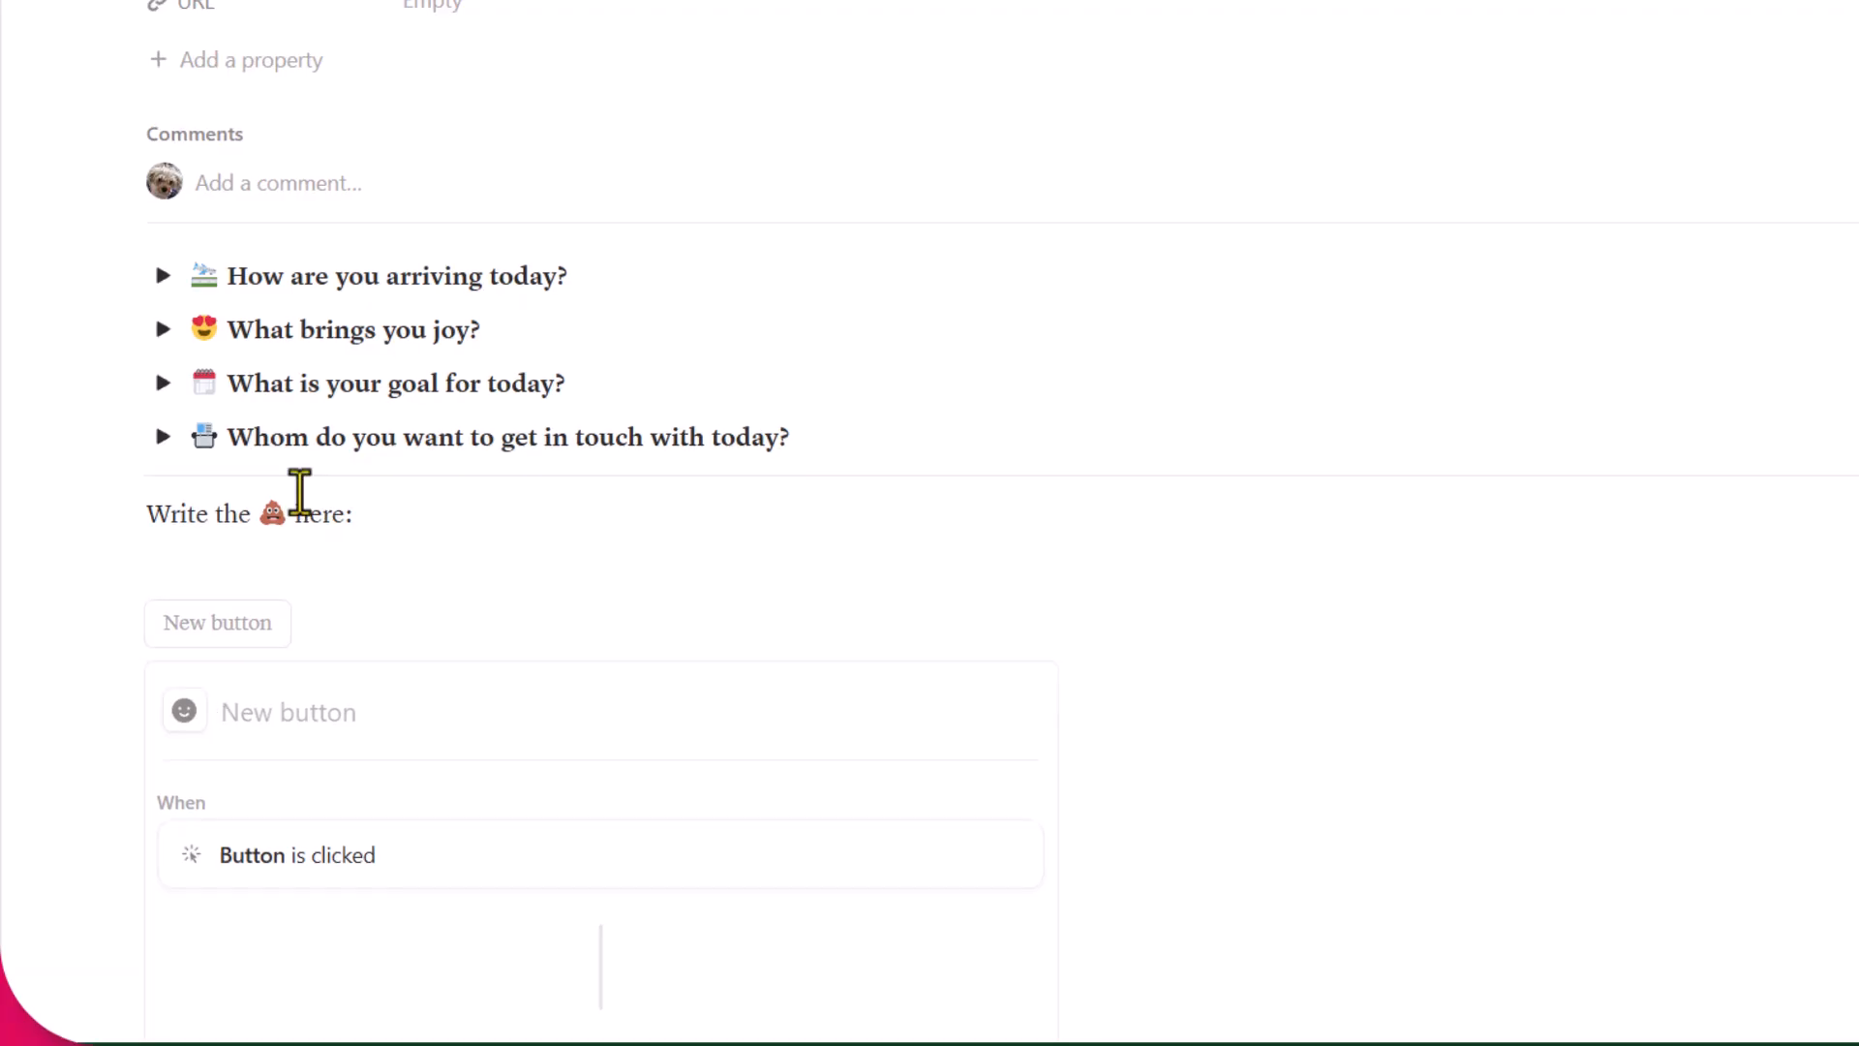
# Name the button "New Task" and give it the green check mark emoji as its icon
pyautogui.scroll(-1, 1113, 232)
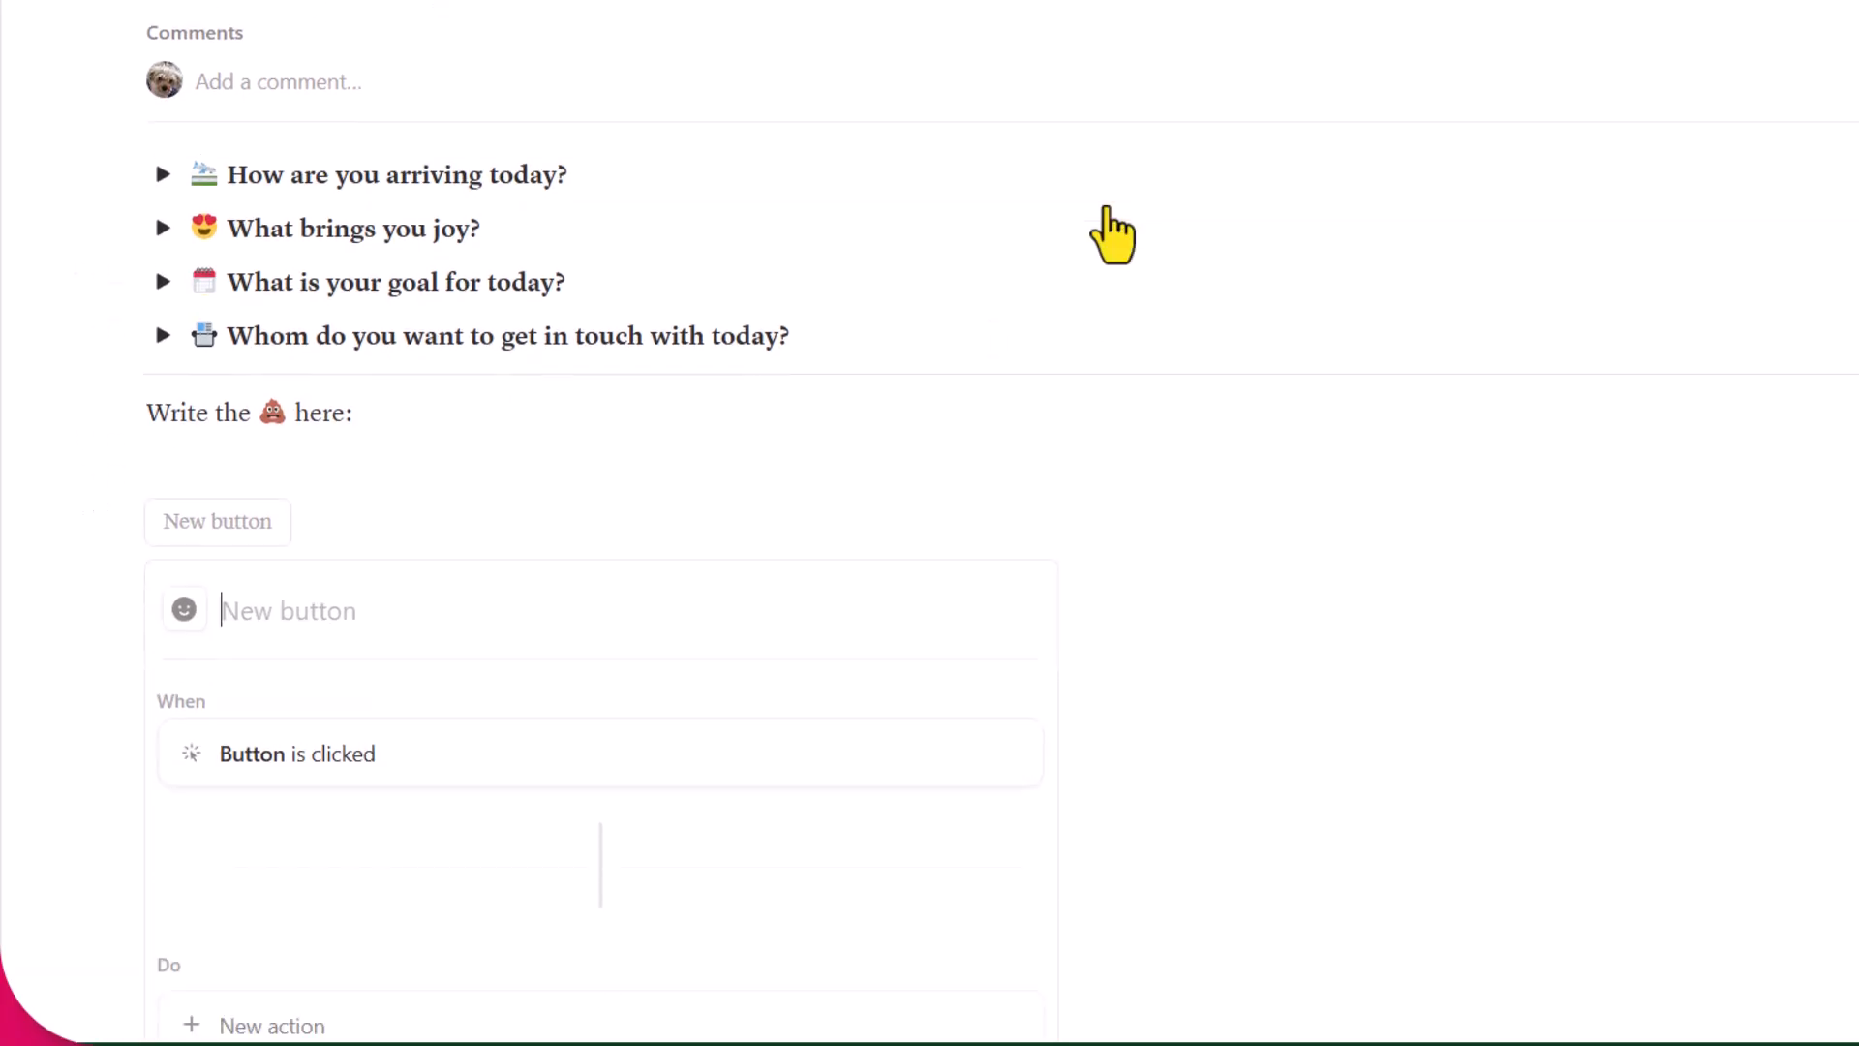
pyautogui.scroll(-2, 1113, 232)
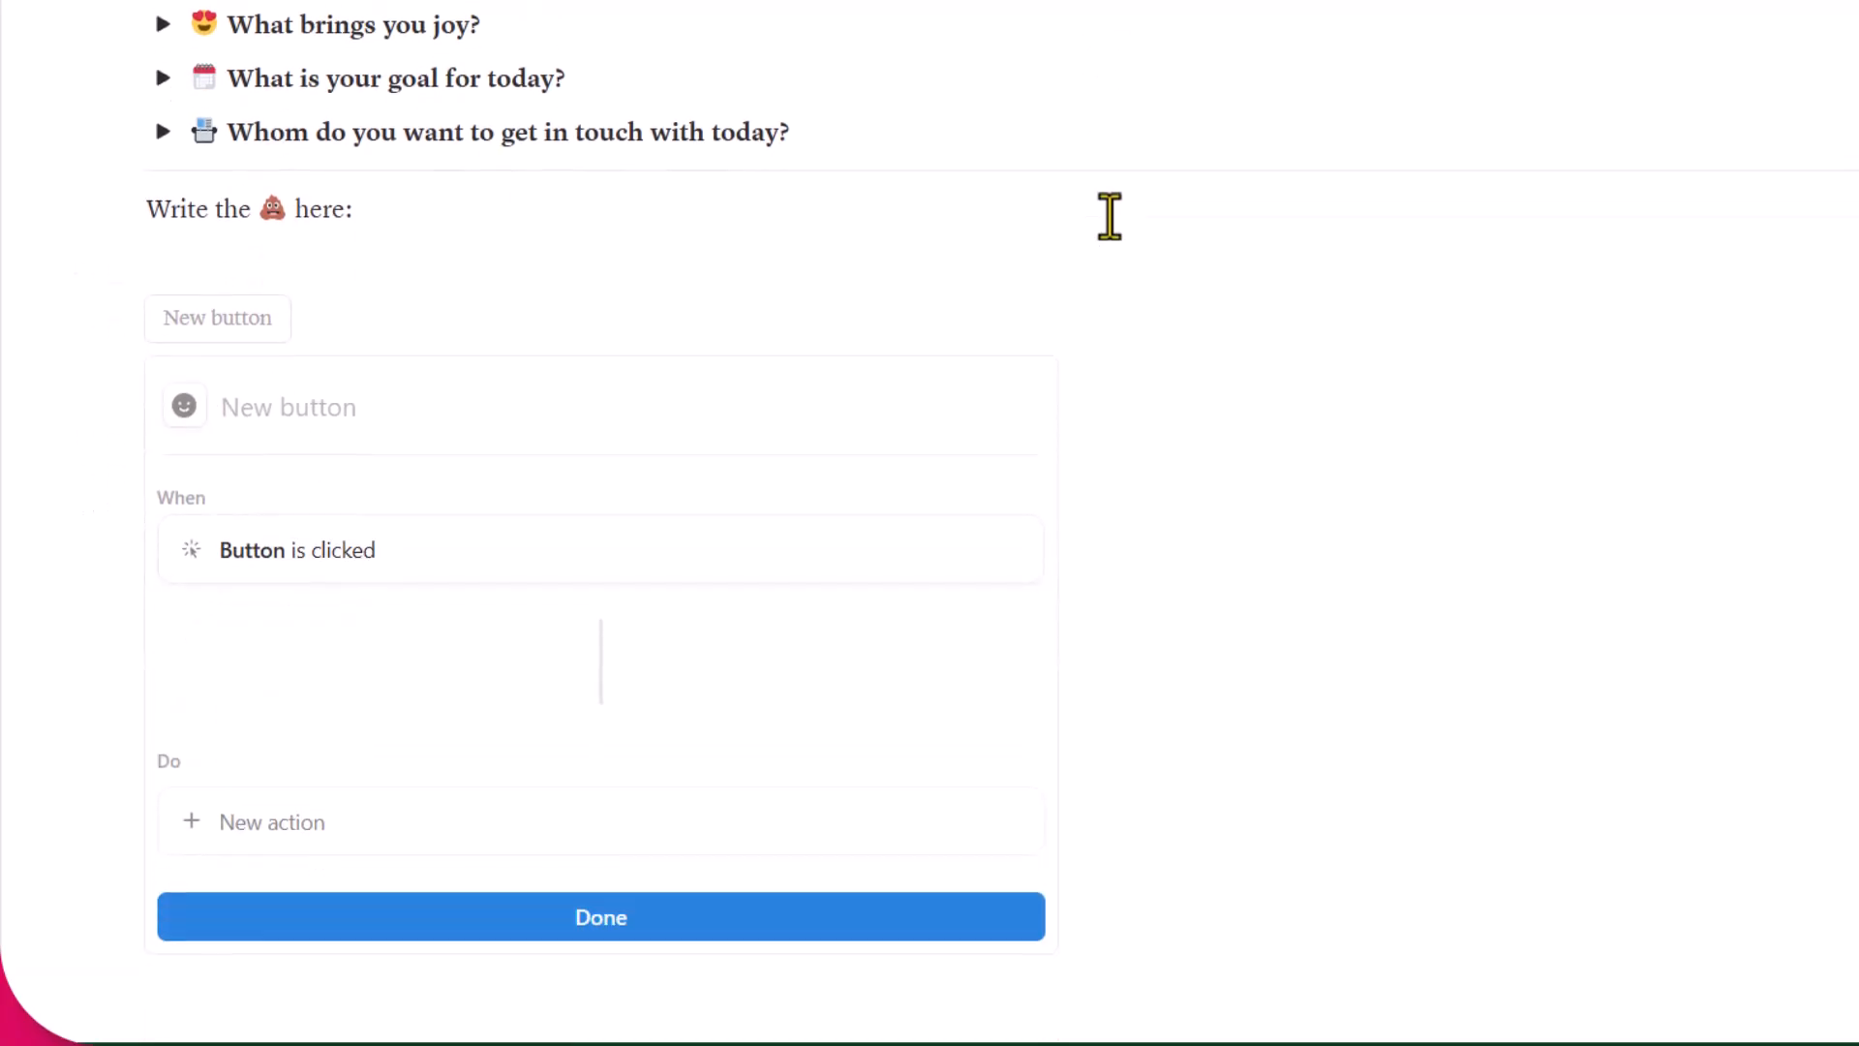
pyautogui.click(253, 419)
pyautogui.write('New Task')
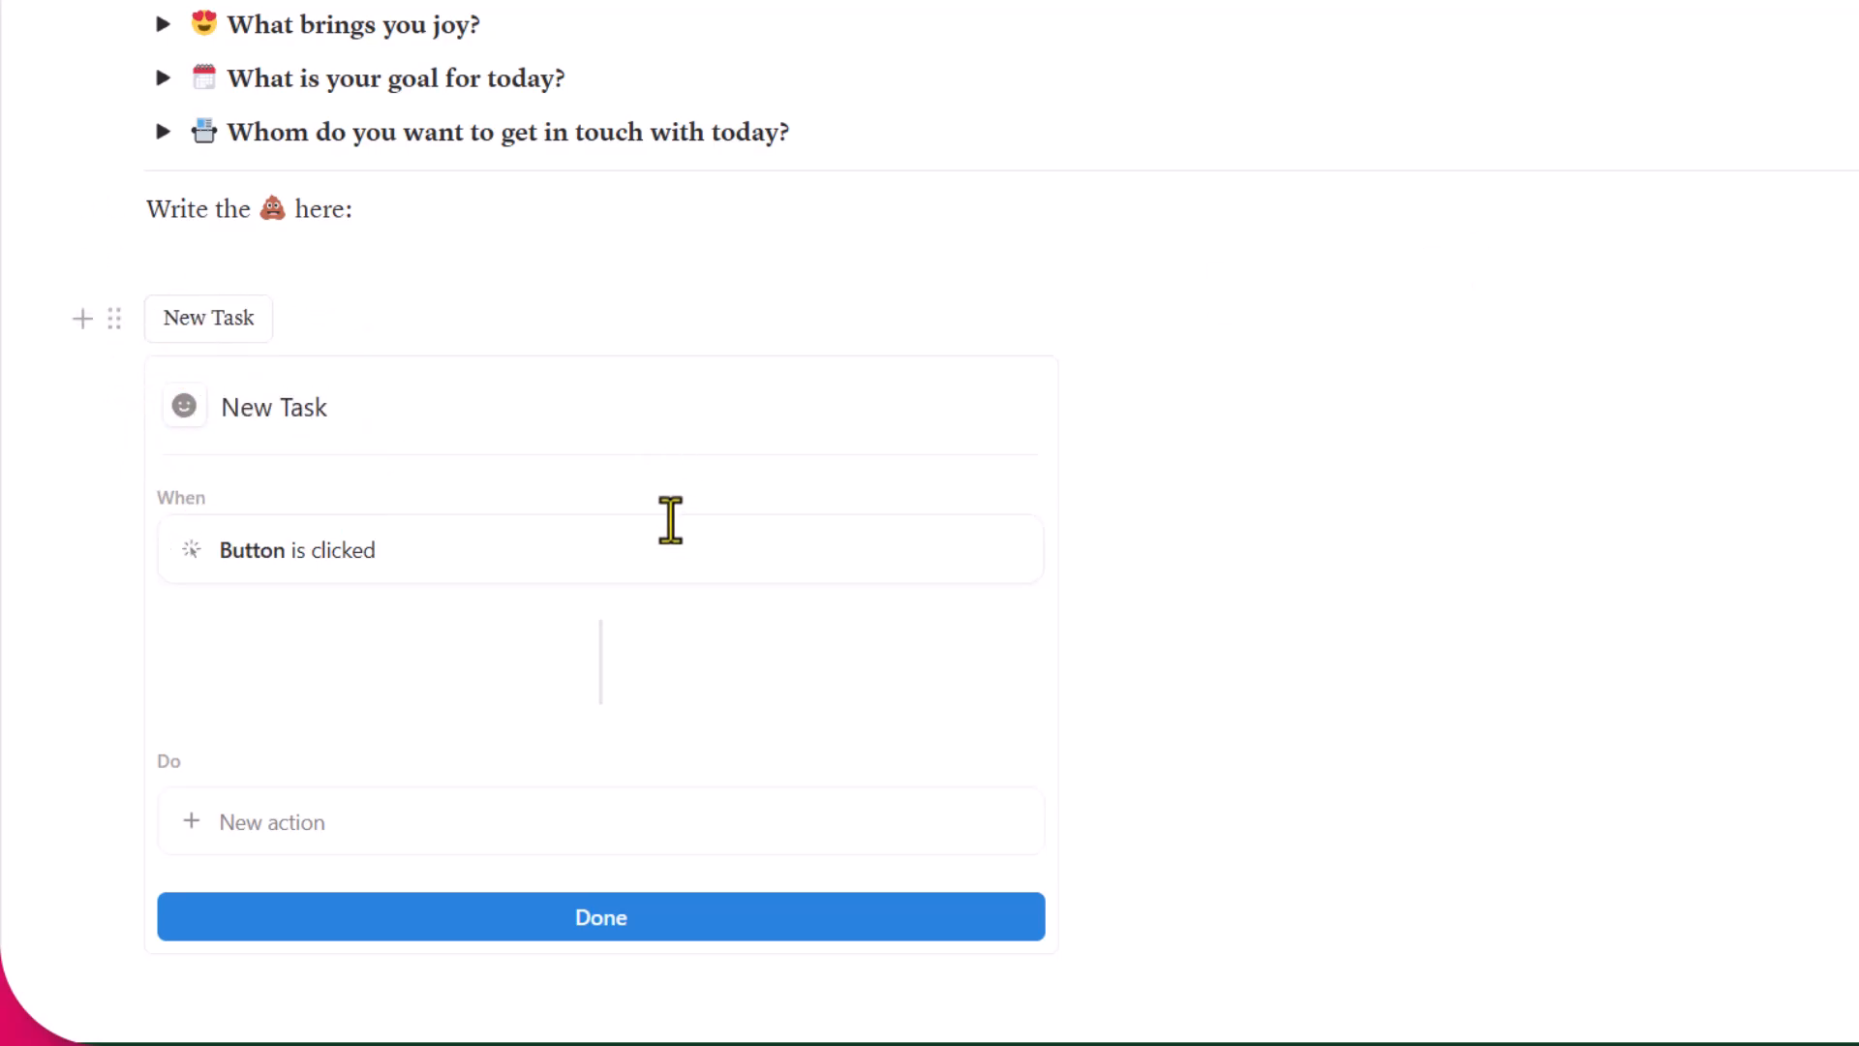
pyautogui.click(184, 406)
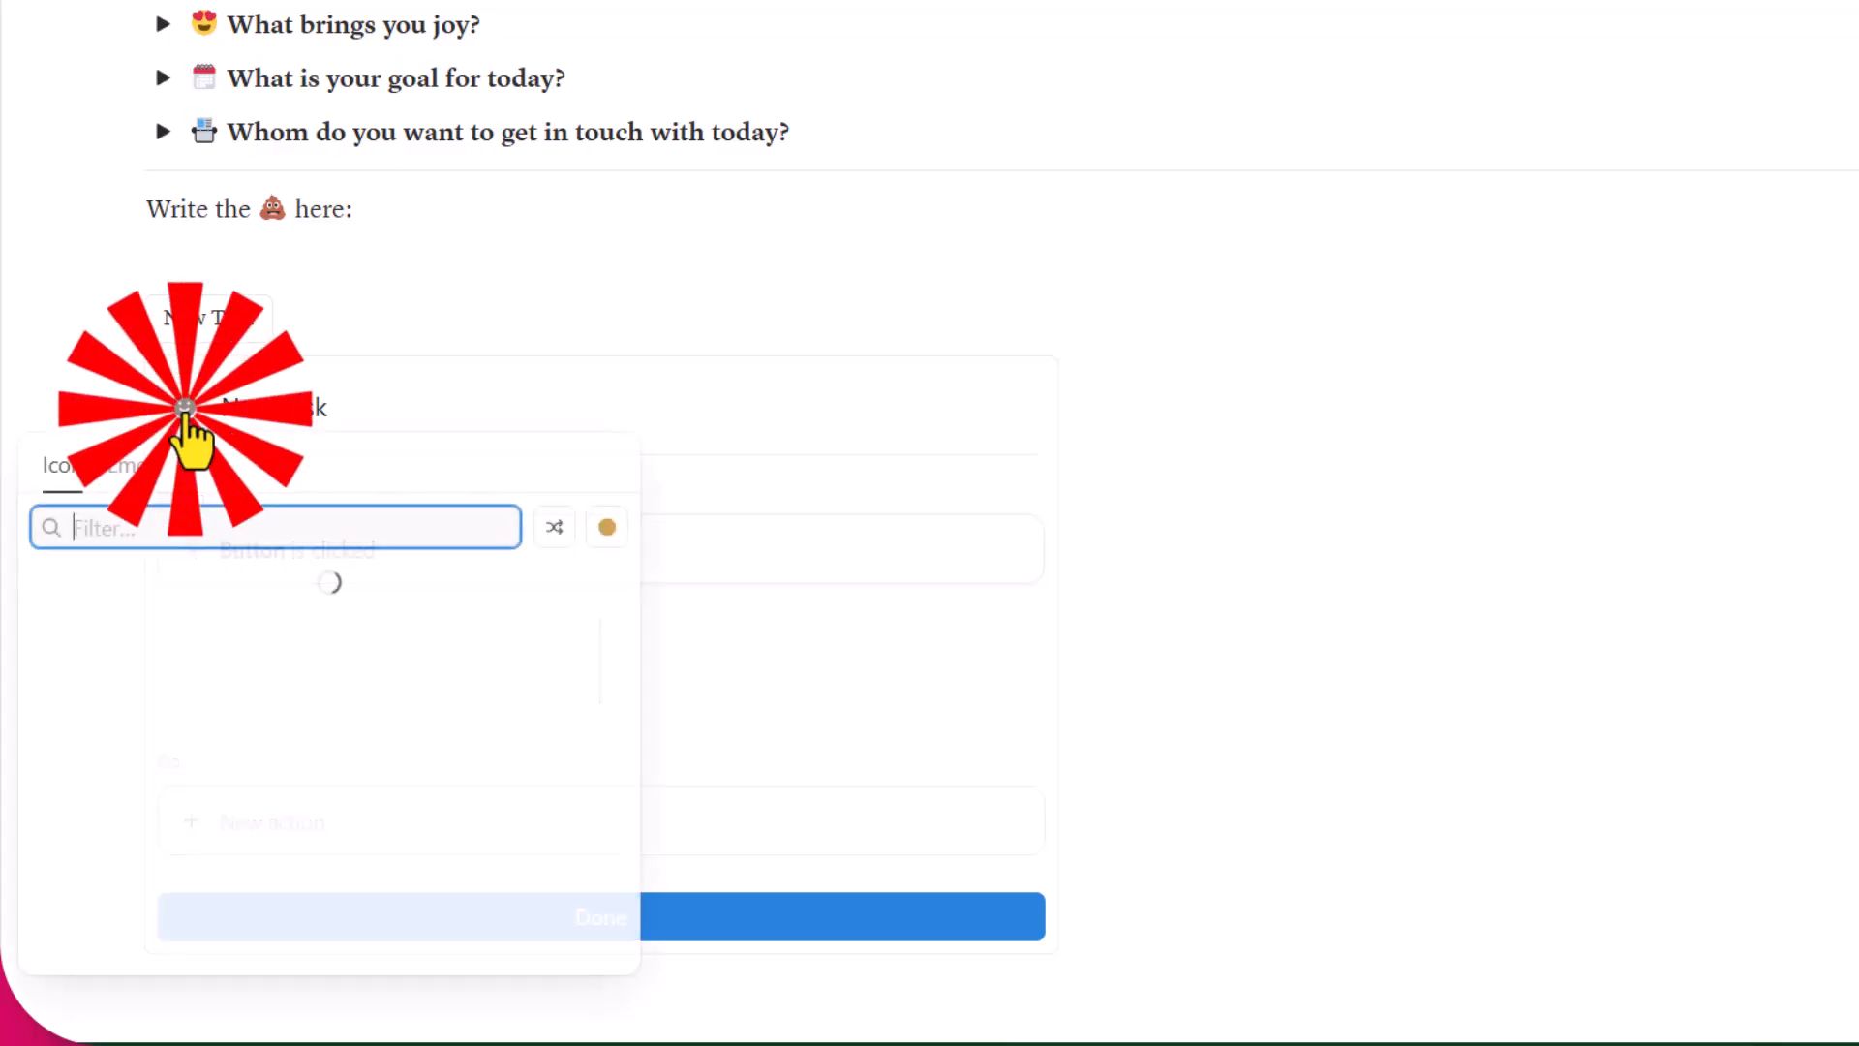
pyautogui.click(136, 465)
pyautogui.click(136, 523)
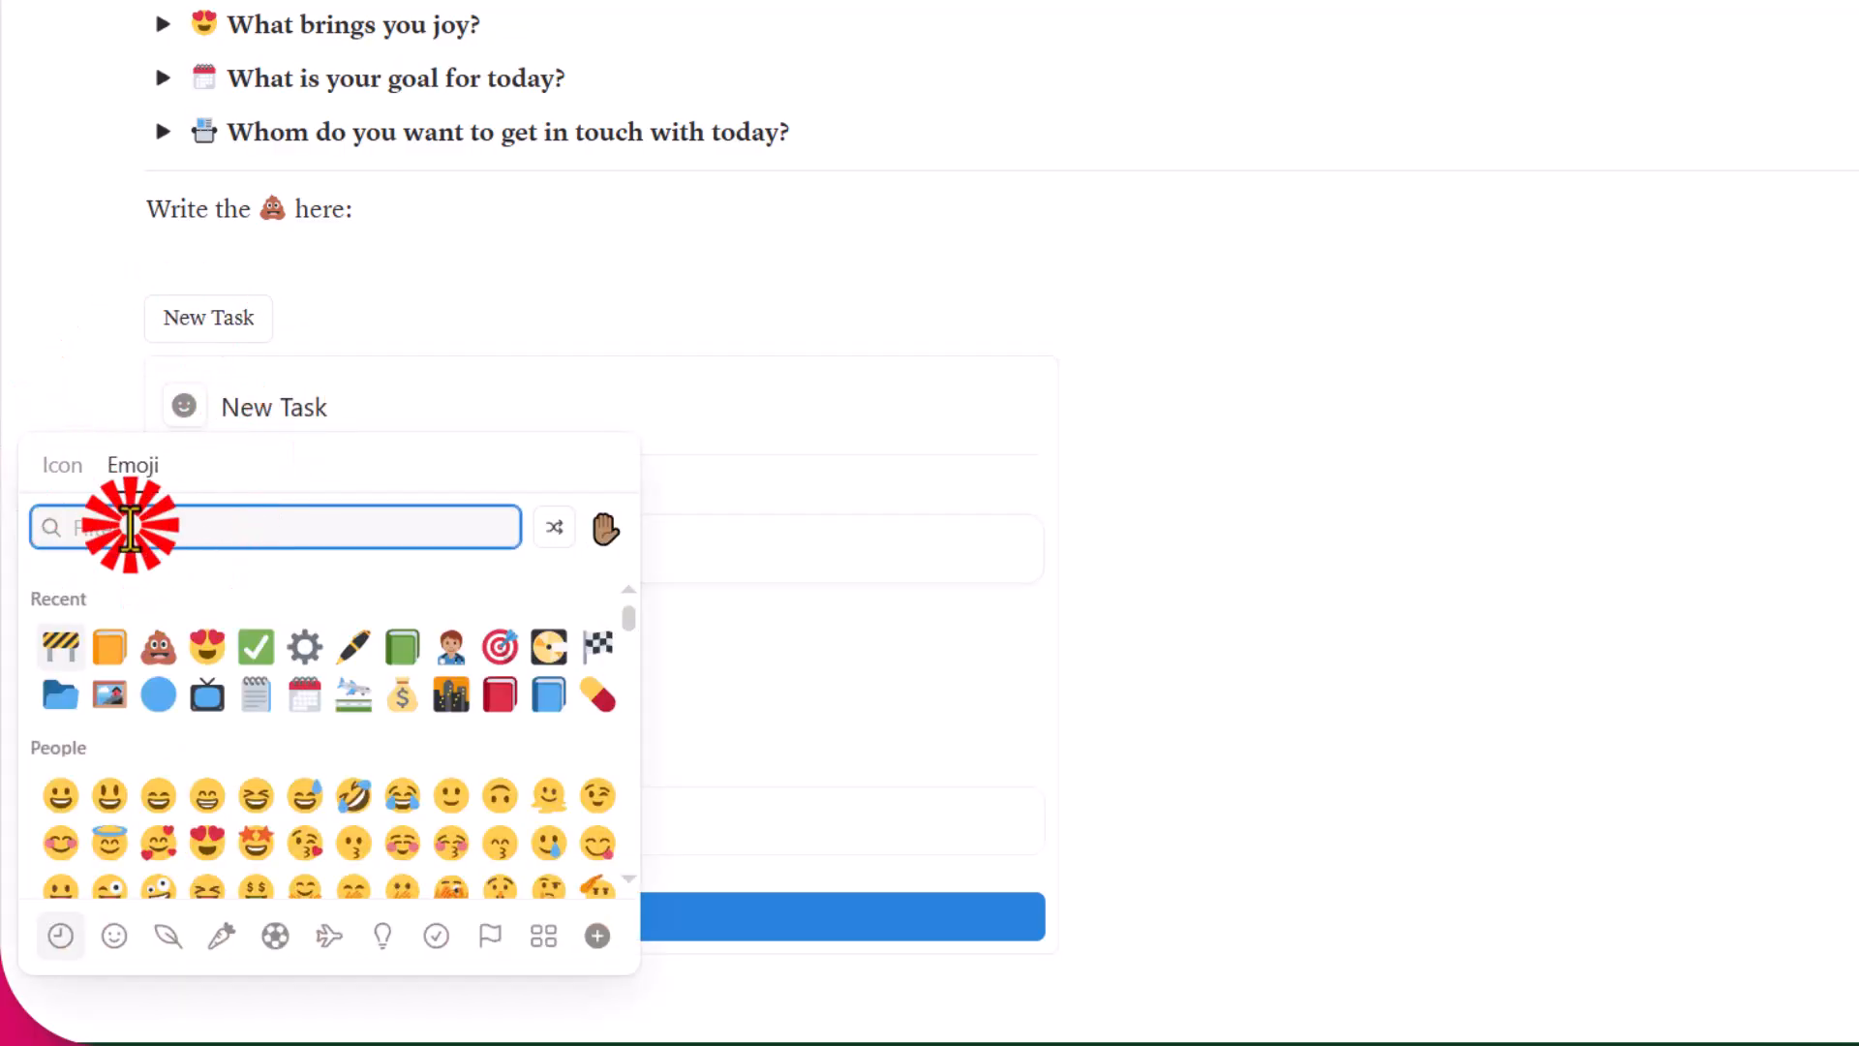
pyautogui.click(256, 647)
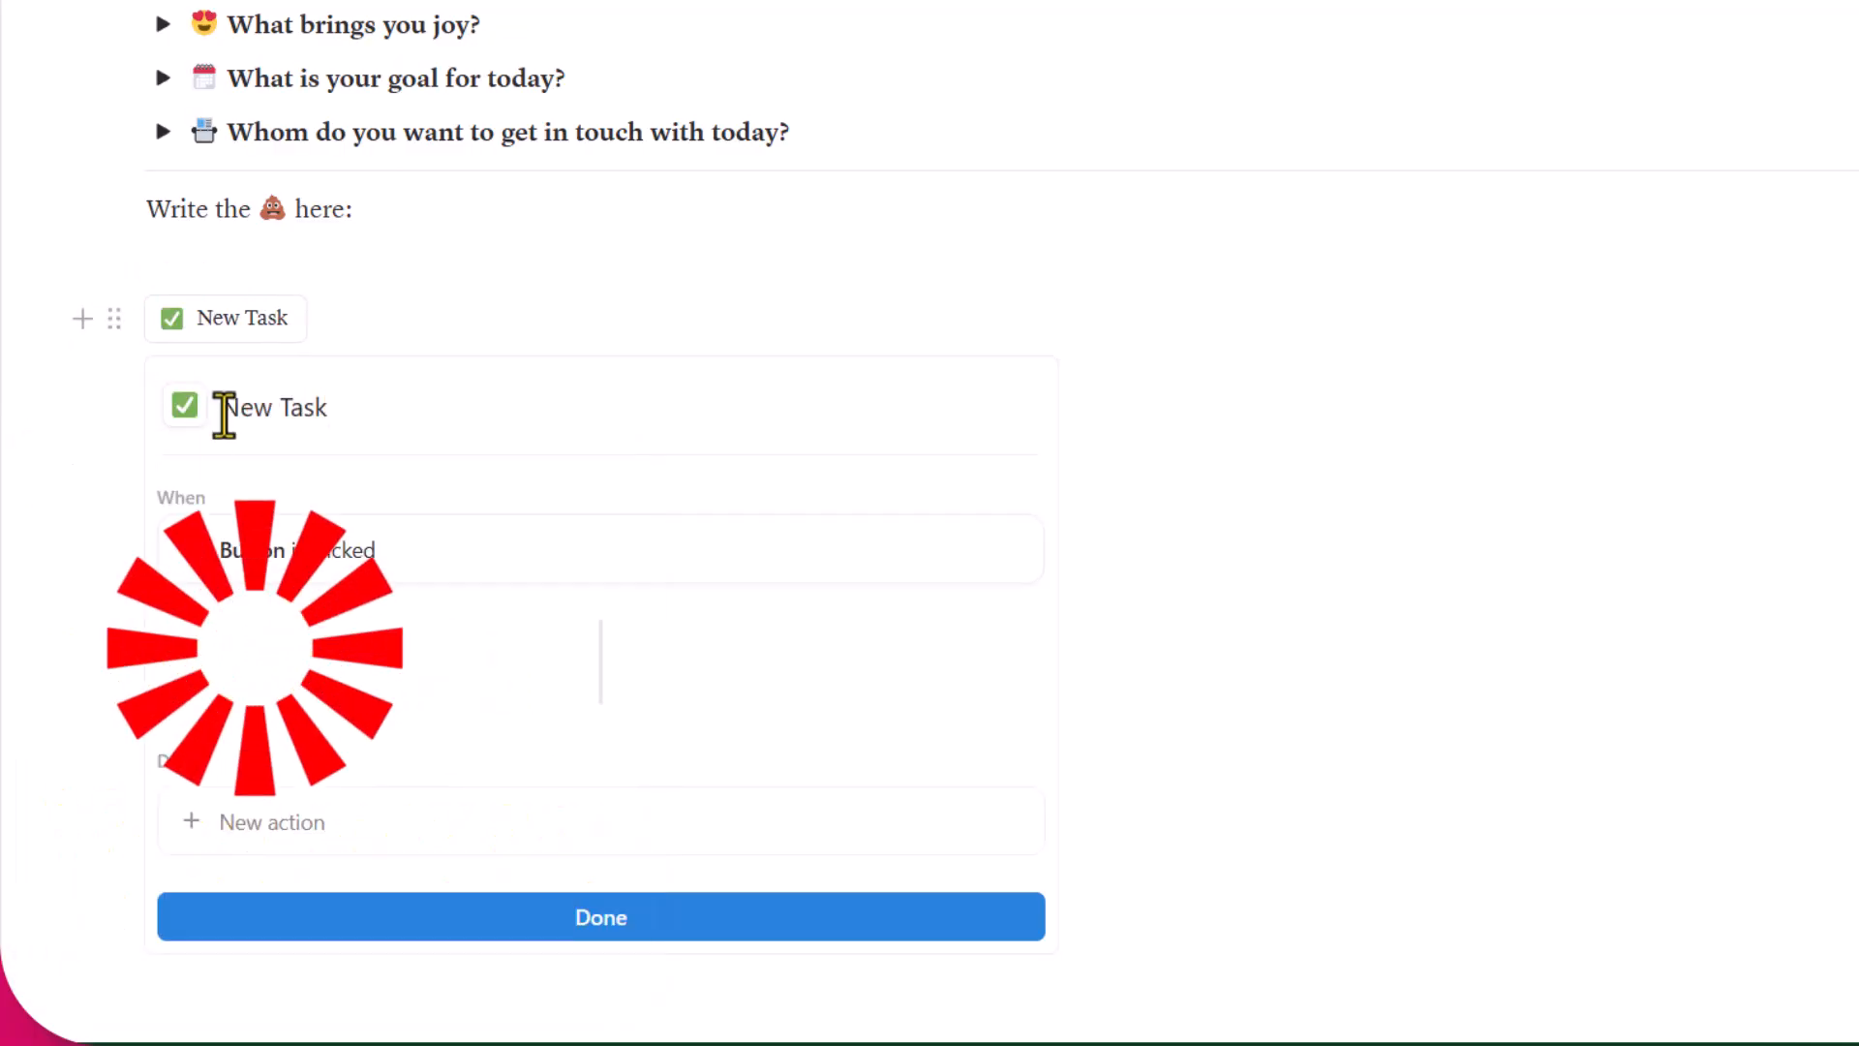
pyautogui.click(378, 394)
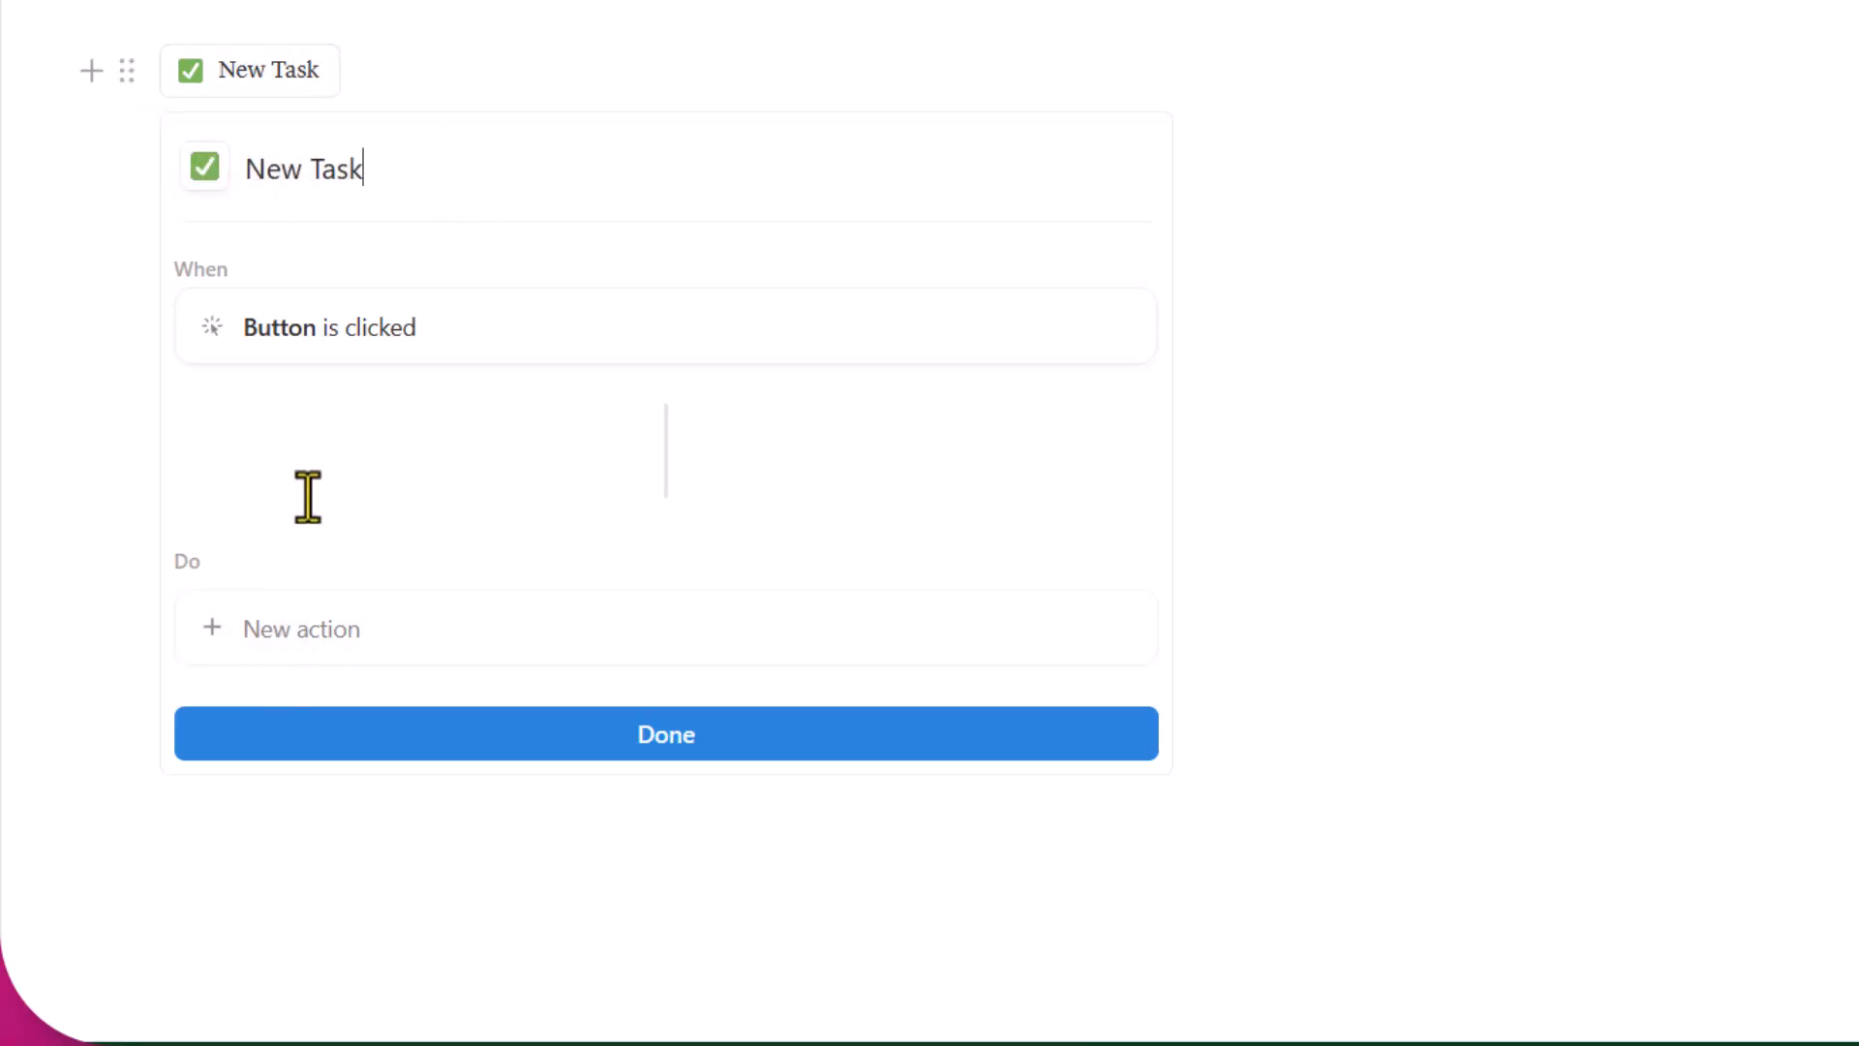
# Give the button an "Add page to" action with NMOS Tasks as the data source
pyautogui.click(291, 659)
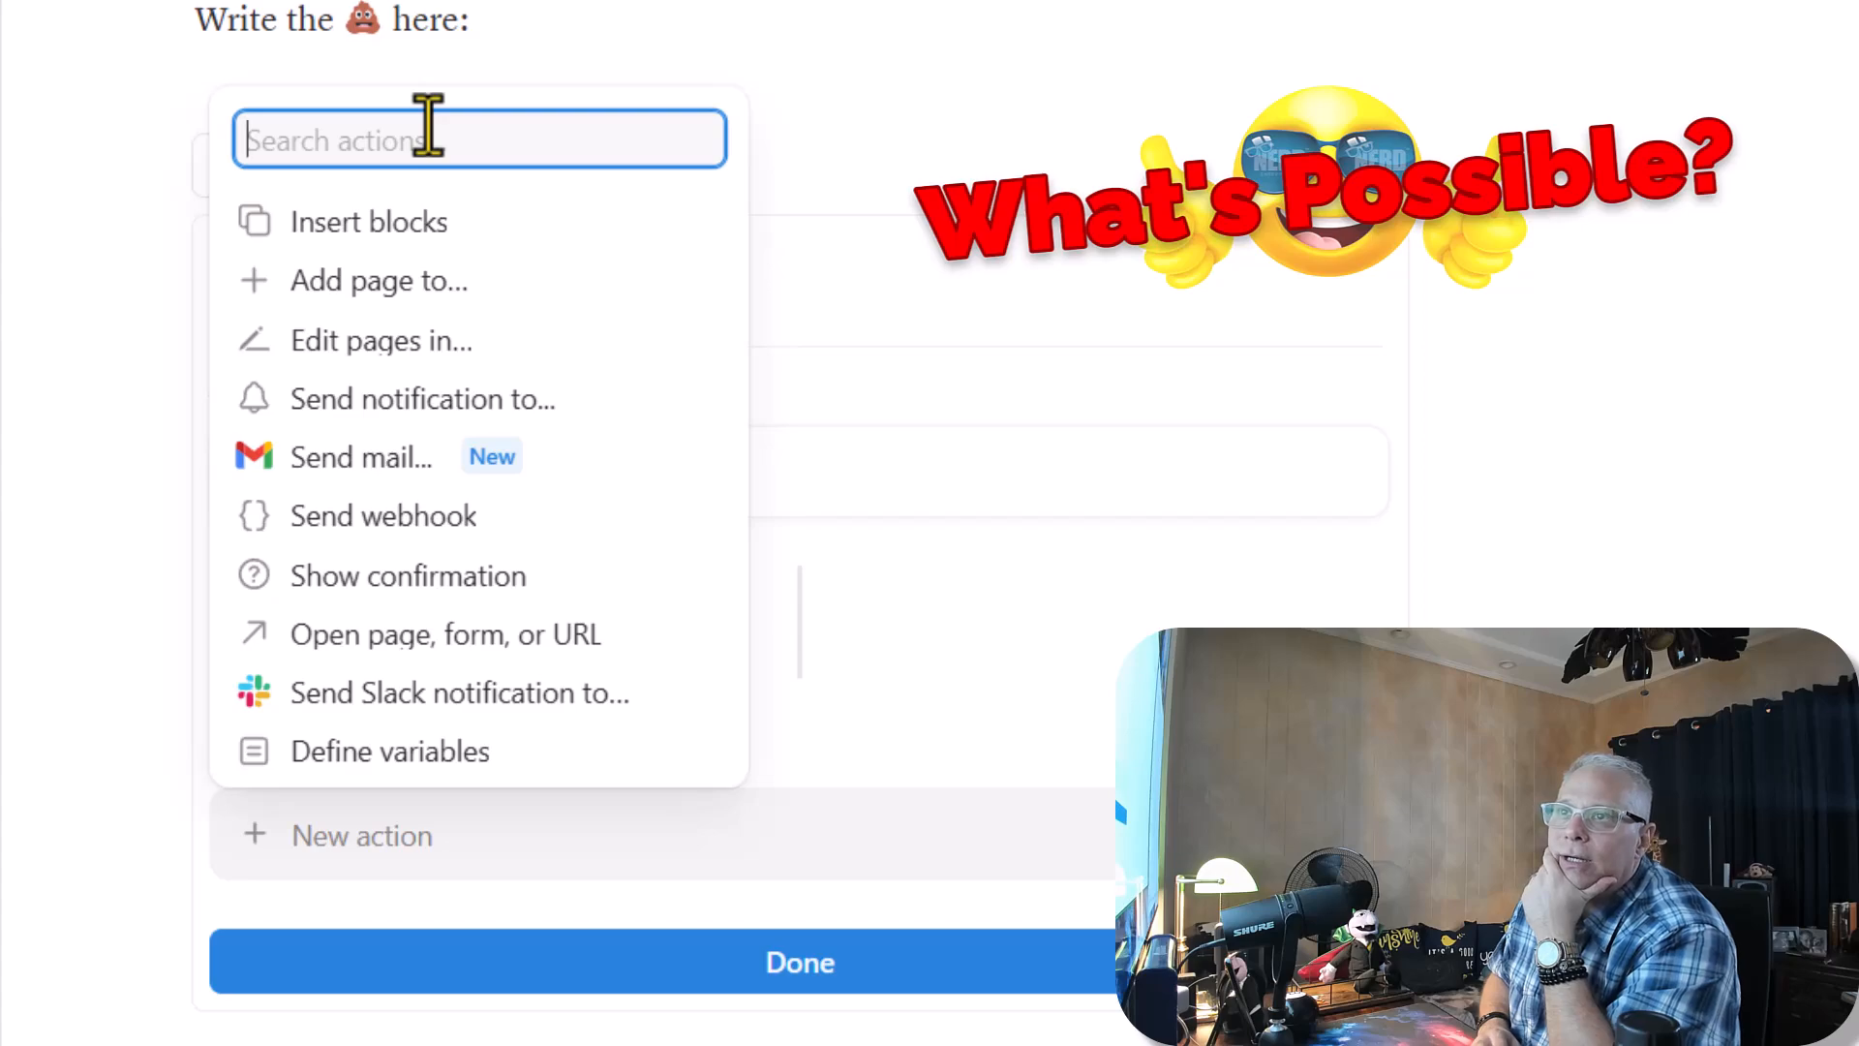
pyautogui.click(373, 281)
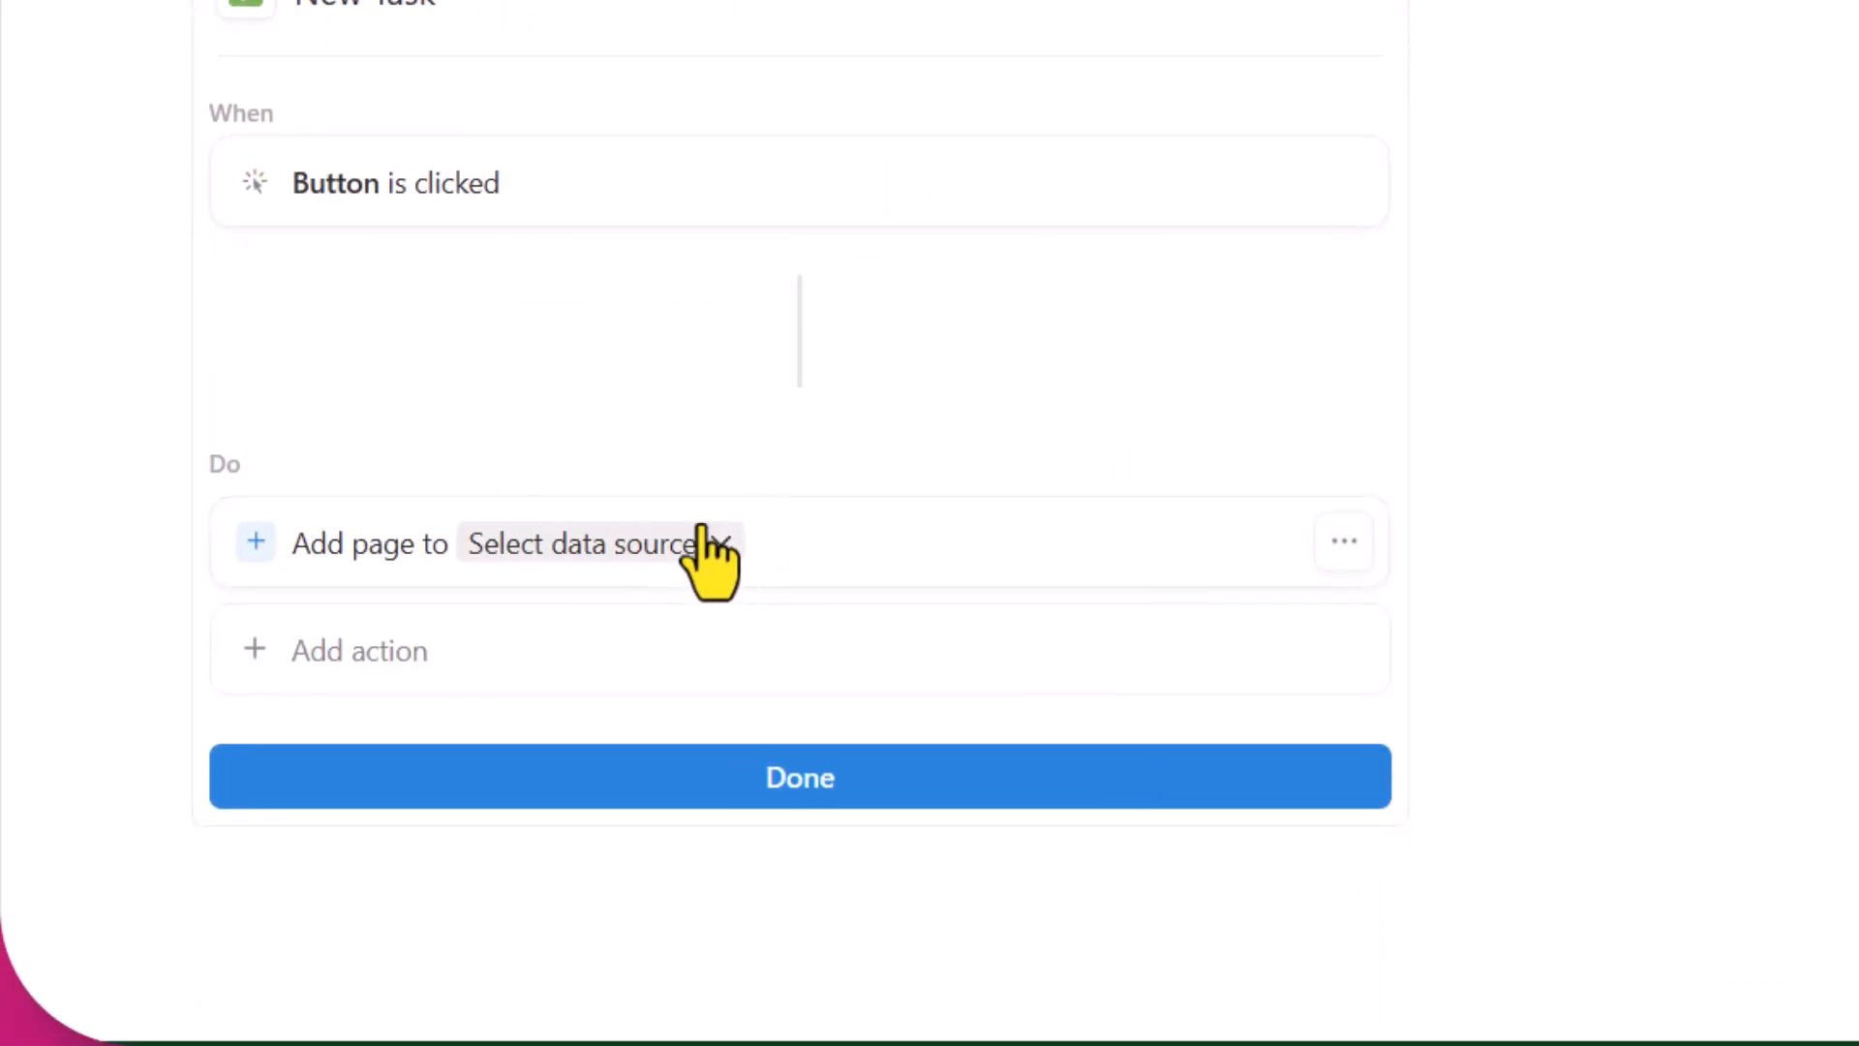
pyautogui.click(707, 536)
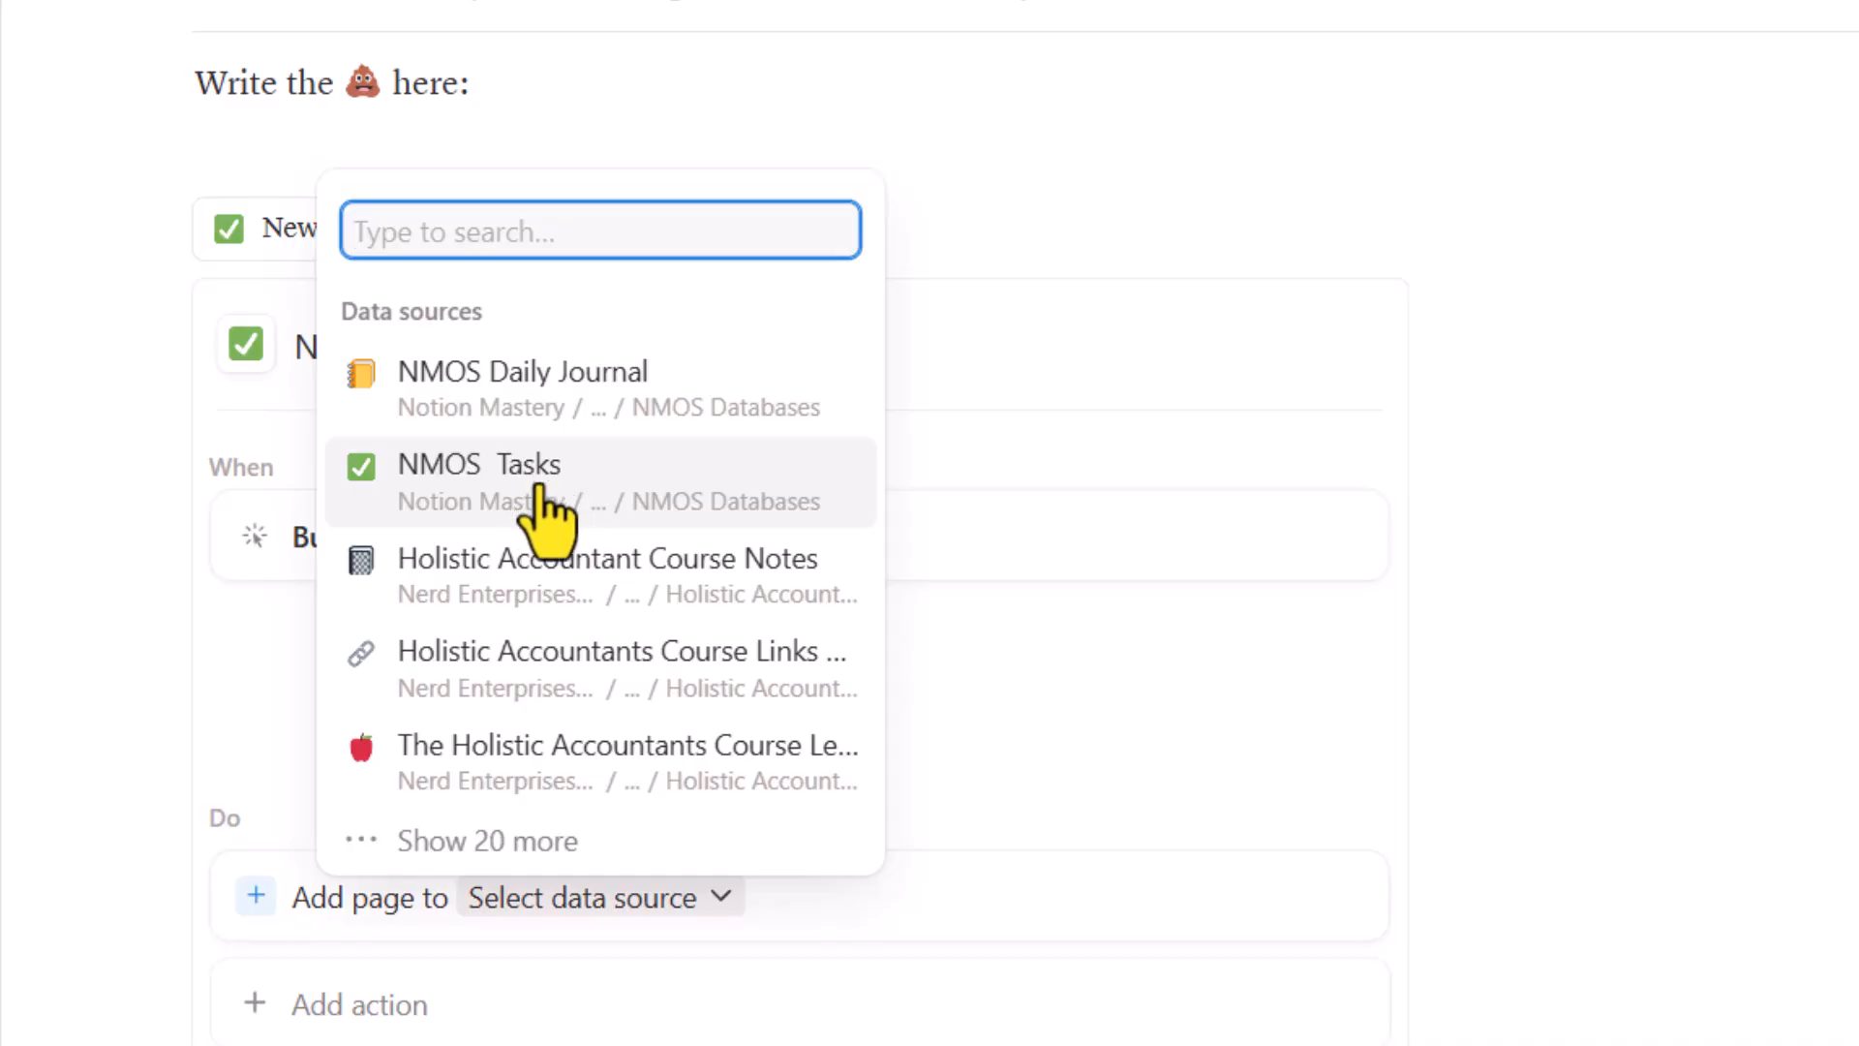
pyautogui.click(484, 489)
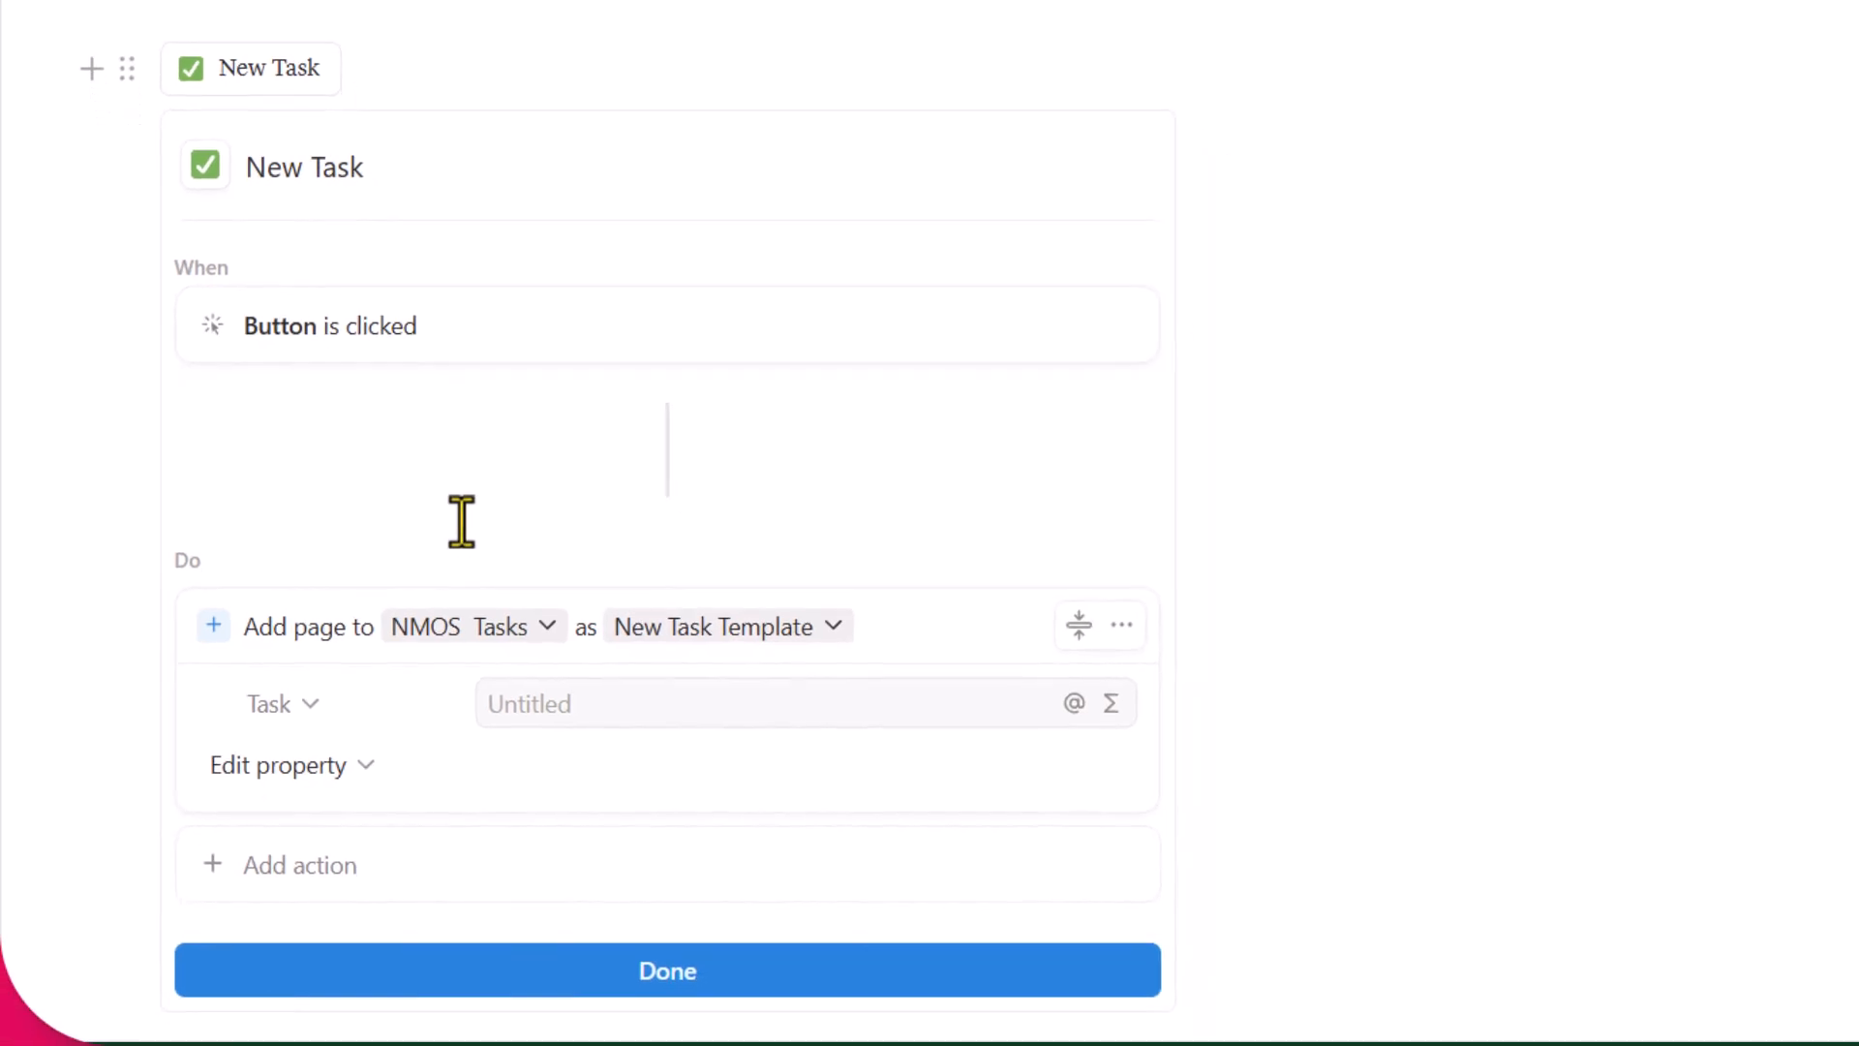
# Set the added page's Task name to "New Task from" followed by this page's Journal Entry property
pyautogui.scroll(-3, 488, 607)
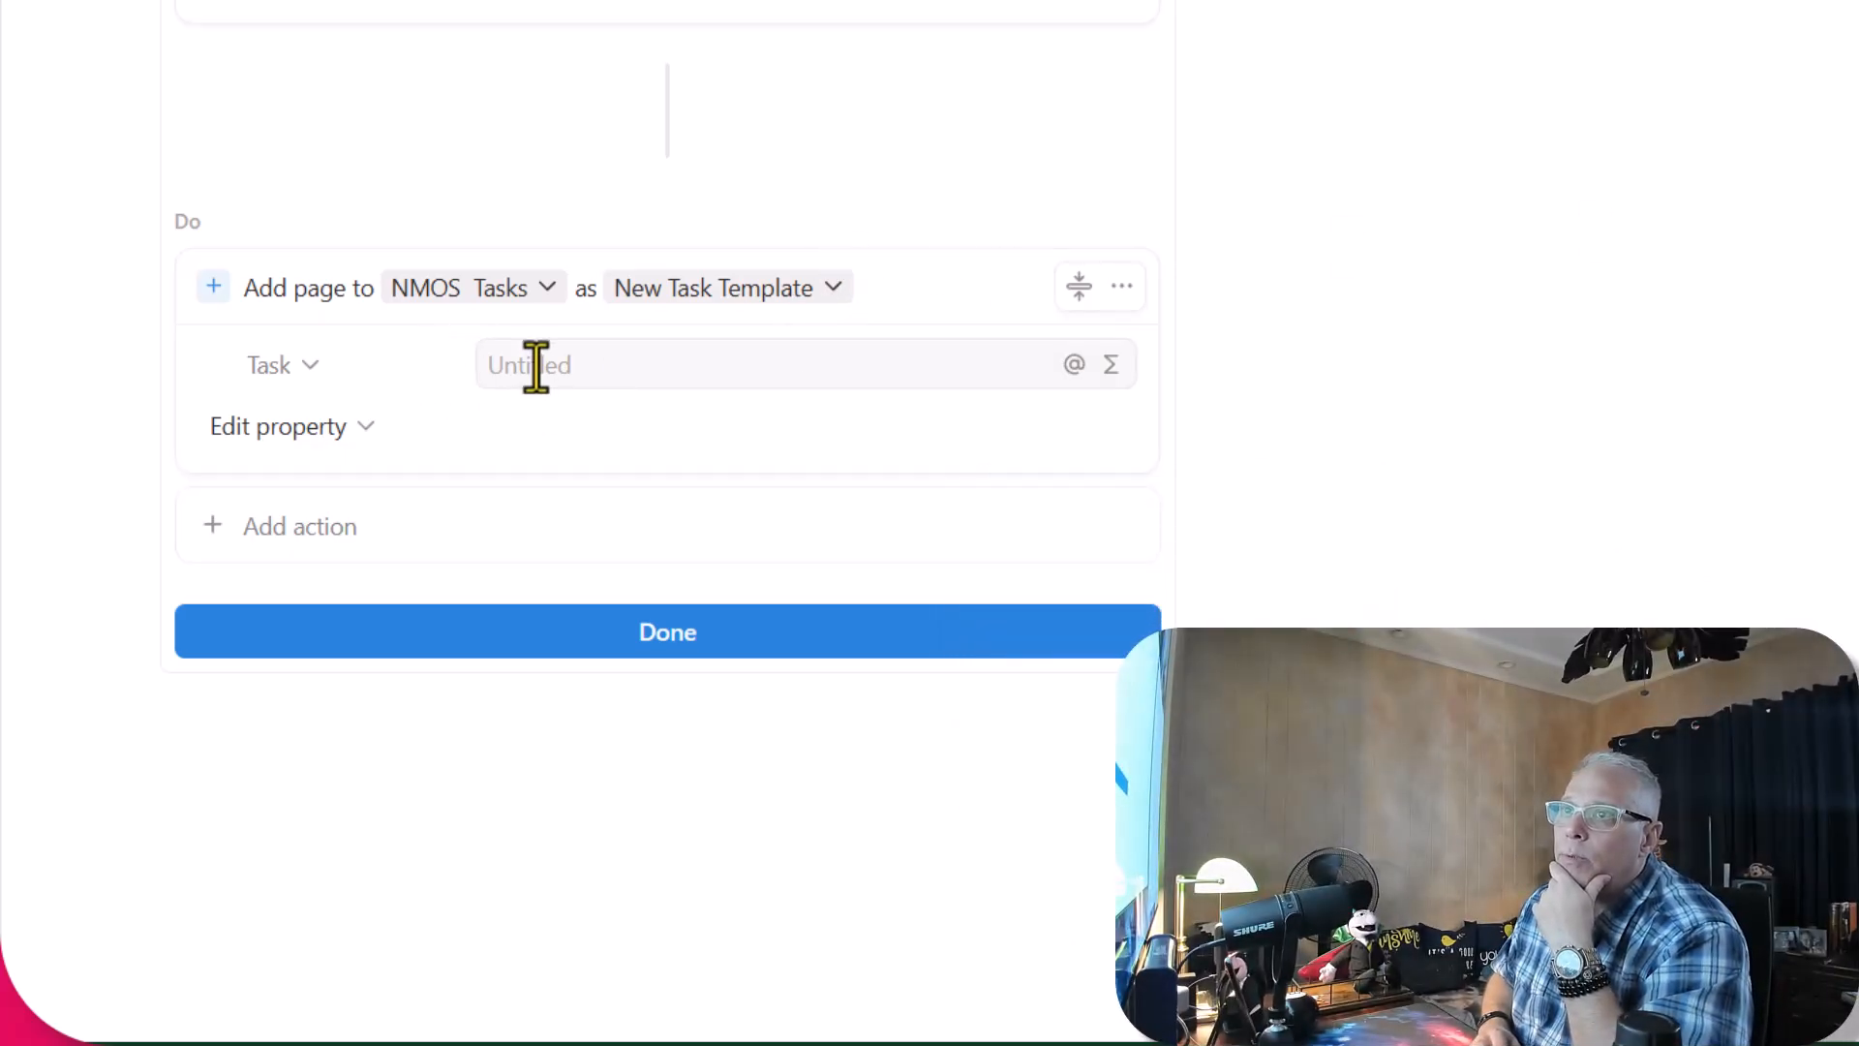
pyautogui.click(537, 378)
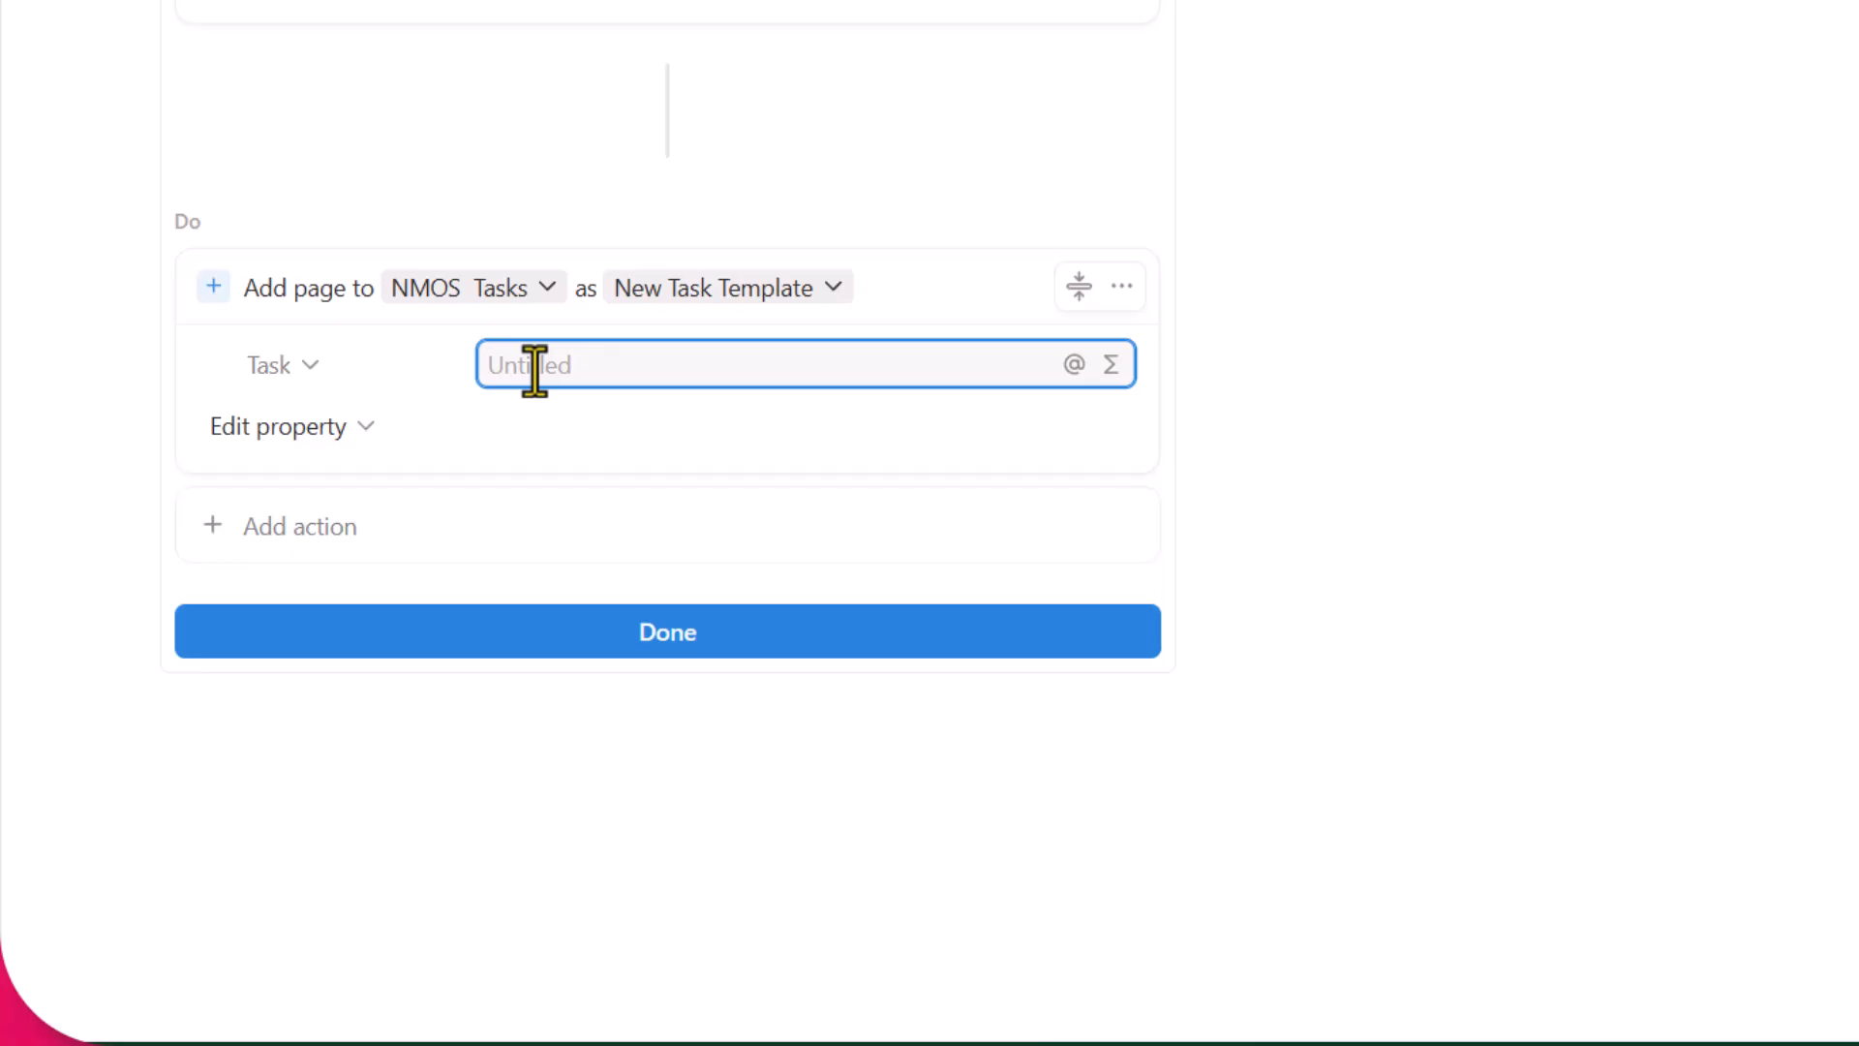
pyautogui.write('New Task from')
pyautogui.click(1075, 366)
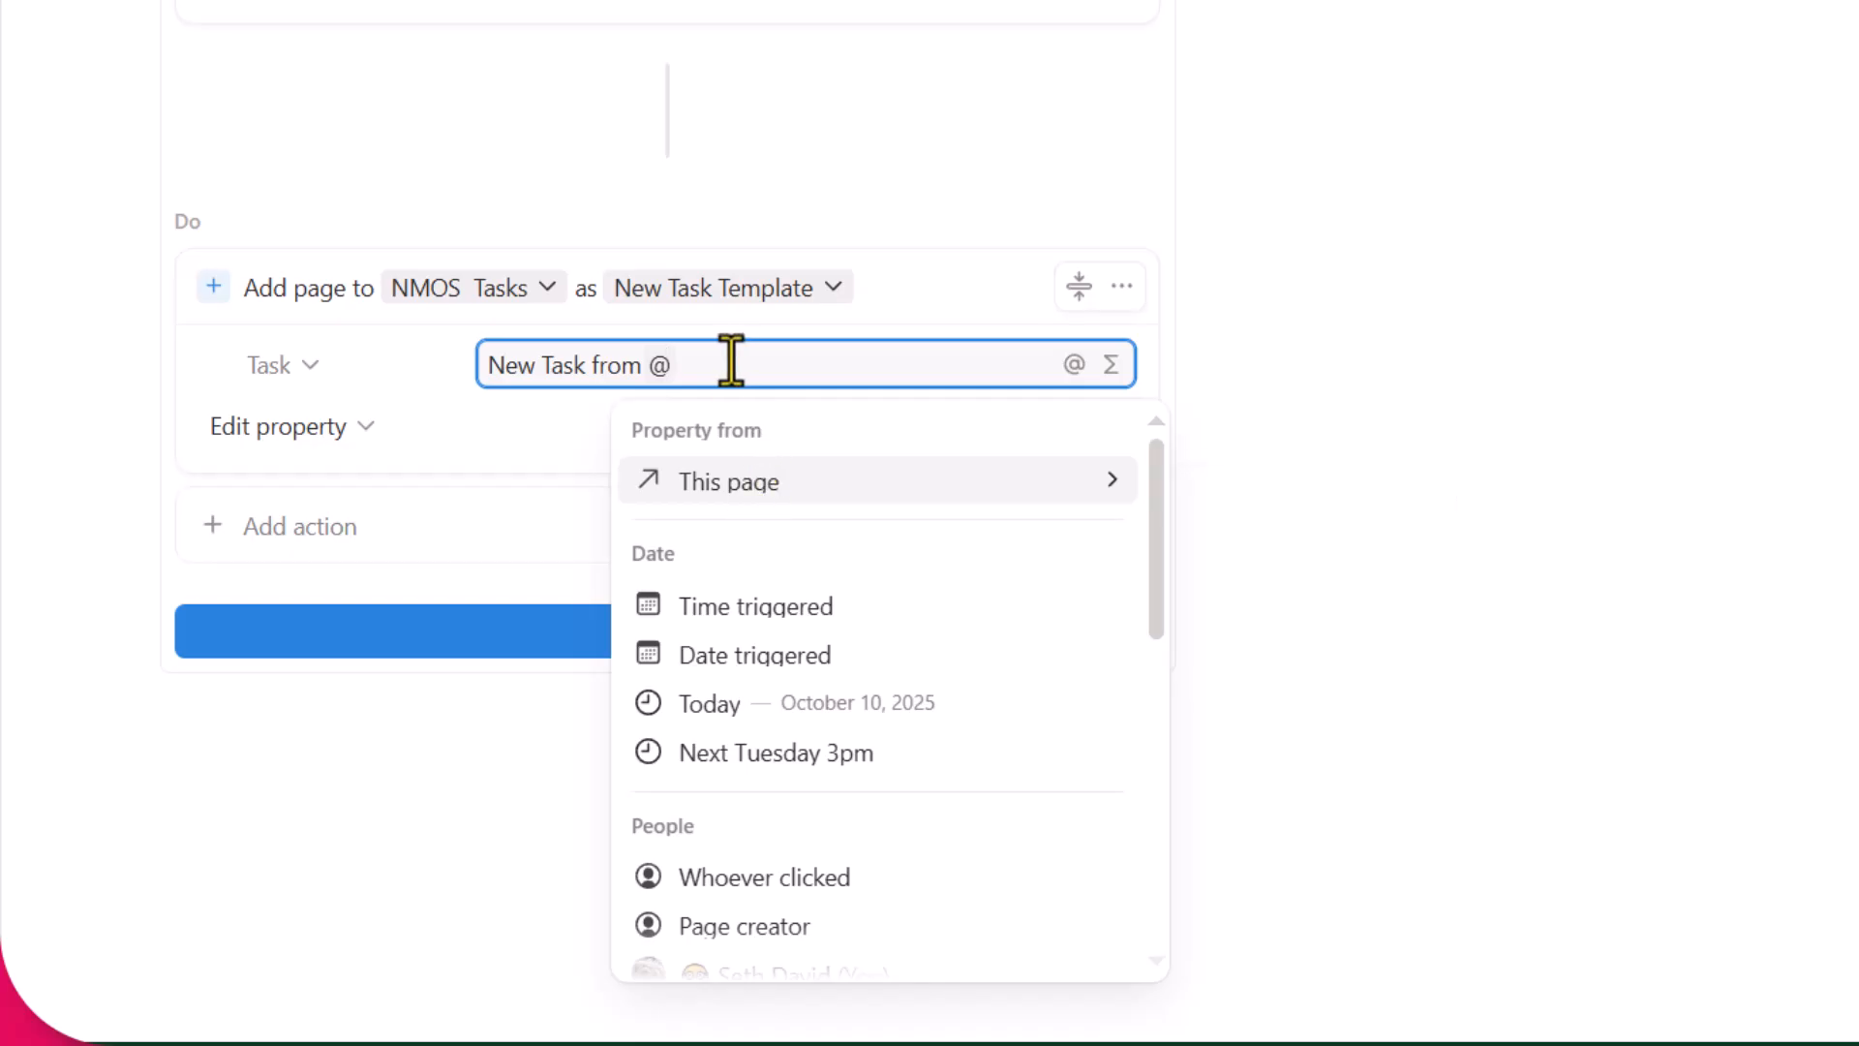
pyautogui.click(737, 484)
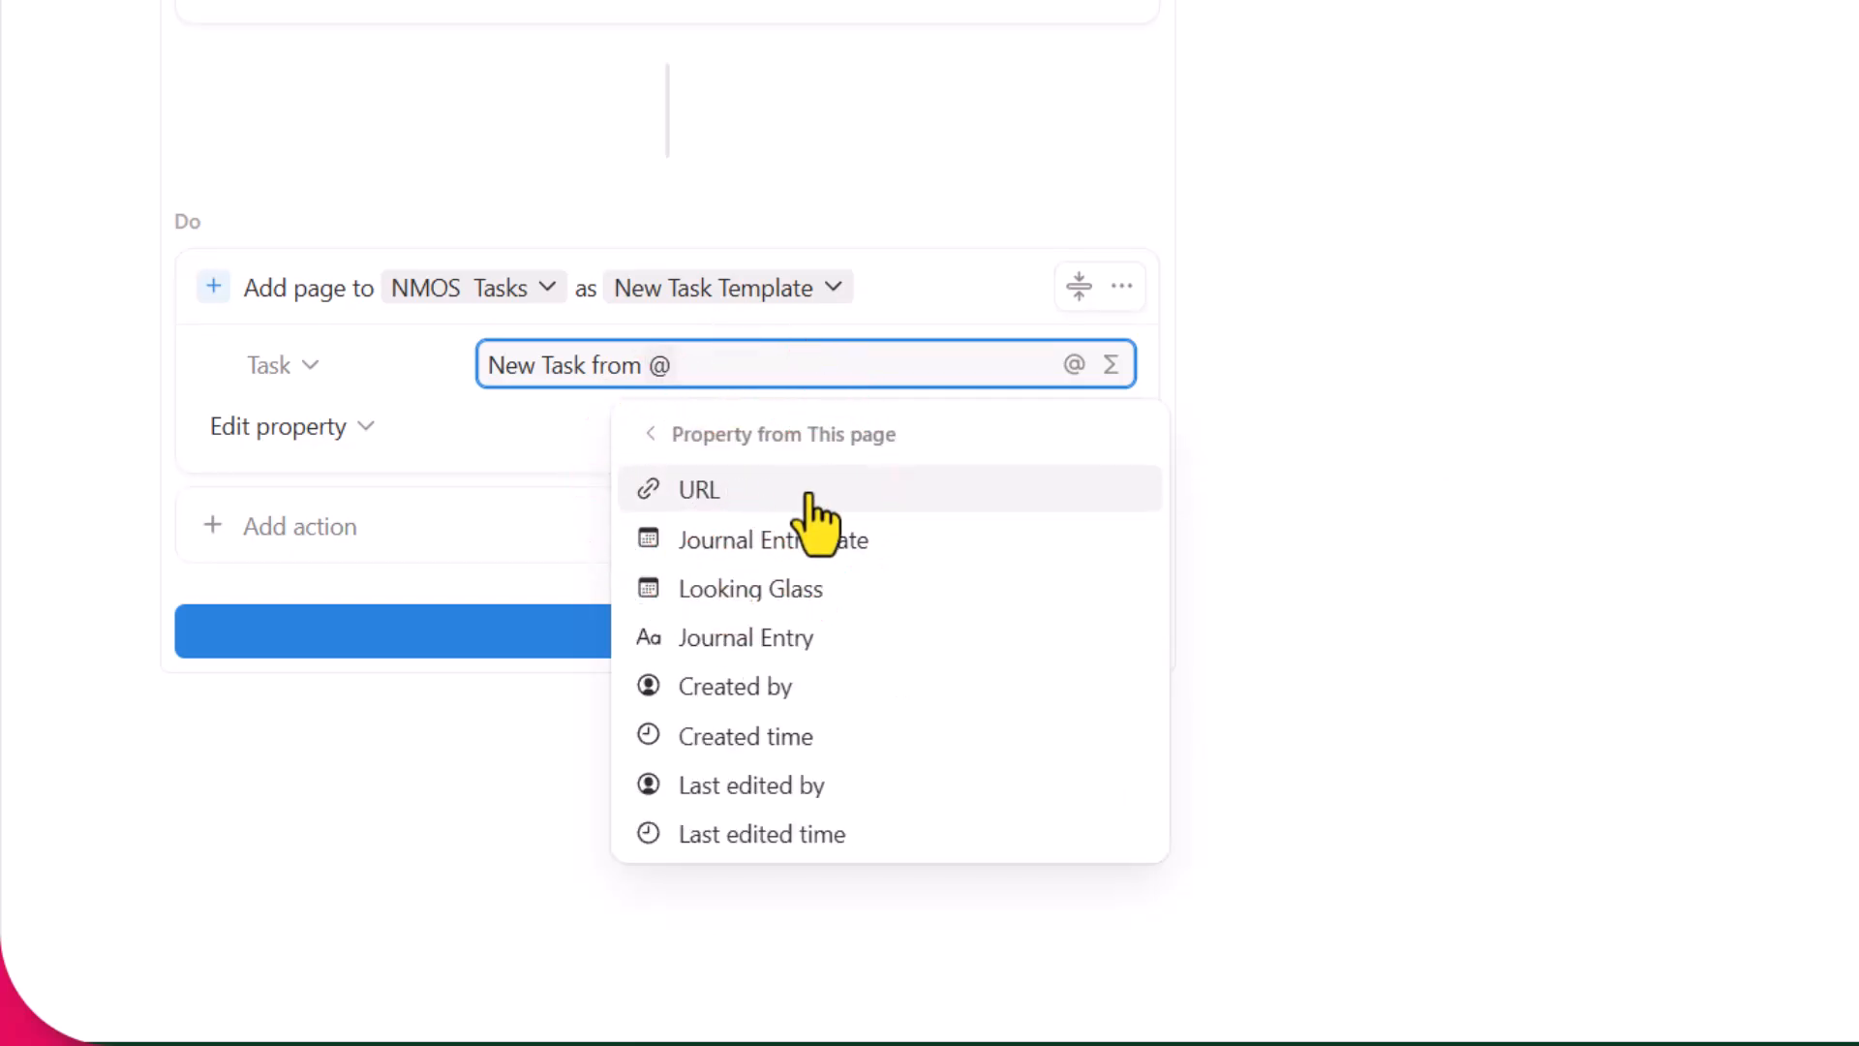
pyautogui.click(780, 643)
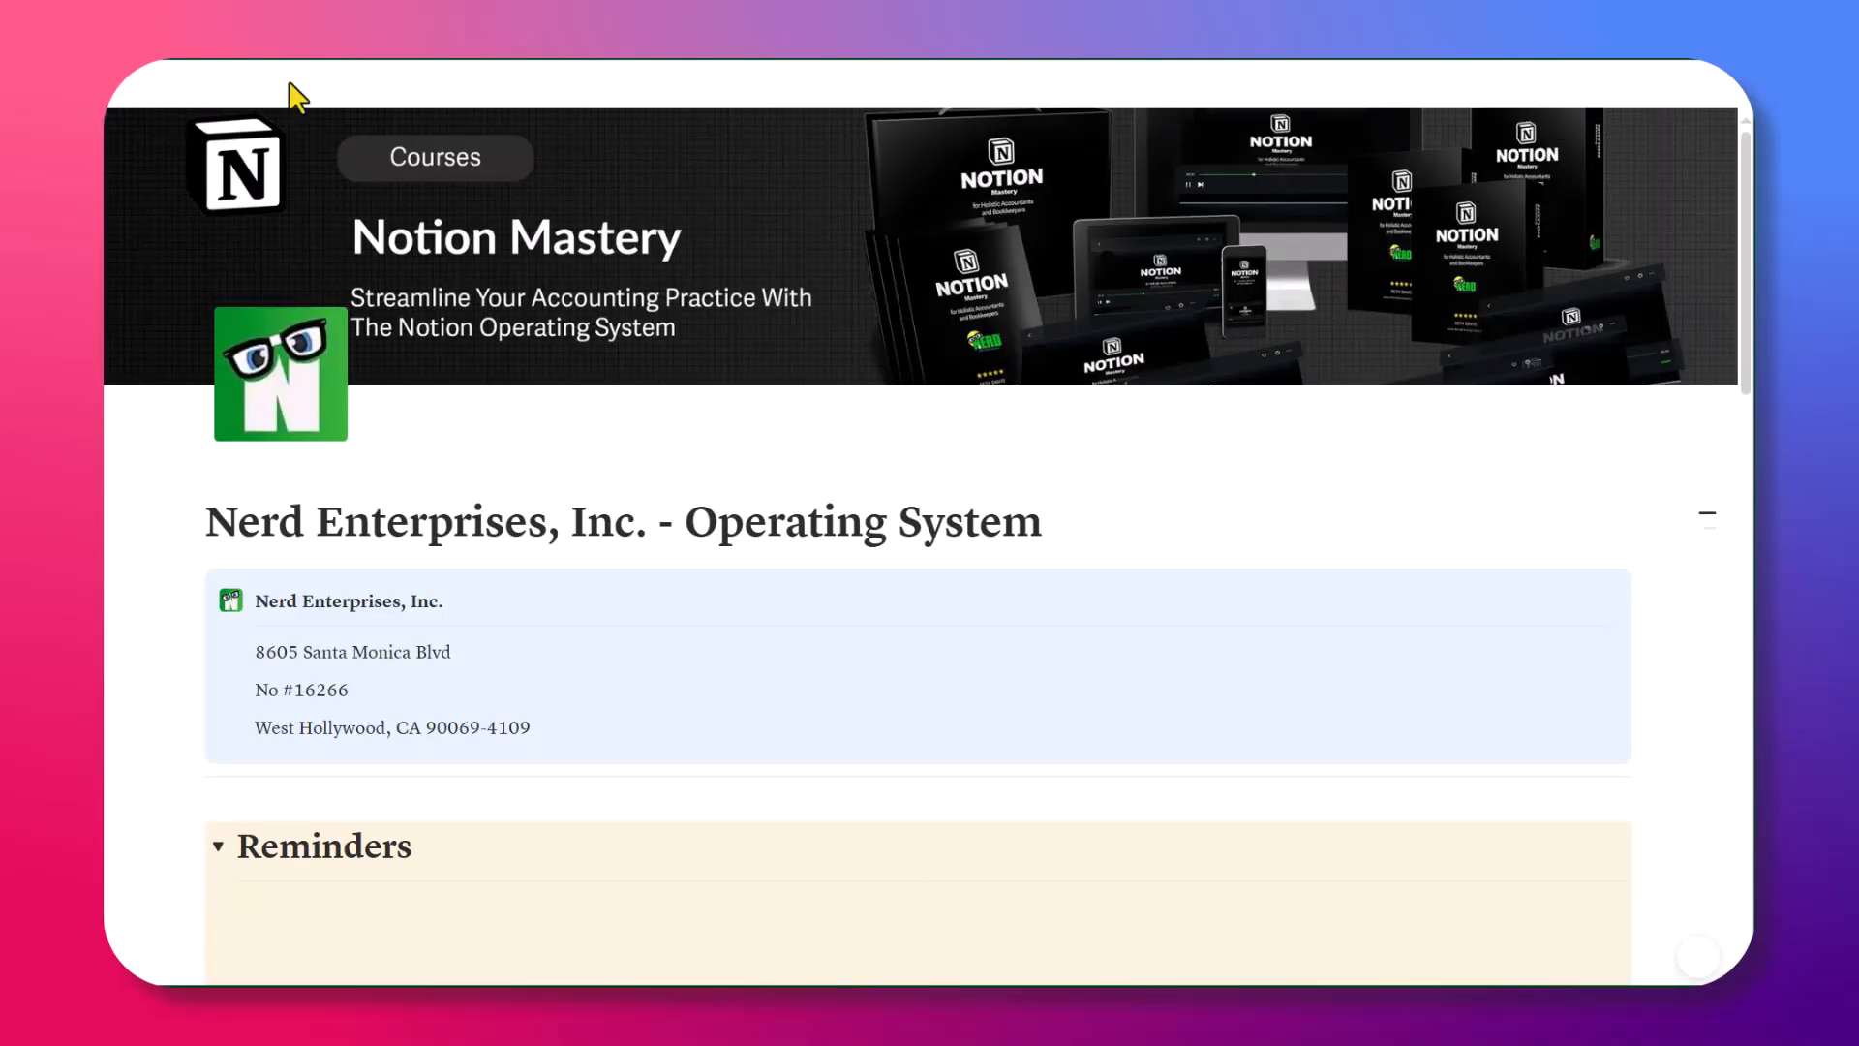
# Open The Notion Mastery Operating System template page from the favorites
pyautogui.moveTo(129, 84)
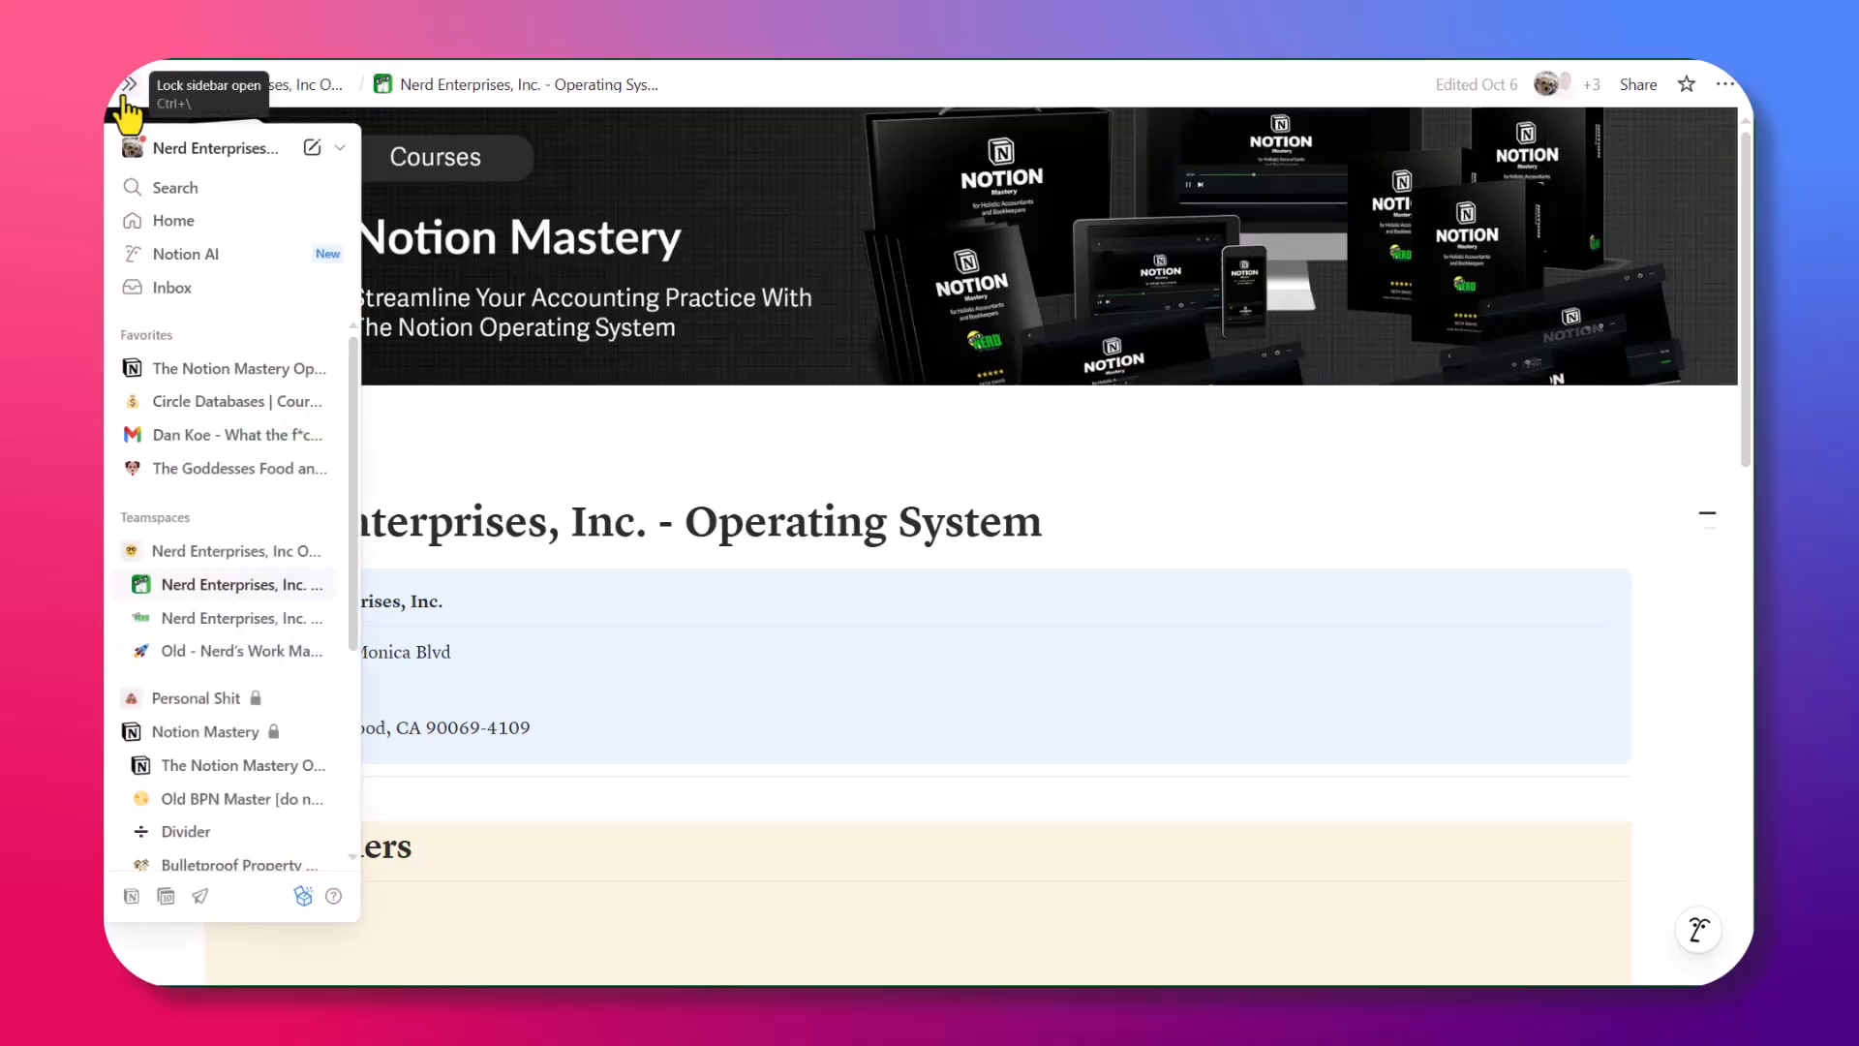
pyautogui.click(205, 367)
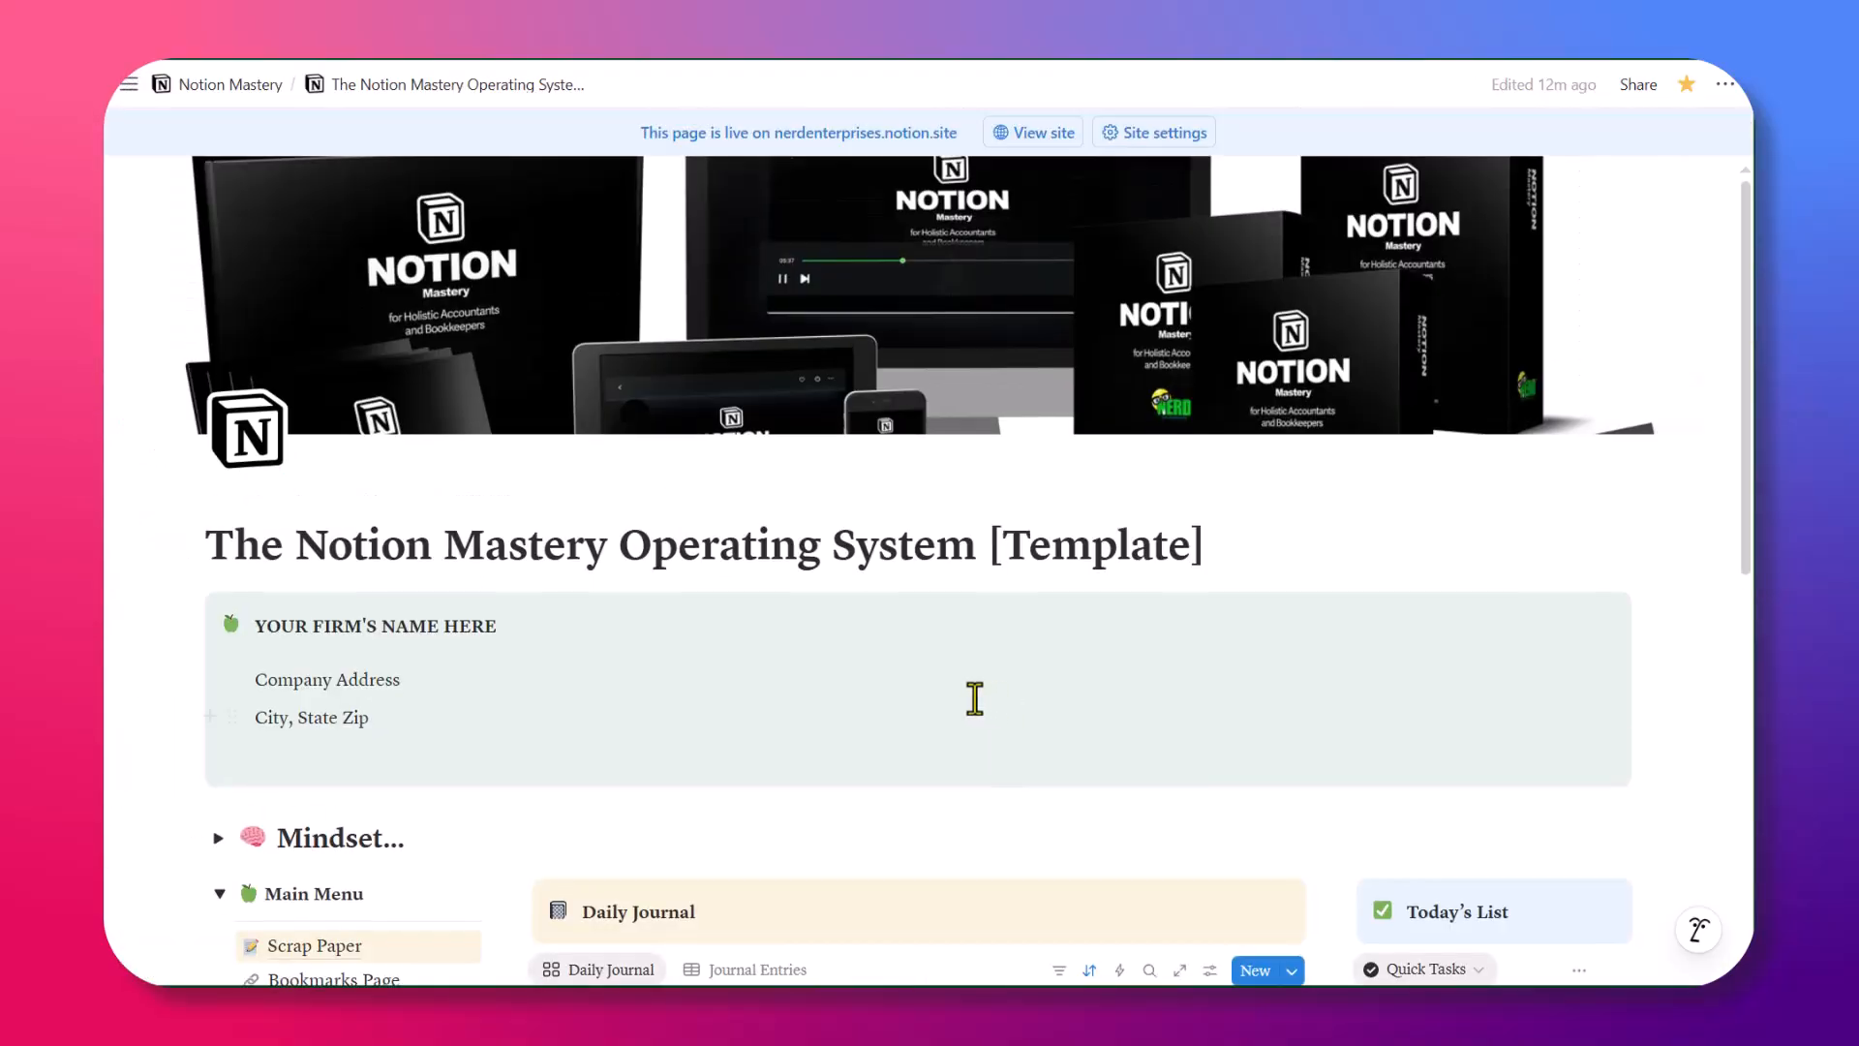
# Show the Daily Journal database as the Journal Entries table and narrow its Journal Entry column
pyautogui.scroll(-5, 971, 697)
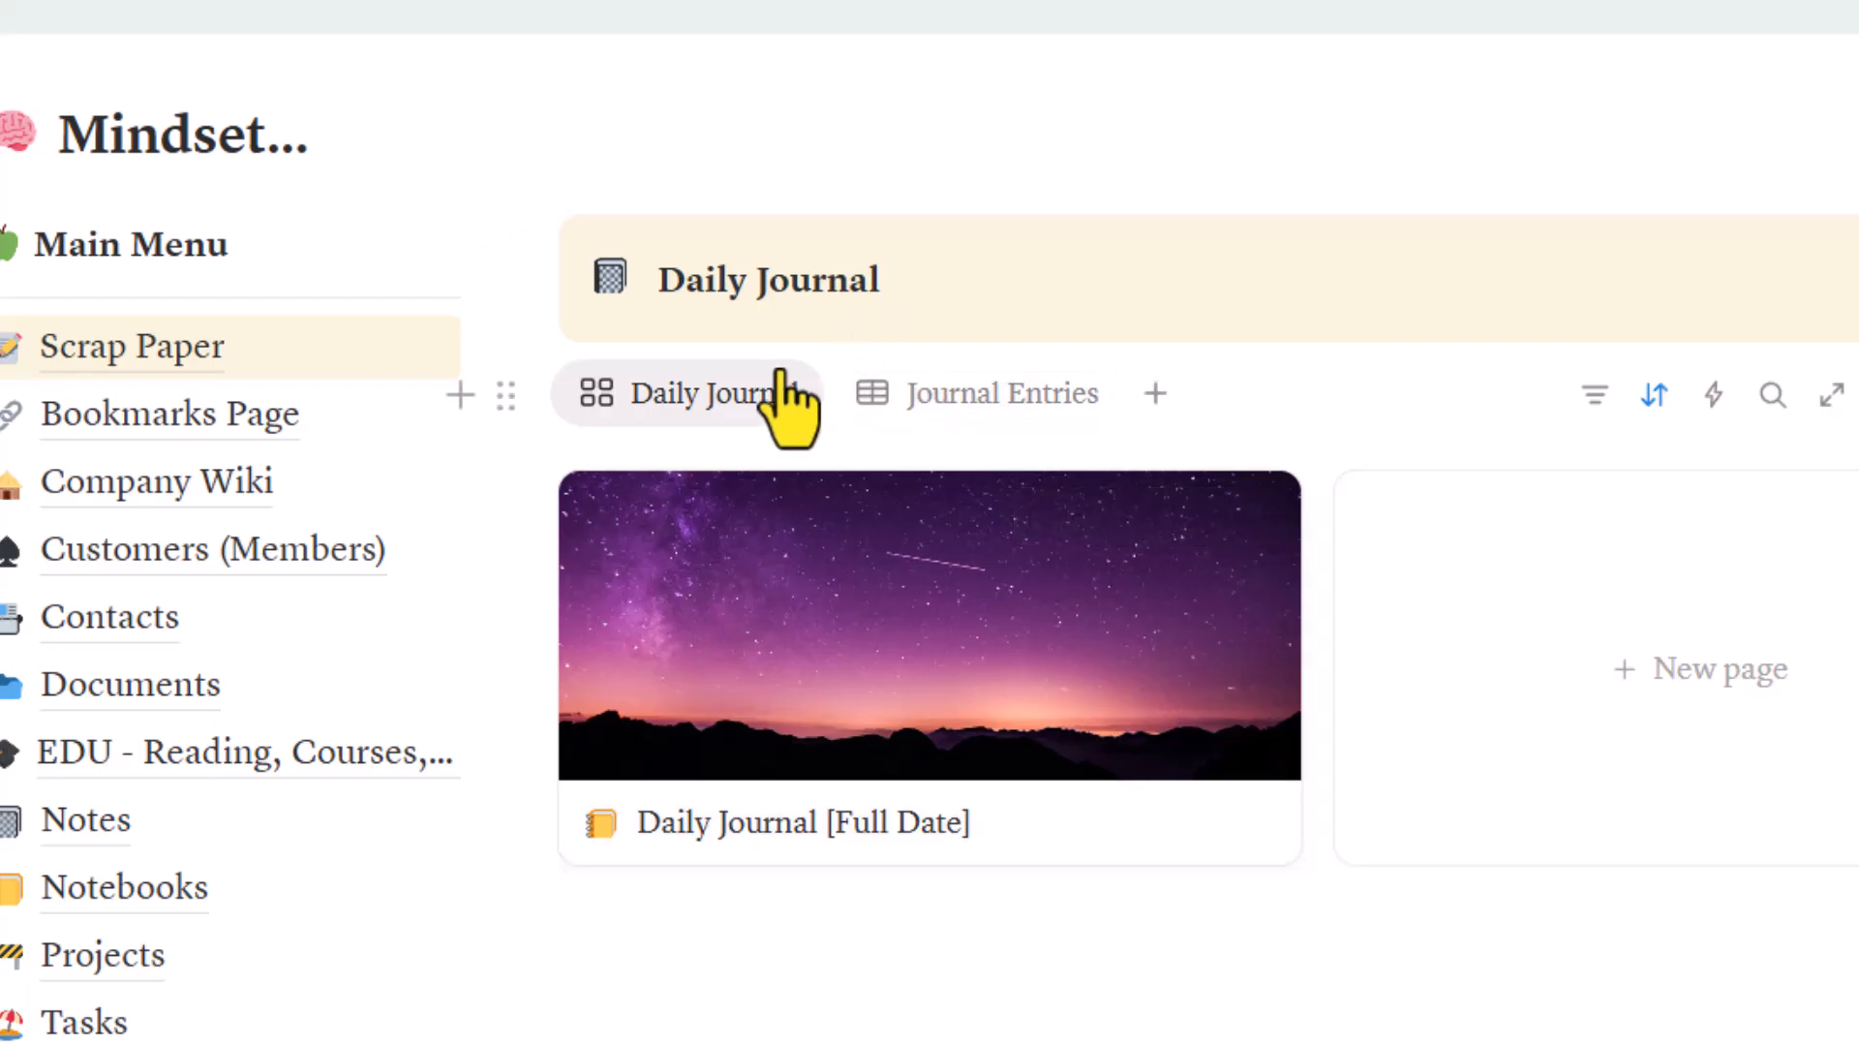
pyautogui.click(979, 399)
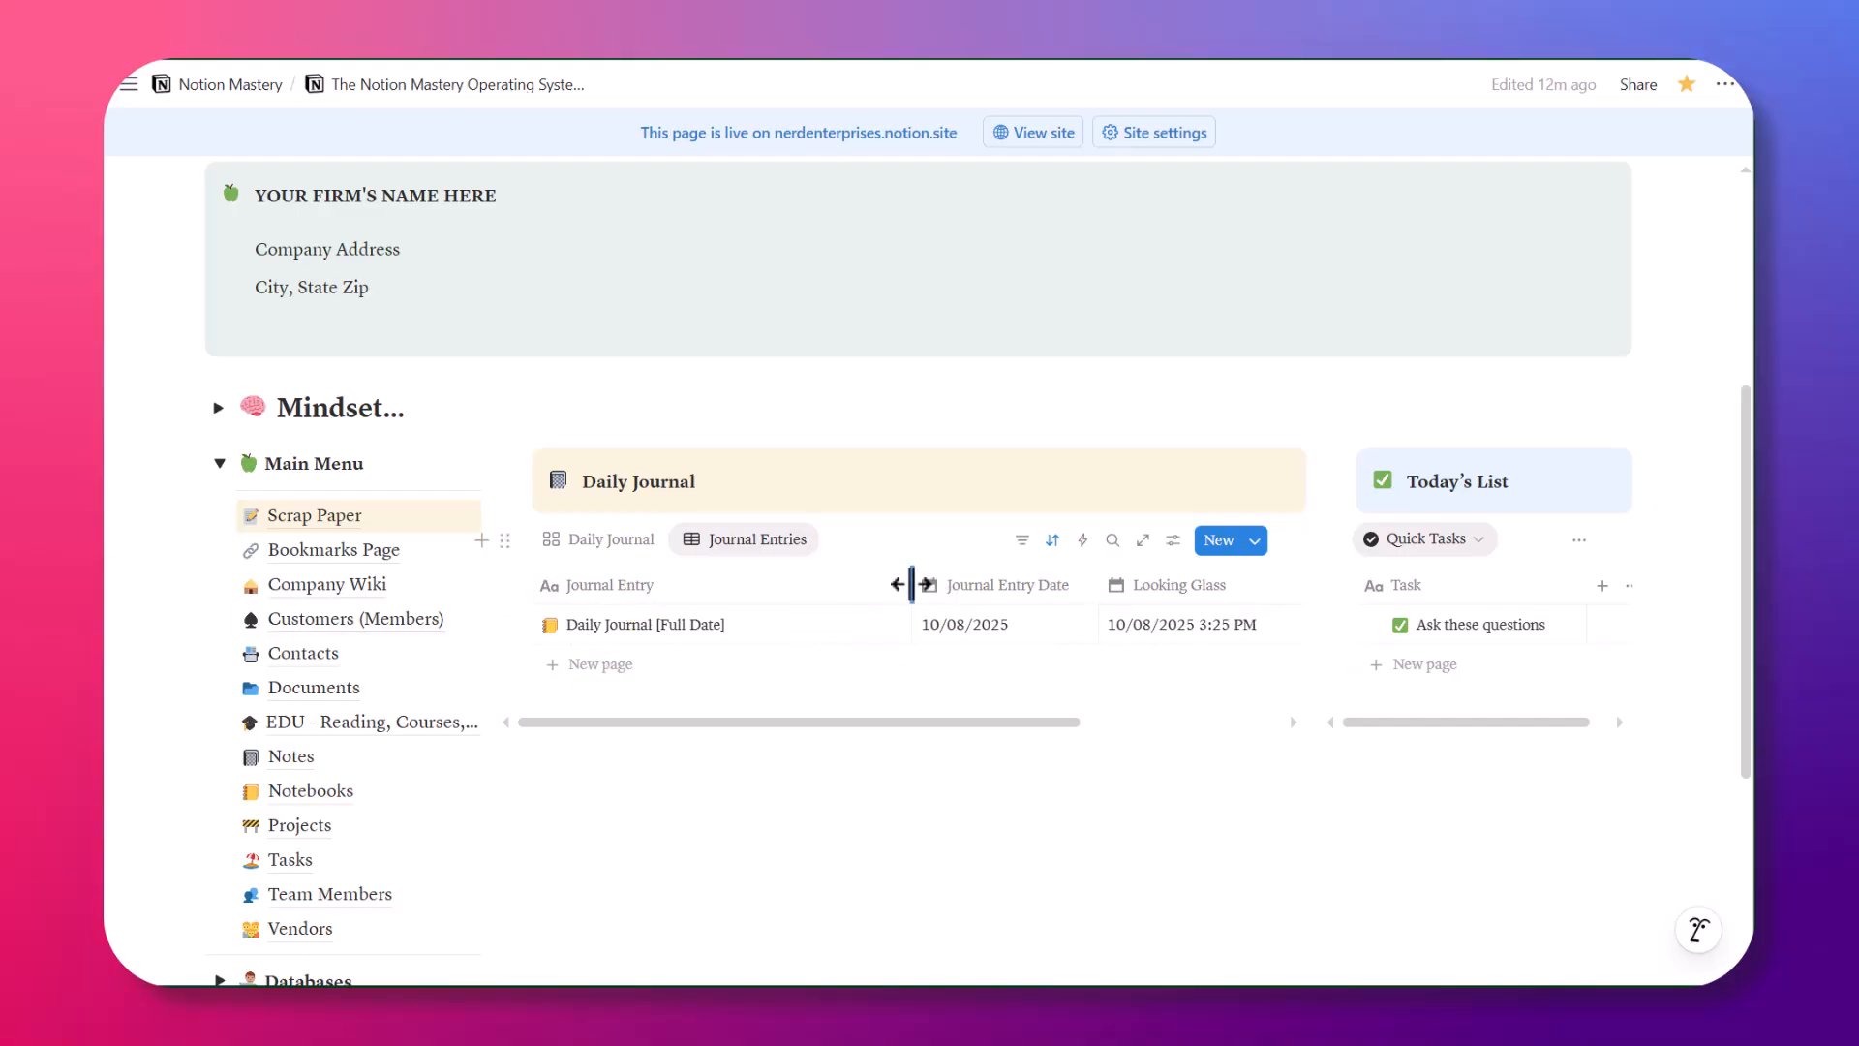
pyautogui.moveTo(911, 581); pyautogui.dragTo(739, 605)
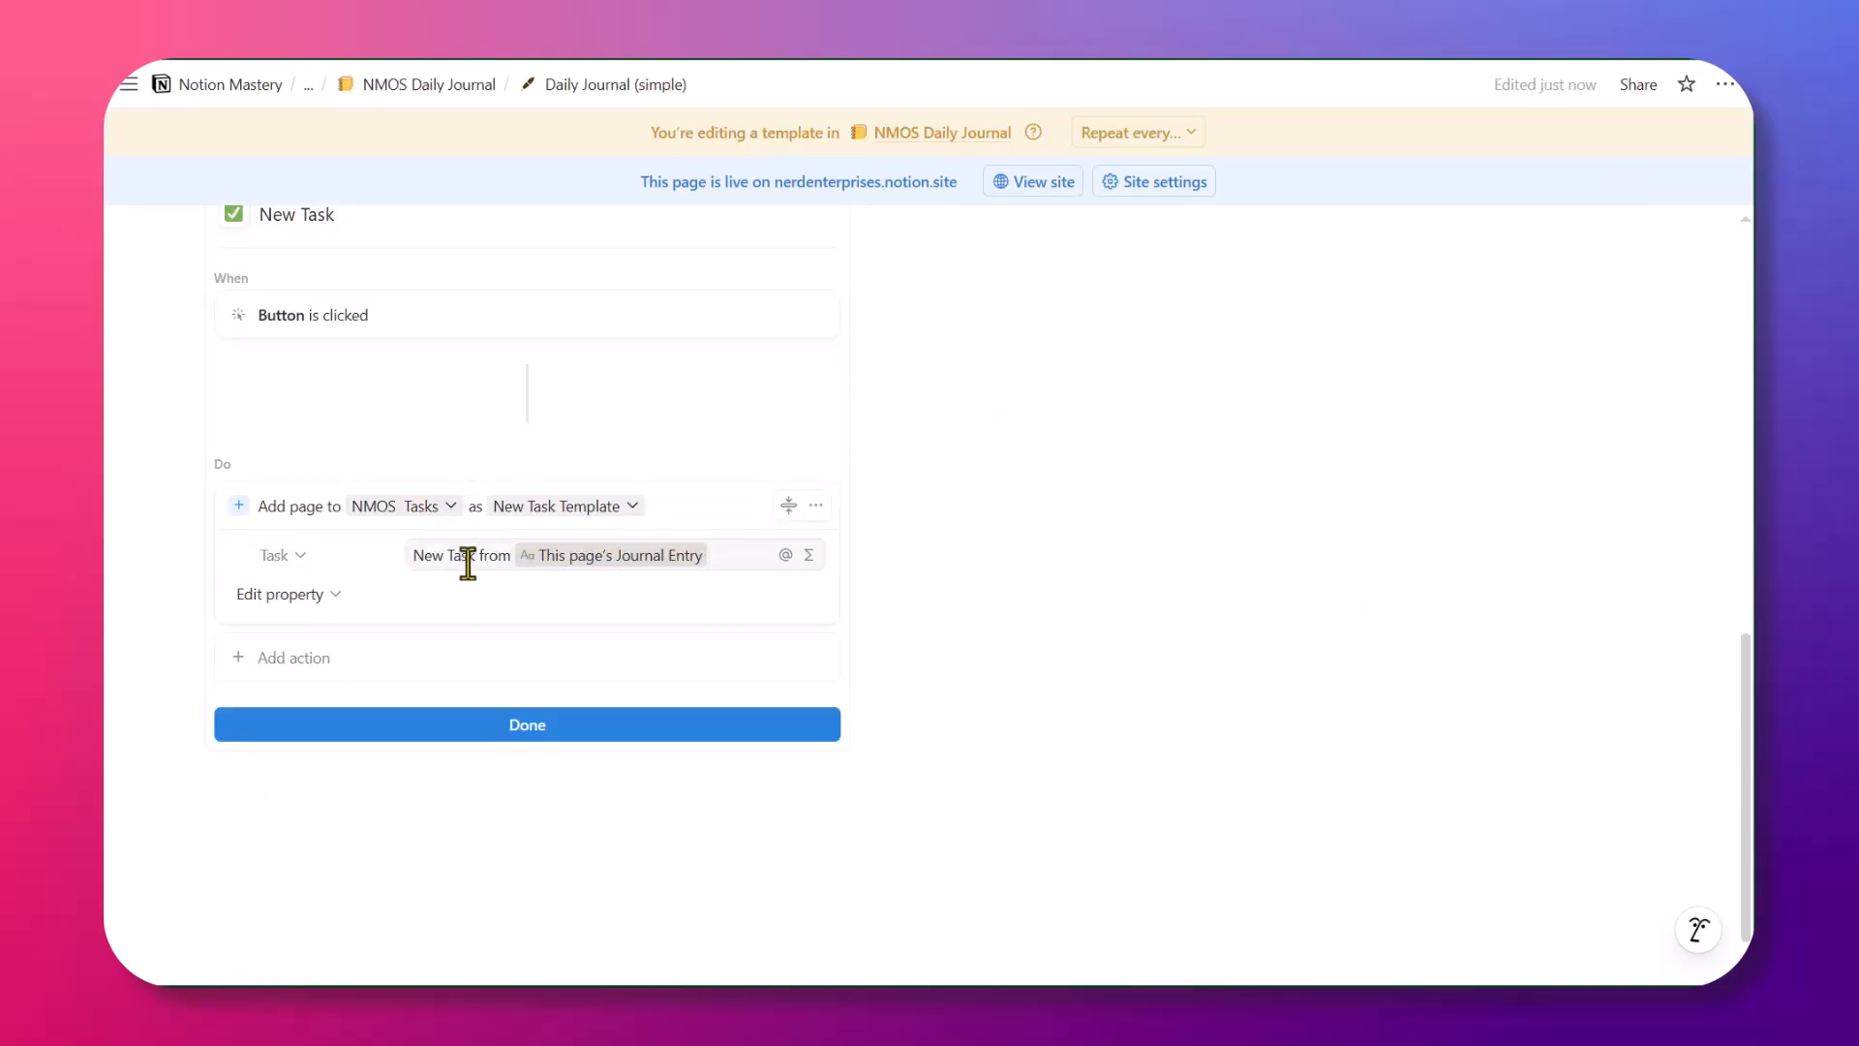
# Back in the New Task button's add-page action, add the Status property and set it to Inbox
pyautogui.click(504, 557)
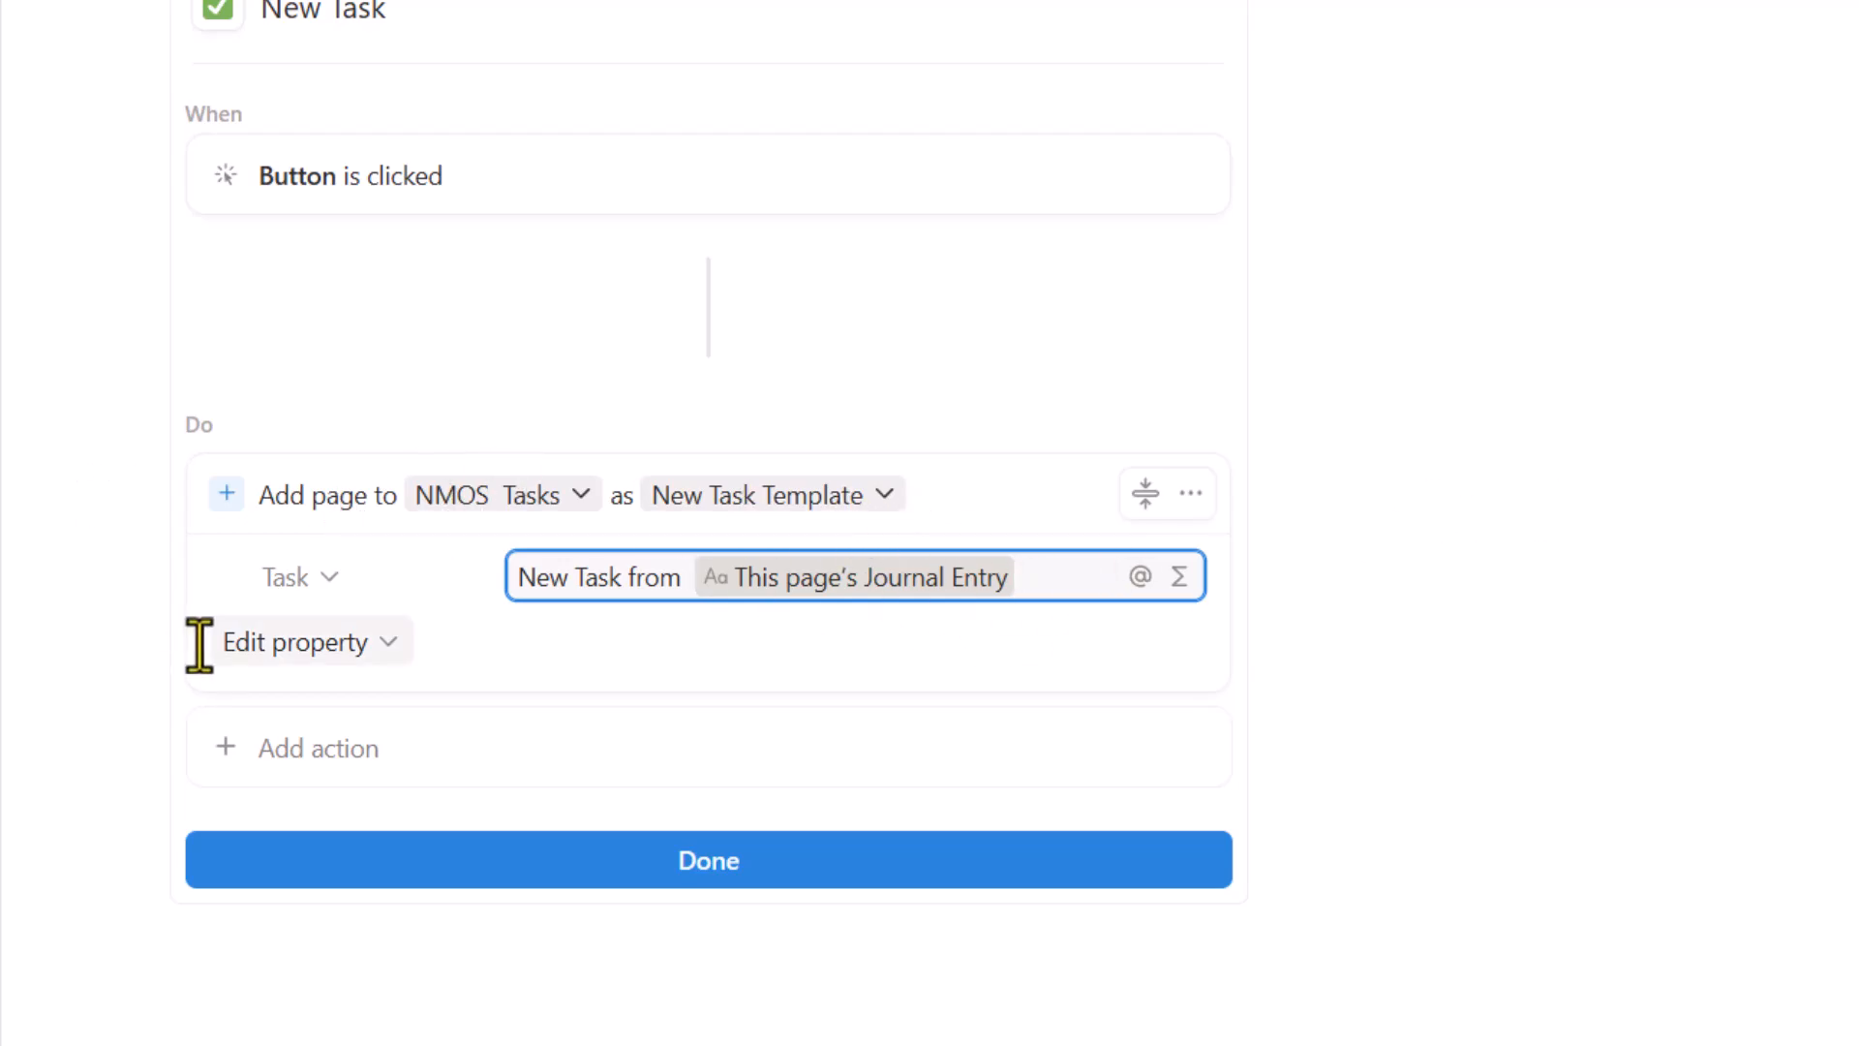
pyautogui.click(339, 650)
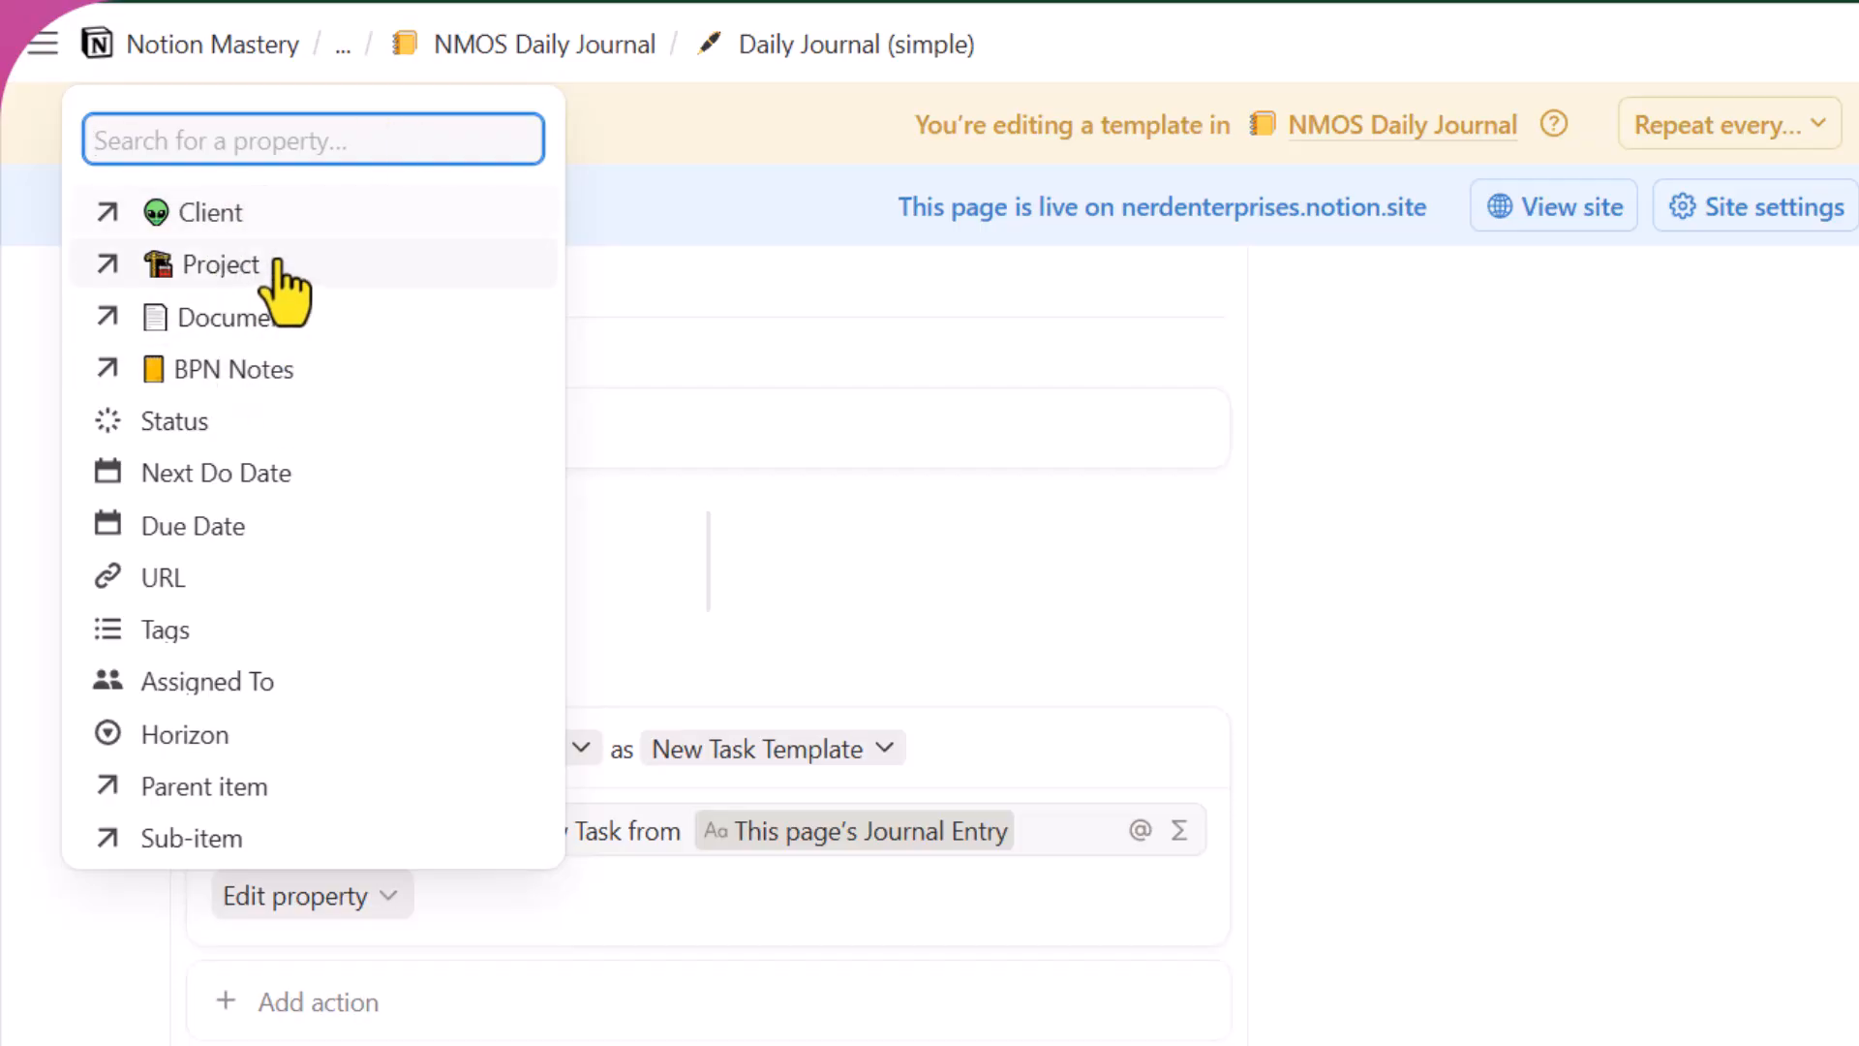
pyautogui.click(174, 426)
pyautogui.scroll(-2, 183, 290)
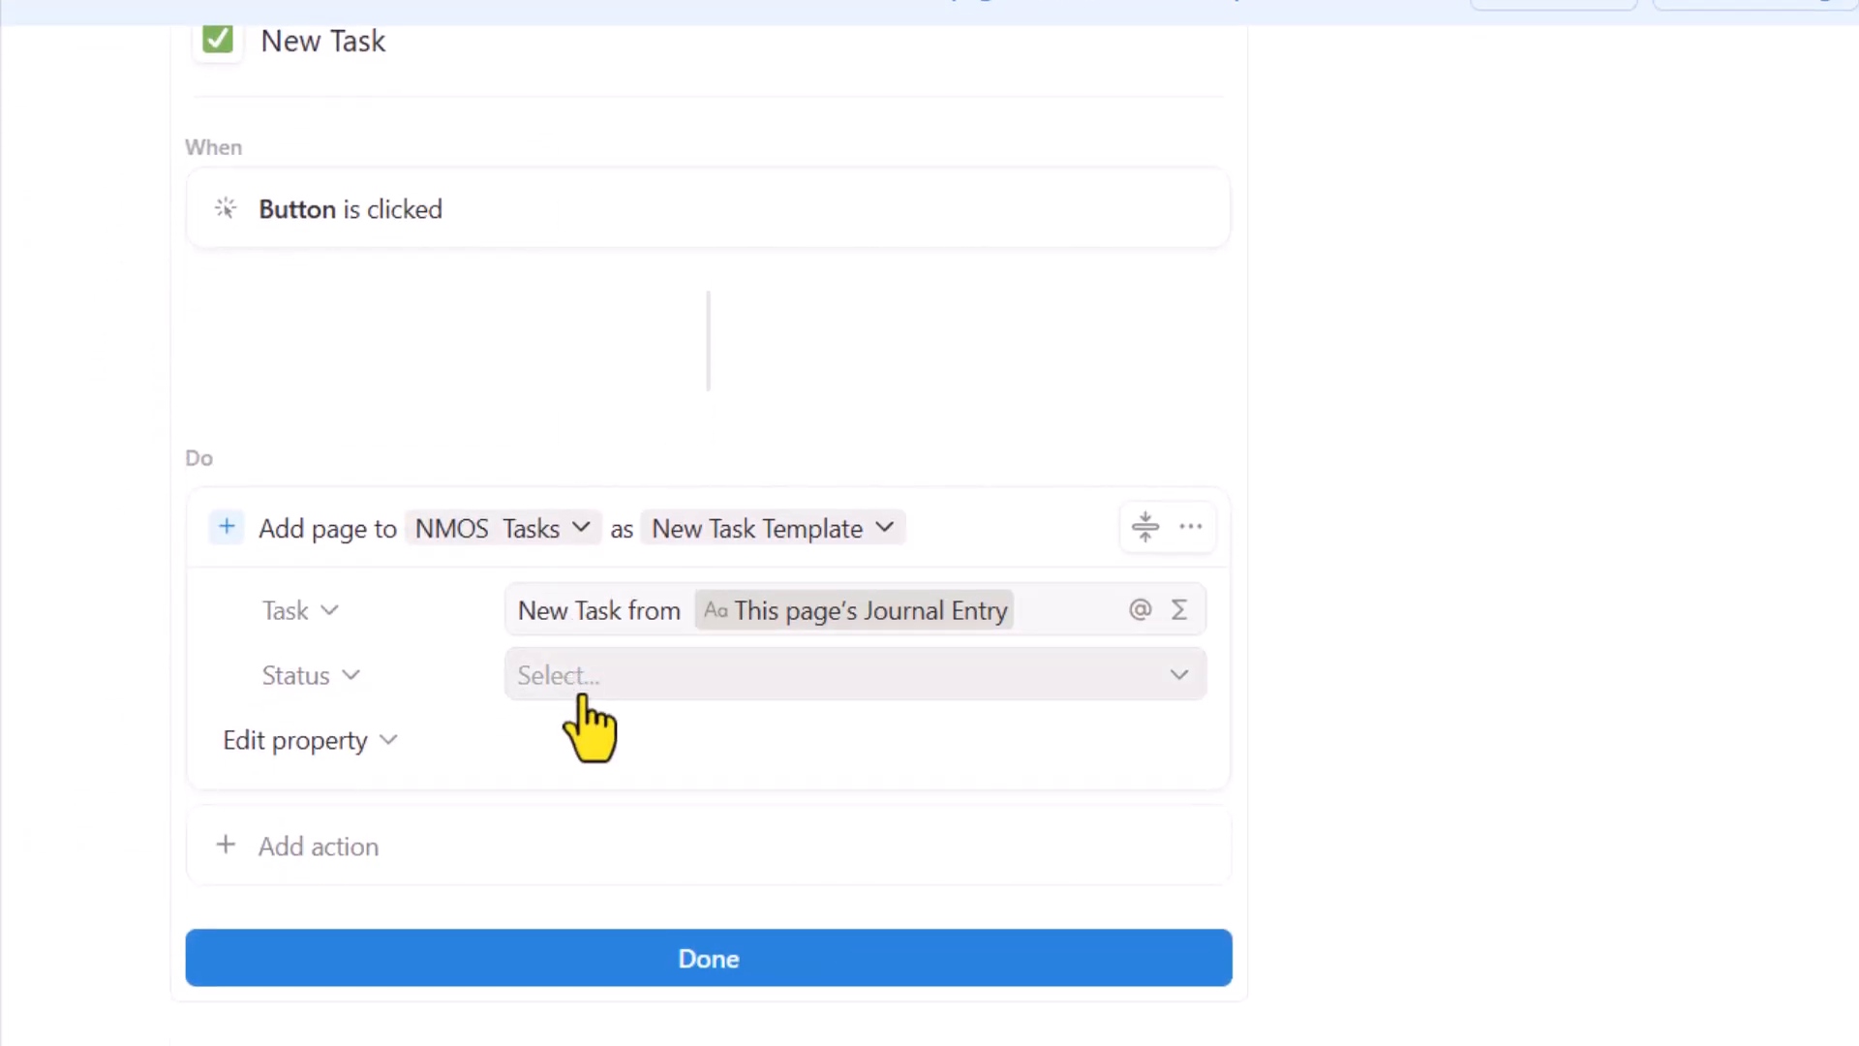
pyautogui.click(582, 684)
pyautogui.click(864, 41)
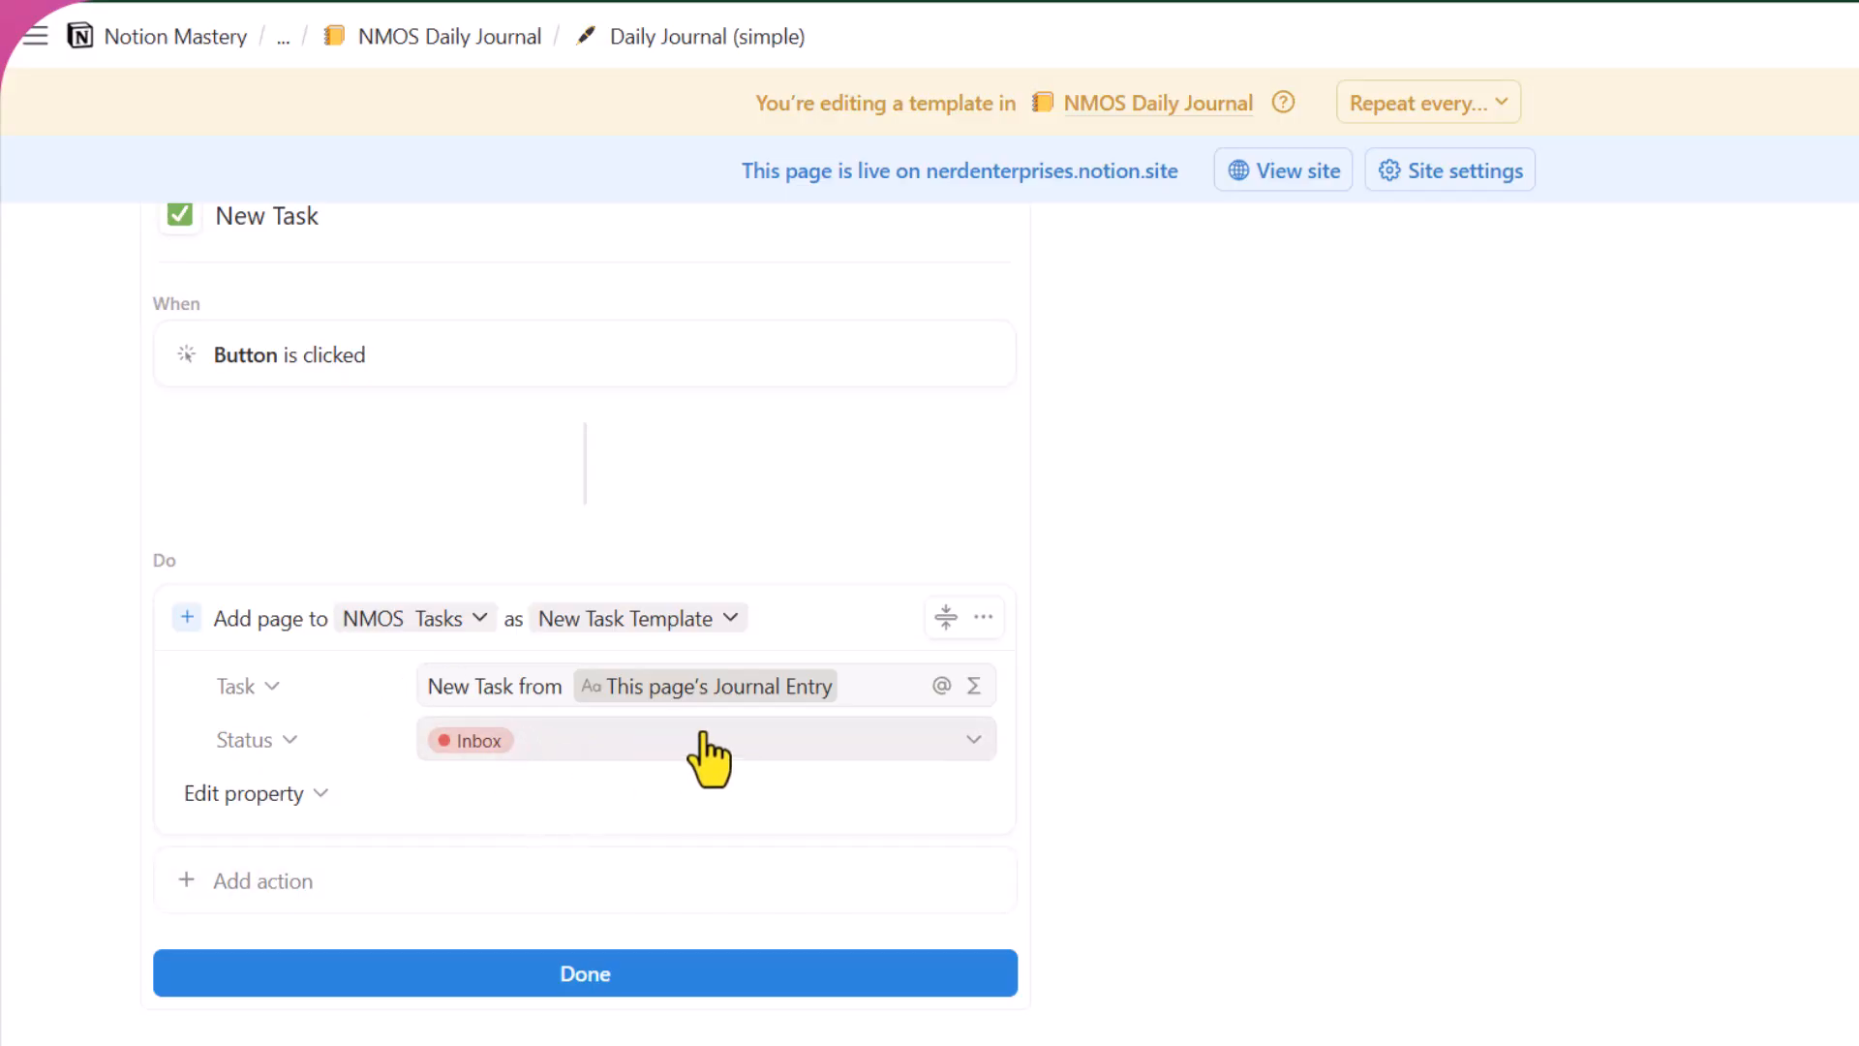
# Add the Next Do Date property to the added page and set it to Time triggered
pyautogui.click(245, 794)
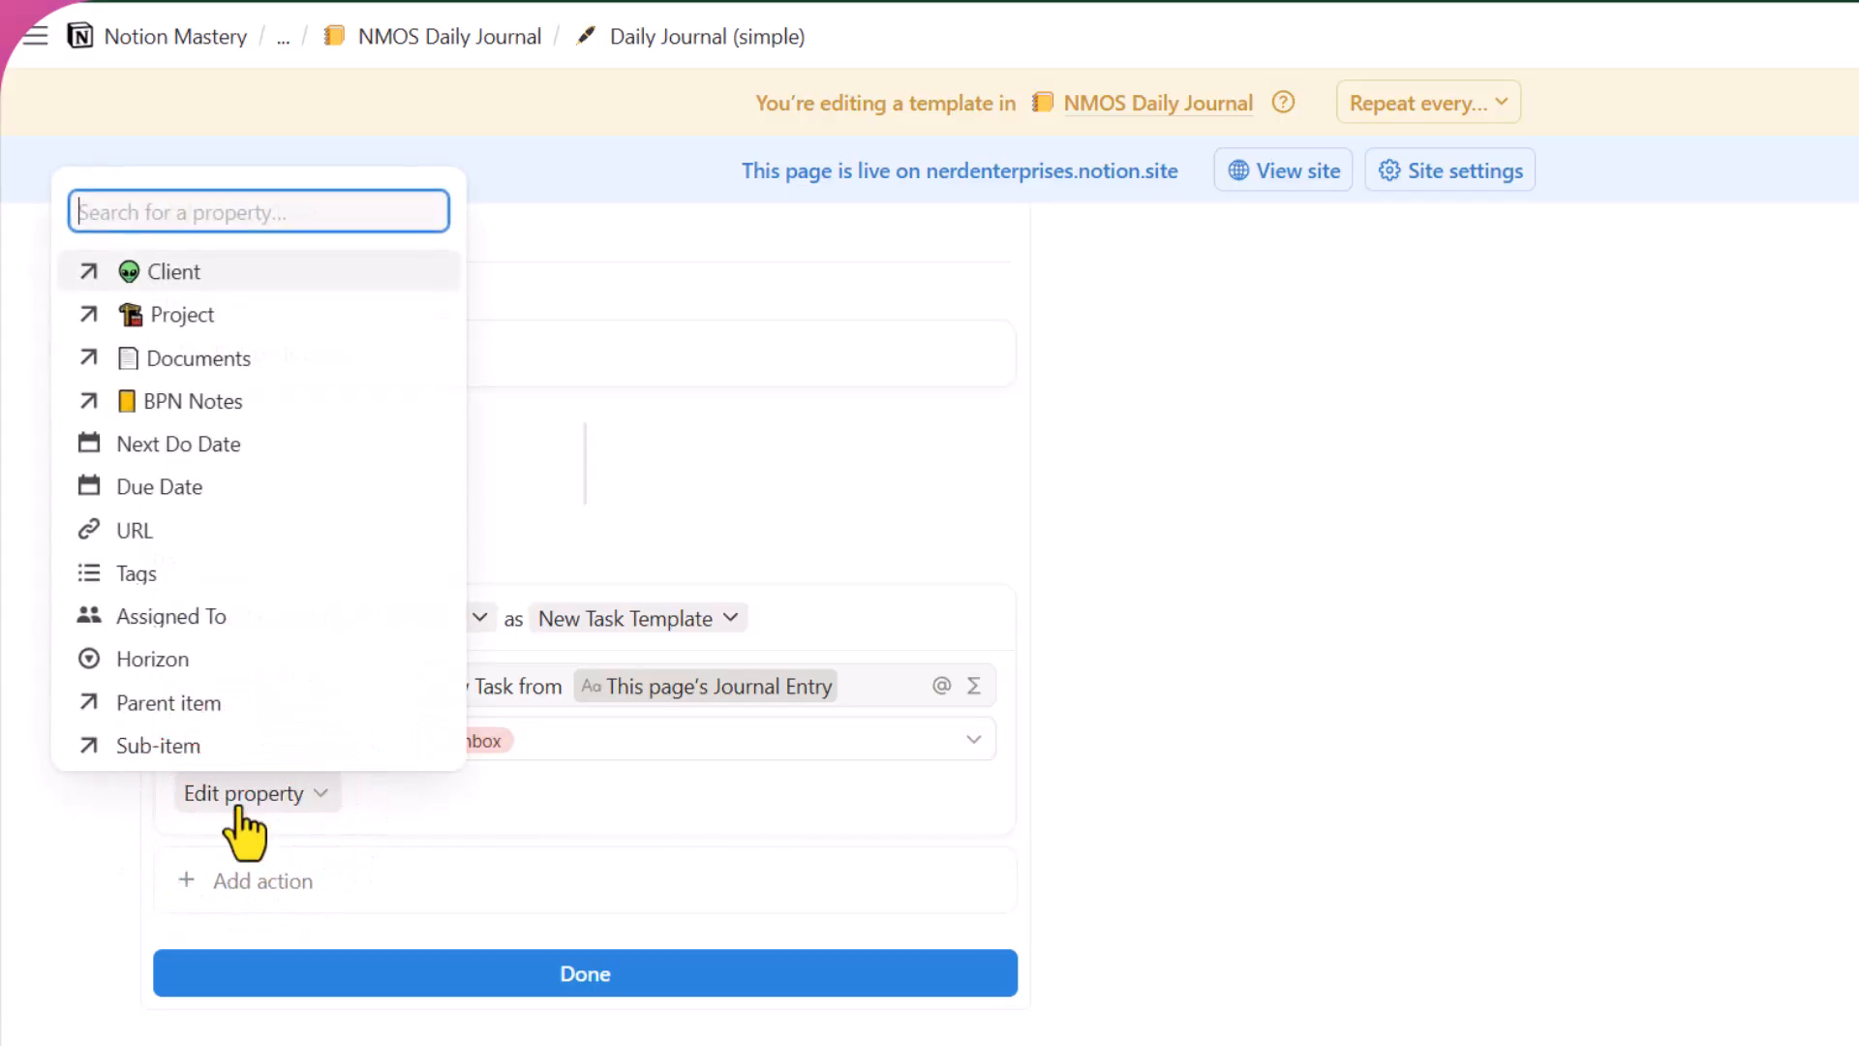
pyautogui.click(190, 451)
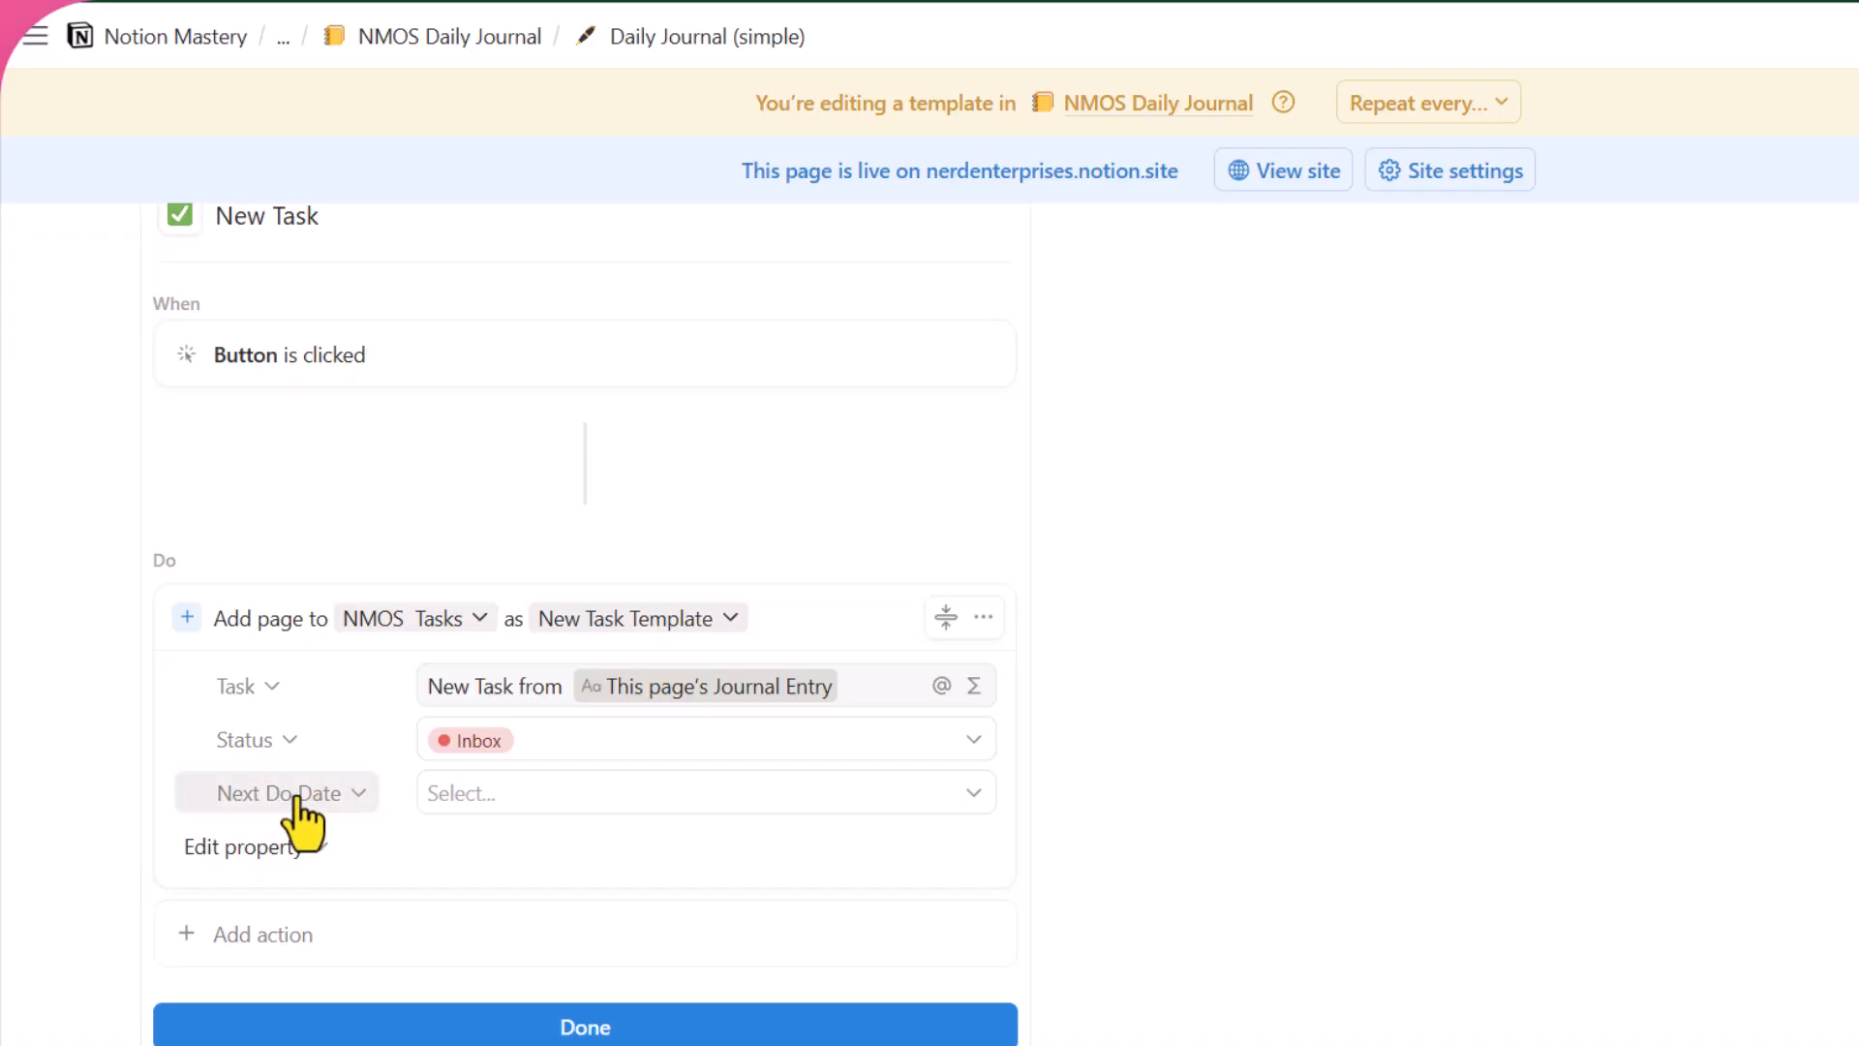
pyautogui.click(481, 792)
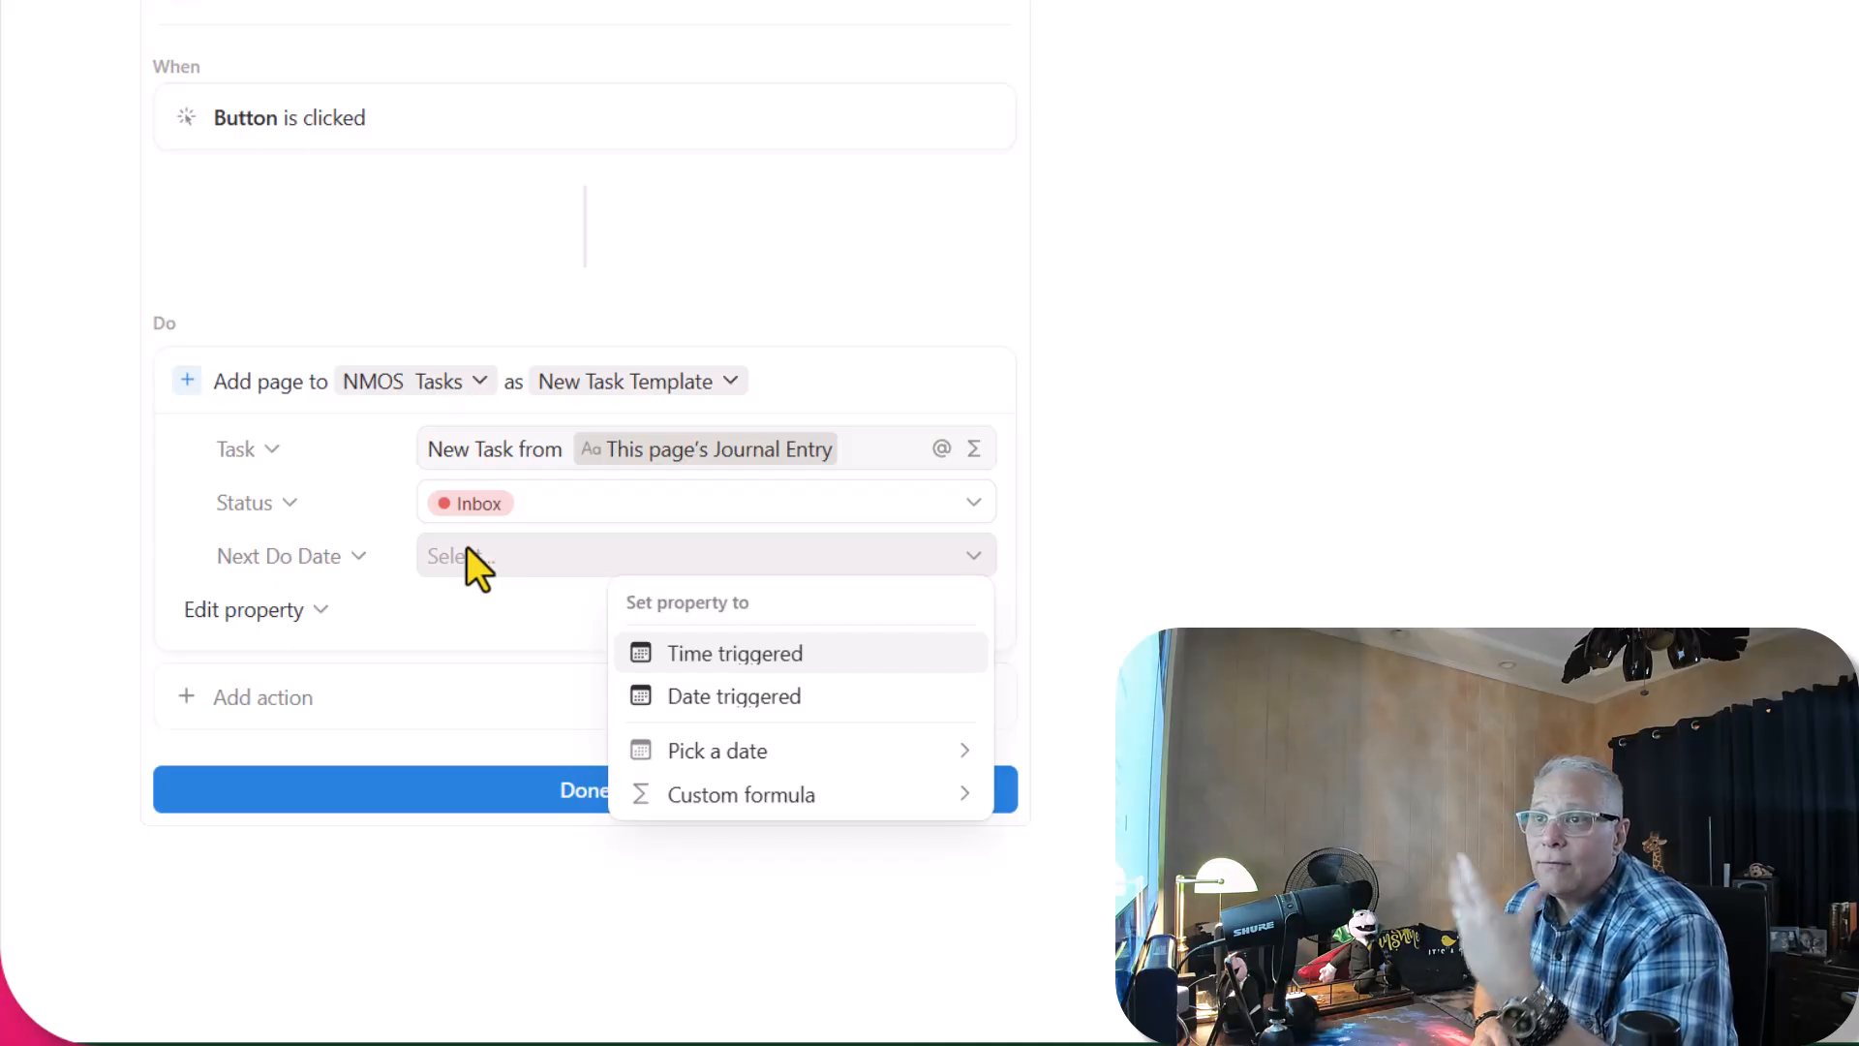
pyautogui.click(762, 657)
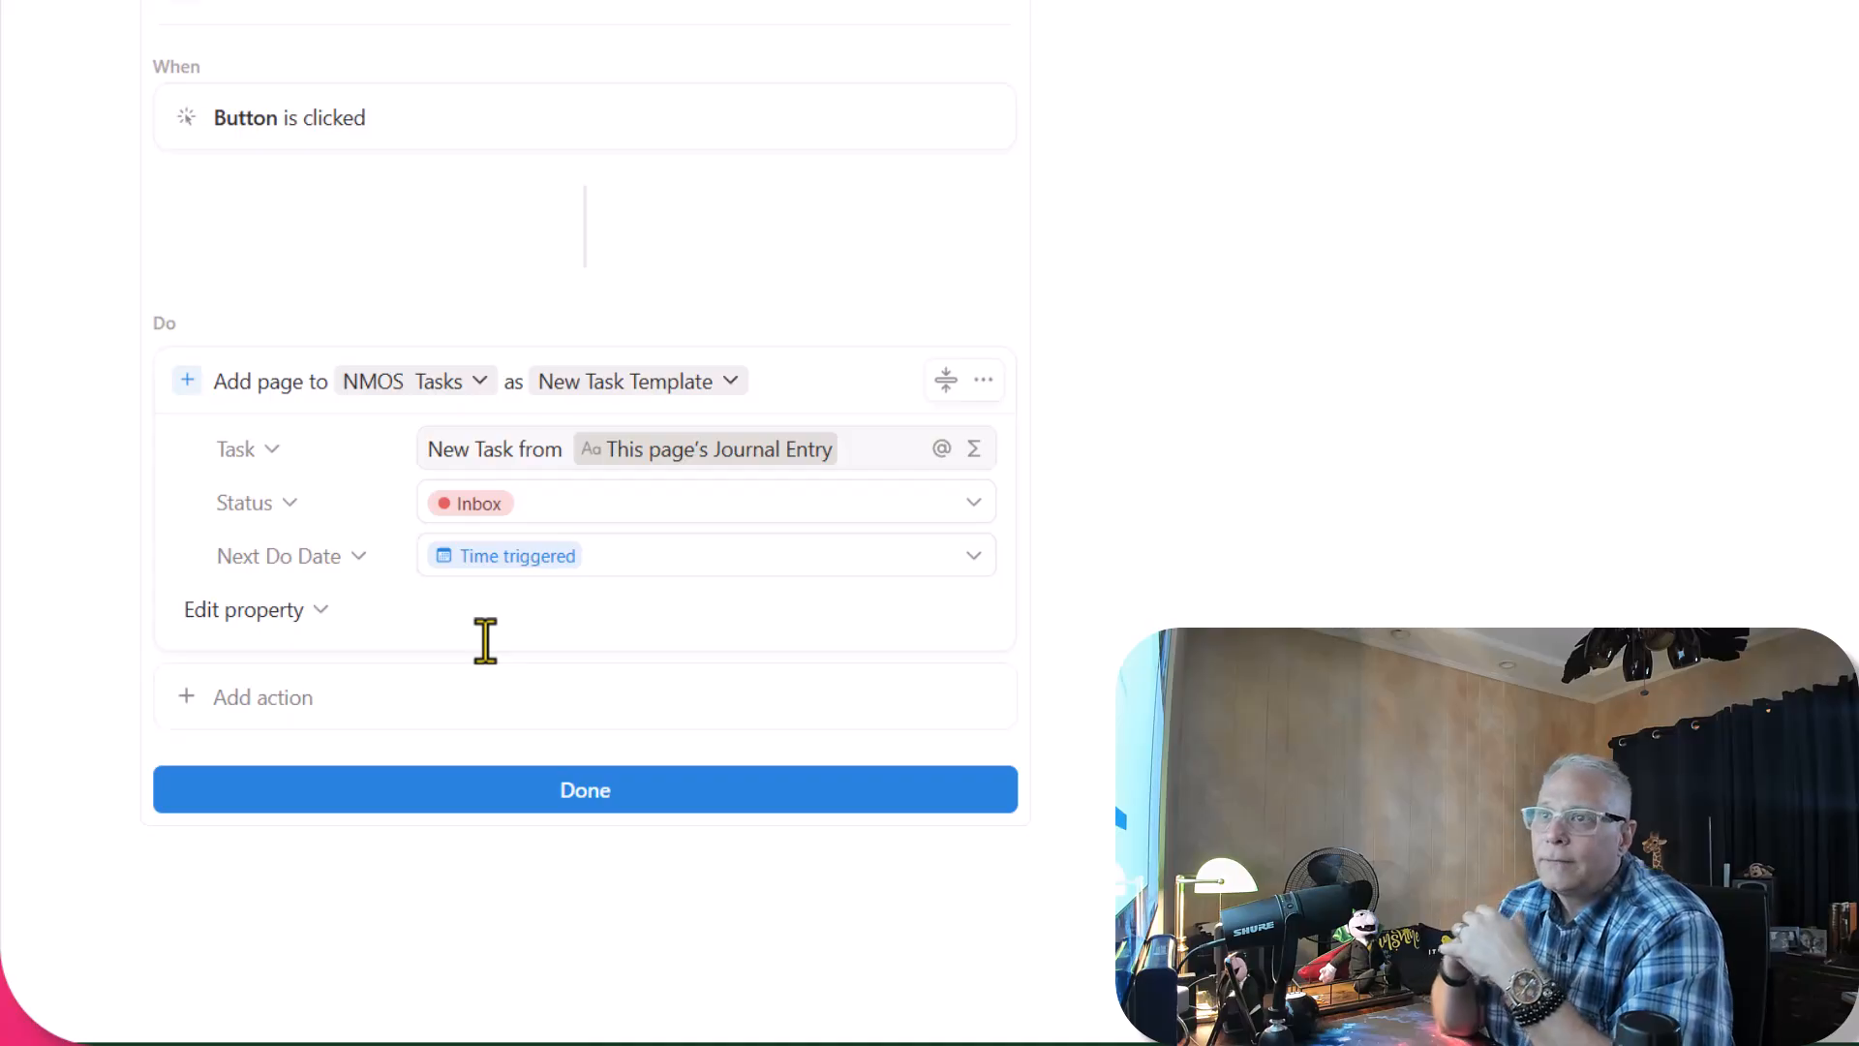
# Add the Assigned To property to the added page and set it to Whoever clicked
pyautogui.click(260, 618)
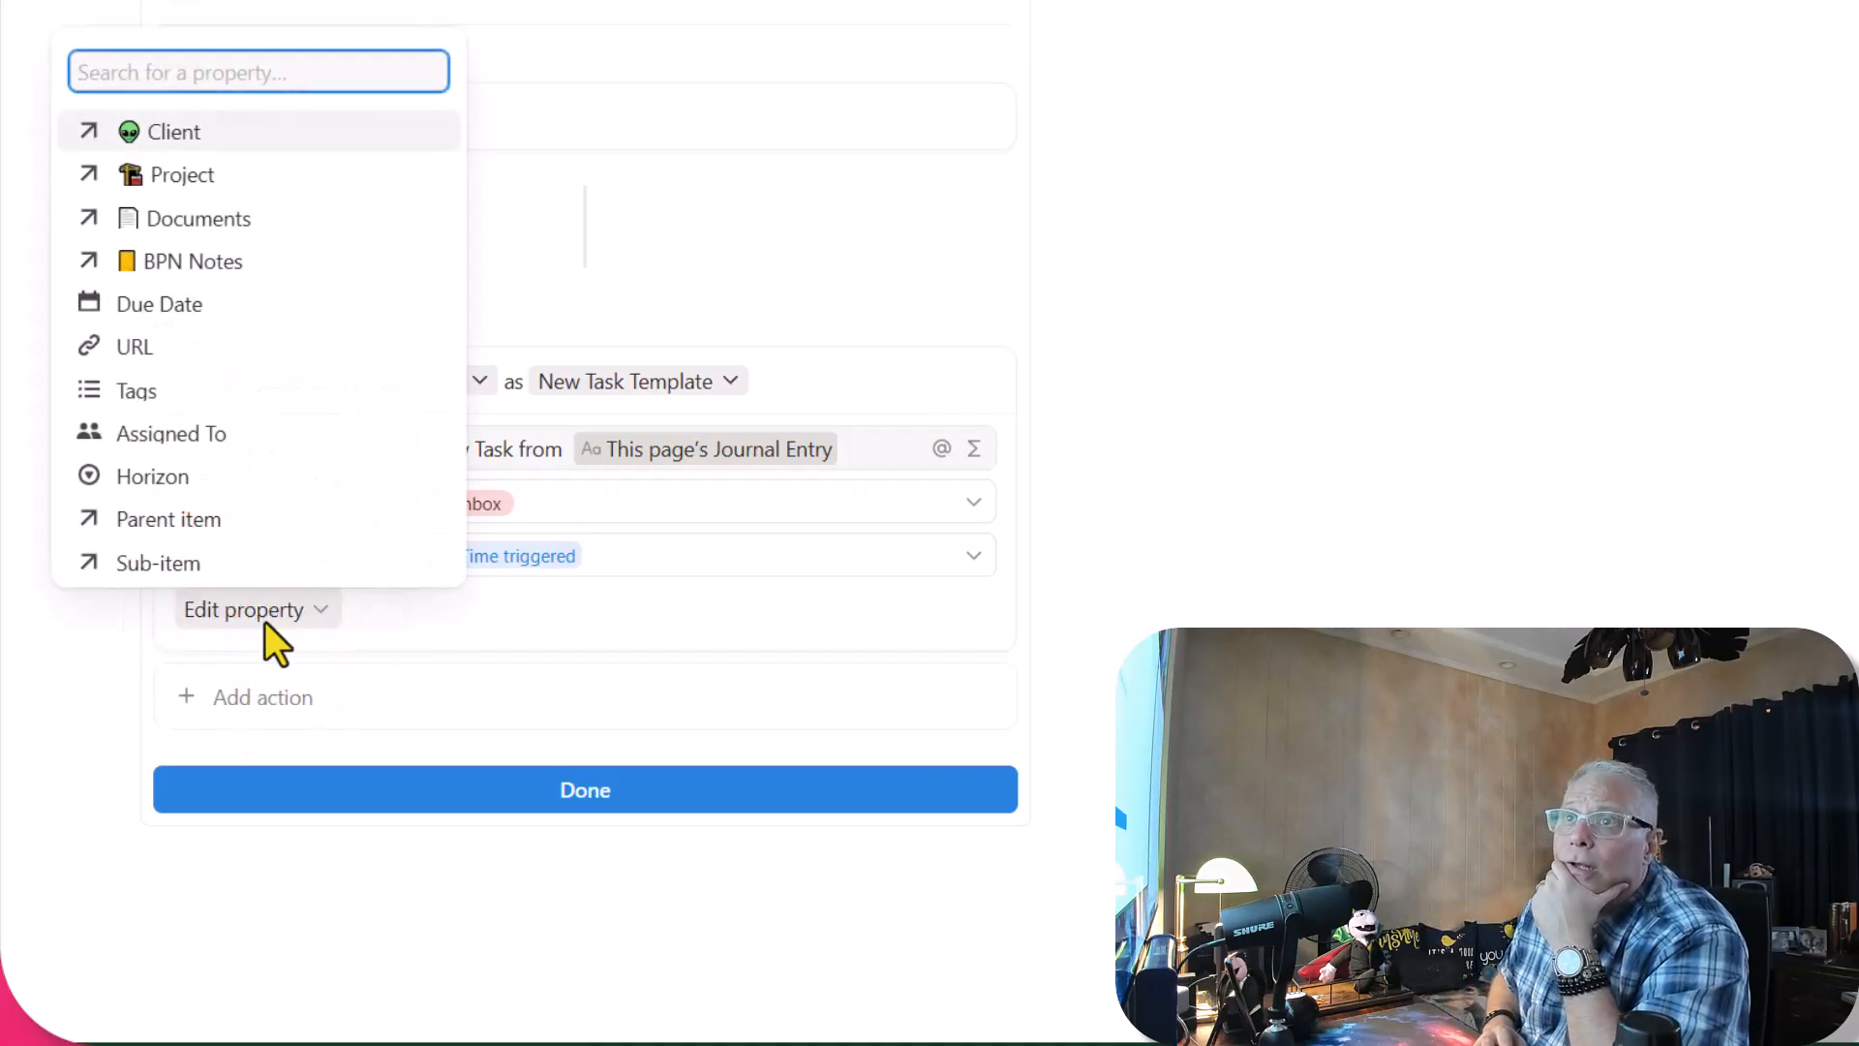
pyautogui.click(172, 433)
pyautogui.click(453, 601)
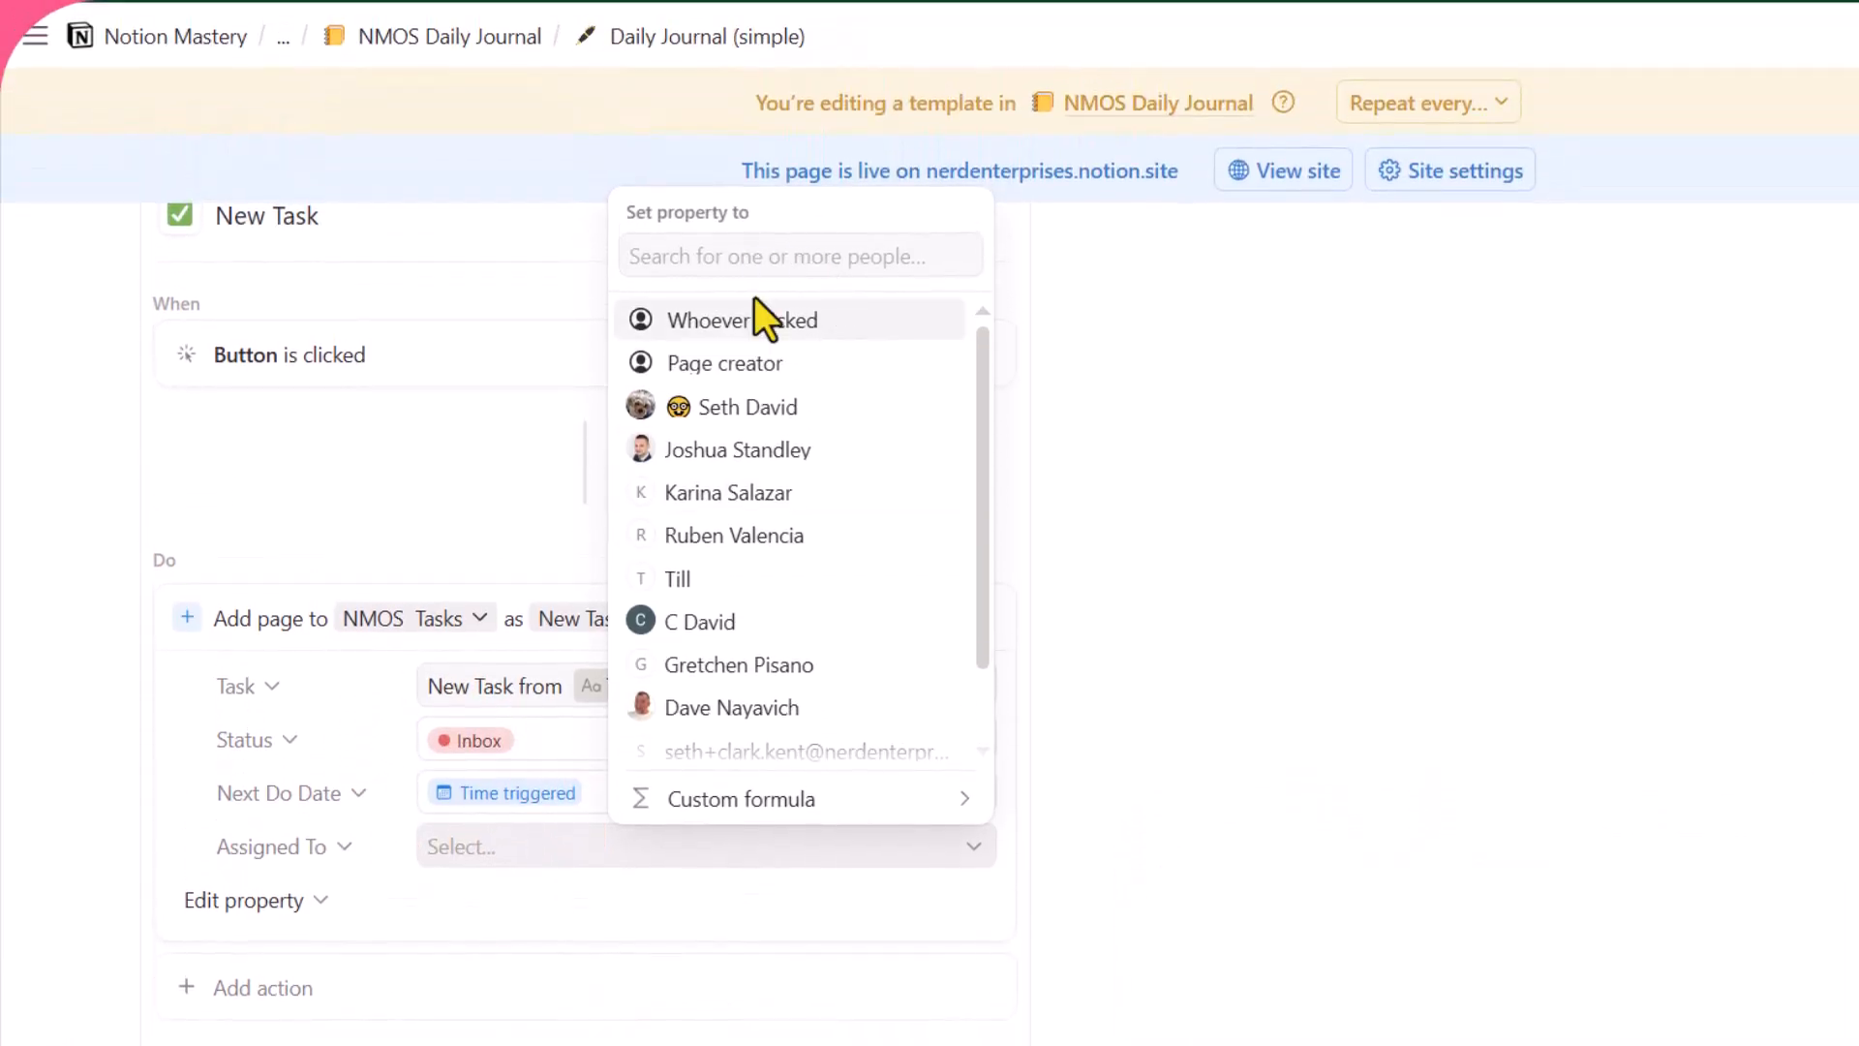
pyautogui.click(754, 318)
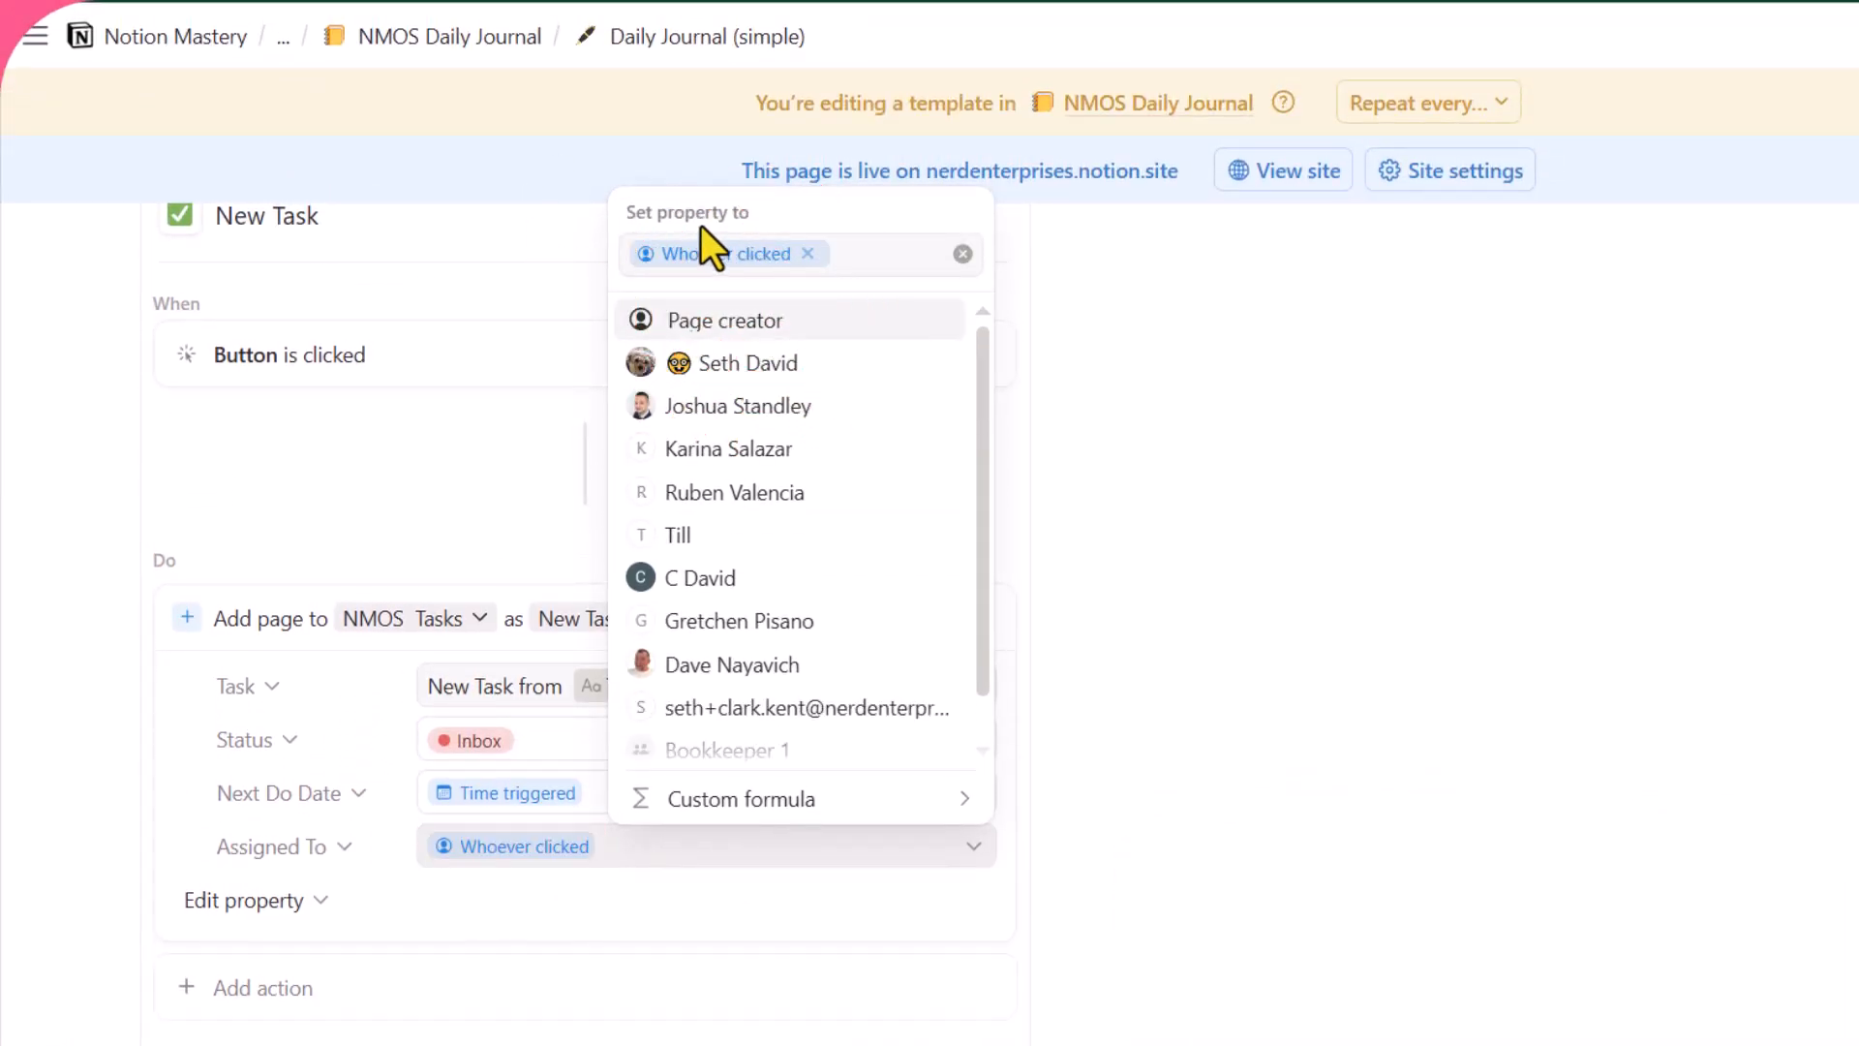
pyautogui.click(474, 539)
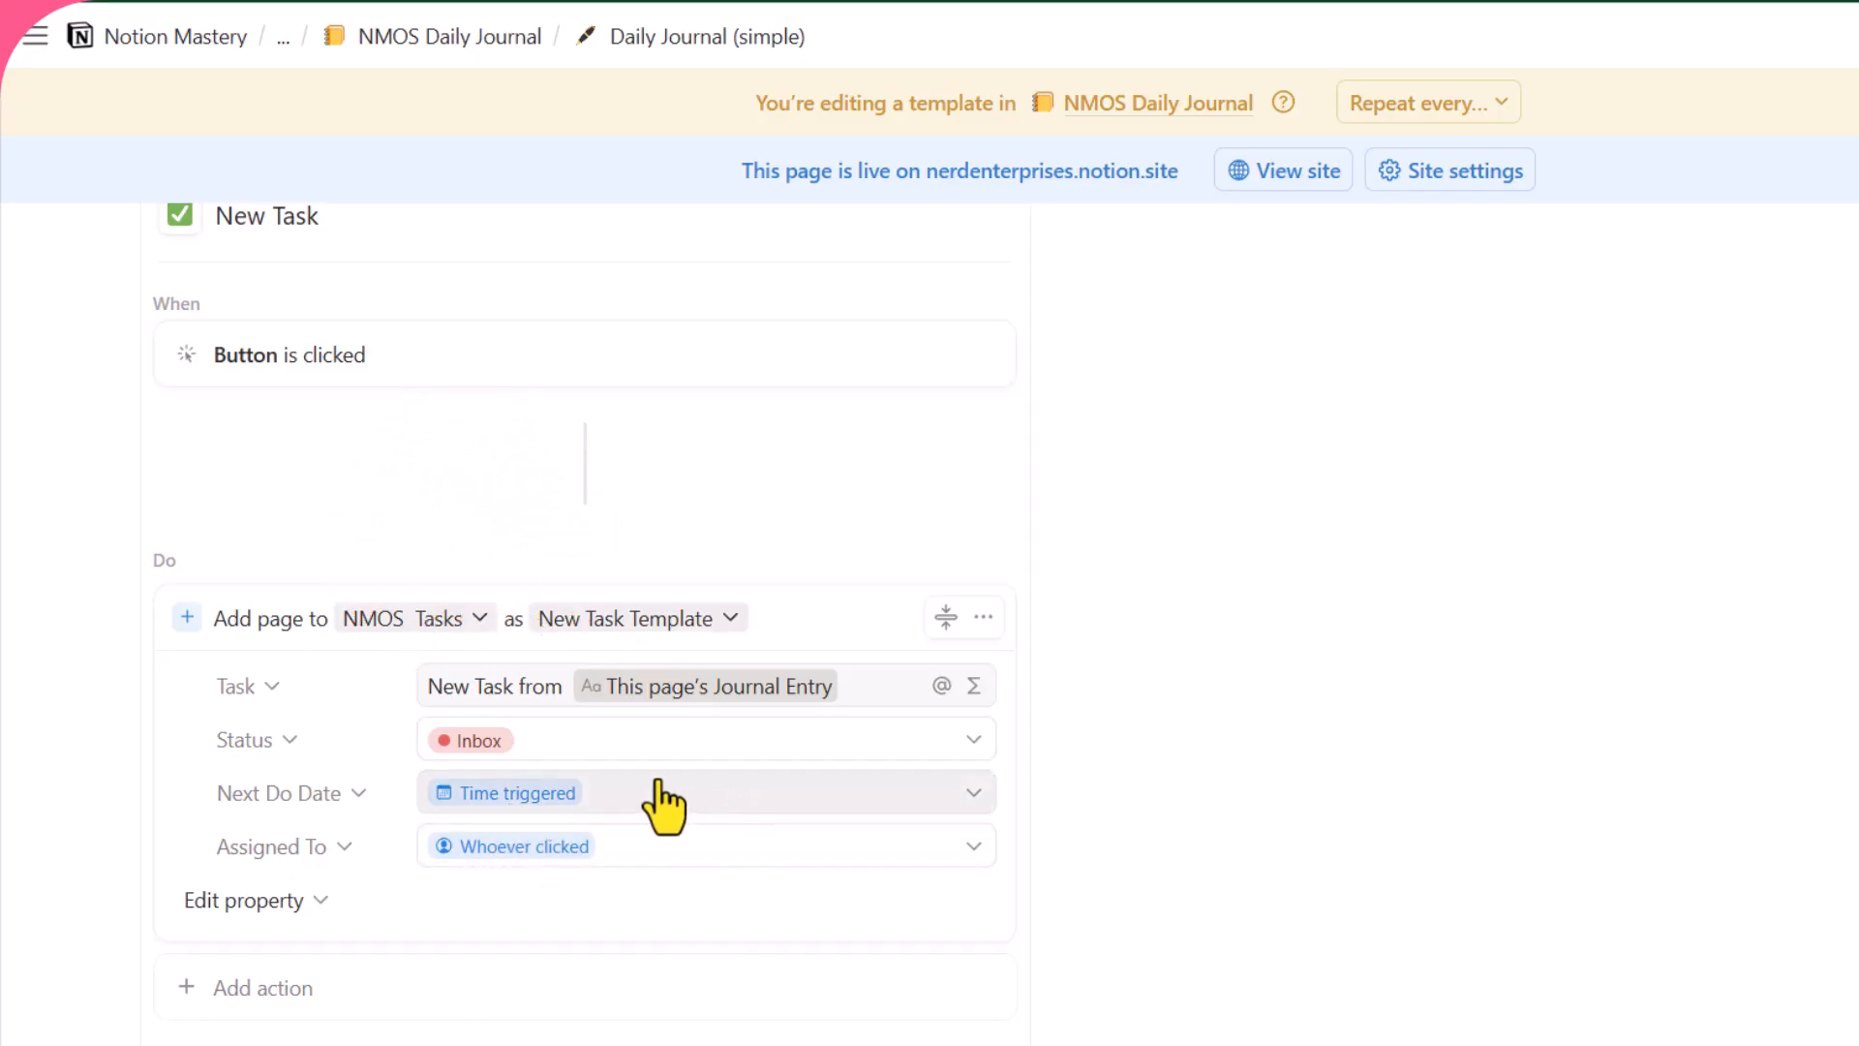
pyautogui.click(242, 906)
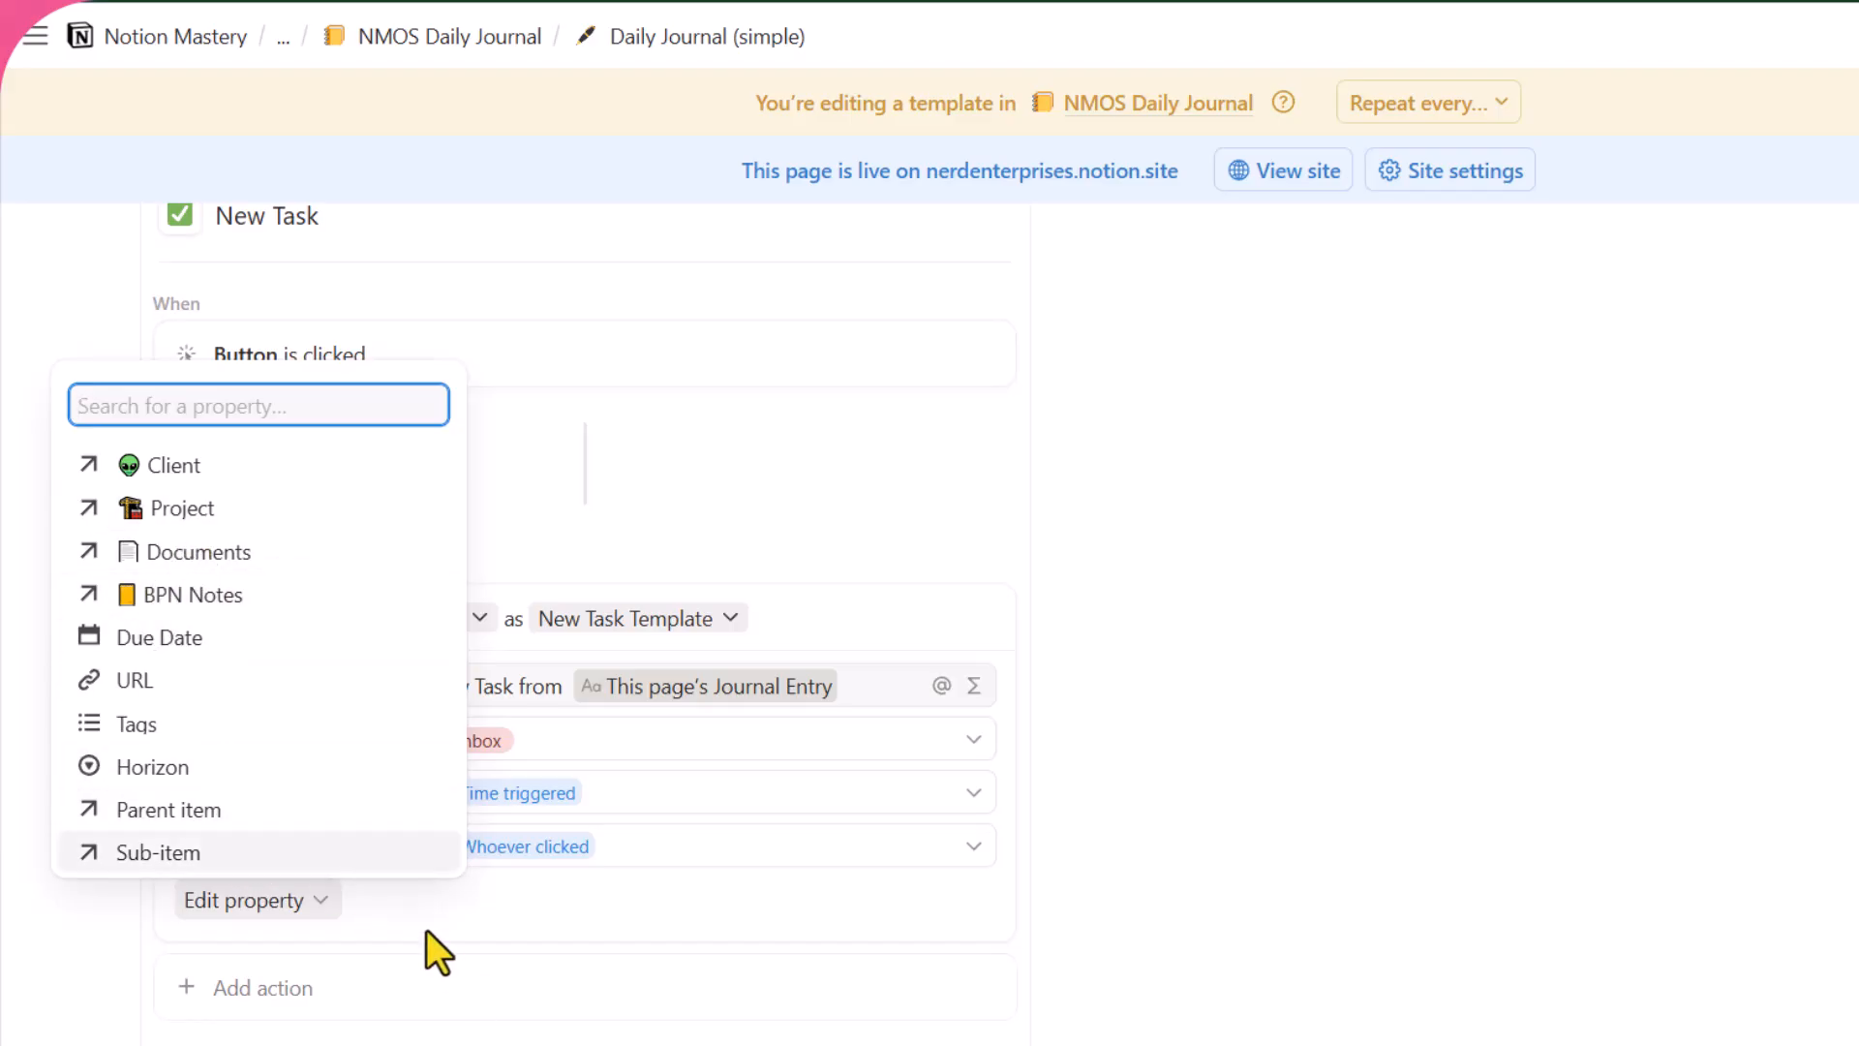
pyautogui.click(465, 901)
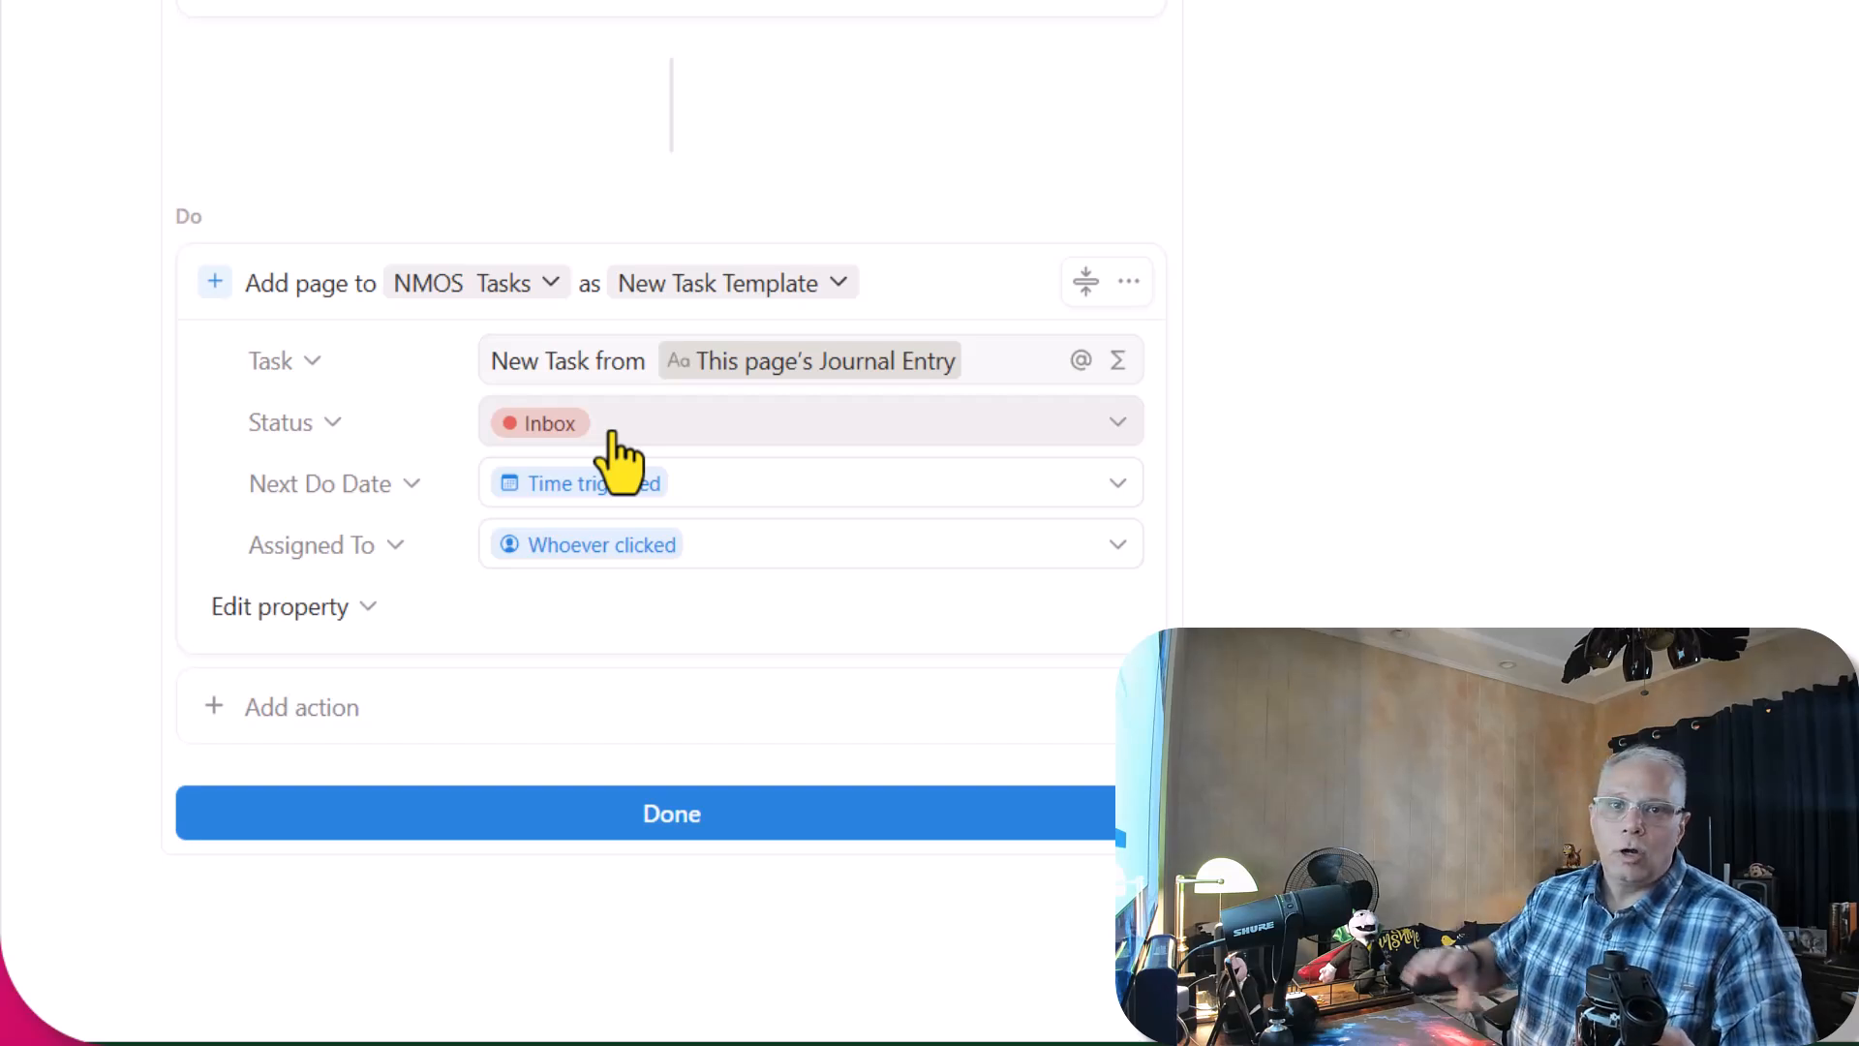
# Add an "Open page, form, or URL" action that opens the page added to NMOS Tasks
pyautogui.click(306, 707)
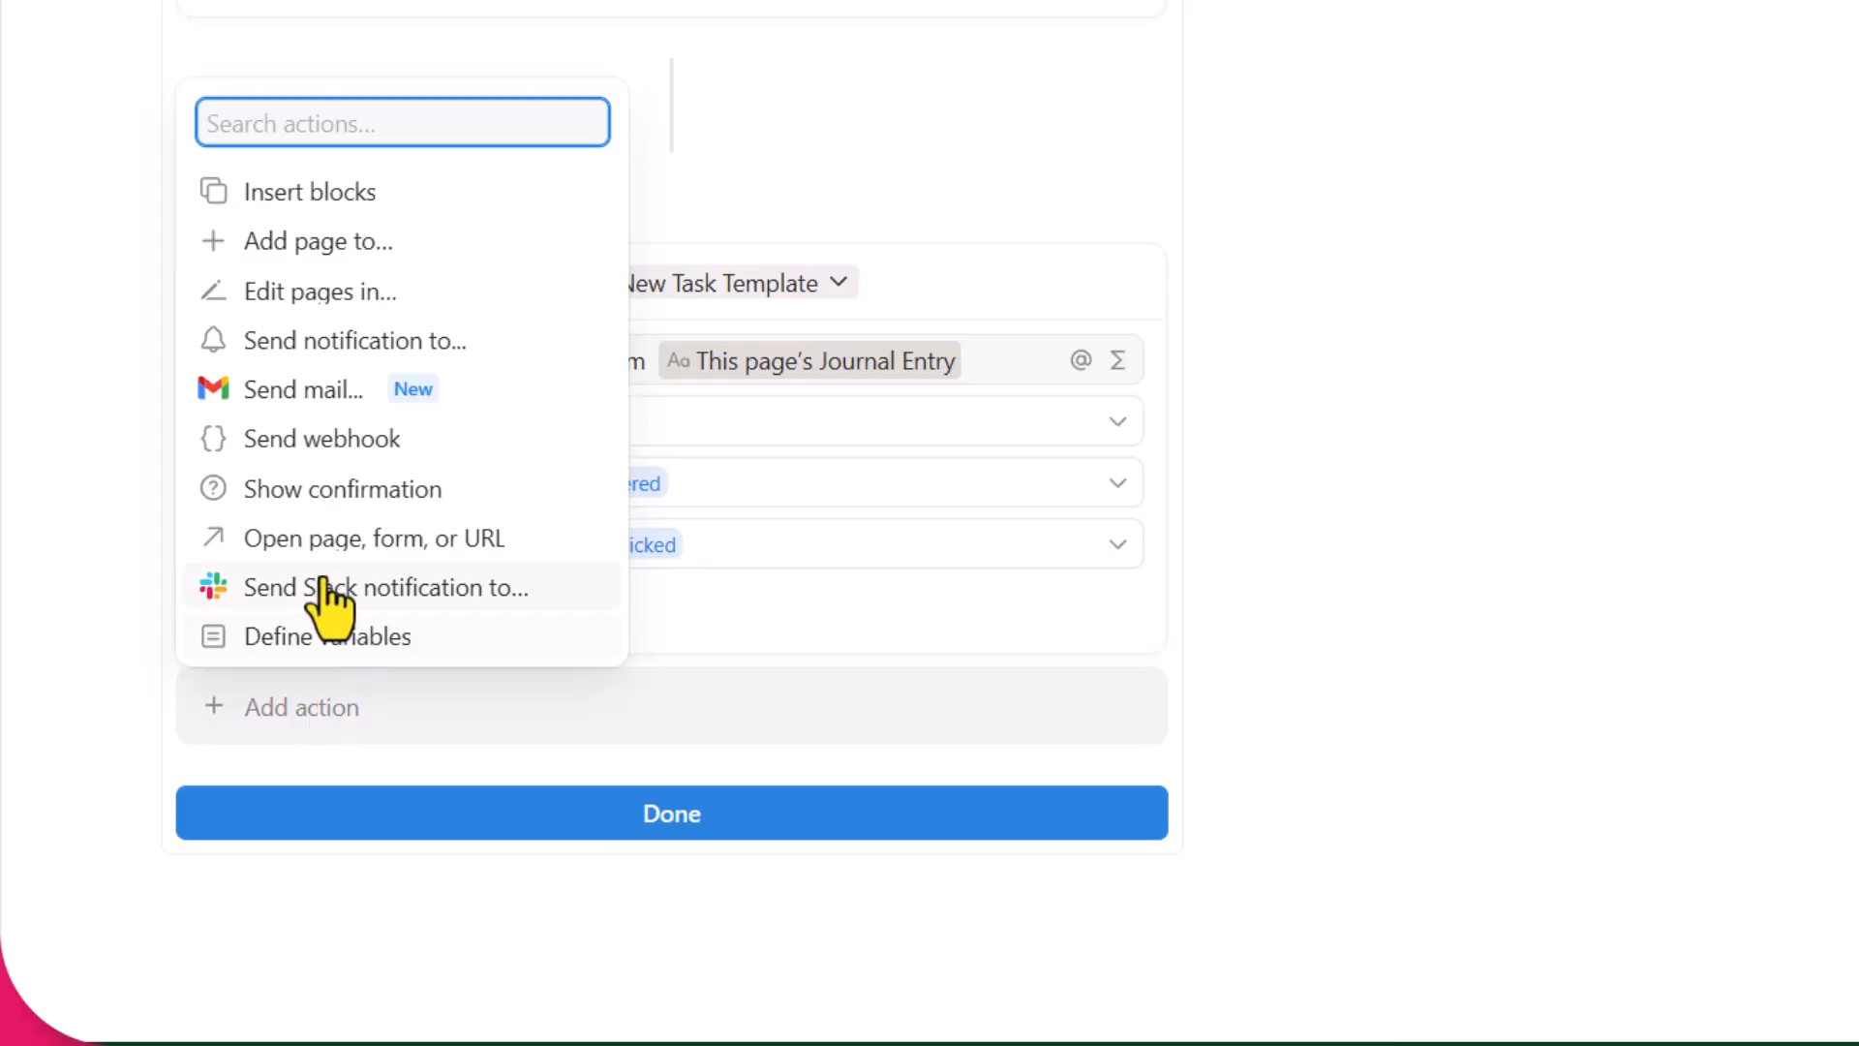
pyautogui.click(429, 564)
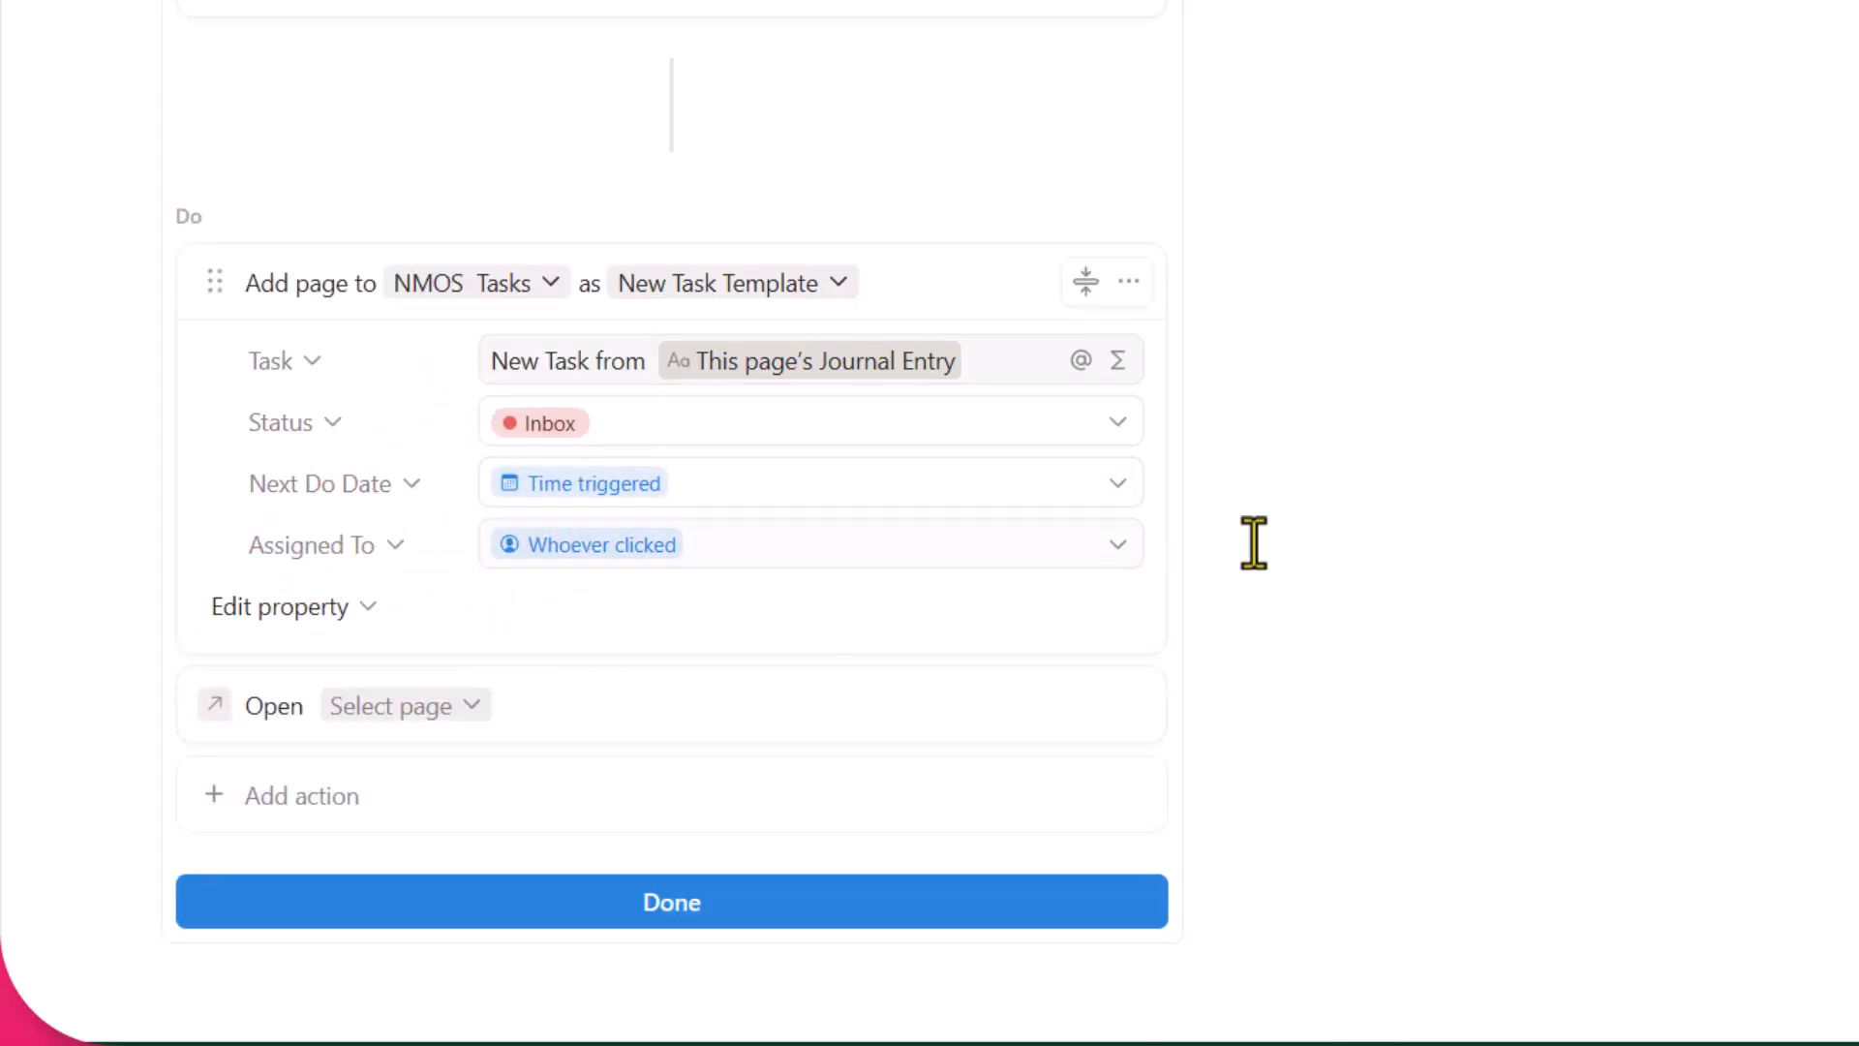
pyautogui.scroll(-2, 1400, 482)
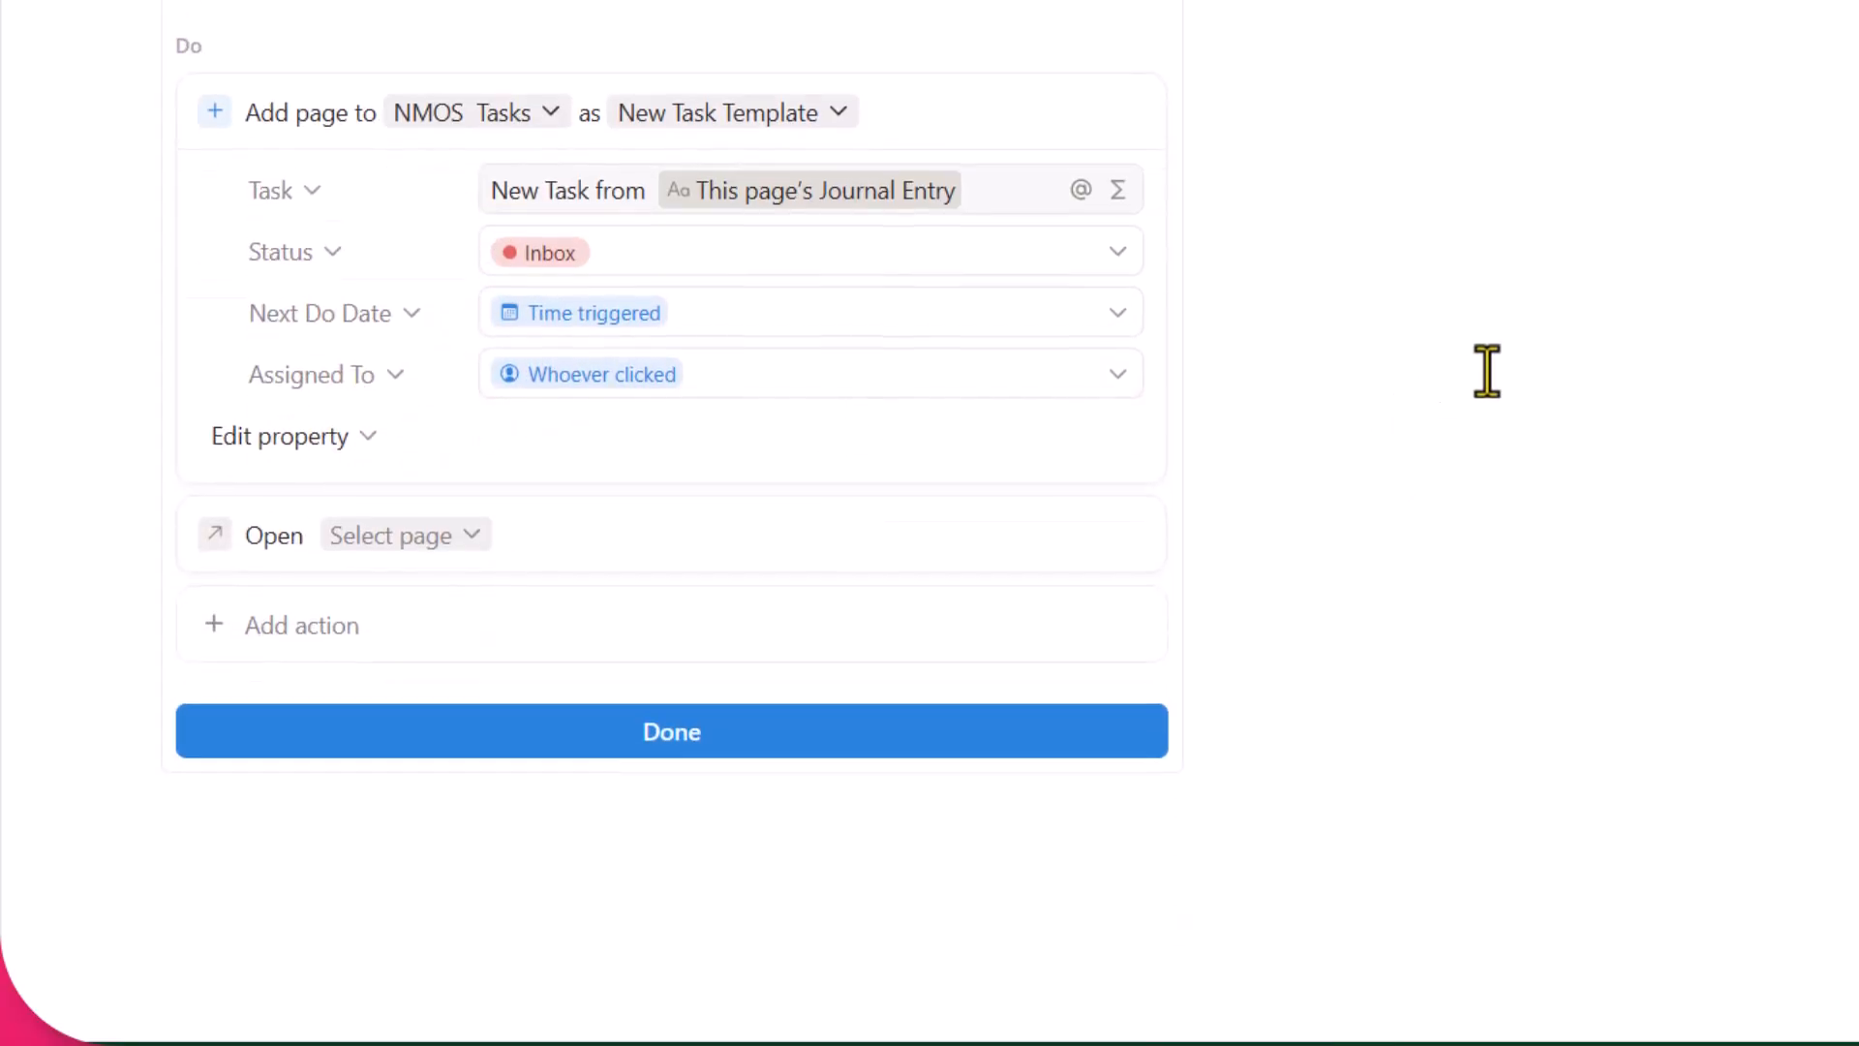
pyautogui.click(469, 538)
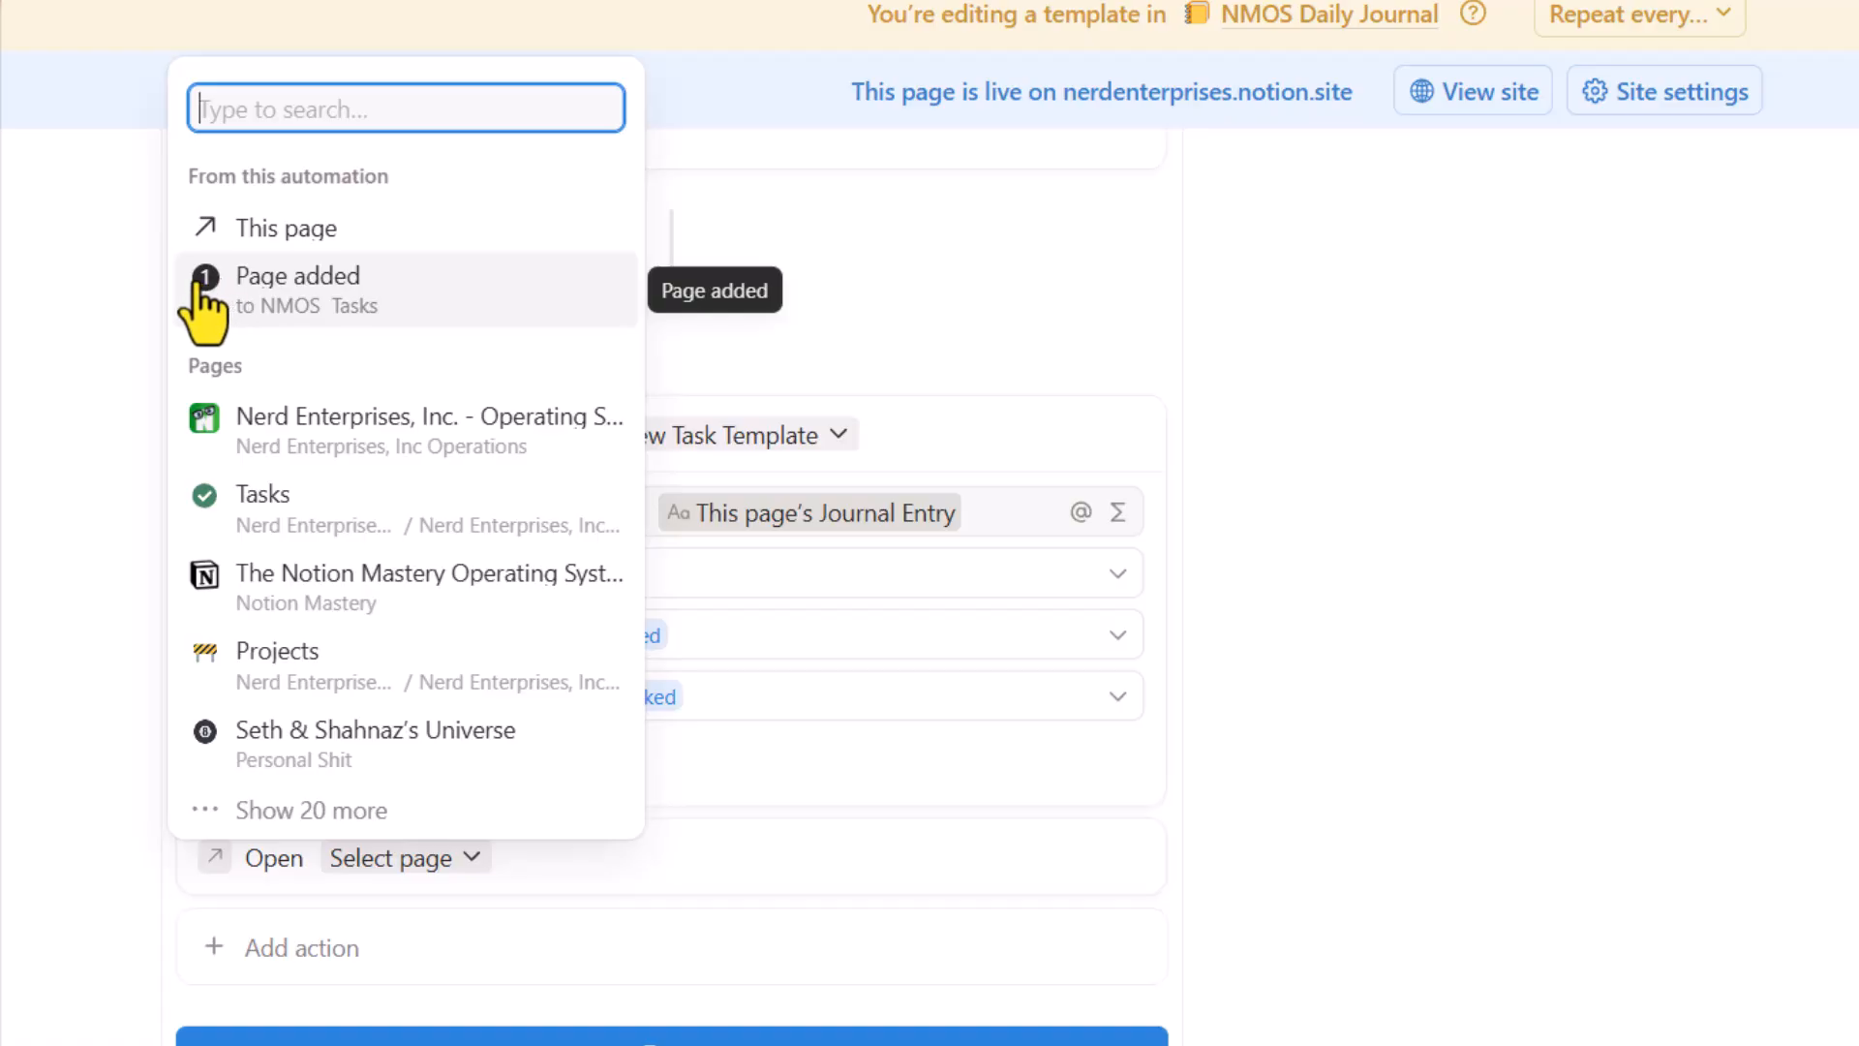
pyautogui.click(303, 302)
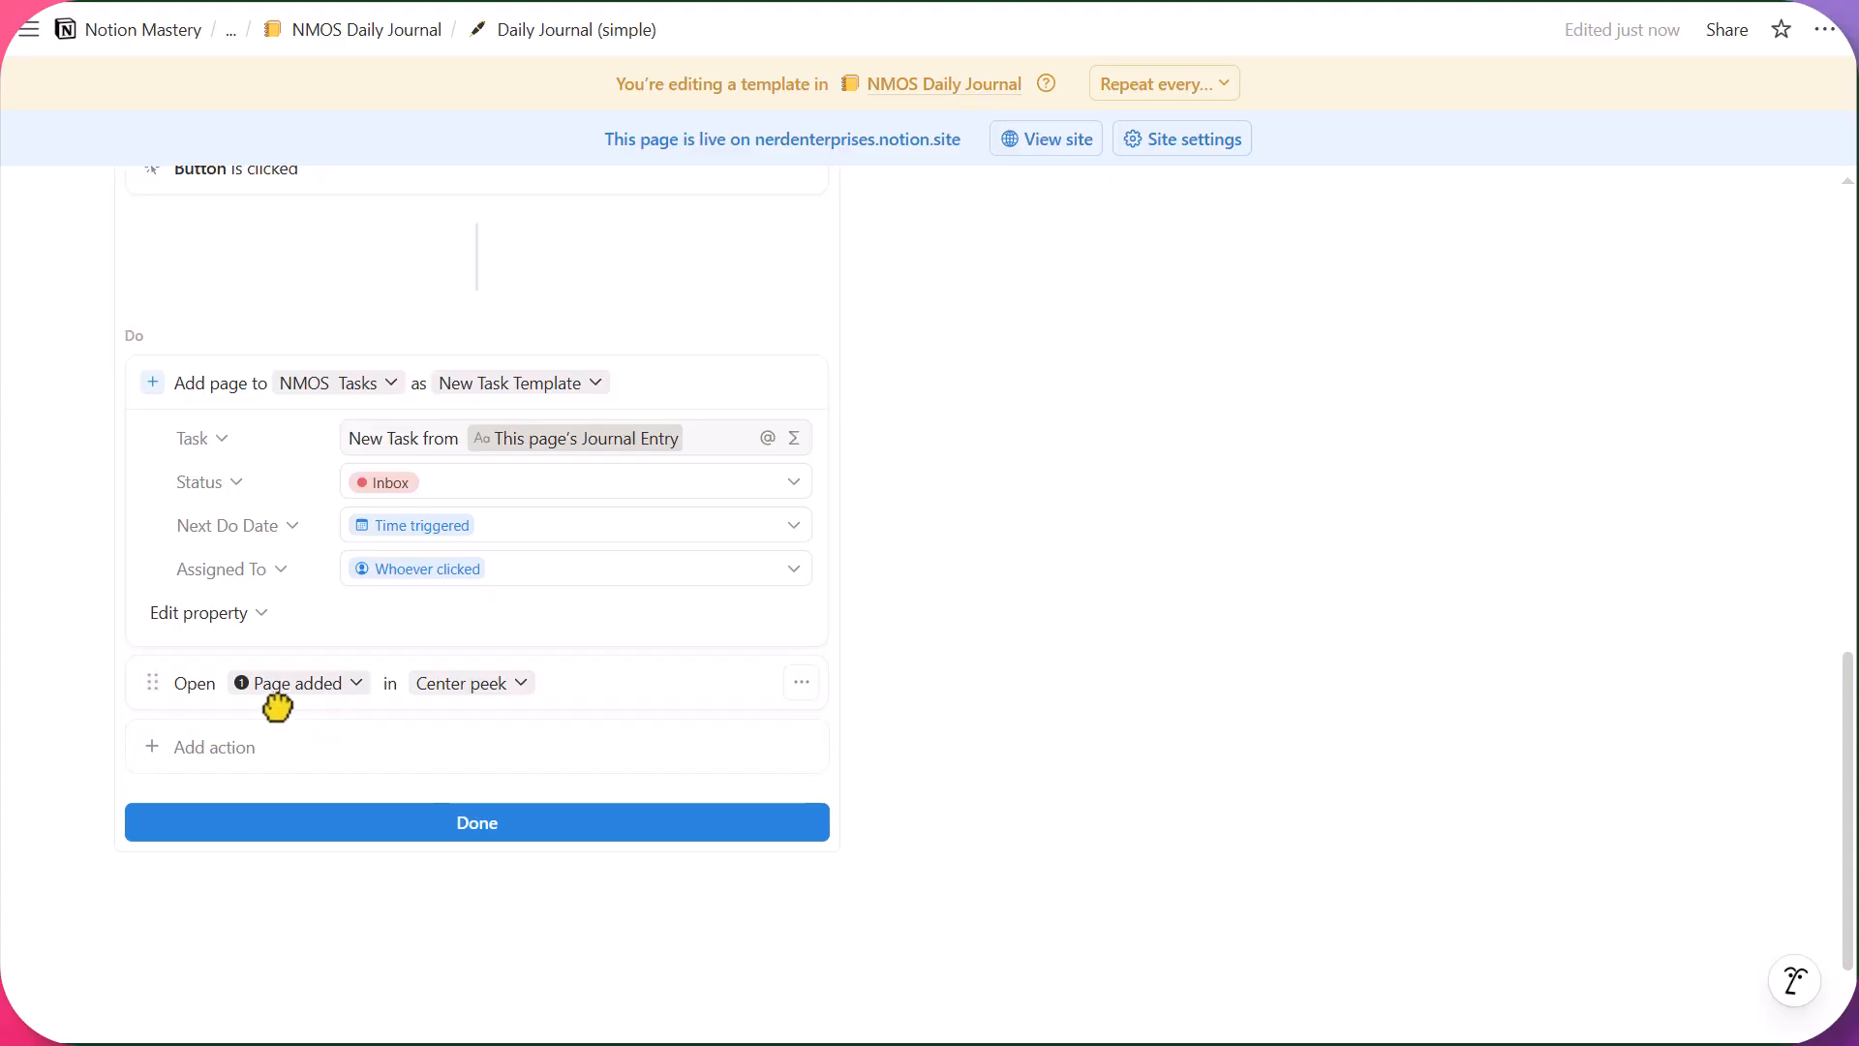
# Set the added page to open in Side peek and finish editing the New Task button
pyautogui.click(487, 685)
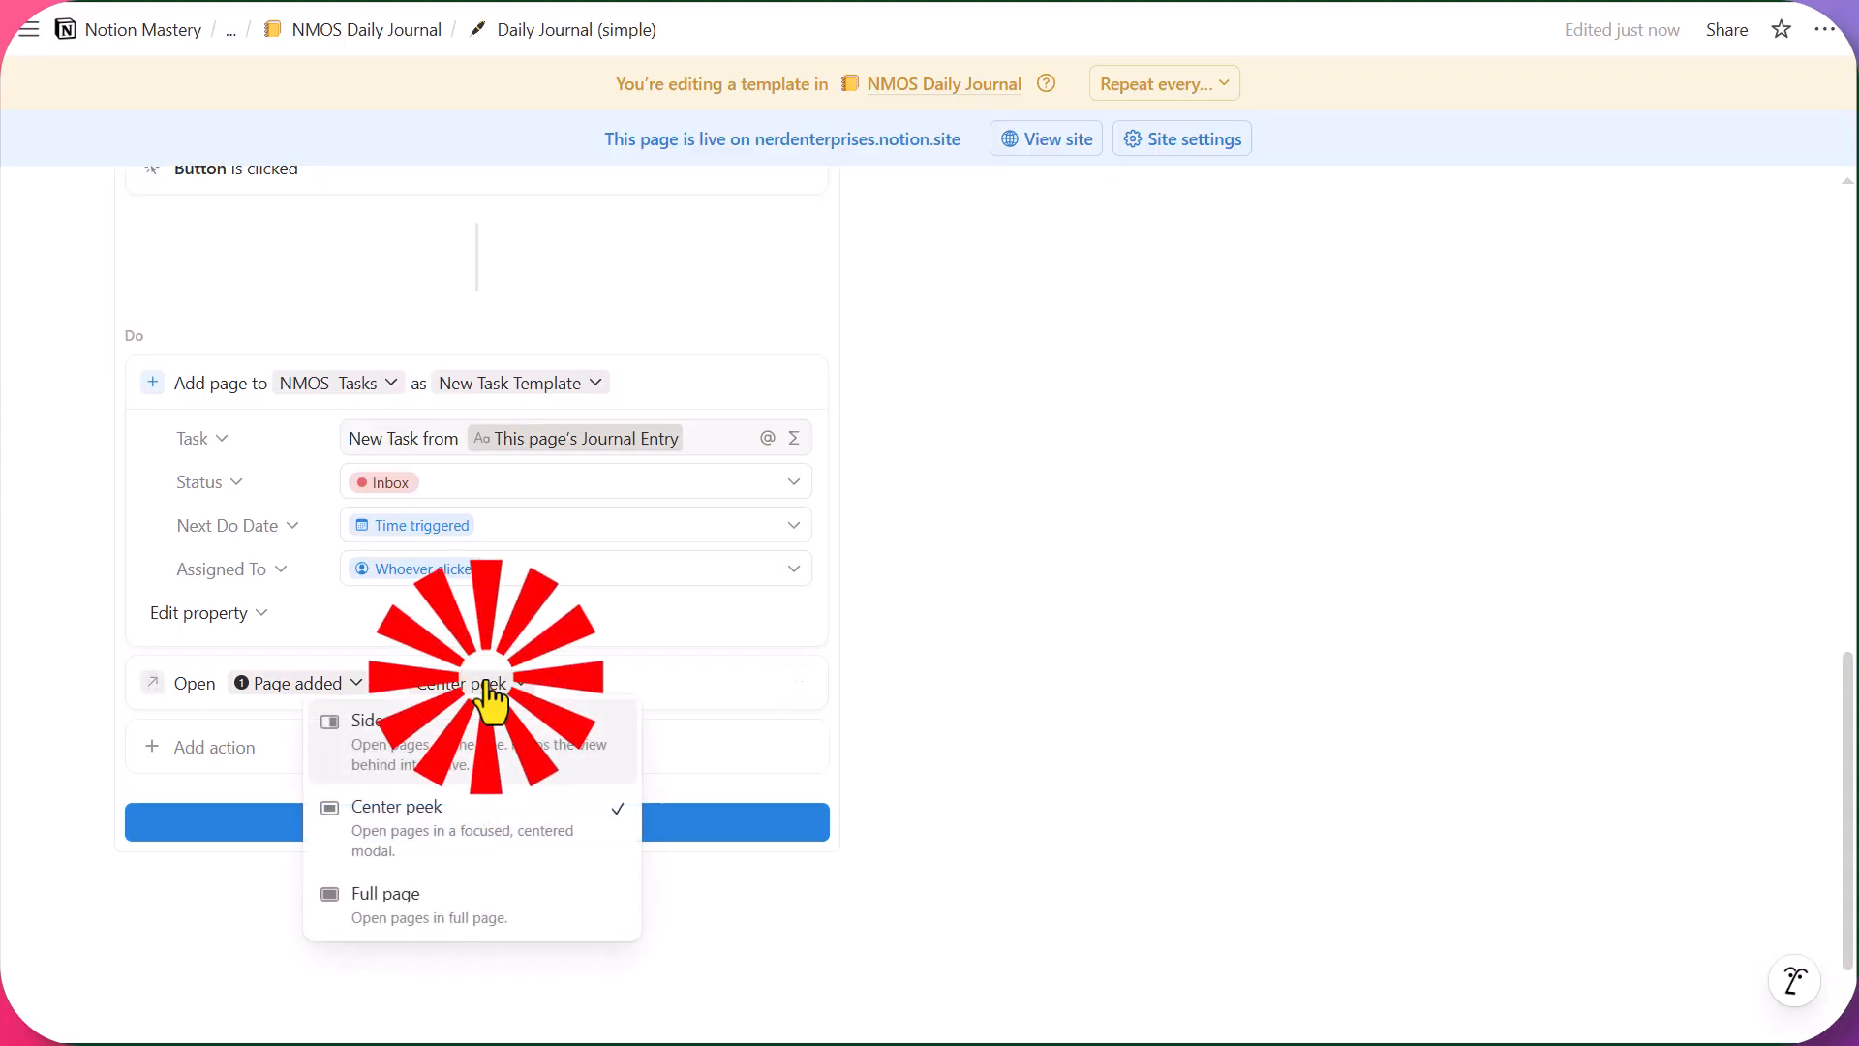
pyautogui.click(451, 716)
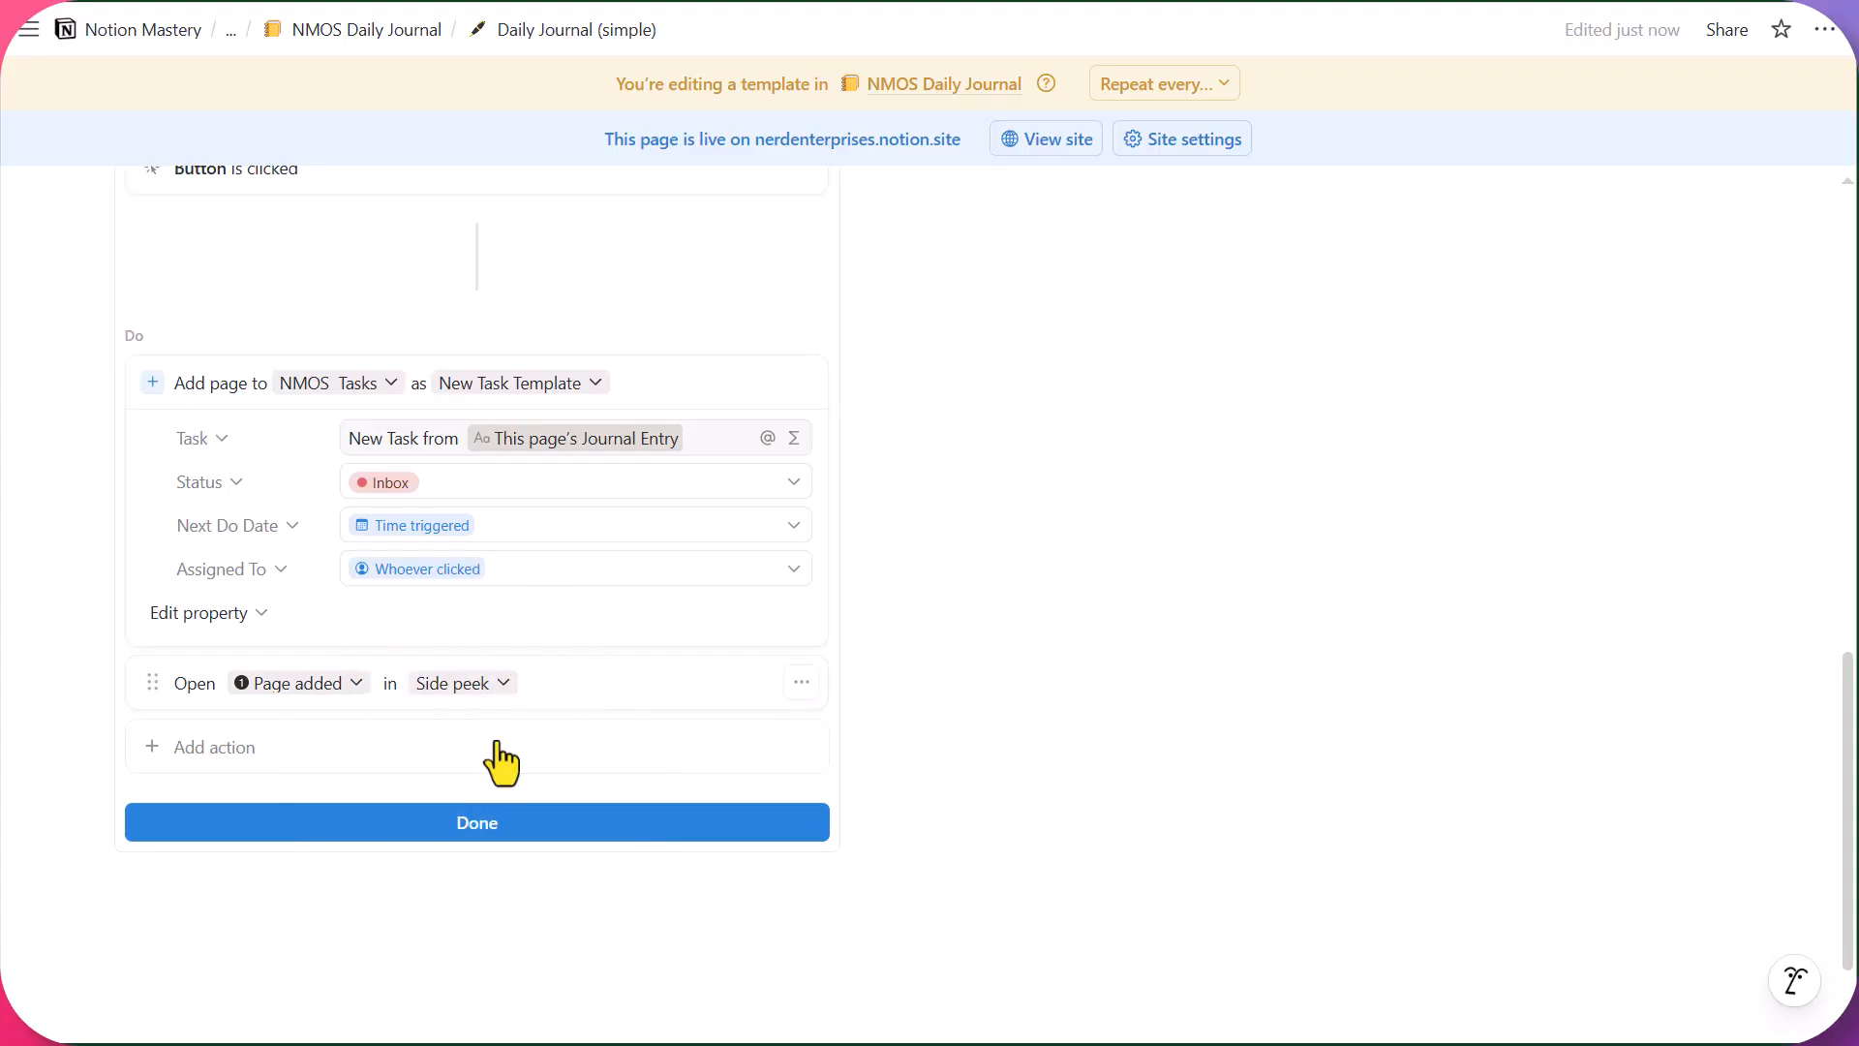
pyautogui.click(487, 823)
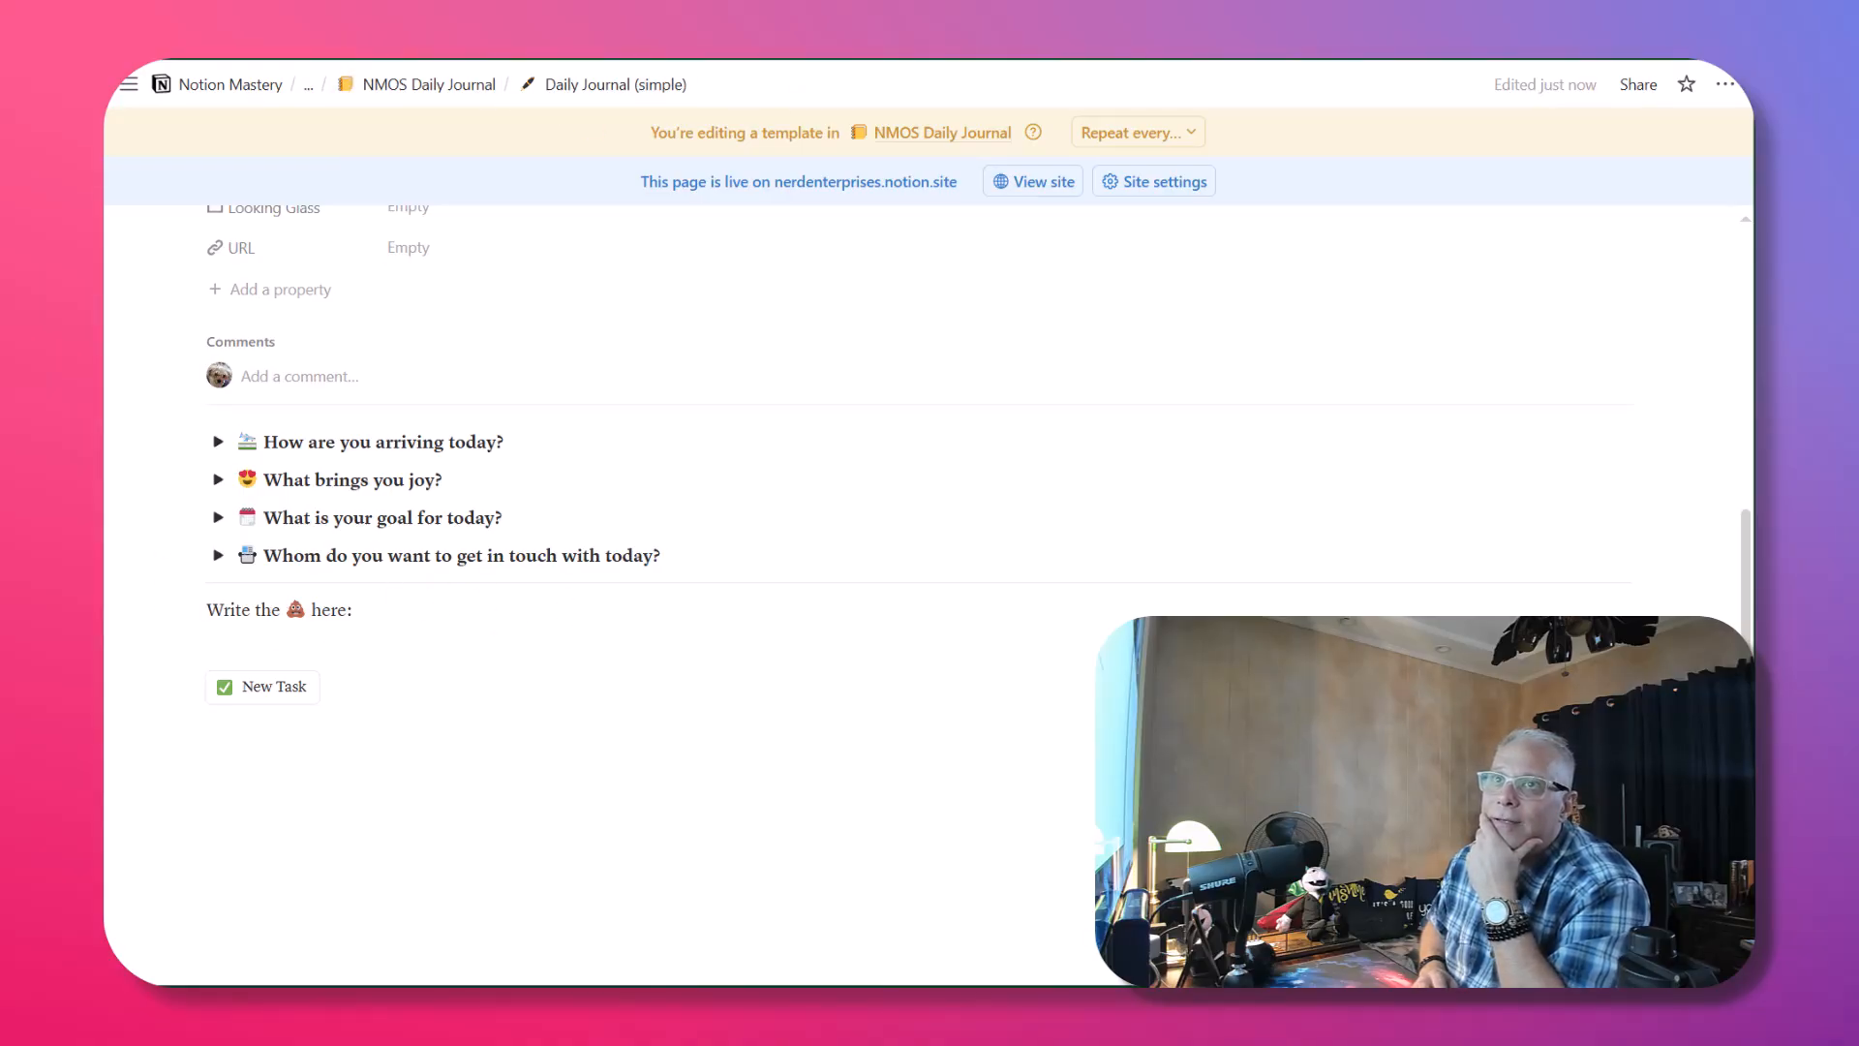
# Return to The Notion Mastery Operating System template page and show the Daily Journal gallery view
pyautogui.hotkey('ctrl', 'shift', 'Tab')
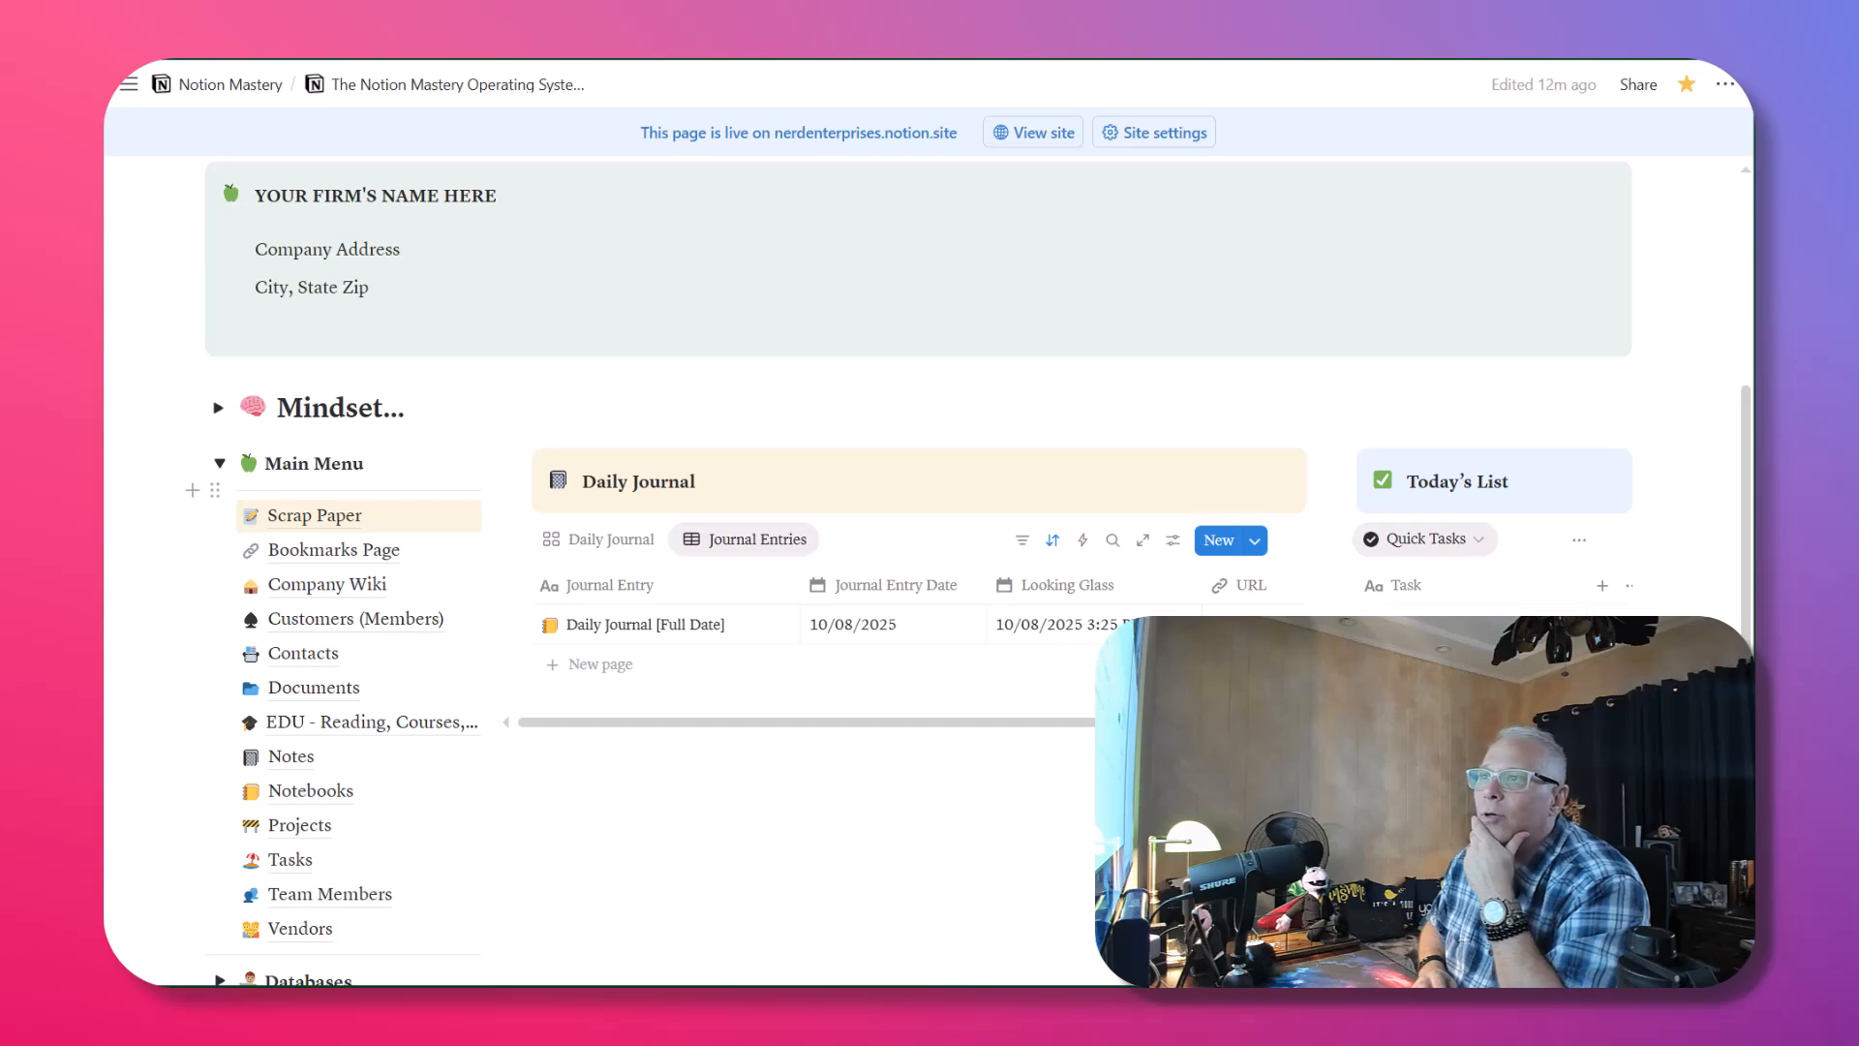
pyautogui.click(610, 540)
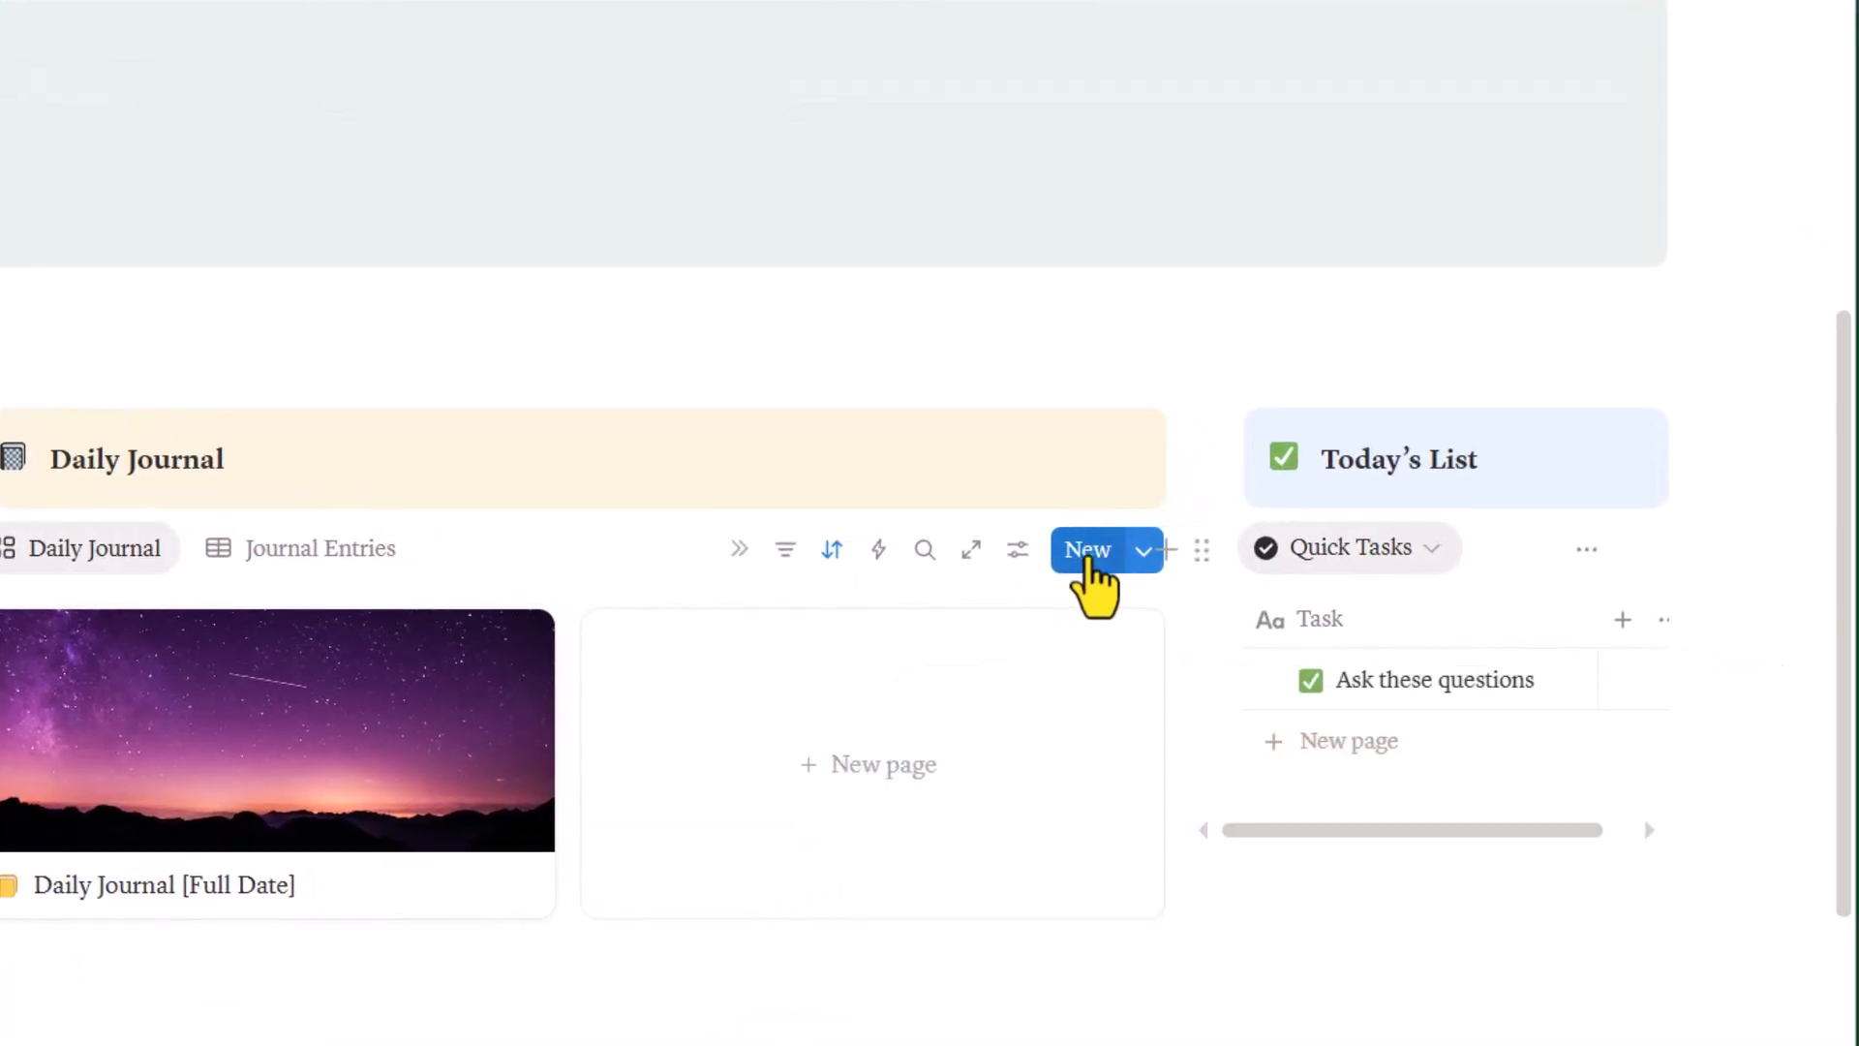
pyautogui.click(1255, 539)
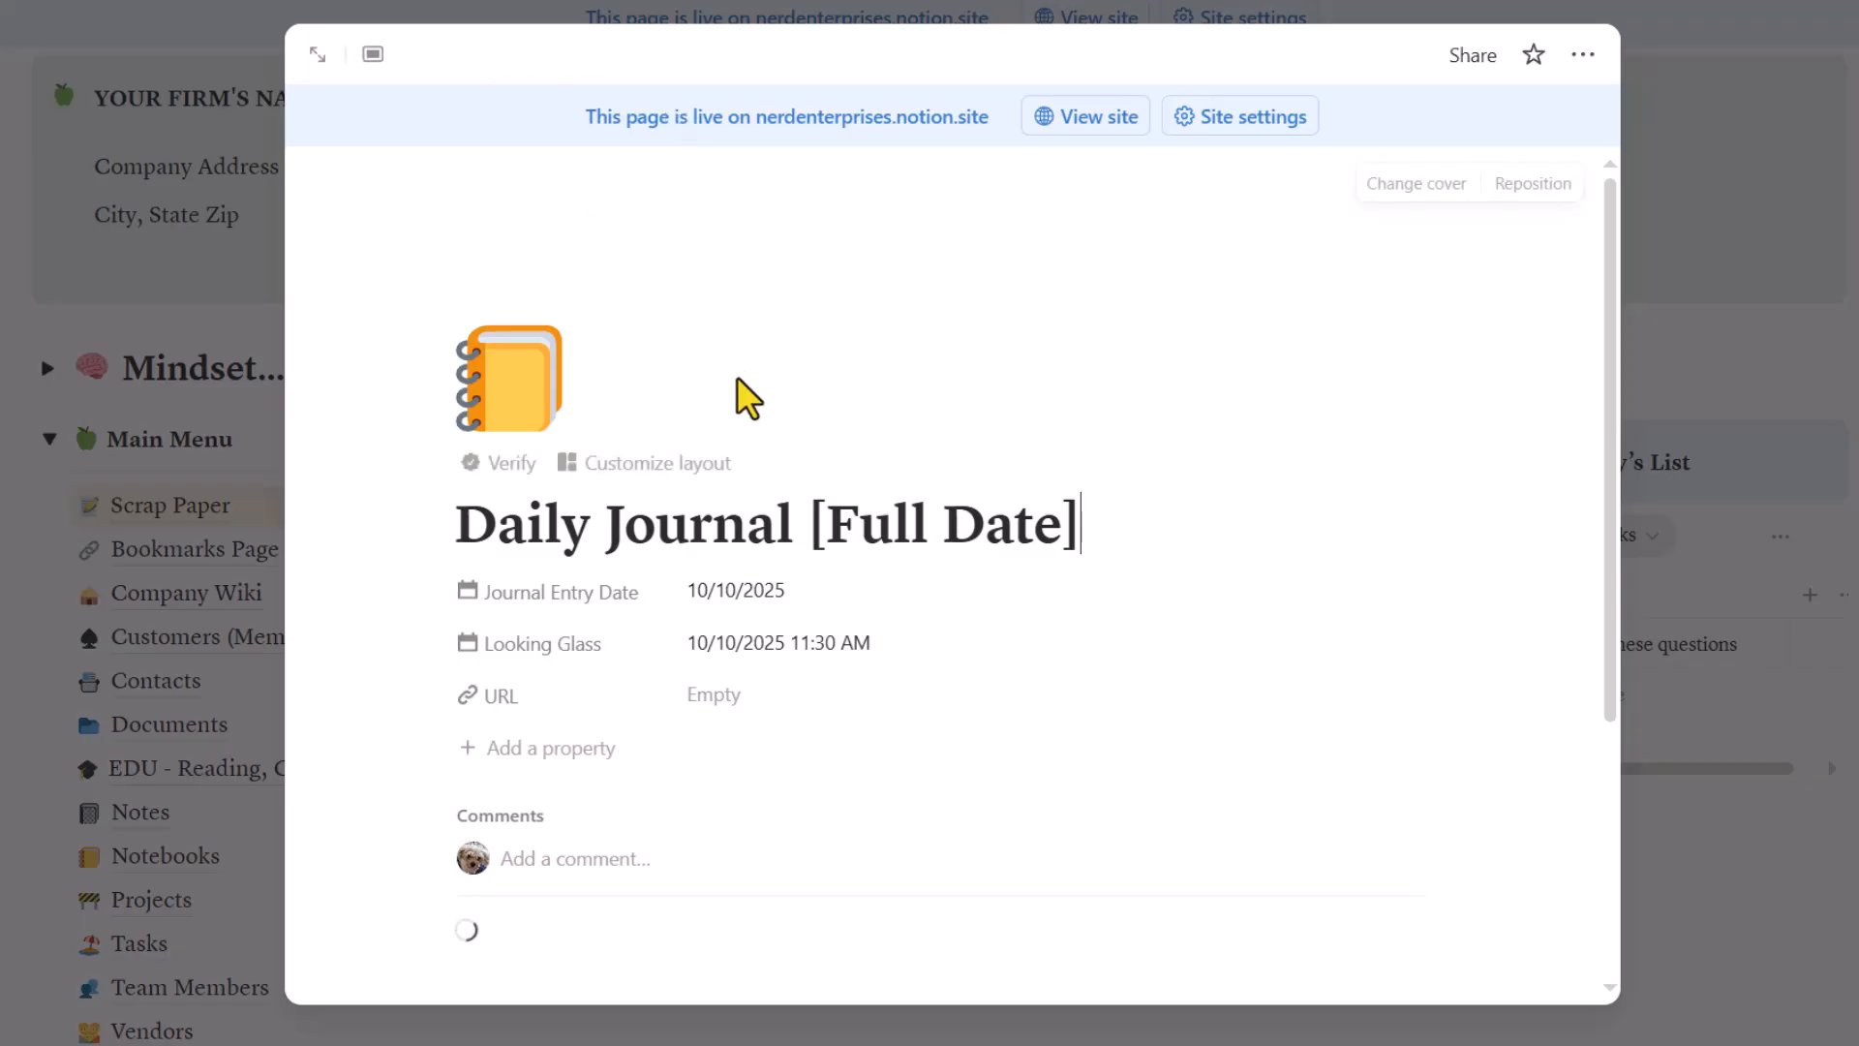
pyautogui.scroll(-3, 741, 387)
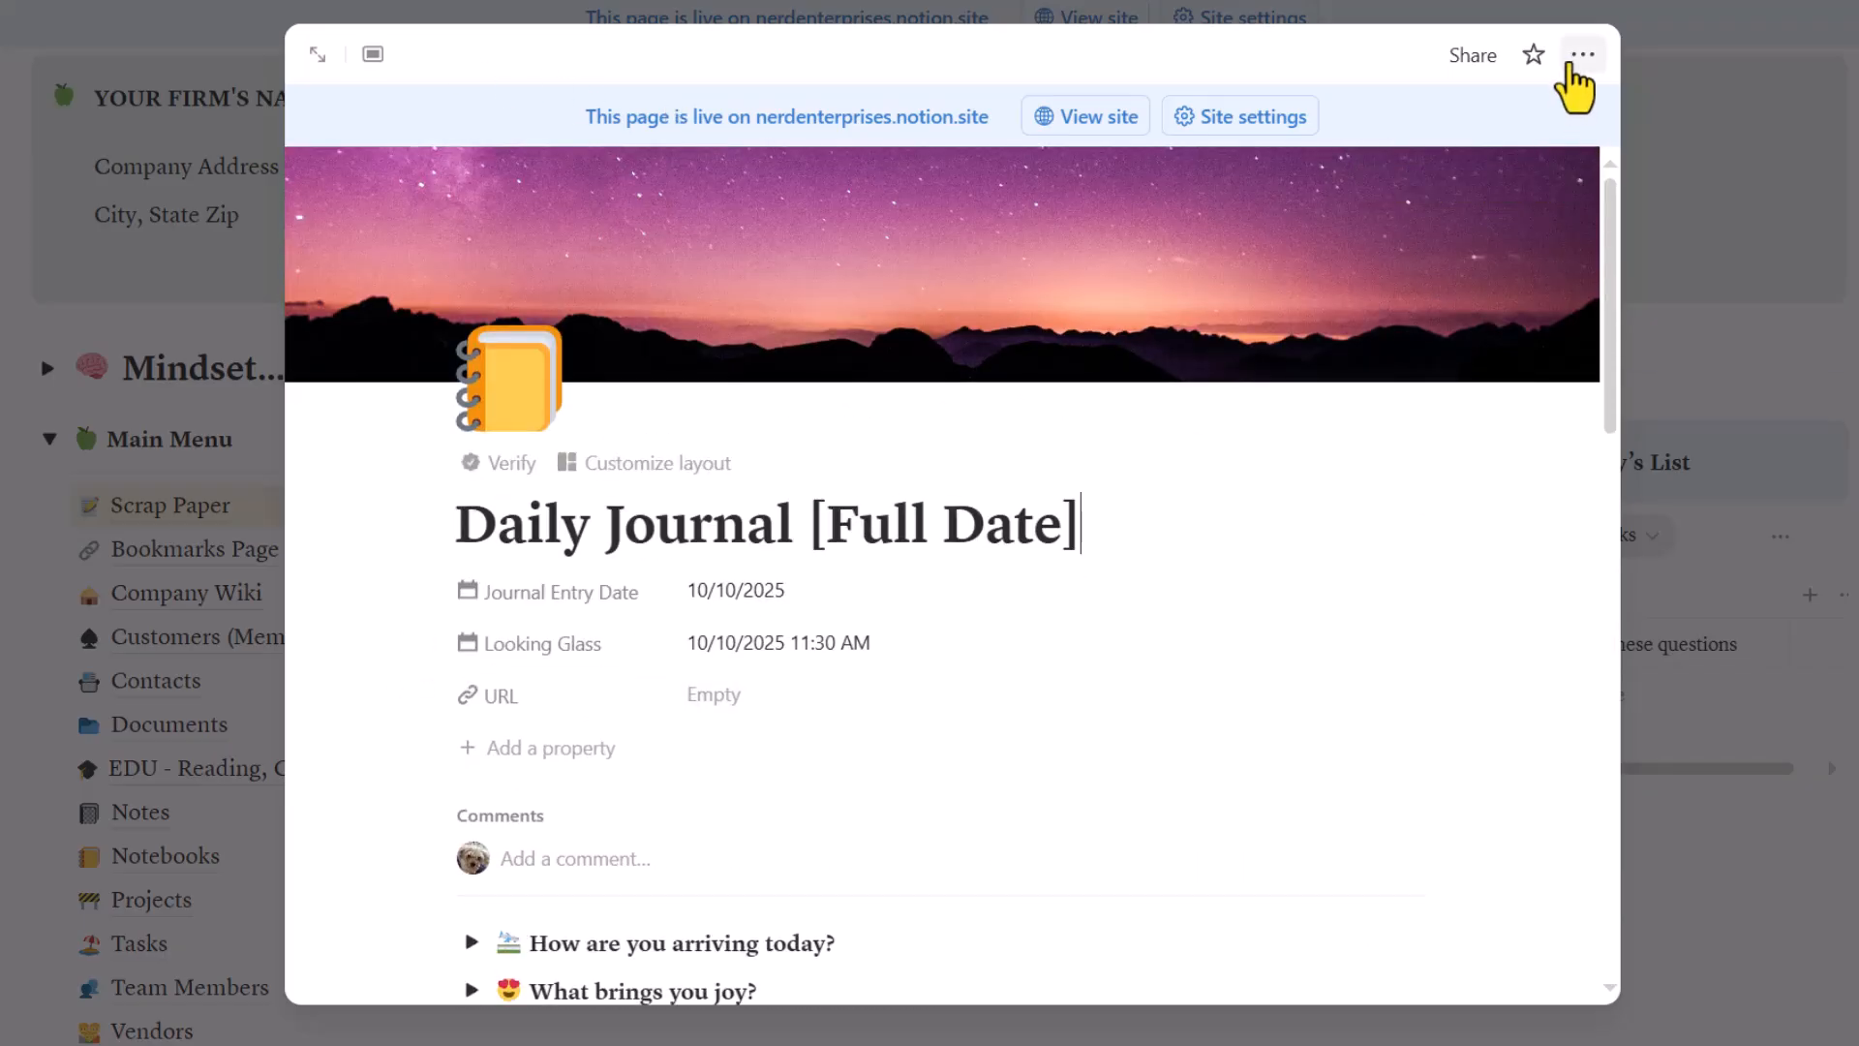
pyautogui.click(1583, 54)
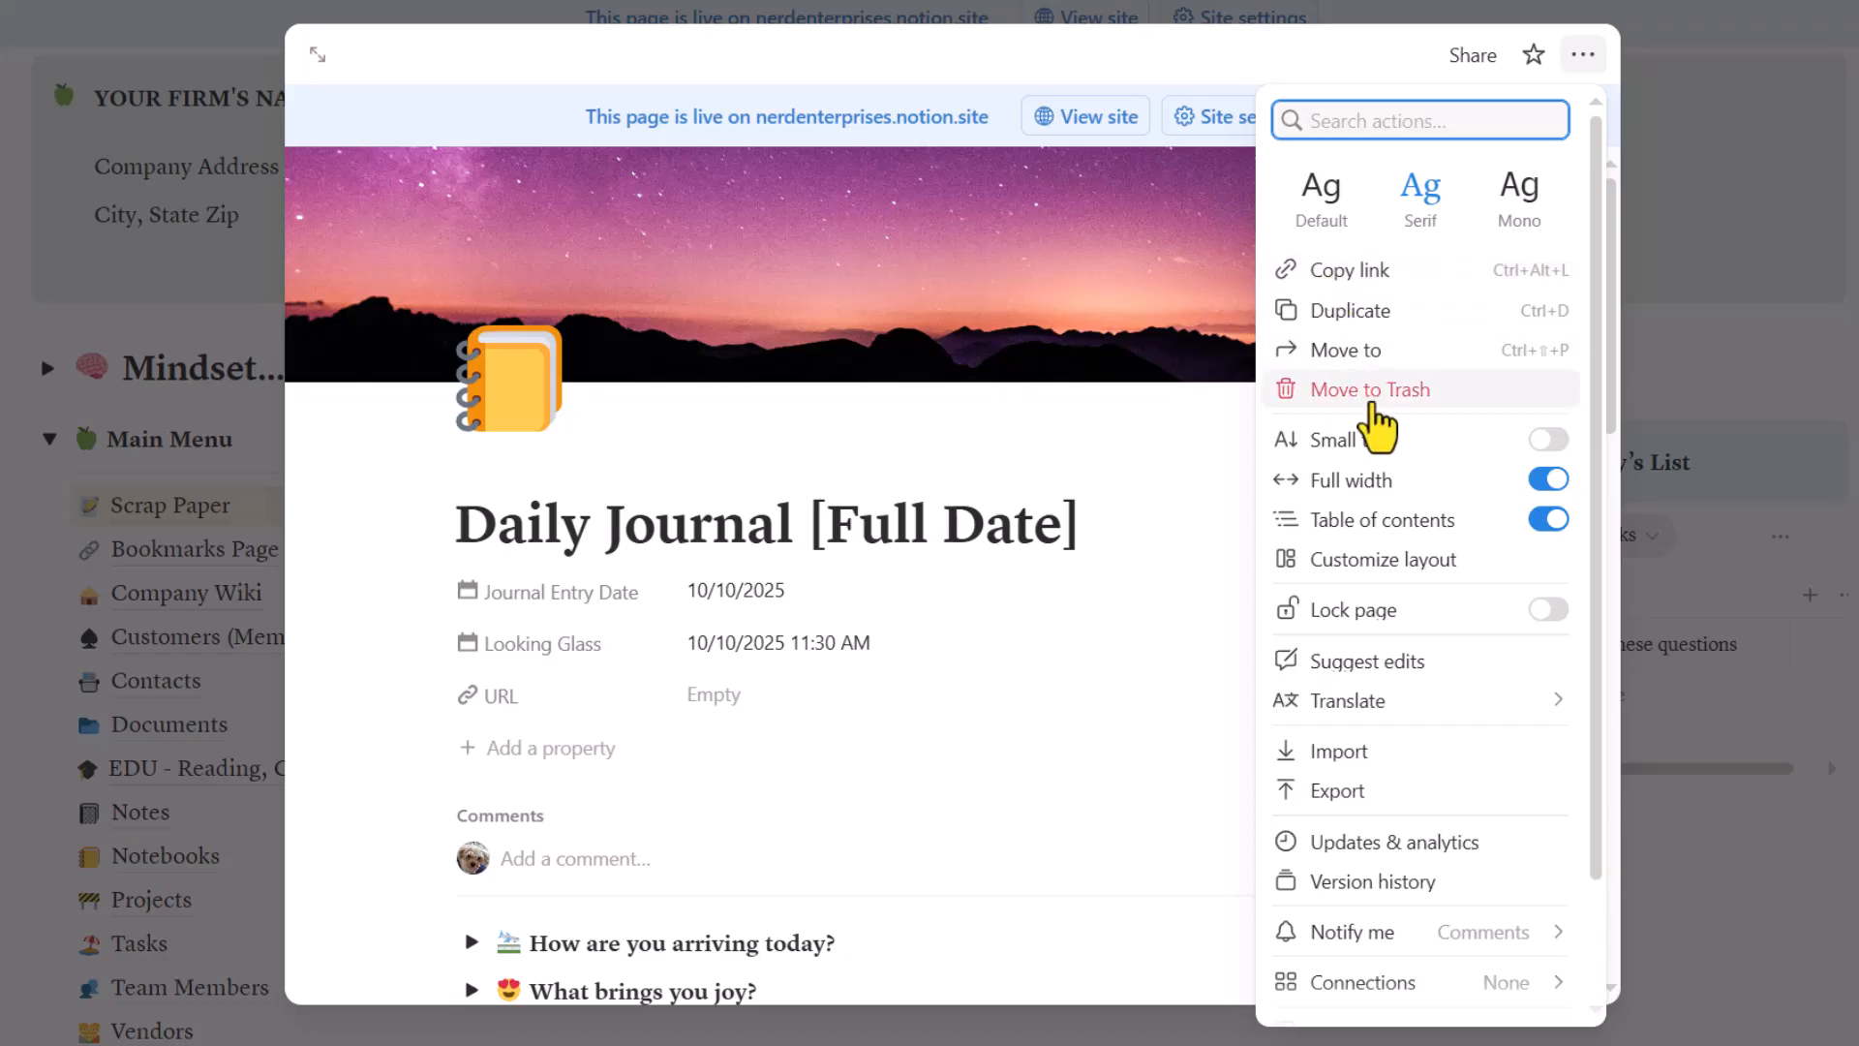
pyautogui.click(1367, 391)
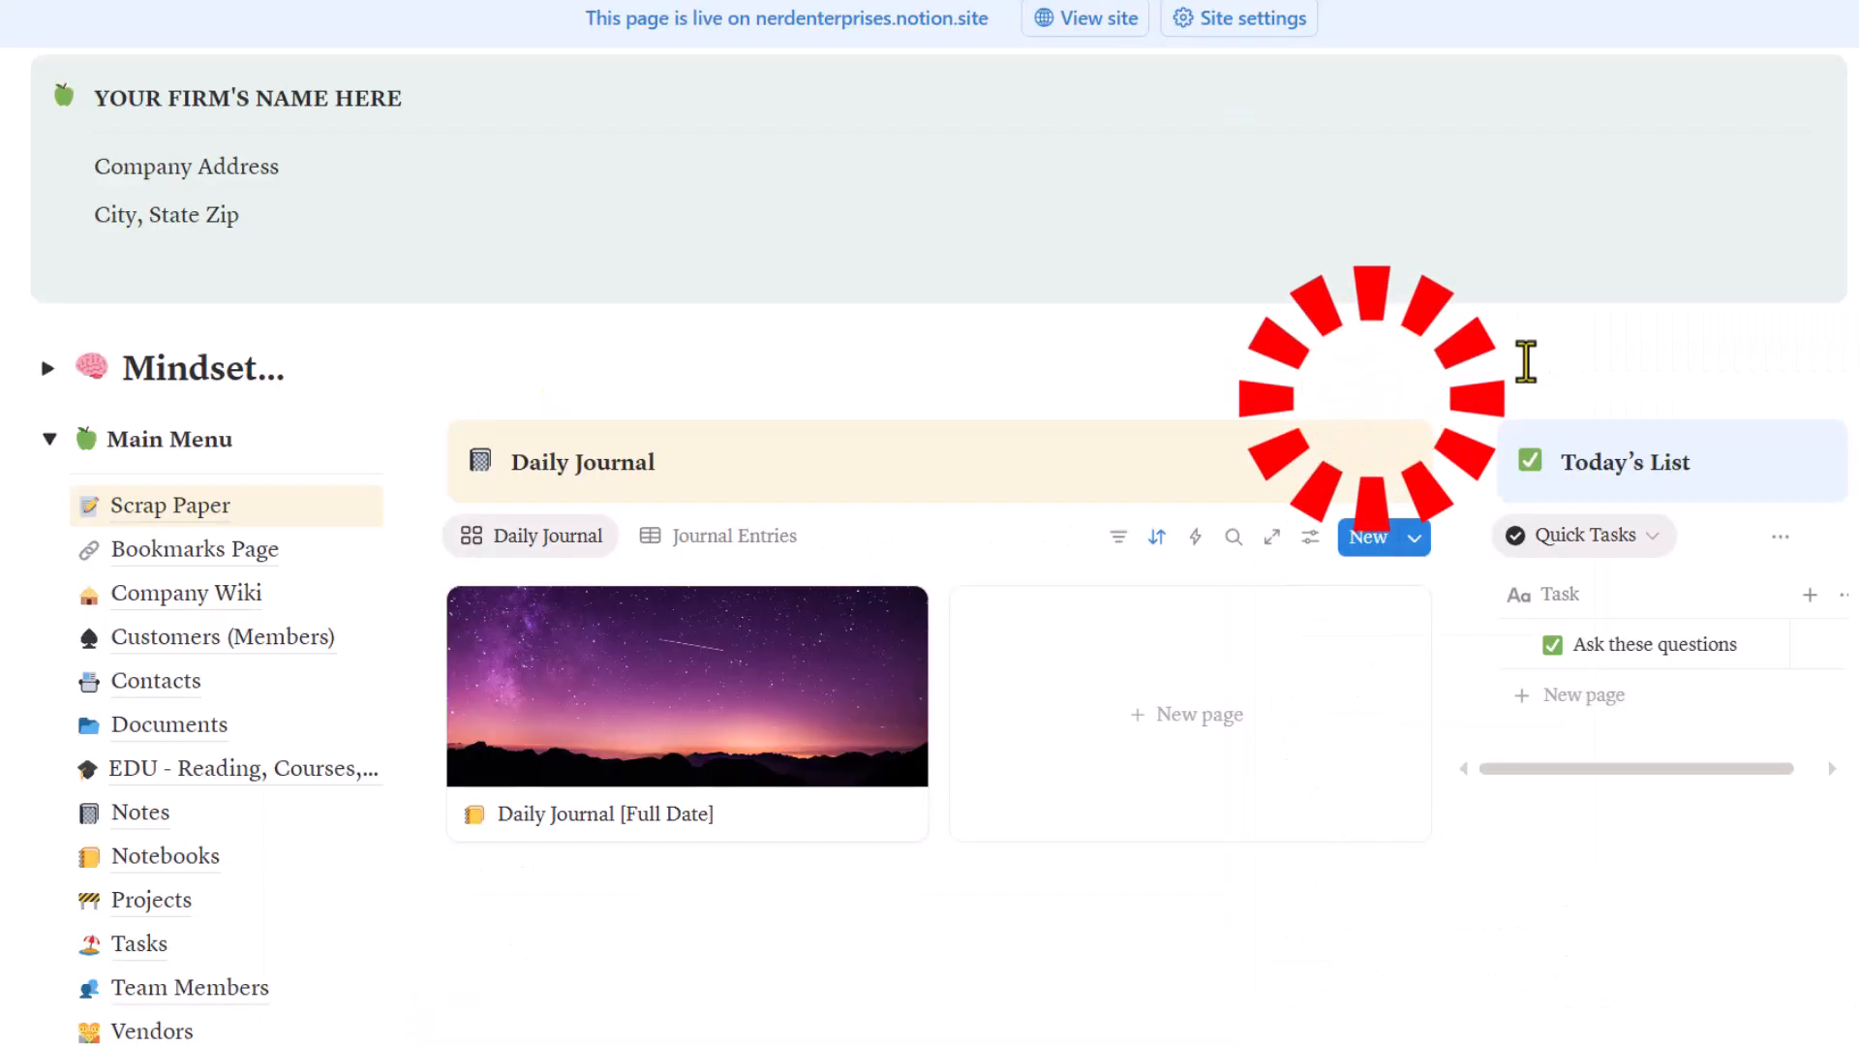
# Create a journal entry from the "Daily Journal (simple)" template, open it as a full page and place the cursor in its title
pyautogui.click(1413, 538)
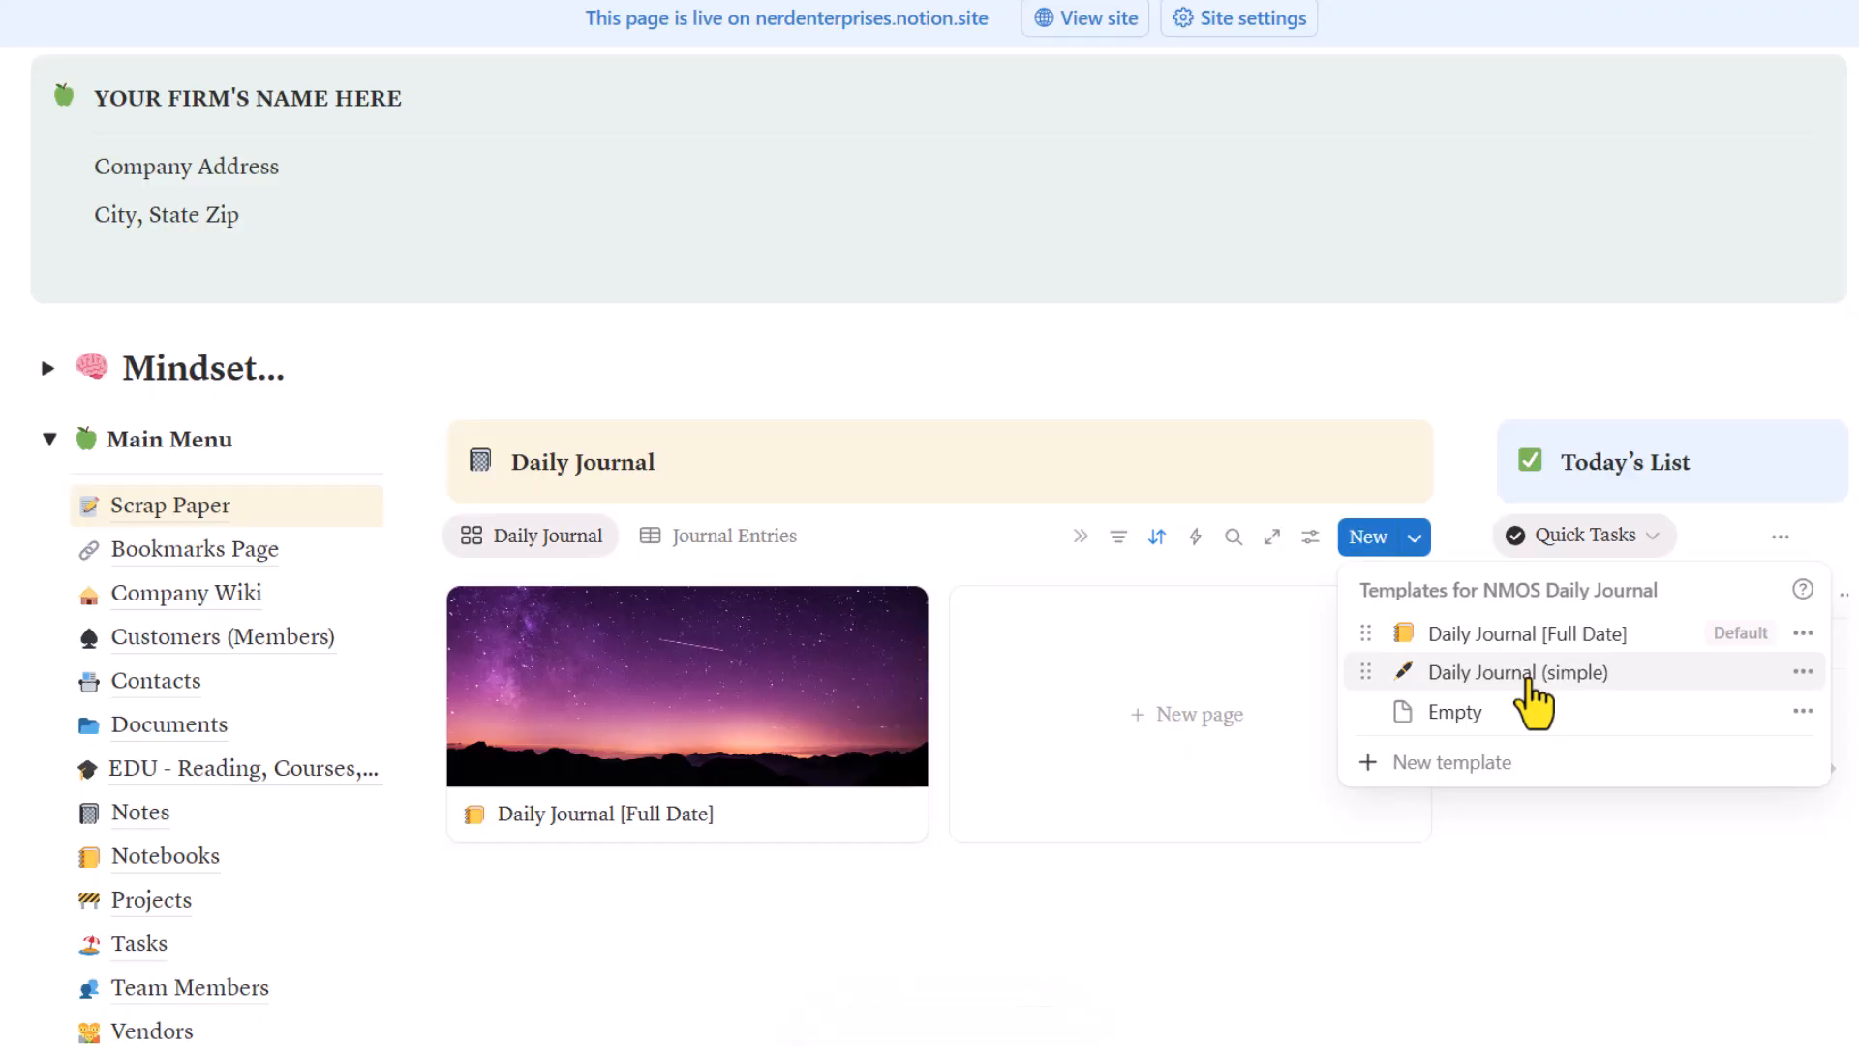
pyautogui.click(1498, 678)
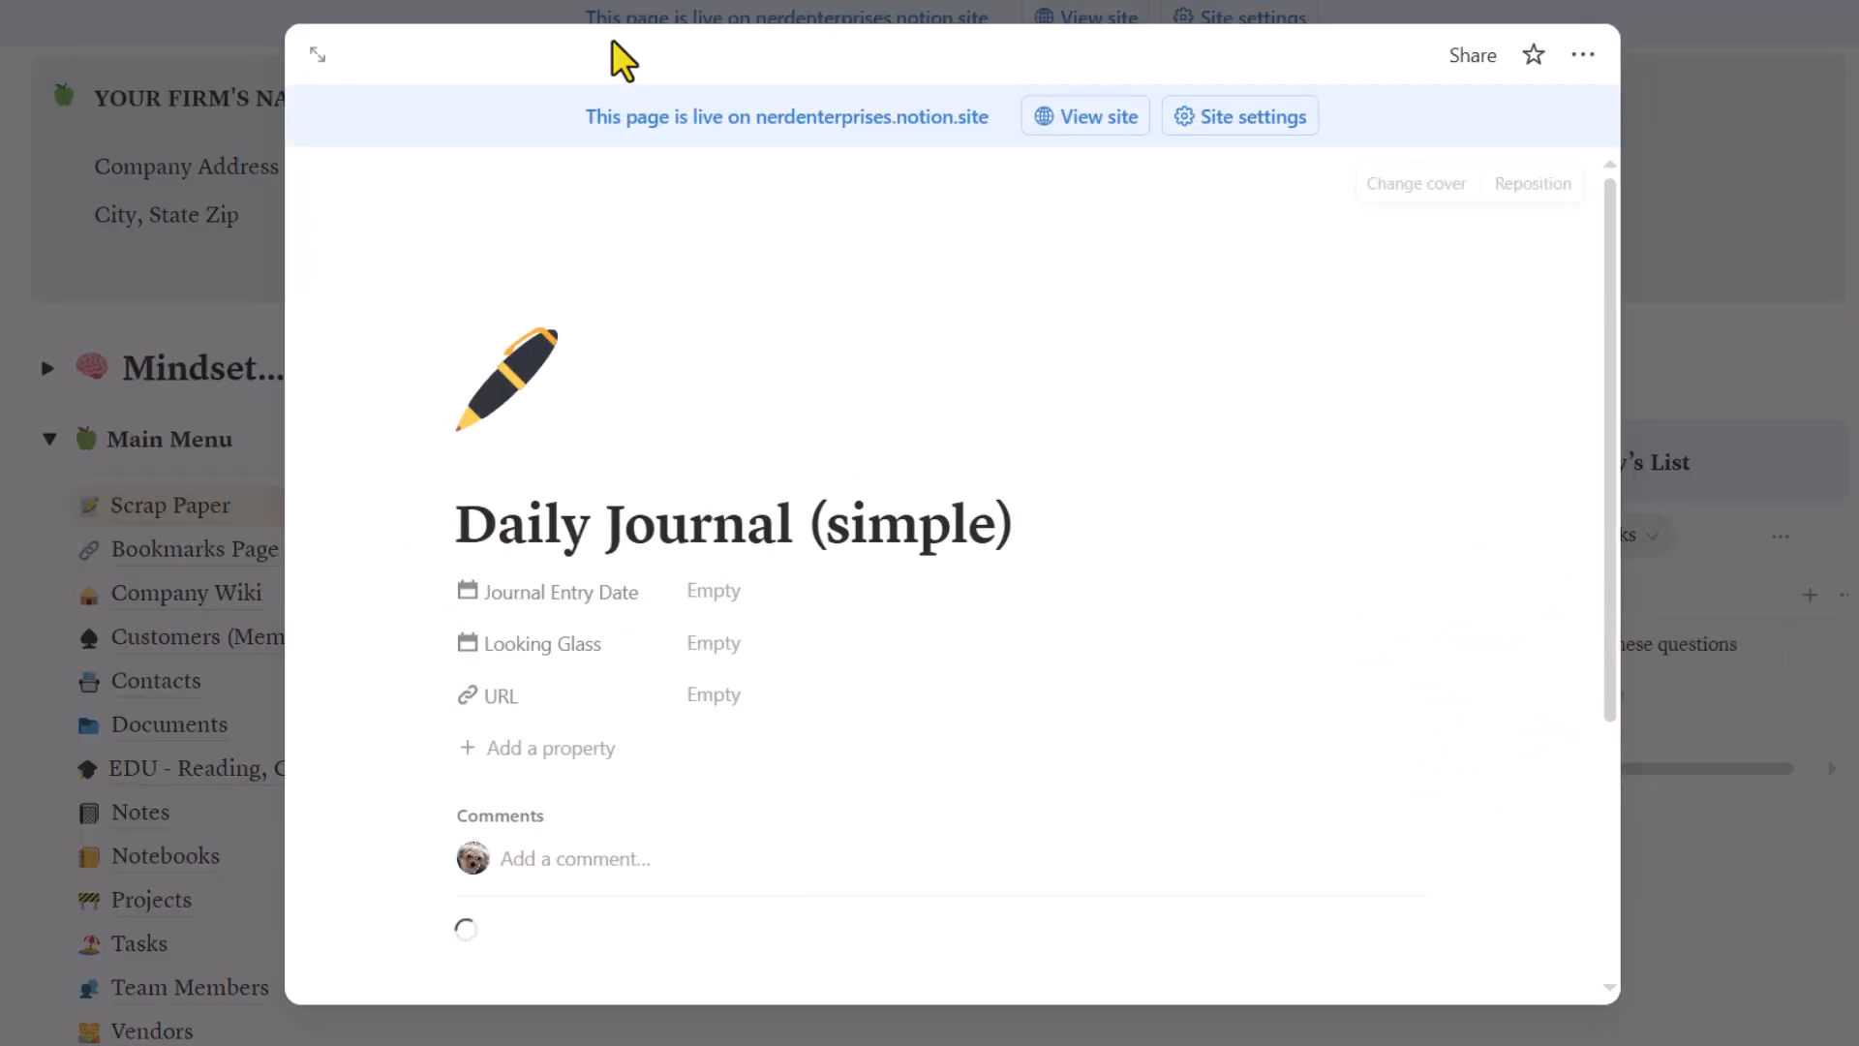
pyautogui.scroll(-4, 852, 368)
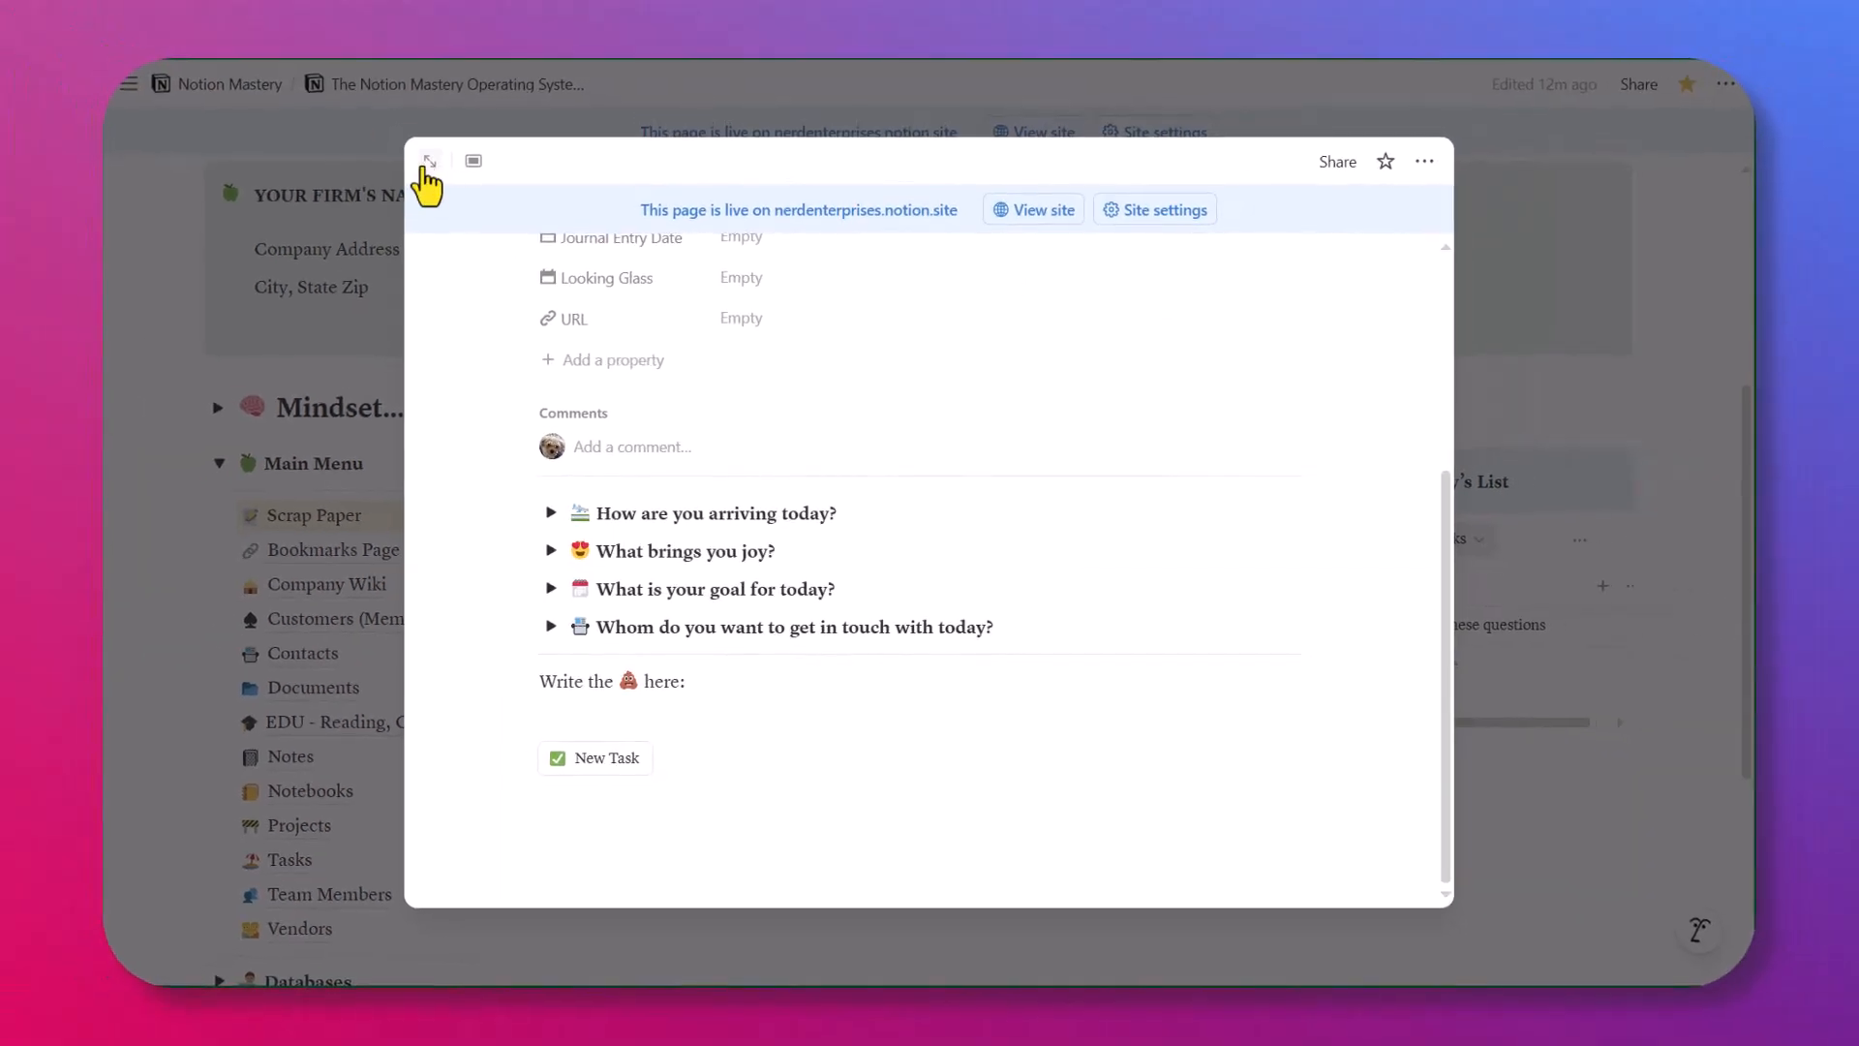
pyautogui.click(318, 55)
pyautogui.click(644, 540)
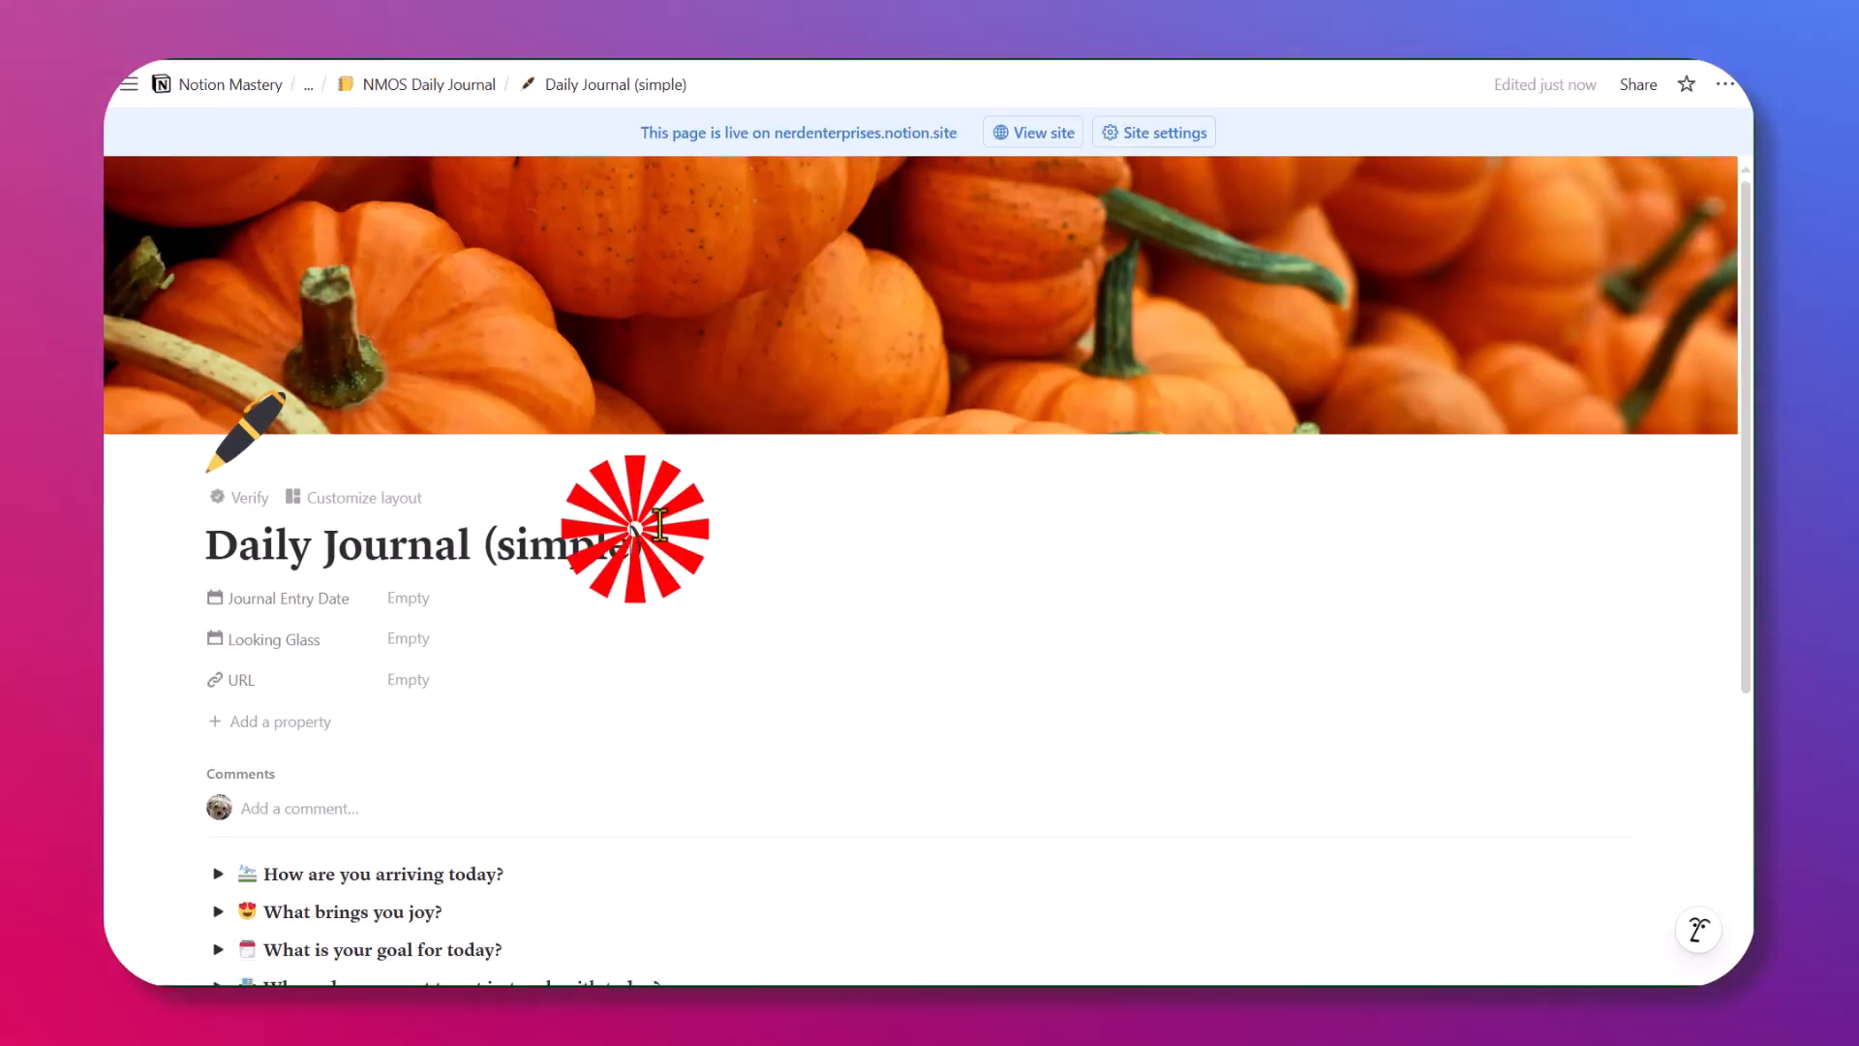
# Create a test task with the new journal entry's New Task button and move that task page to Trash
pyautogui.click(697, 530)
pyautogui.scroll(-4, 716, 523)
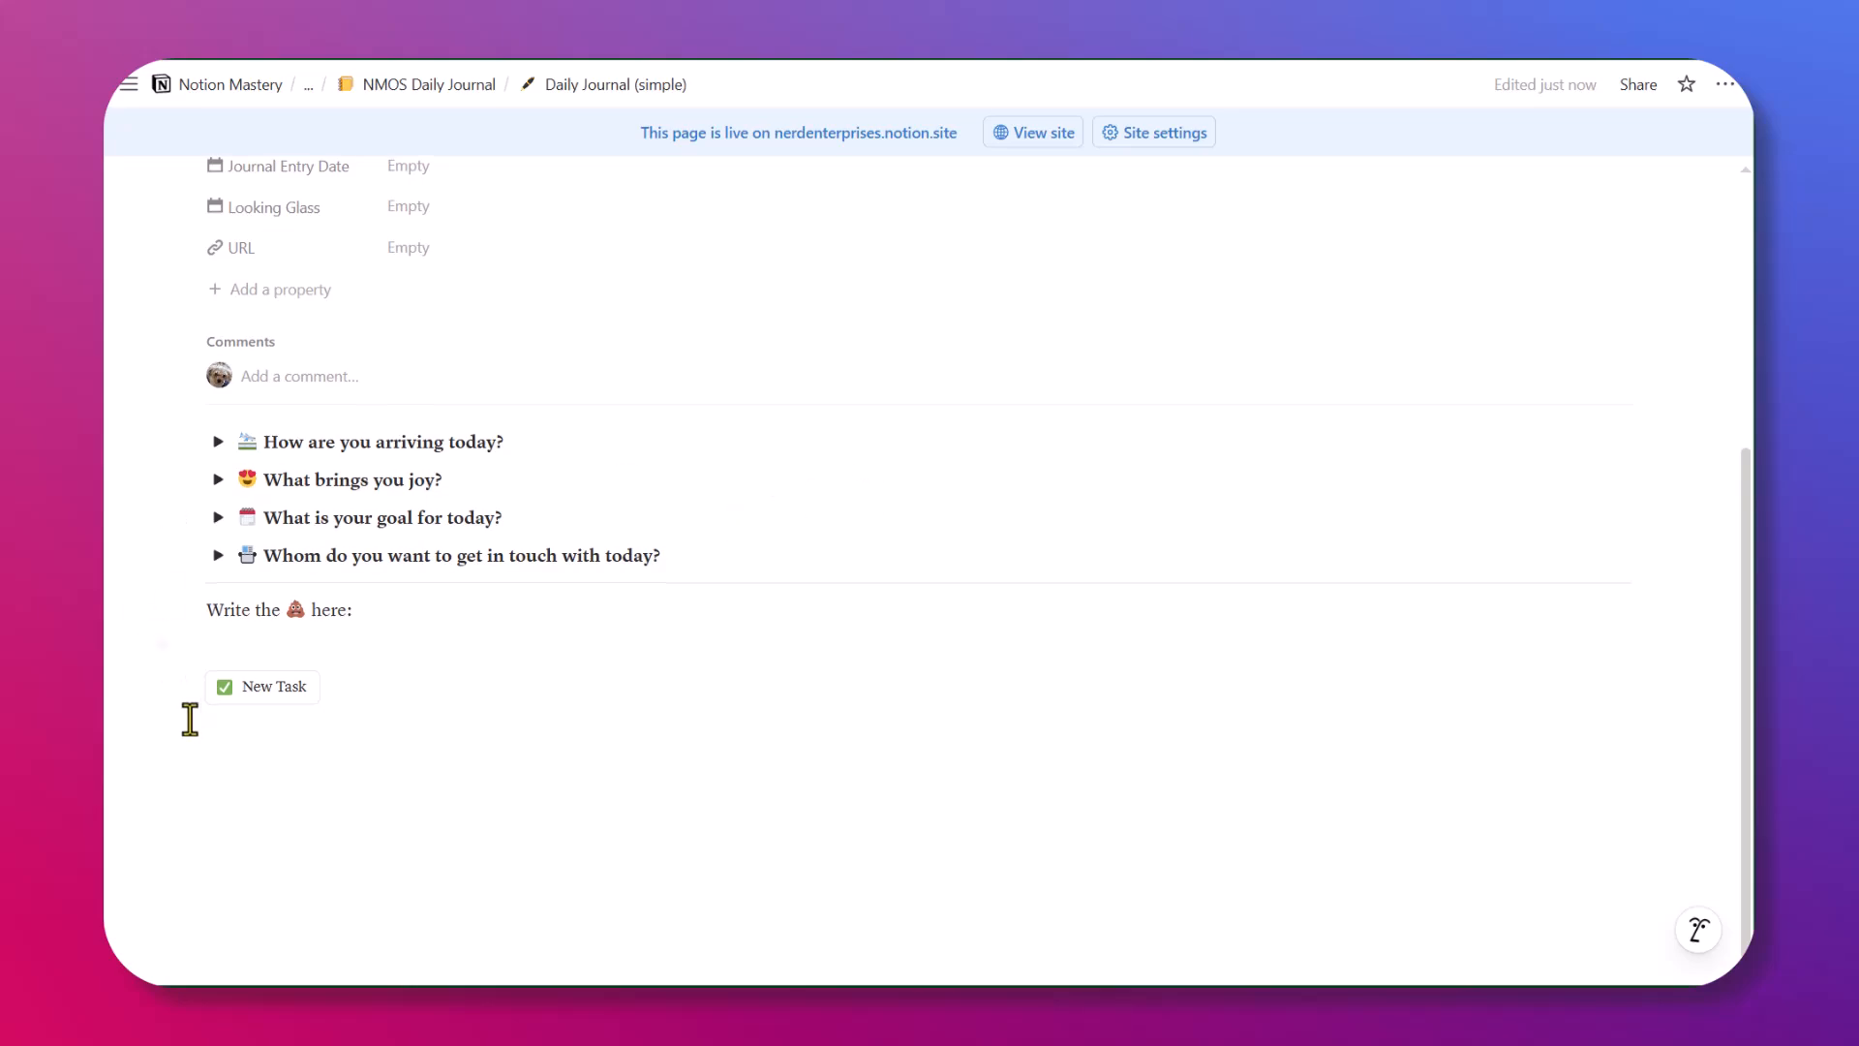
pyautogui.click(270, 697)
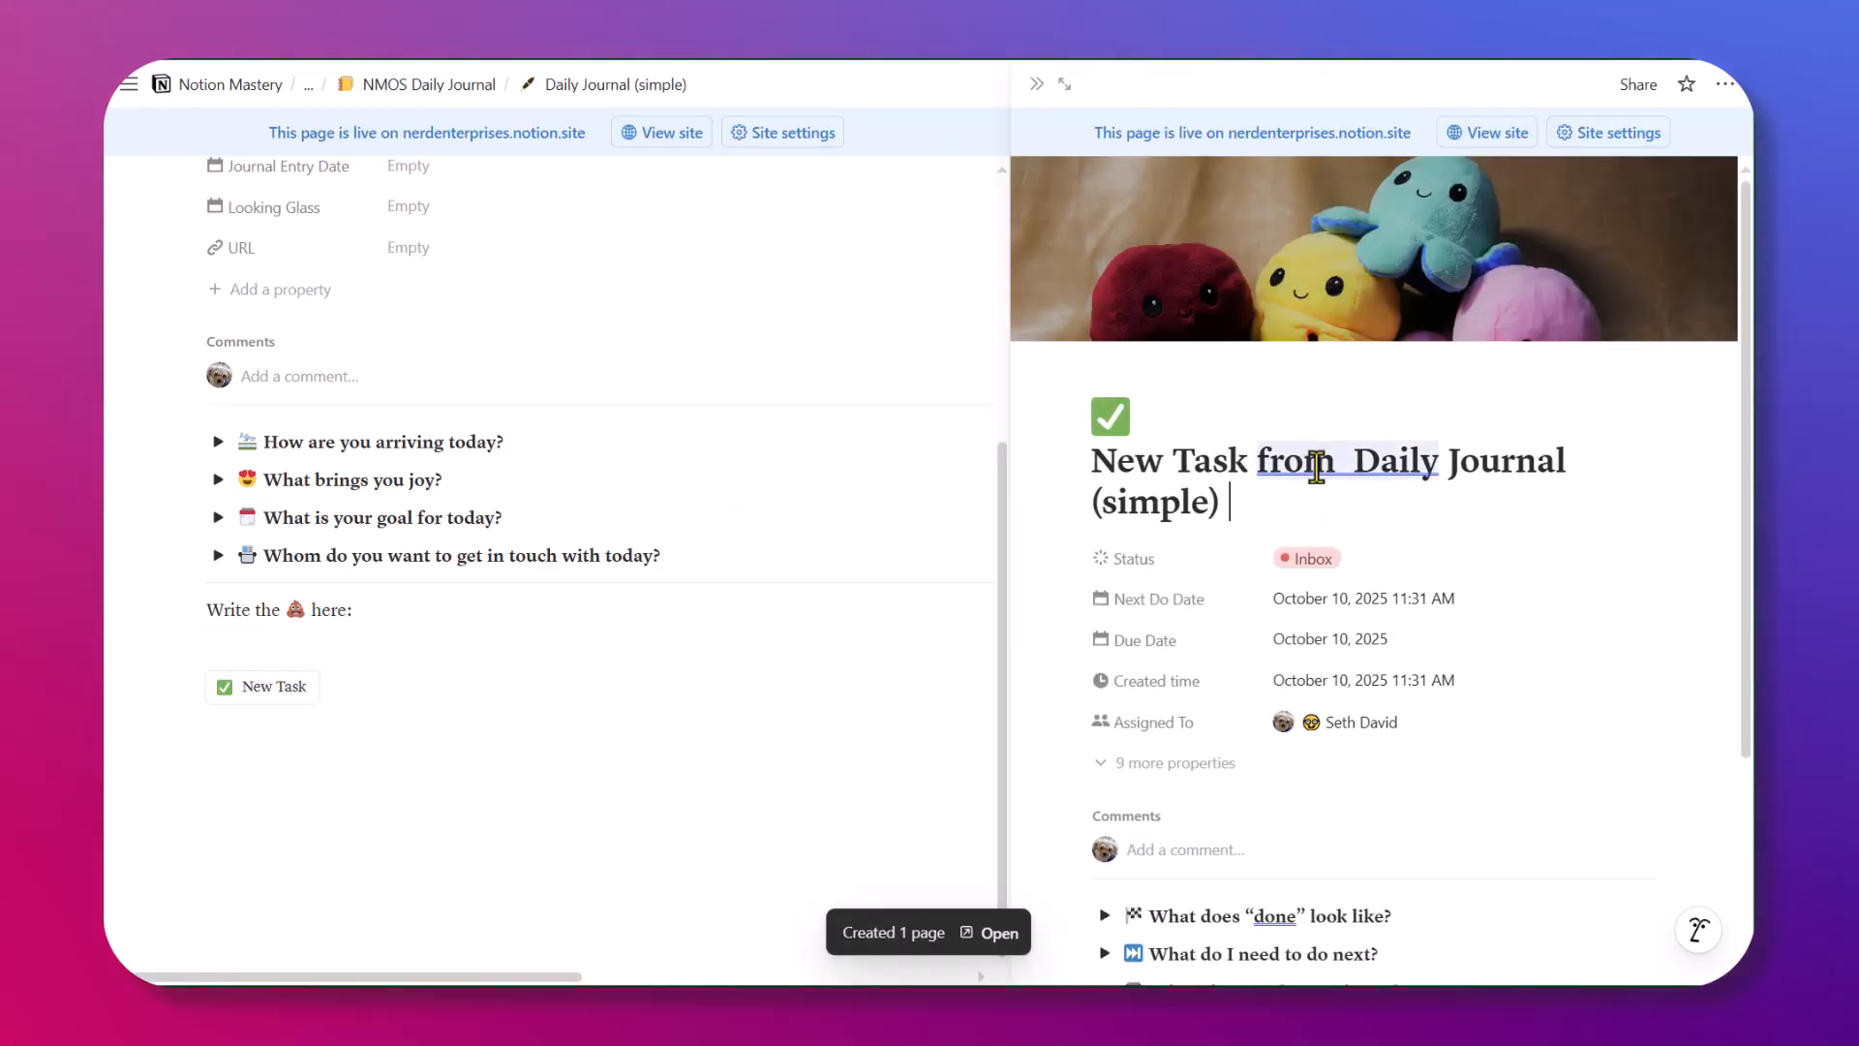
pyautogui.scroll(4, 572, 287)
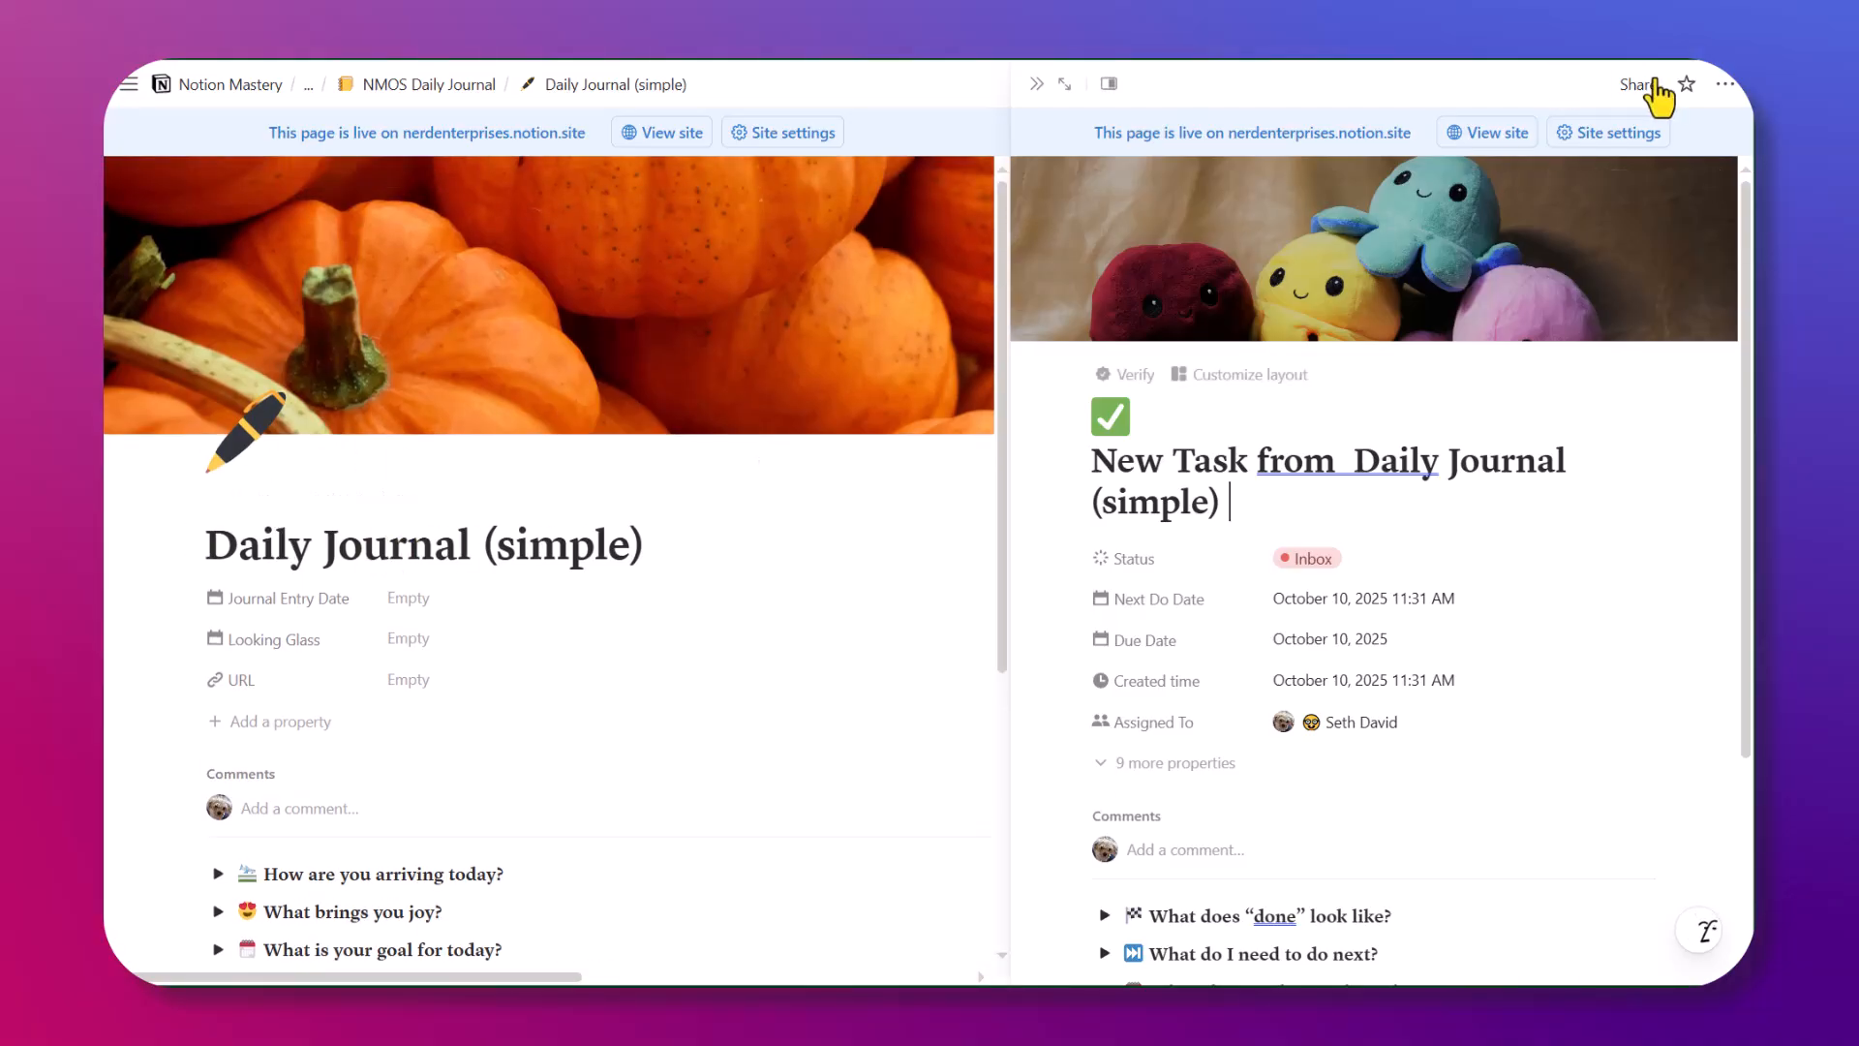
pyautogui.click(1725, 84)
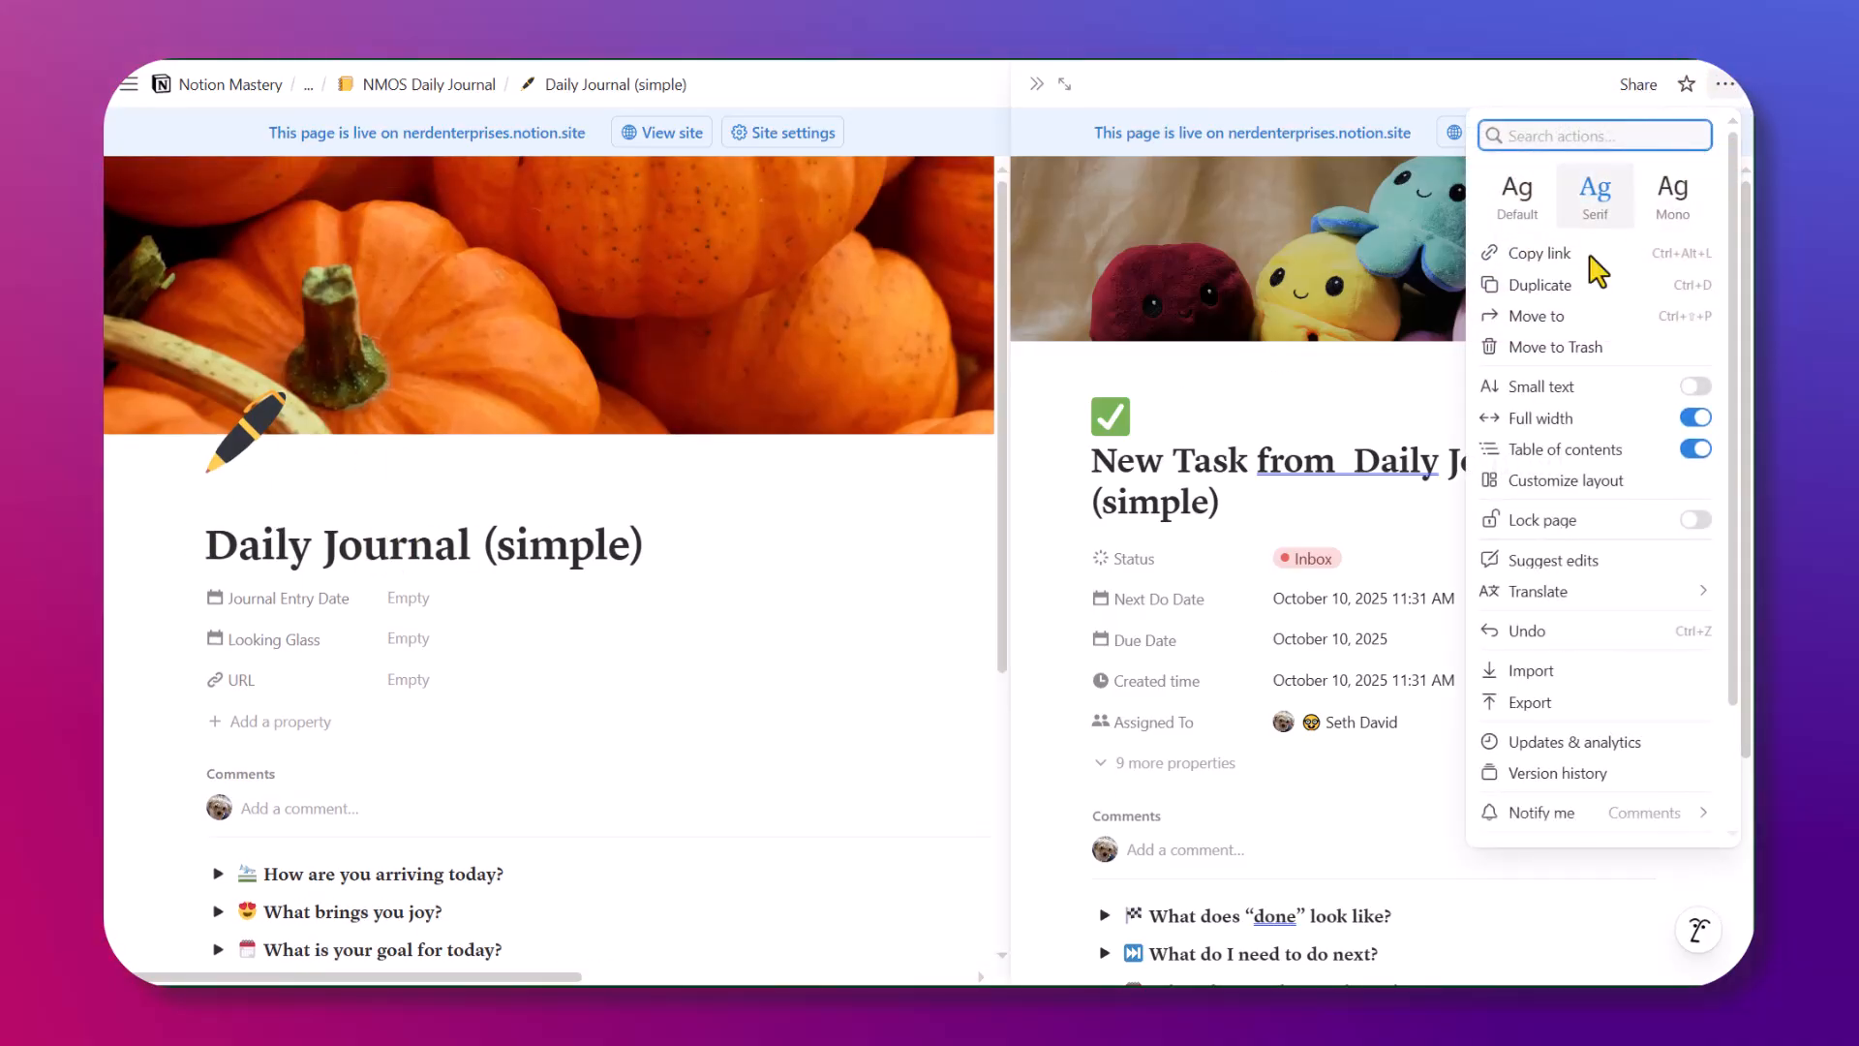
pyautogui.click(1588, 348)
# Rename the journal entry to "Daily Journal Friday October 10, 2025", replacing "(simple)" with the date
pyautogui.click(643, 534)
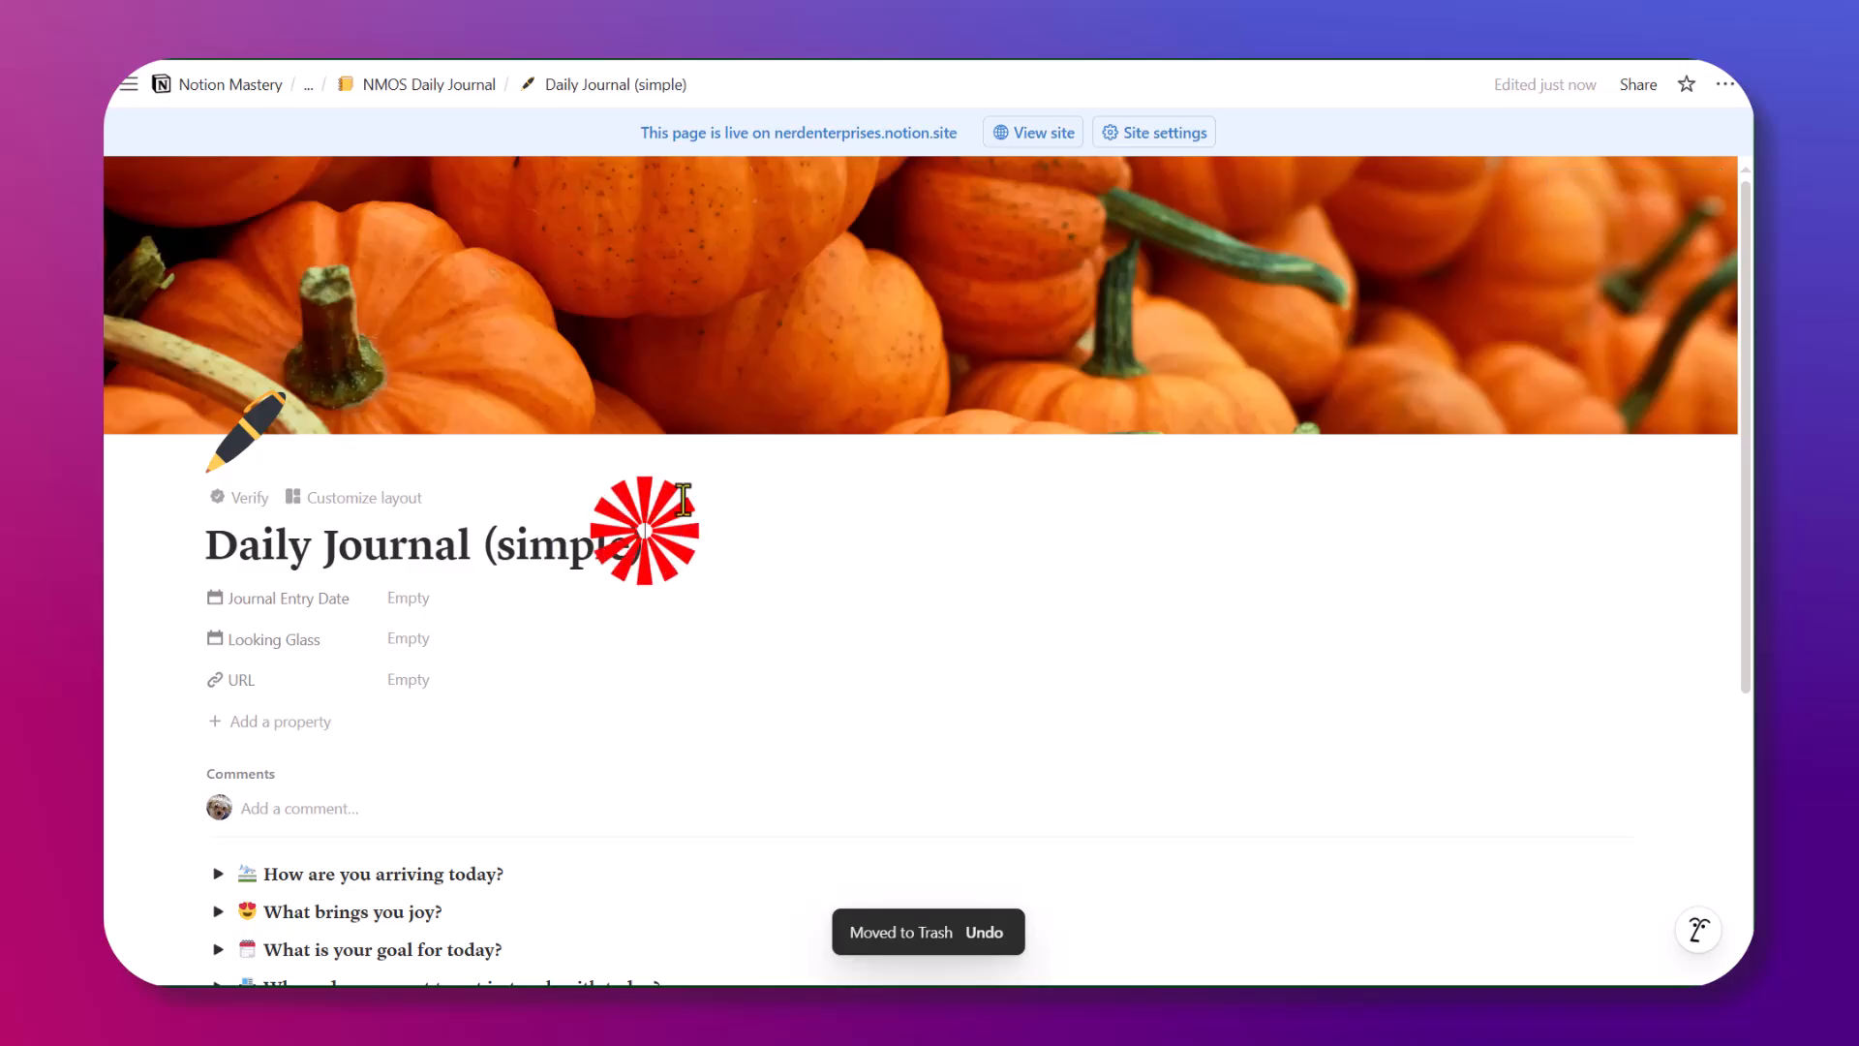
pyautogui.hotkey('ctrl', 'a')
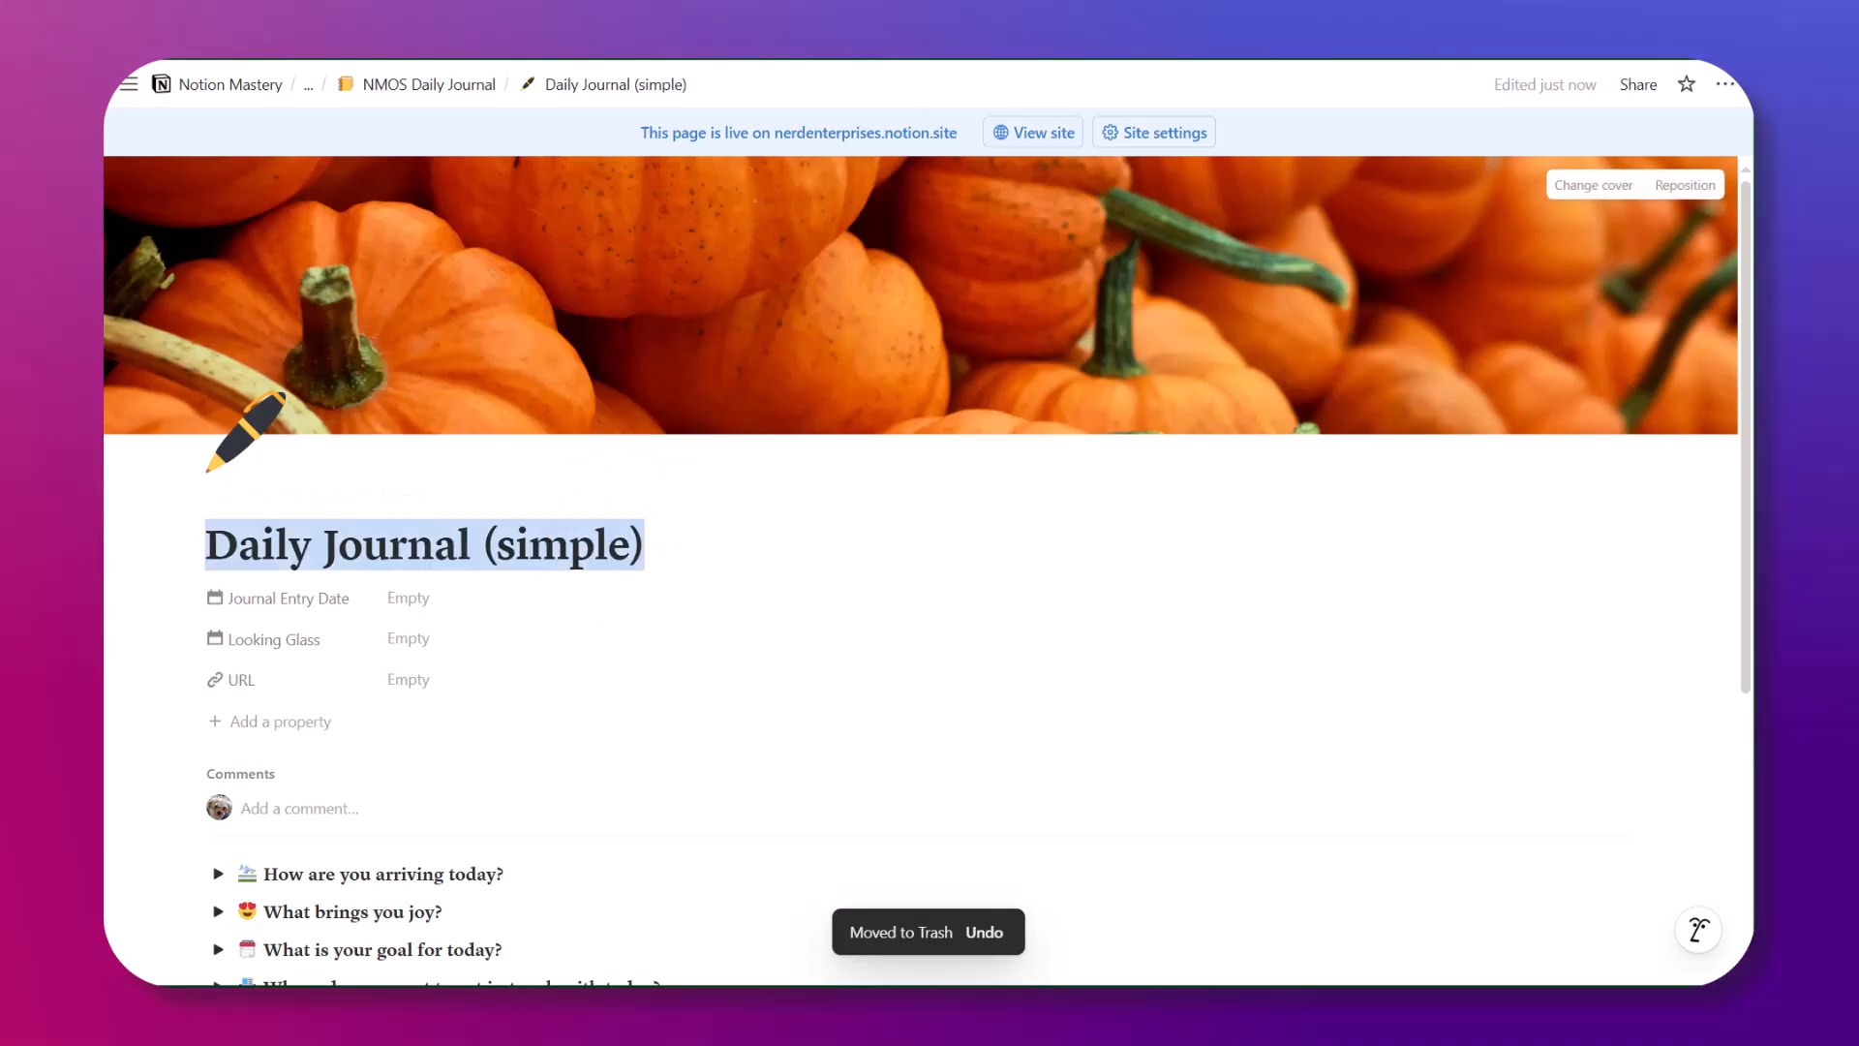
pyautogui.press('Right')
pyautogui.hotkey('ctrl', 'shift', 'Left')
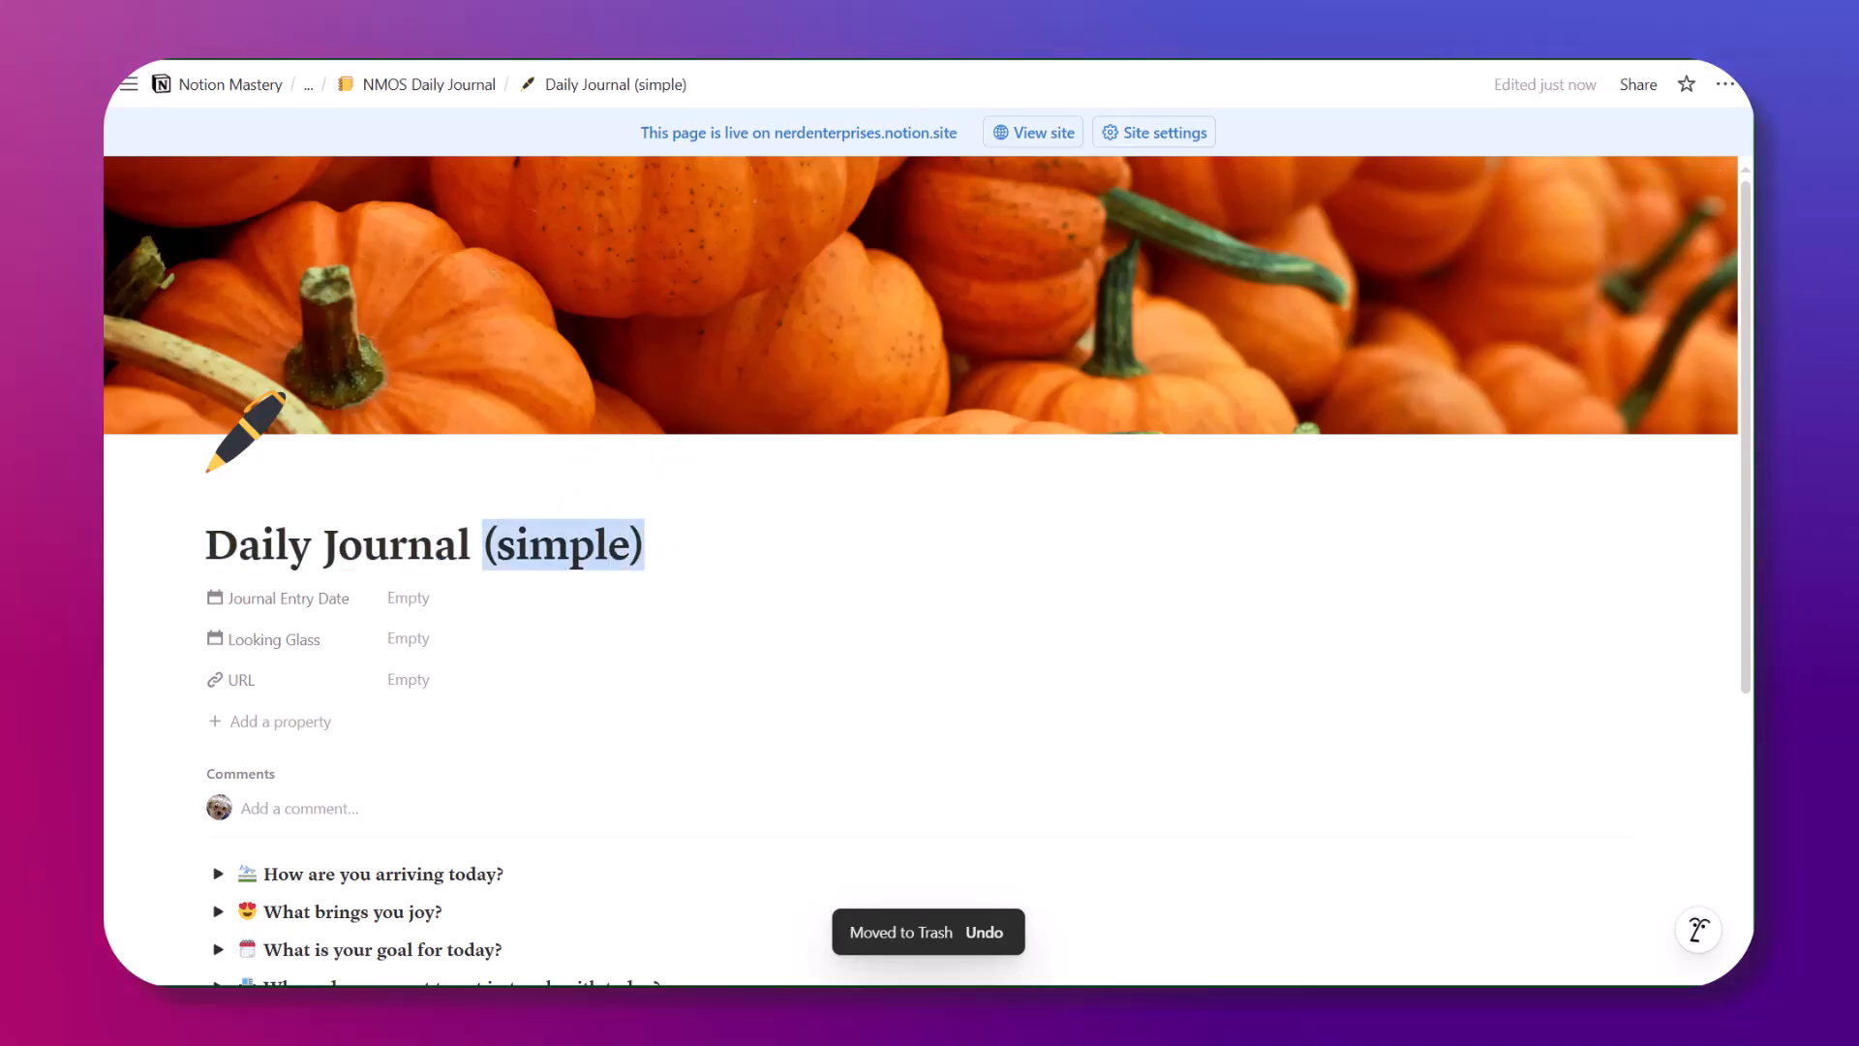
pyautogui.write('Friday ')
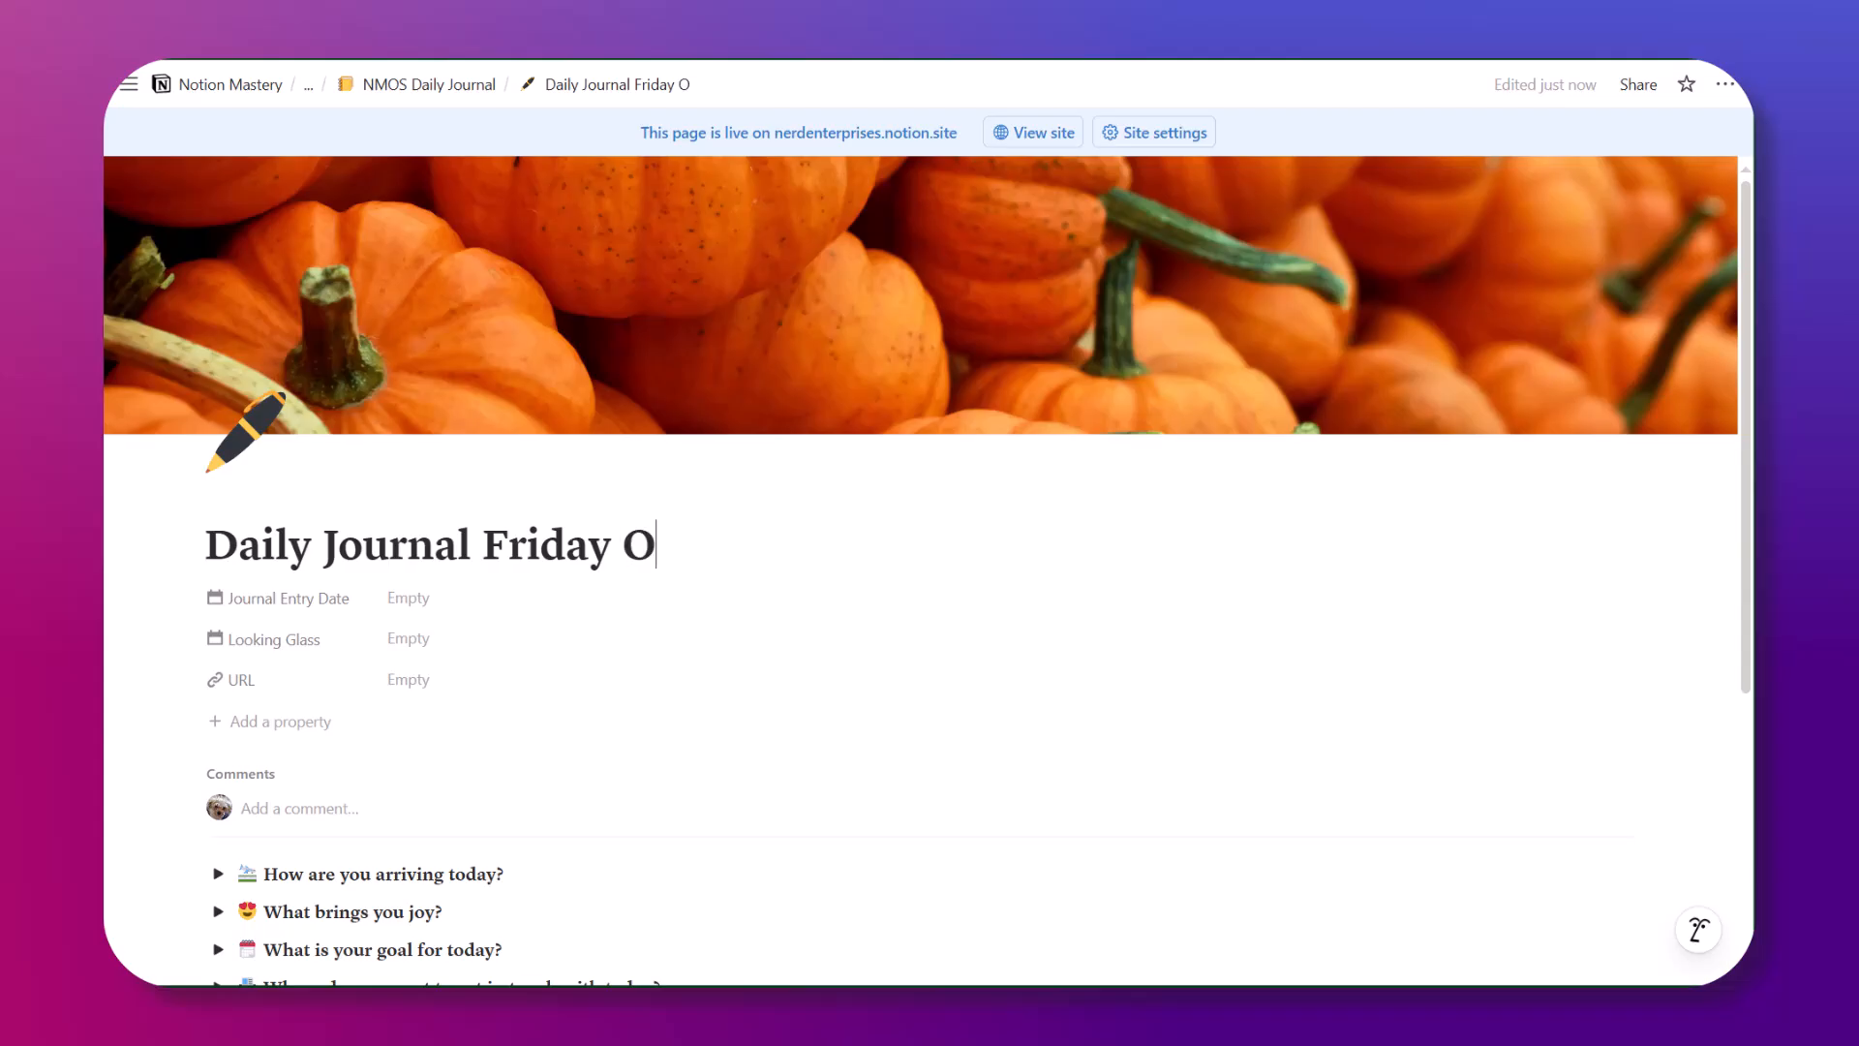
pyautogui.write('October 10, 2025')
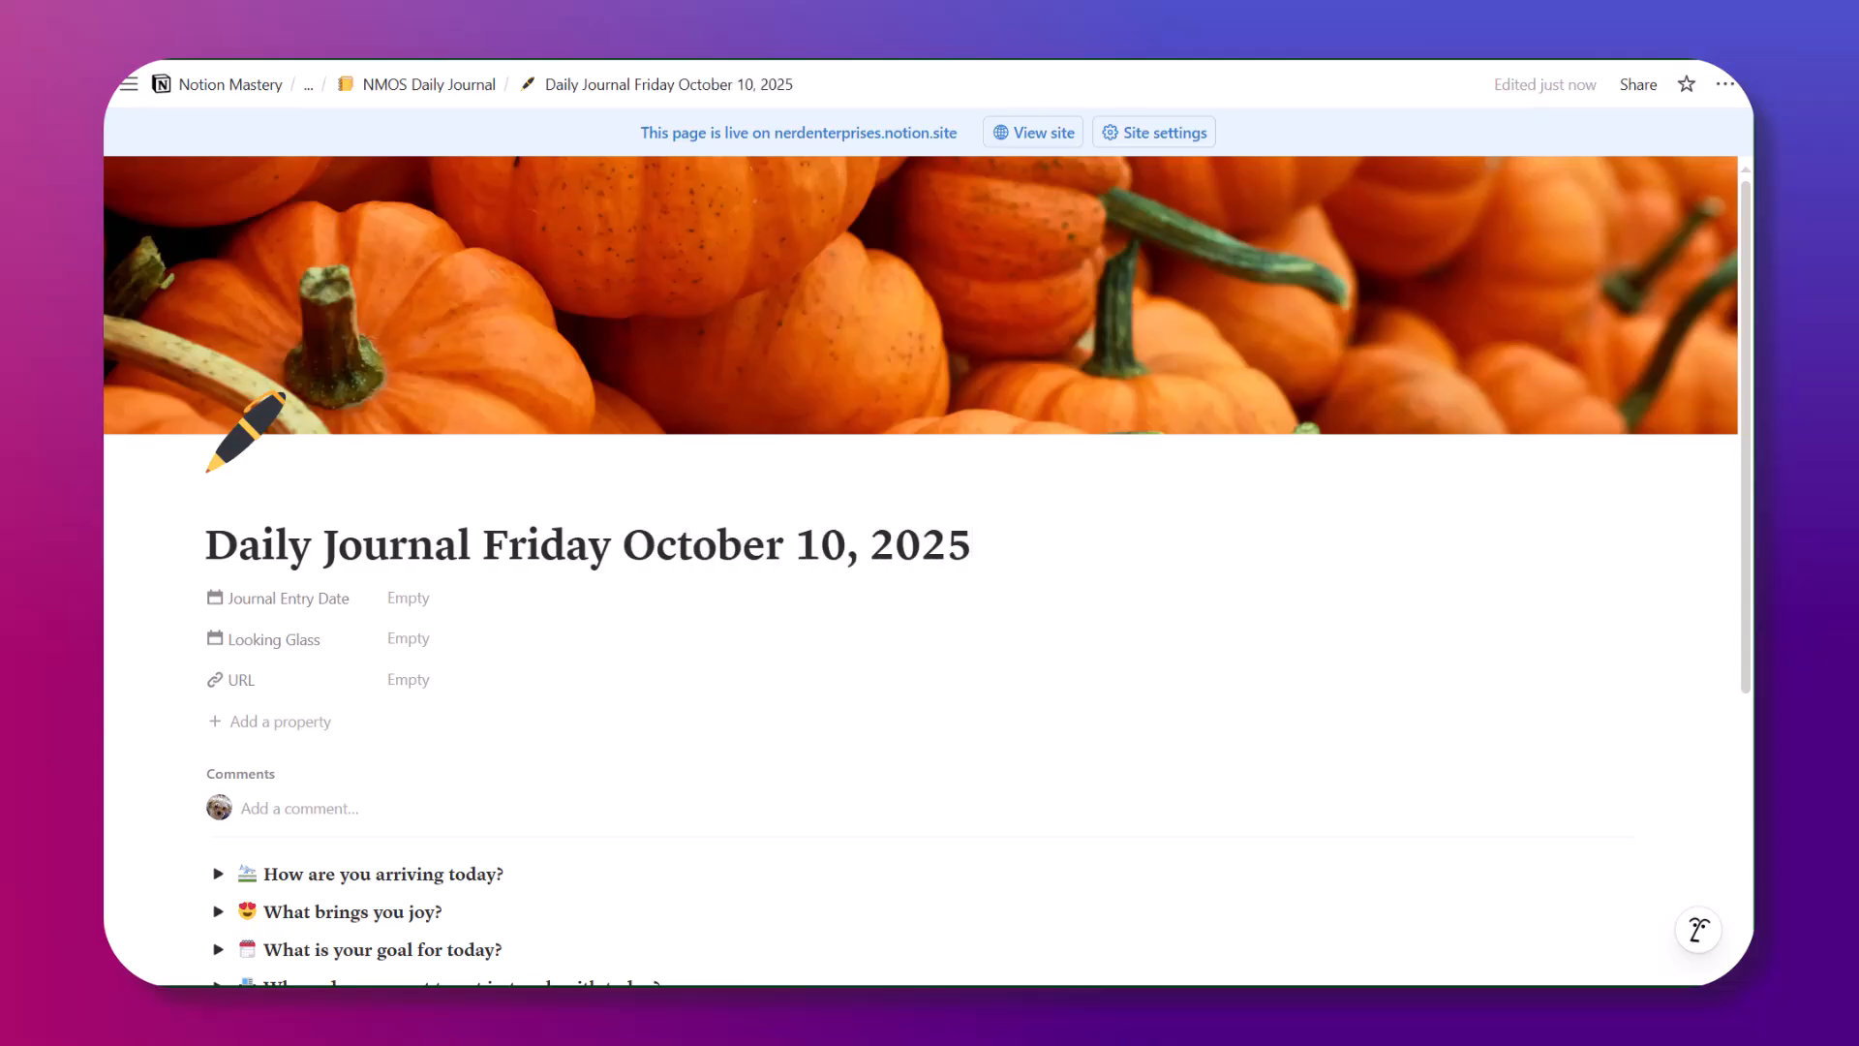
# Set the entry's Journal Entry Date to 10/10/2025
pyautogui.click(401, 595)
pyautogui.click(581, 243)
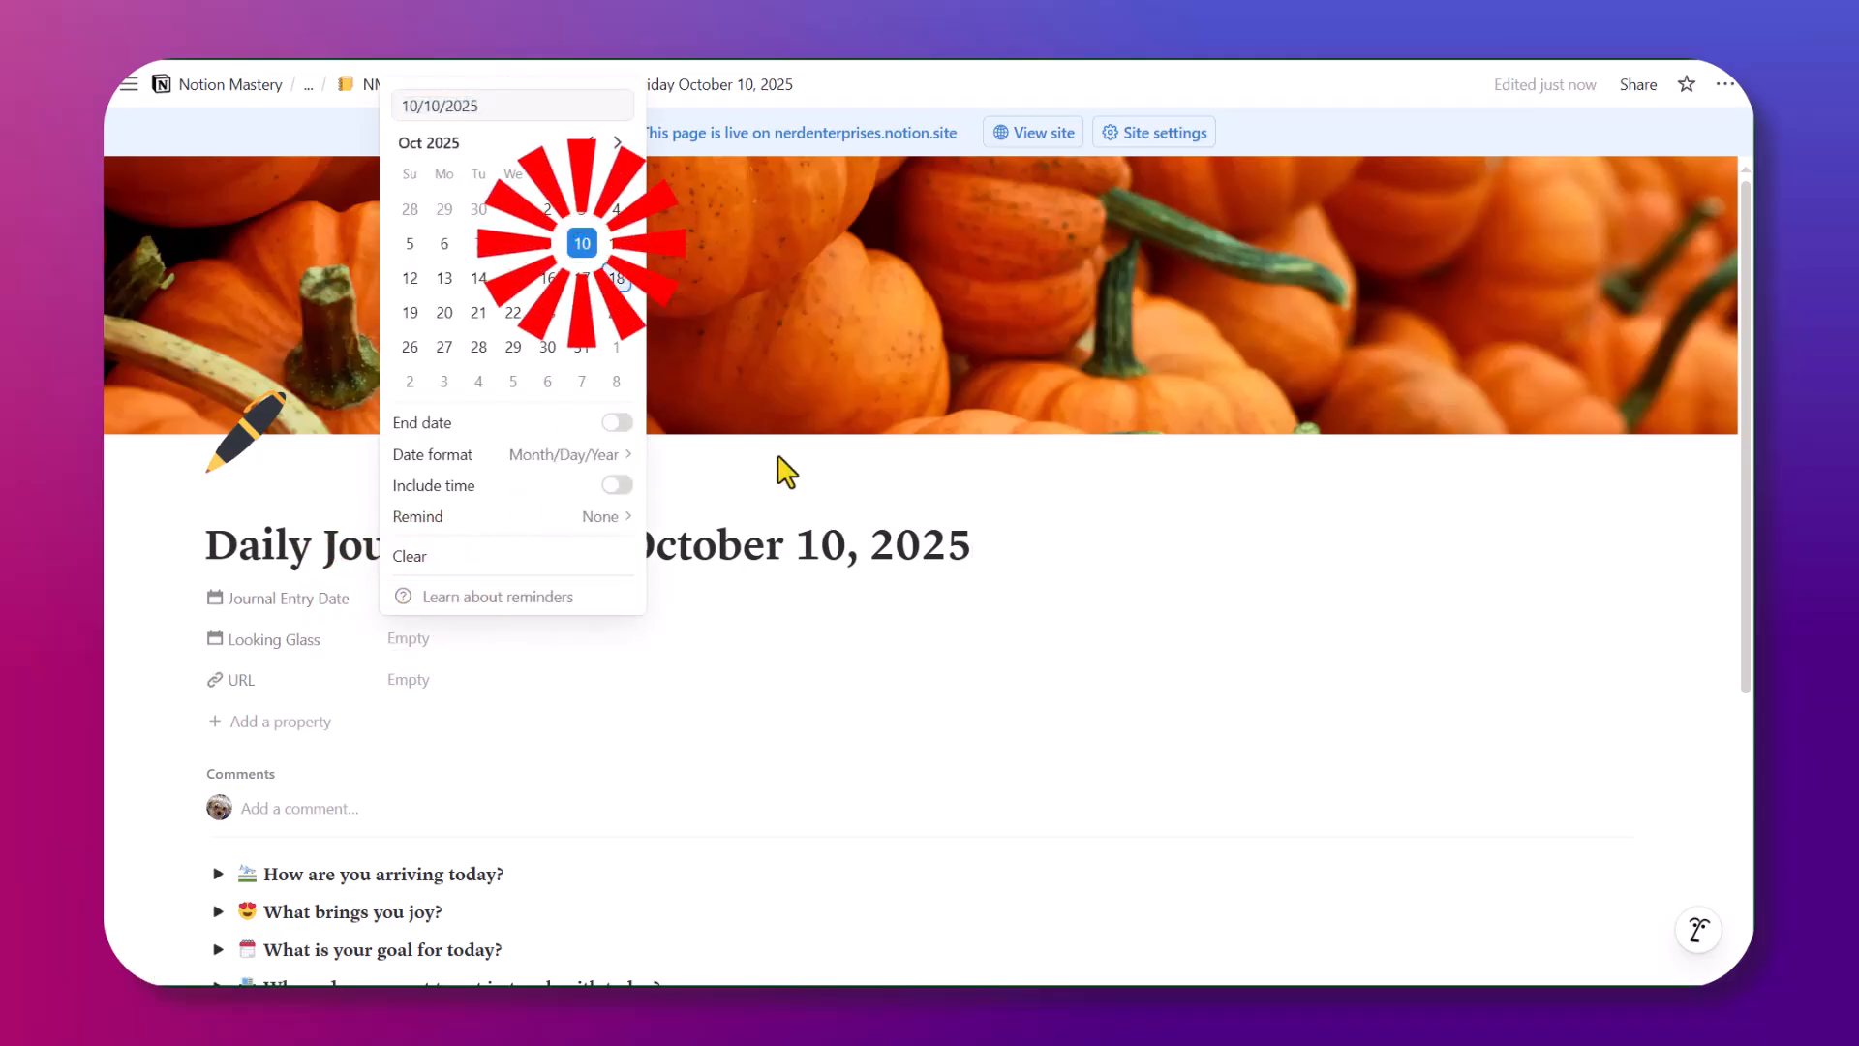
pyautogui.click(842, 603)
# Set the Looking Glass date to 10/10/2026 at 7:00 AM with a reminder at the time of the event
pyautogui.click(415, 642)
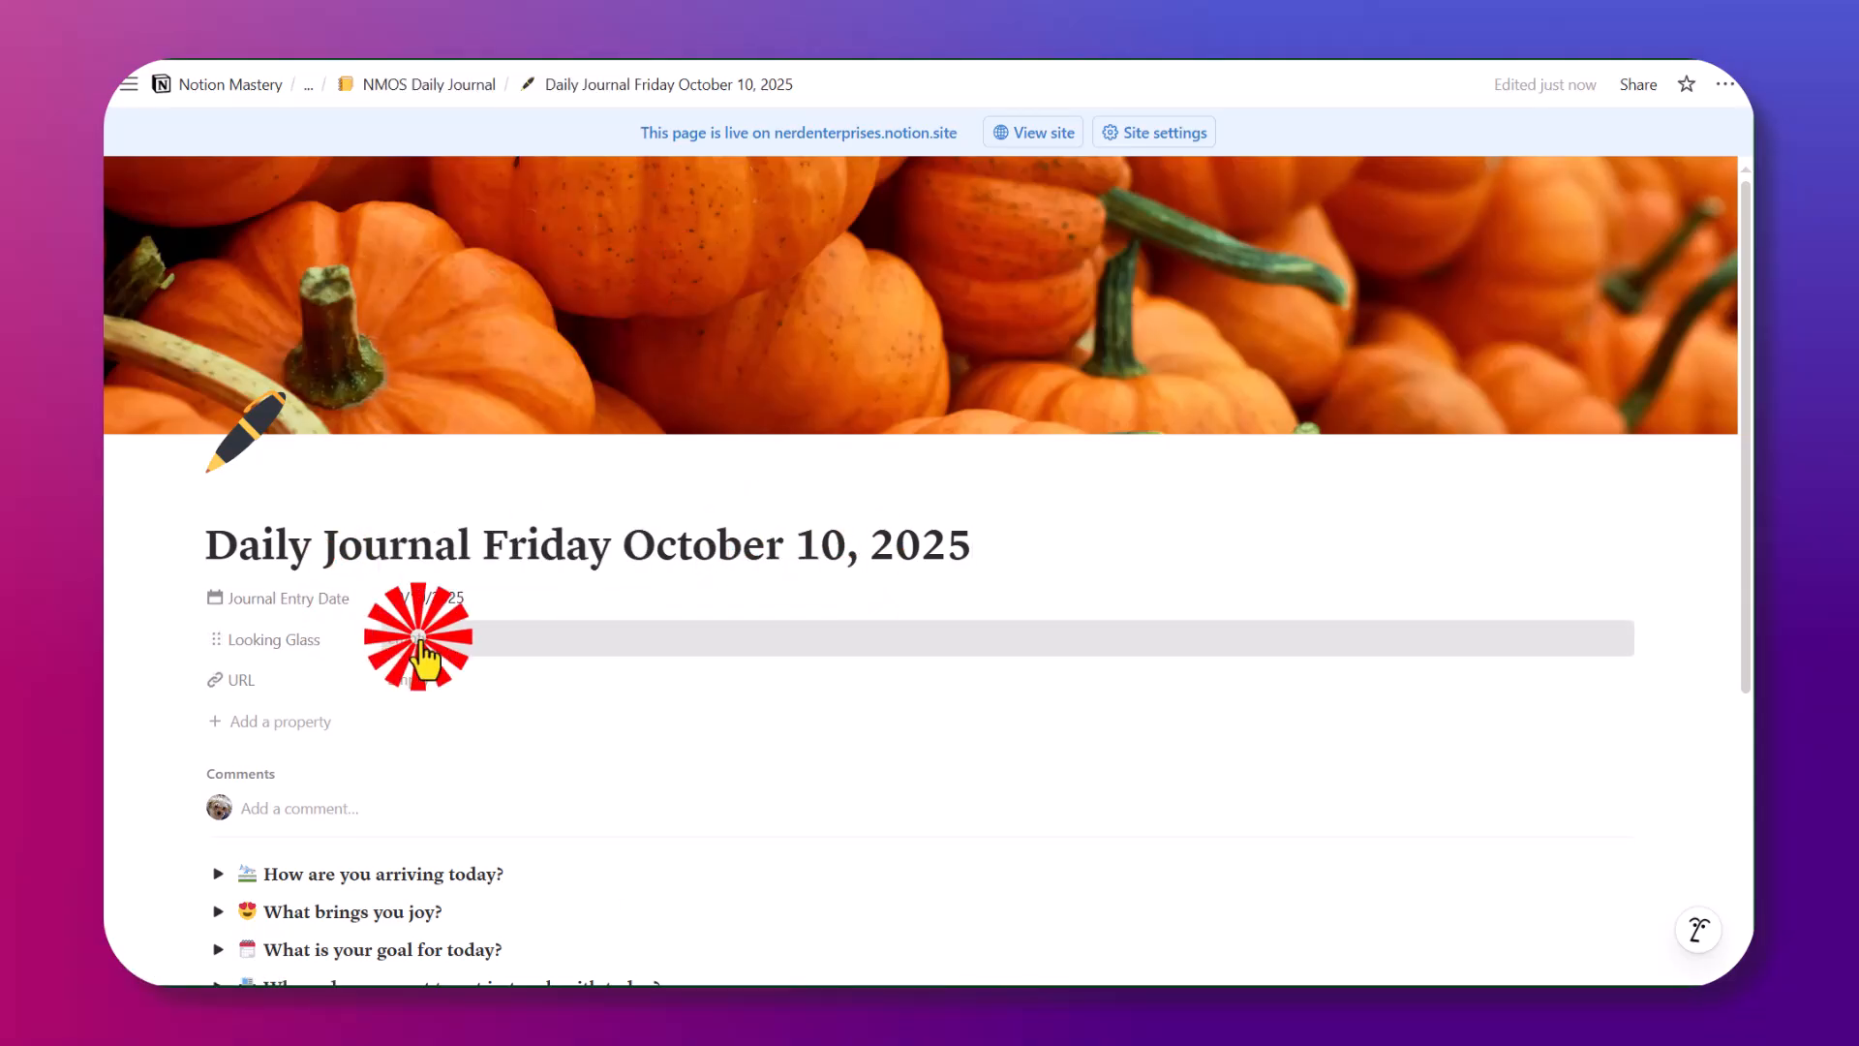
pyautogui.click(582, 285)
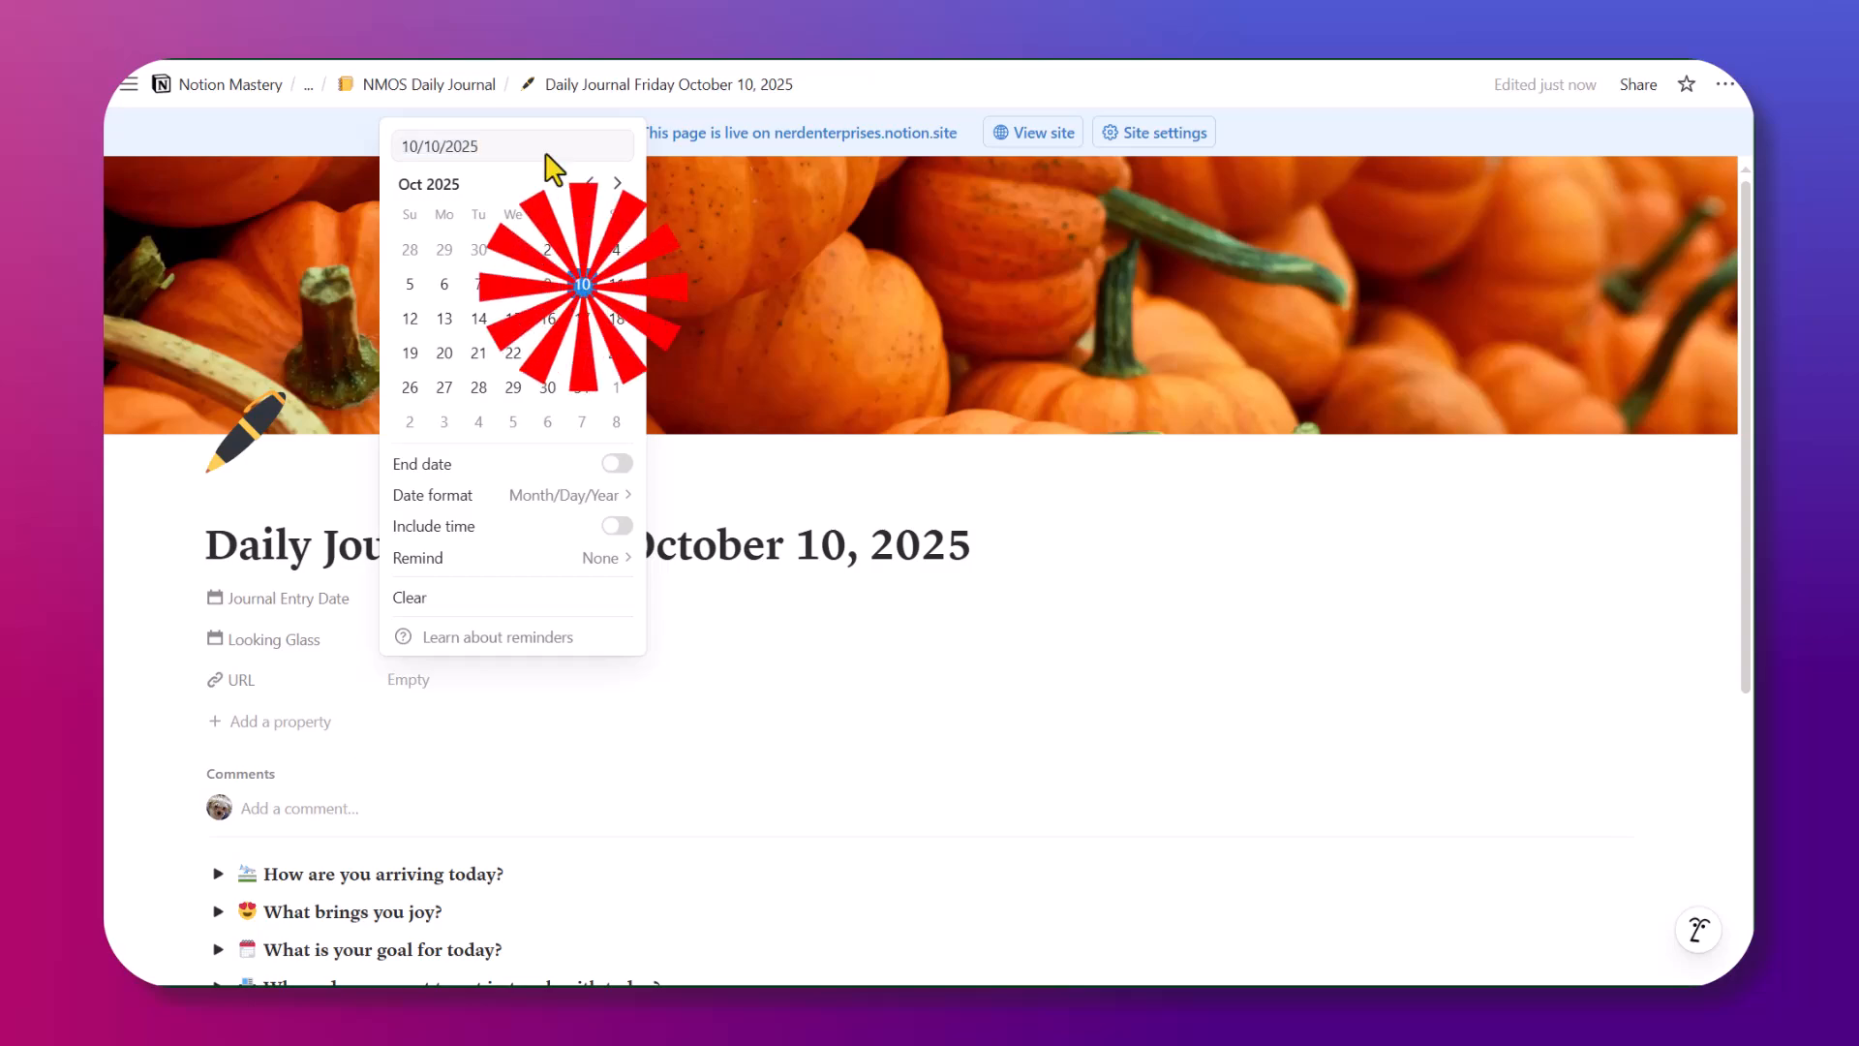
pyautogui.click(604, 566)
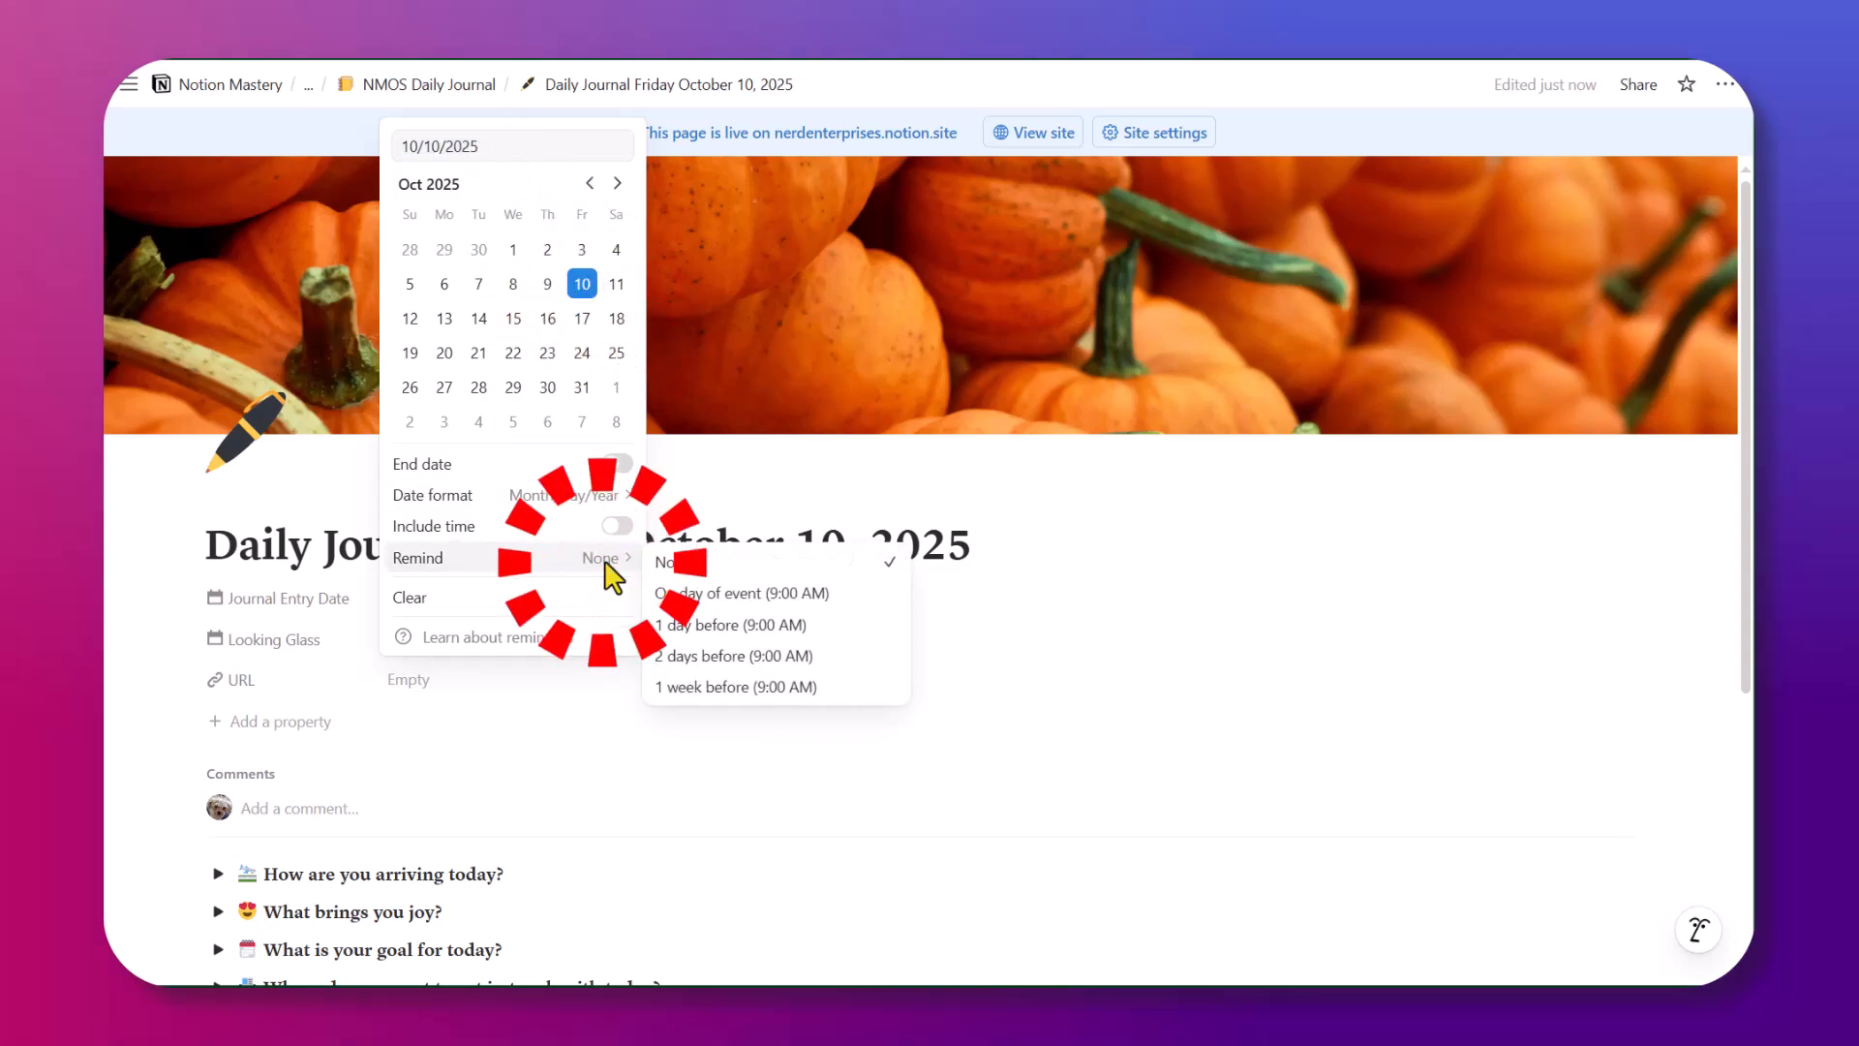
pyautogui.click(705, 592)
pyautogui.click(614, 526)
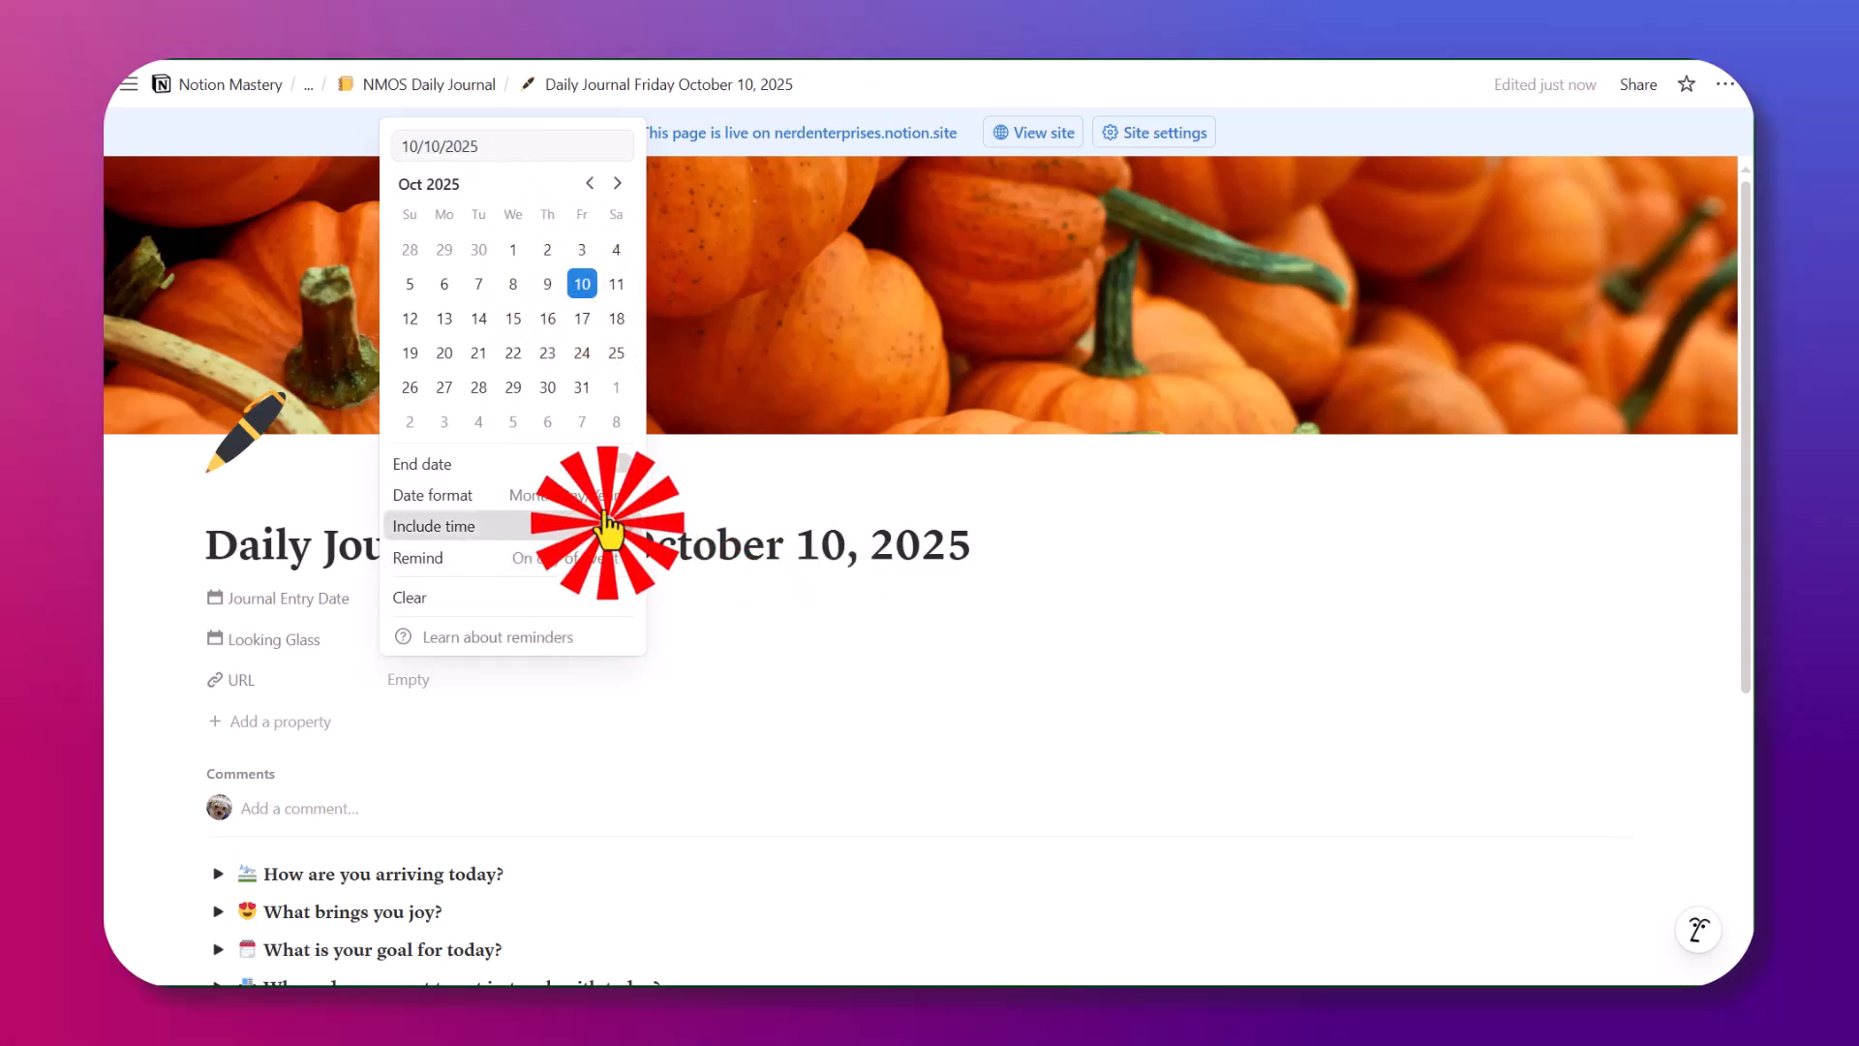
pyautogui.click(461, 101)
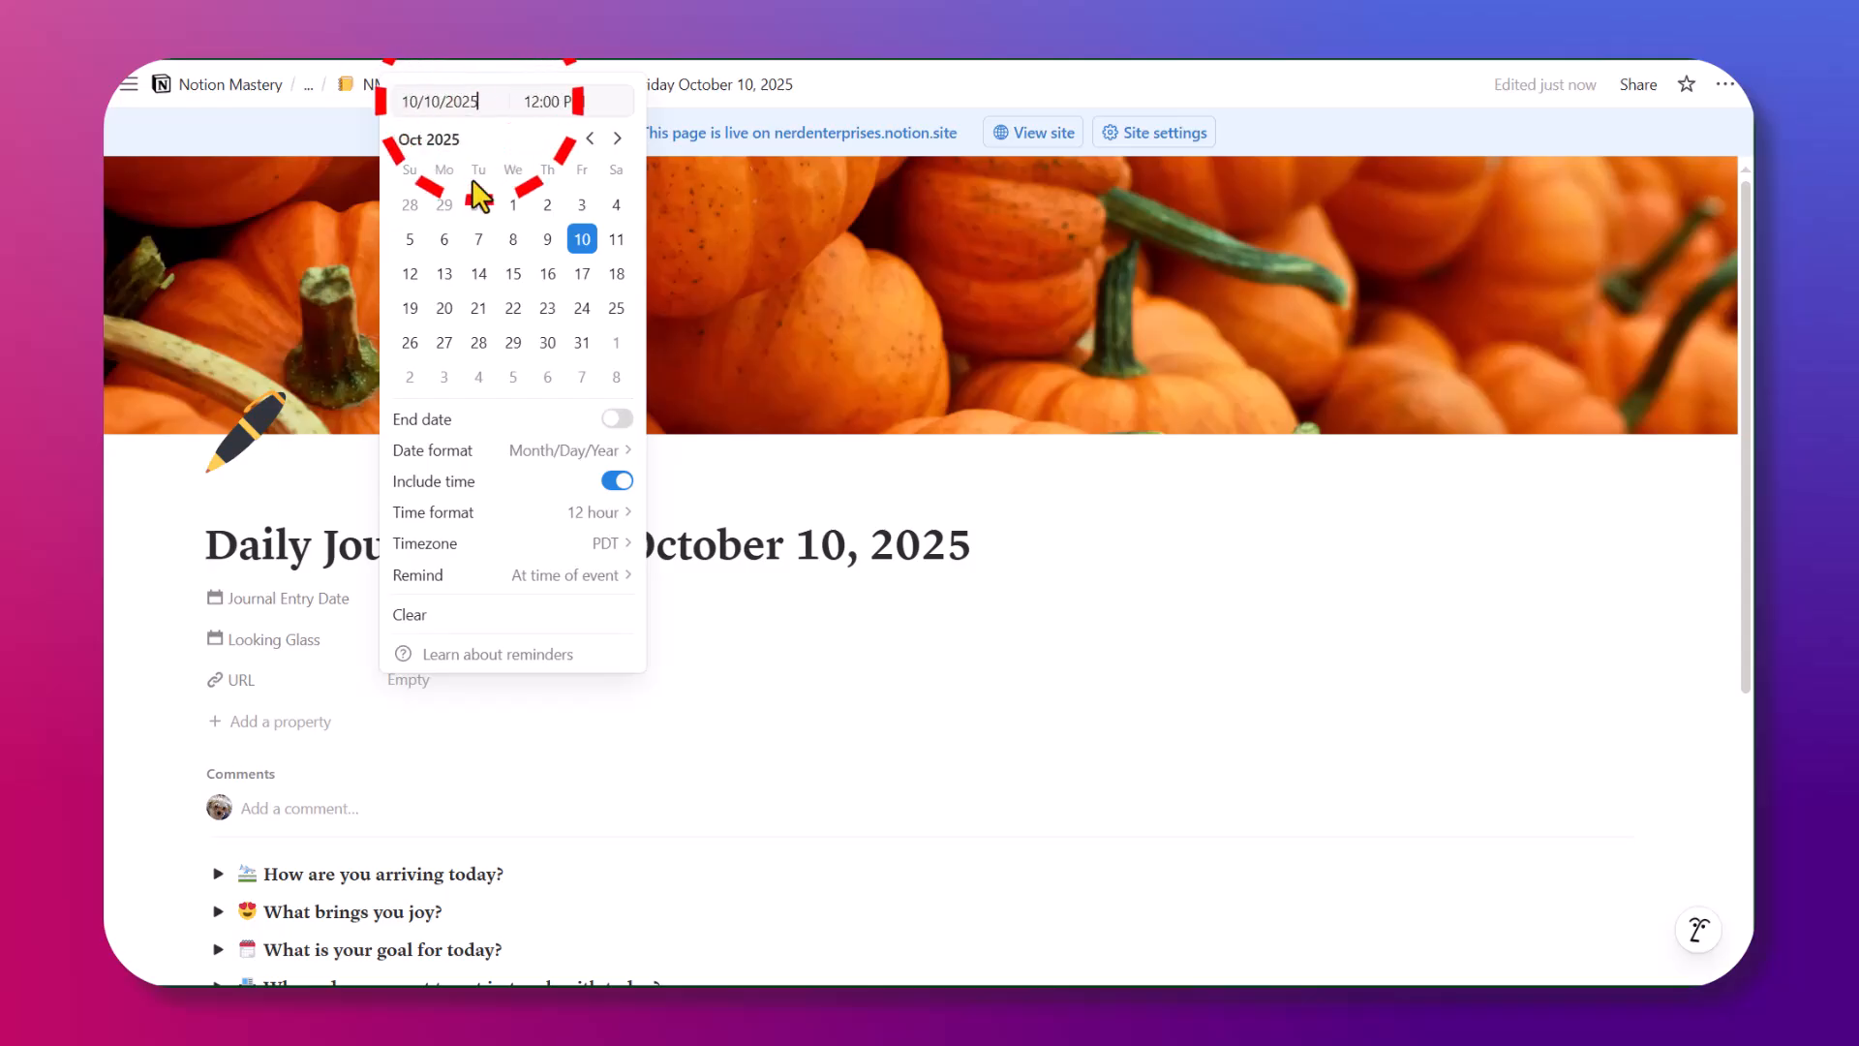
pyautogui.press('Tab')
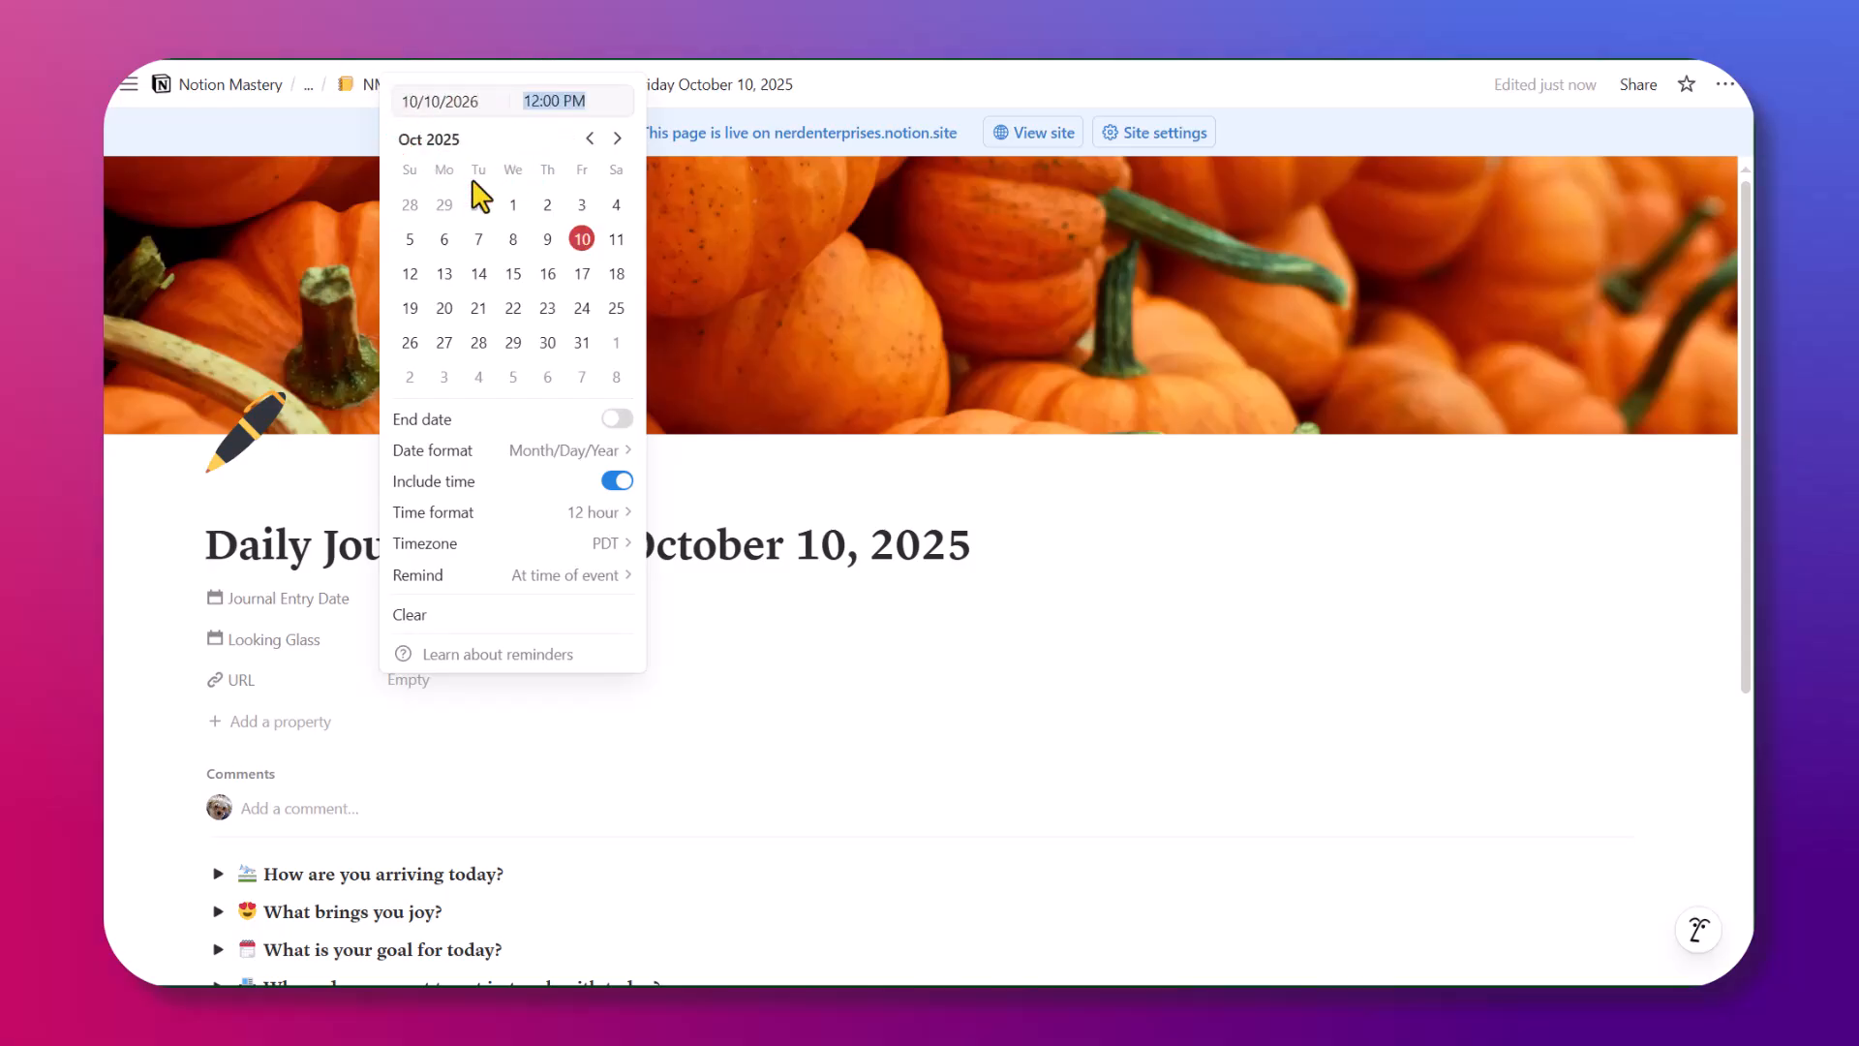
pyautogui.press('Return')
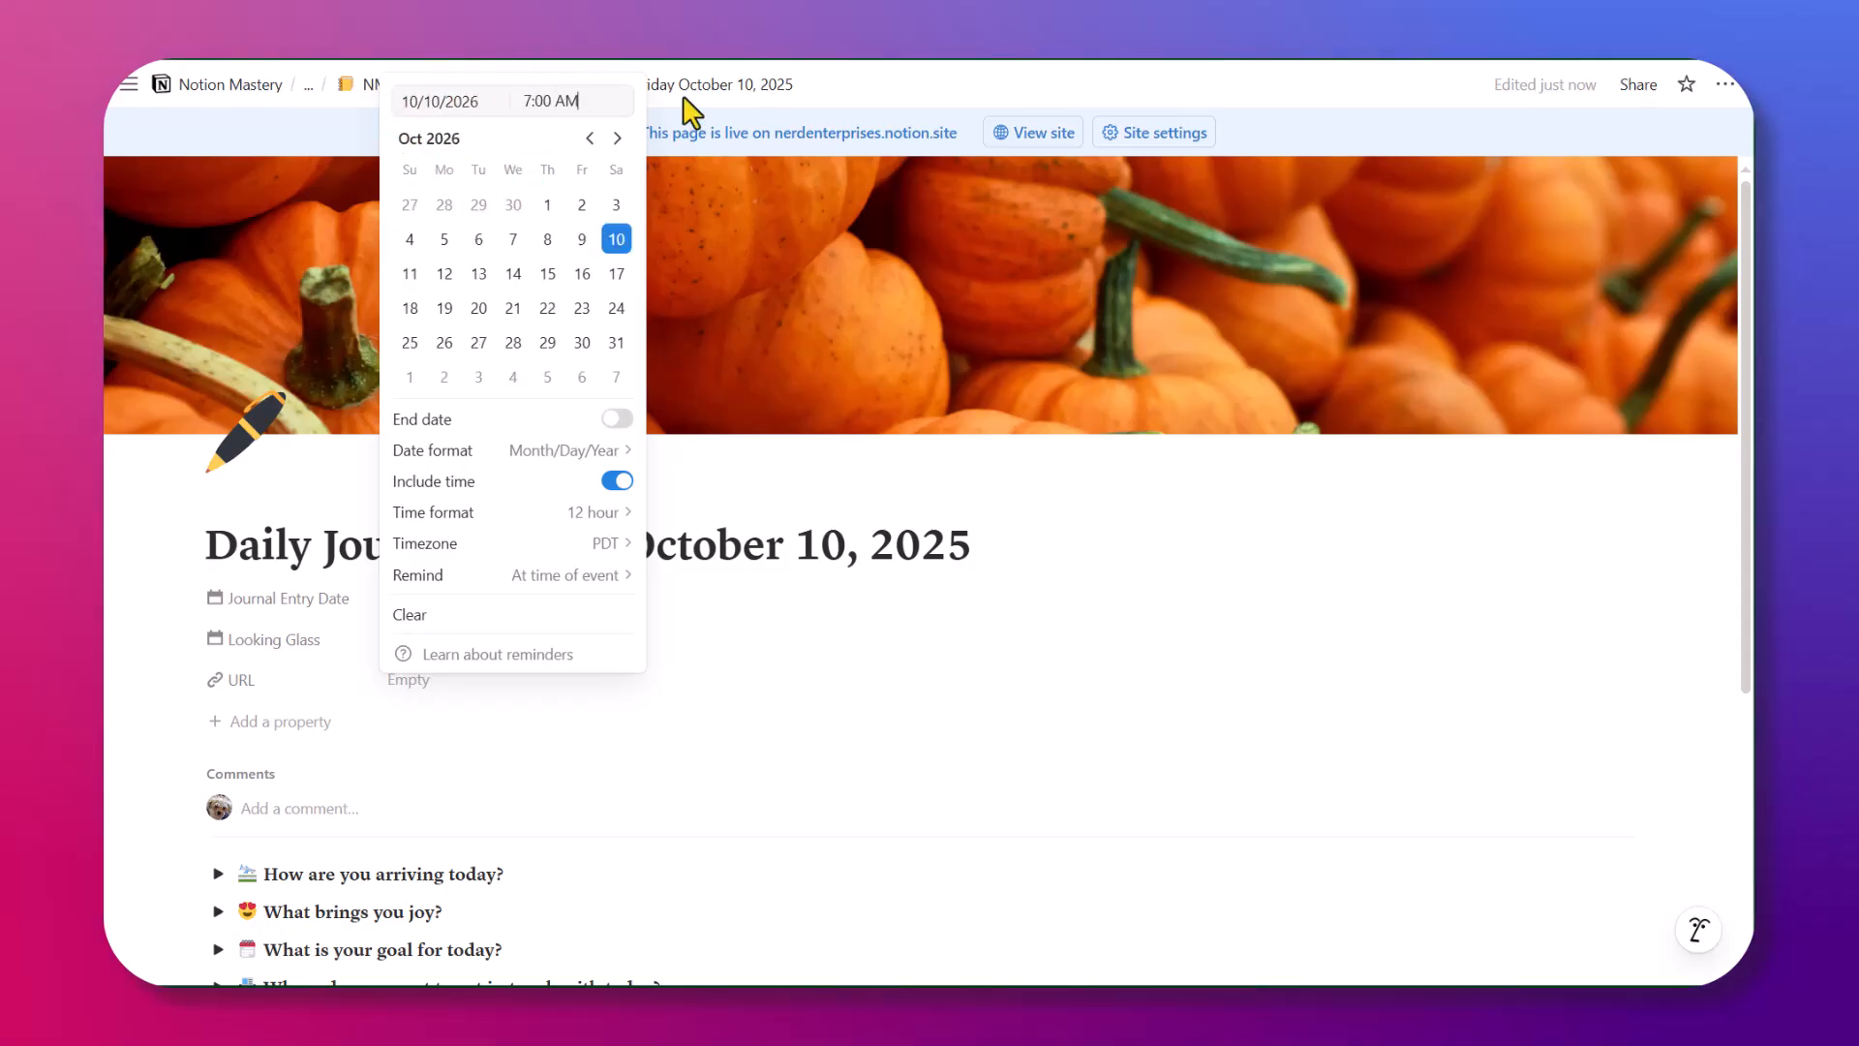
pyautogui.click(799, 550)
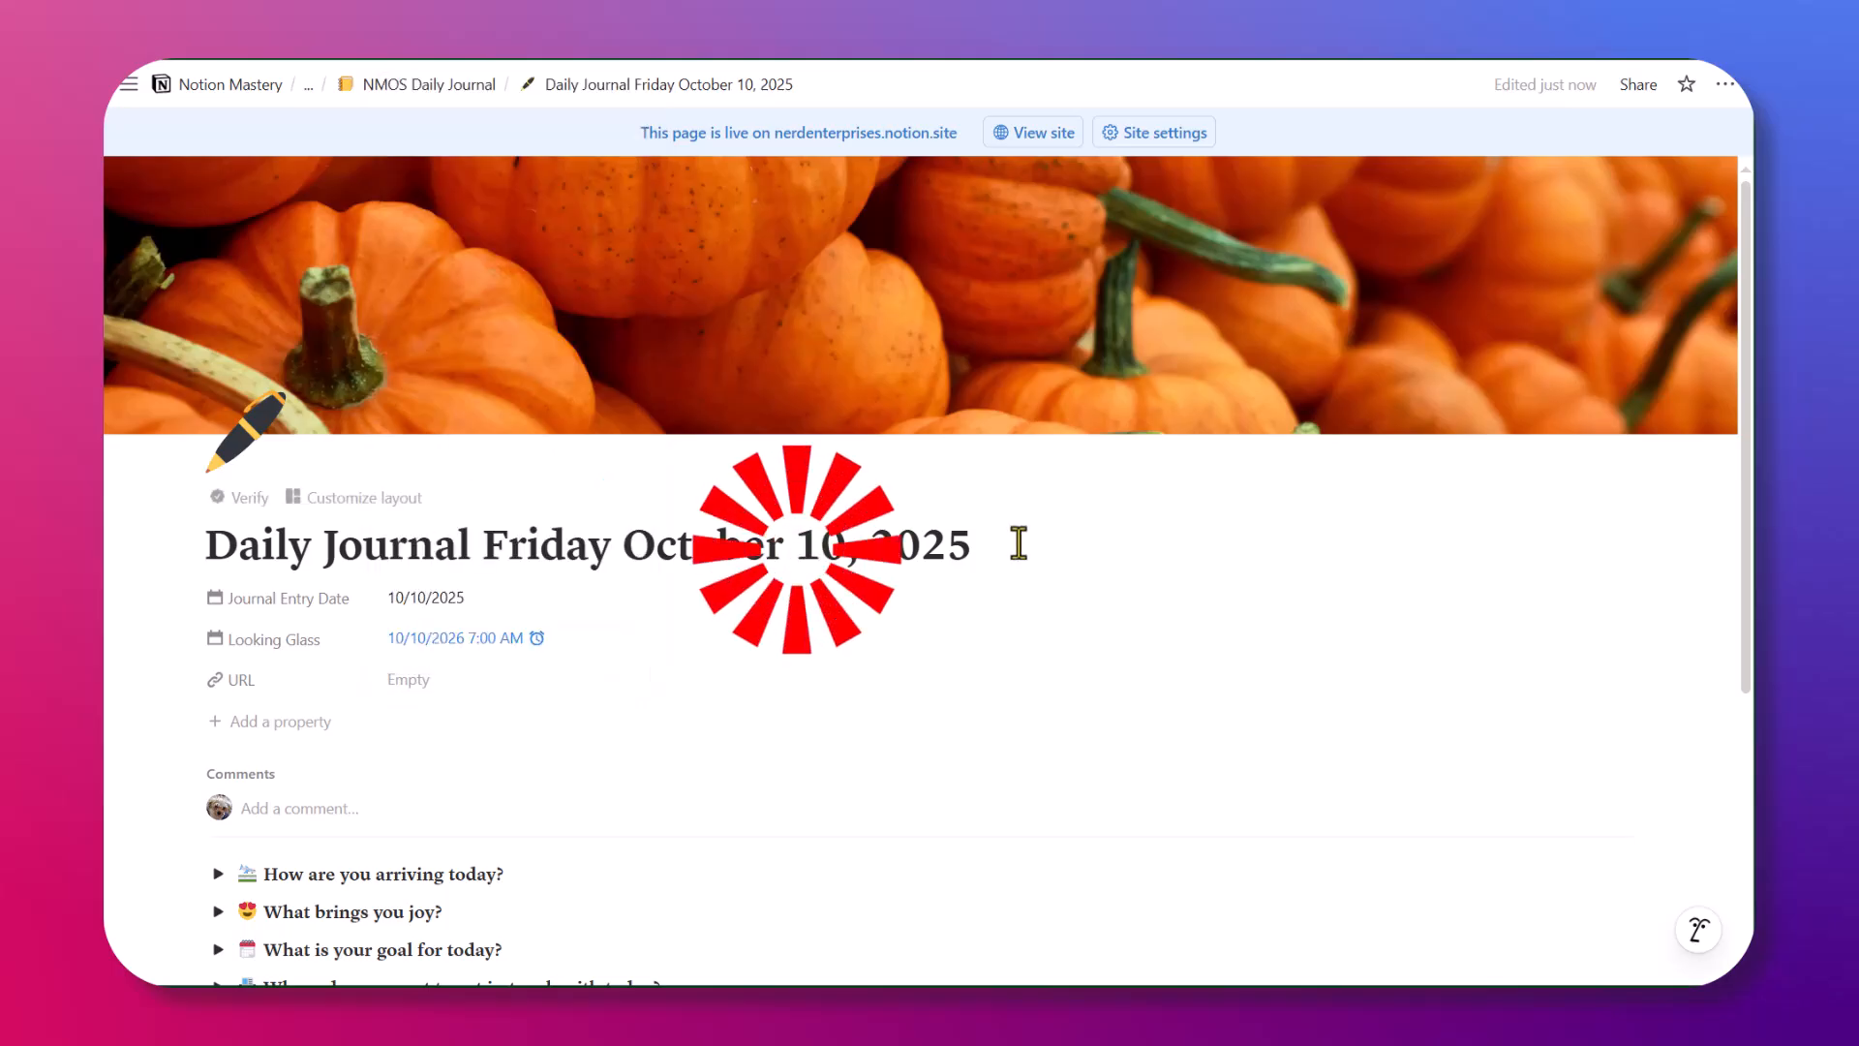
# Create a task with the dated entry's New Task button and remove the extra space before "Daily" in its title
pyautogui.click(1019, 540)
pyautogui.scroll(-2, 1060, 455)
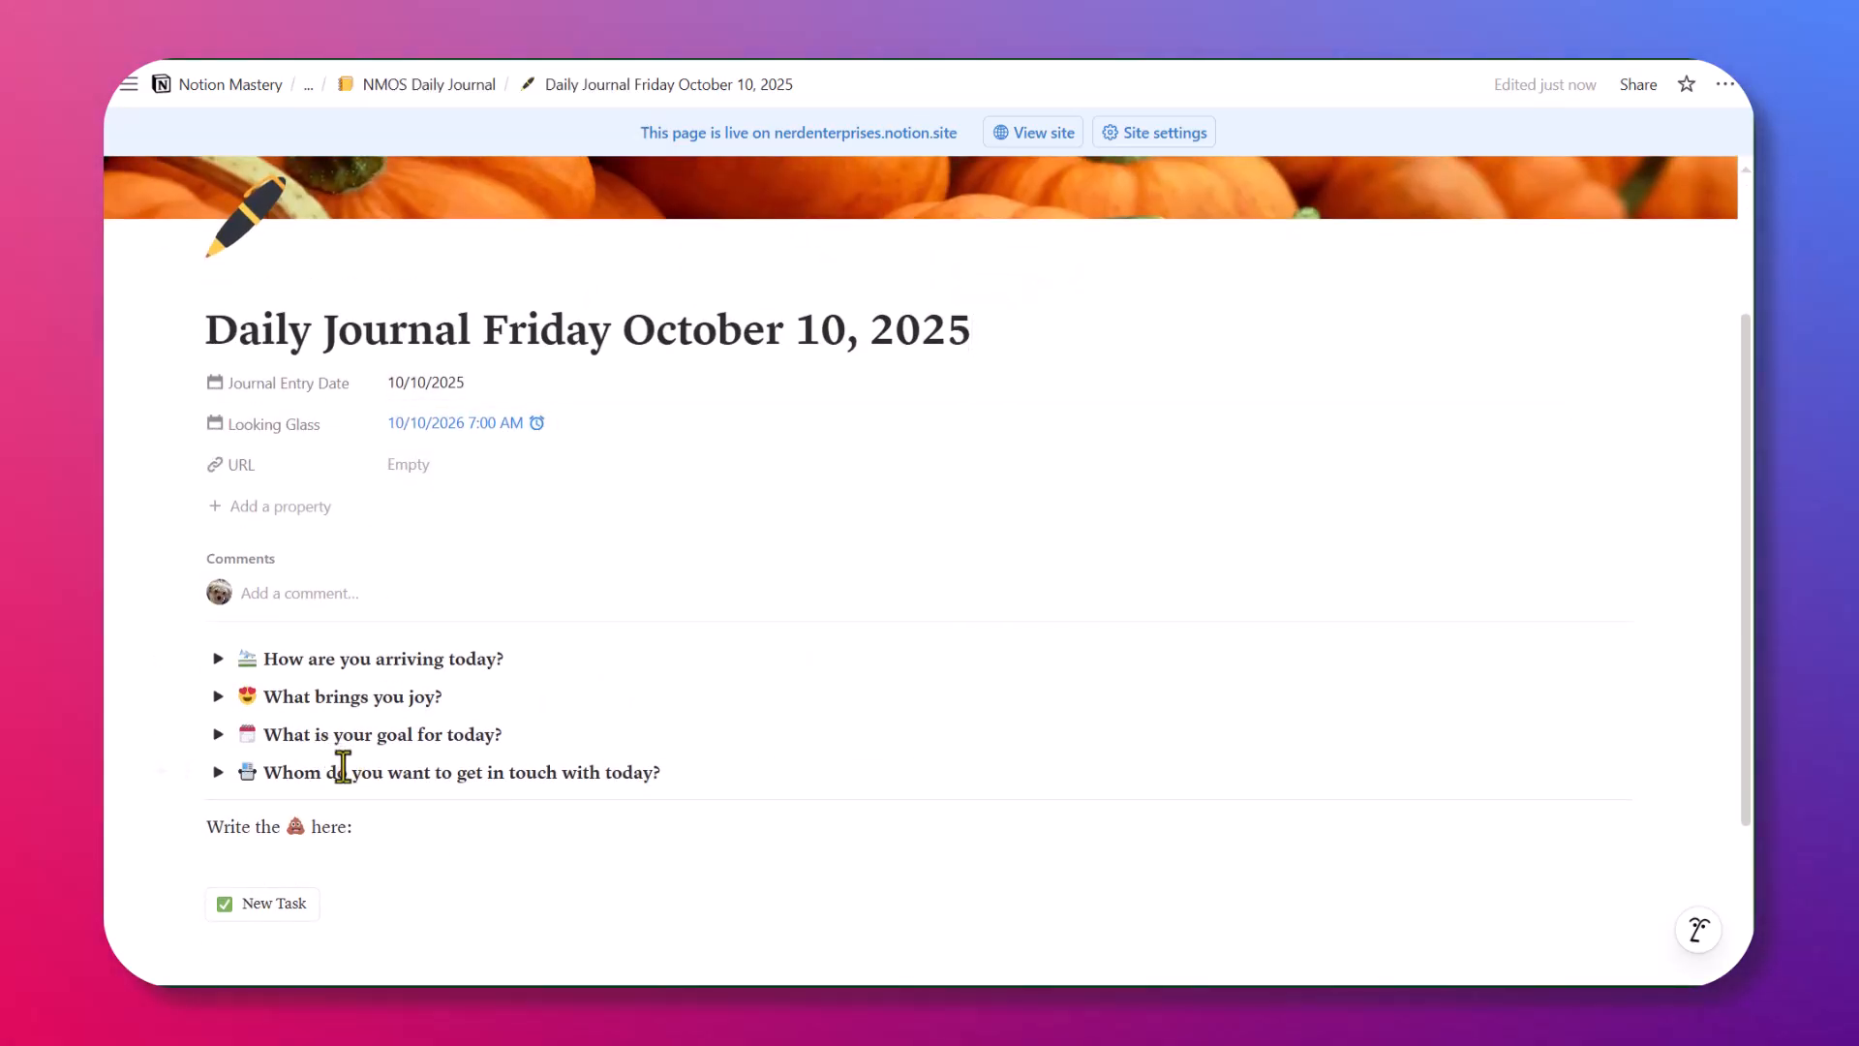
pyautogui.click(362, 829)
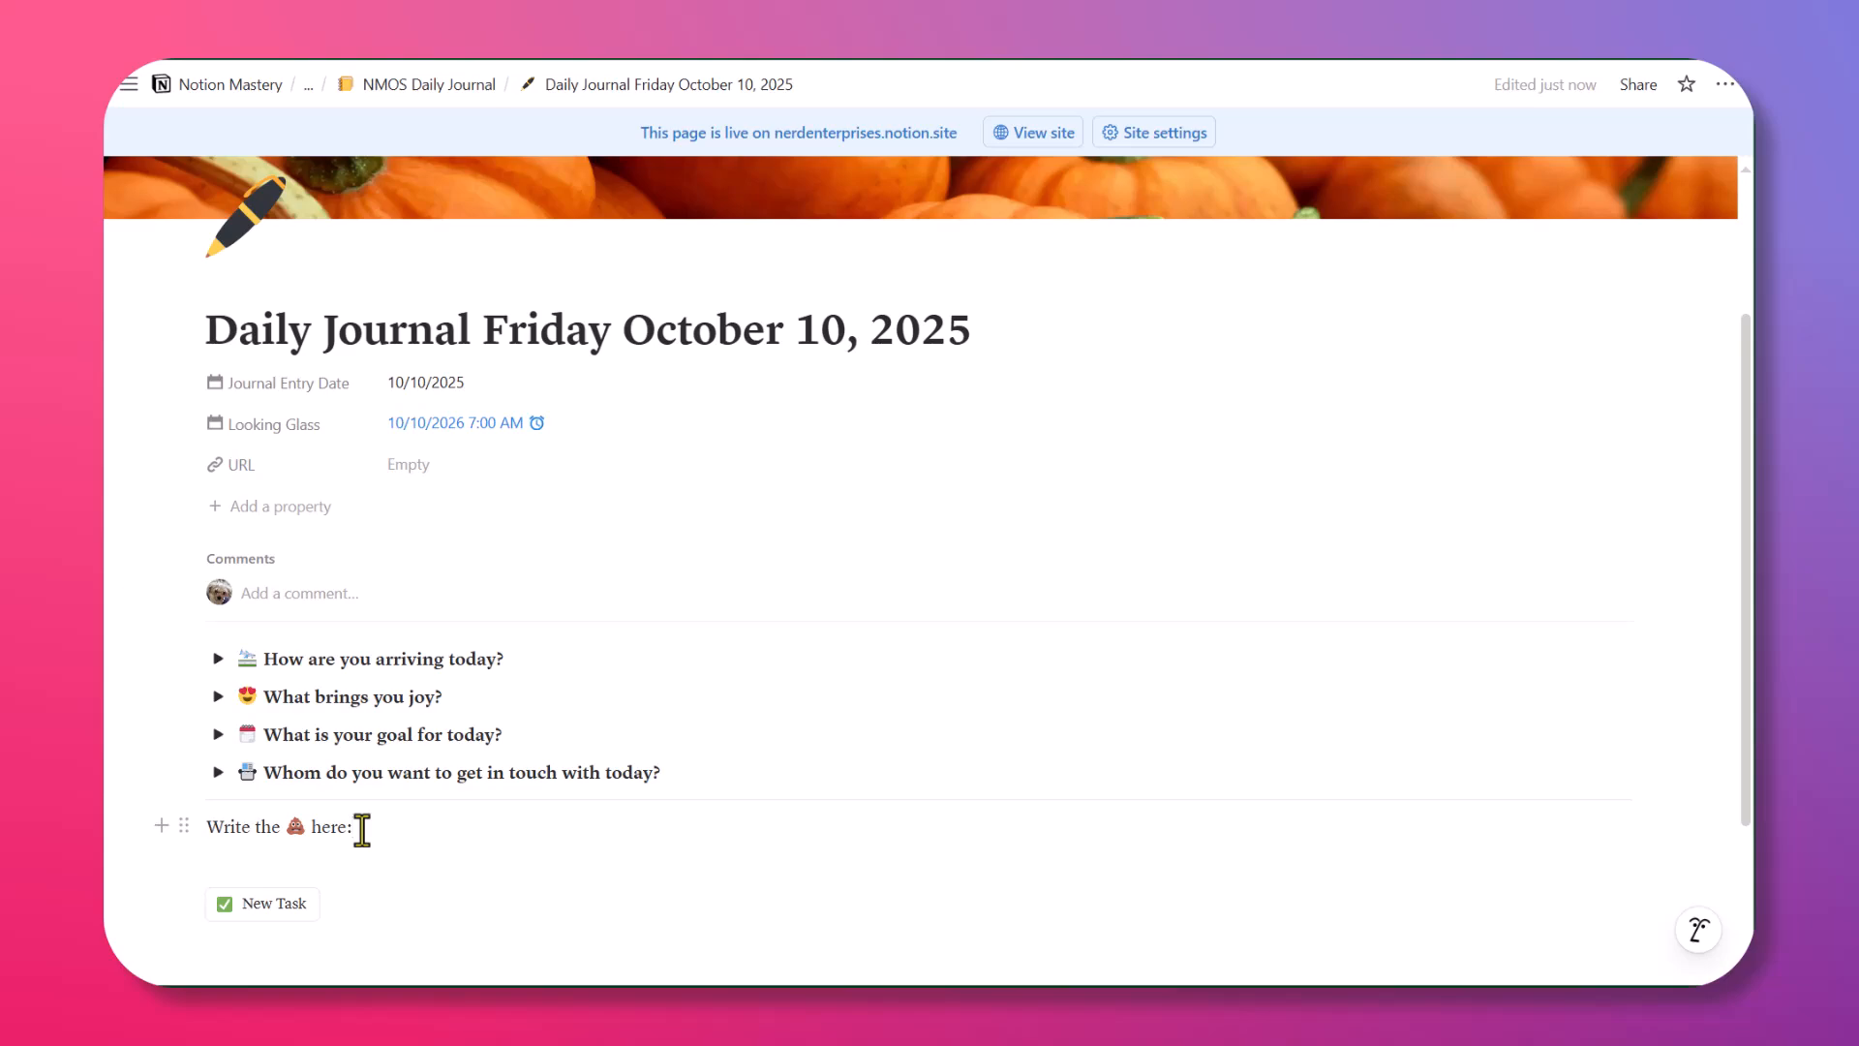
pyautogui.click(503, 661)
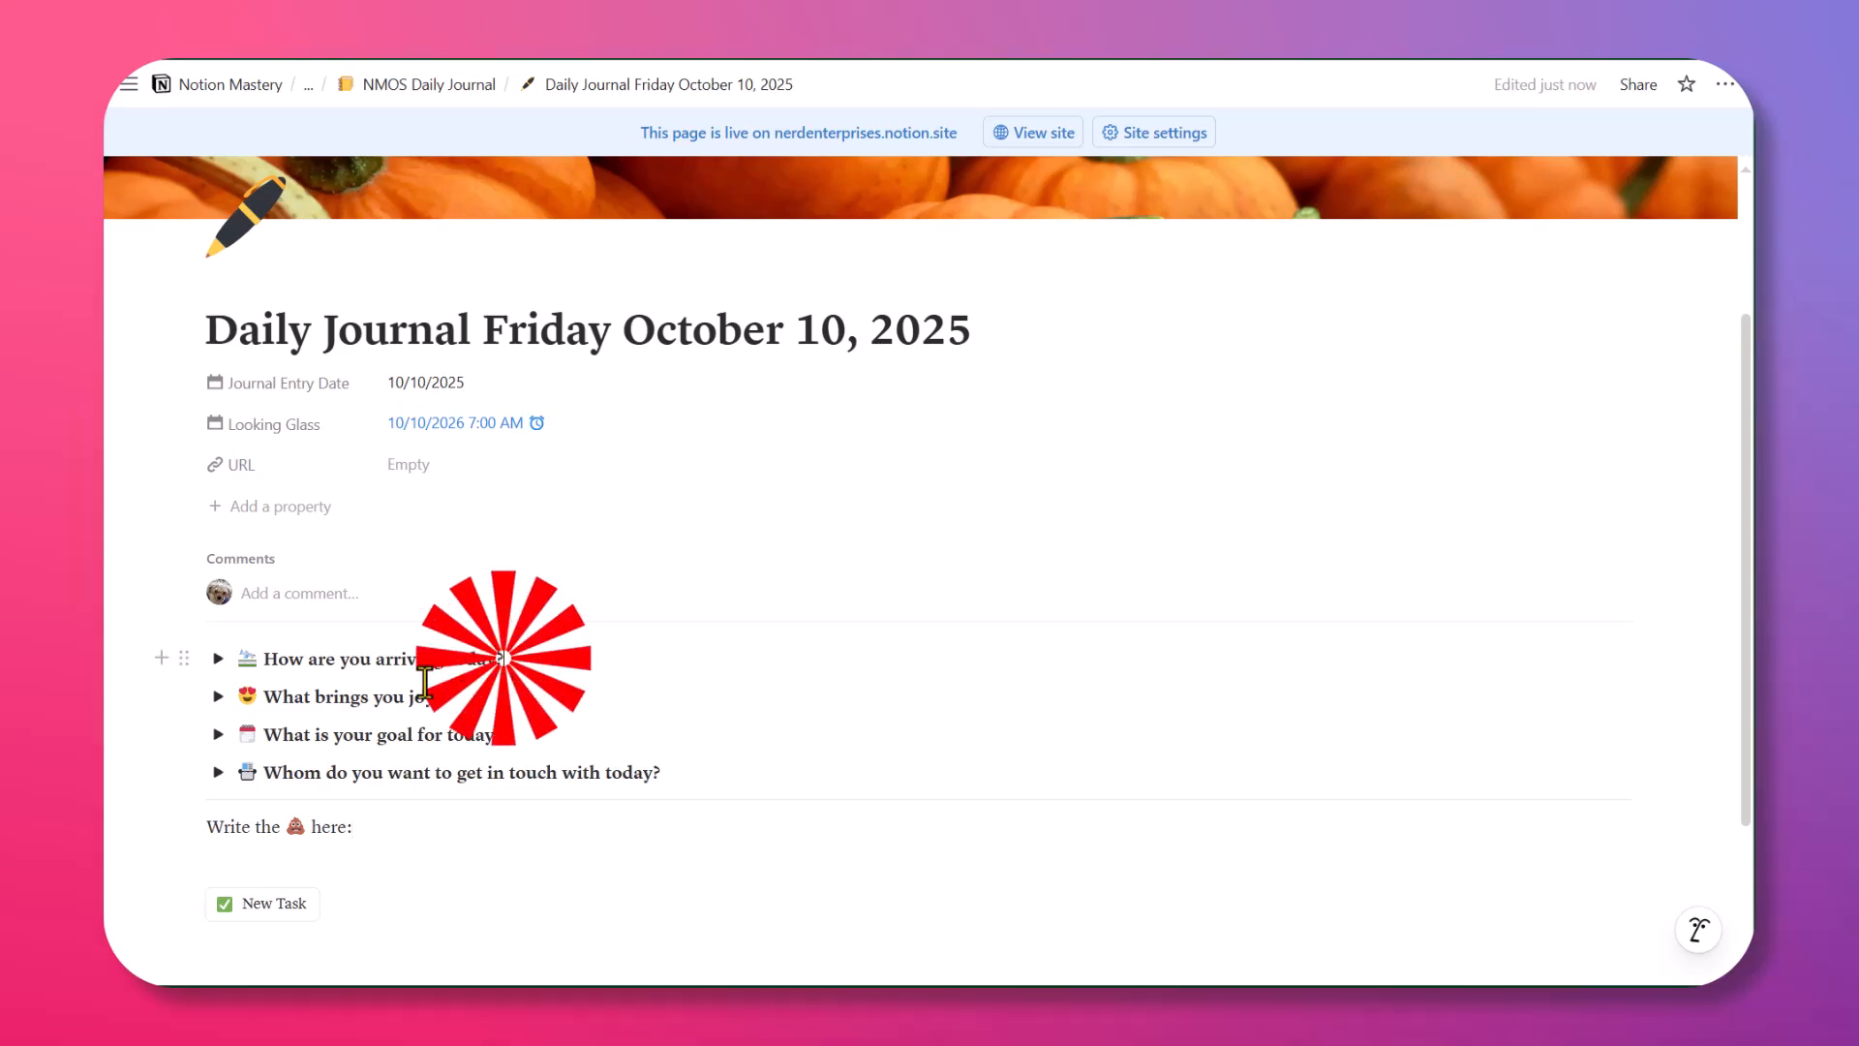
pyautogui.scroll(-2, 377, 739)
pyautogui.scroll(5, 439, 818)
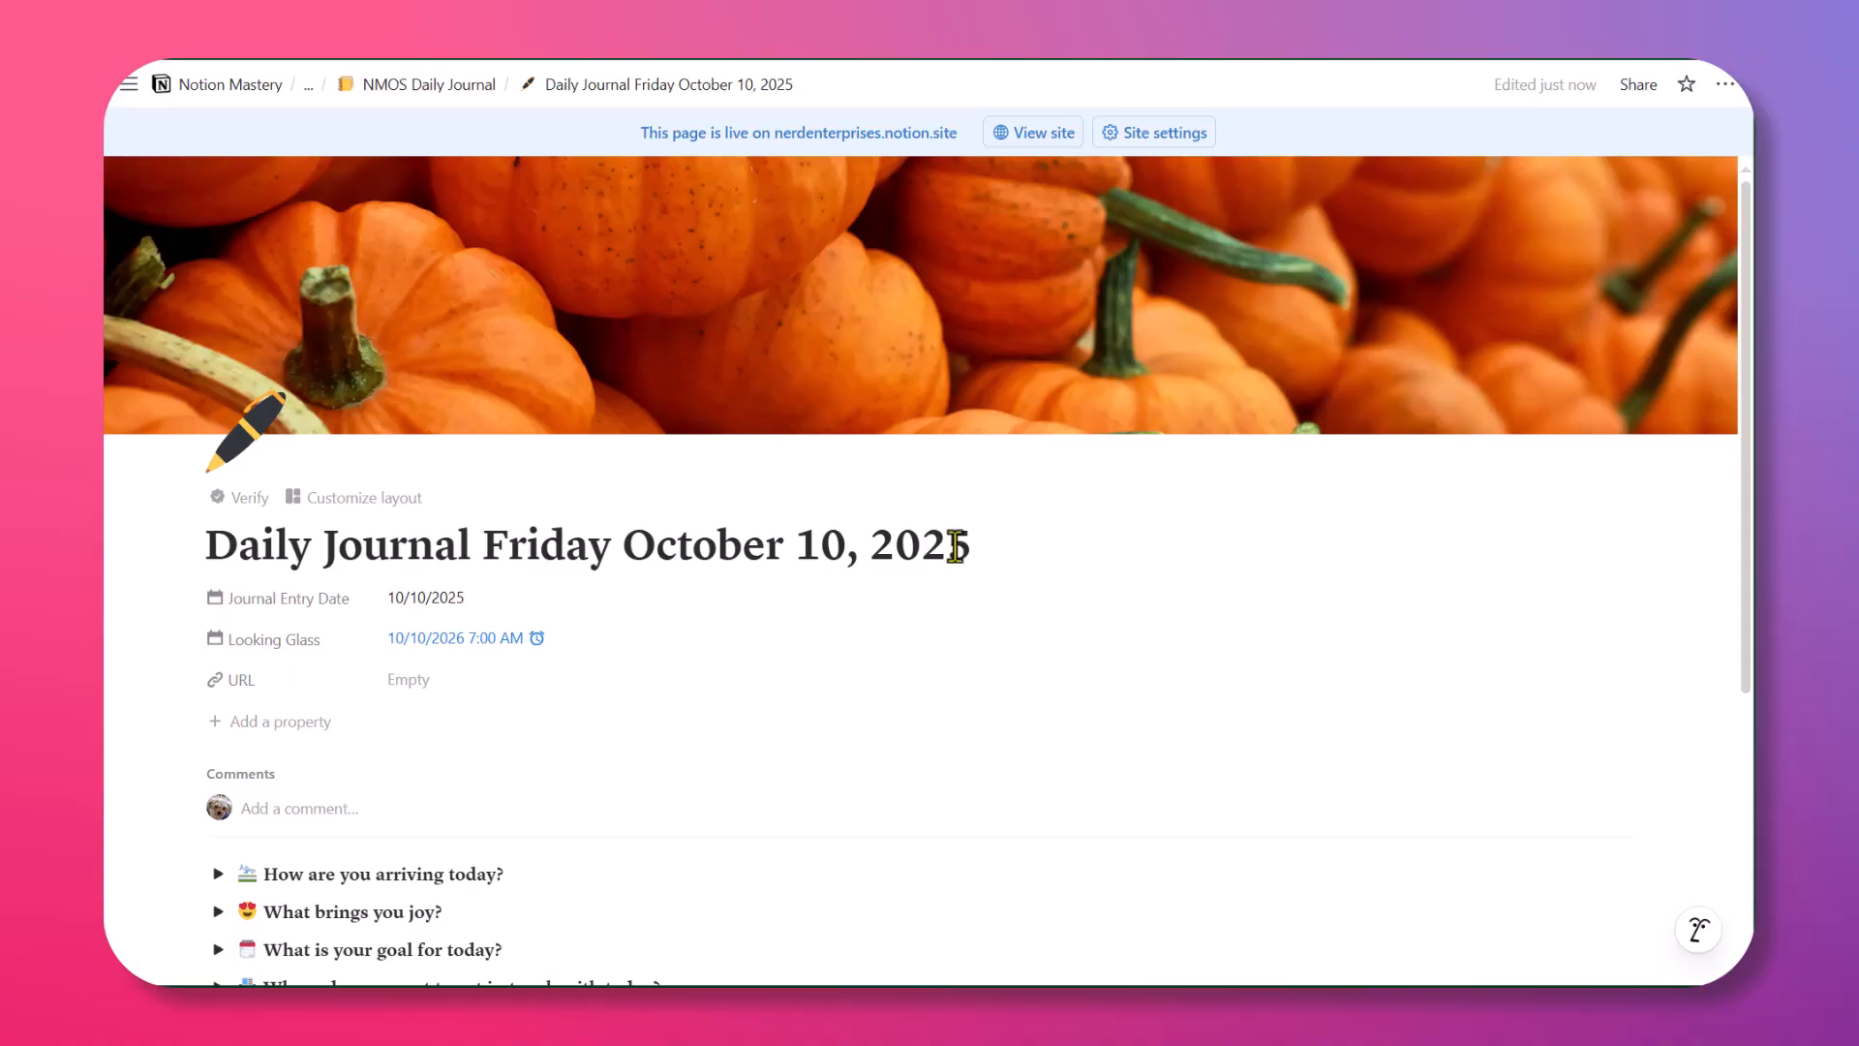
pyautogui.scroll(-4, 956, 547)
pyautogui.click(258, 689)
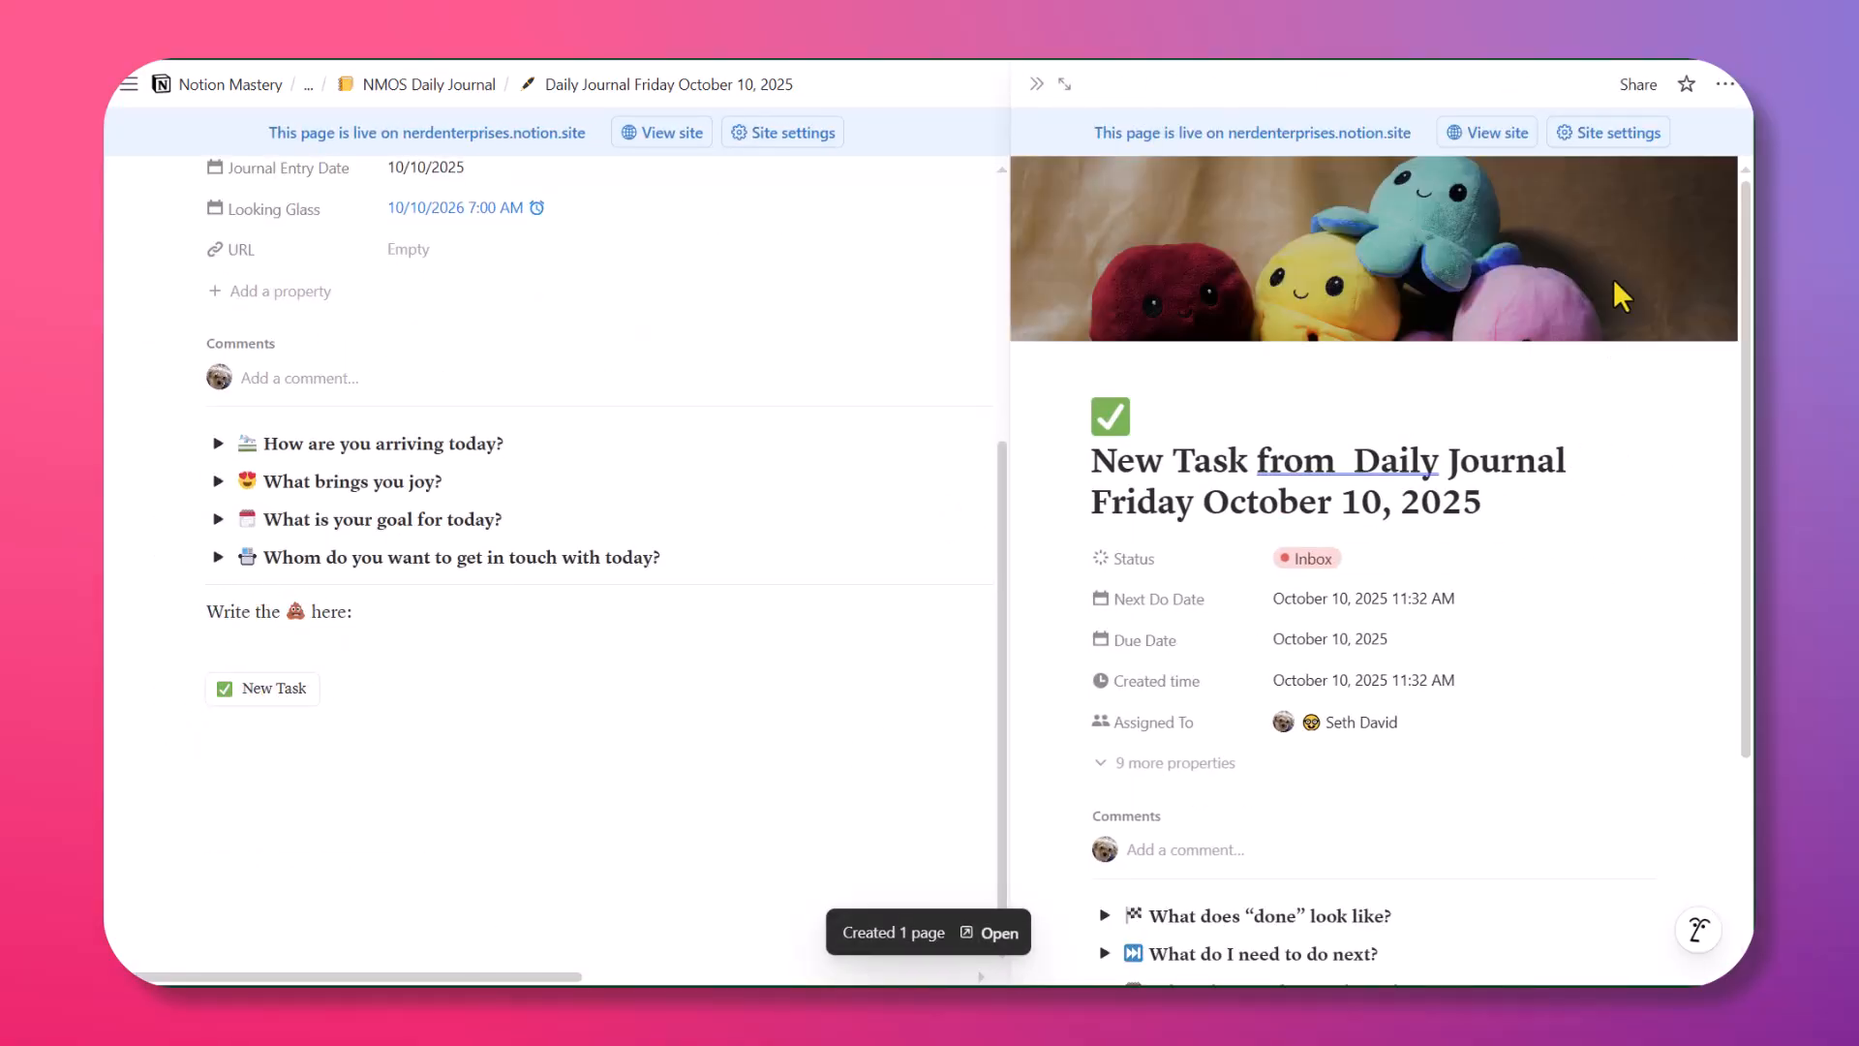
pyautogui.click(1351, 459)
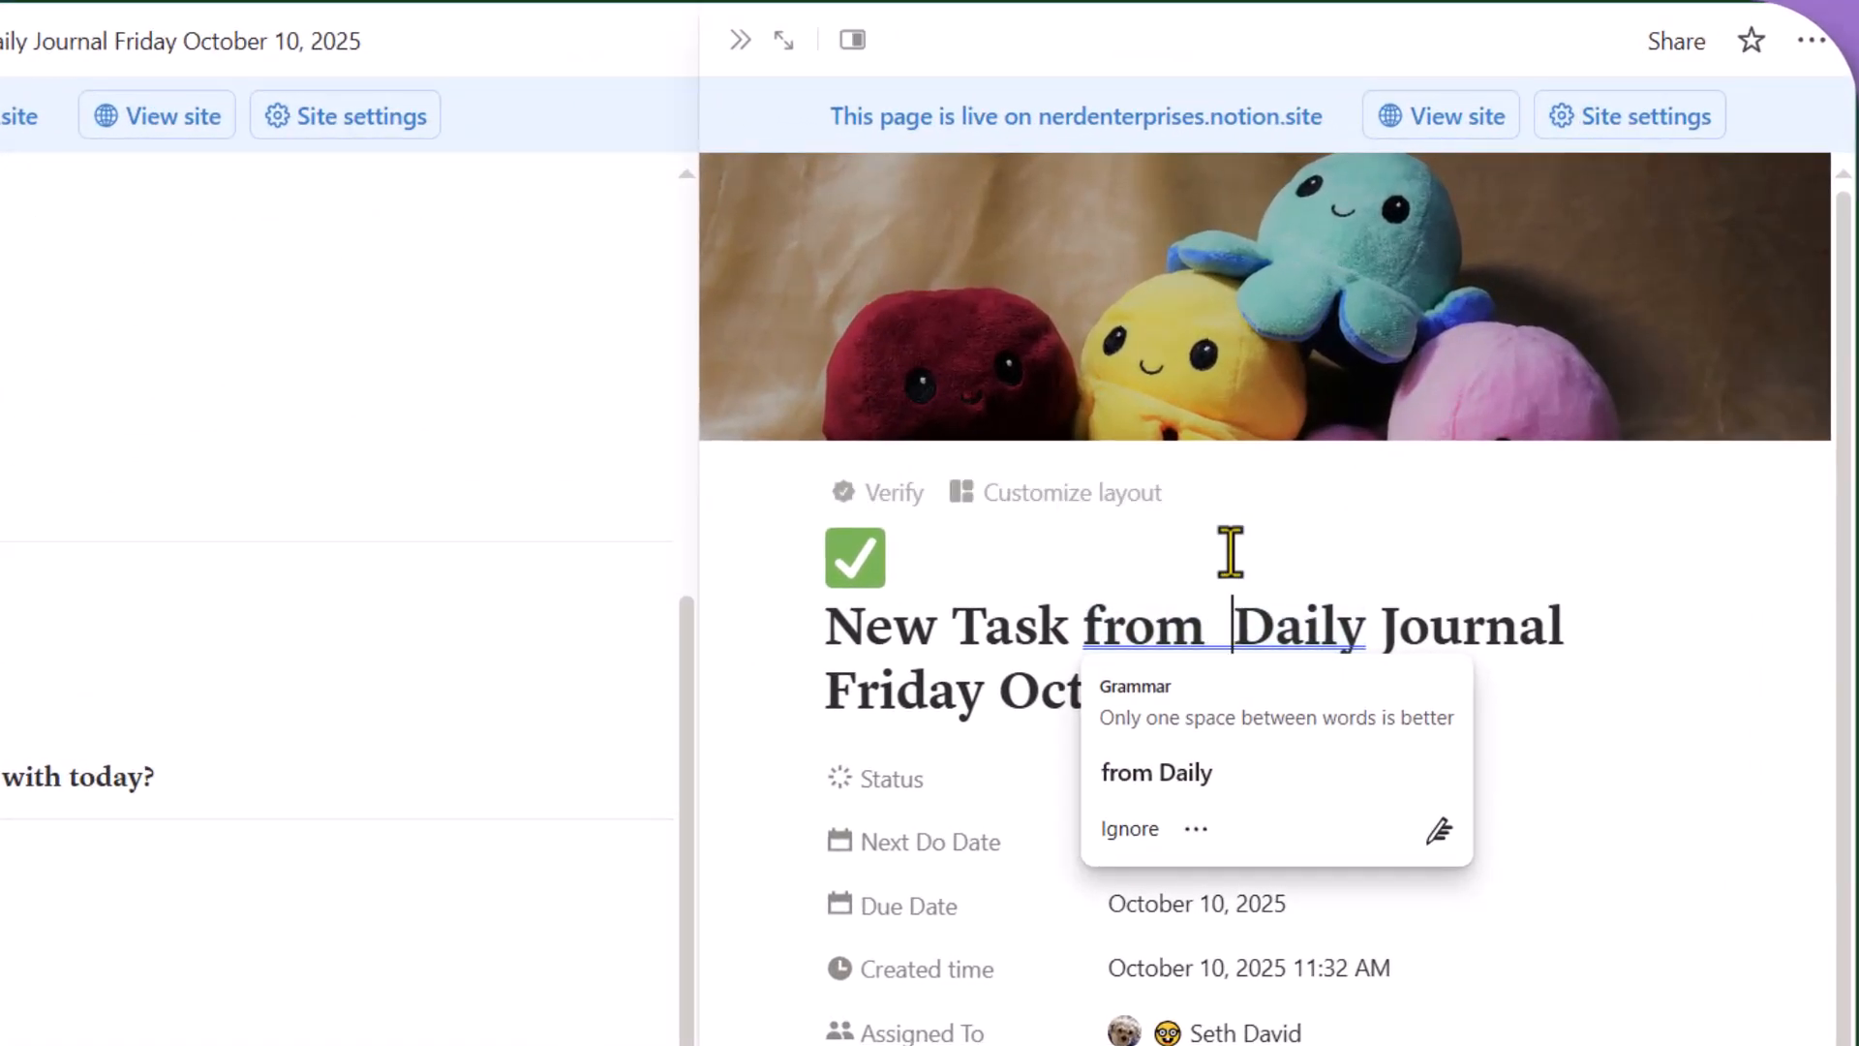
pyautogui.press('BackSpace')
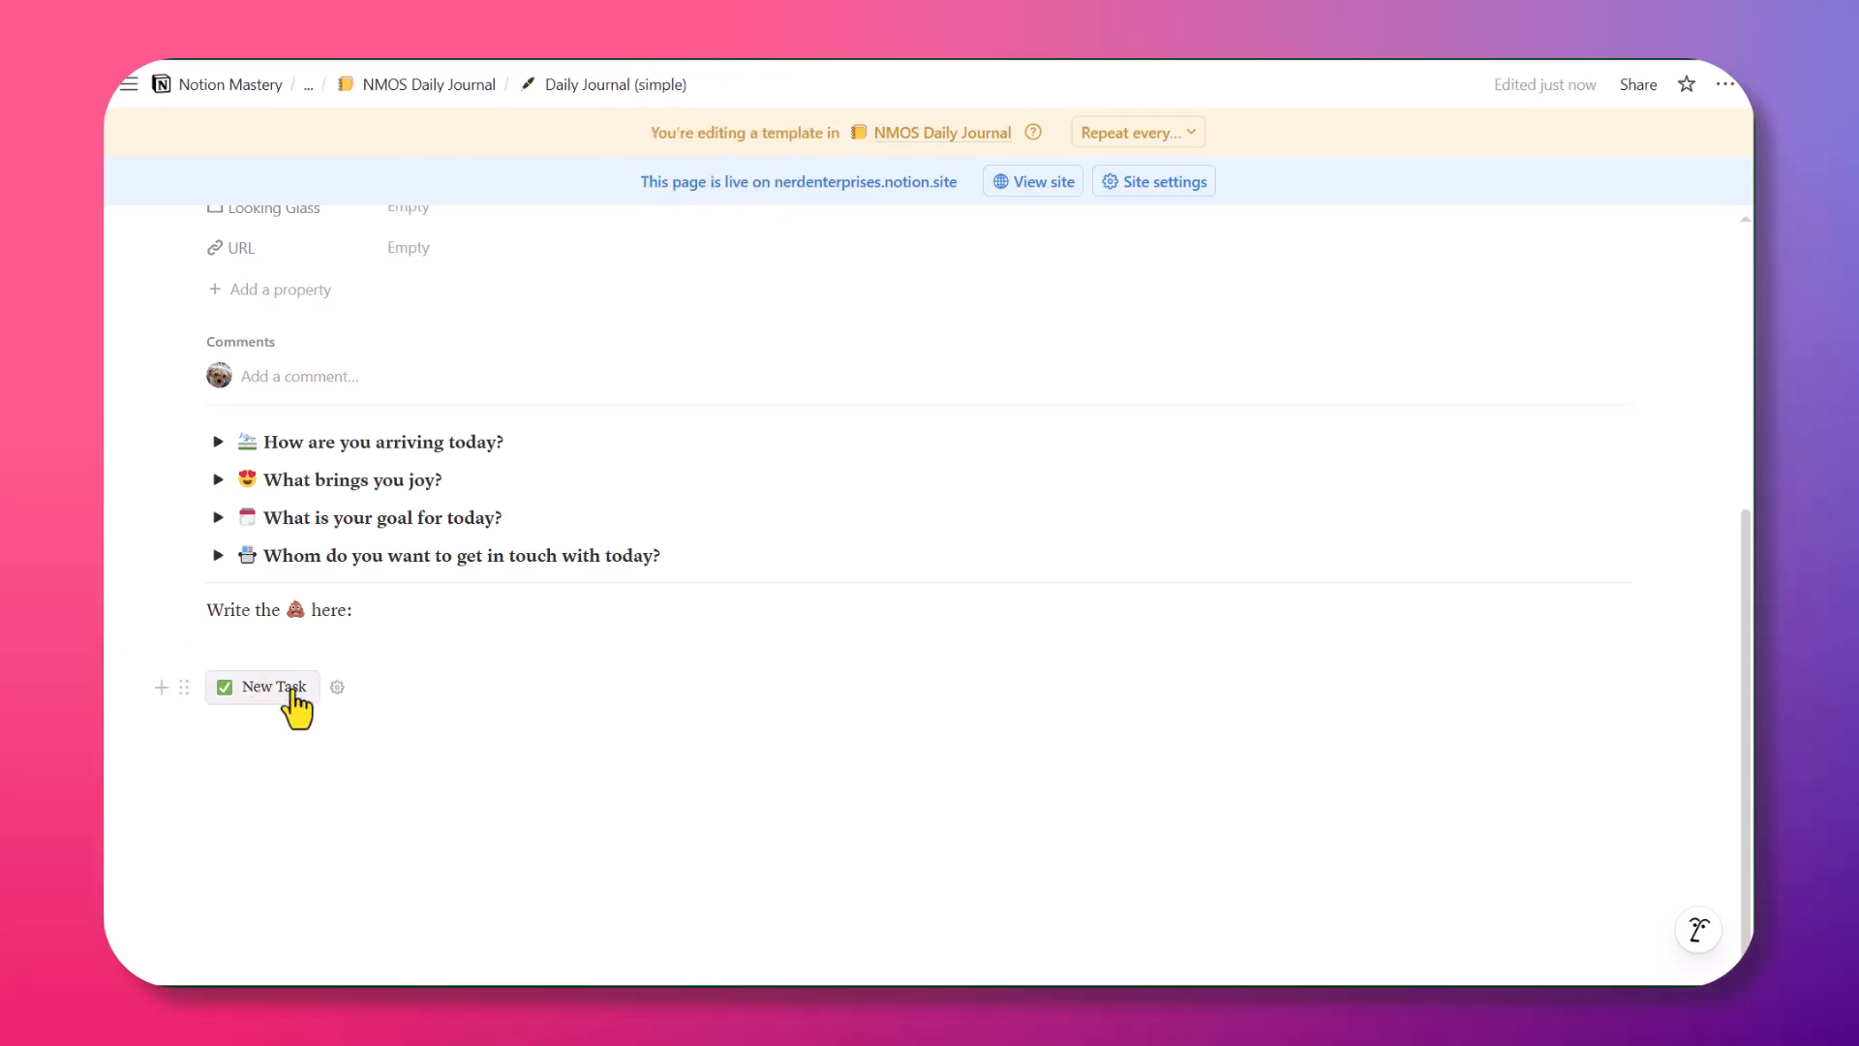
# Edit the template's New Task button to remove the extra space after "New Task from" in the Task name, and save the button
pyautogui.click(339, 686)
pyautogui.scroll(-8, 532, 581)
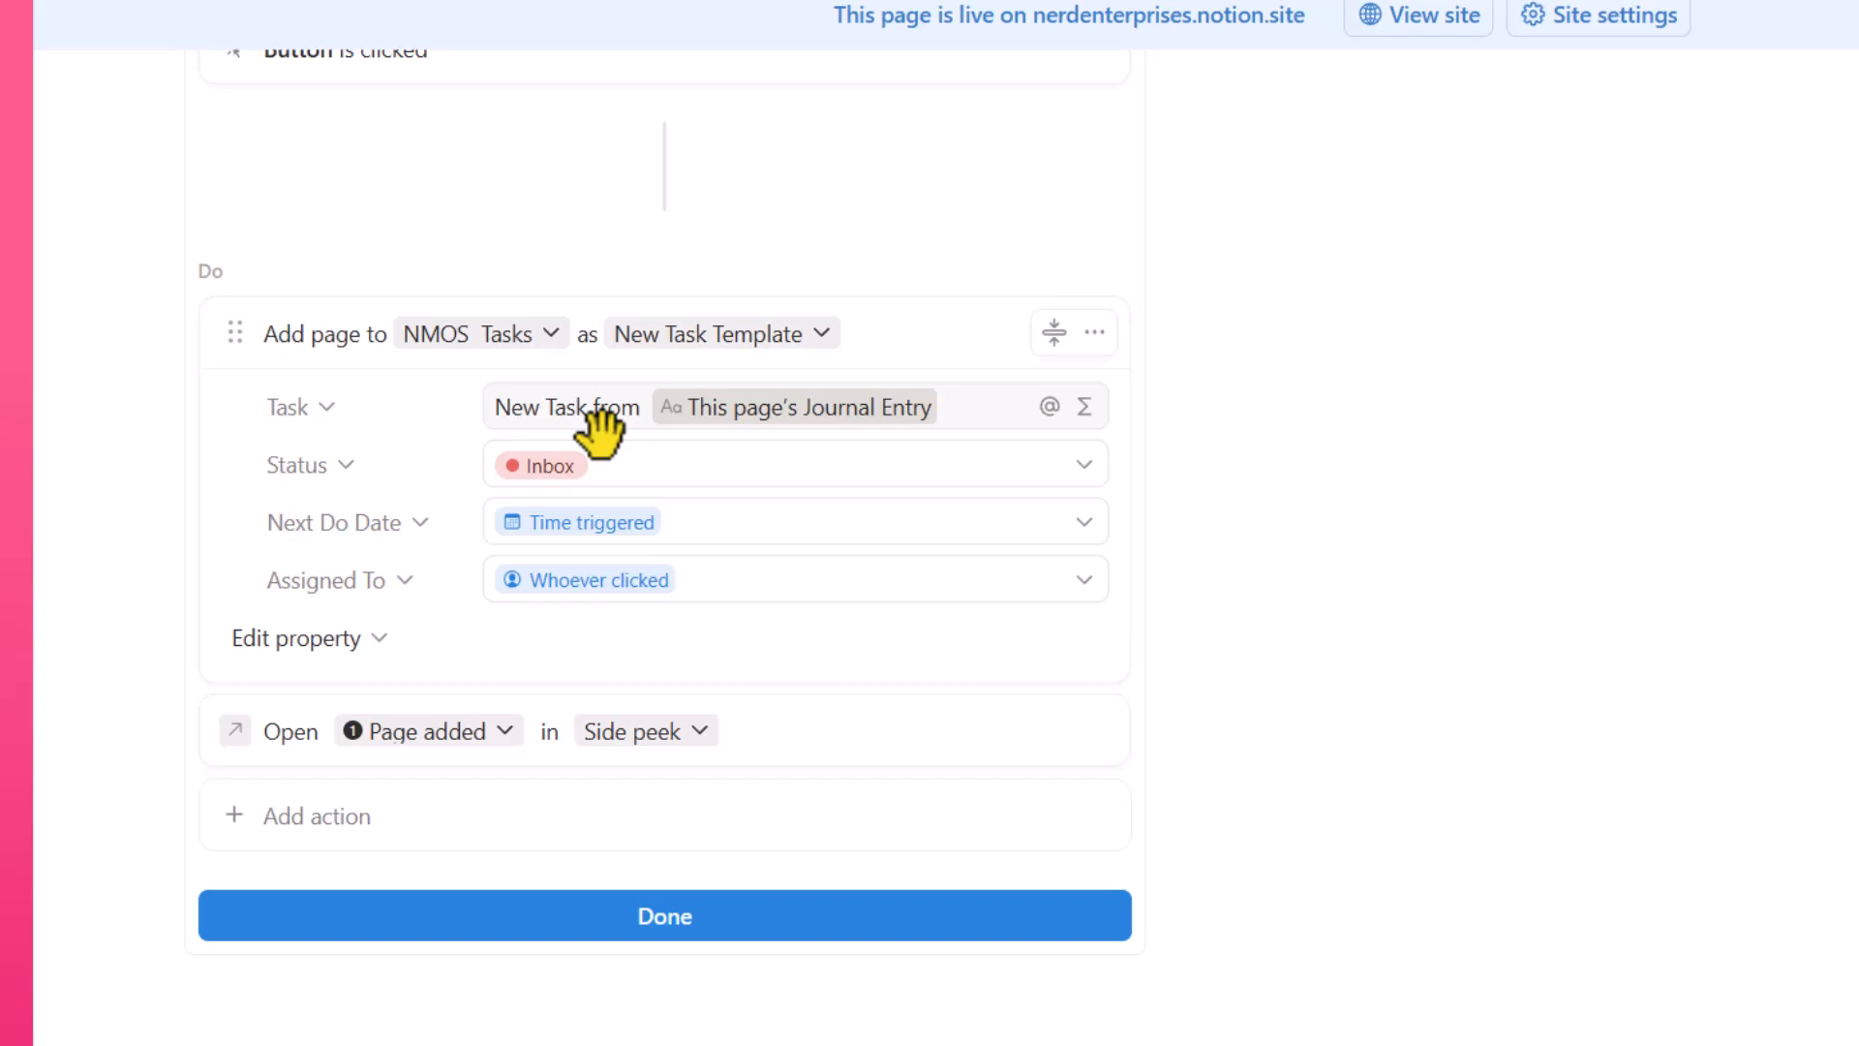
pyautogui.click(573, 409)
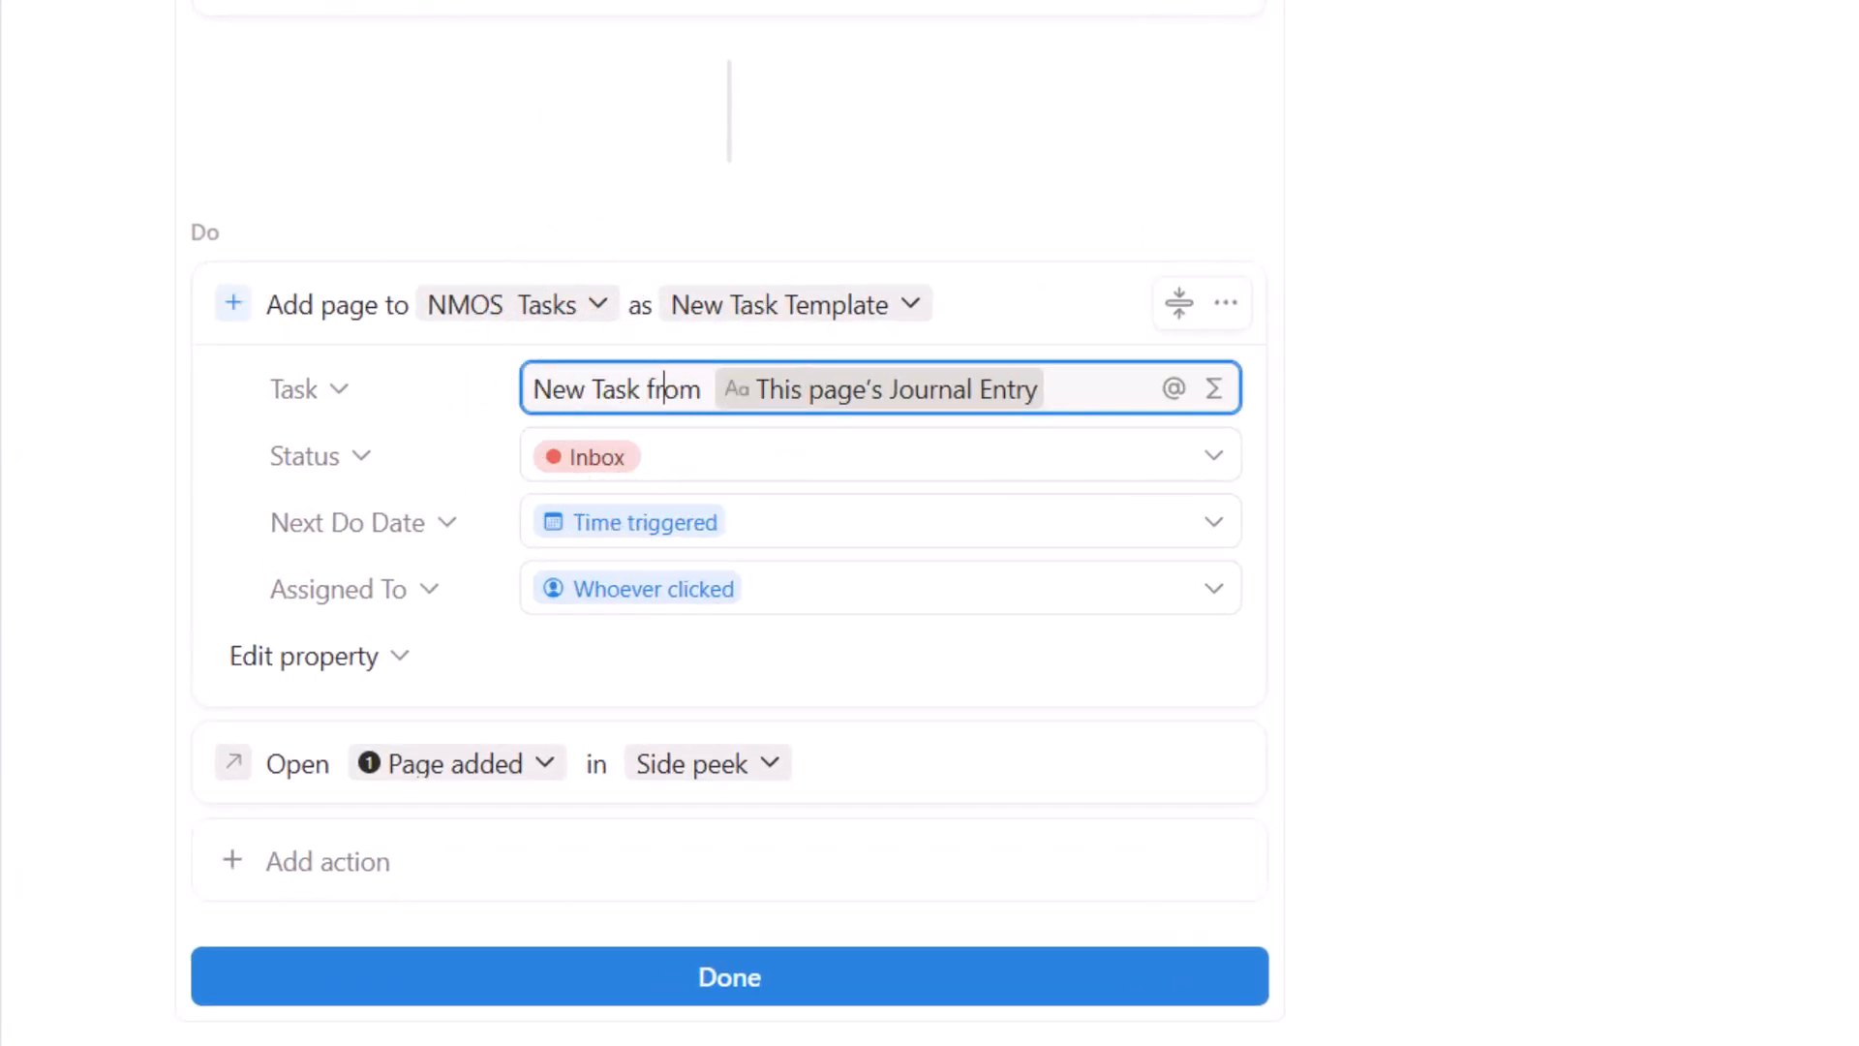
pyautogui.press('Delete')
pyautogui.press('Delete')
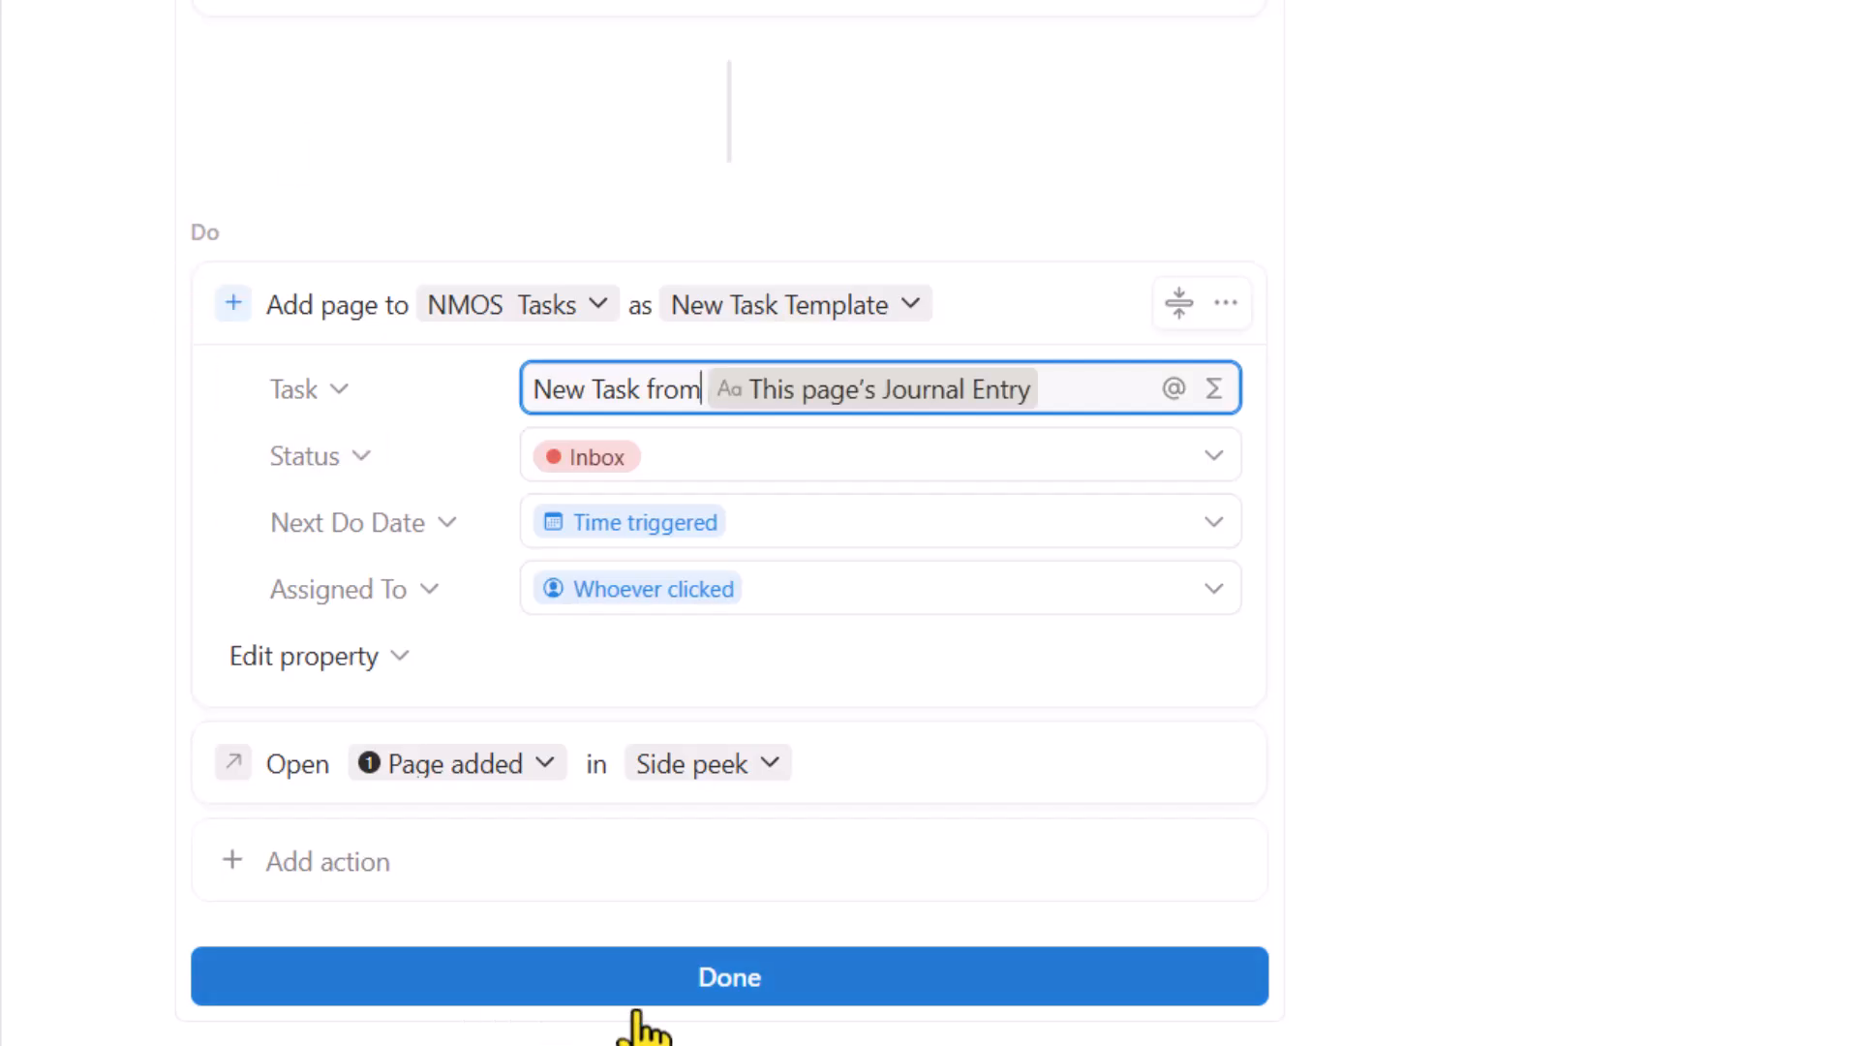
pyautogui.click(728, 978)
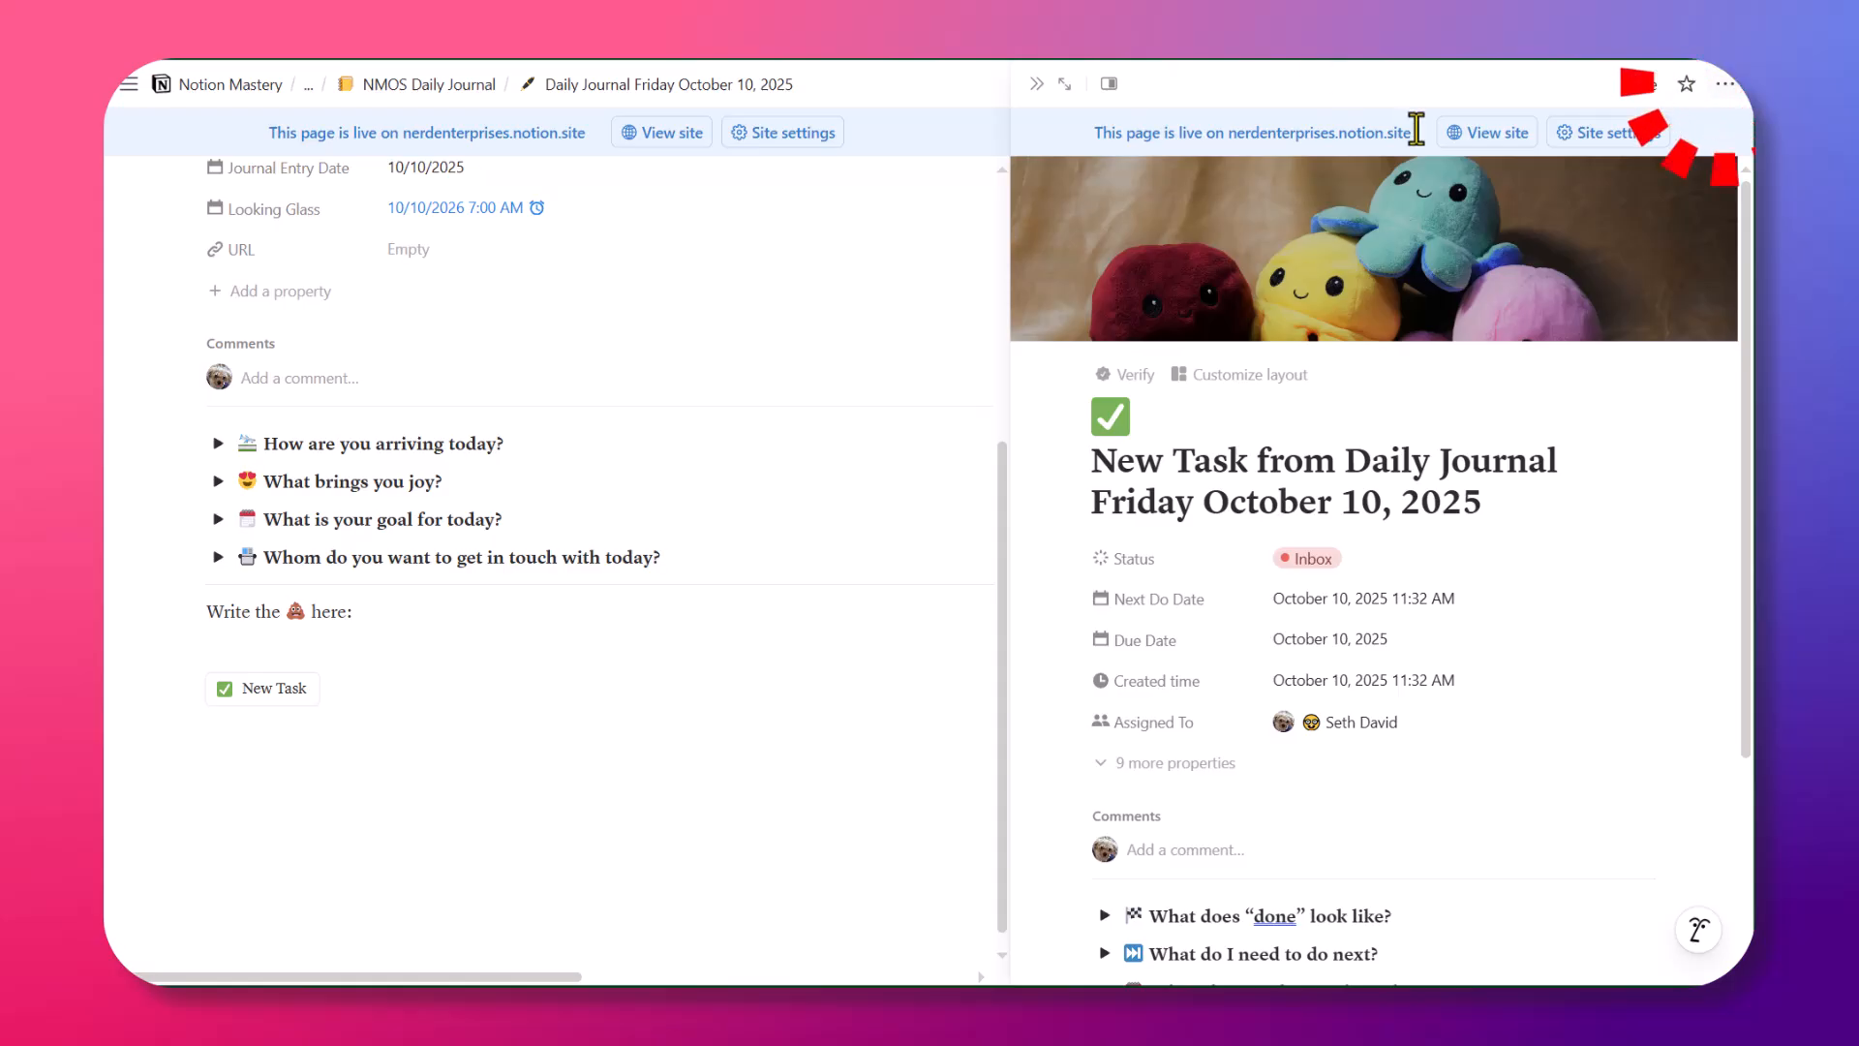
# Move the open task page to Trash and create another task with the journal entry's New Task button
pyautogui.click(1725, 85)
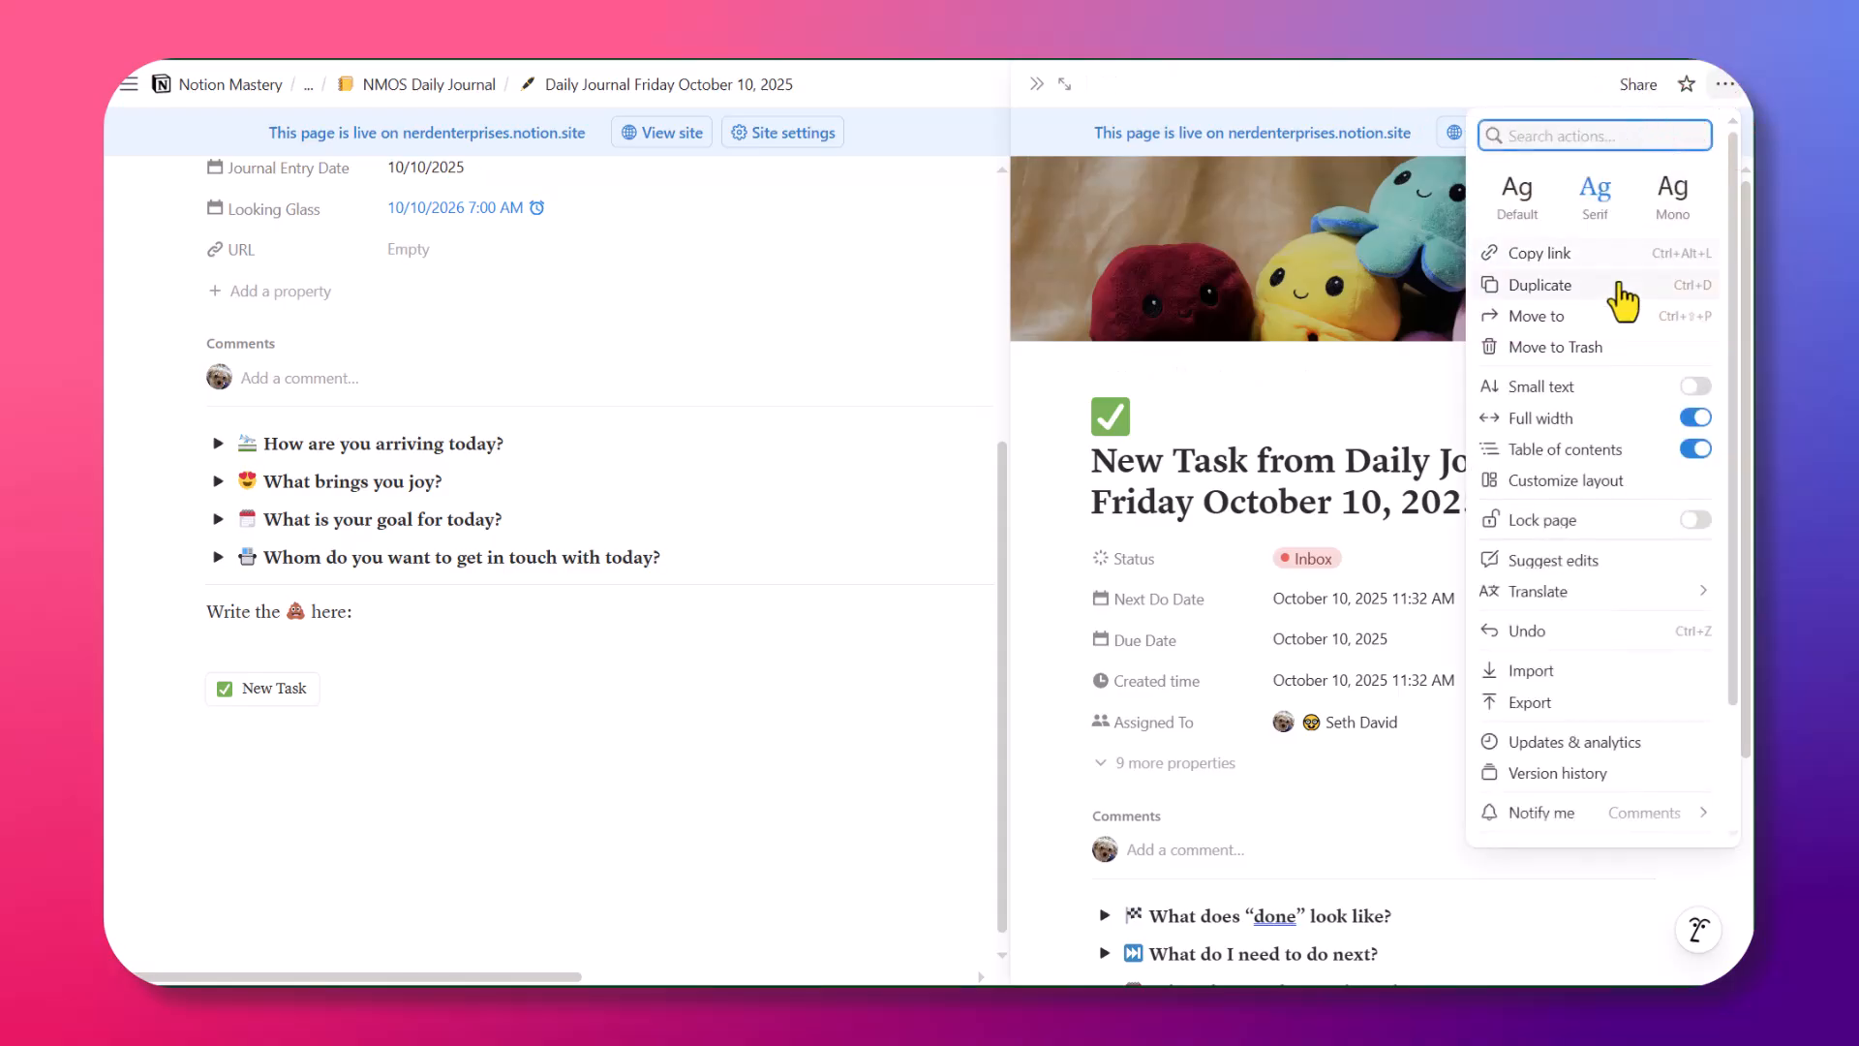
pyautogui.click(1579, 351)
pyautogui.click(244, 692)
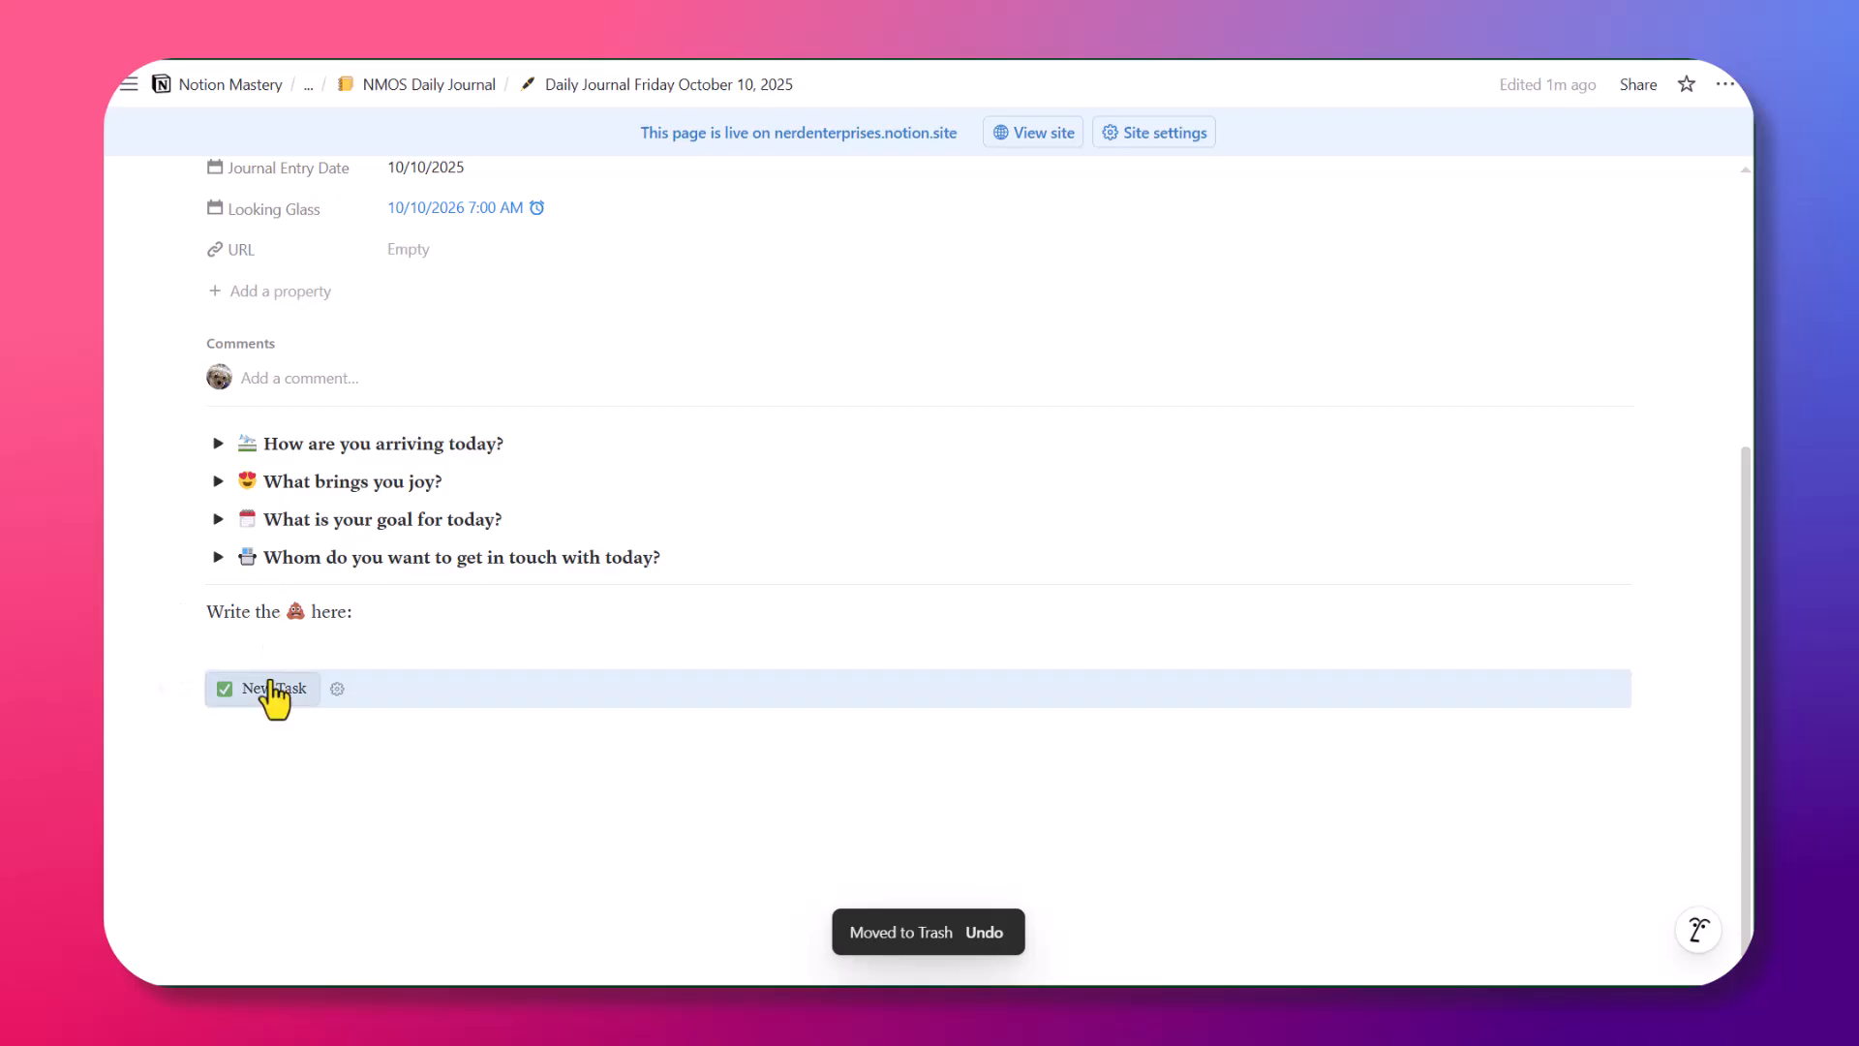
pyautogui.click(270, 690)
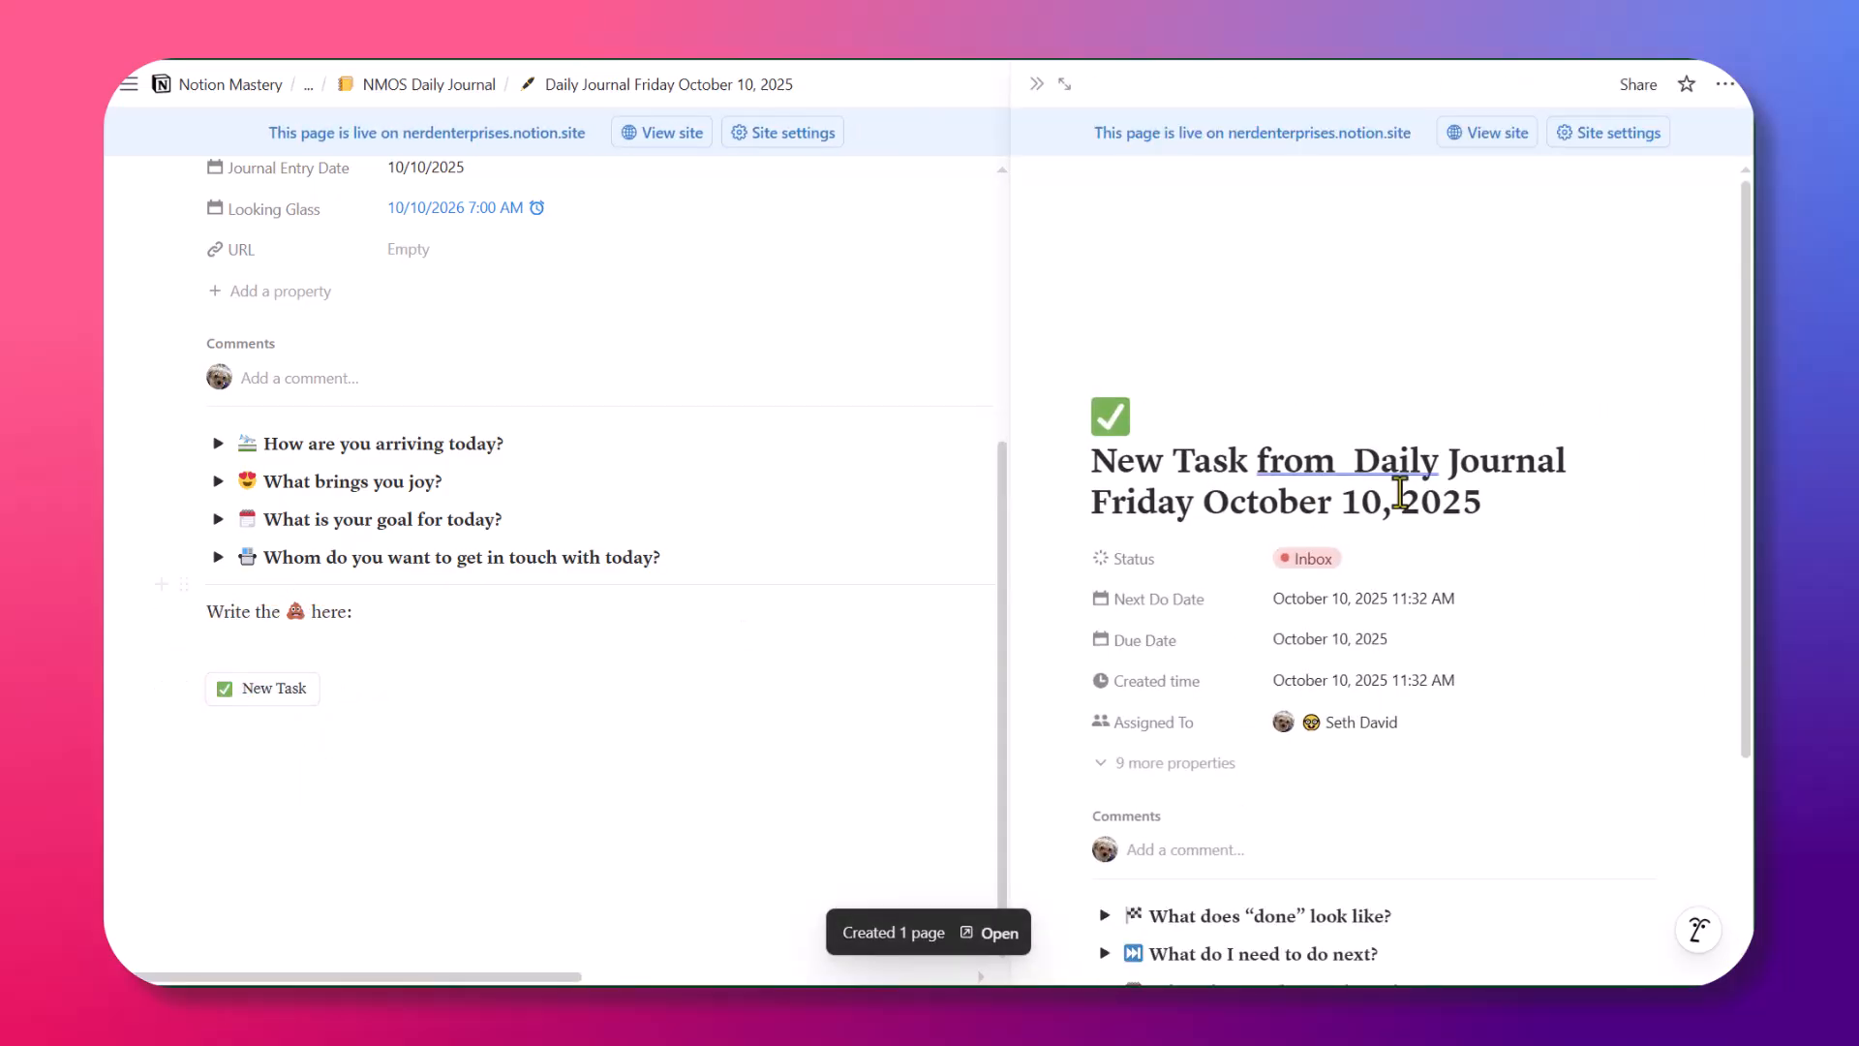
pyautogui.click(1355, 430)
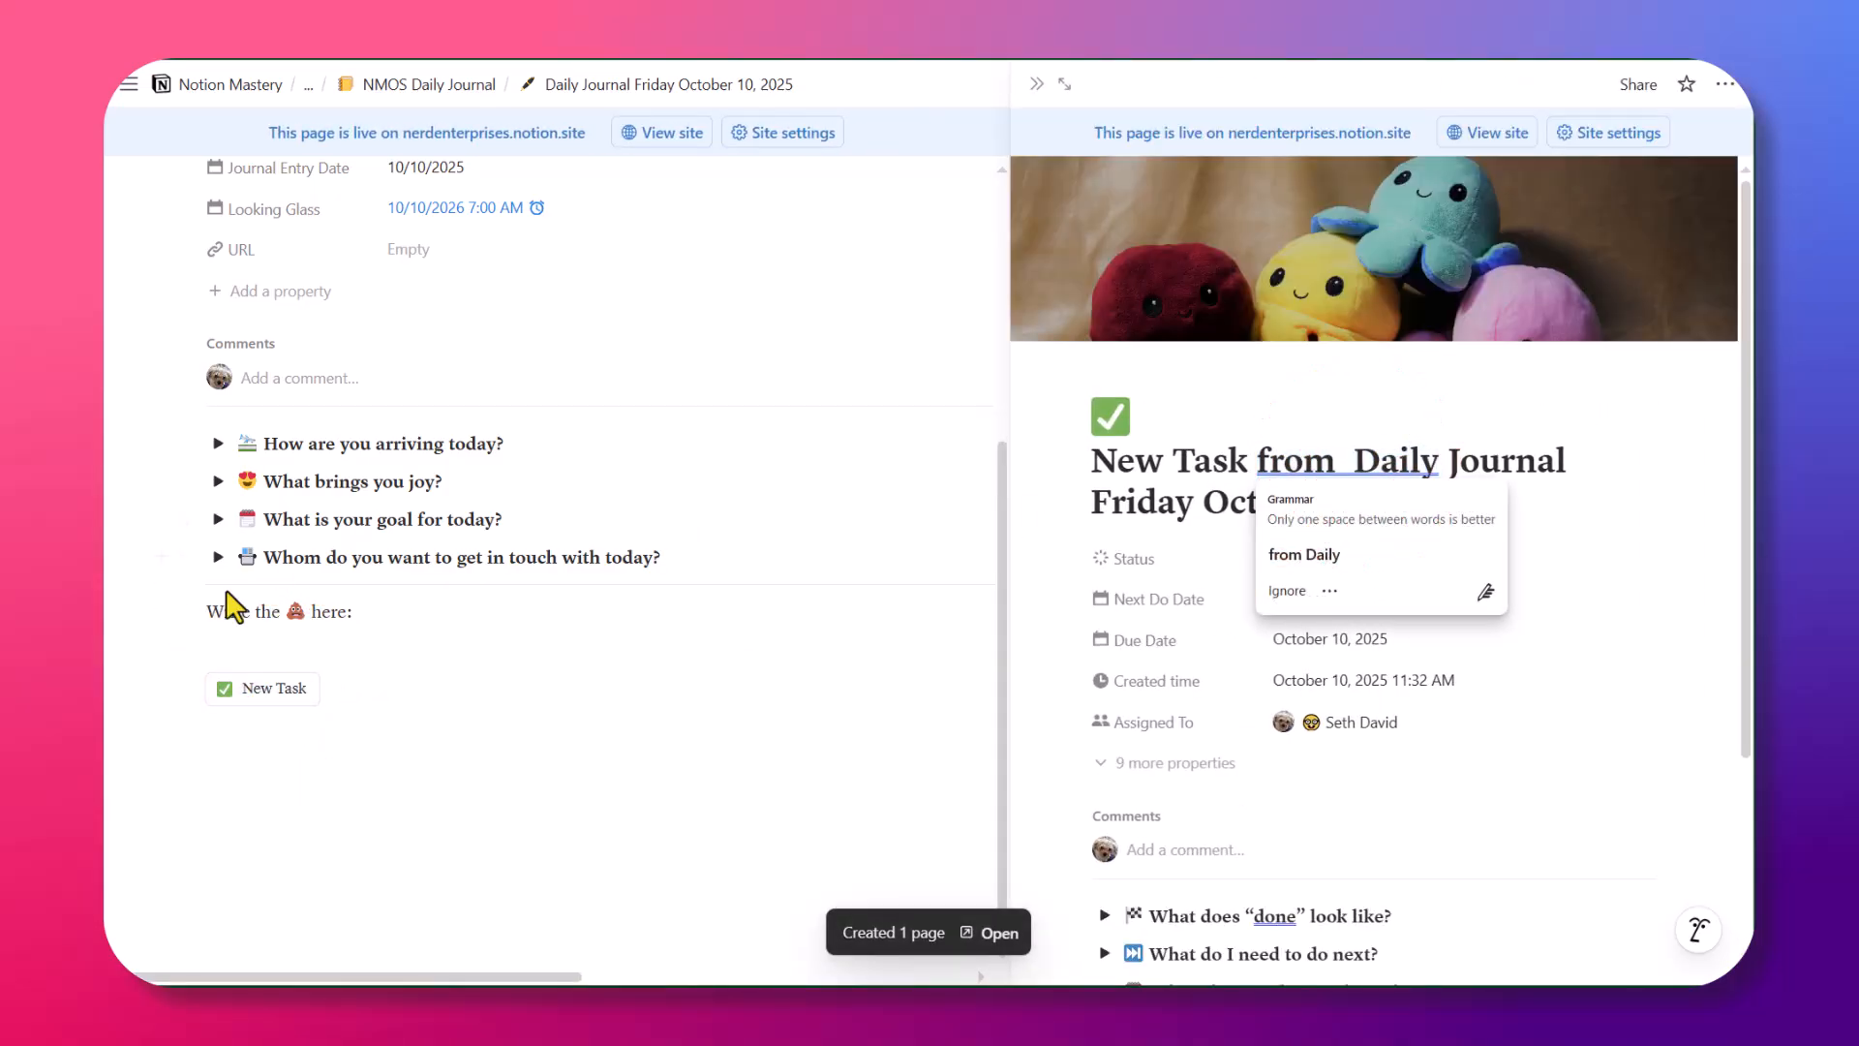
pyautogui.click(357, 613)
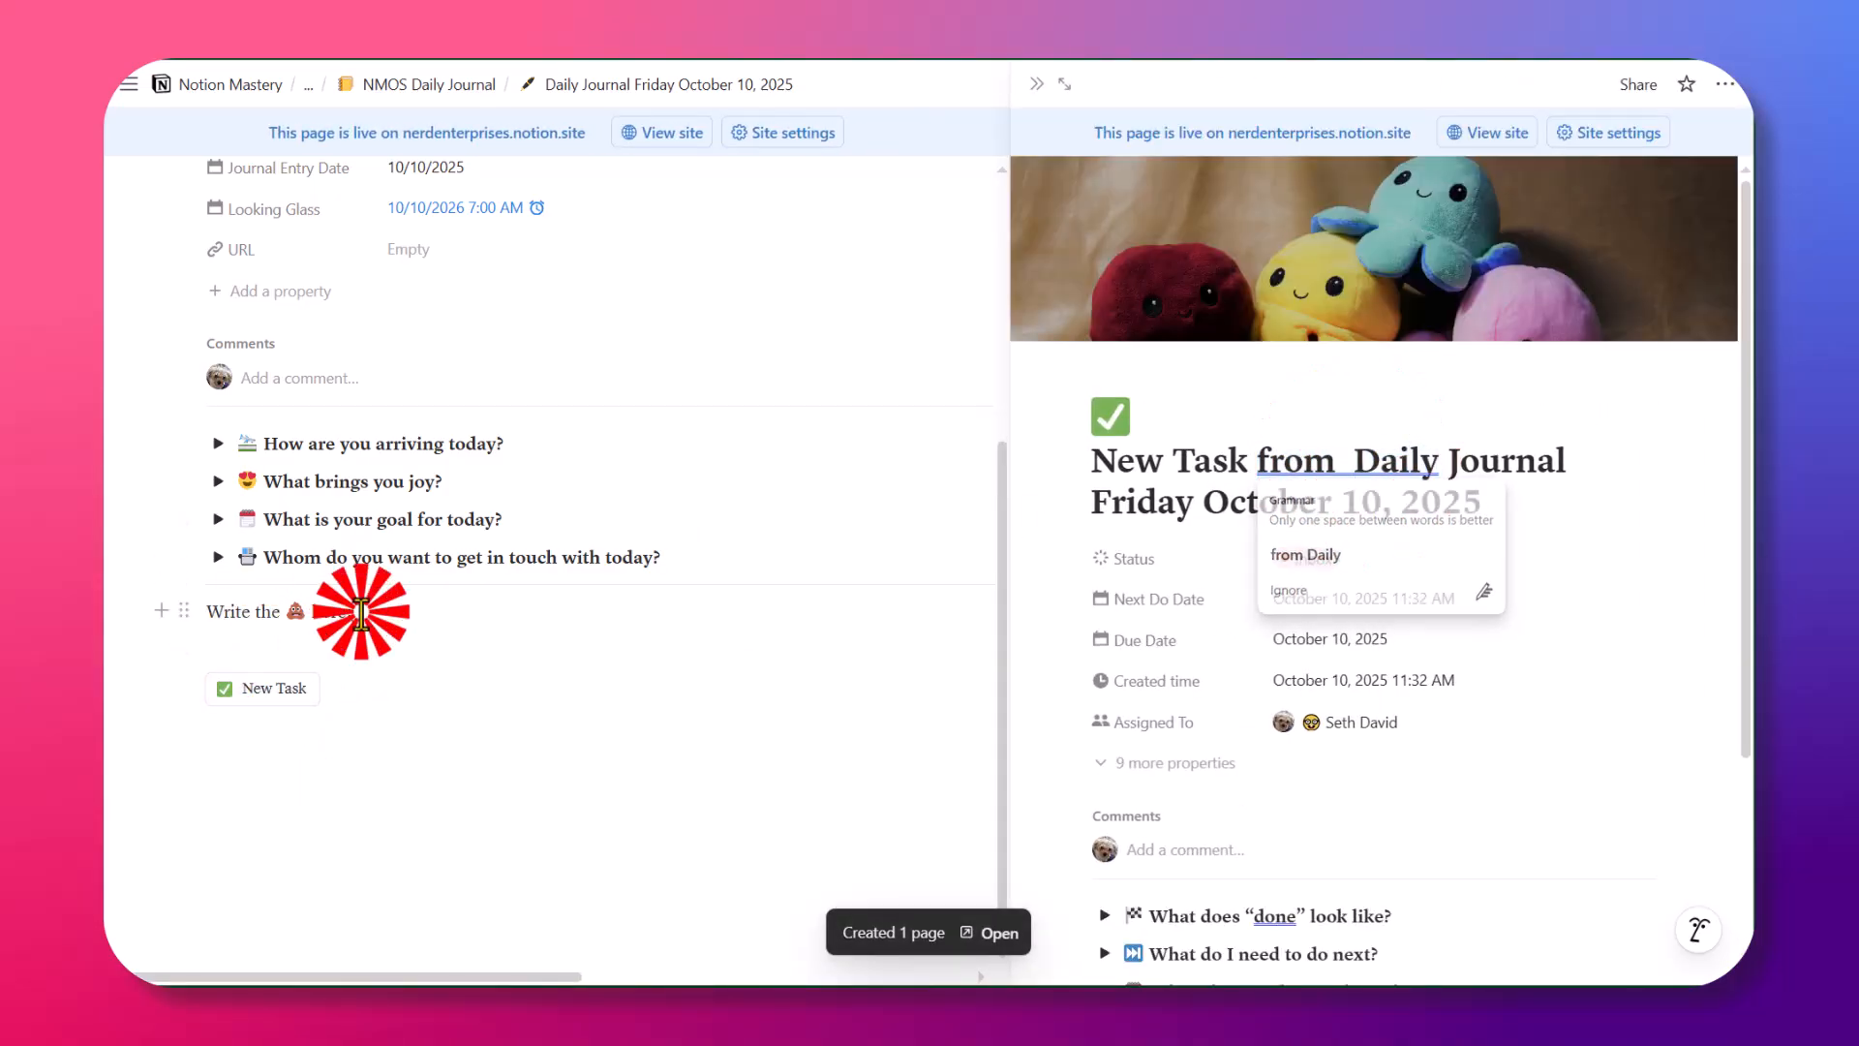
# Move the test task and the "Daily Journal Friday October 10, 2025" entry it came from to Trash
pyautogui.click(1727, 87)
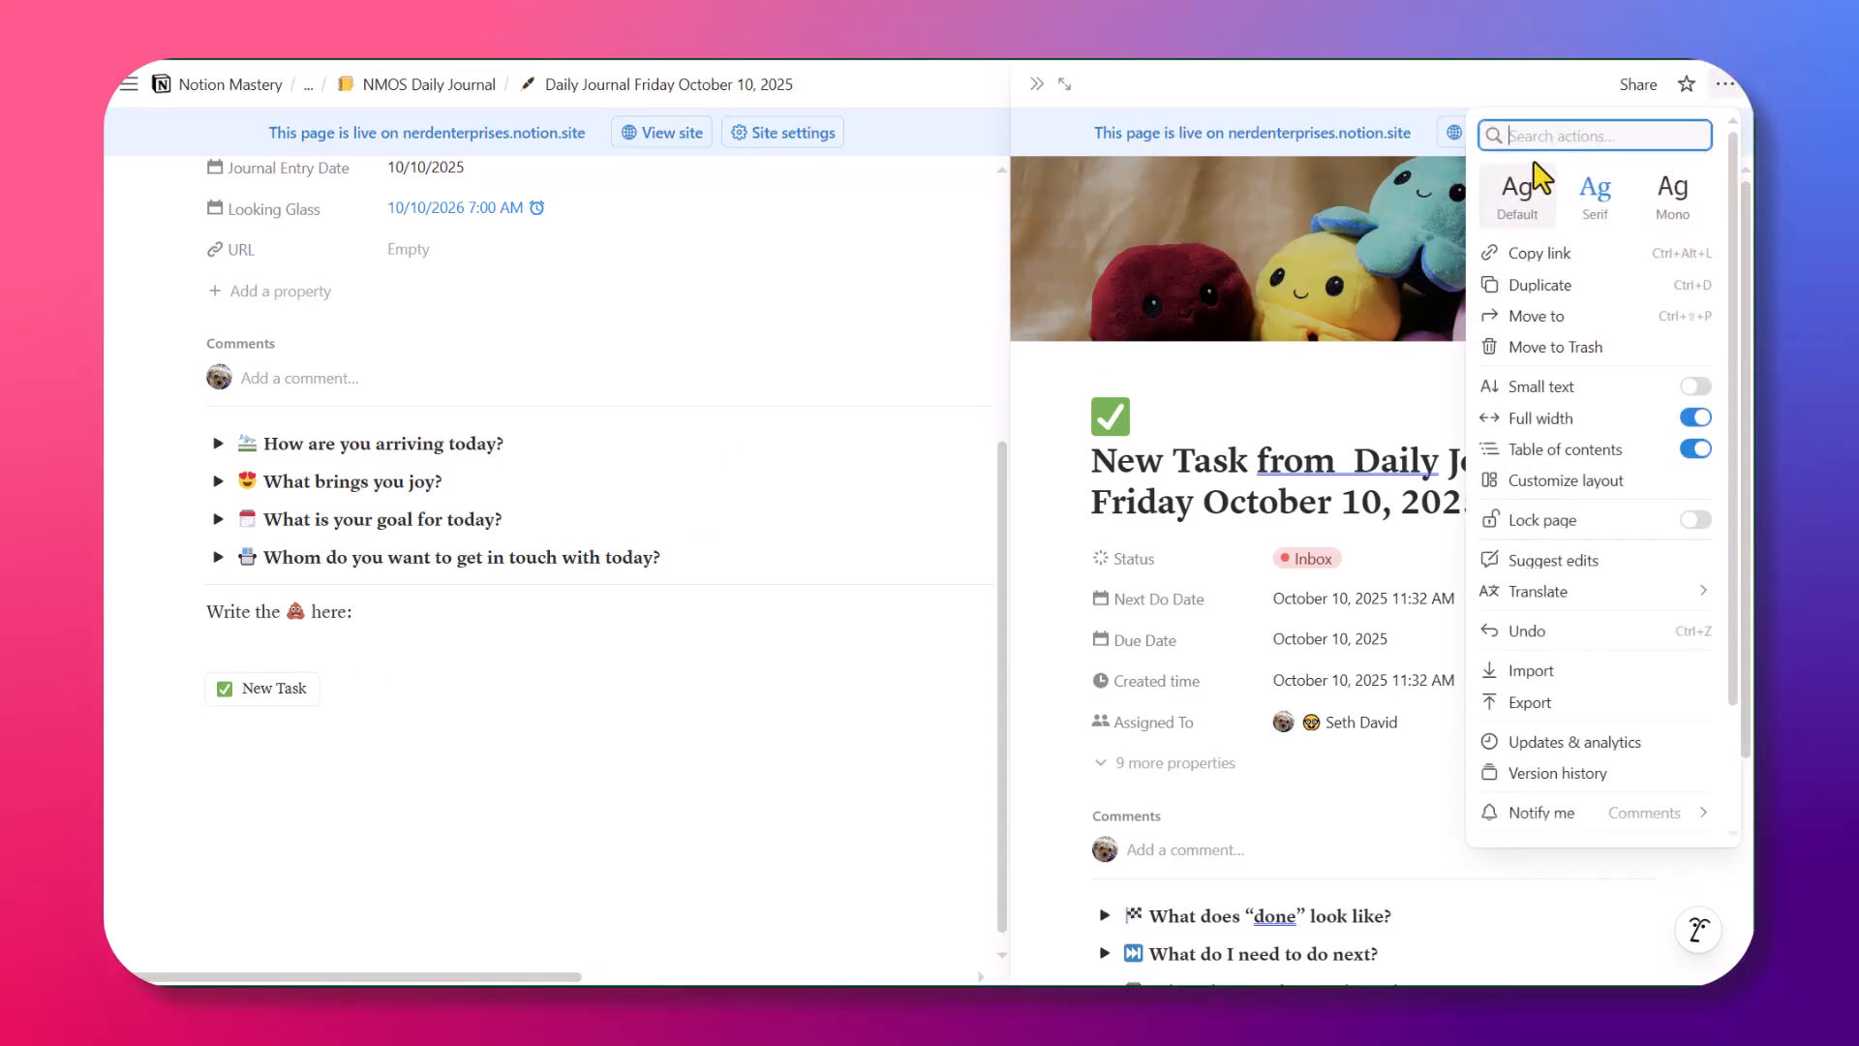
pyautogui.click(1561, 348)
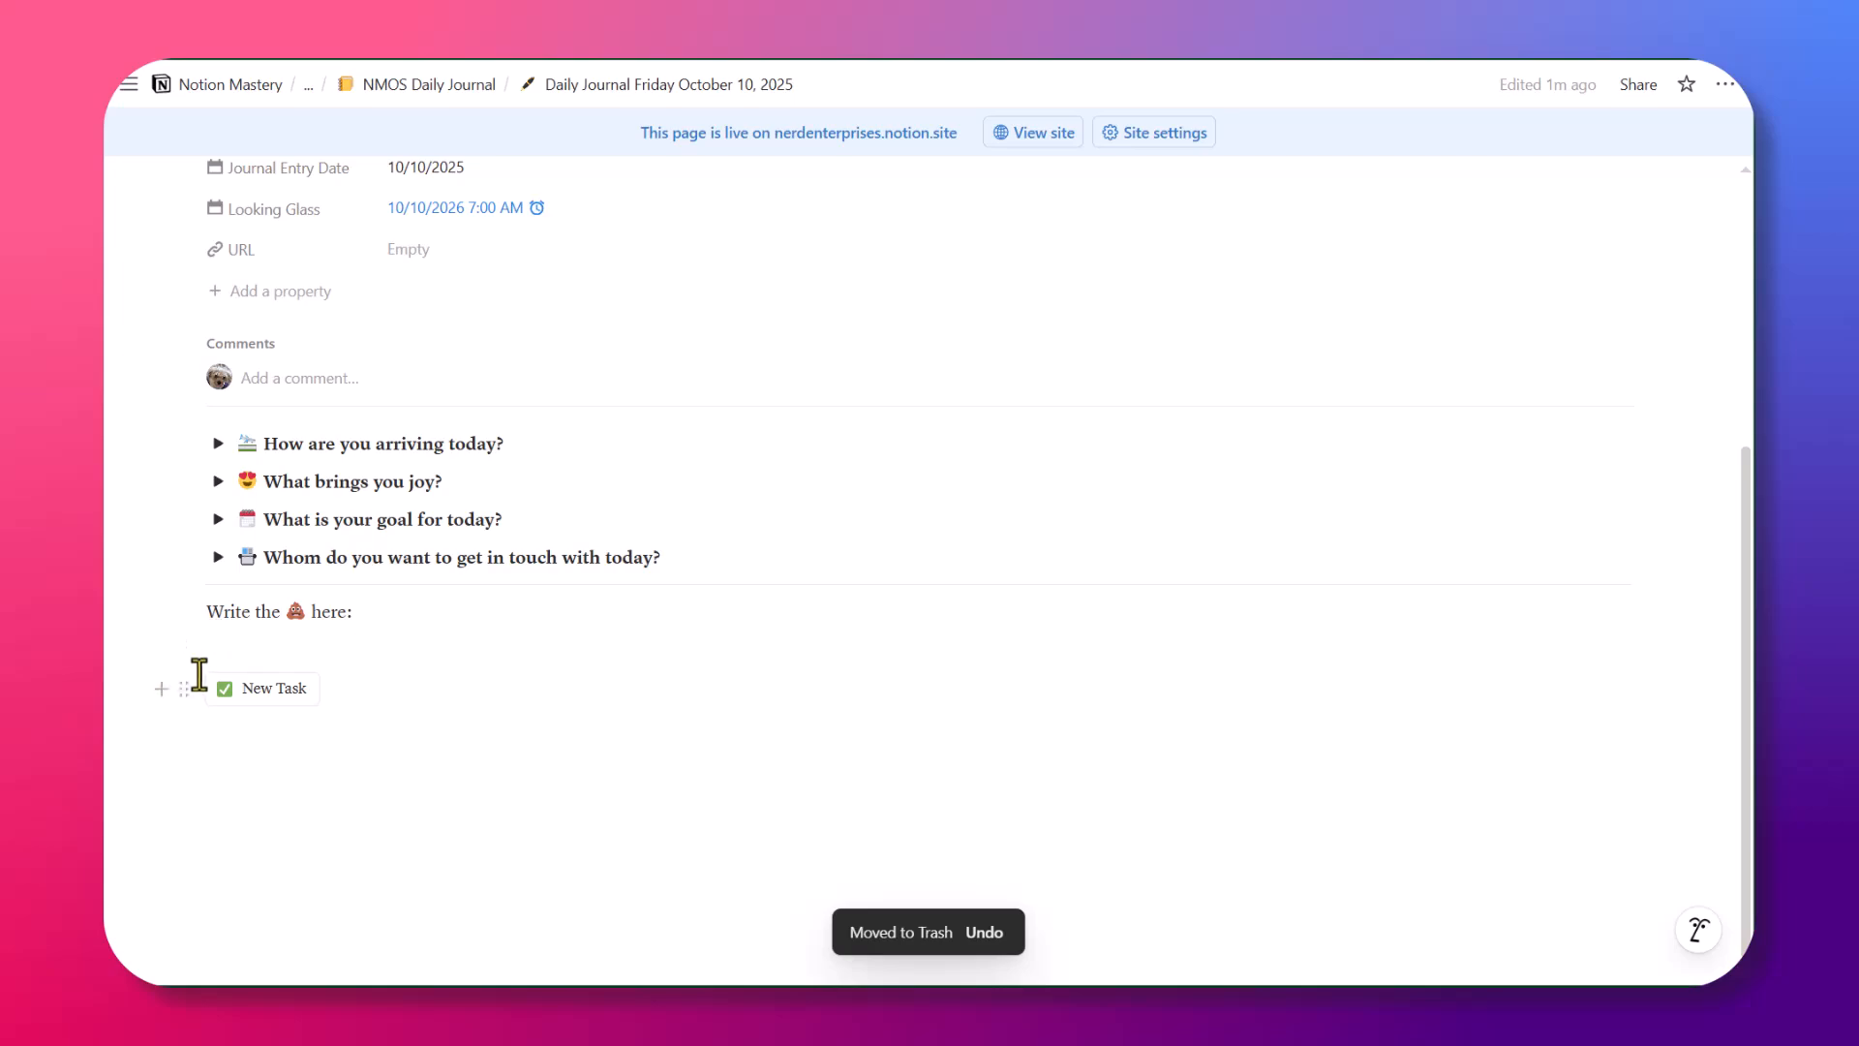
pyautogui.click(184, 688)
pyautogui.press('Escape')
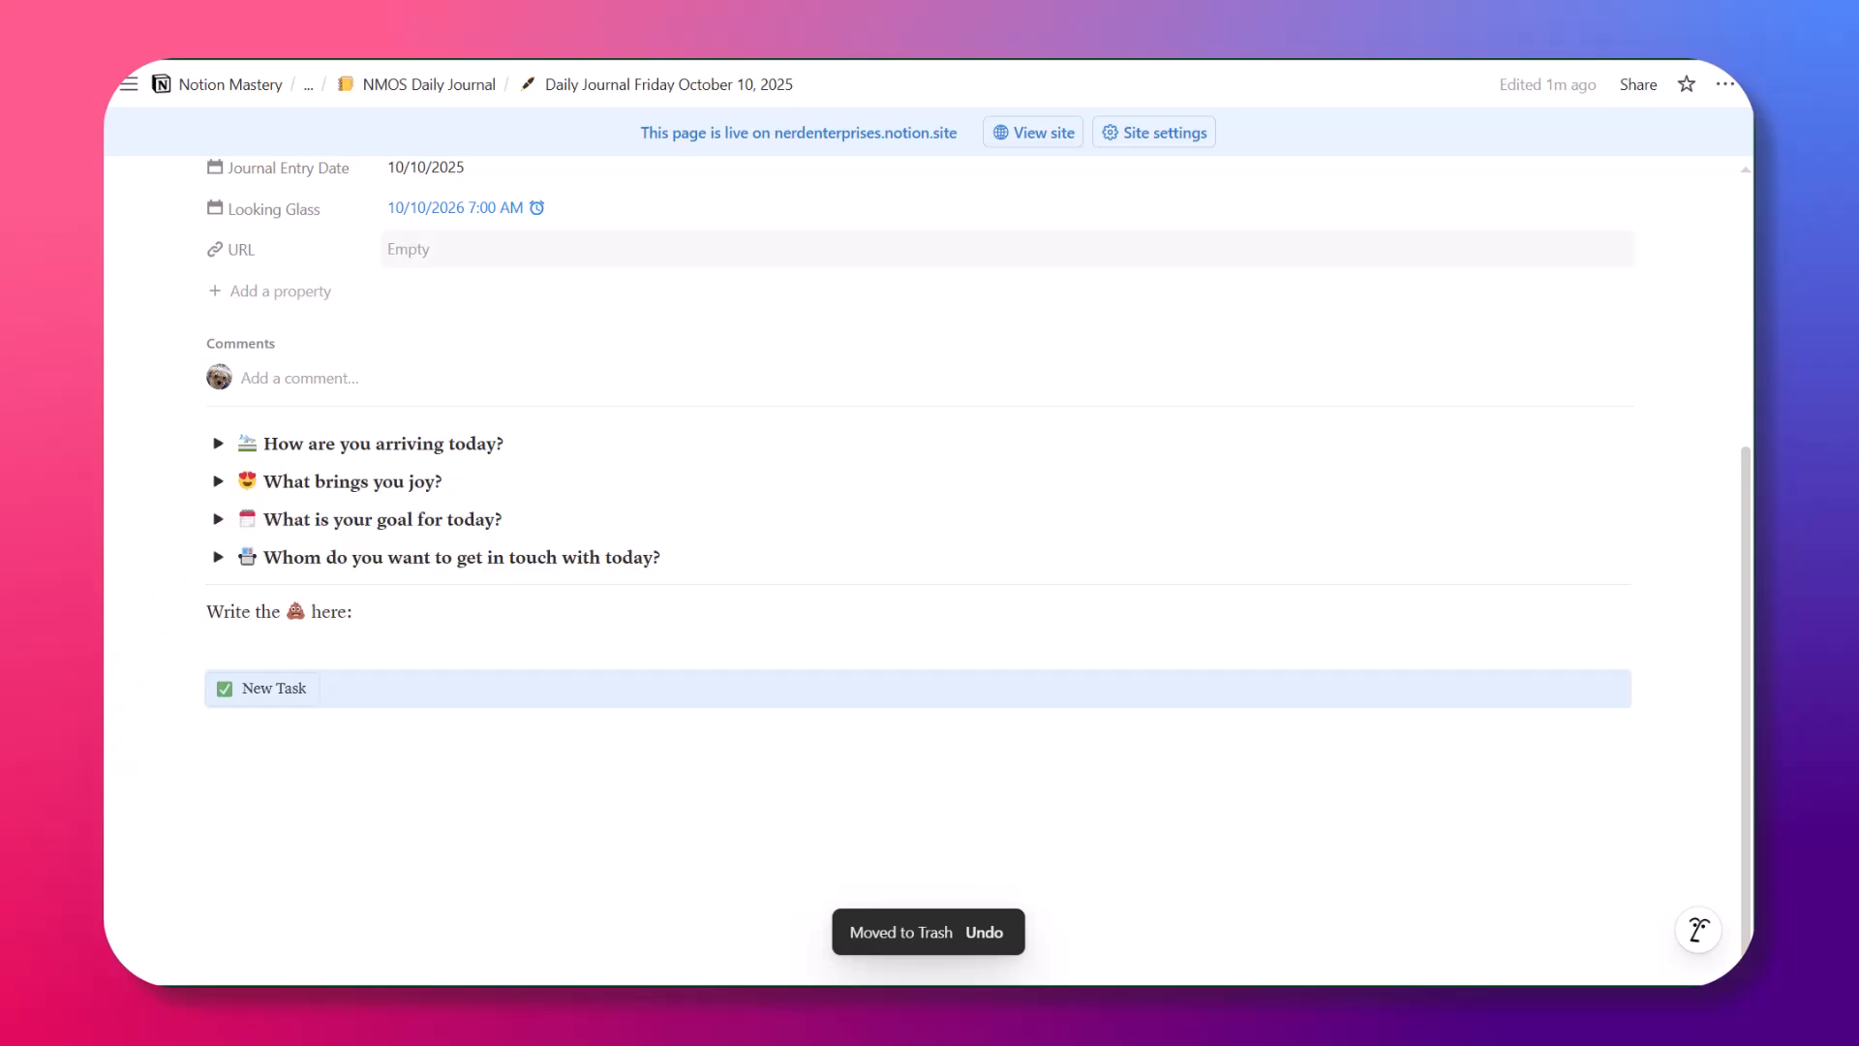
pyautogui.click(1725, 85)
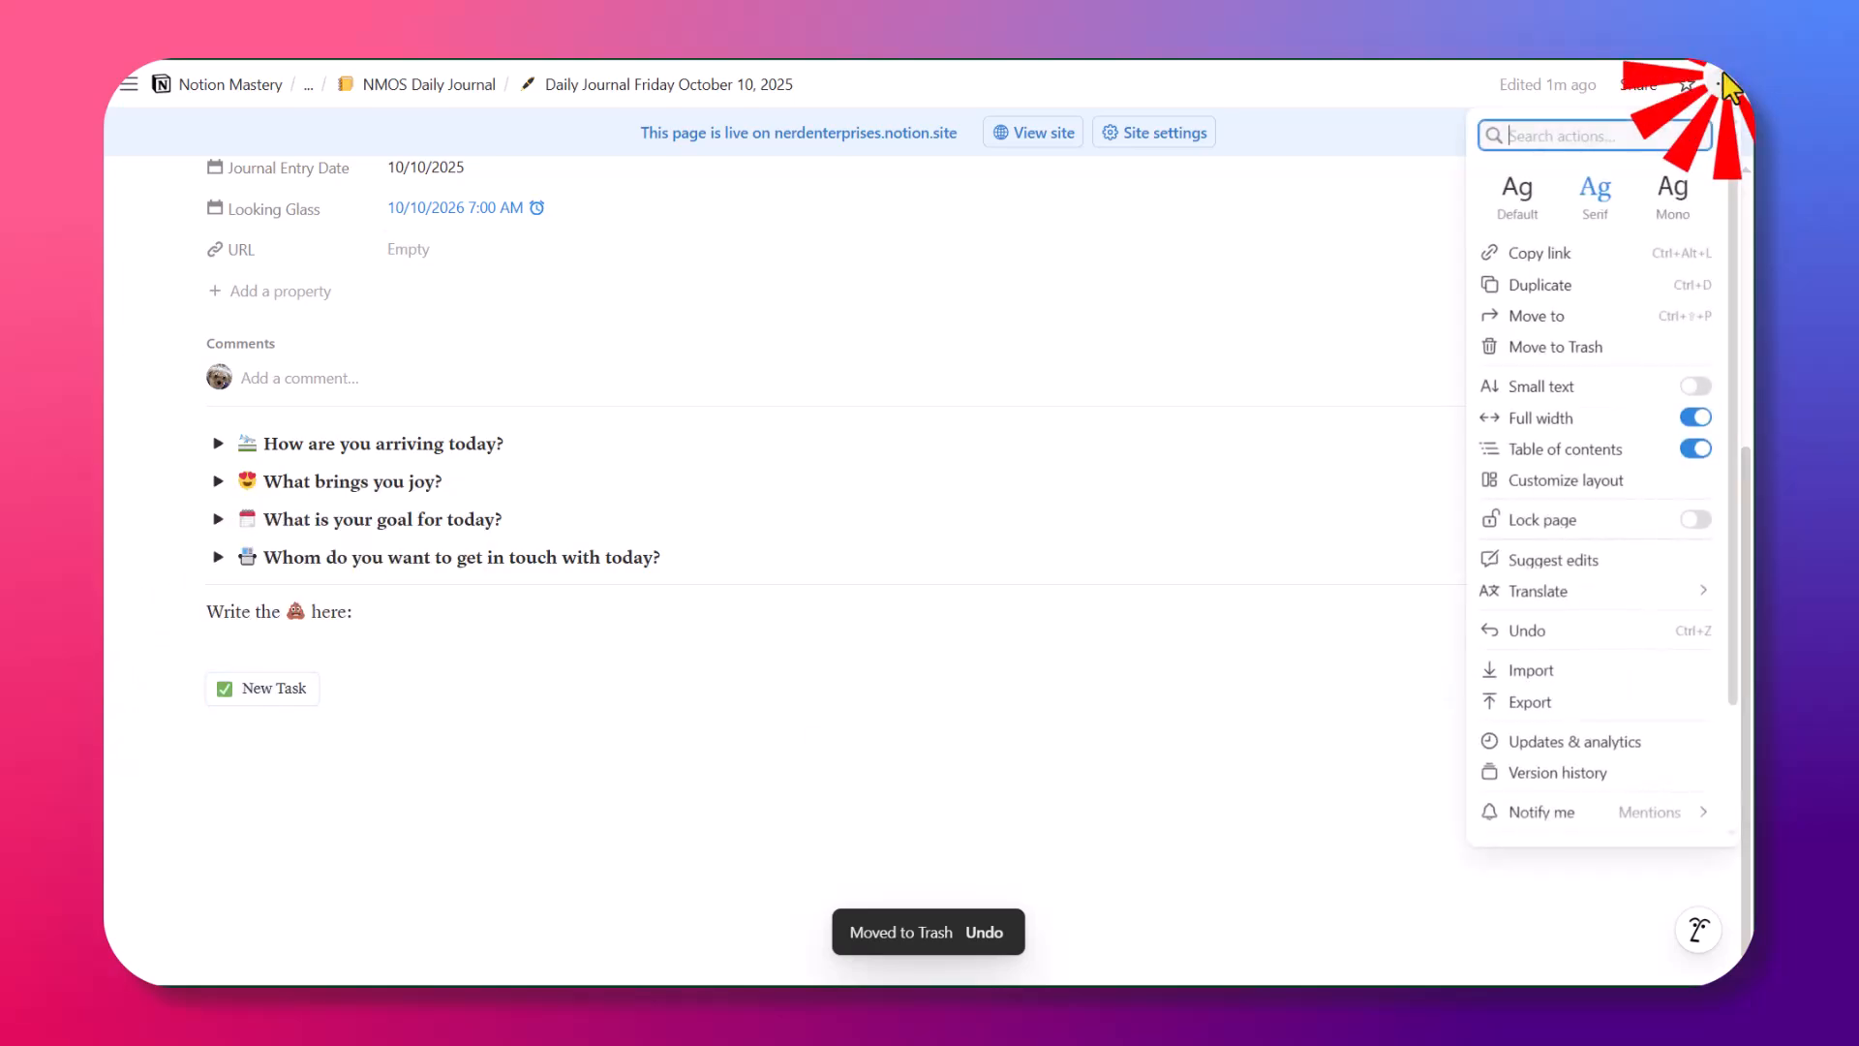
pyautogui.click(1549, 348)
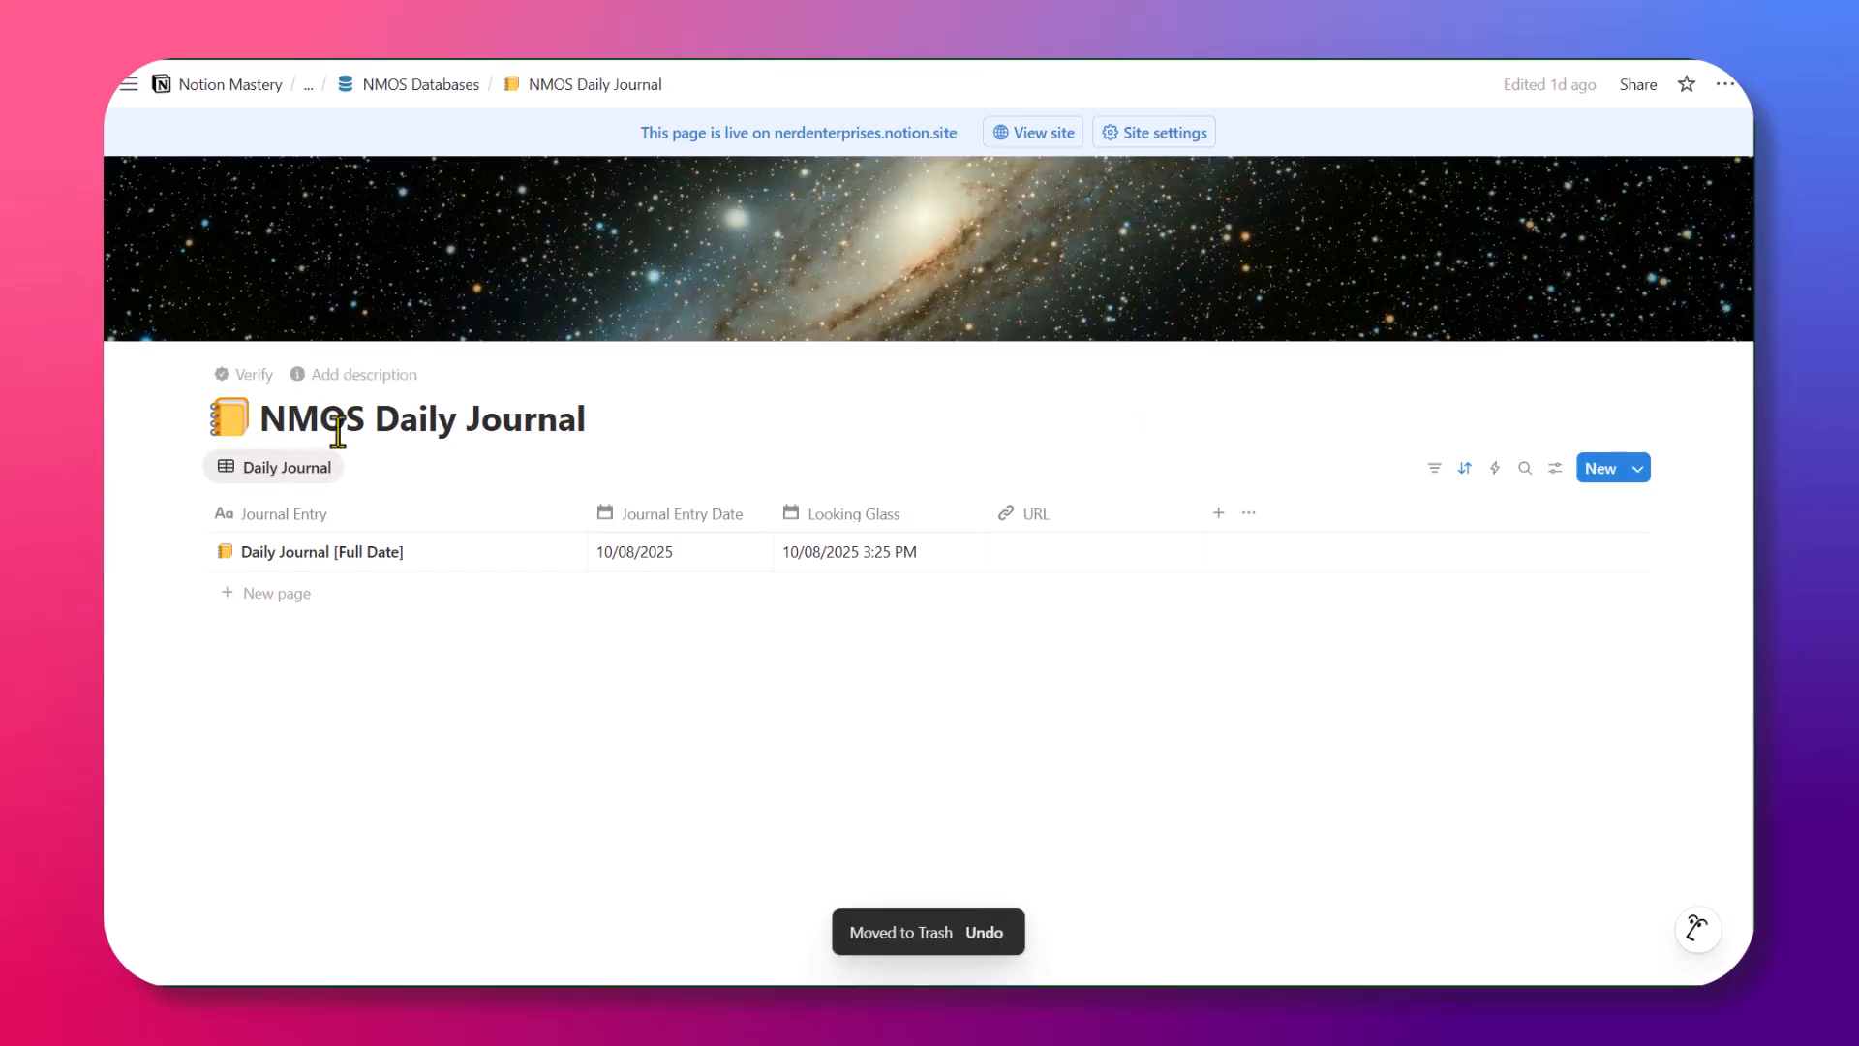
# Return to the Daily Journal section of "The Notion Mastery Operating System [Template]" page
pyautogui.click(307, 87)
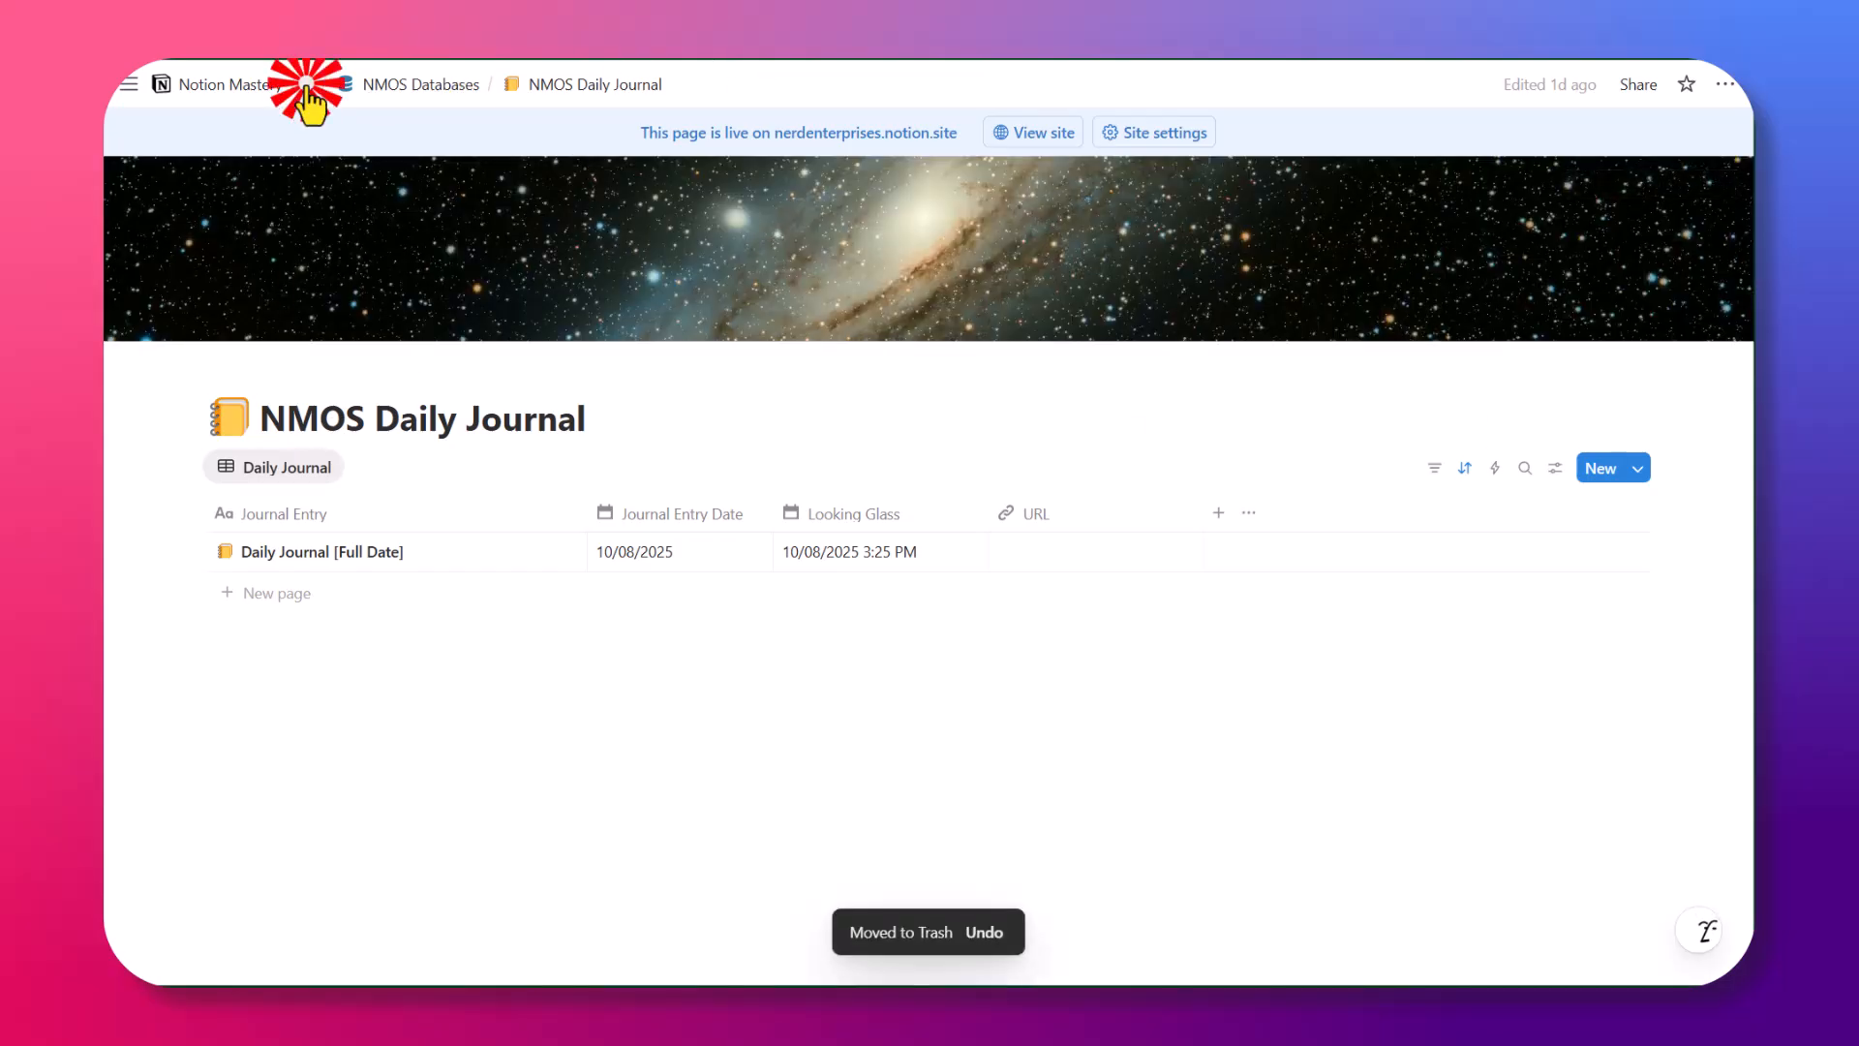
pyautogui.click(372, 117)
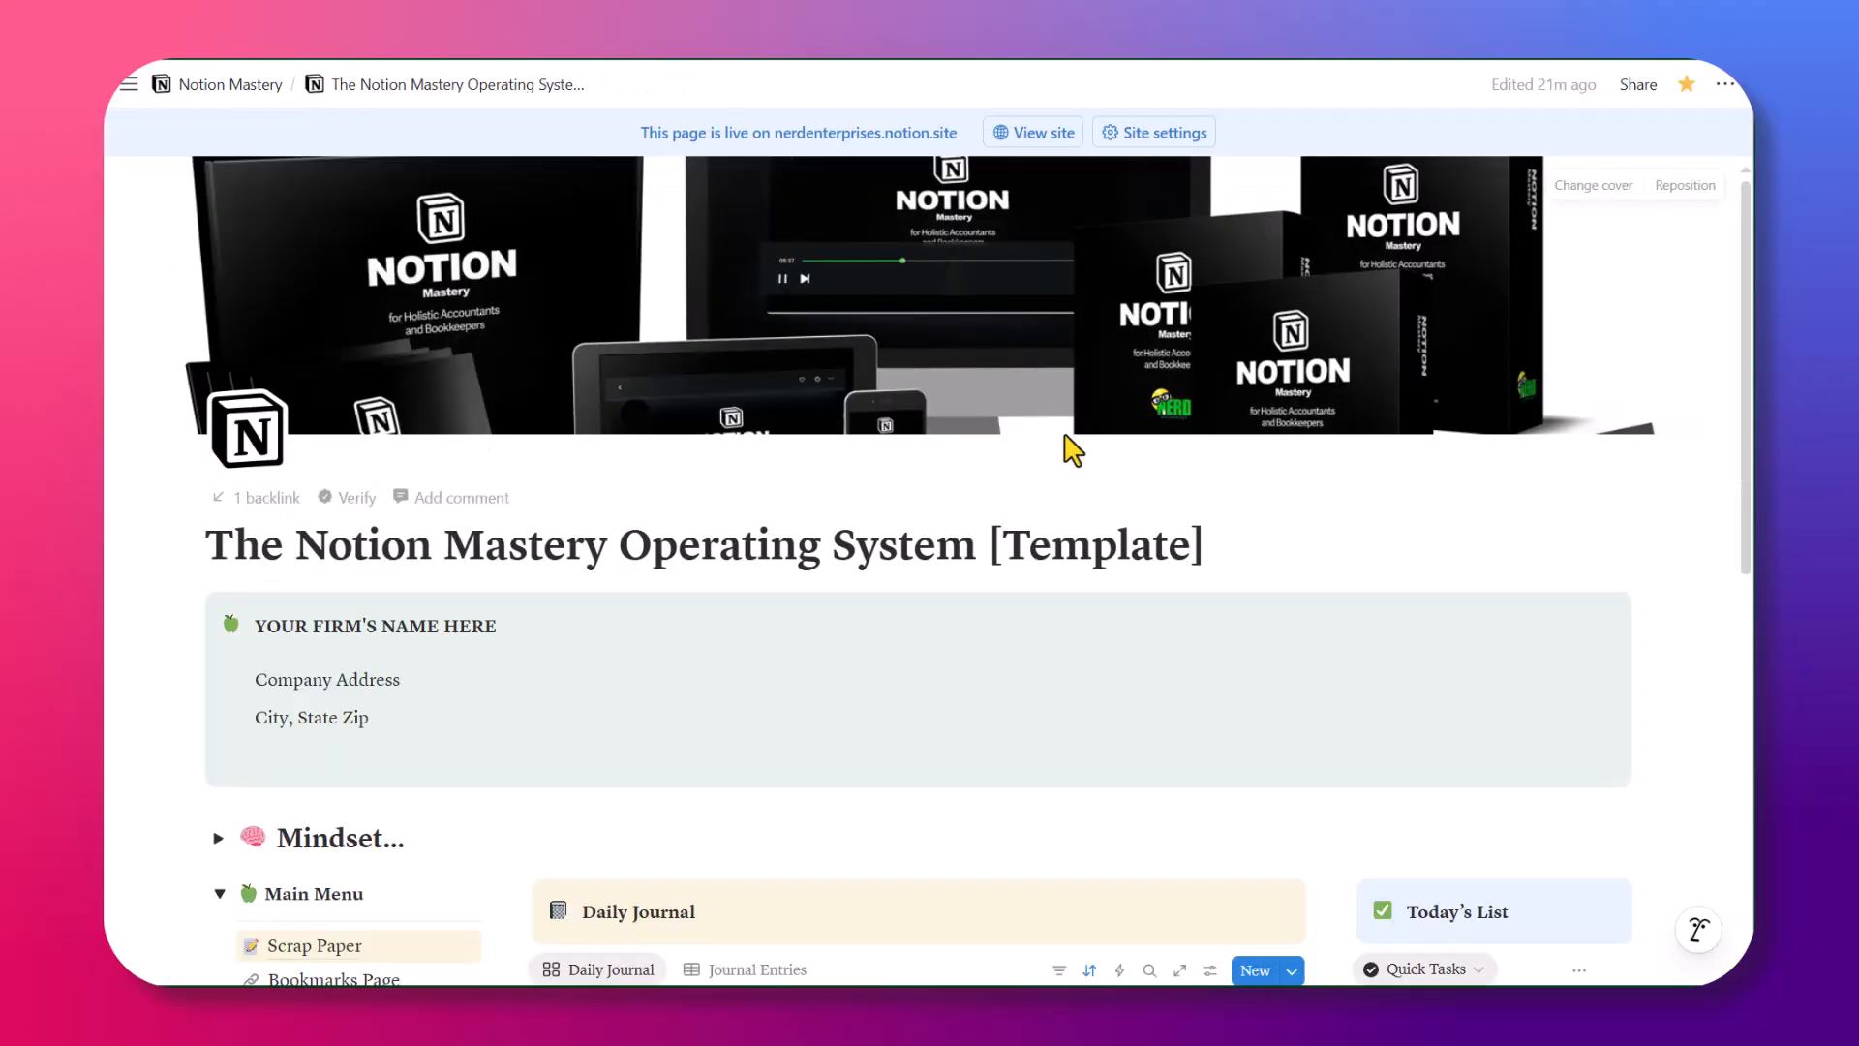
pyautogui.scroll(-6, 1133, 506)
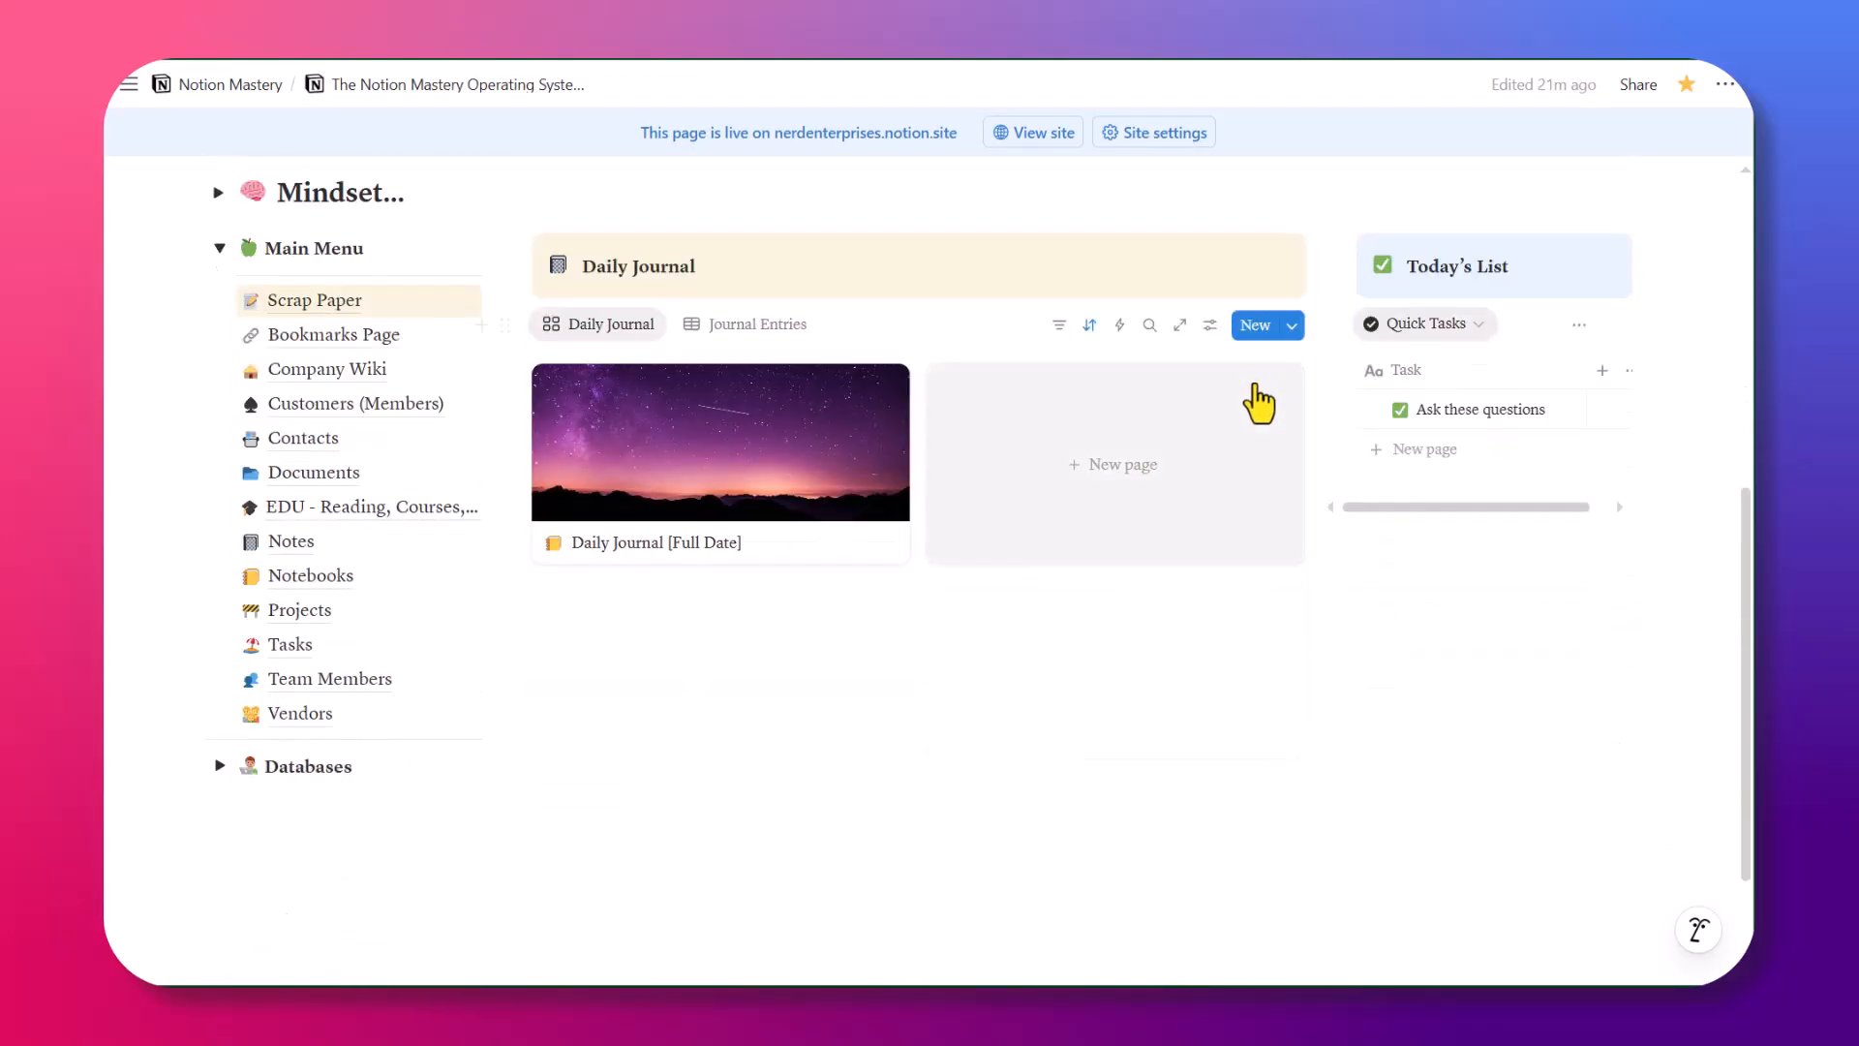
pyautogui.click(1254, 326)
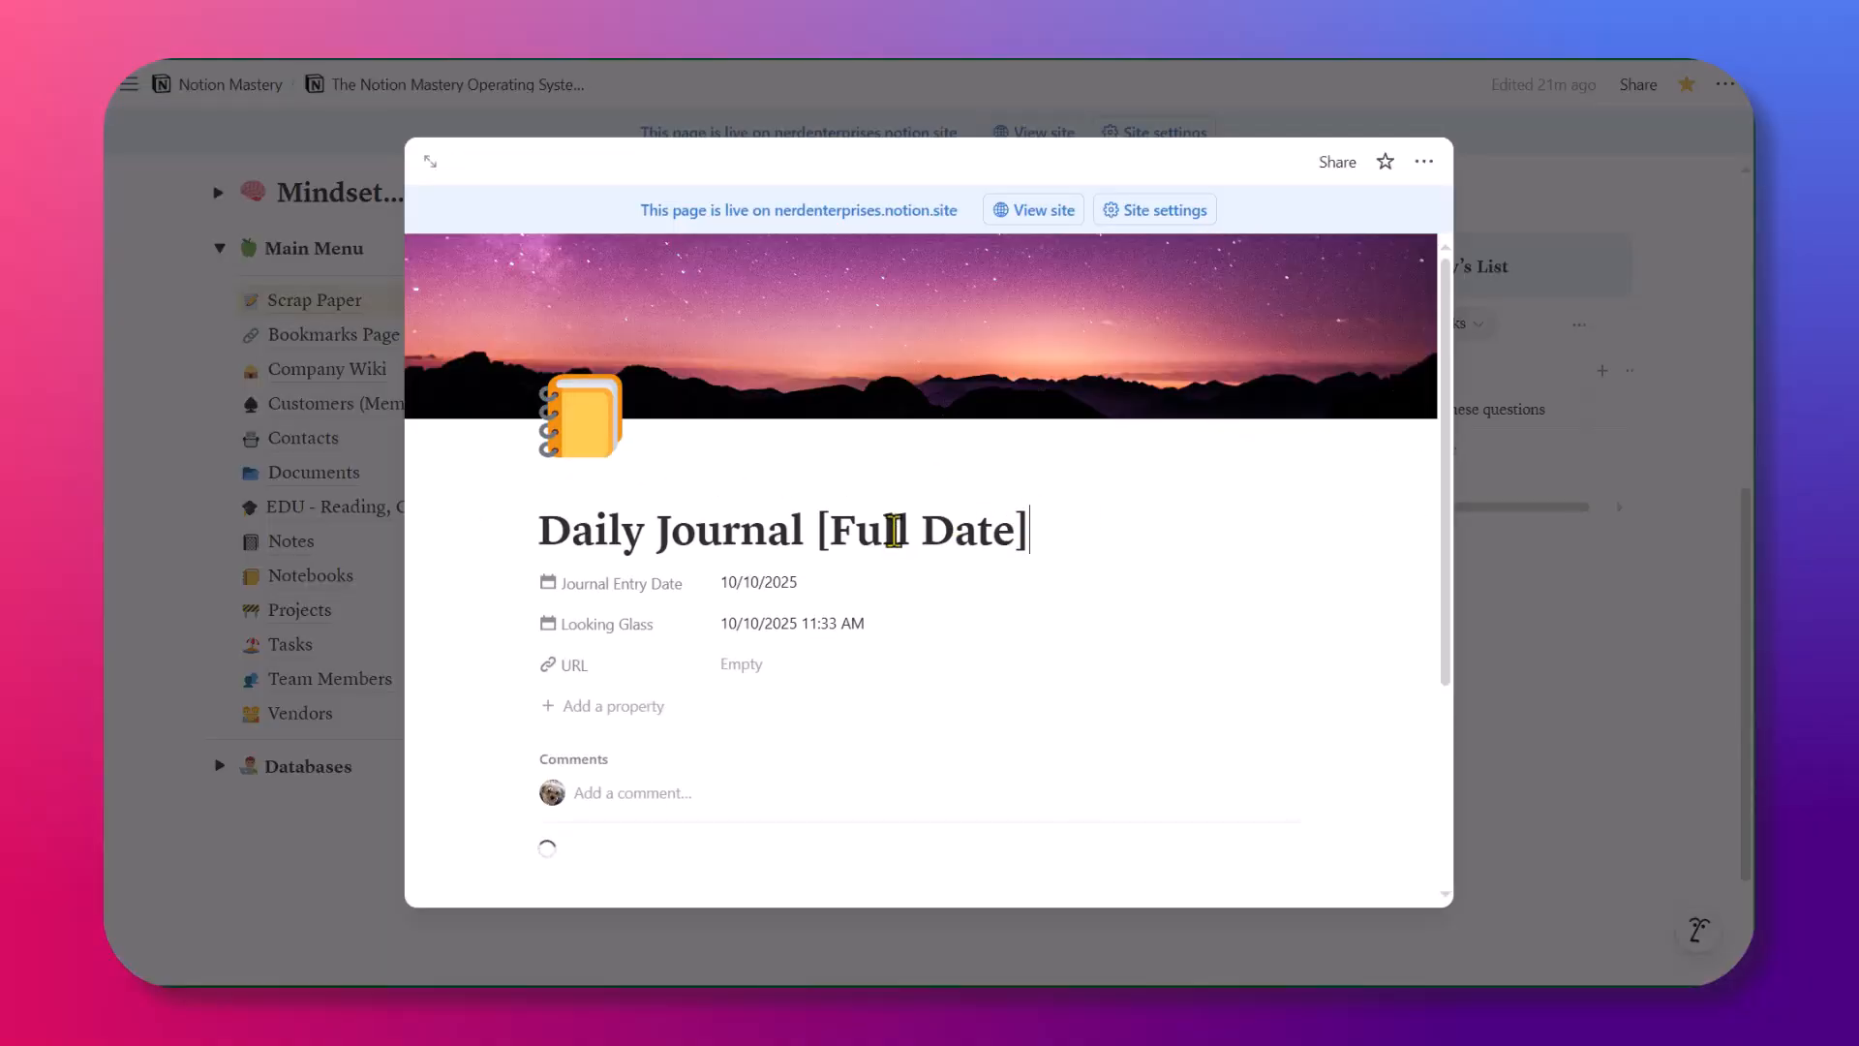
pyautogui.hotkey('ctrl', 'shift', 'Left')
pyautogui.hotkey('ctrl', 'shift', 'Left')
pyautogui.hotkey('ctrl', 'shift', 'Left')
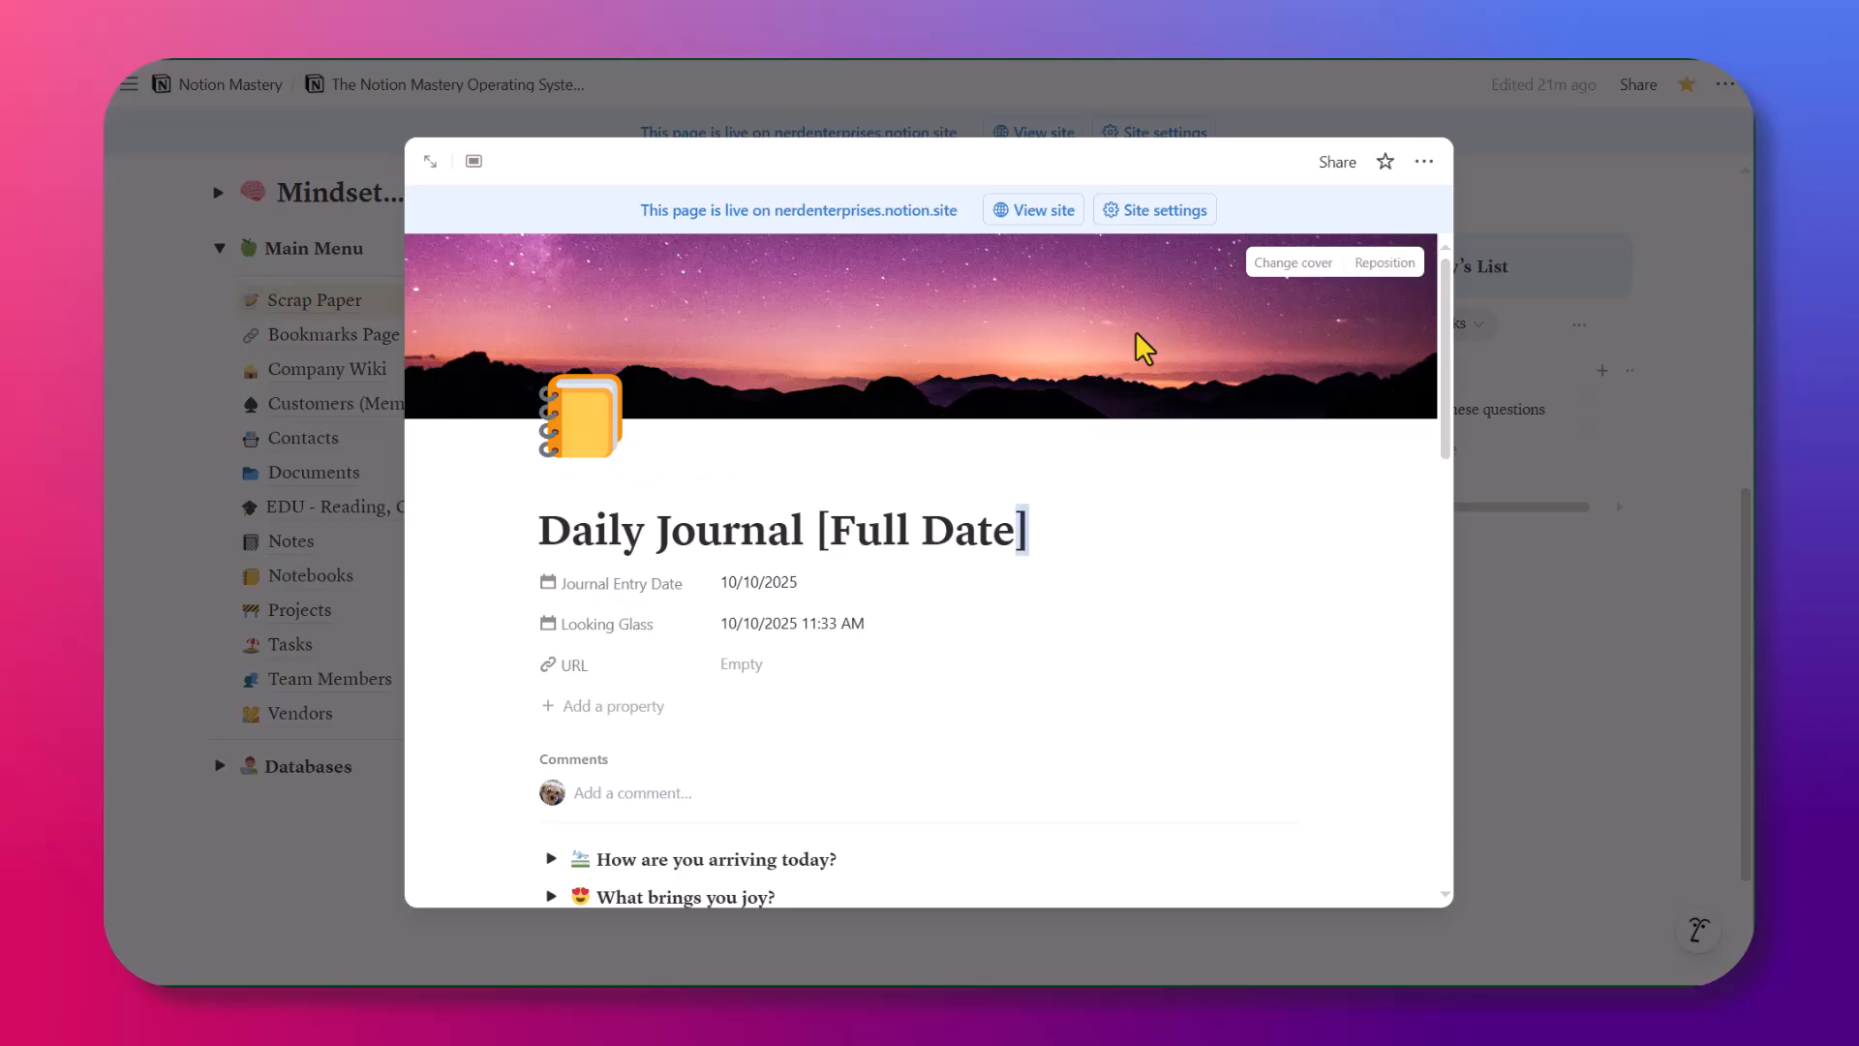
pyautogui.click(1424, 161)
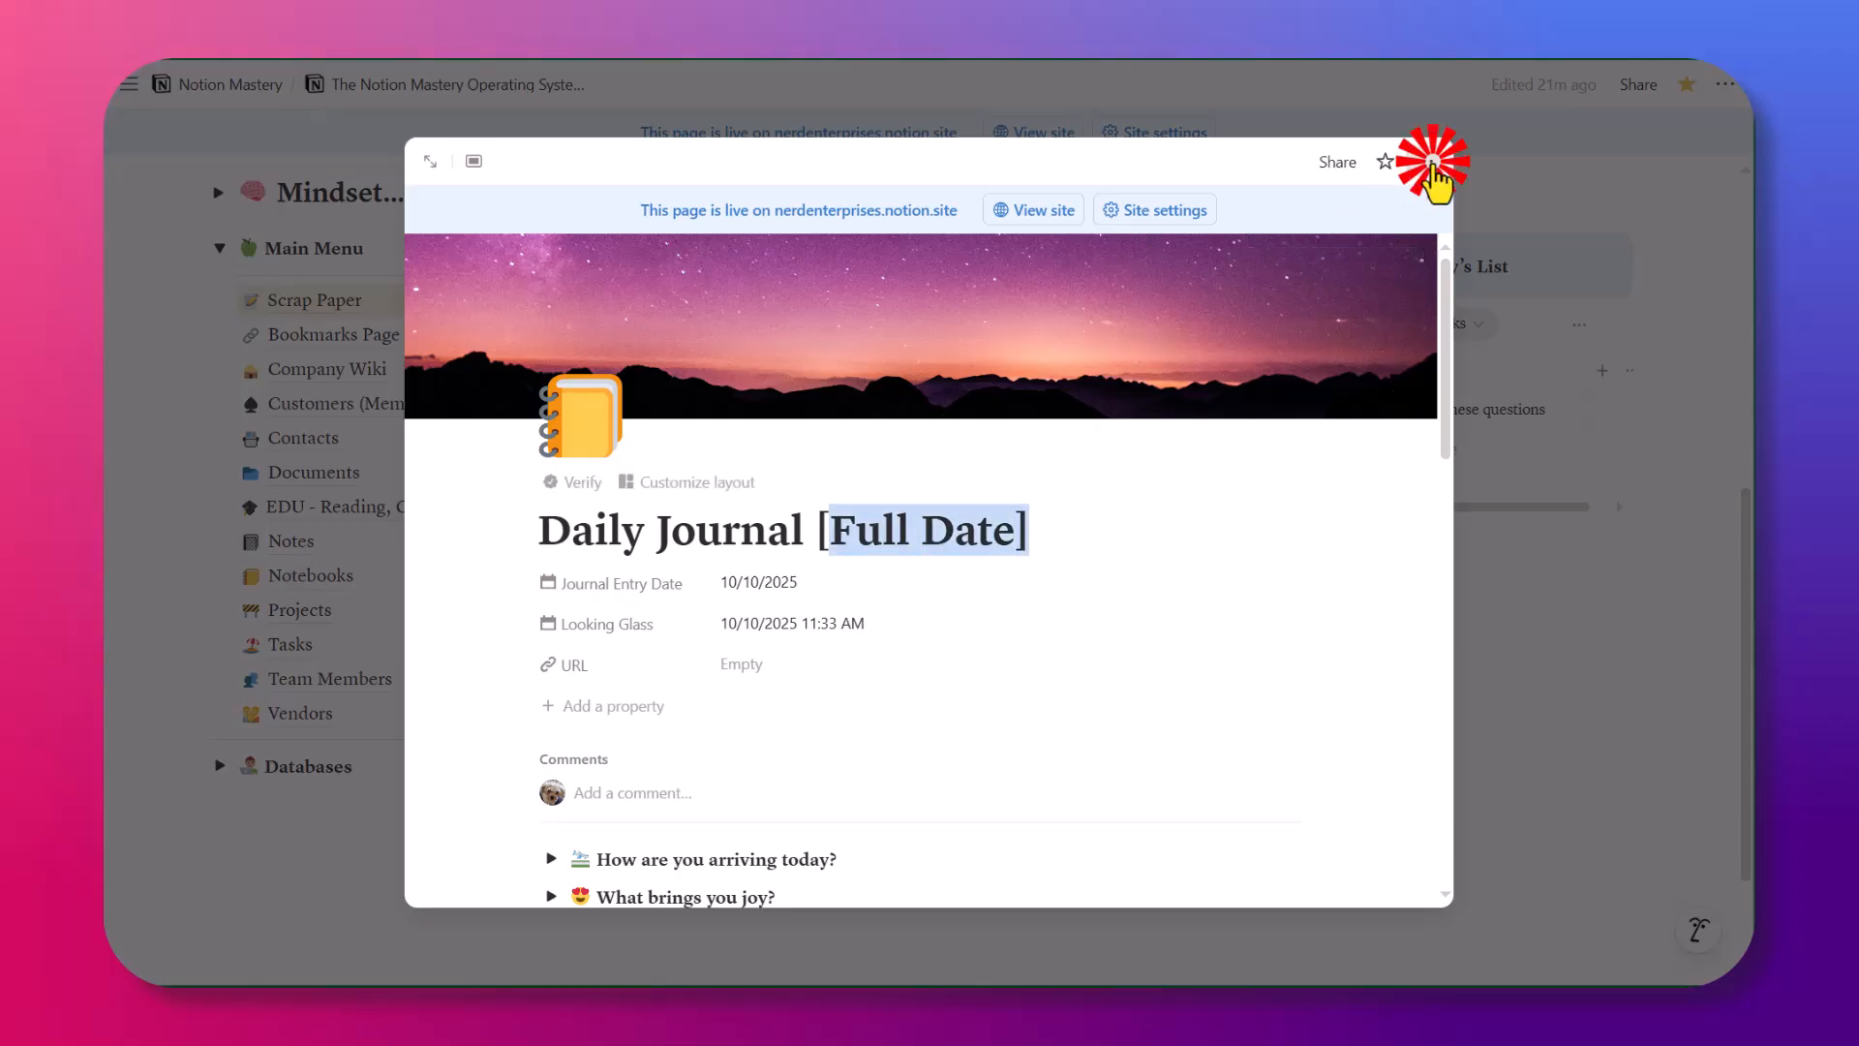
pyautogui.click(1256, 424)
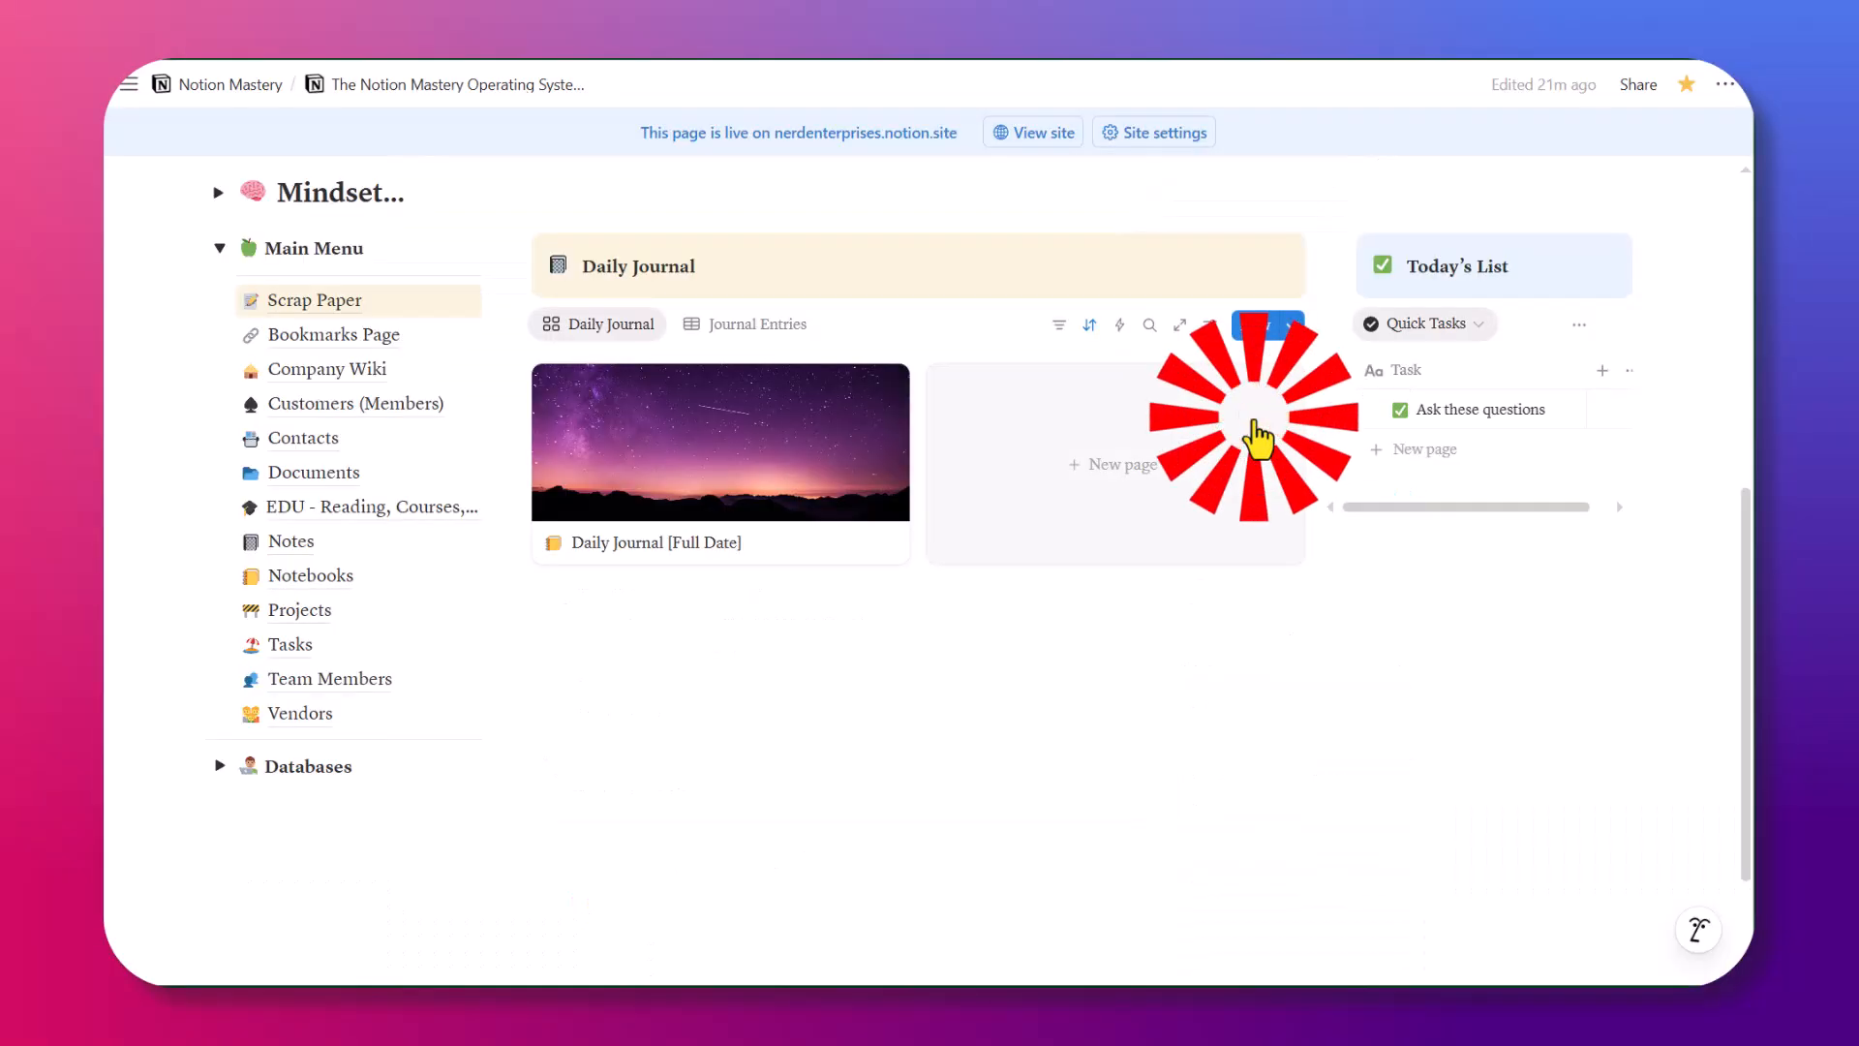
# Create a journal entry from the "Daily Journal (simple)" template and title it "Daily Journal Friday October 10, 2025"
pyautogui.click(1292, 326)
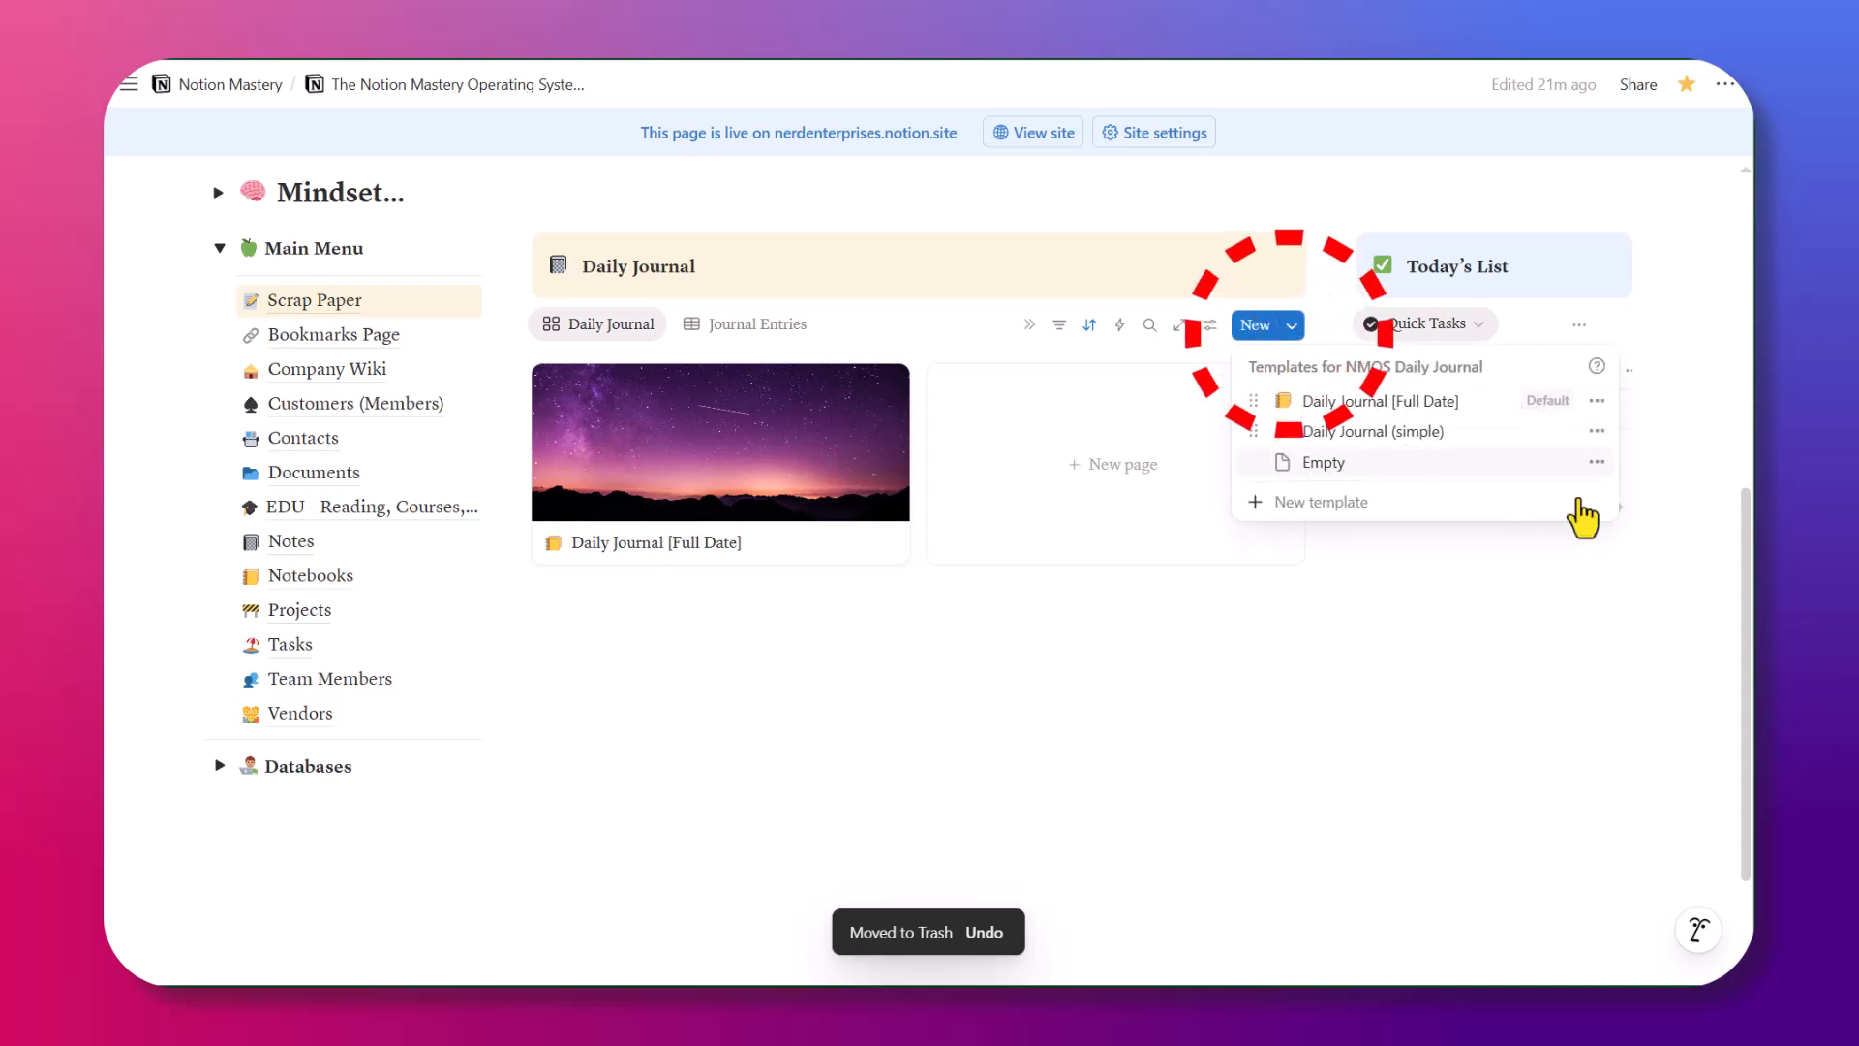
pyautogui.click(1387, 436)
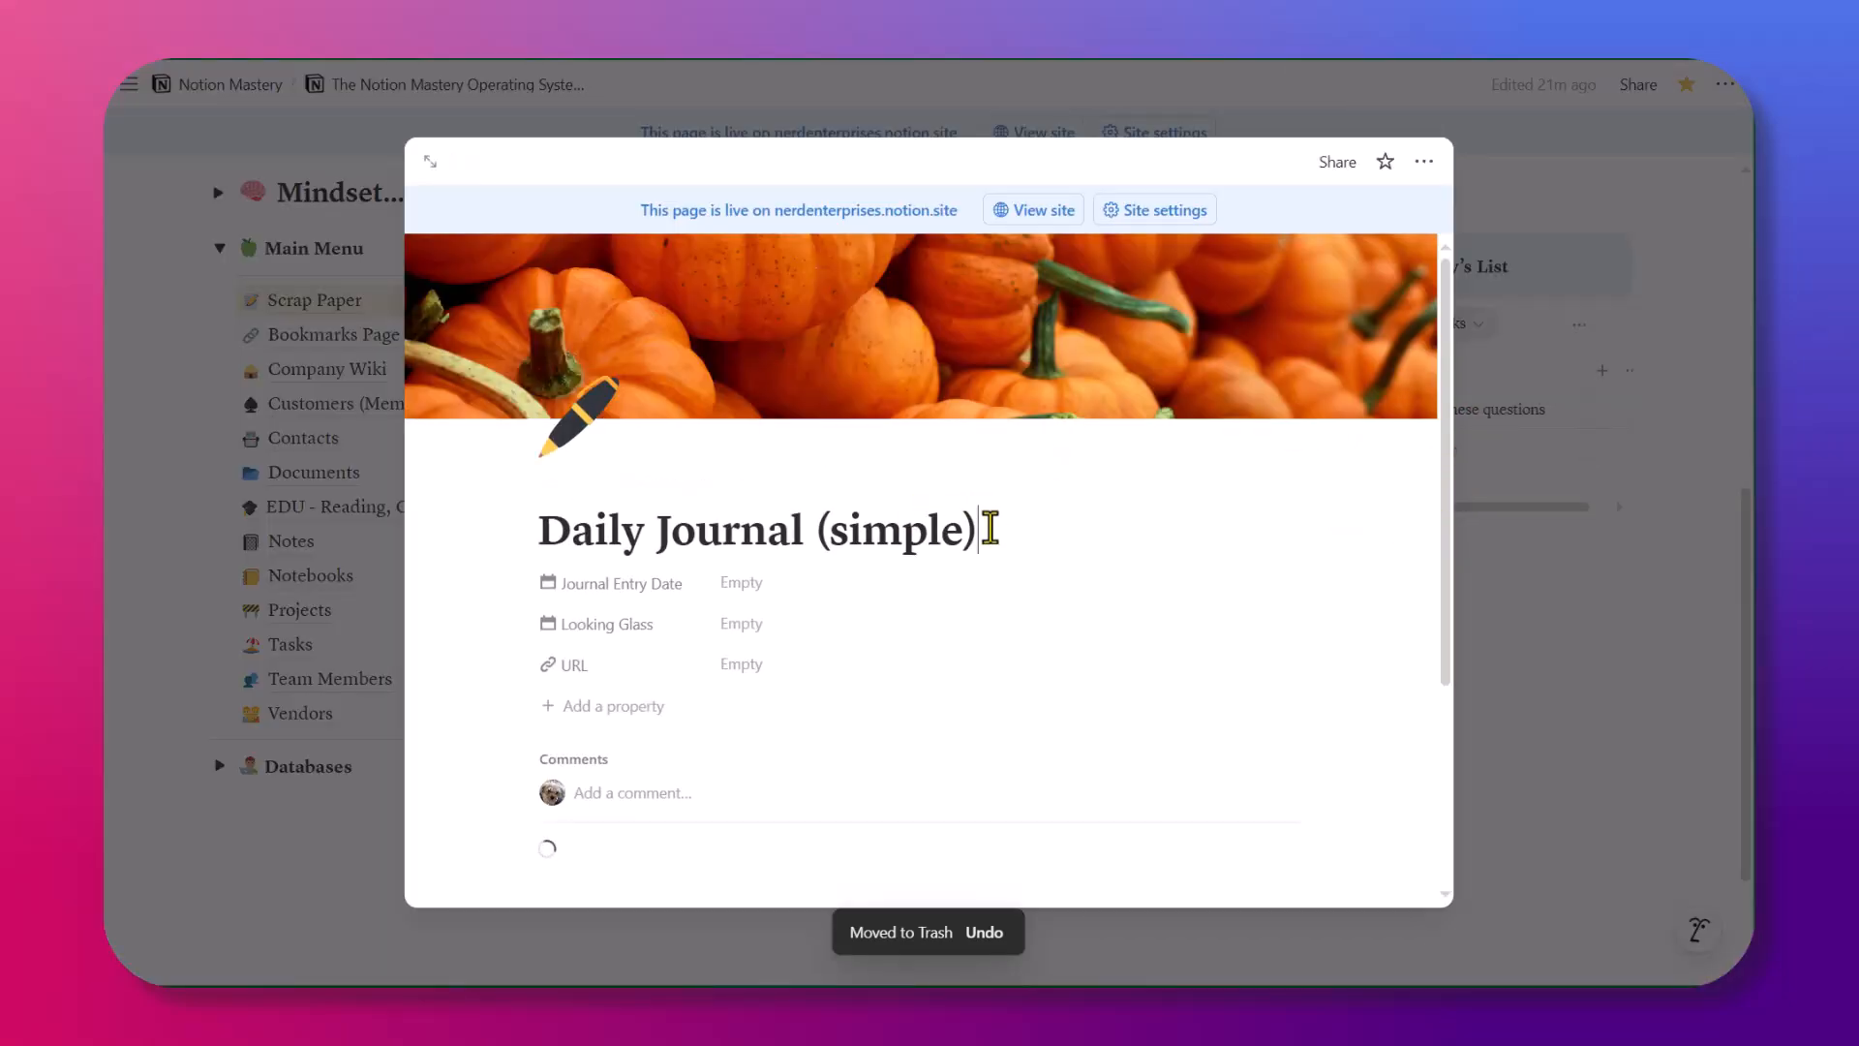
pyautogui.click(990, 527)
pyautogui.hotkey('shift', 'Left')
pyautogui.hotkey('shift', 'Left')
pyautogui.hotkey('shift', 'Left')
pyautogui.hotkey('shift', 'Left')
pyautogui.hotkey('shift', 'Left')
pyautogui.hotkey('shift', 'Left')
pyautogui.hotkey('shift', 'Left')
pyautogui.hotkey('shift', 'Left')
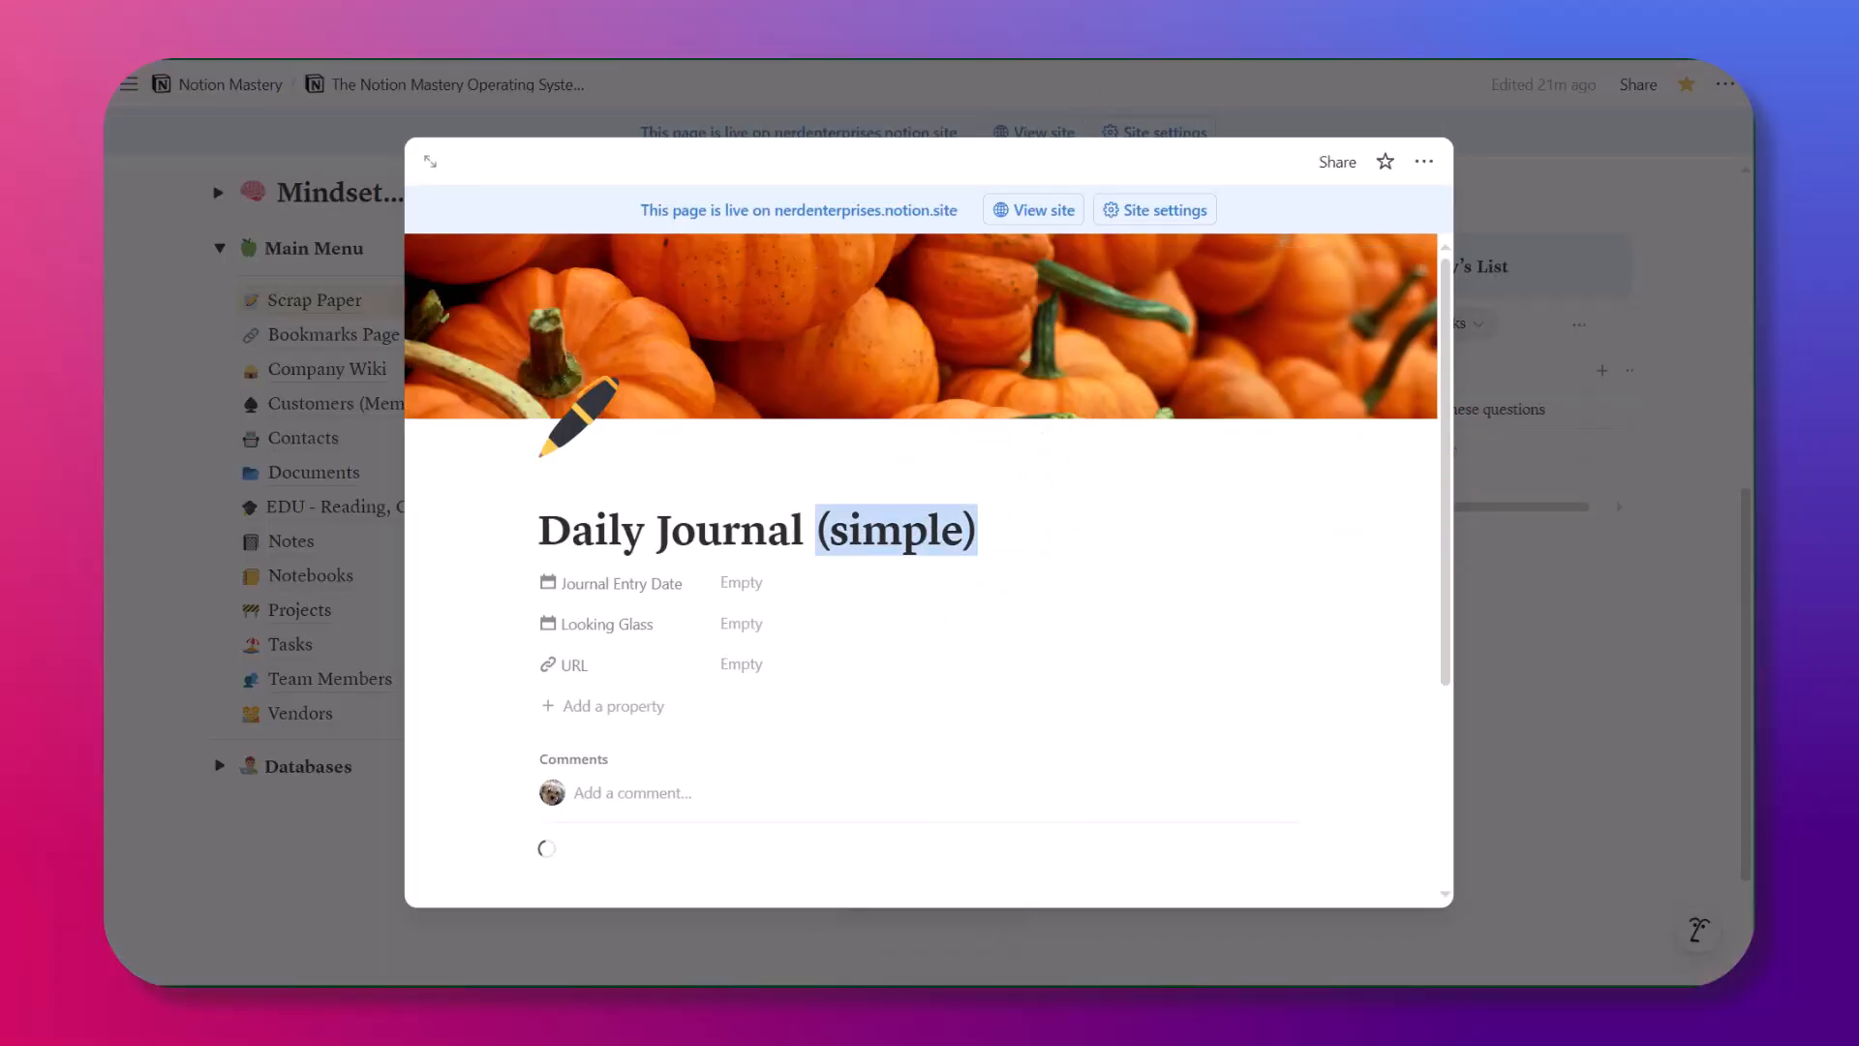
pyautogui.write('Fri')
pyautogui.press('BackSpace')
pyautogui.press('BackSpace')
pyautogui.write('Fr')
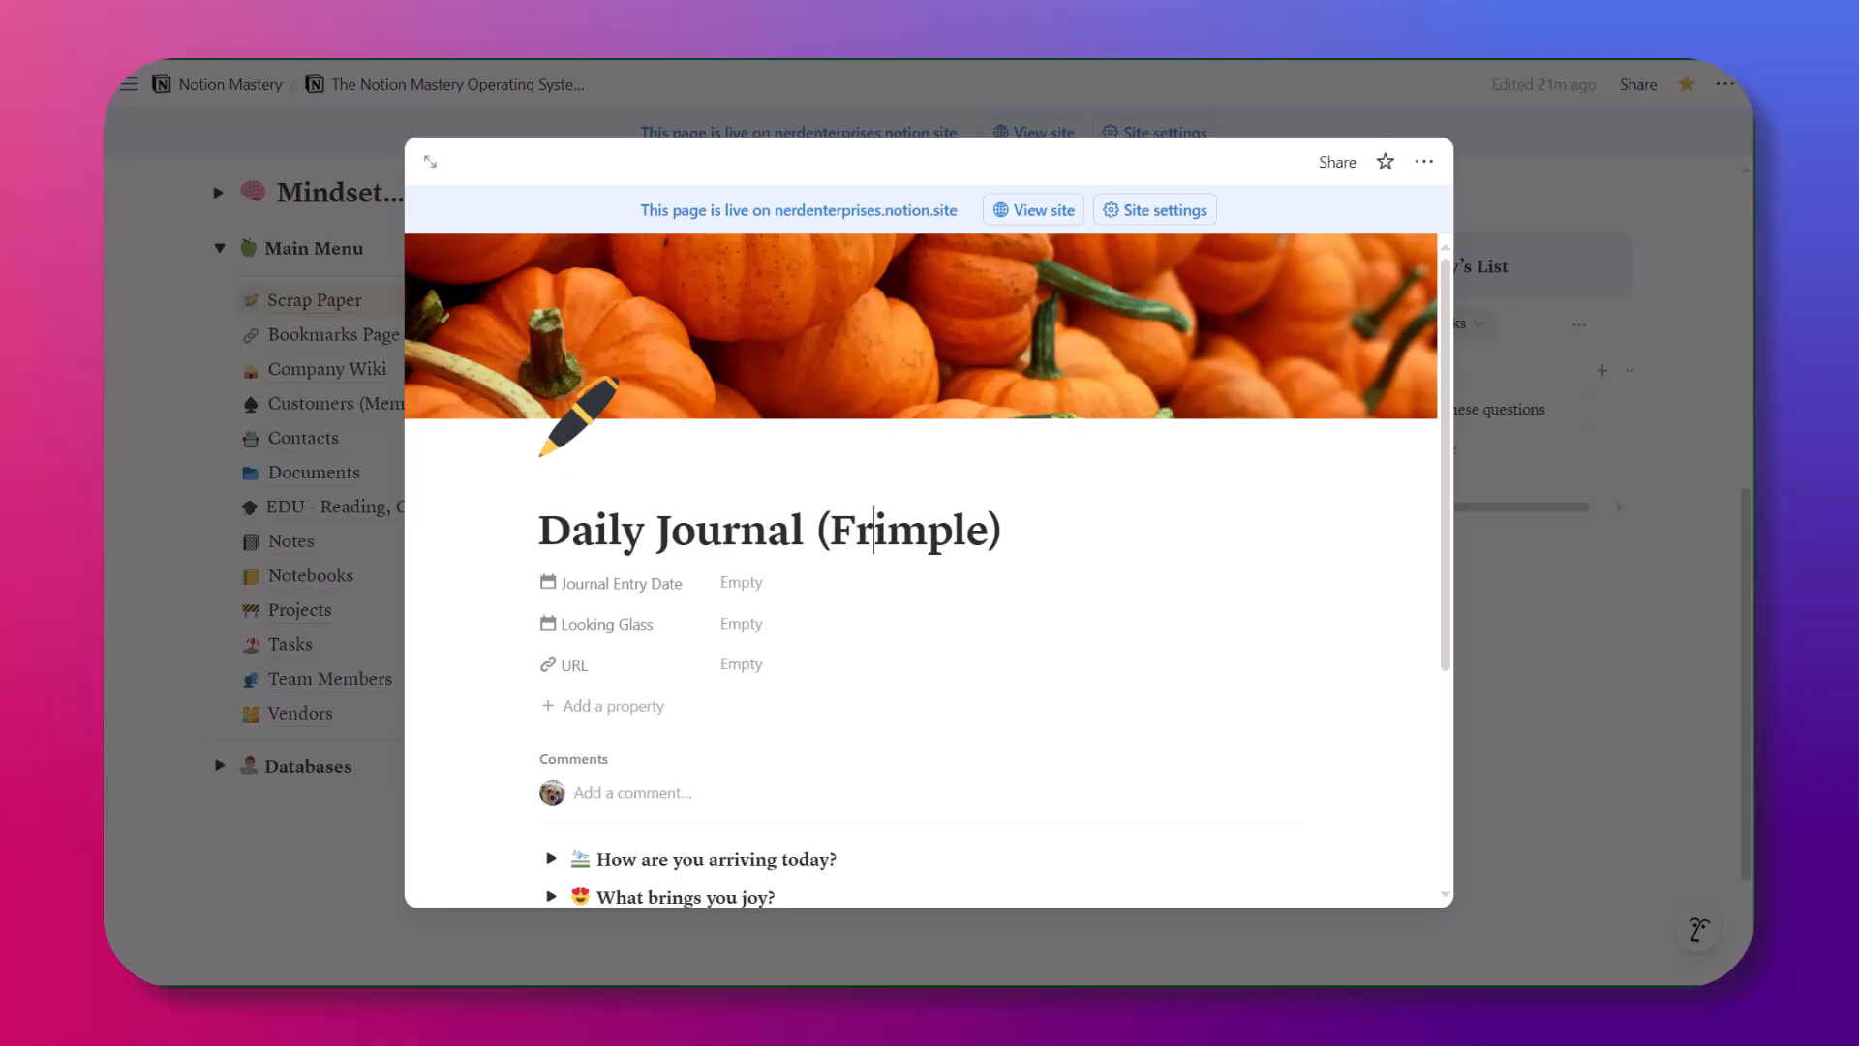
pyautogui.write('iday ')
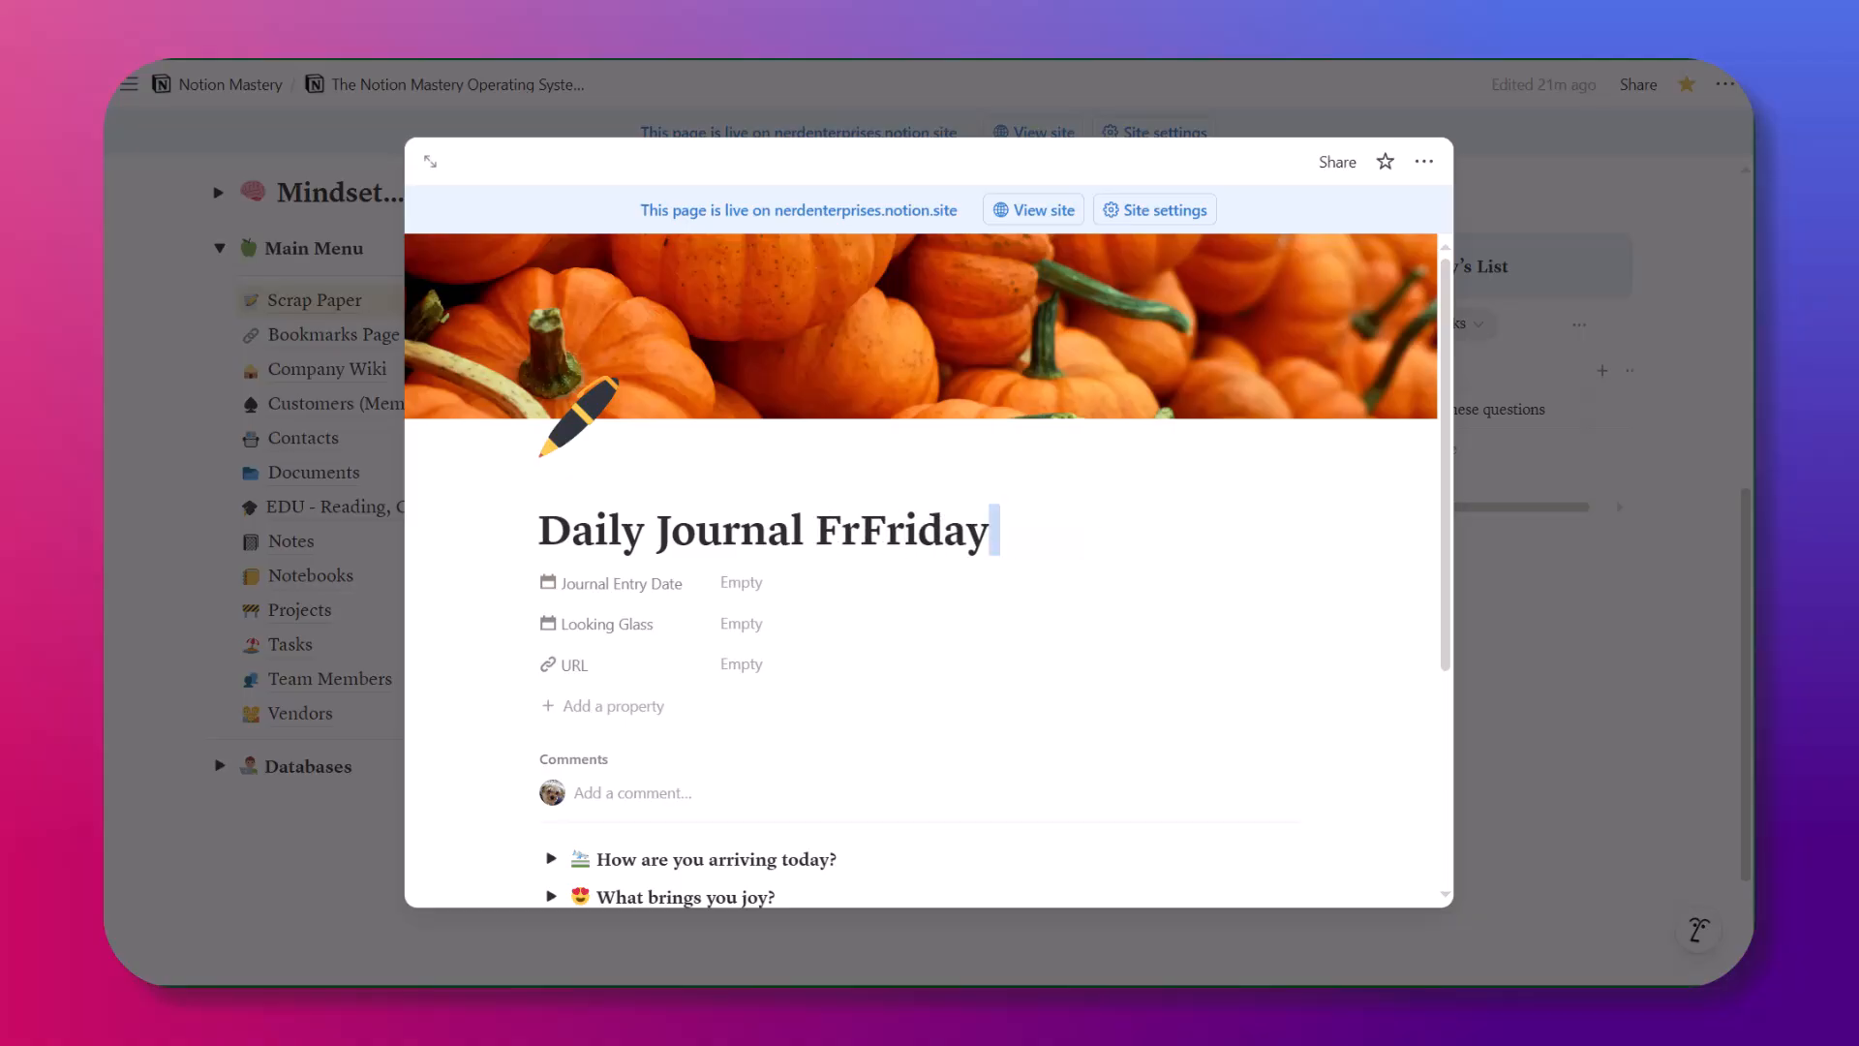
pyautogui.write('October ')
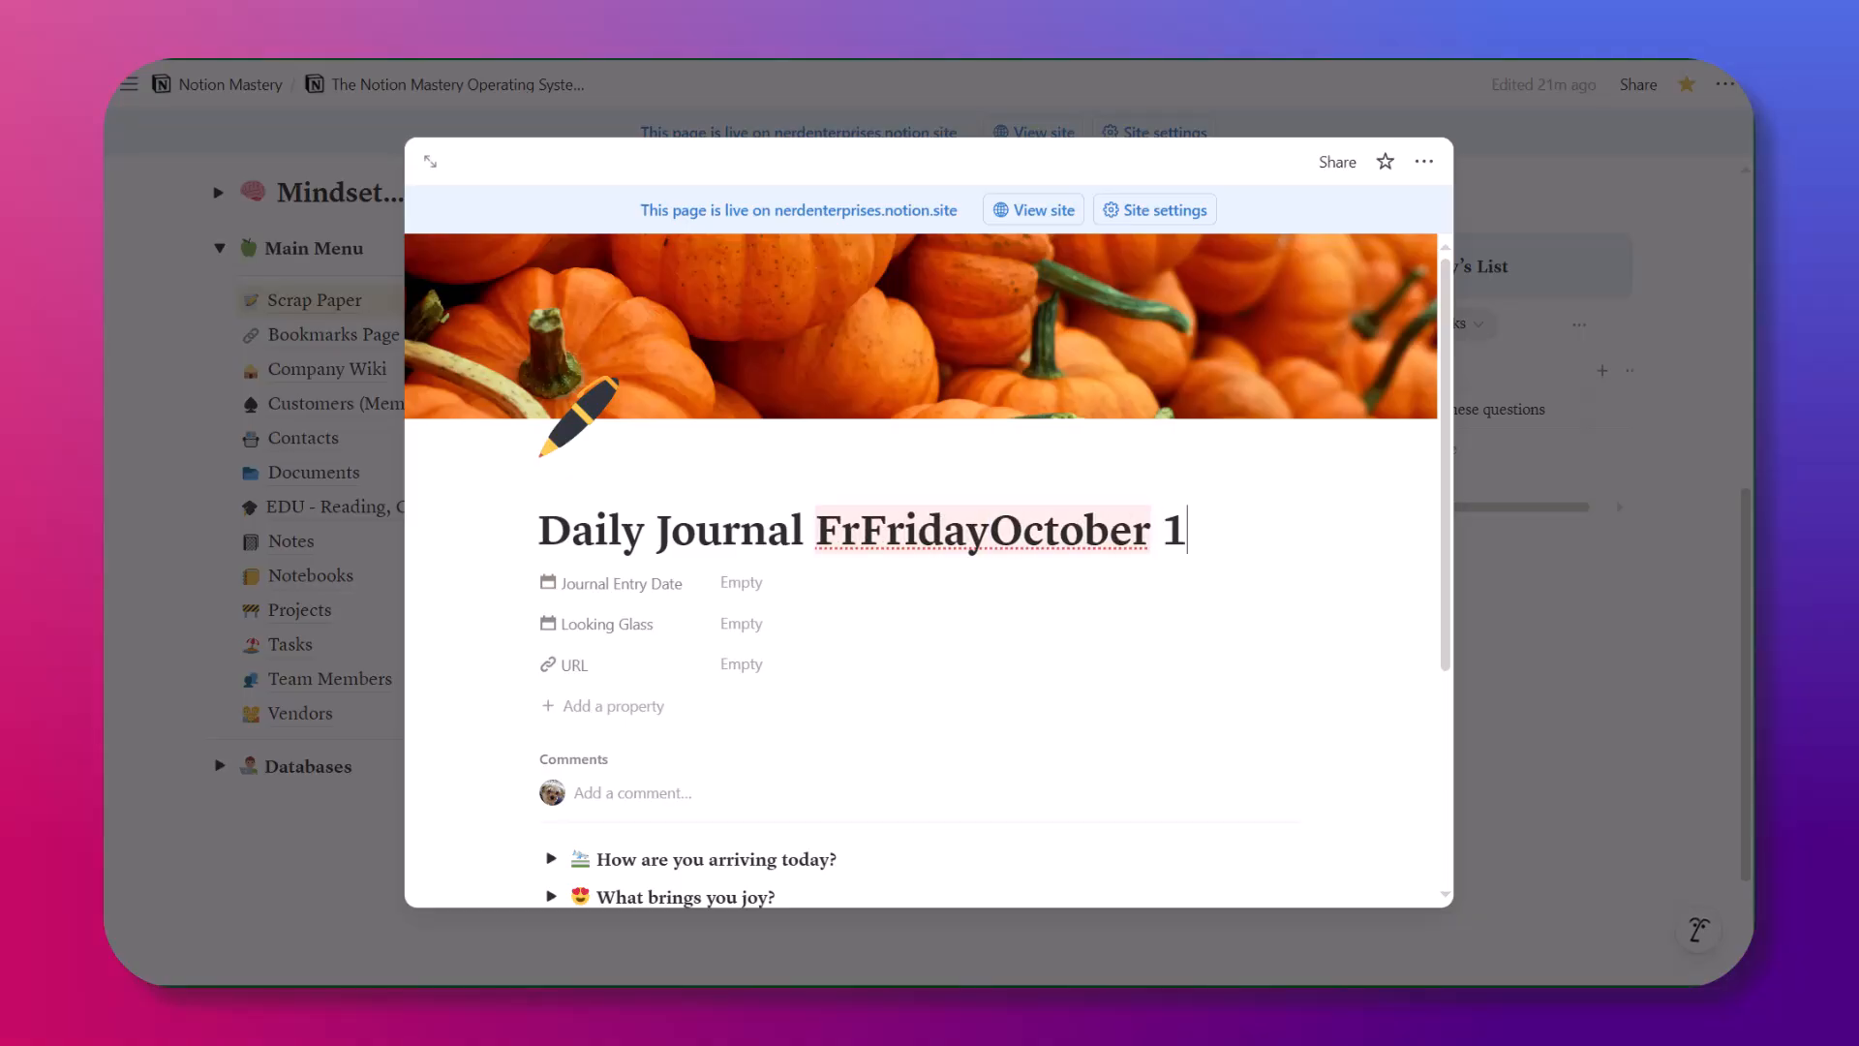
pyautogui.write('10, 2025')
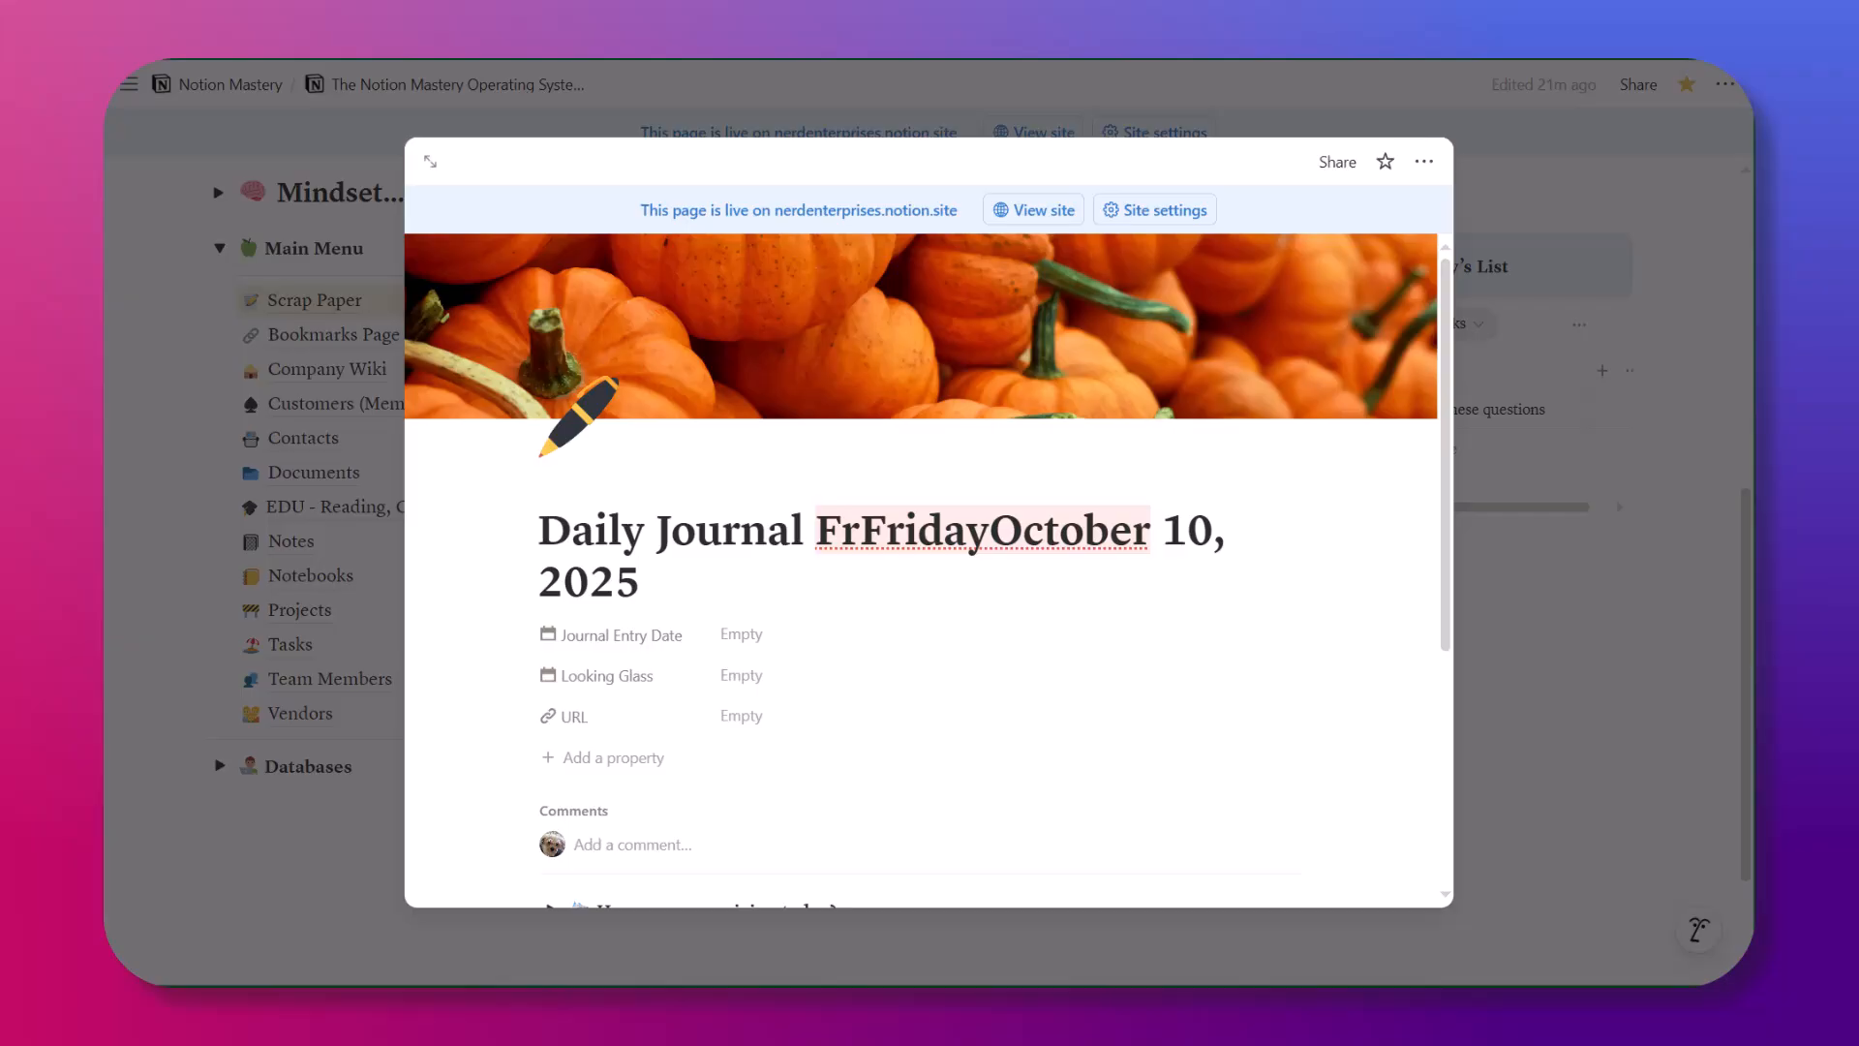
pyautogui.press('Delete')
pyautogui.press('Delete')
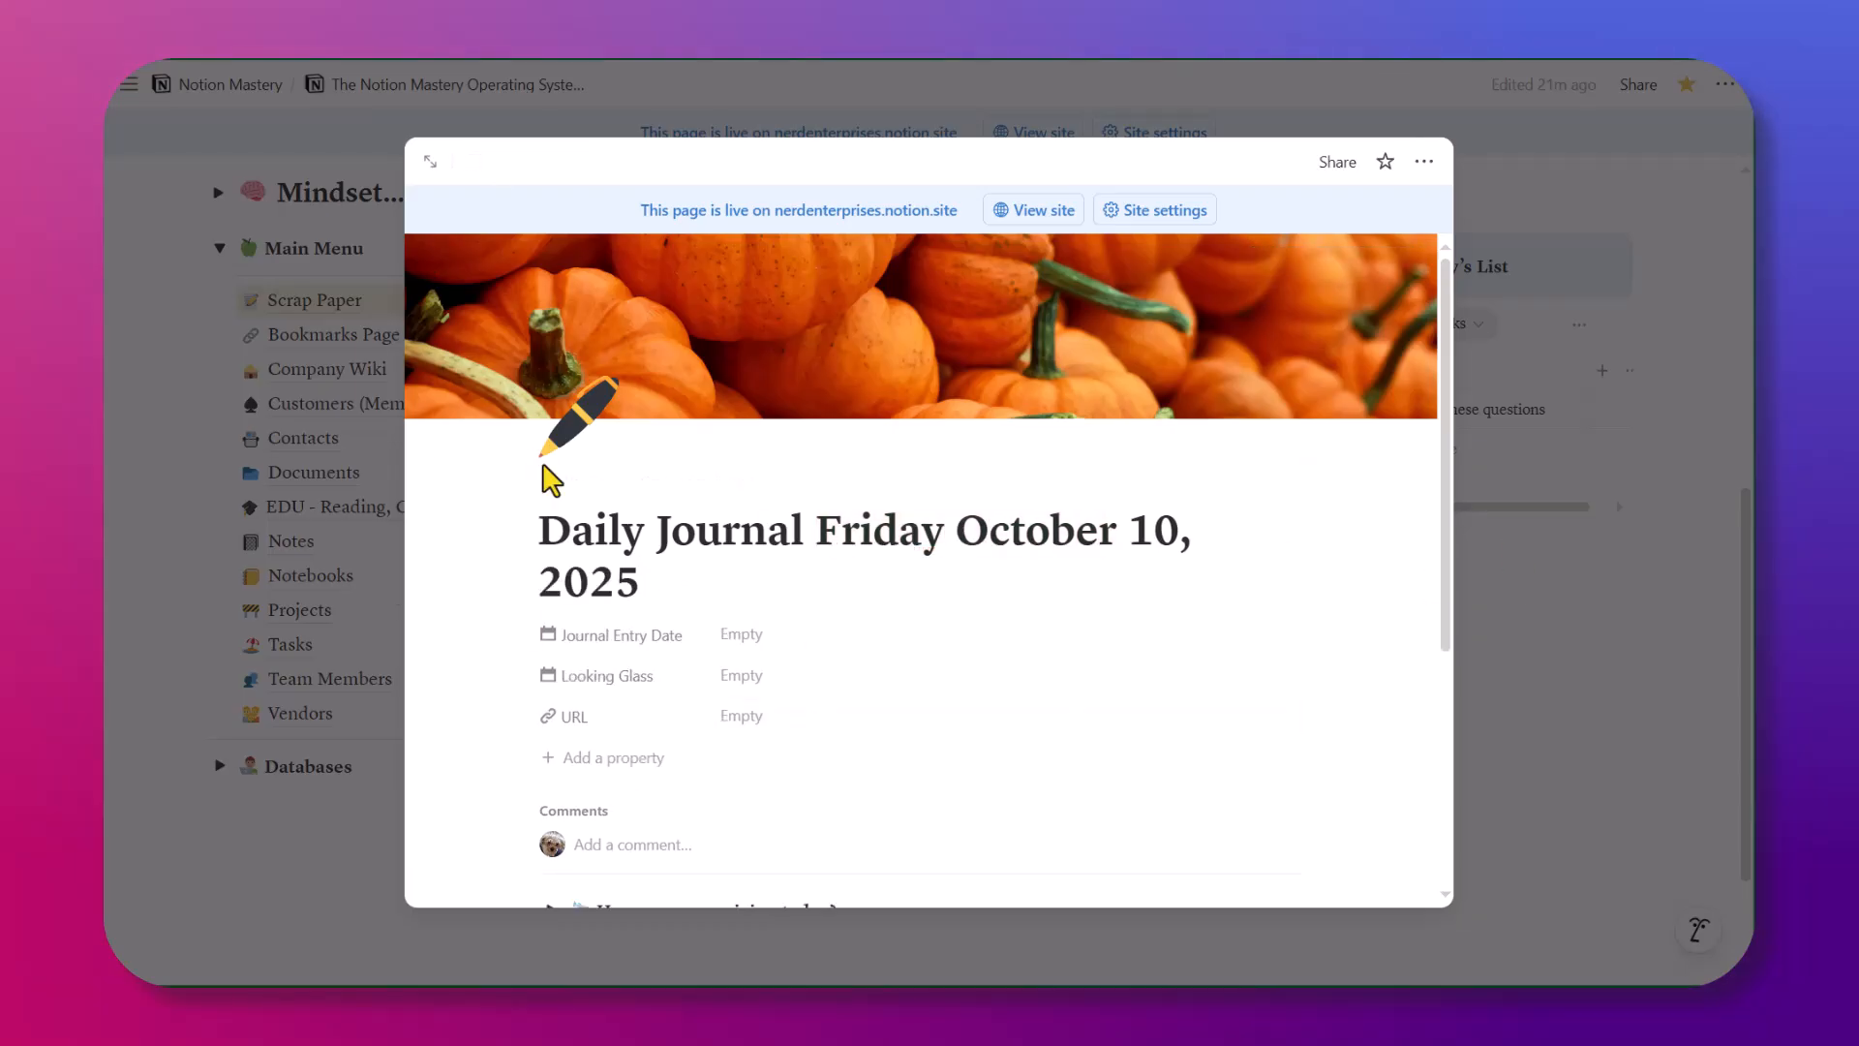
pyautogui.moveTo(814, 531); pyautogui.dragTo(907, 530)
pyautogui.click(910, 530)
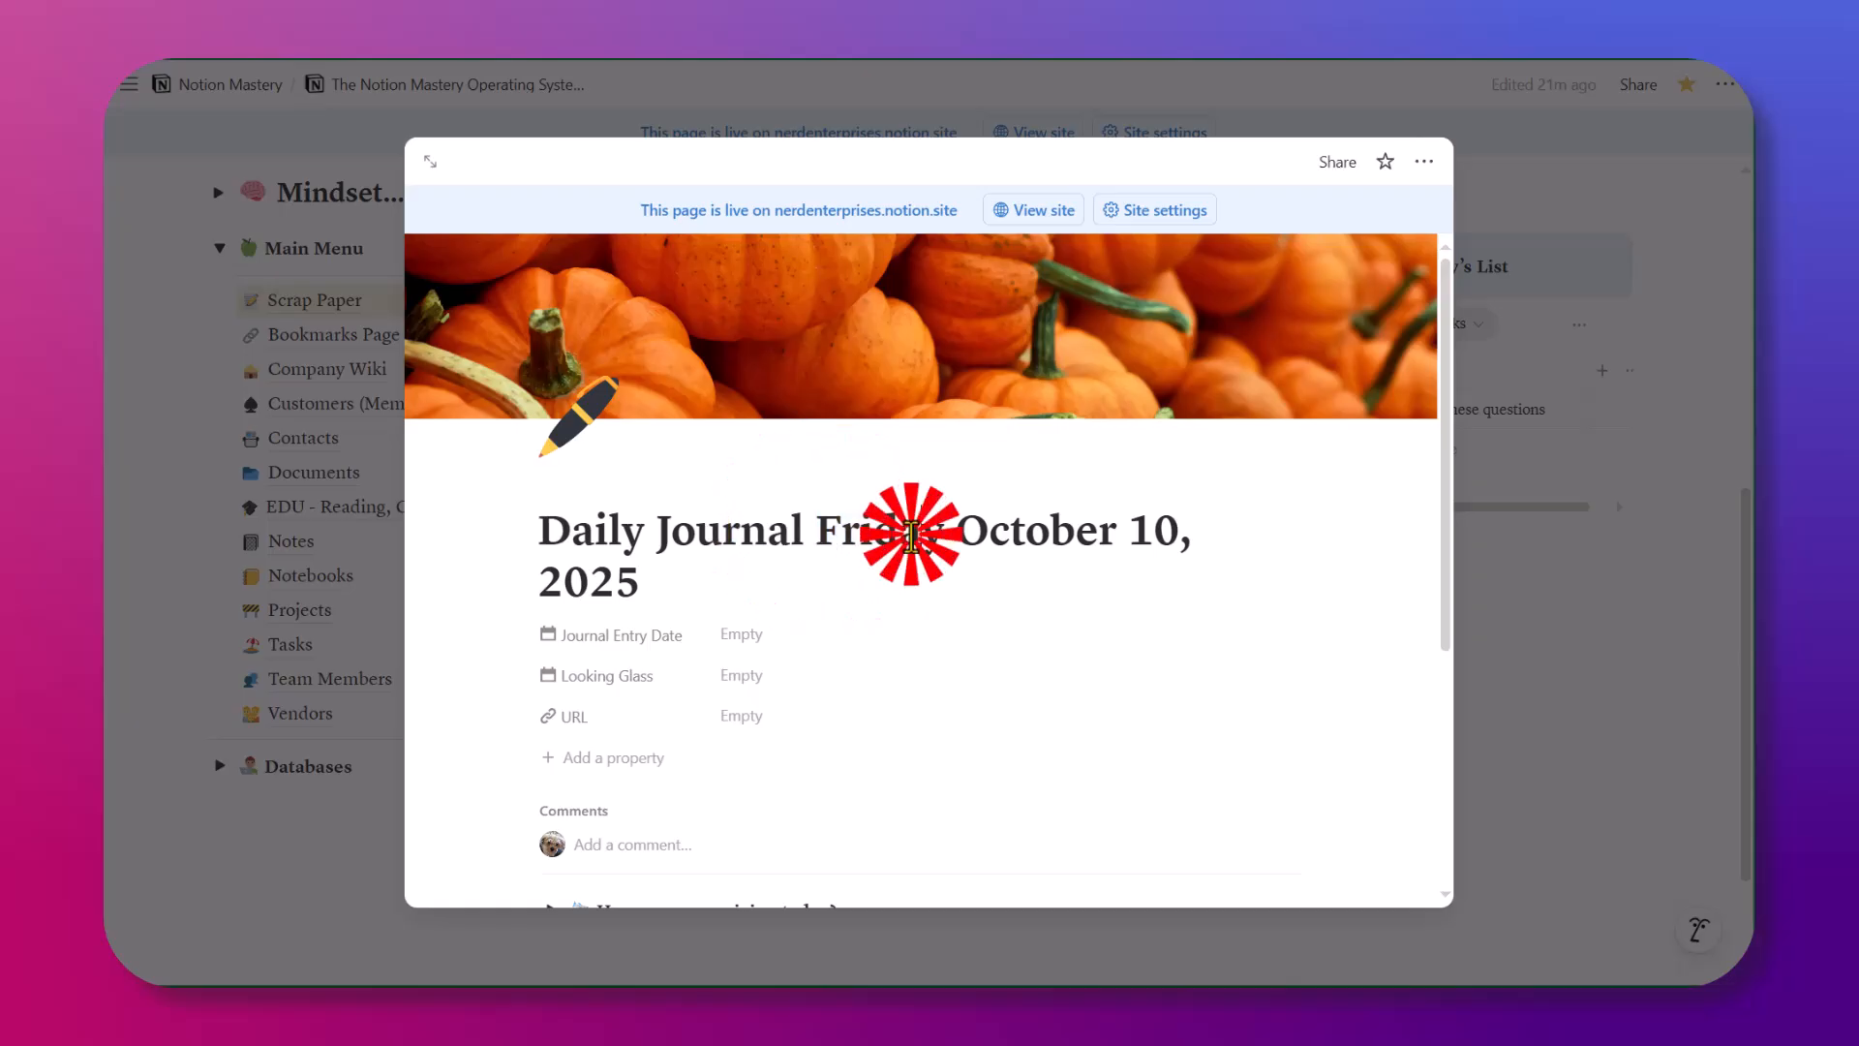
pyautogui.click(984, 533)
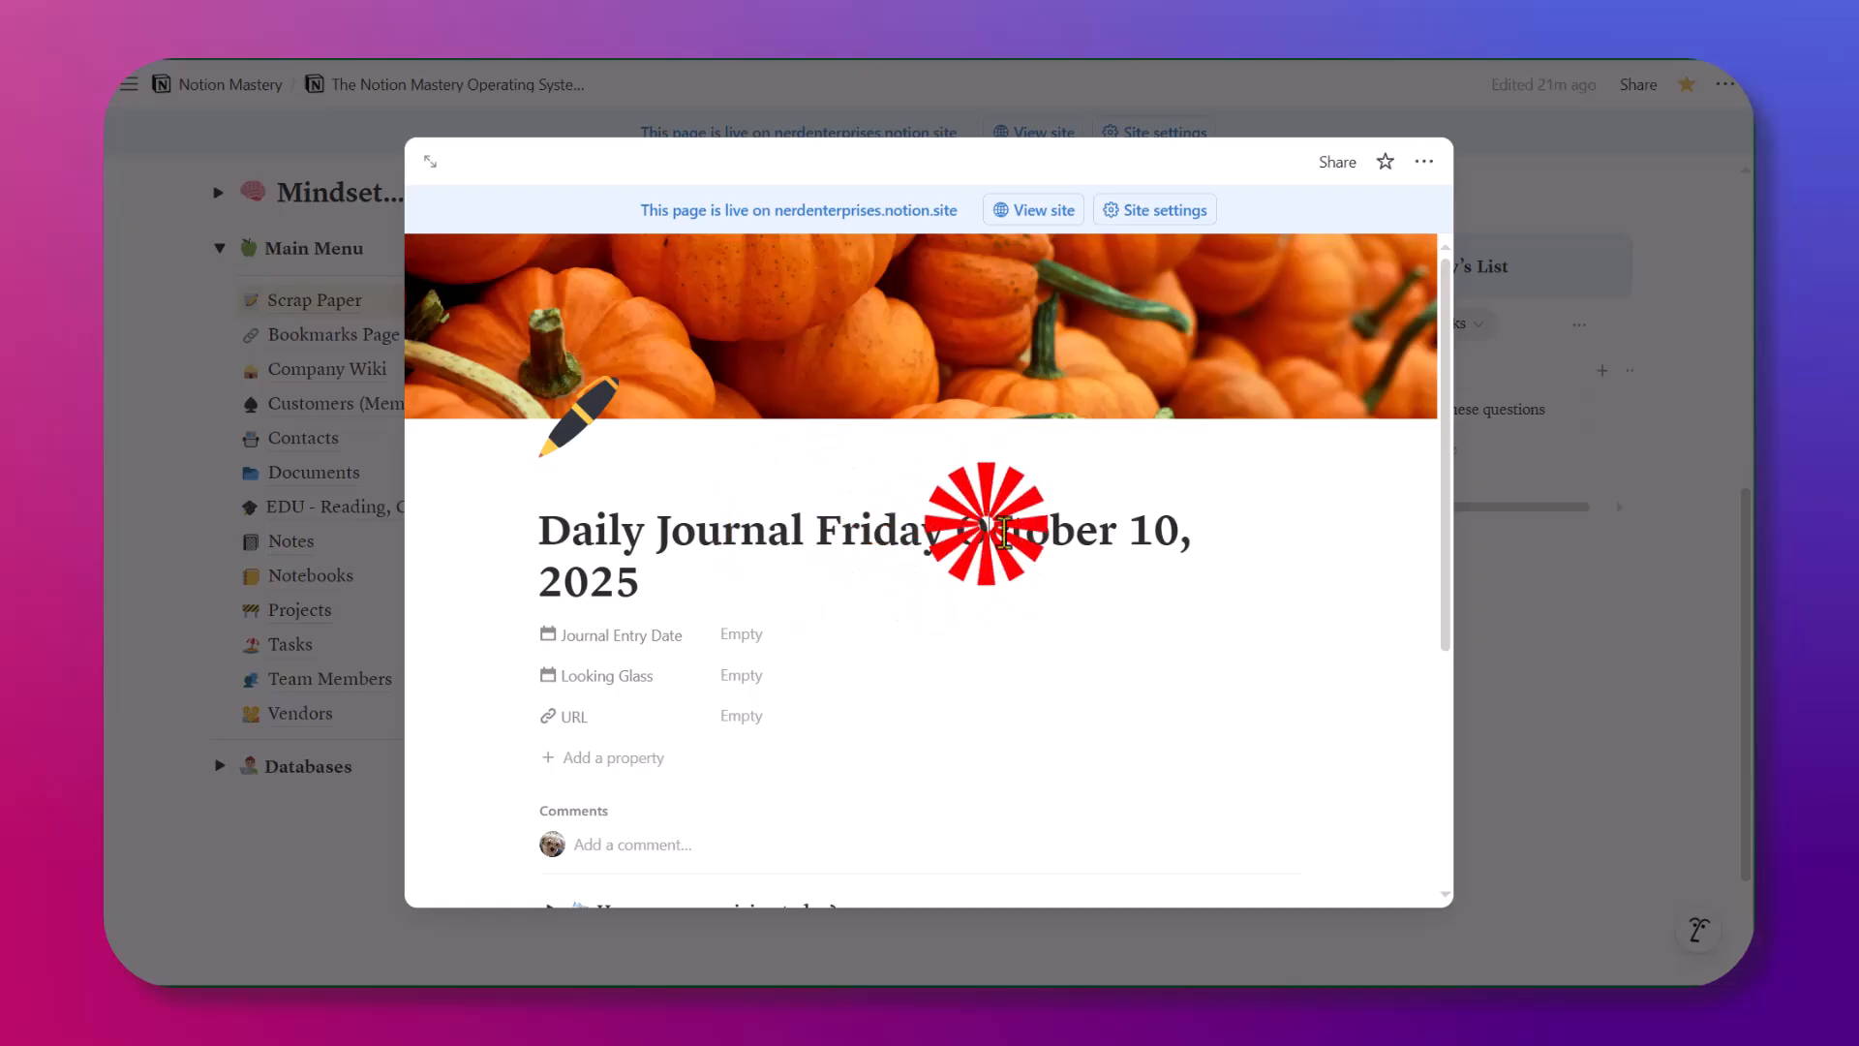
pyautogui.scroll(-1, 852, 559)
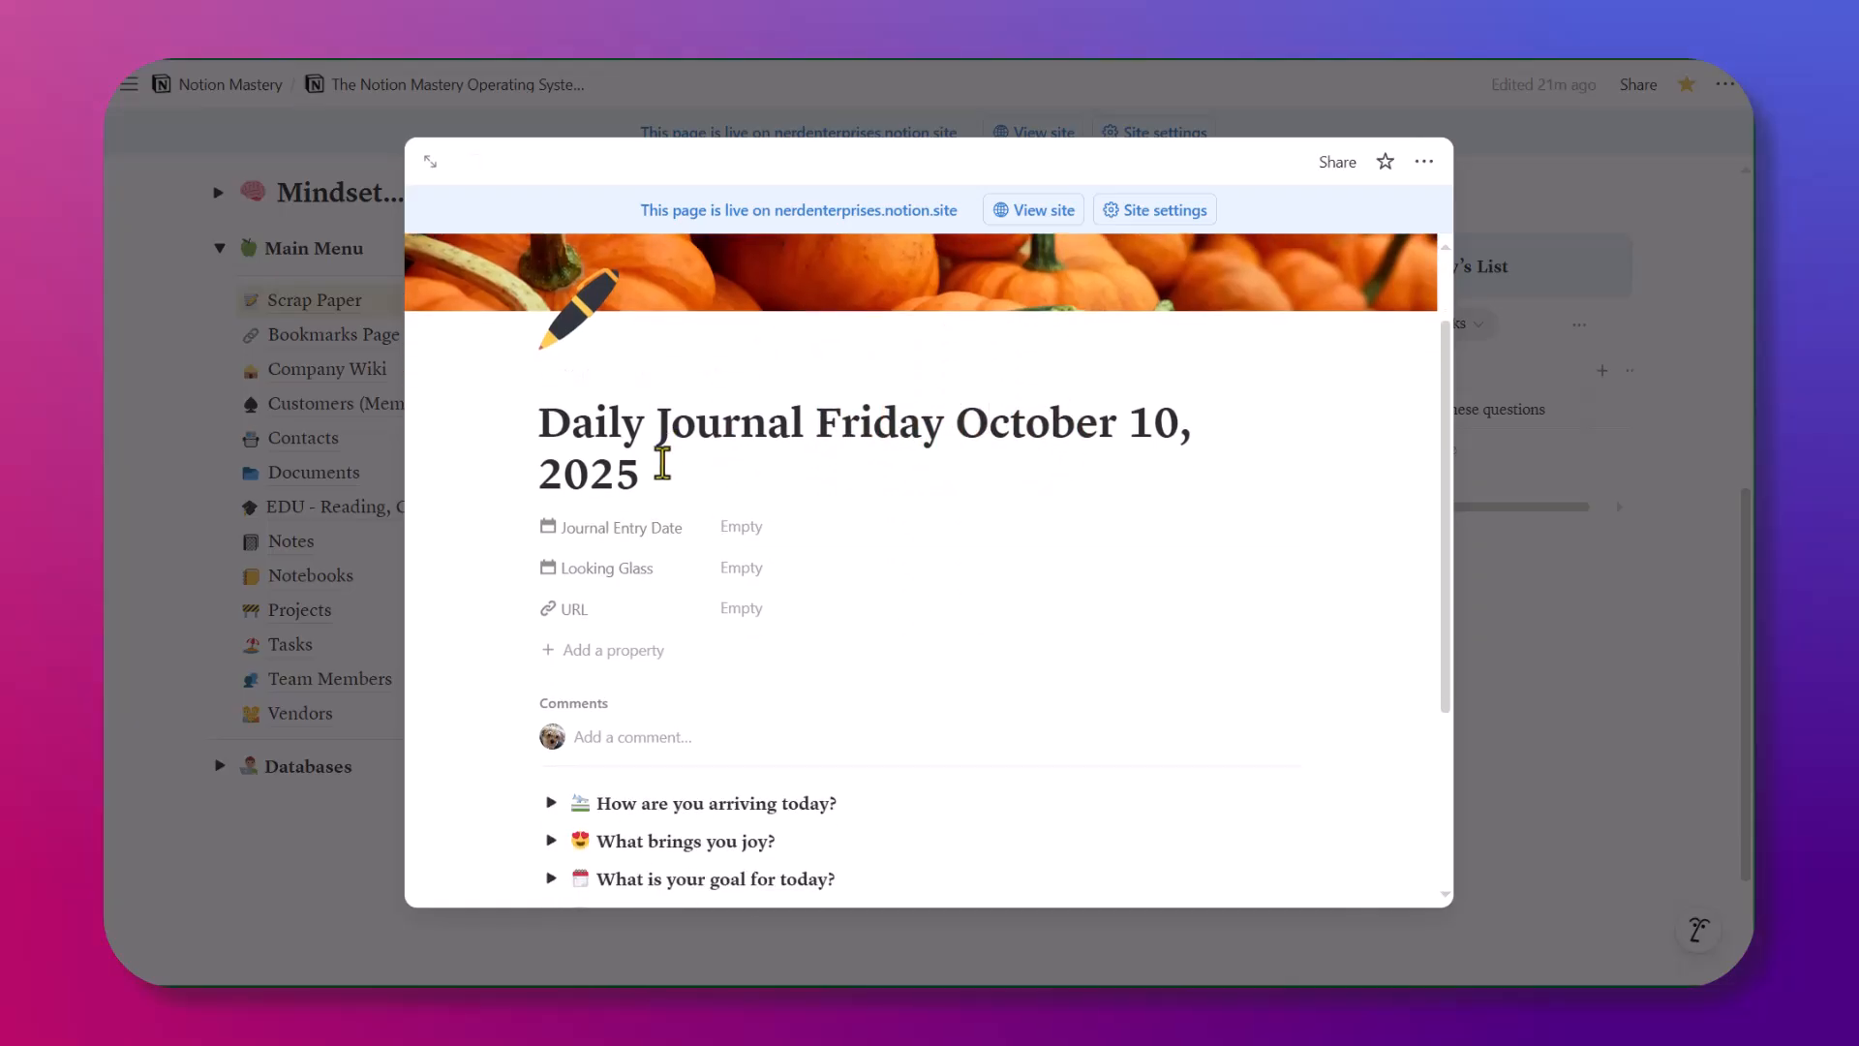
# Try the short date 10/10/25 at the end of the entry's title and remove it again
pyautogui.click(656, 469)
pyautogui.write('10/10/25')
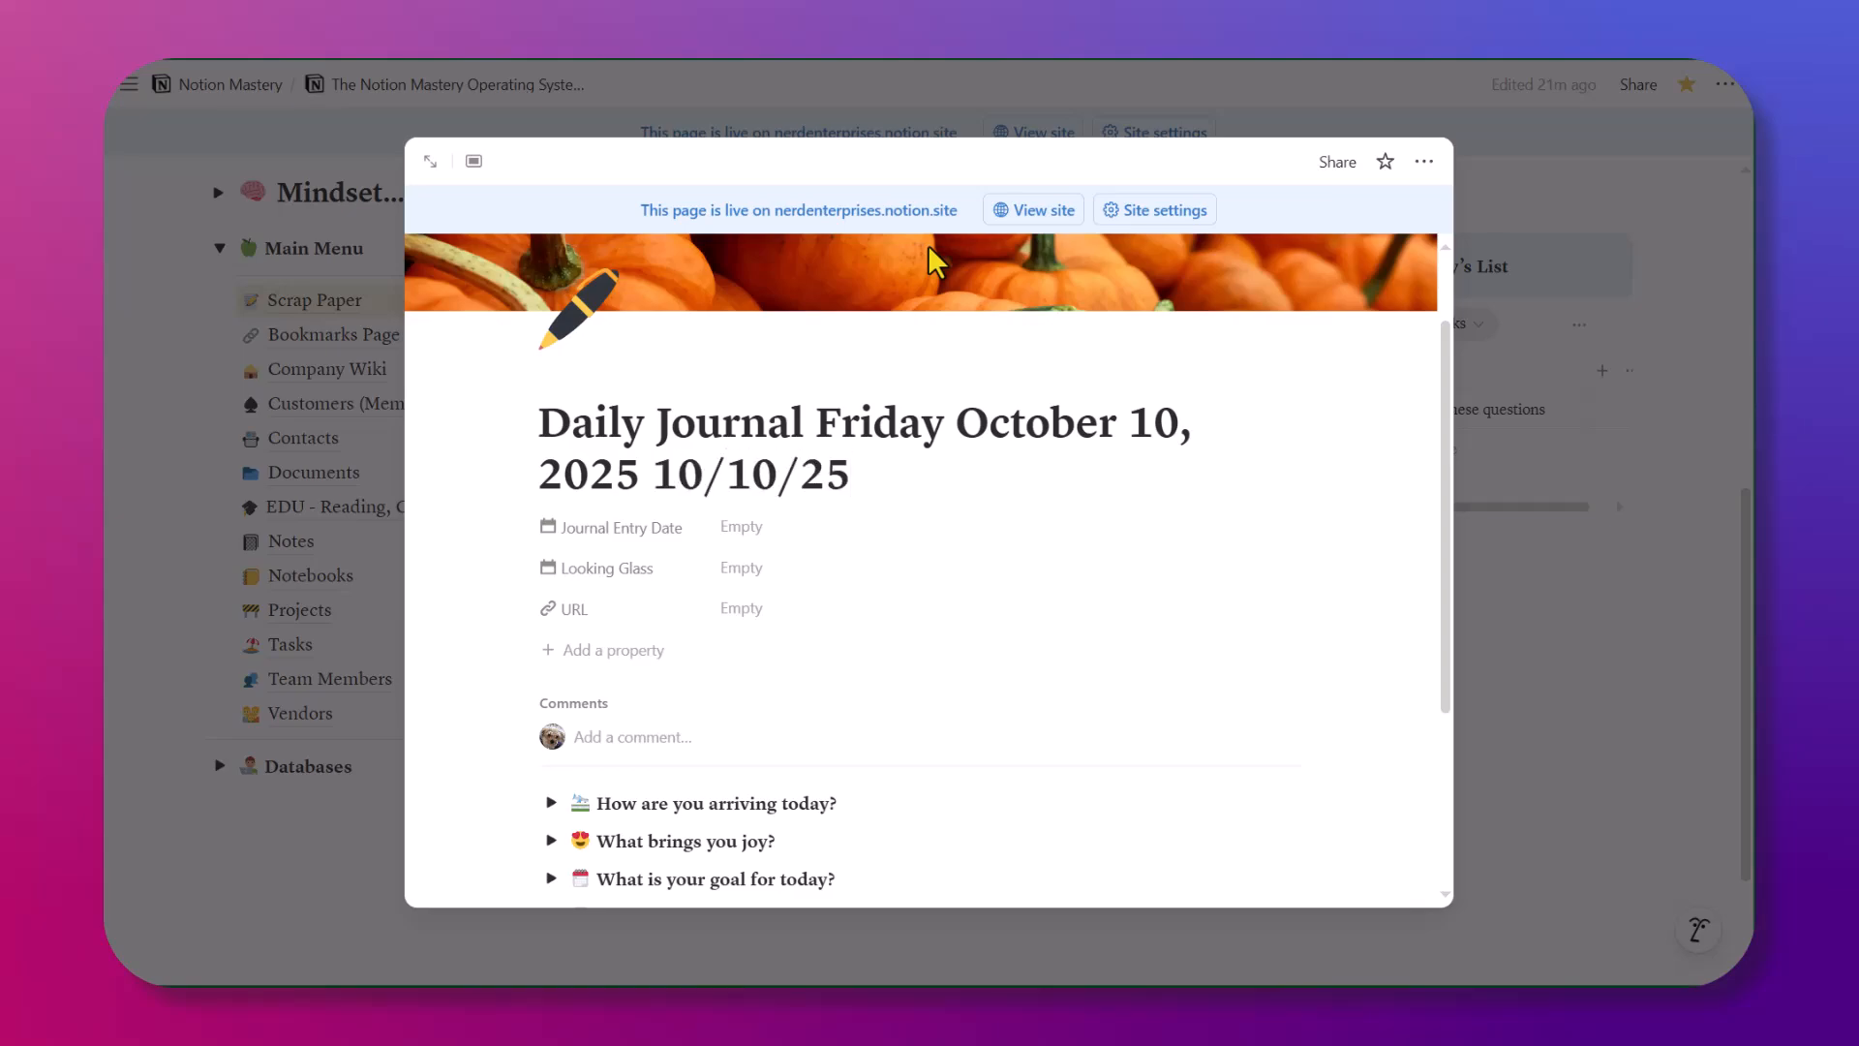
pyautogui.press('BackSpace')
pyautogui.press('BackSpace')
pyautogui.press('BackSpace')
pyautogui.press('BackSpace')
pyautogui.press('BackSpace')
pyautogui.press('BackSpace')
pyautogui.press('BackSpace')
pyautogui.press('BackSpace')
pyautogui.press('BackSpace')
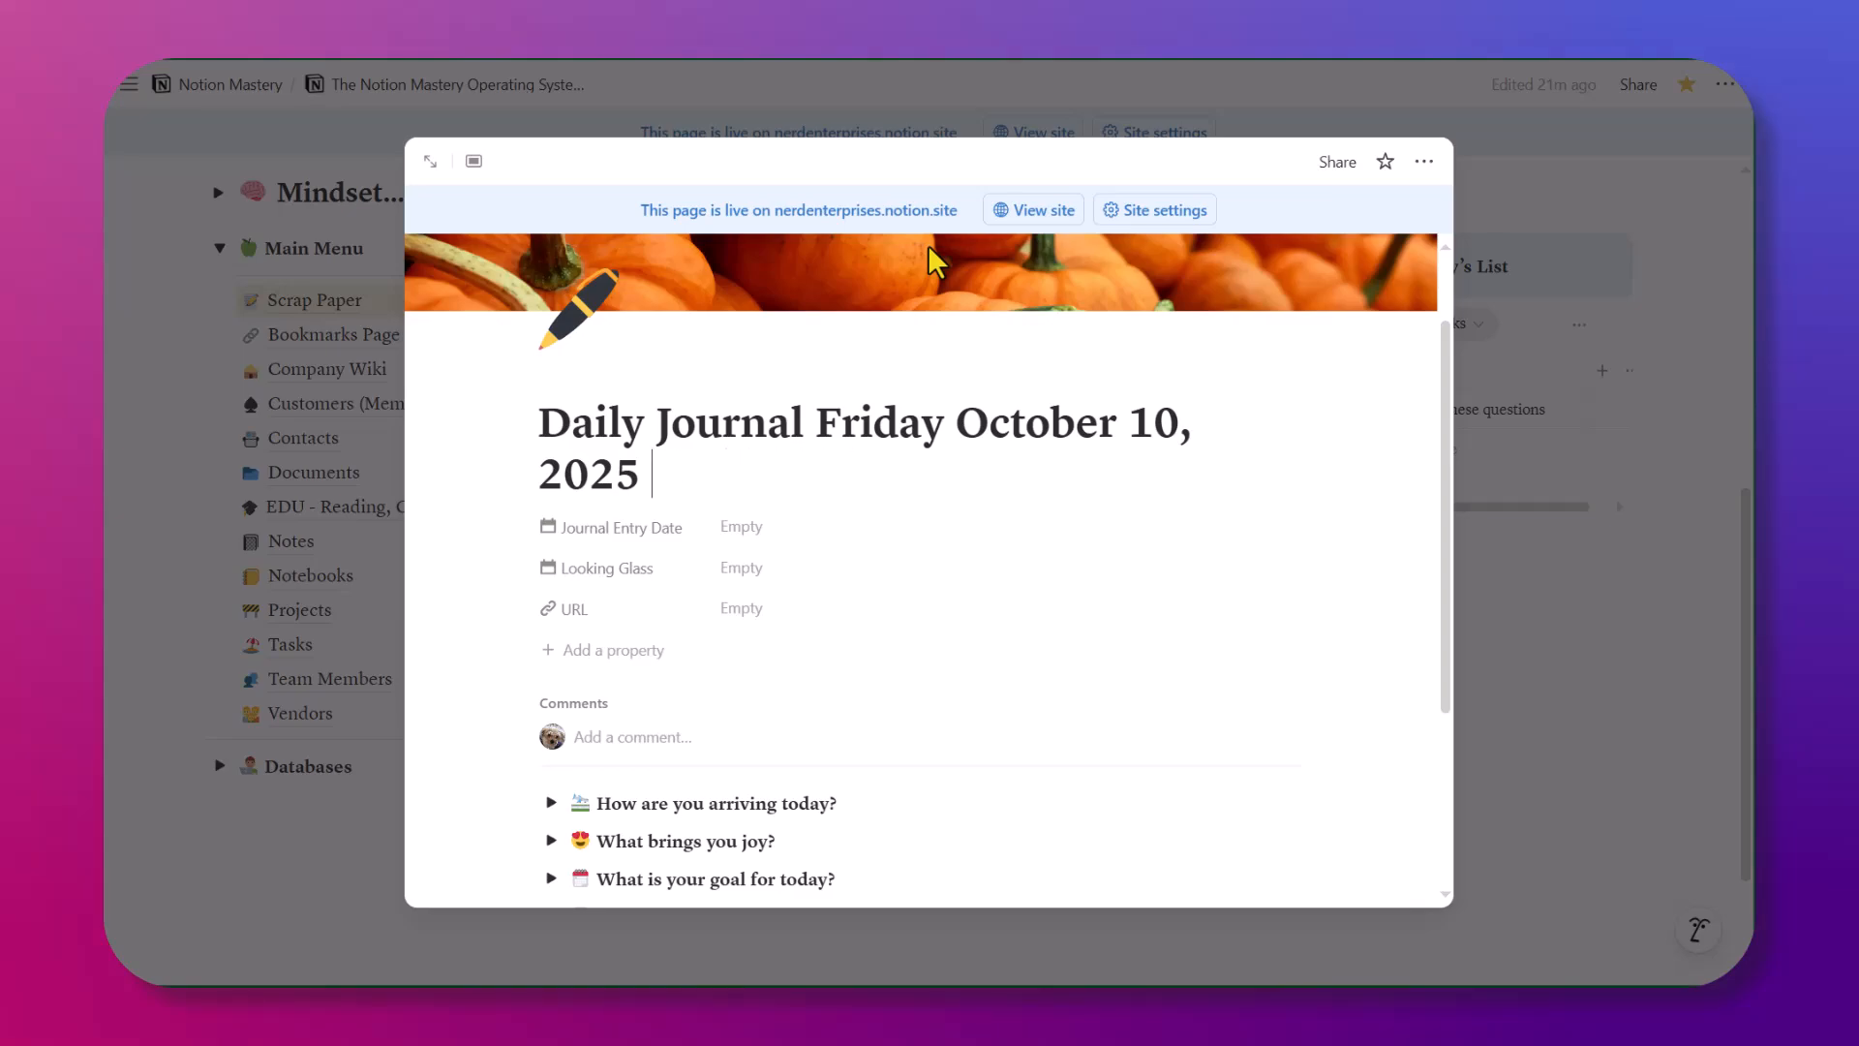
# Create a test task with the new entry's New Task button, check its title and properties, and move the task to Trash
pyautogui.scroll(-3, 781, 542)
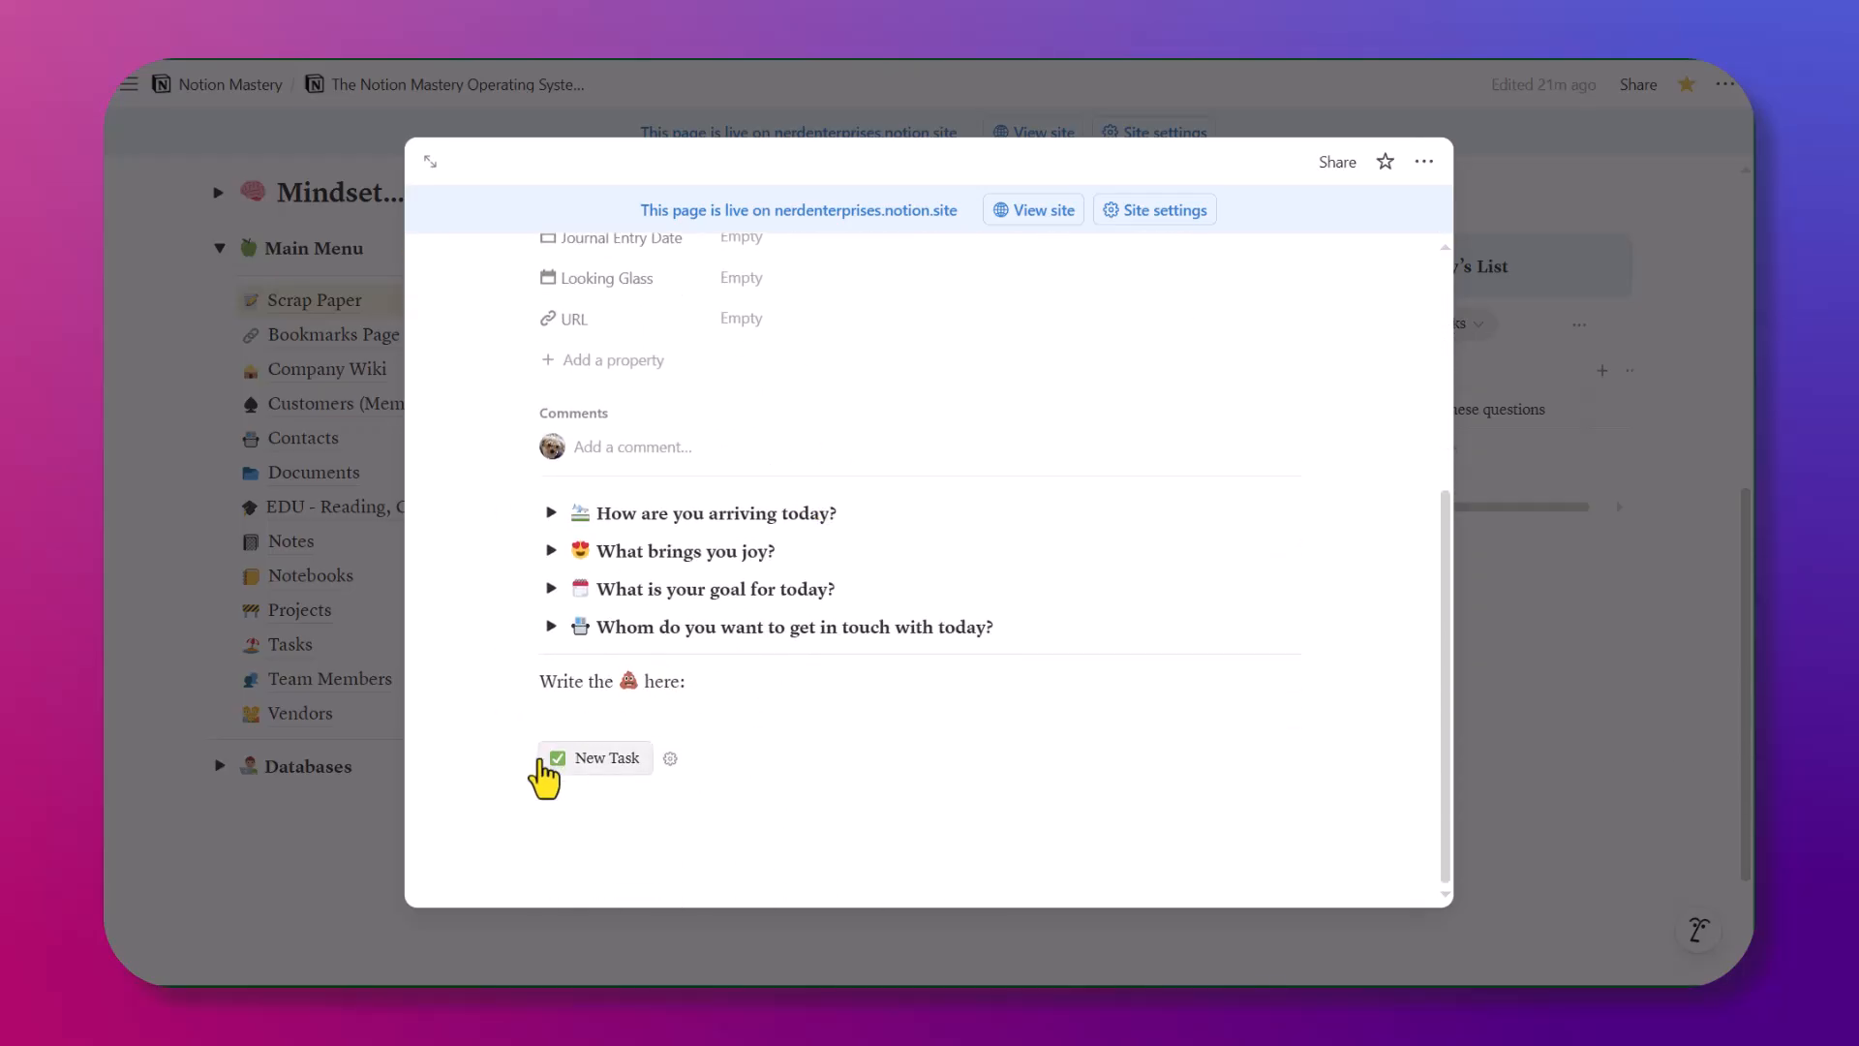
pyautogui.click(596, 759)
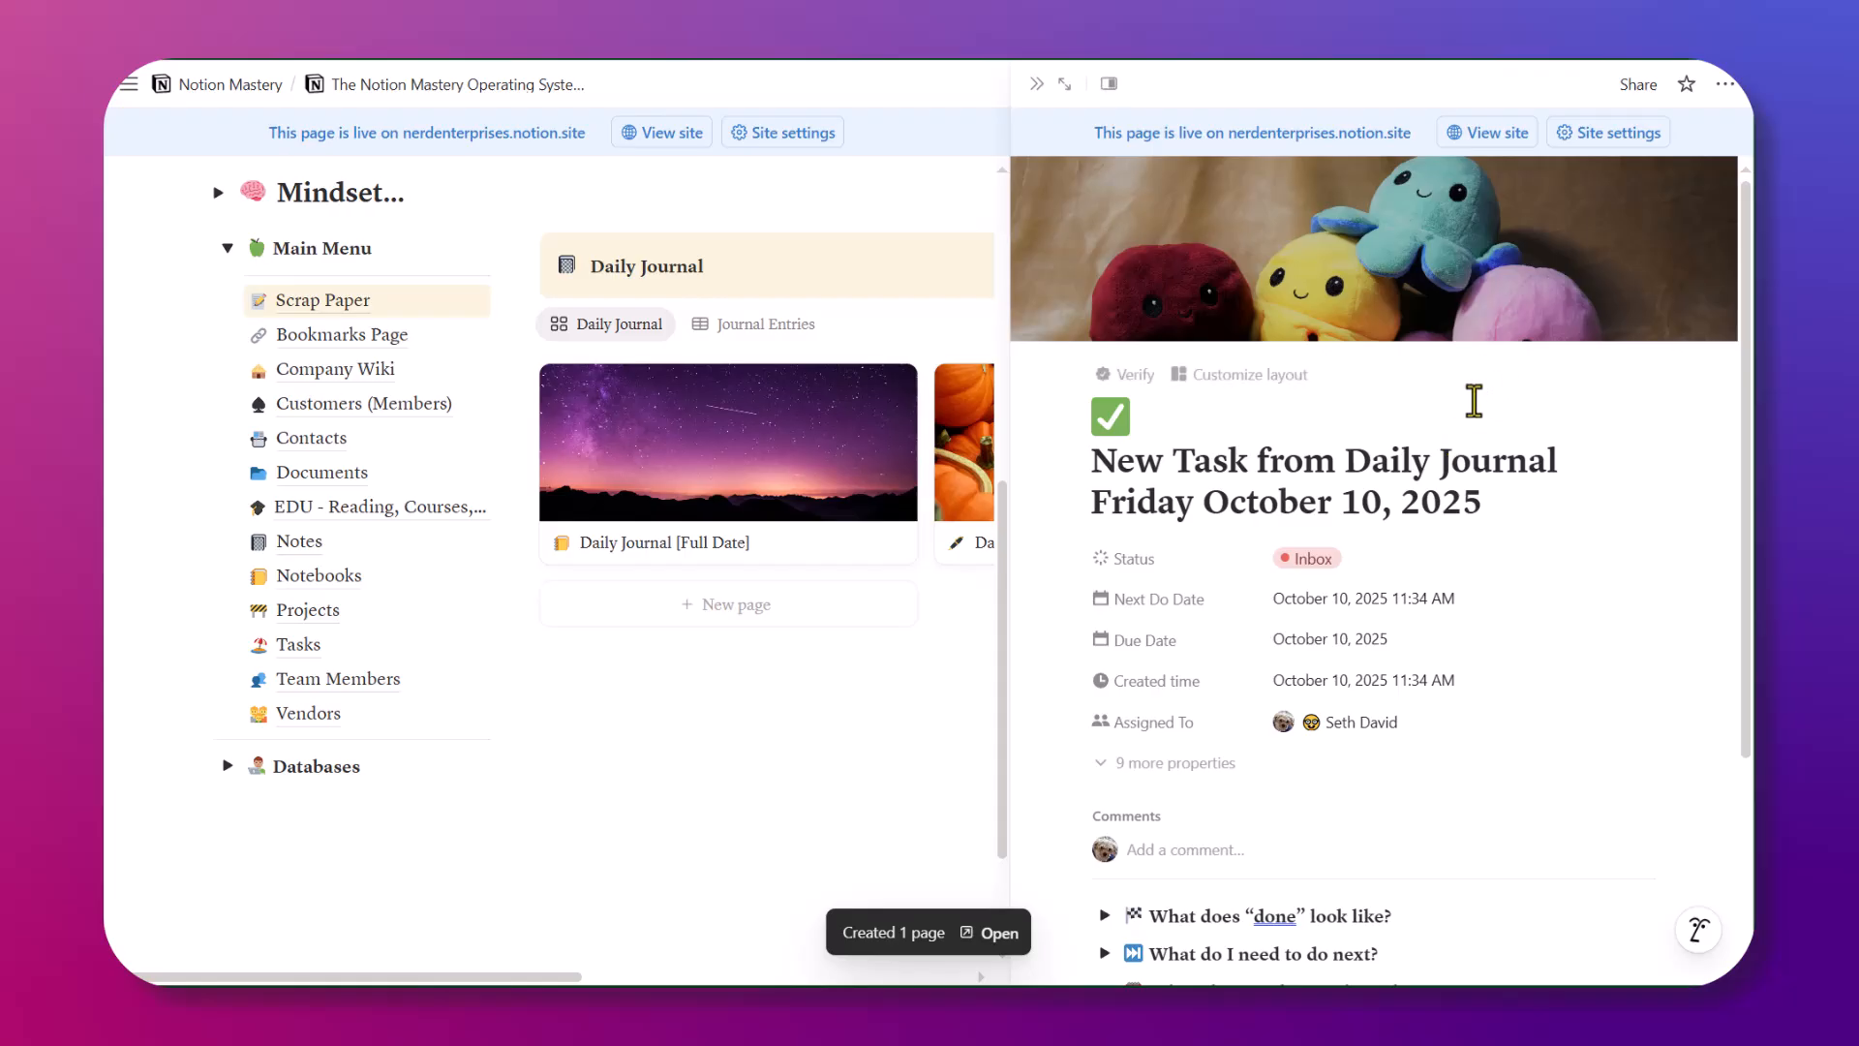
pyautogui.scroll(-3, 1491, 454)
pyautogui.scroll(2, 1467, 451)
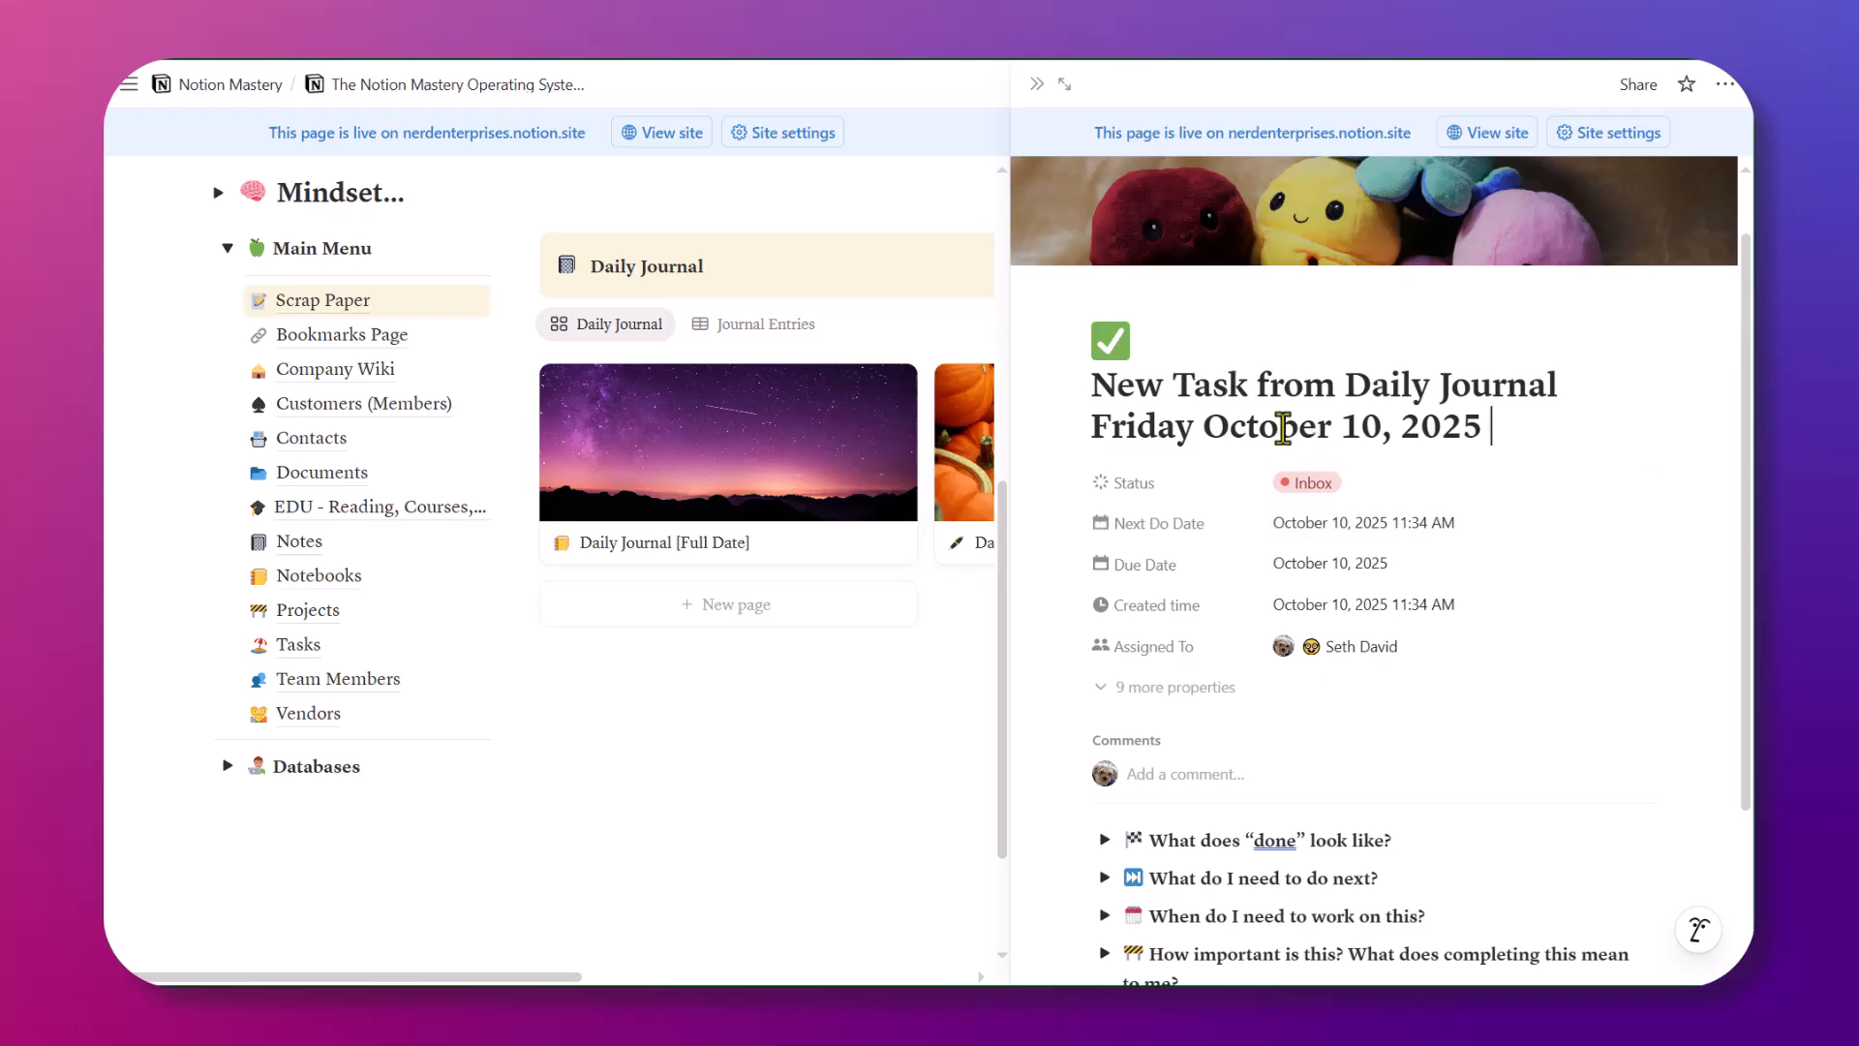
pyautogui.click(1726, 85)
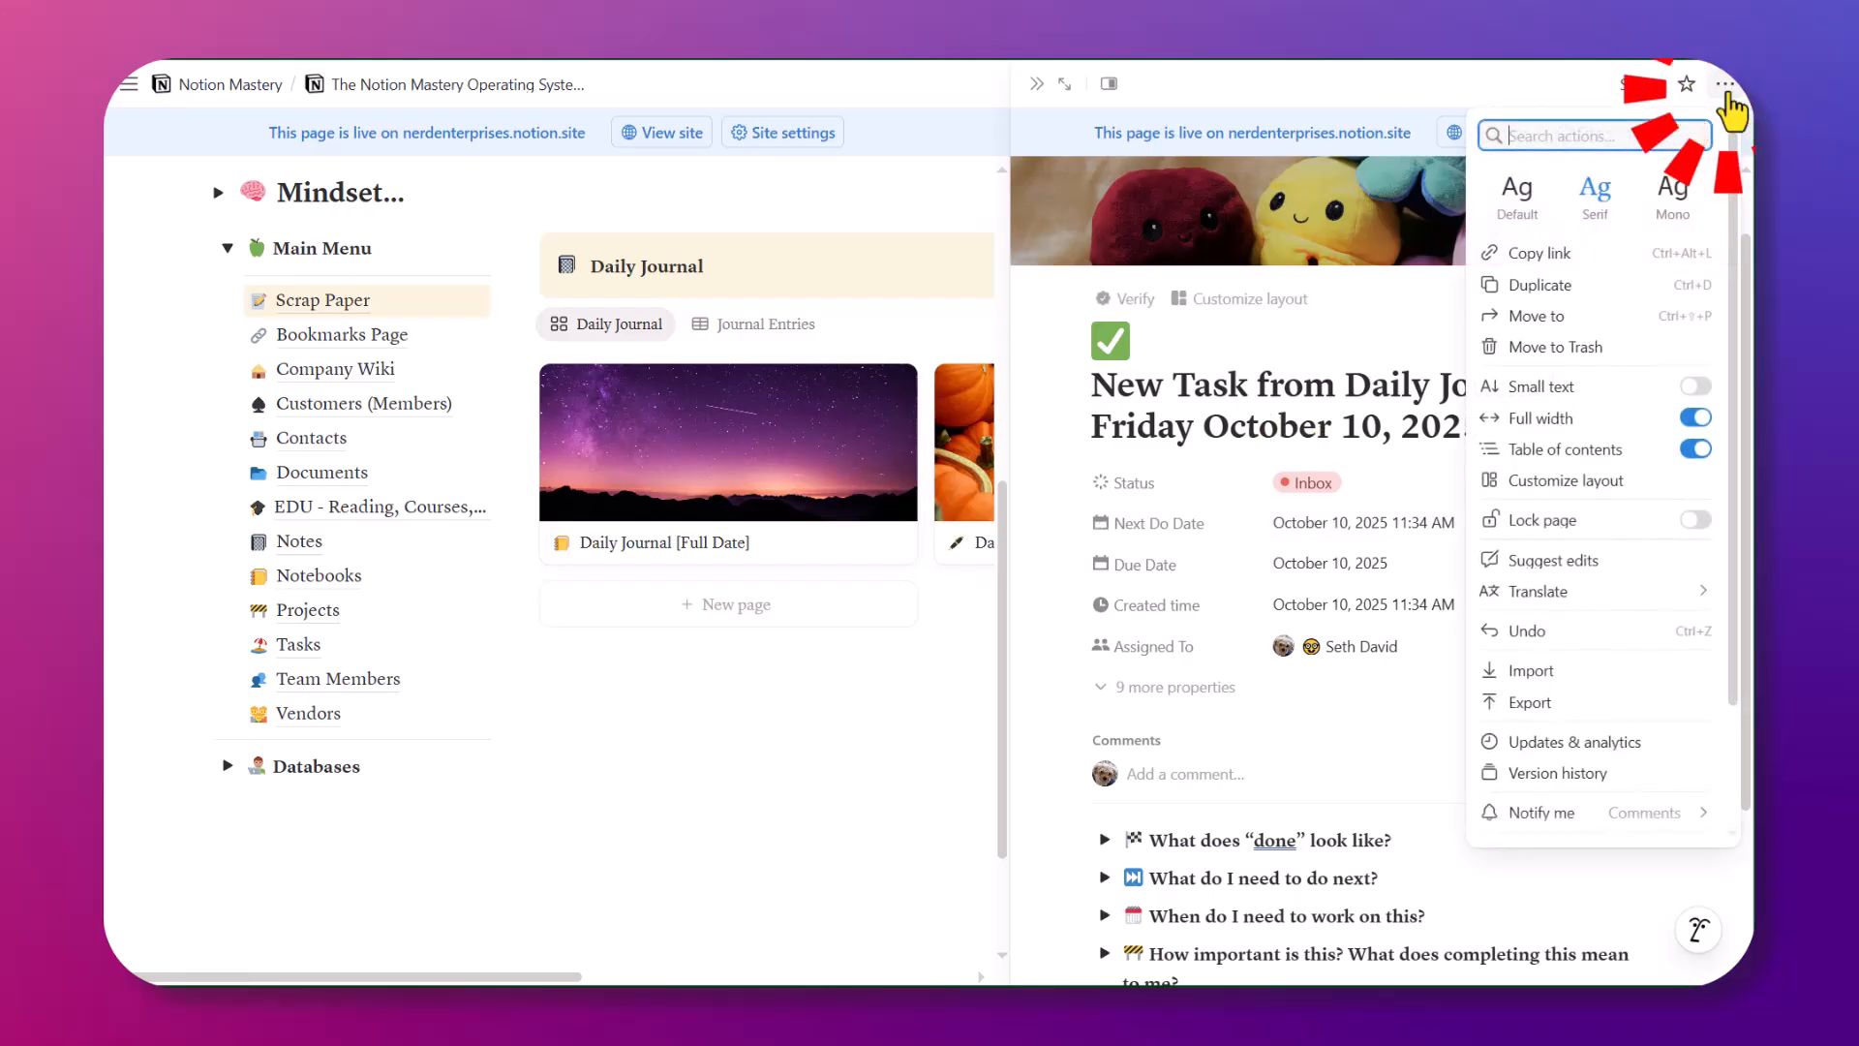
pyautogui.click(1557, 348)
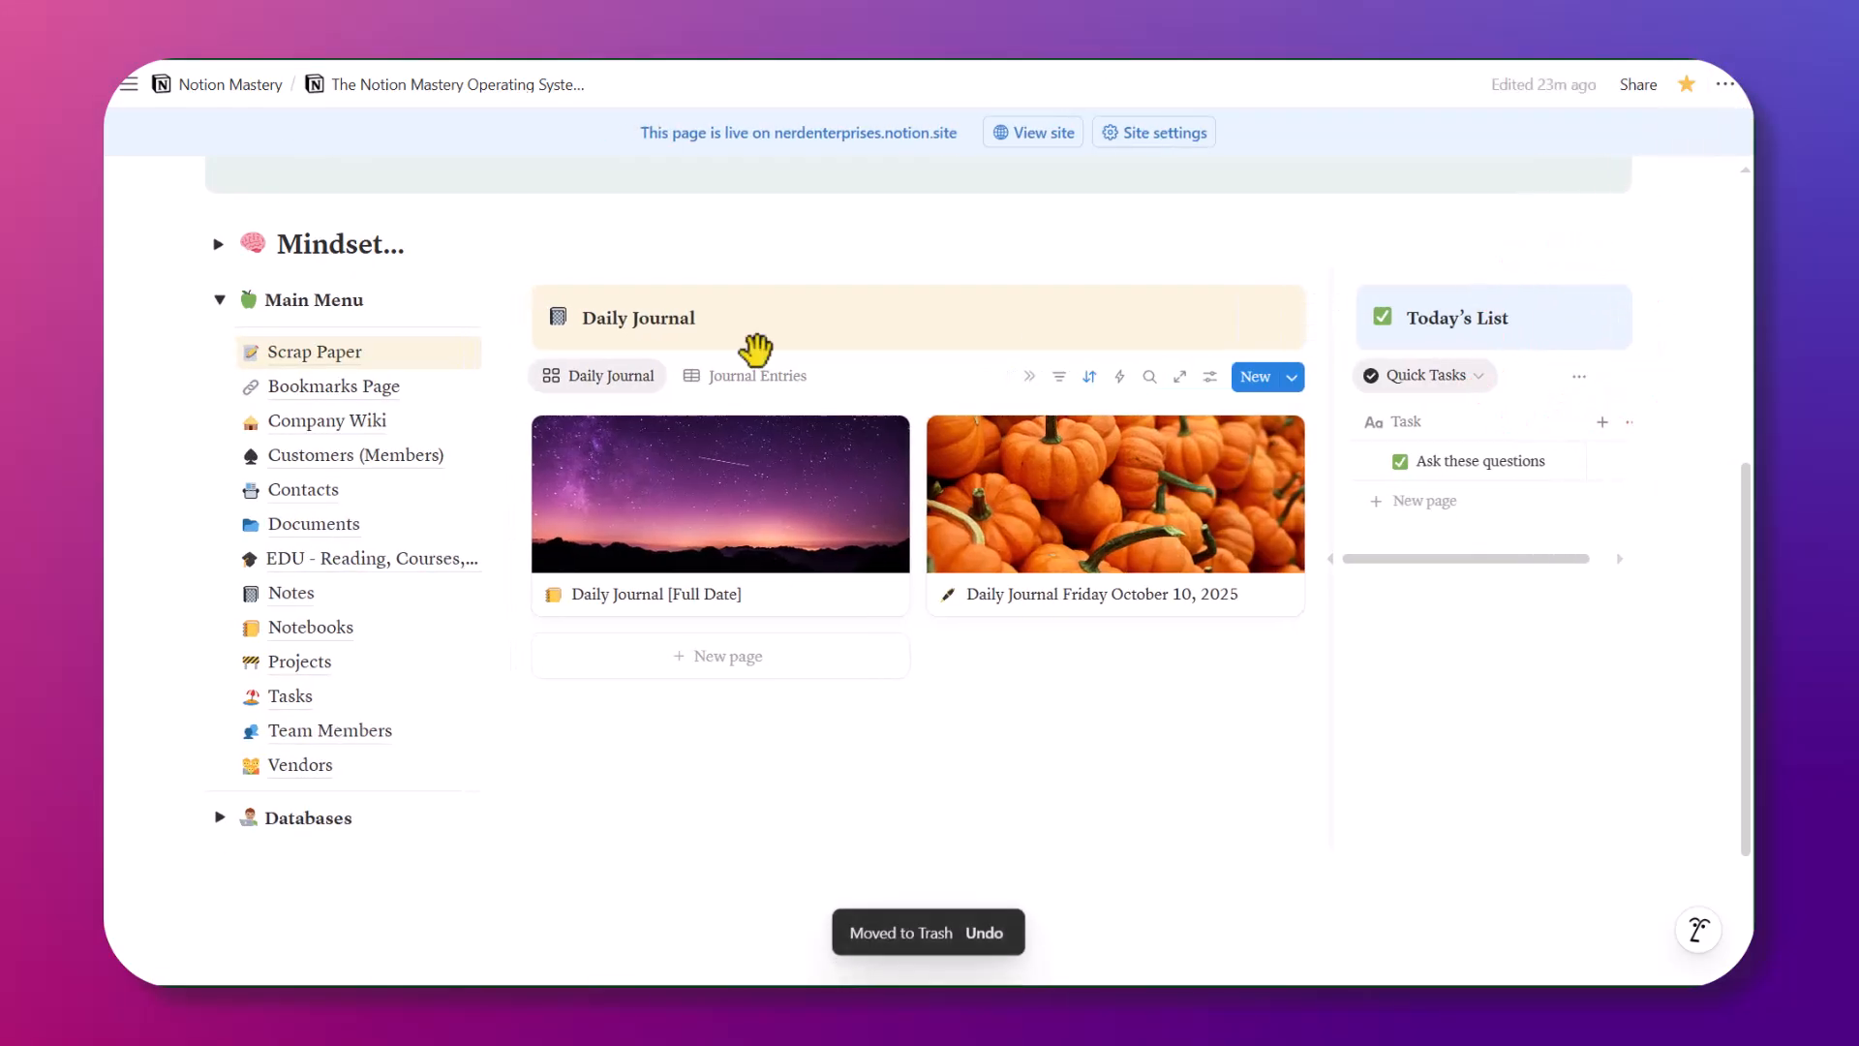
# Reopen the "Daily Journal Friday October 10, 2025" entry as a full page and go to its writing area
pyautogui.click(1084, 605)
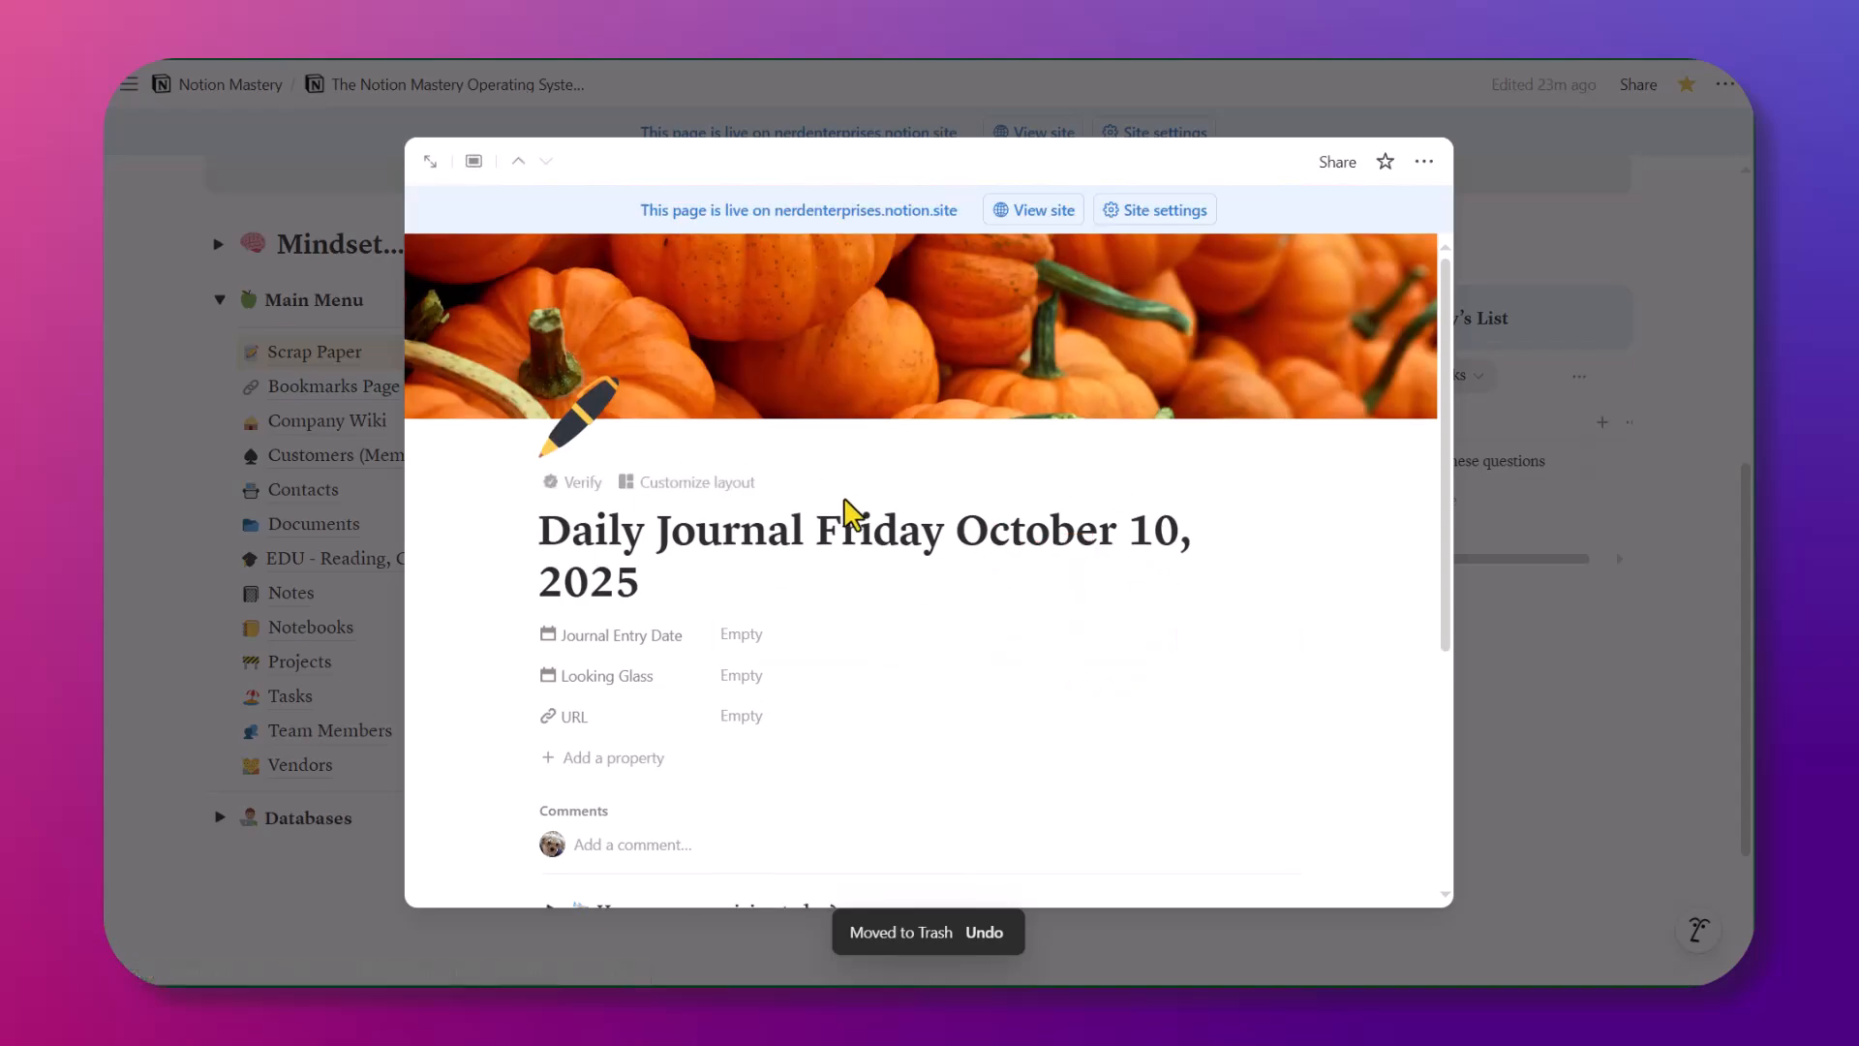
pyautogui.scroll(-4, 901, 528)
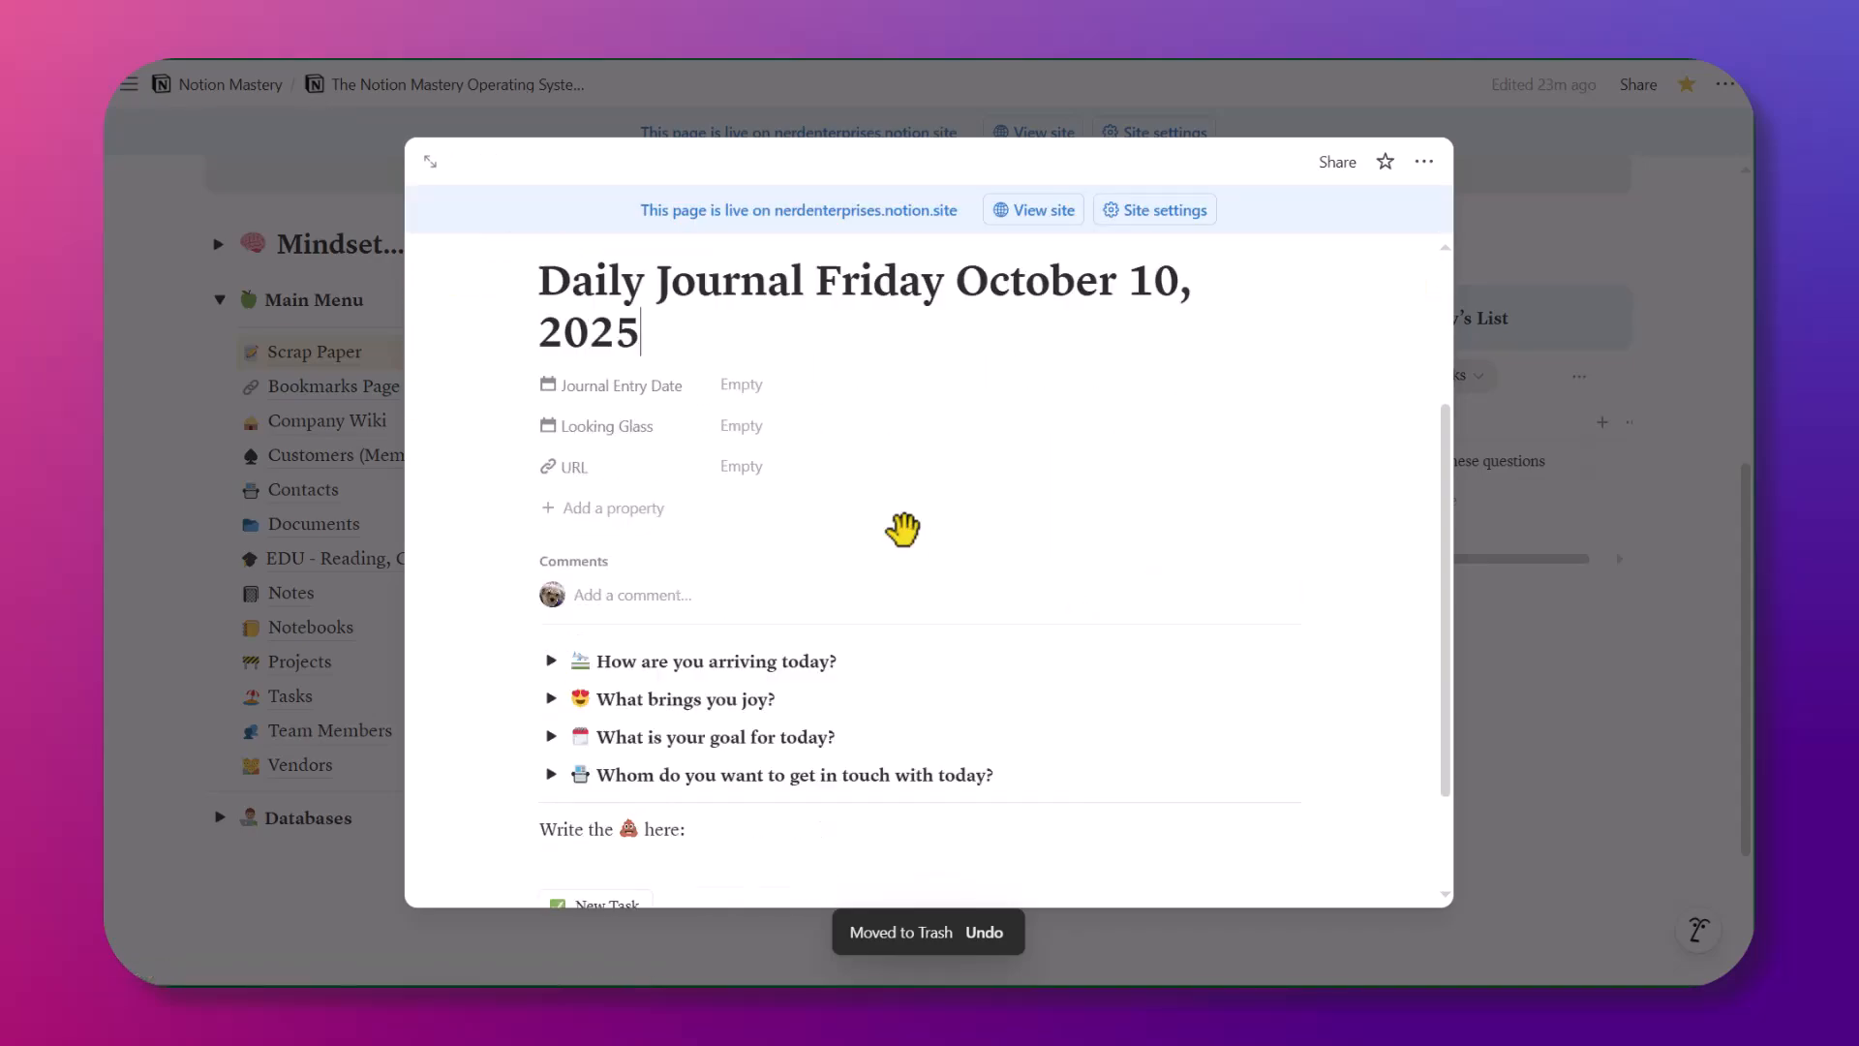
pyautogui.scroll(4, 814, 668)
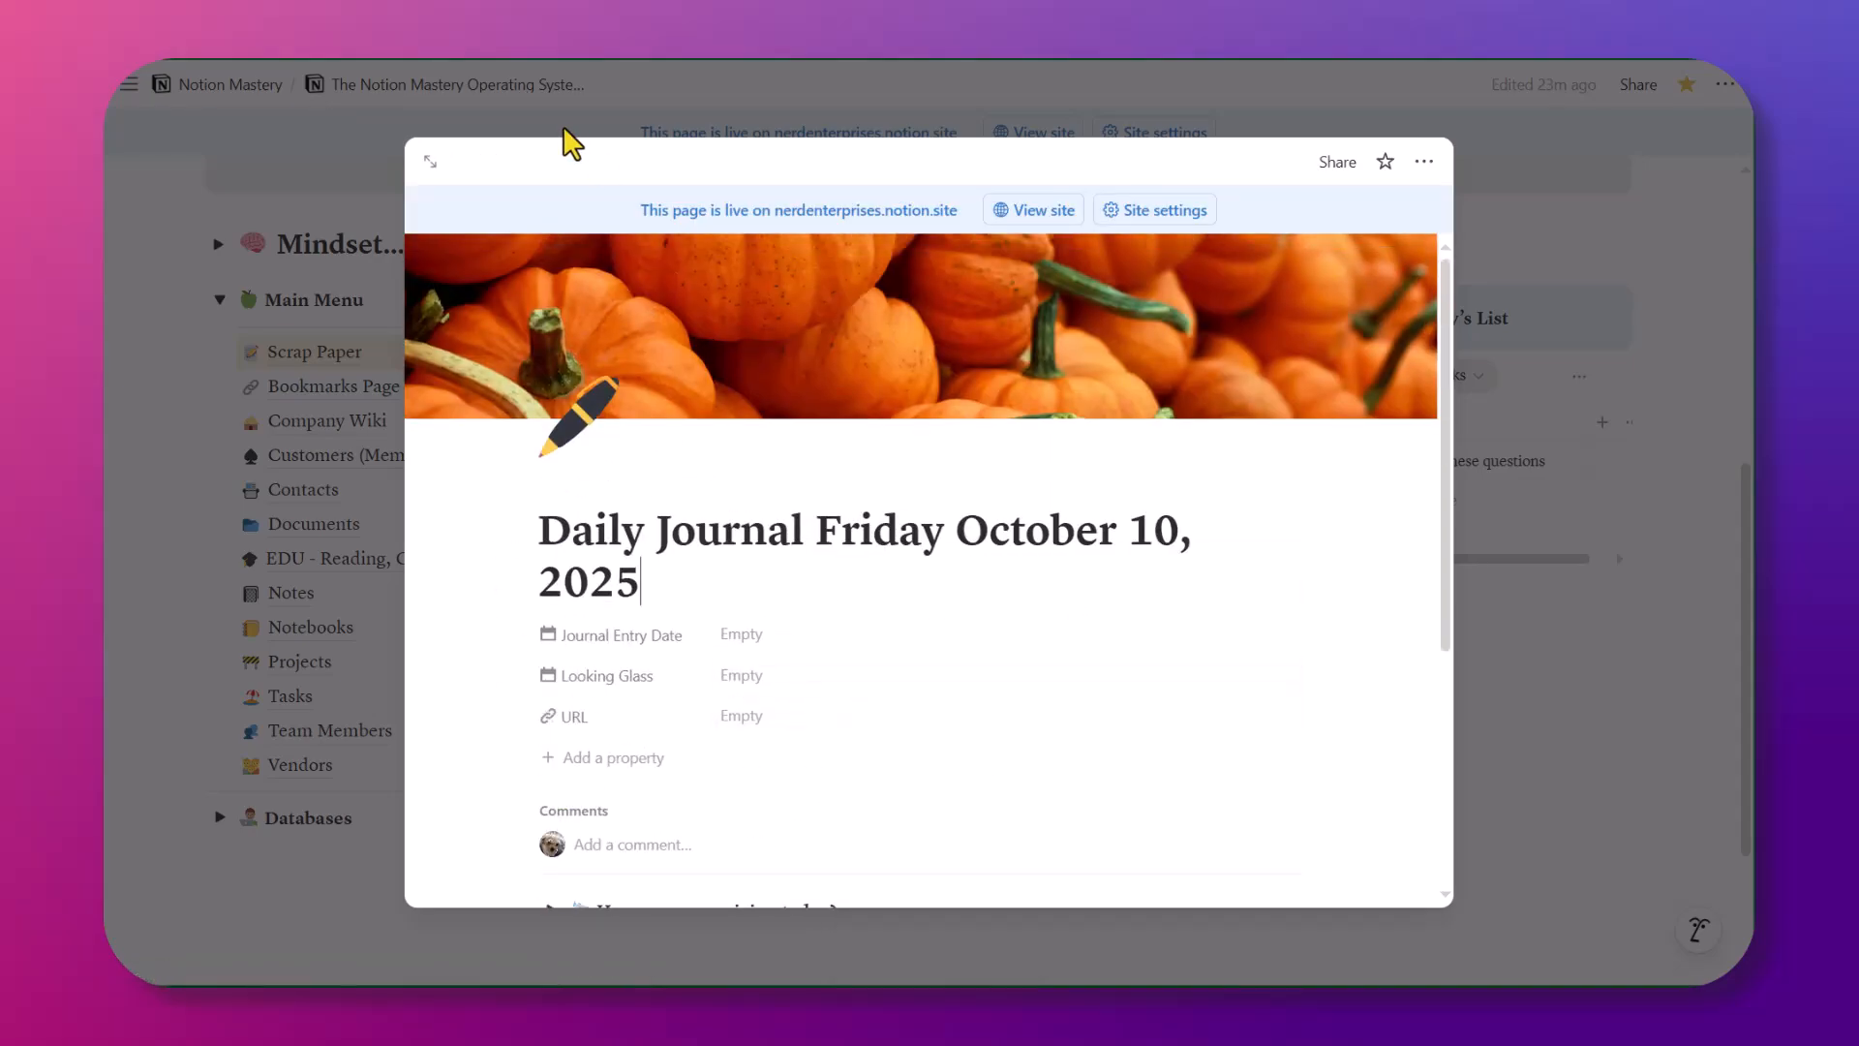
pyautogui.click(436, 160)
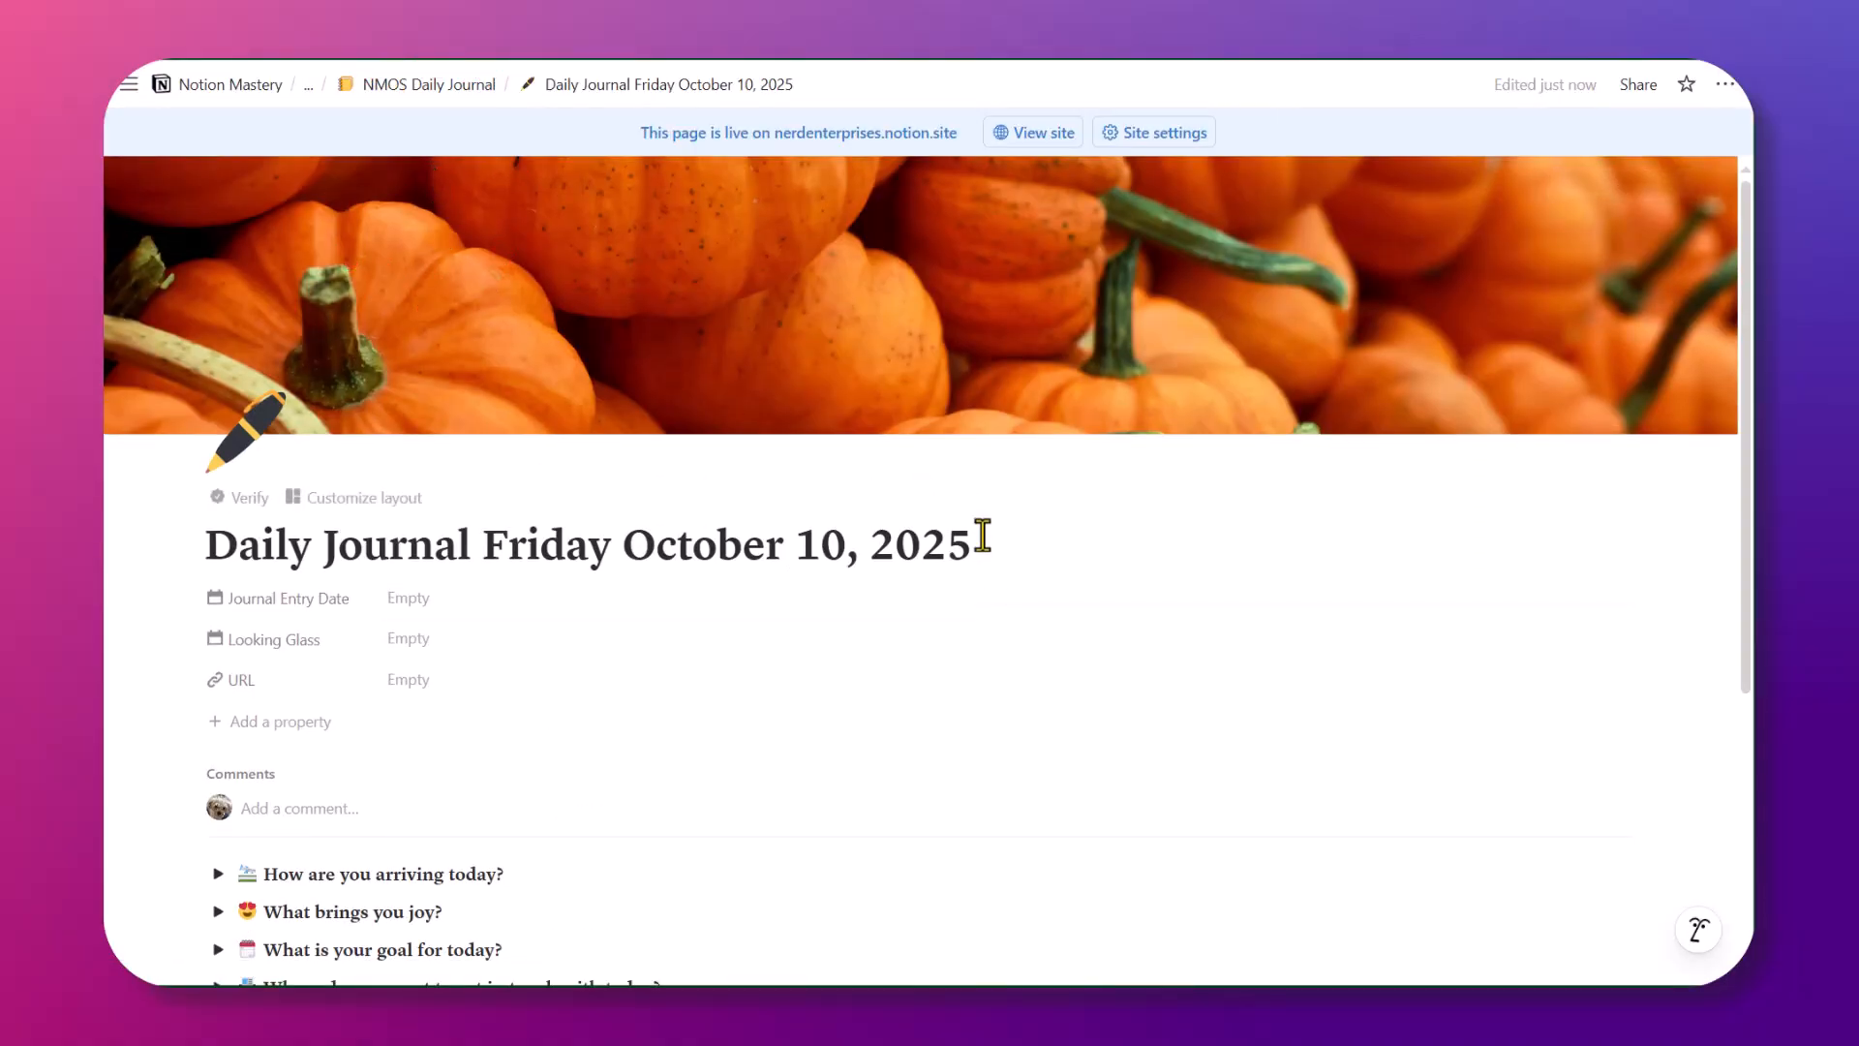
pyautogui.click(976, 539)
pyautogui.scroll(-4, 804, 547)
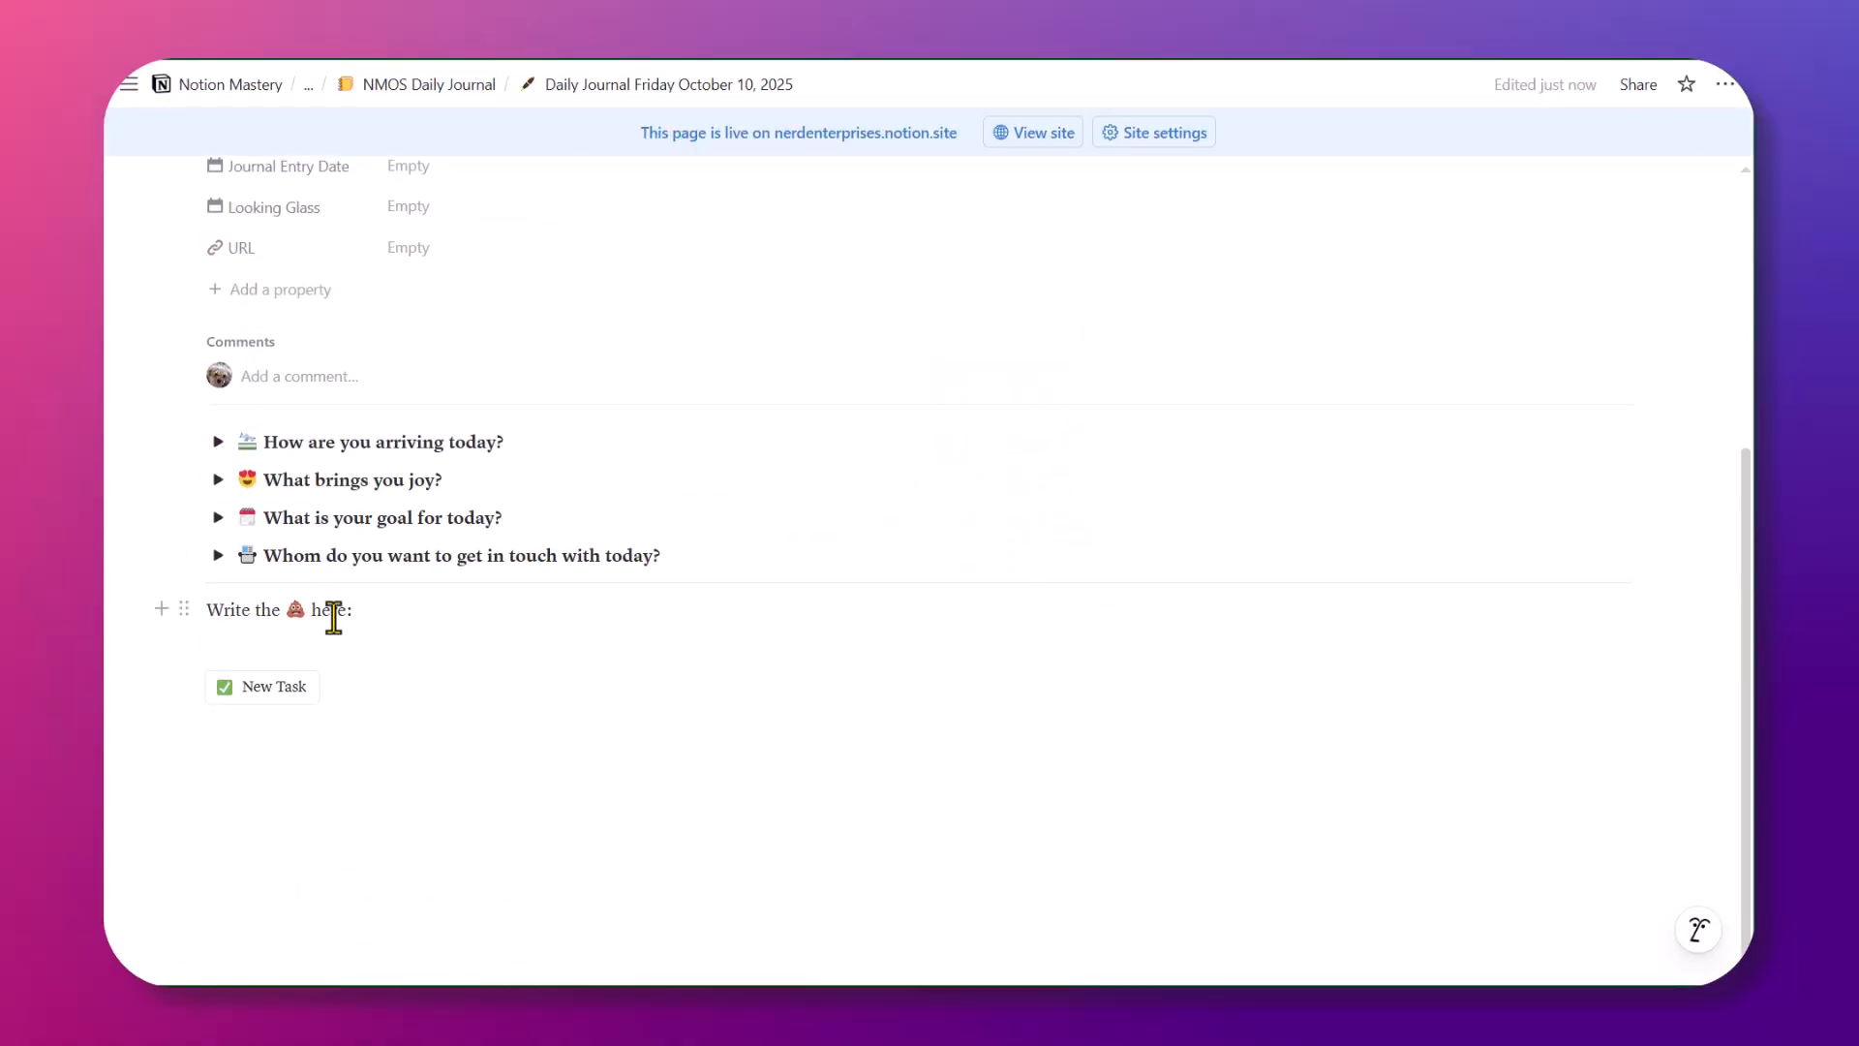
# Create a task with the journal entry's New Task button and look through its title, properties and question toggles
pyautogui.click(278, 634)
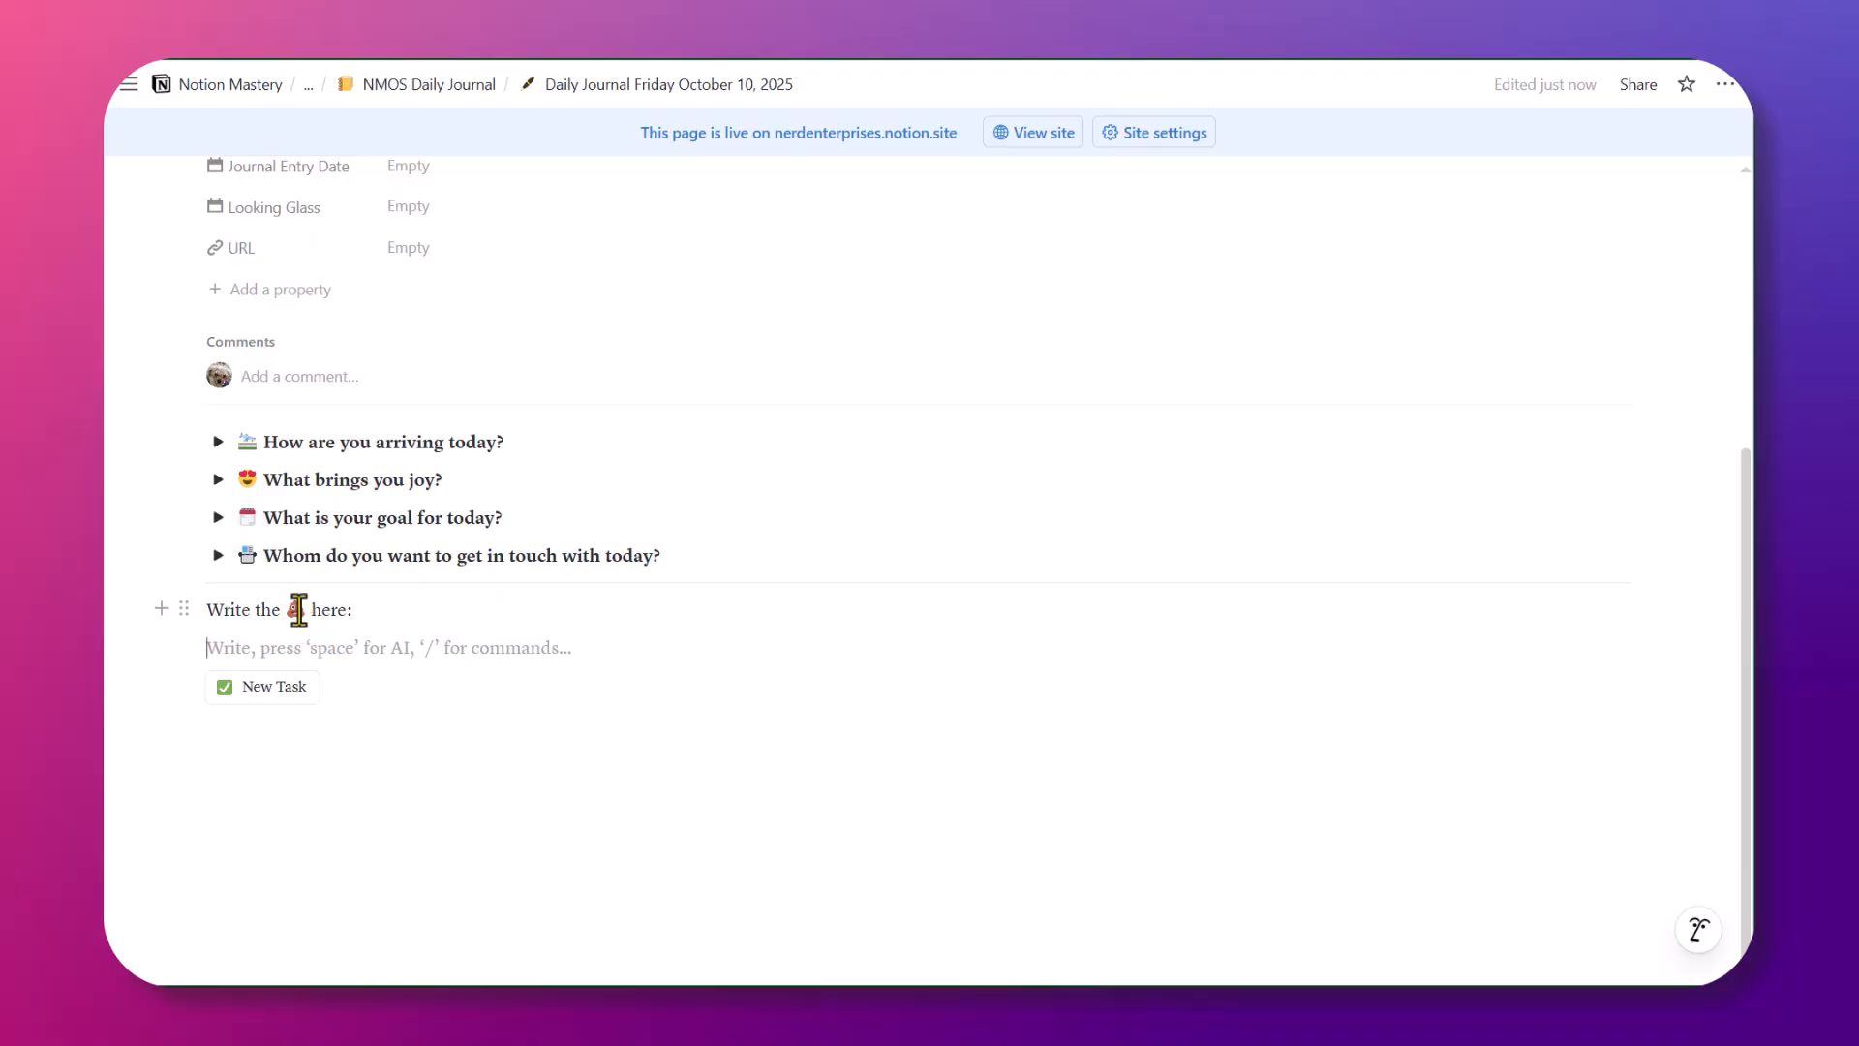
pyautogui.click(287, 691)
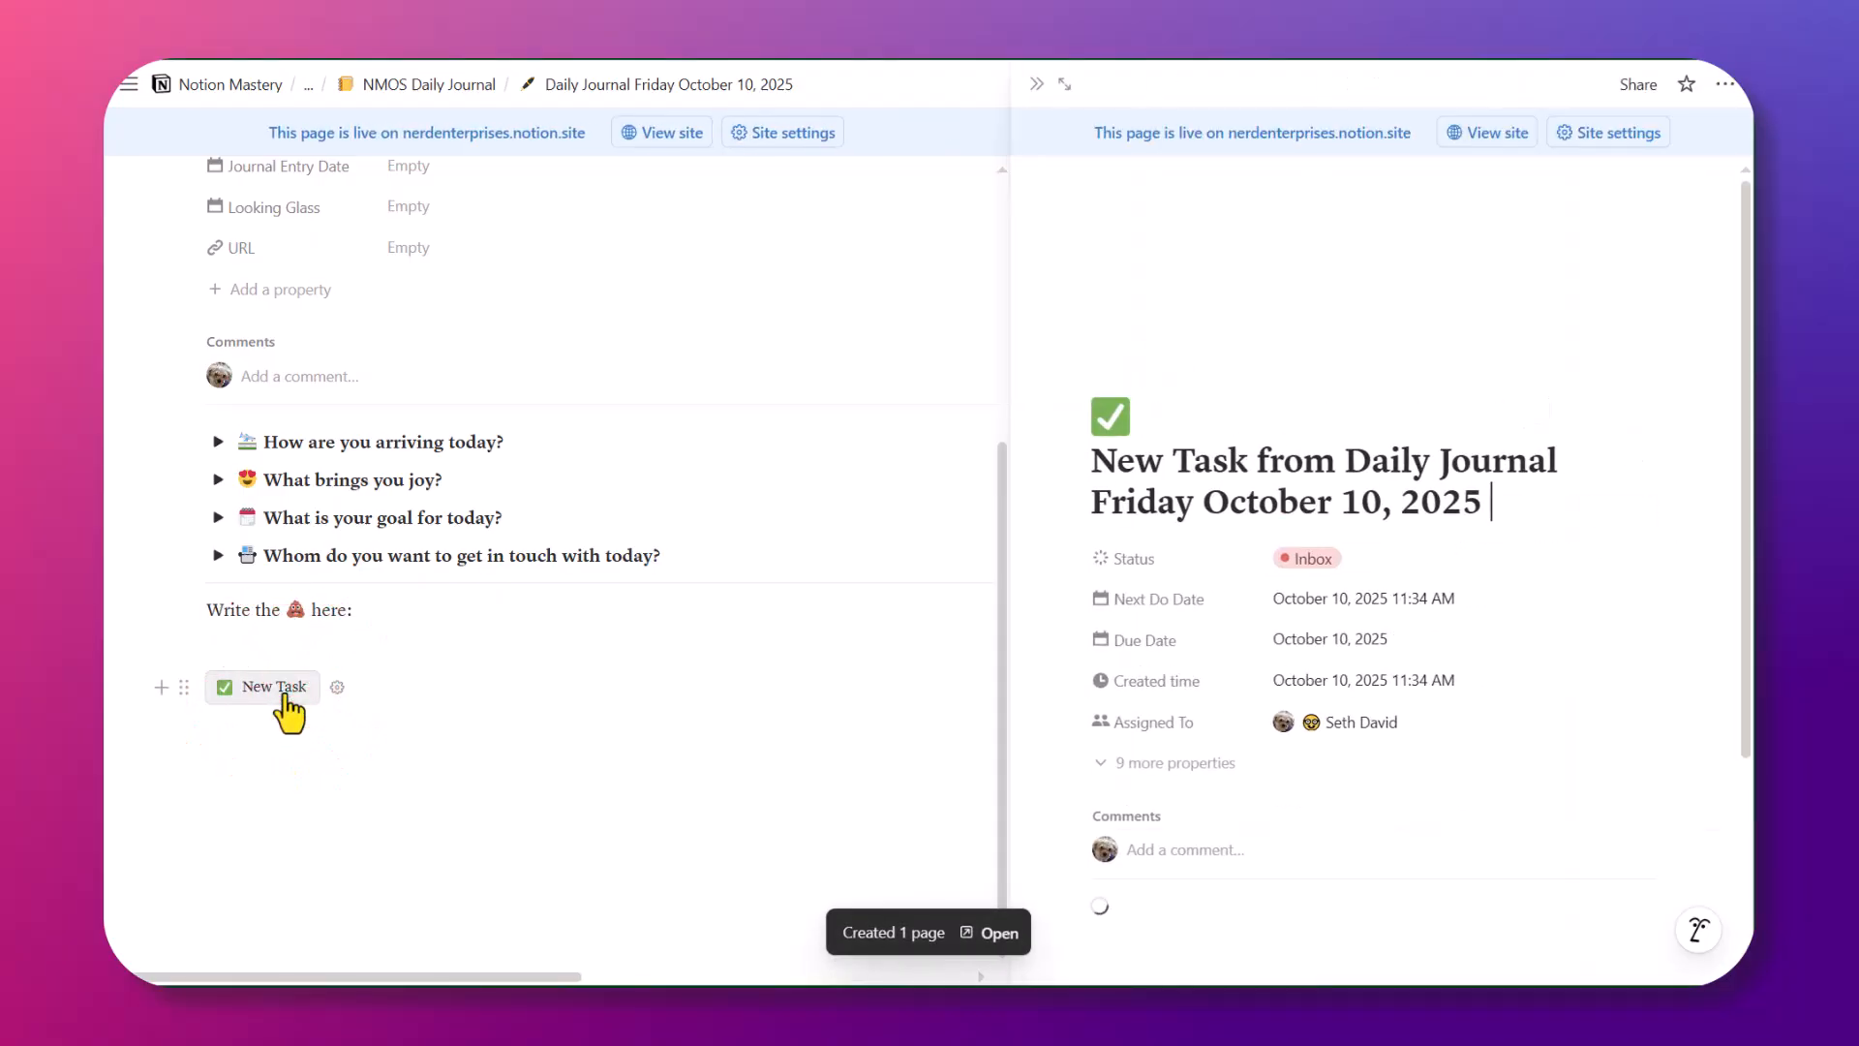
pyautogui.scroll(-3, 1549, 523)
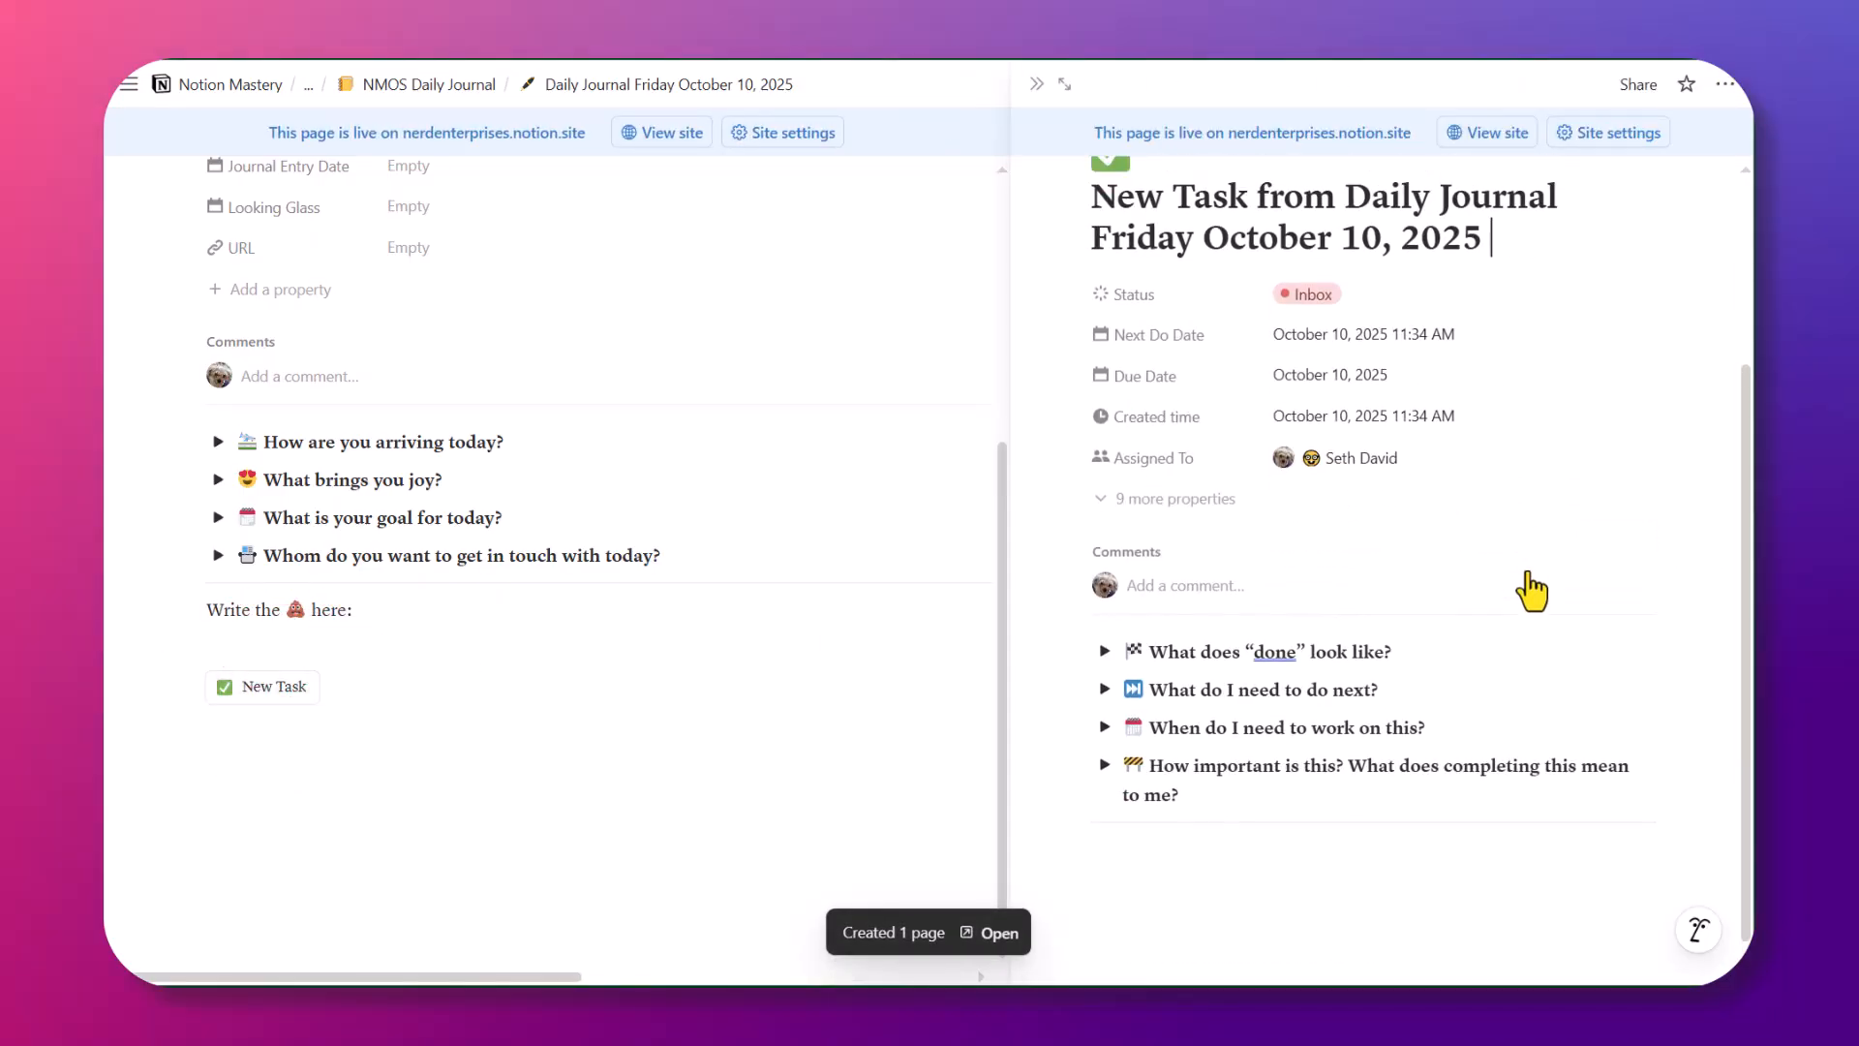
pyautogui.scroll(3, 1533, 590)
pyautogui.scroll(-3, 1532, 591)
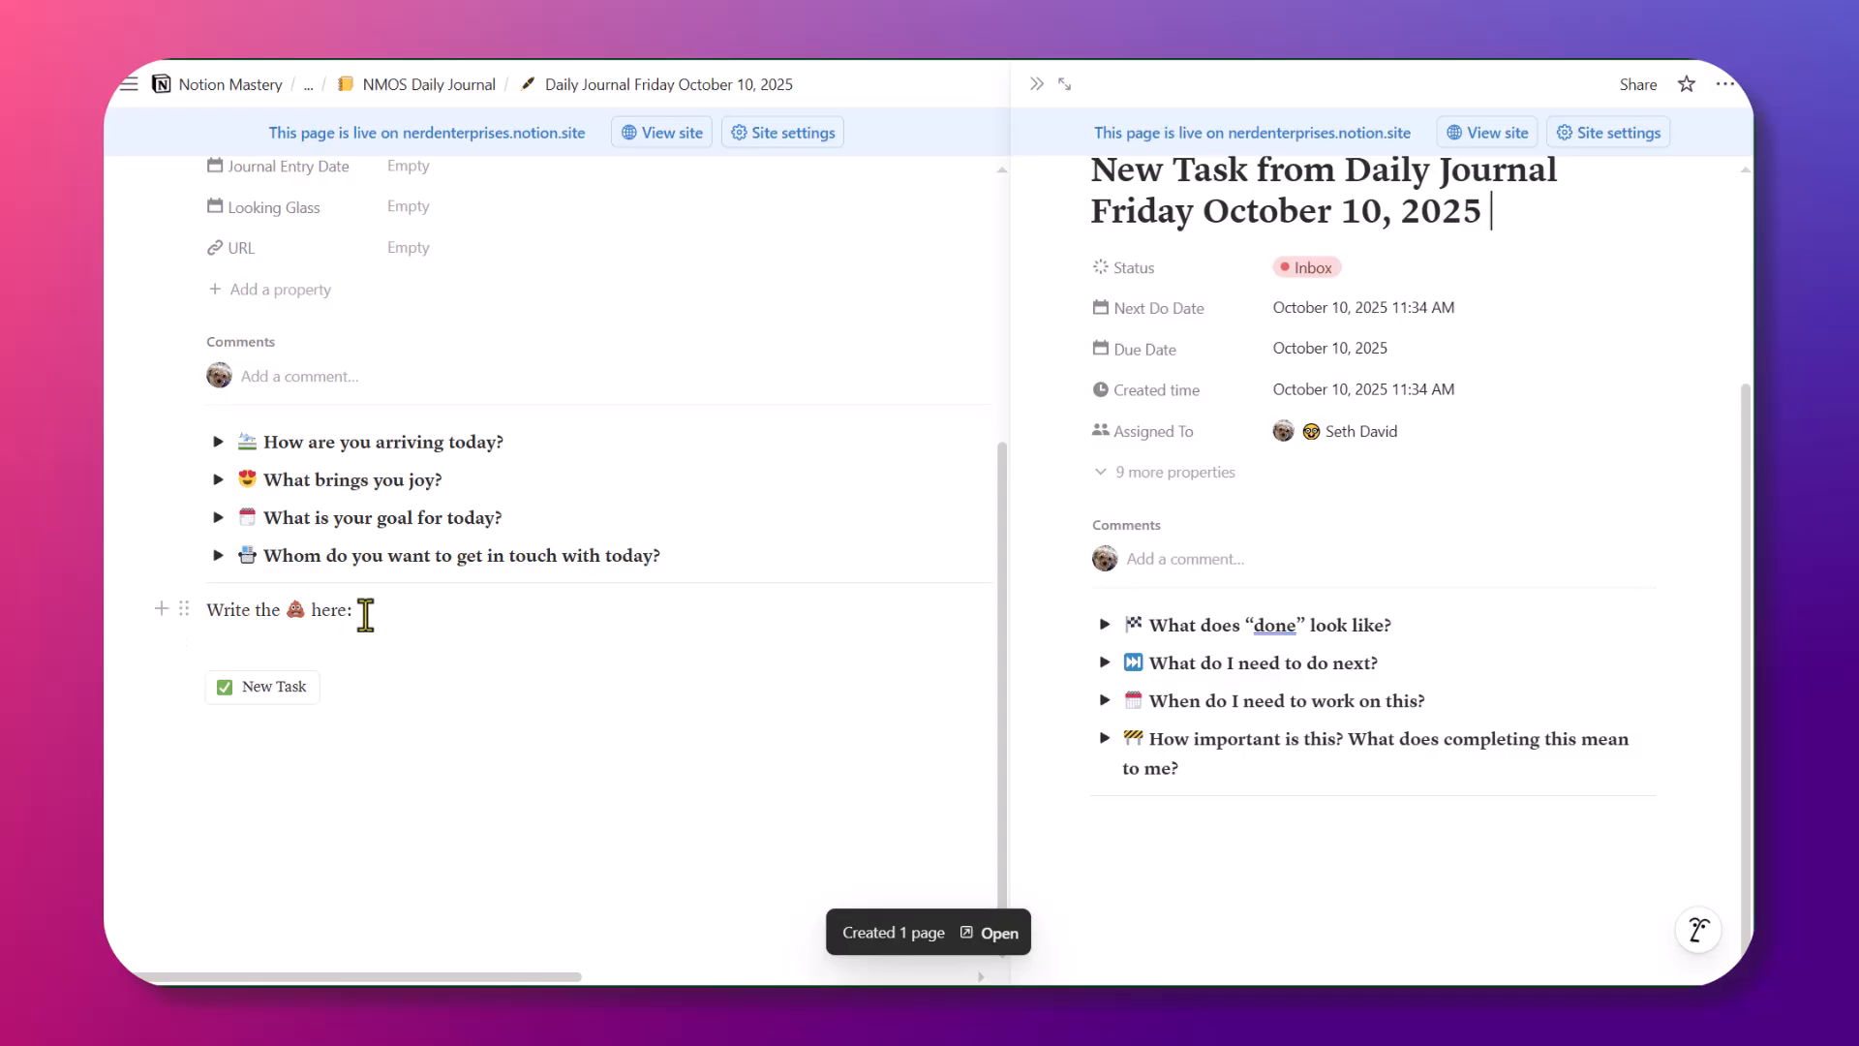
# Write "Something I need to do..." inside the journal entry's "What brings you joy?" toggle, with an empty line below it
pyautogui.click(218, 479)
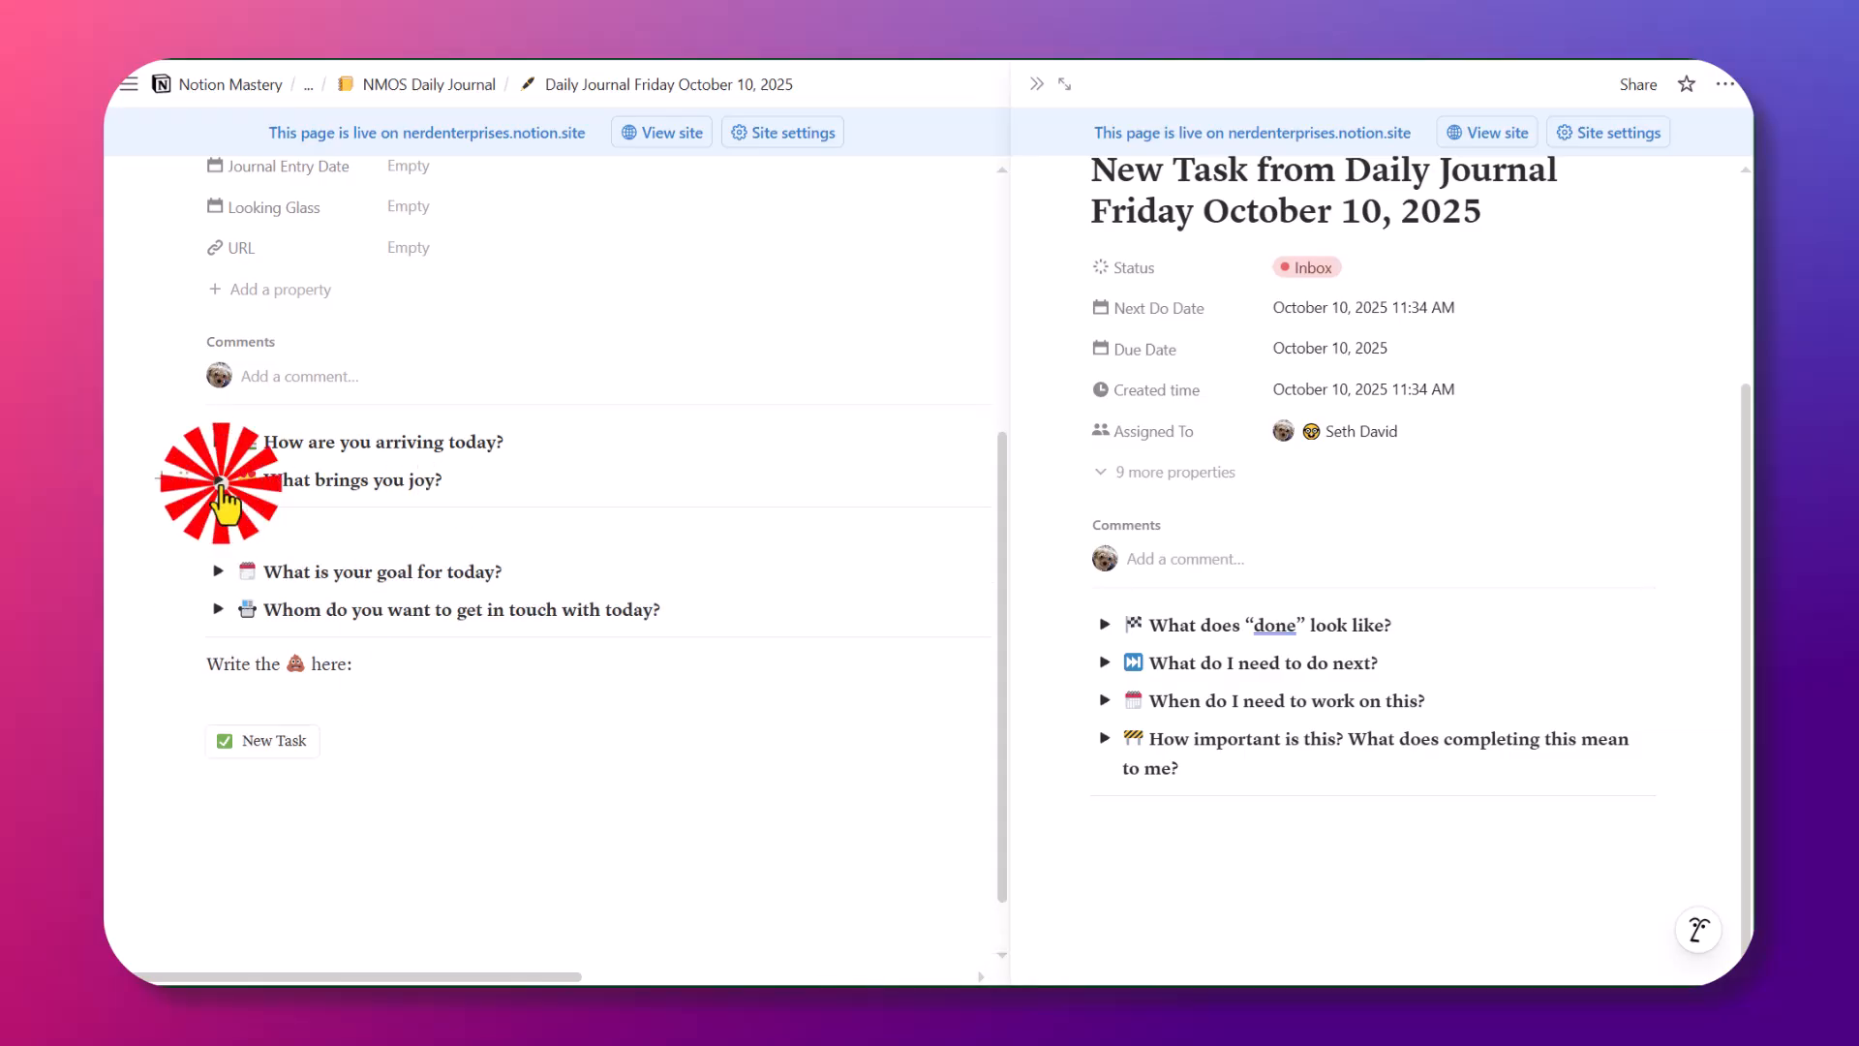
pyautogui.click(270, 535)
pyautogui.write('something I need to do')
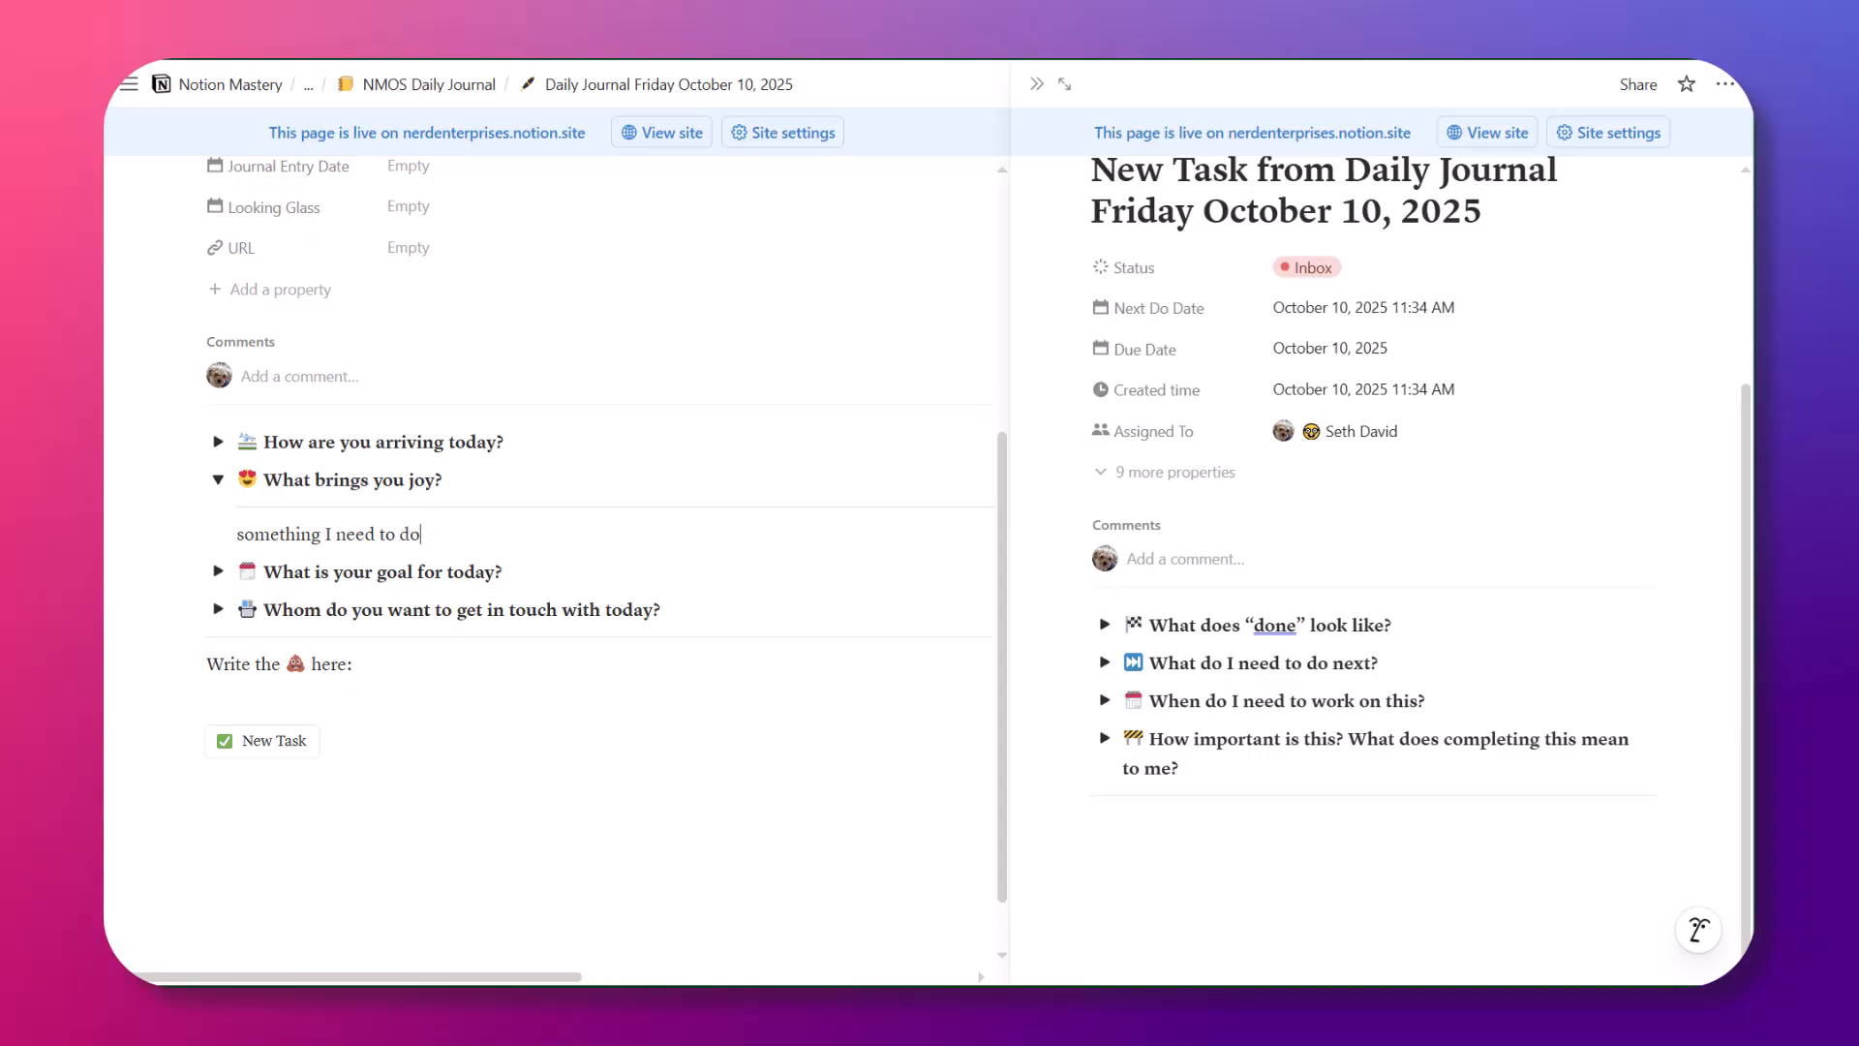
pyautogui.write('S')
pyautogui.press('End')
pyautogui.press('Return')
pyautogui.press('Left')
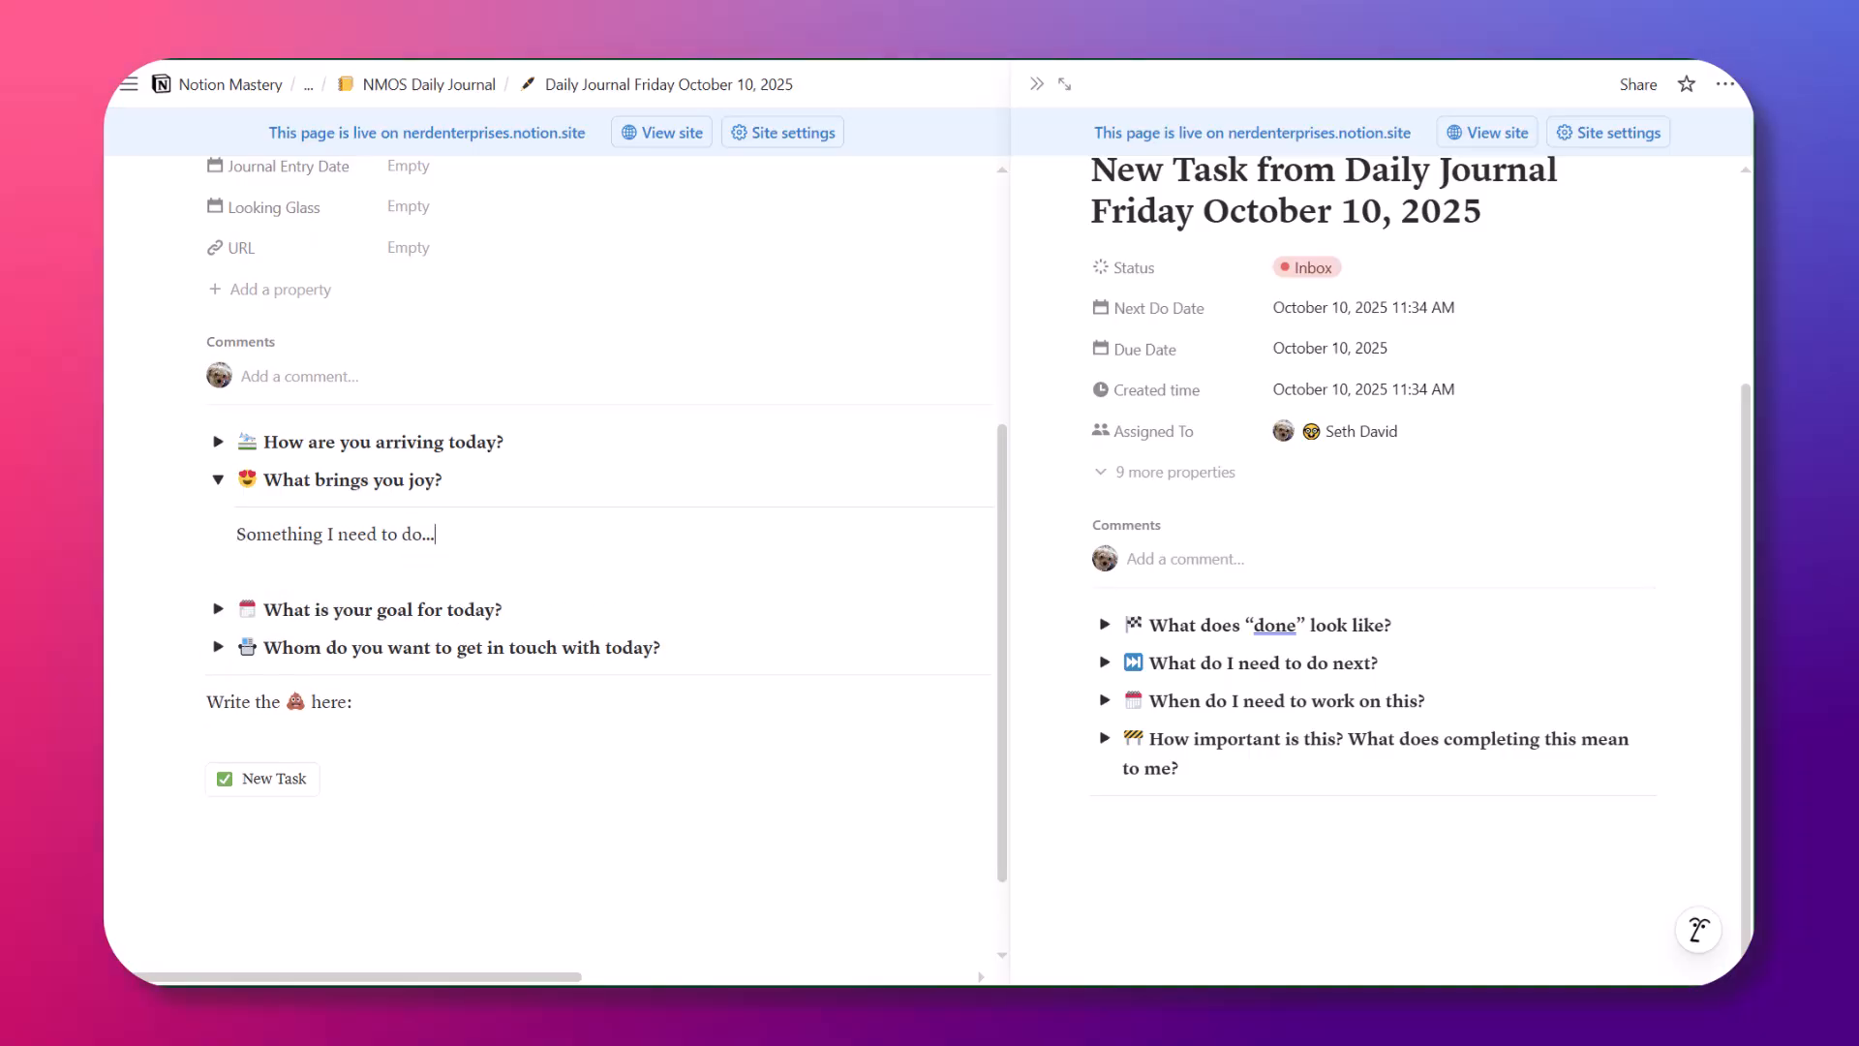
pyautogui.hotkey('shift', 'Home')
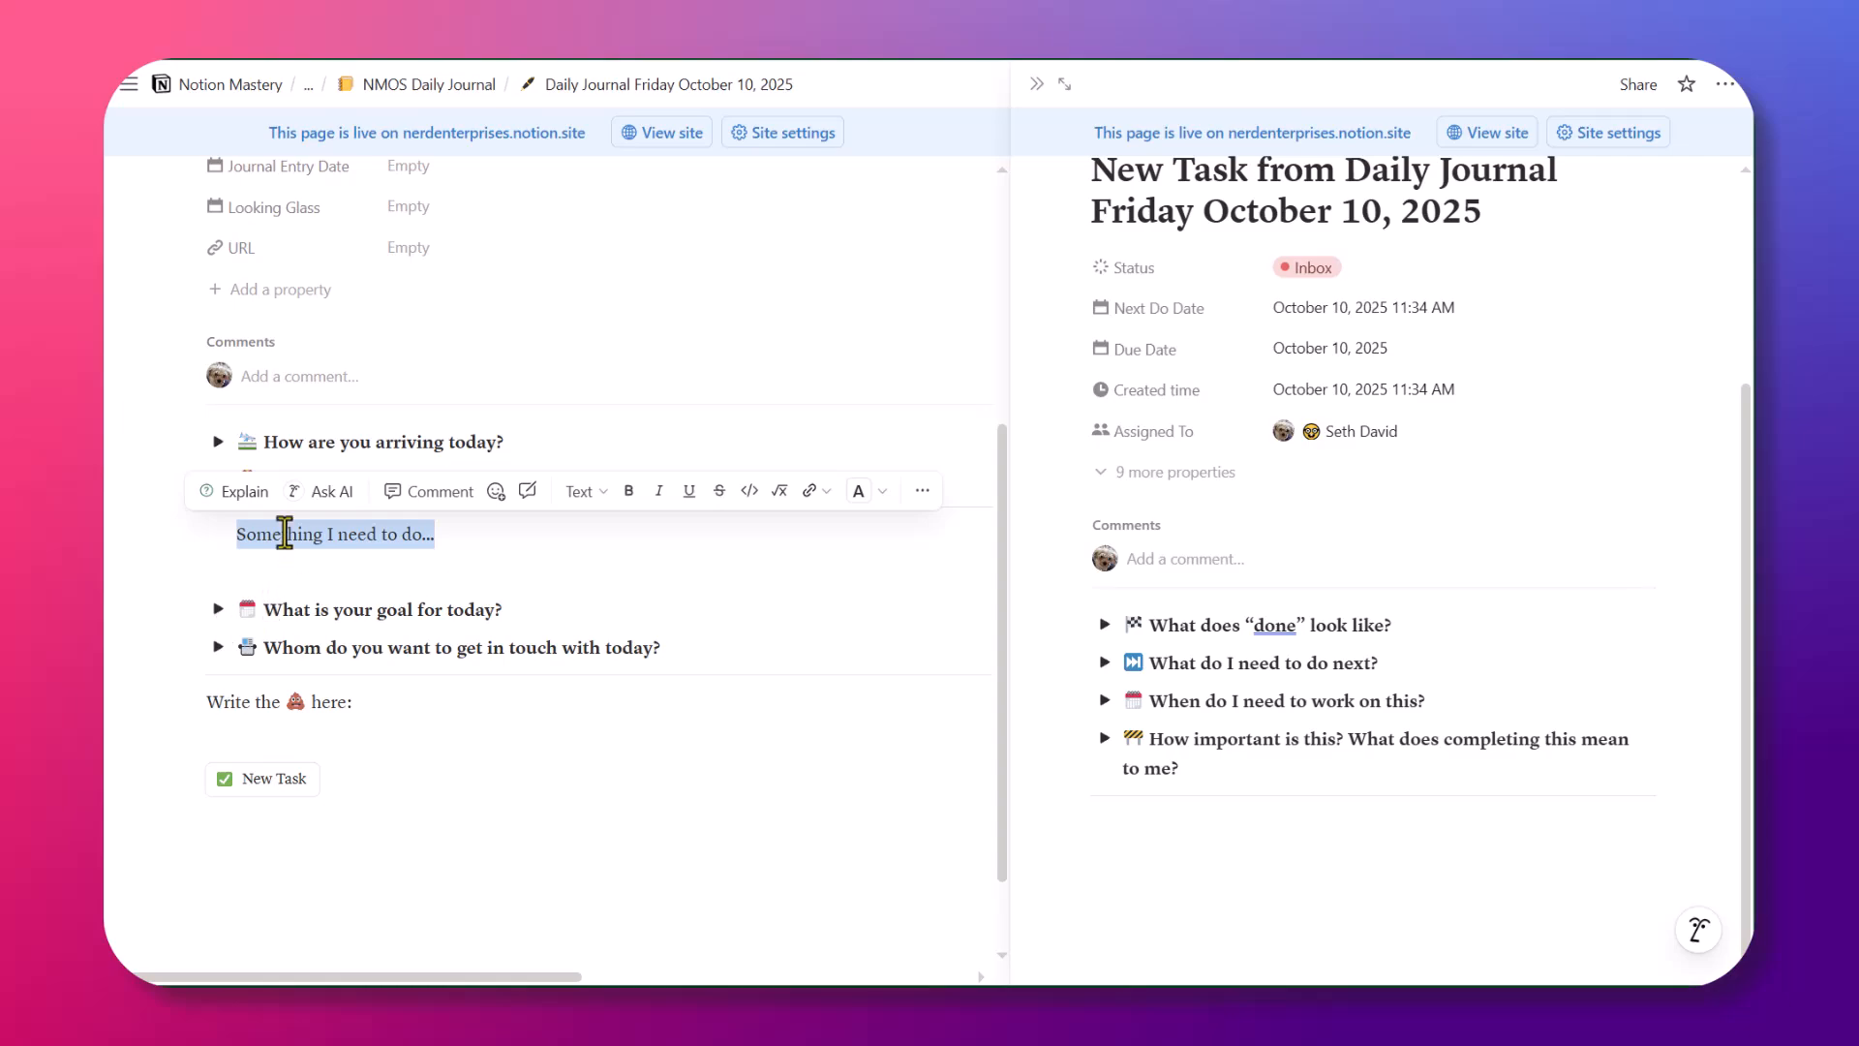
pyautogui.click(1191, 849)
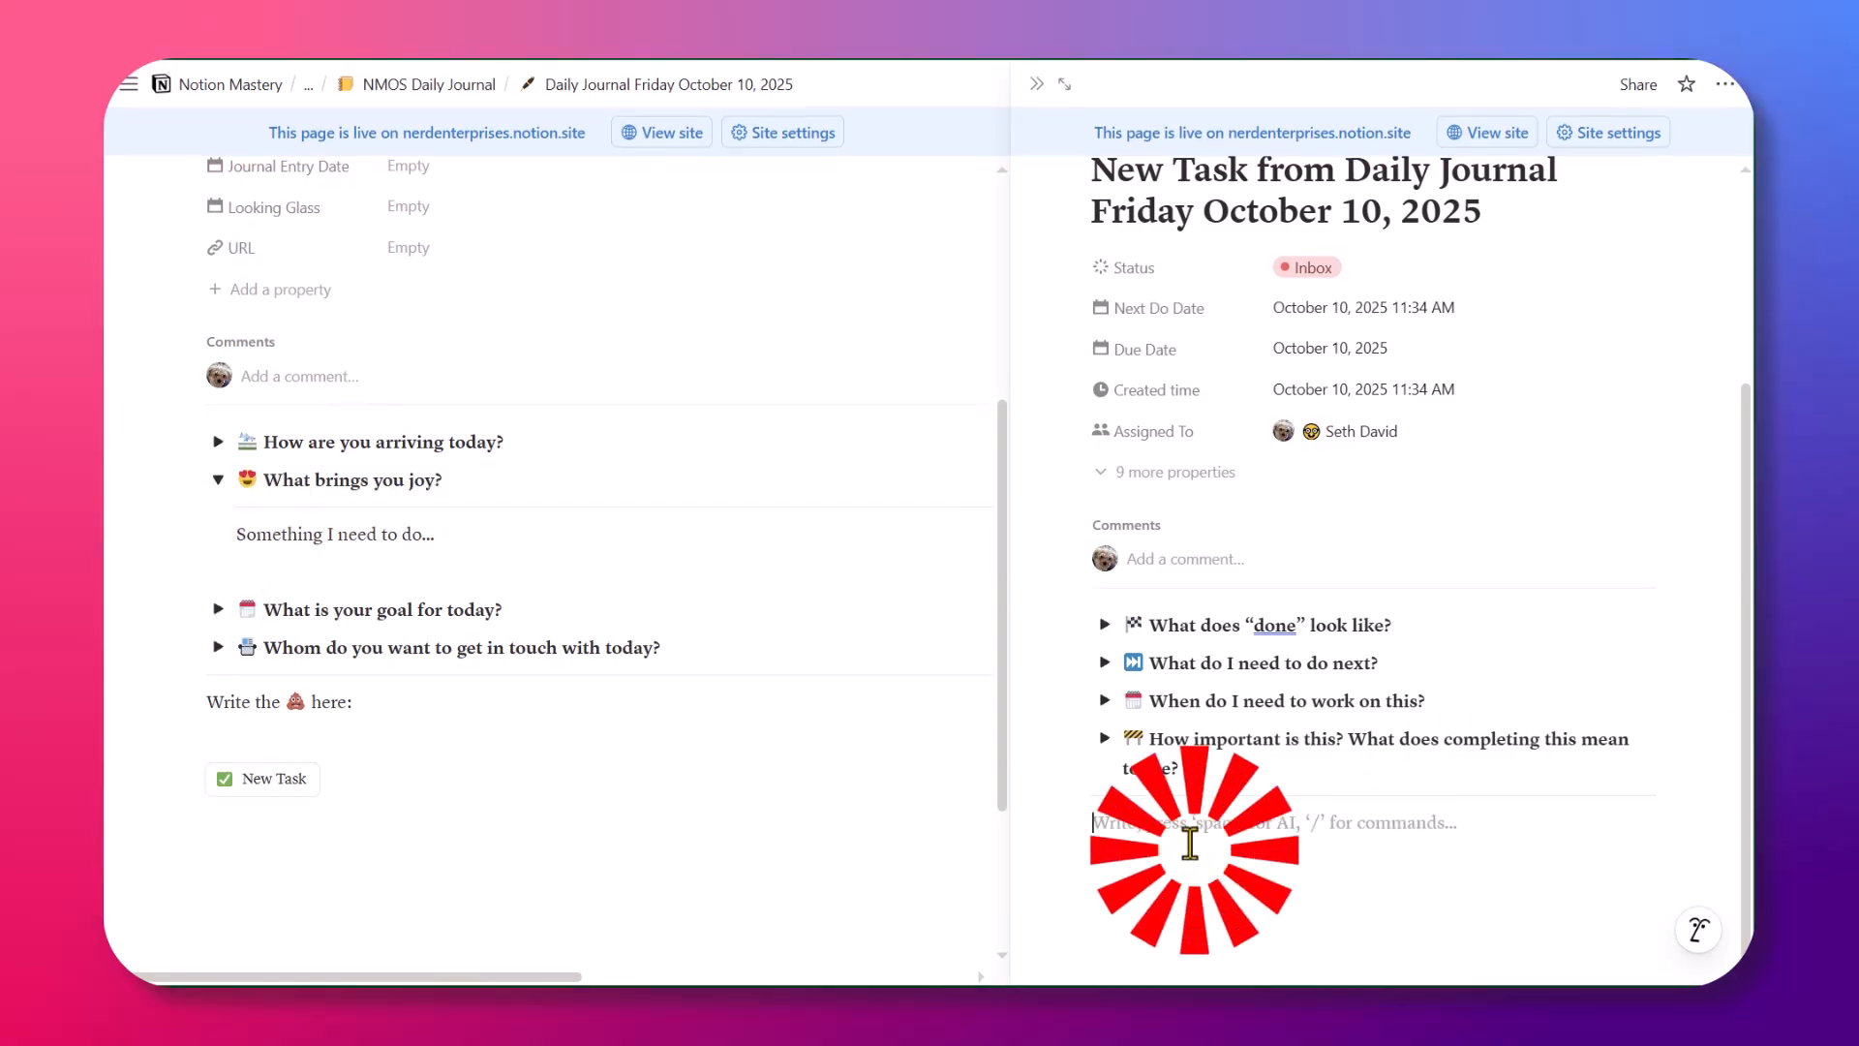
pyautogui.press('Return')
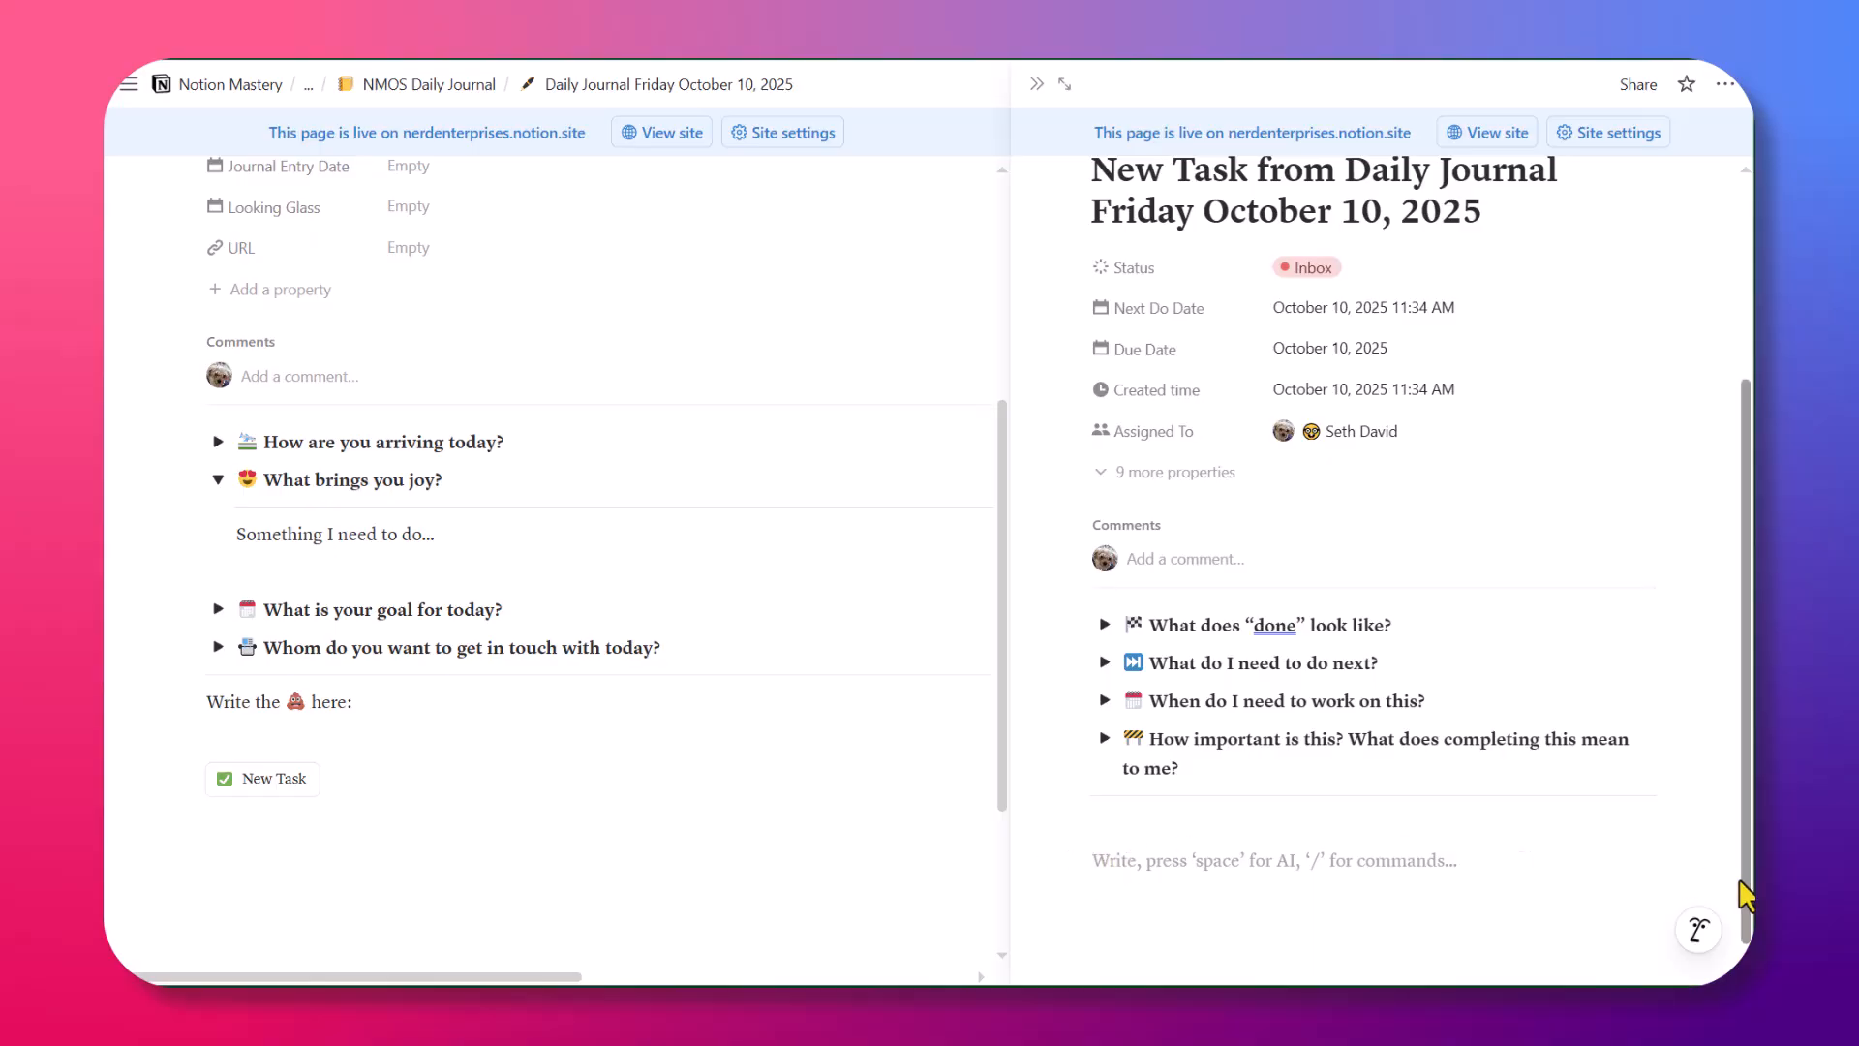
pyautogui.click(218, 830)
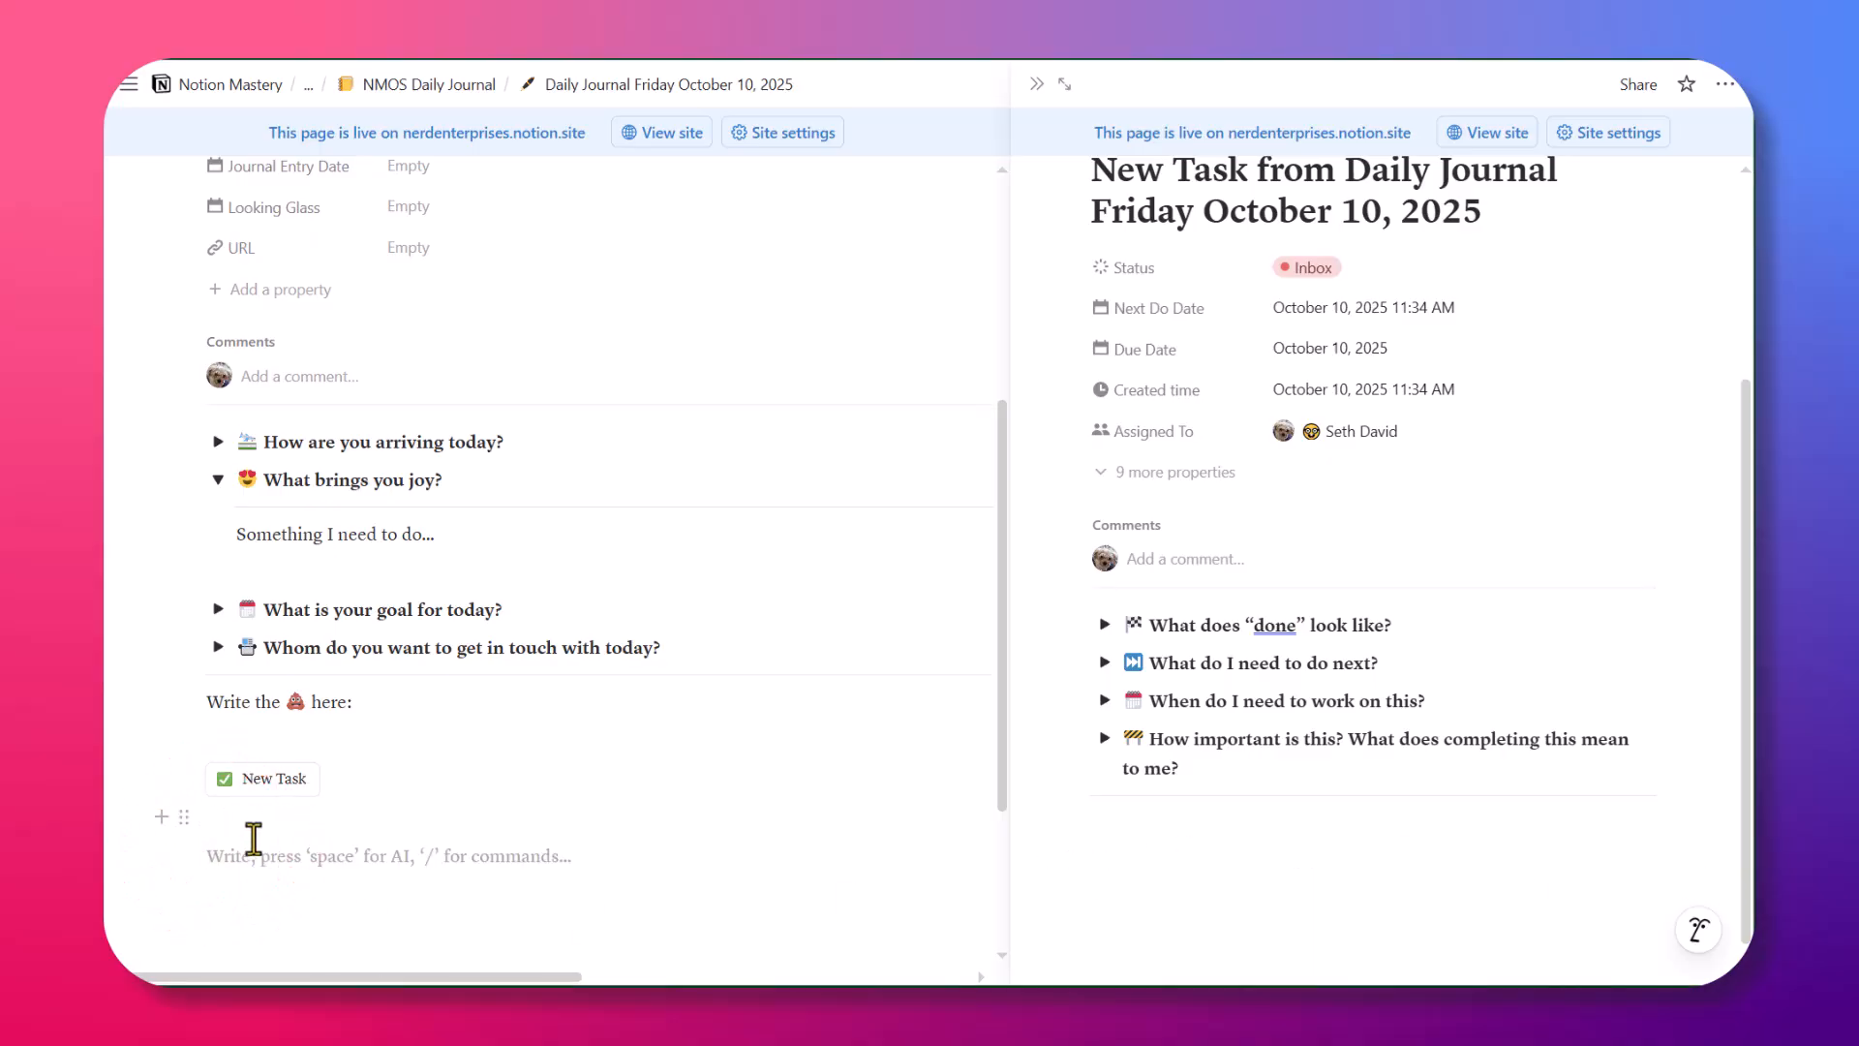
pyautogui.click(211, 529)
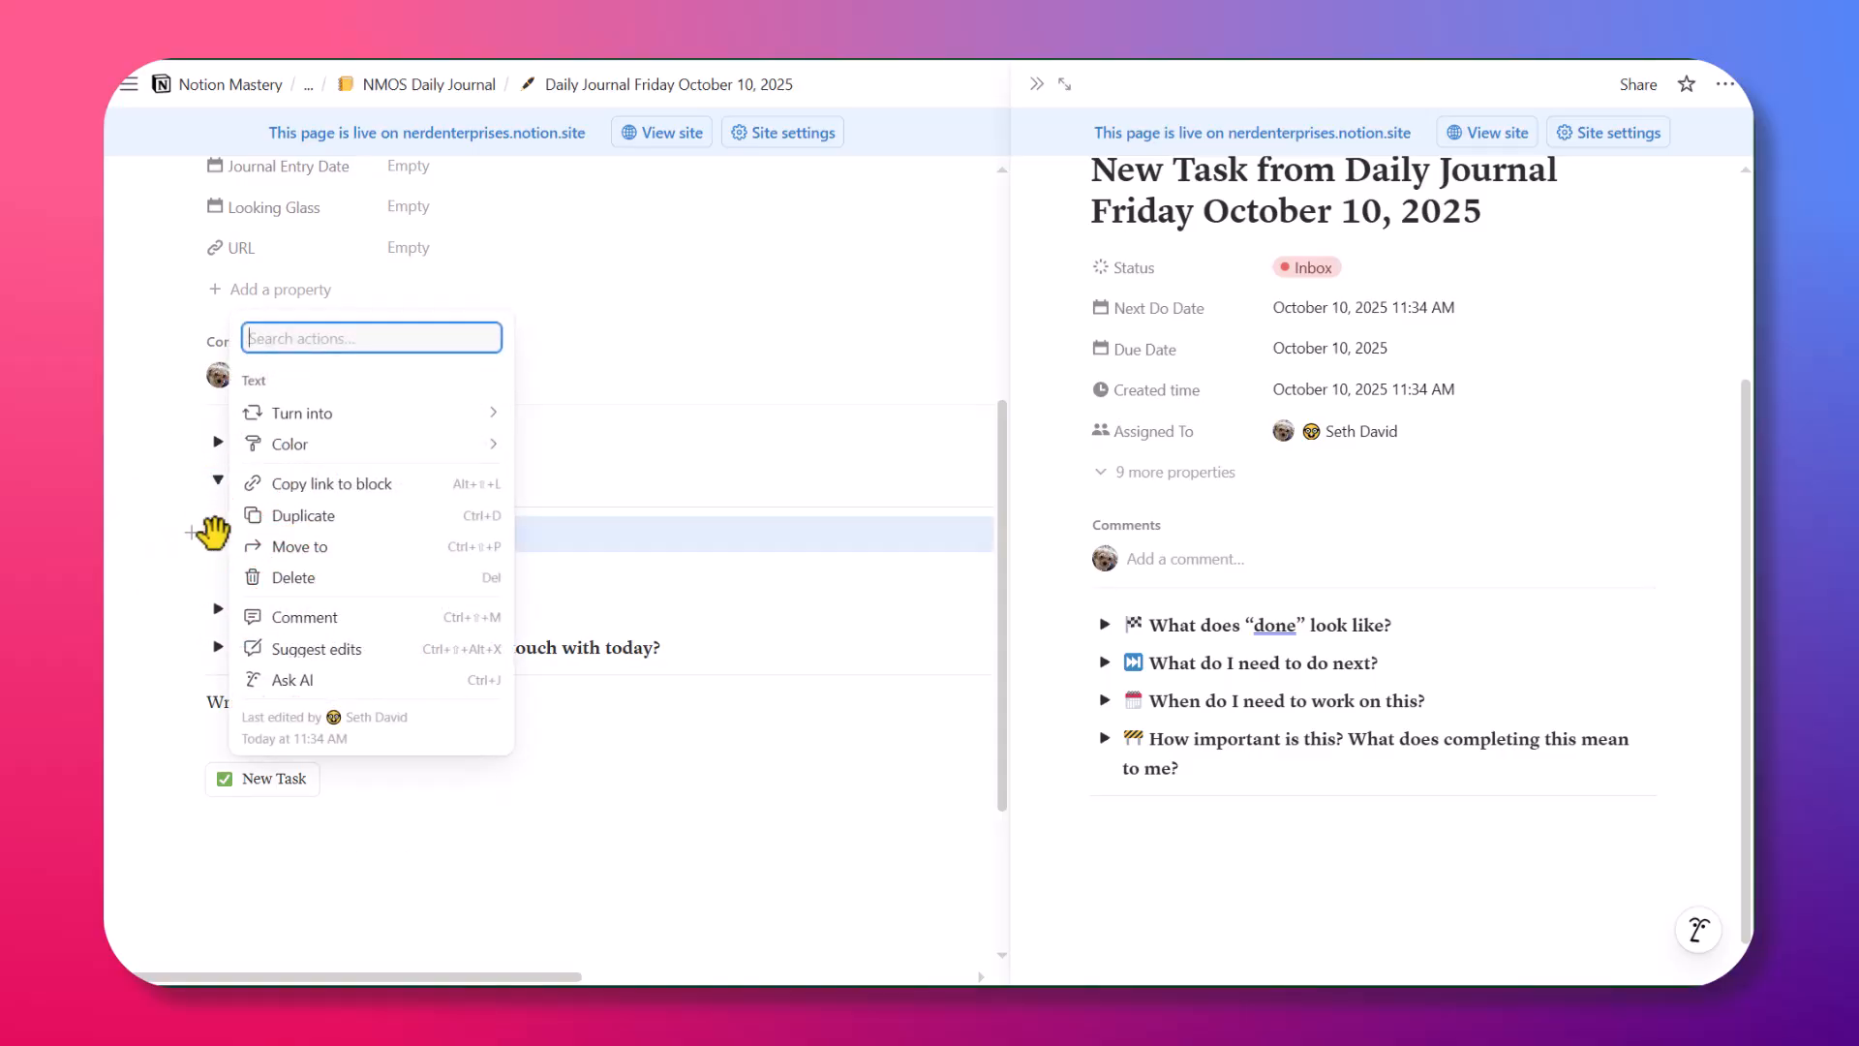
pyautogui.press('Escape')
pyautogui.click(474, 533)
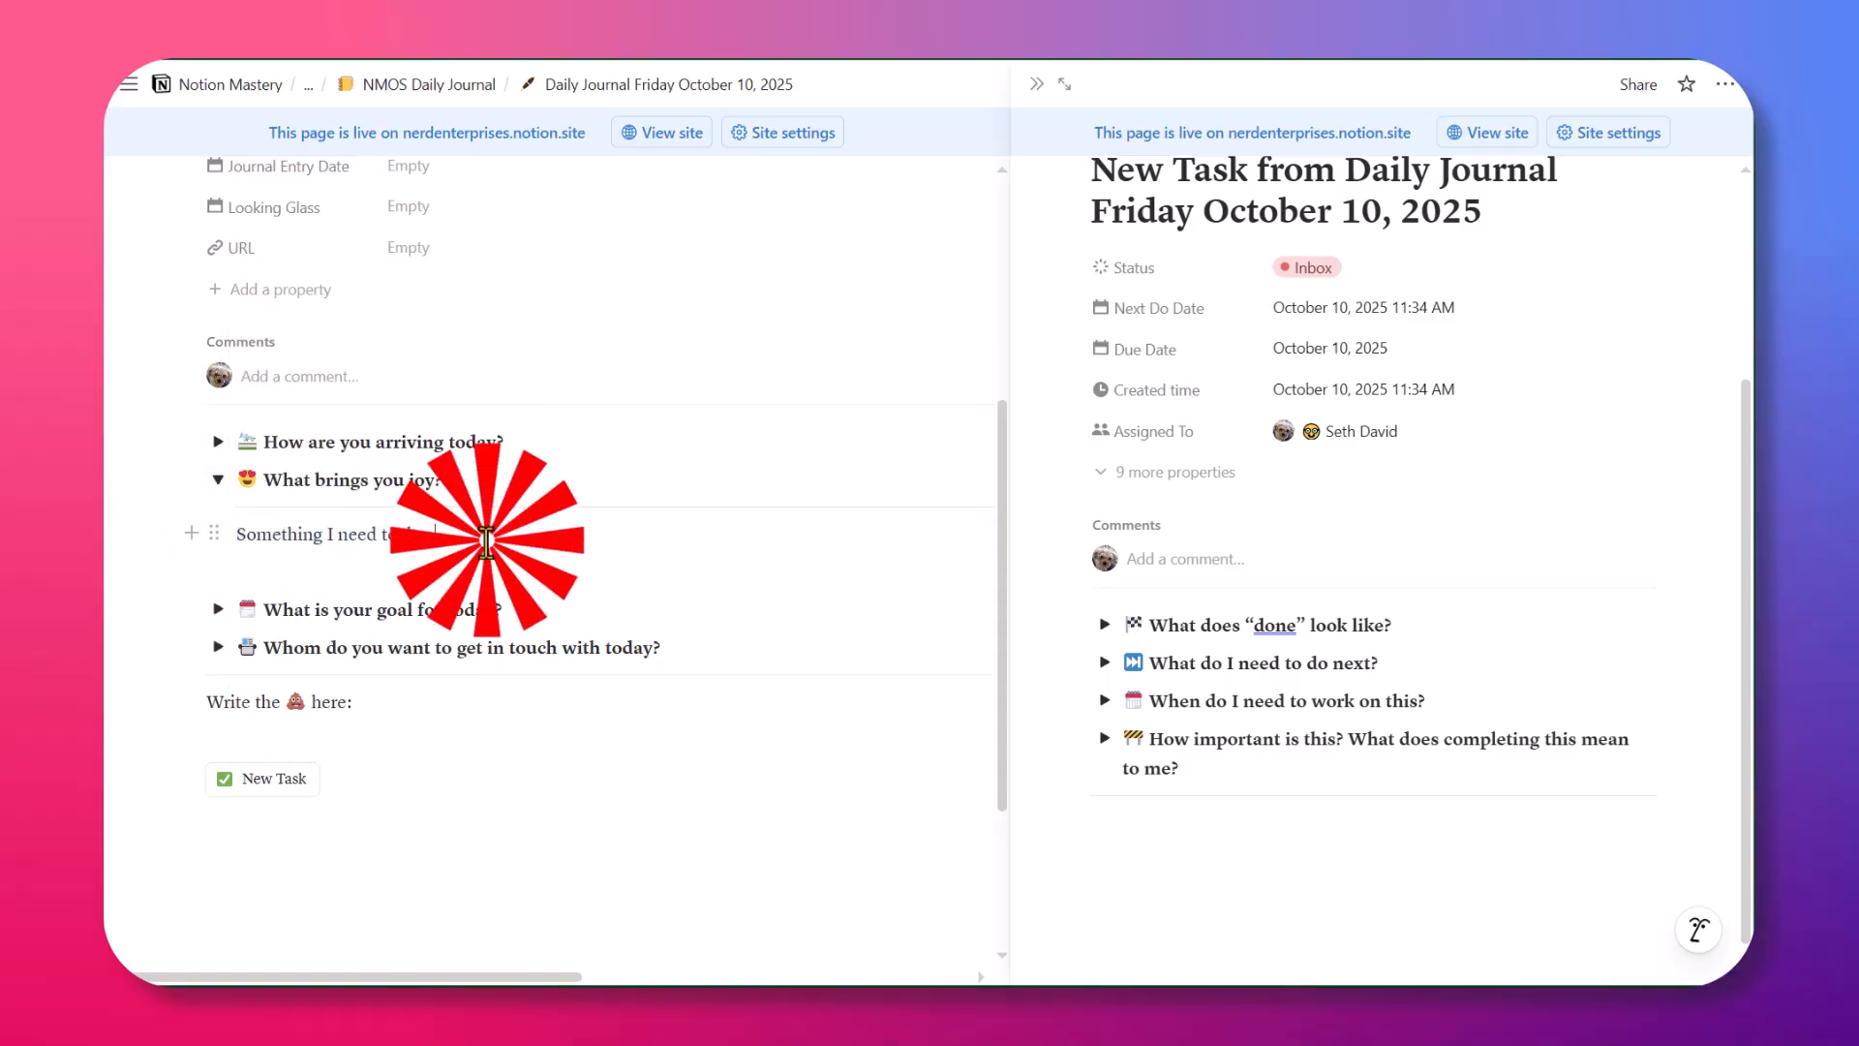
pyautogui.tripleClick(489, 537)
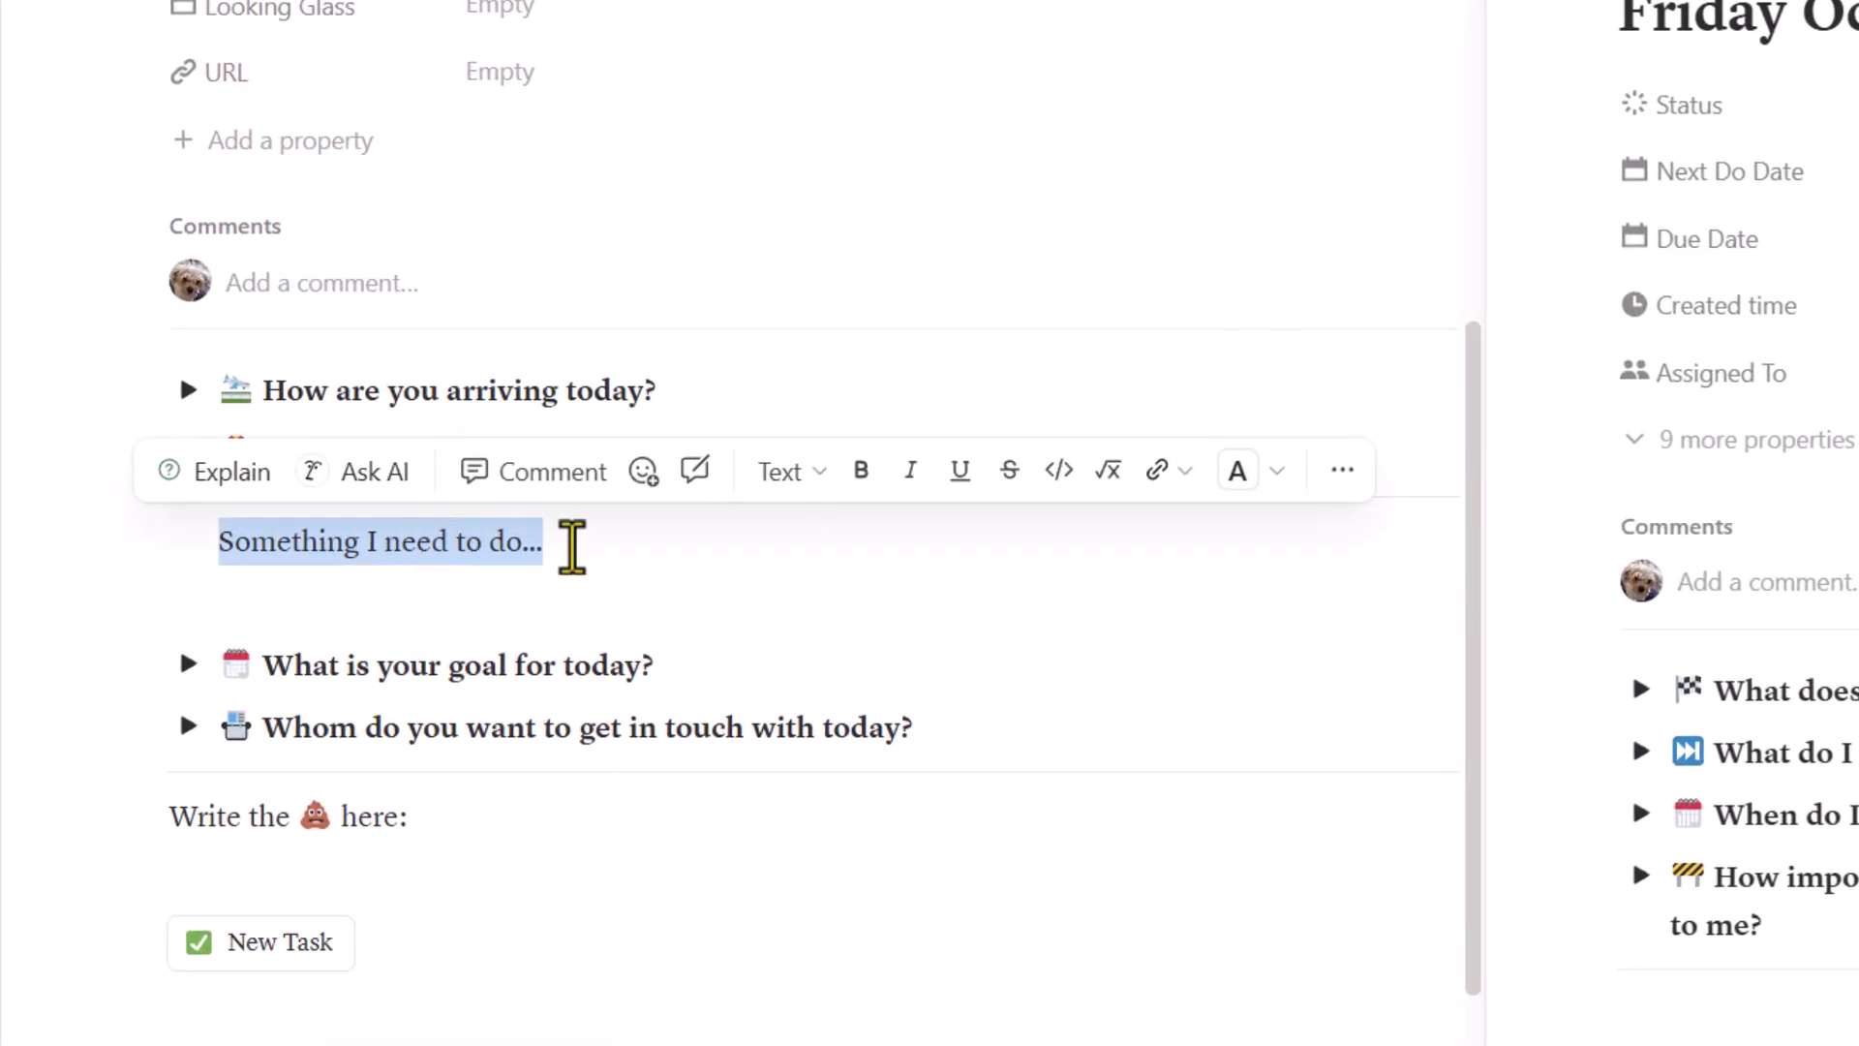
pyautogui.click(667, 539)
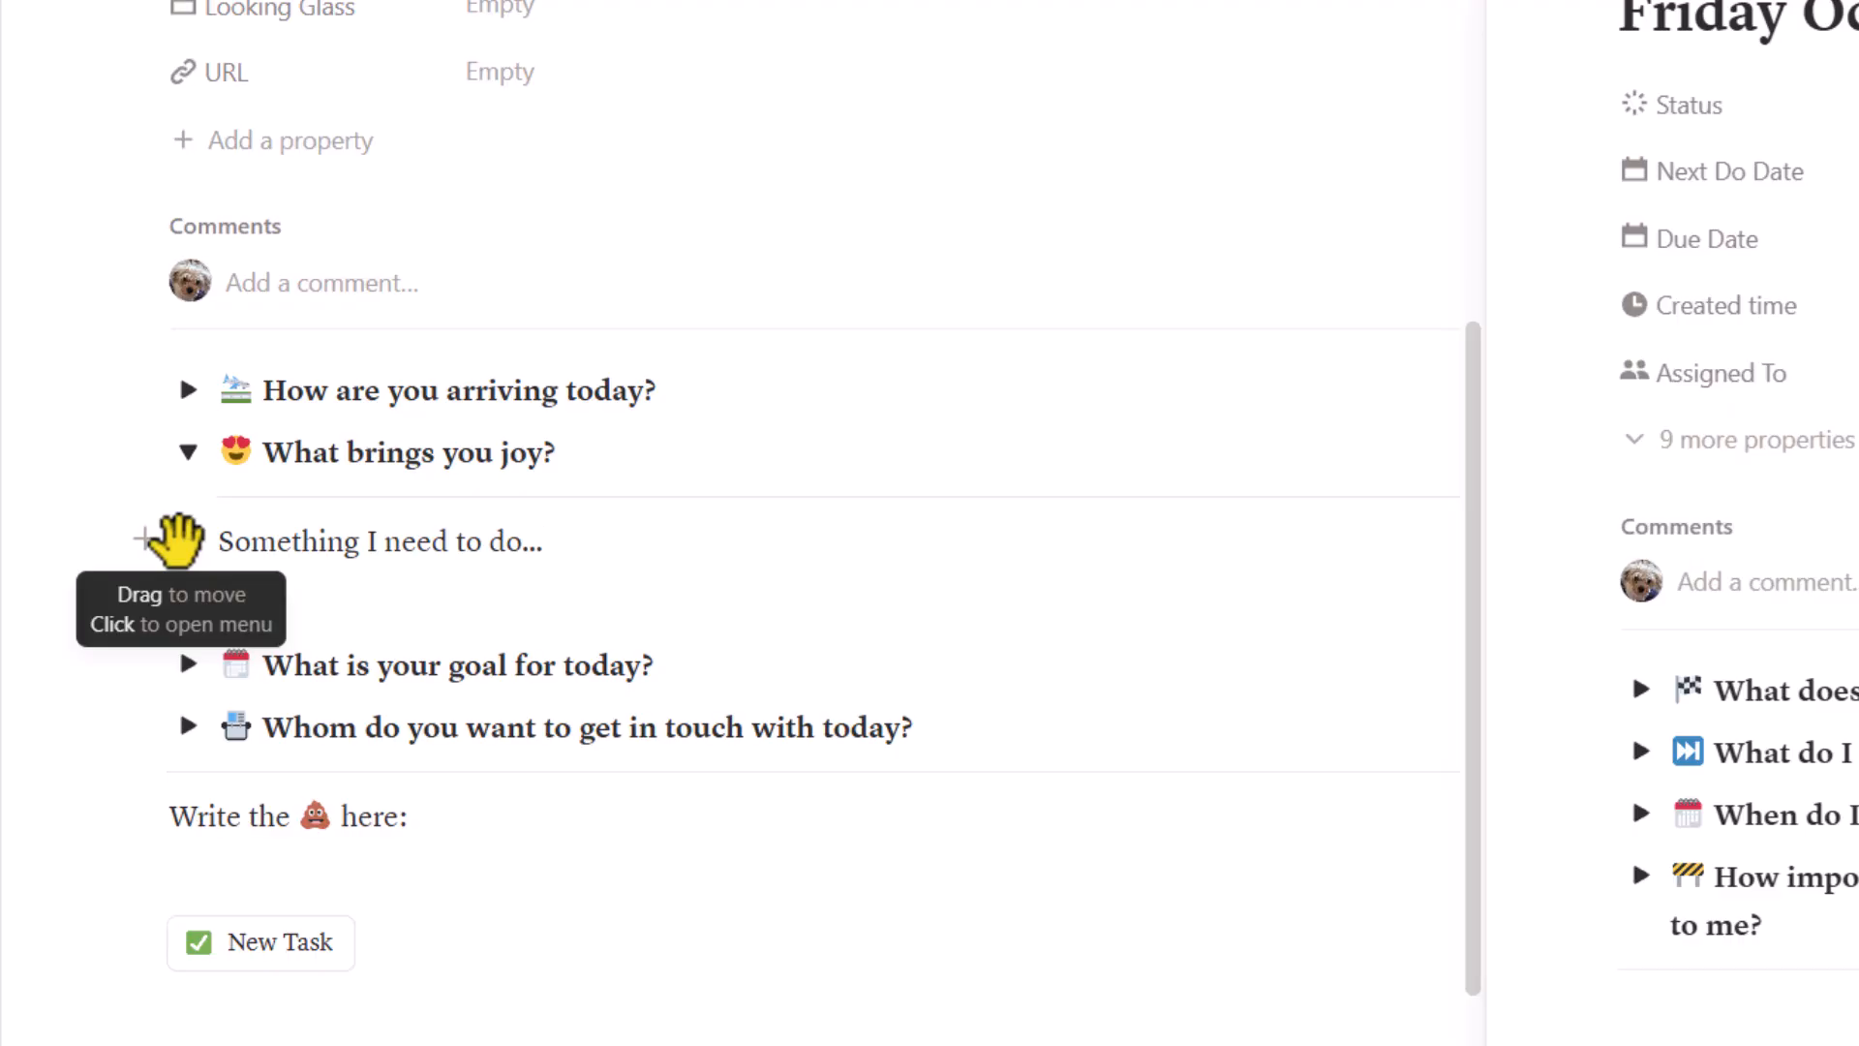
# Copy the link to the "Something I need to do..." block in the journal entry
pyautogui.click(179, 539)
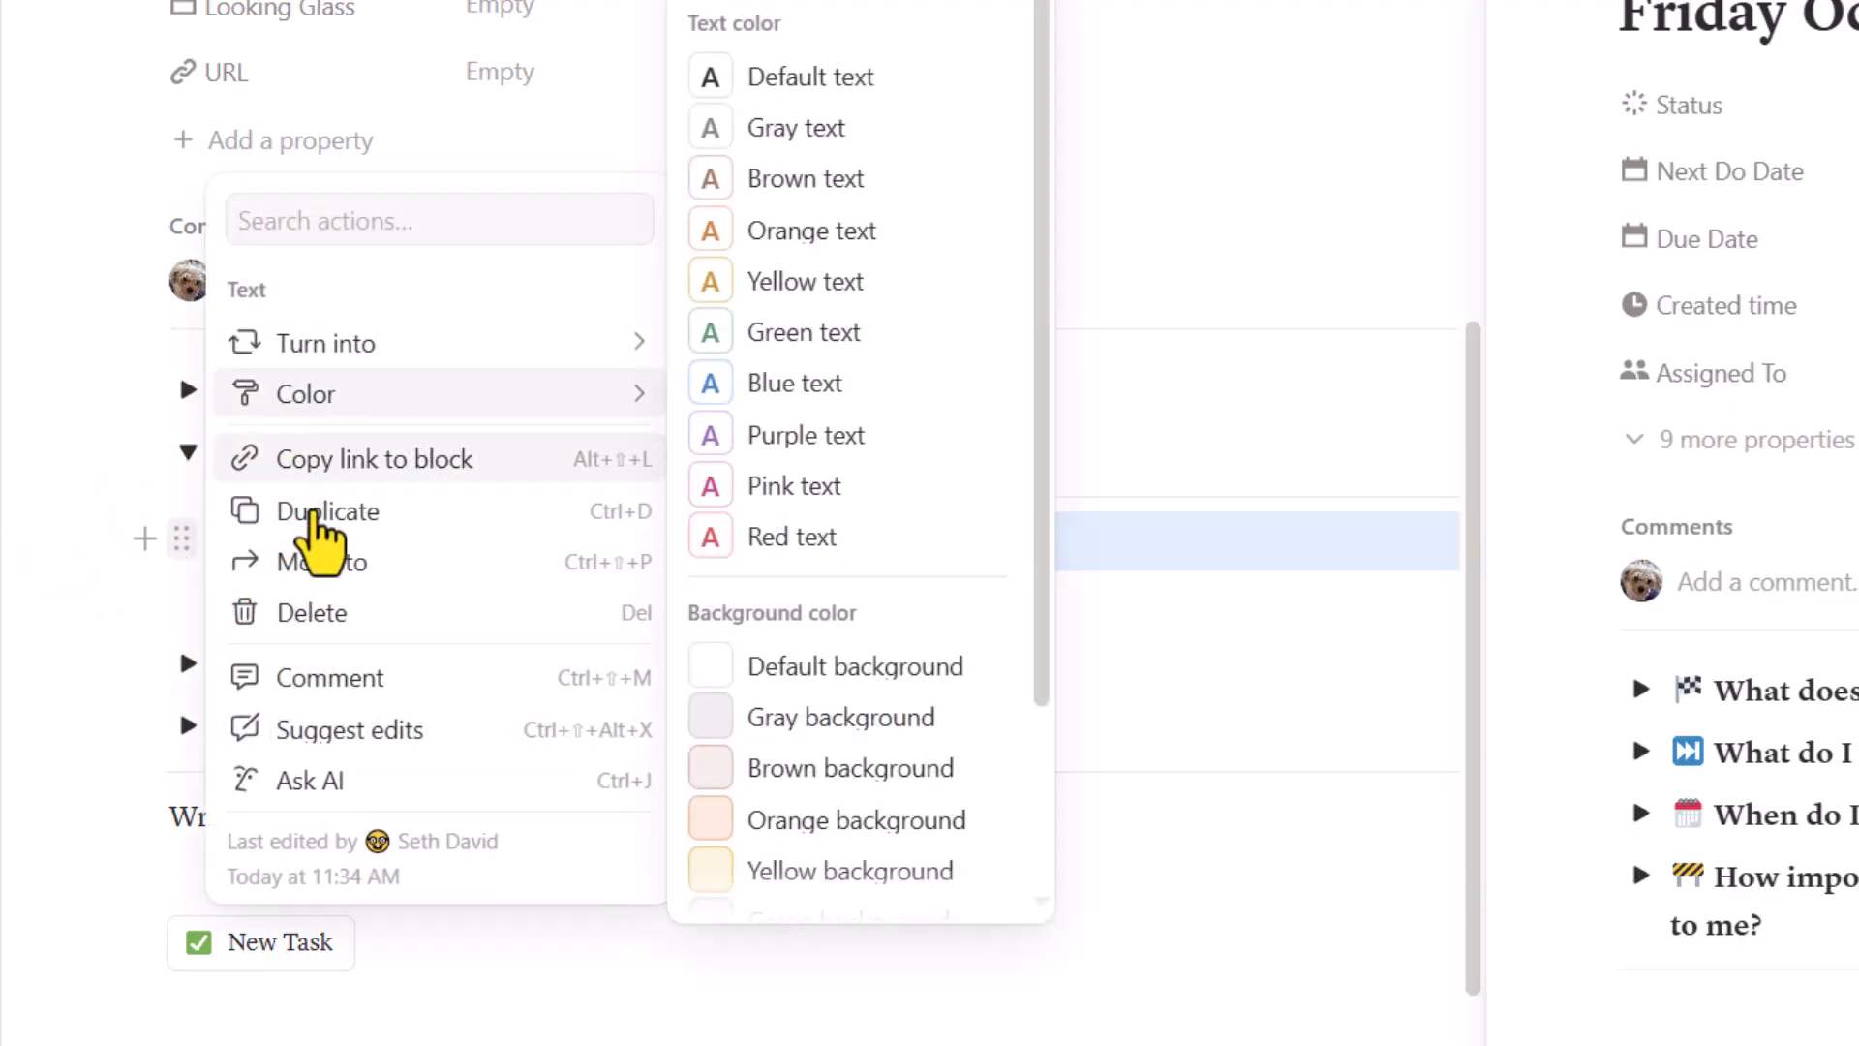
pyautogui.press('Escape')
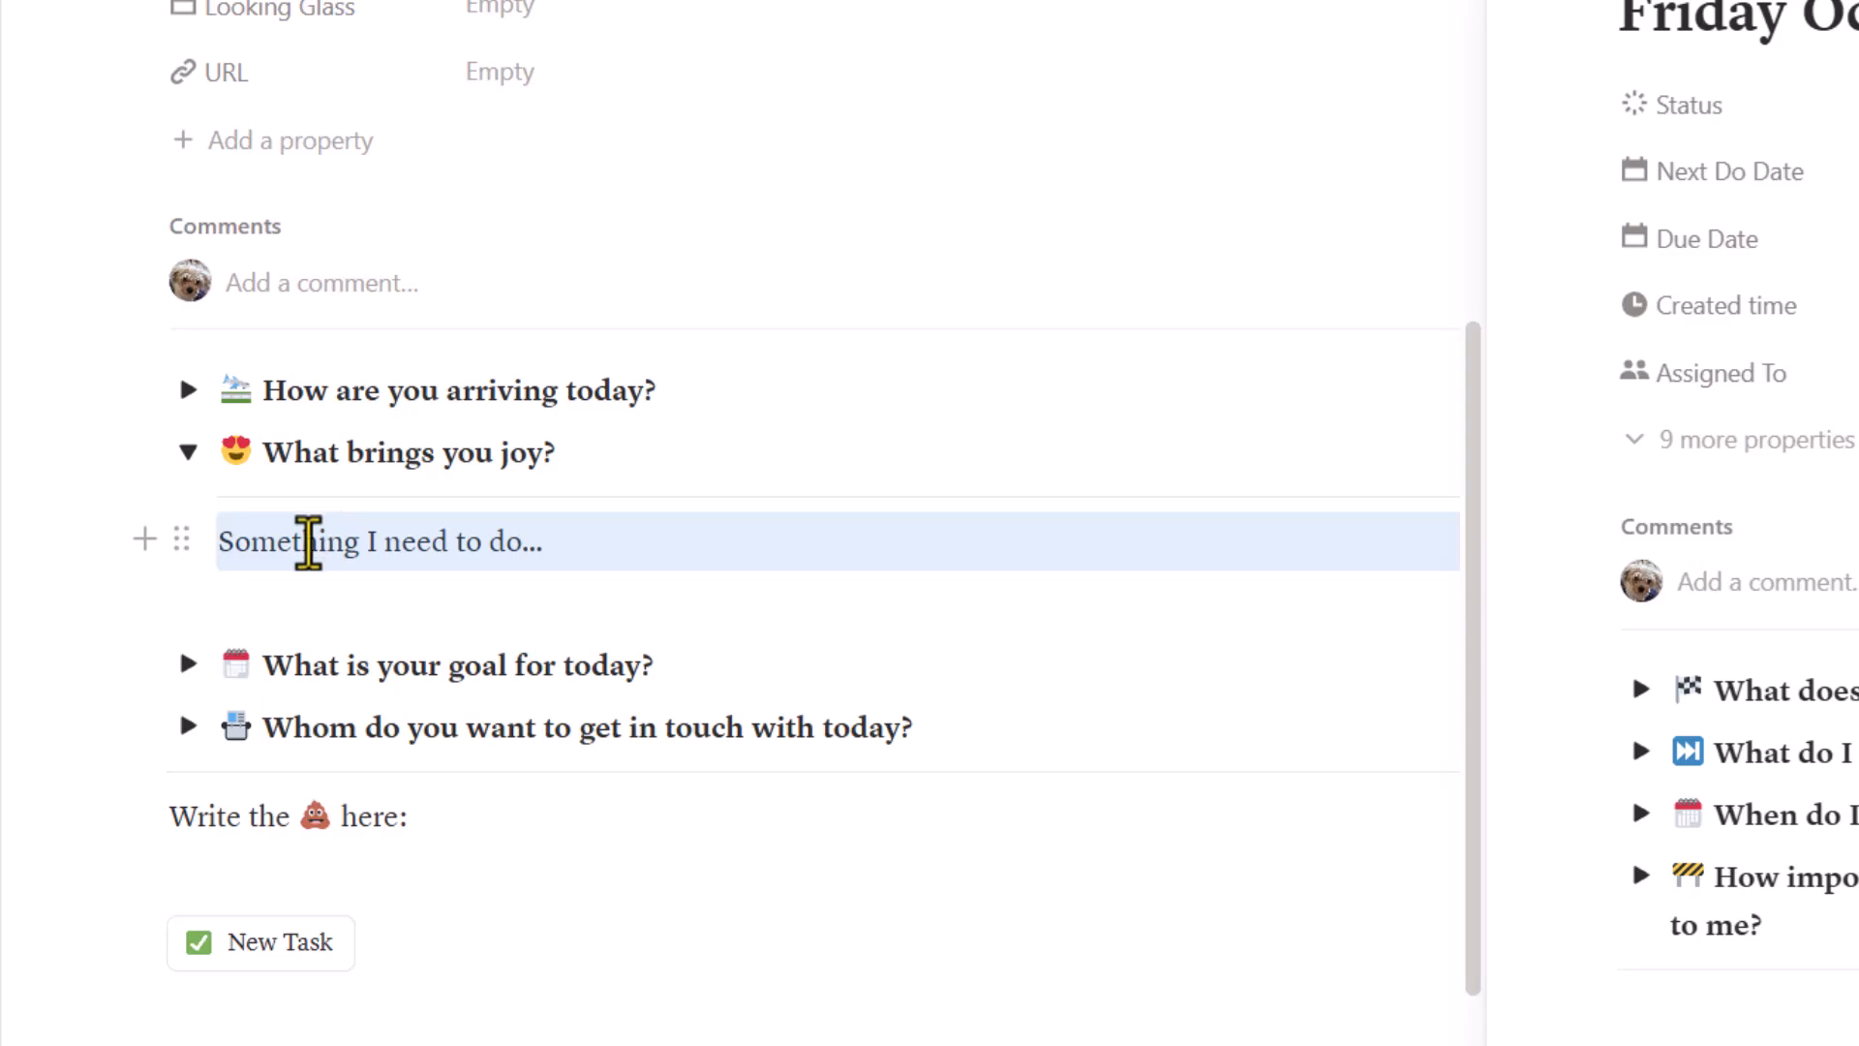
pyautogui.click(180, 538)
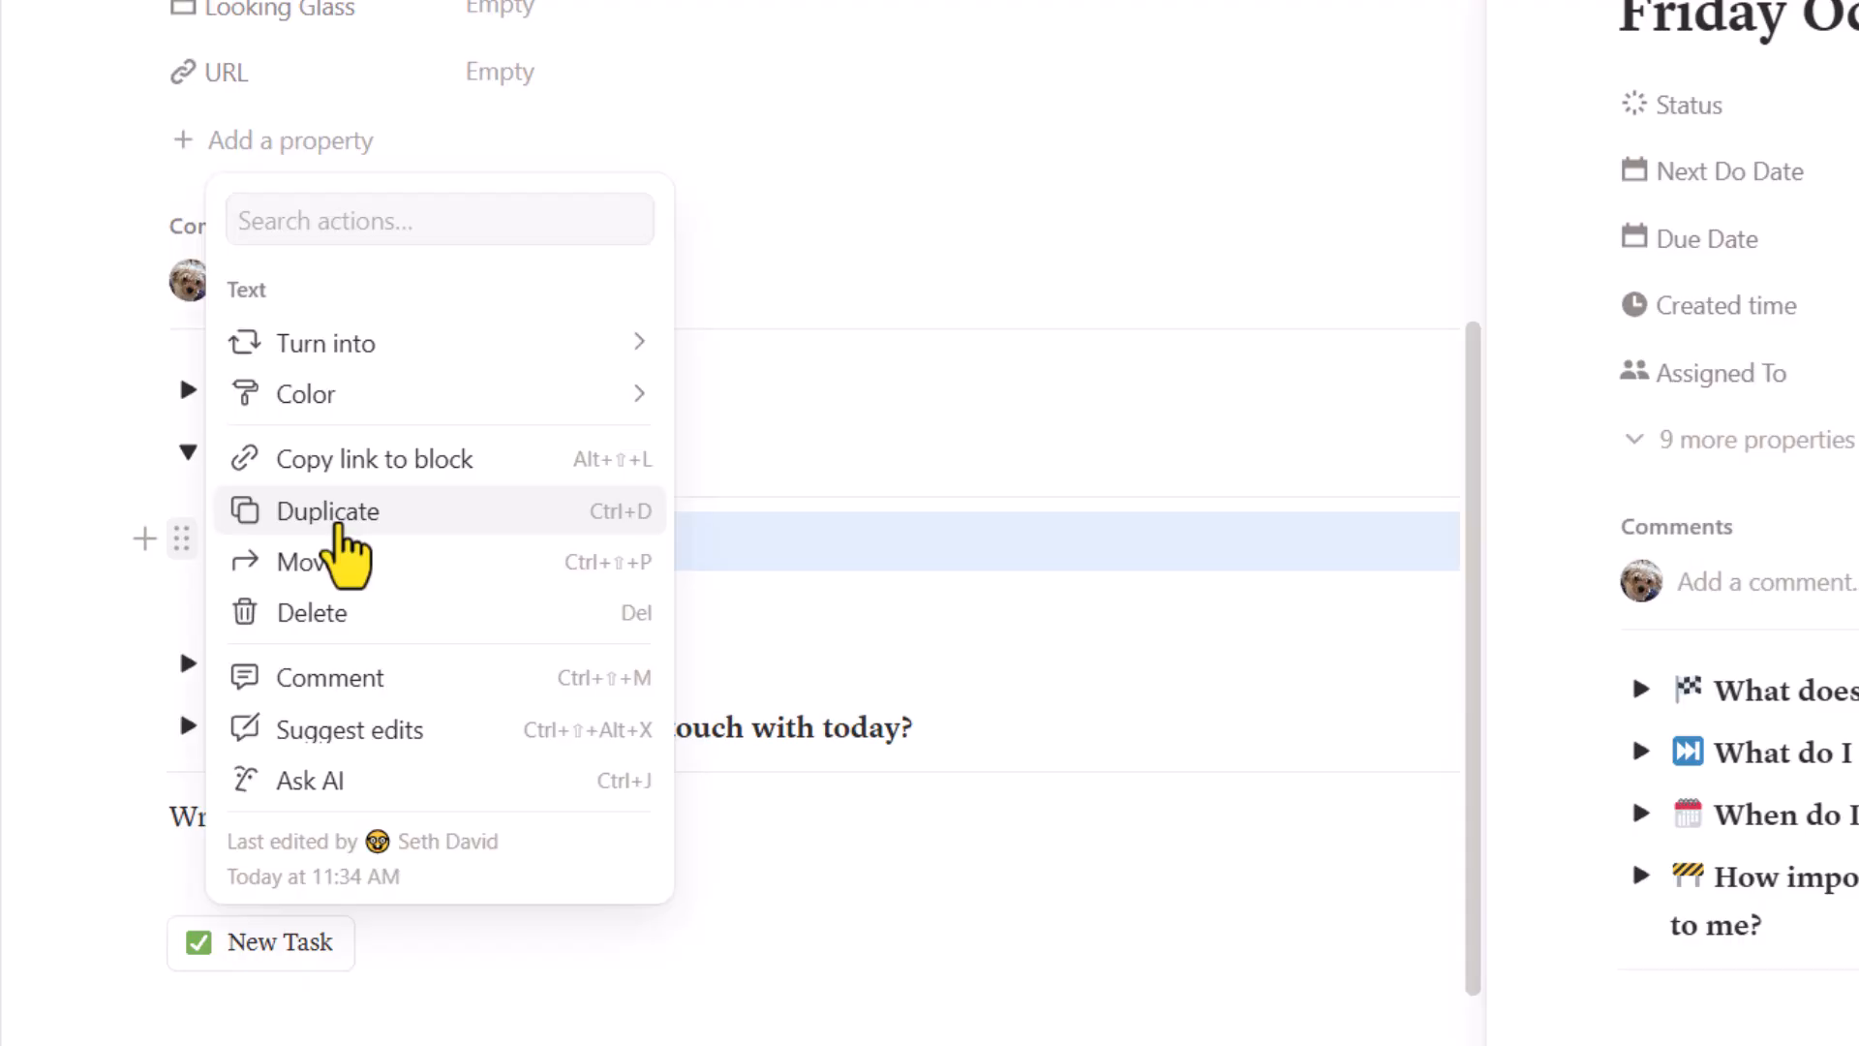
pyautogui.click(410, 465)
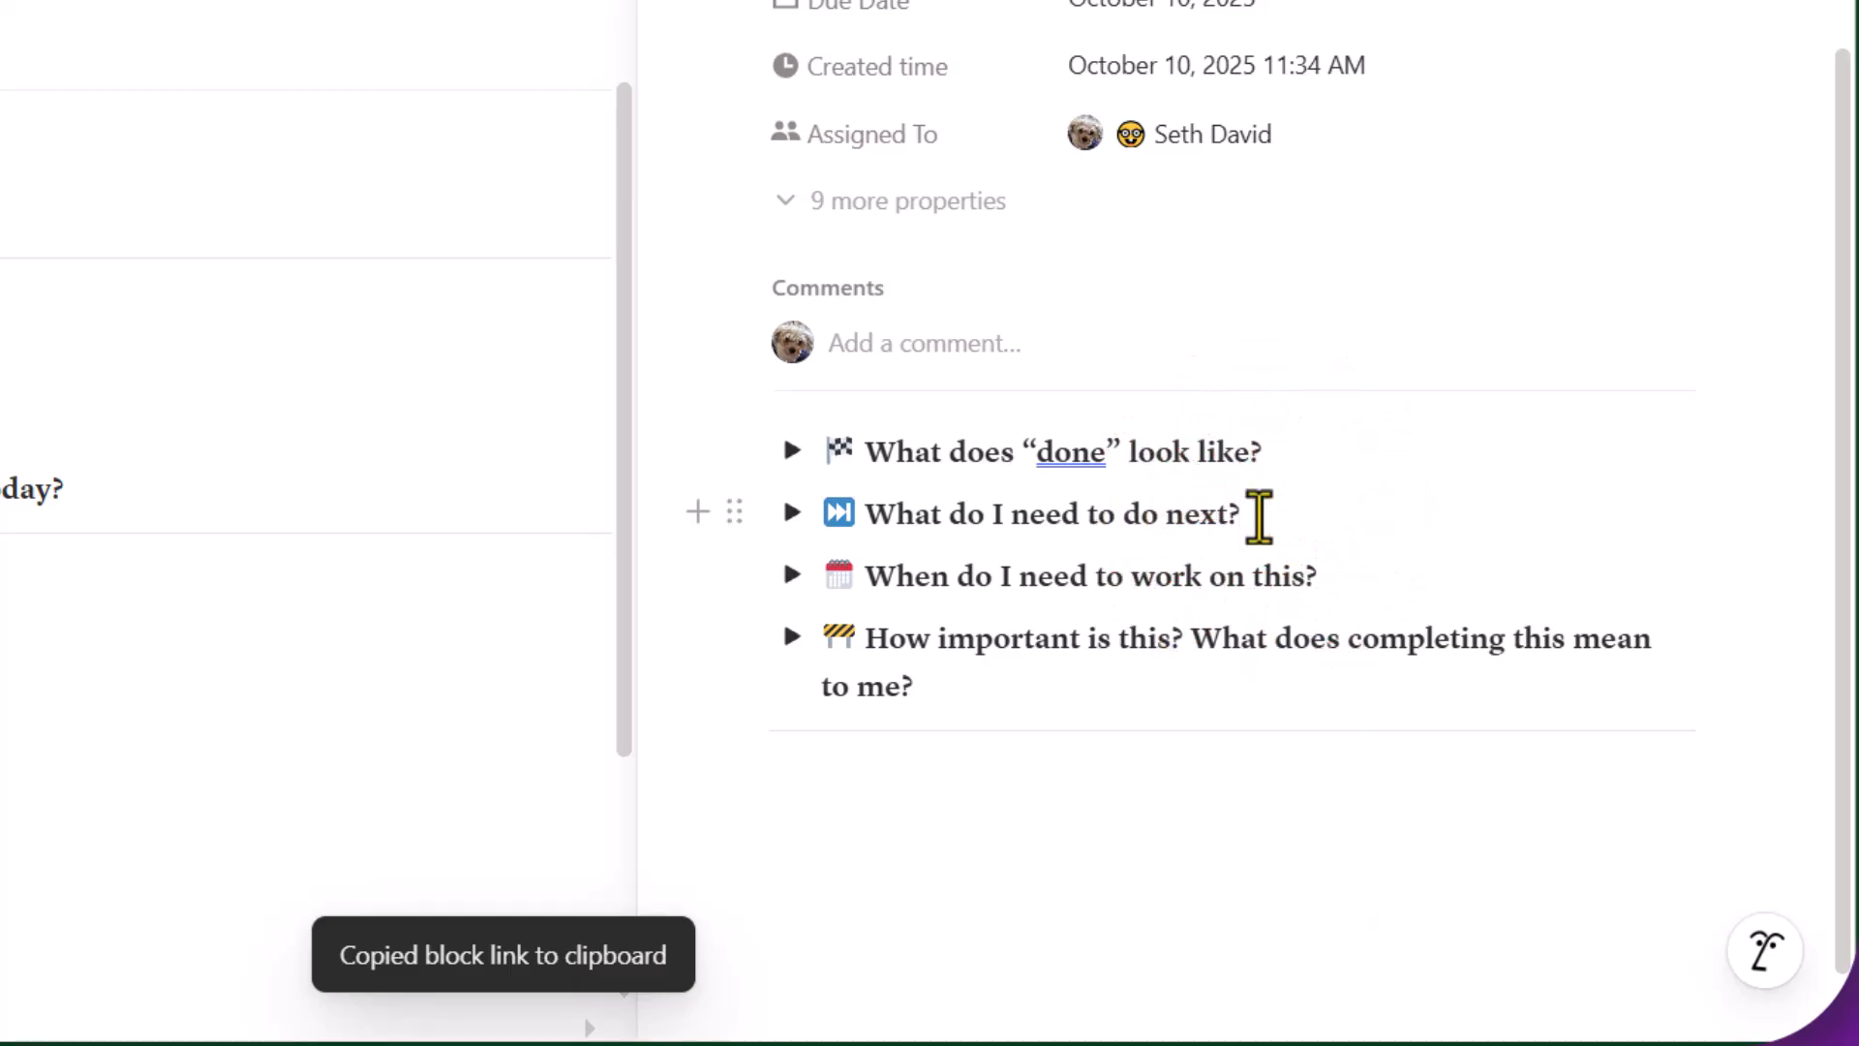
# Expand "What do I need to do next?" in the new task and paste the copied block link there as a synced block
pyautogui.hotkey('ctrl', 'Return')
pyautogui.press('Down')
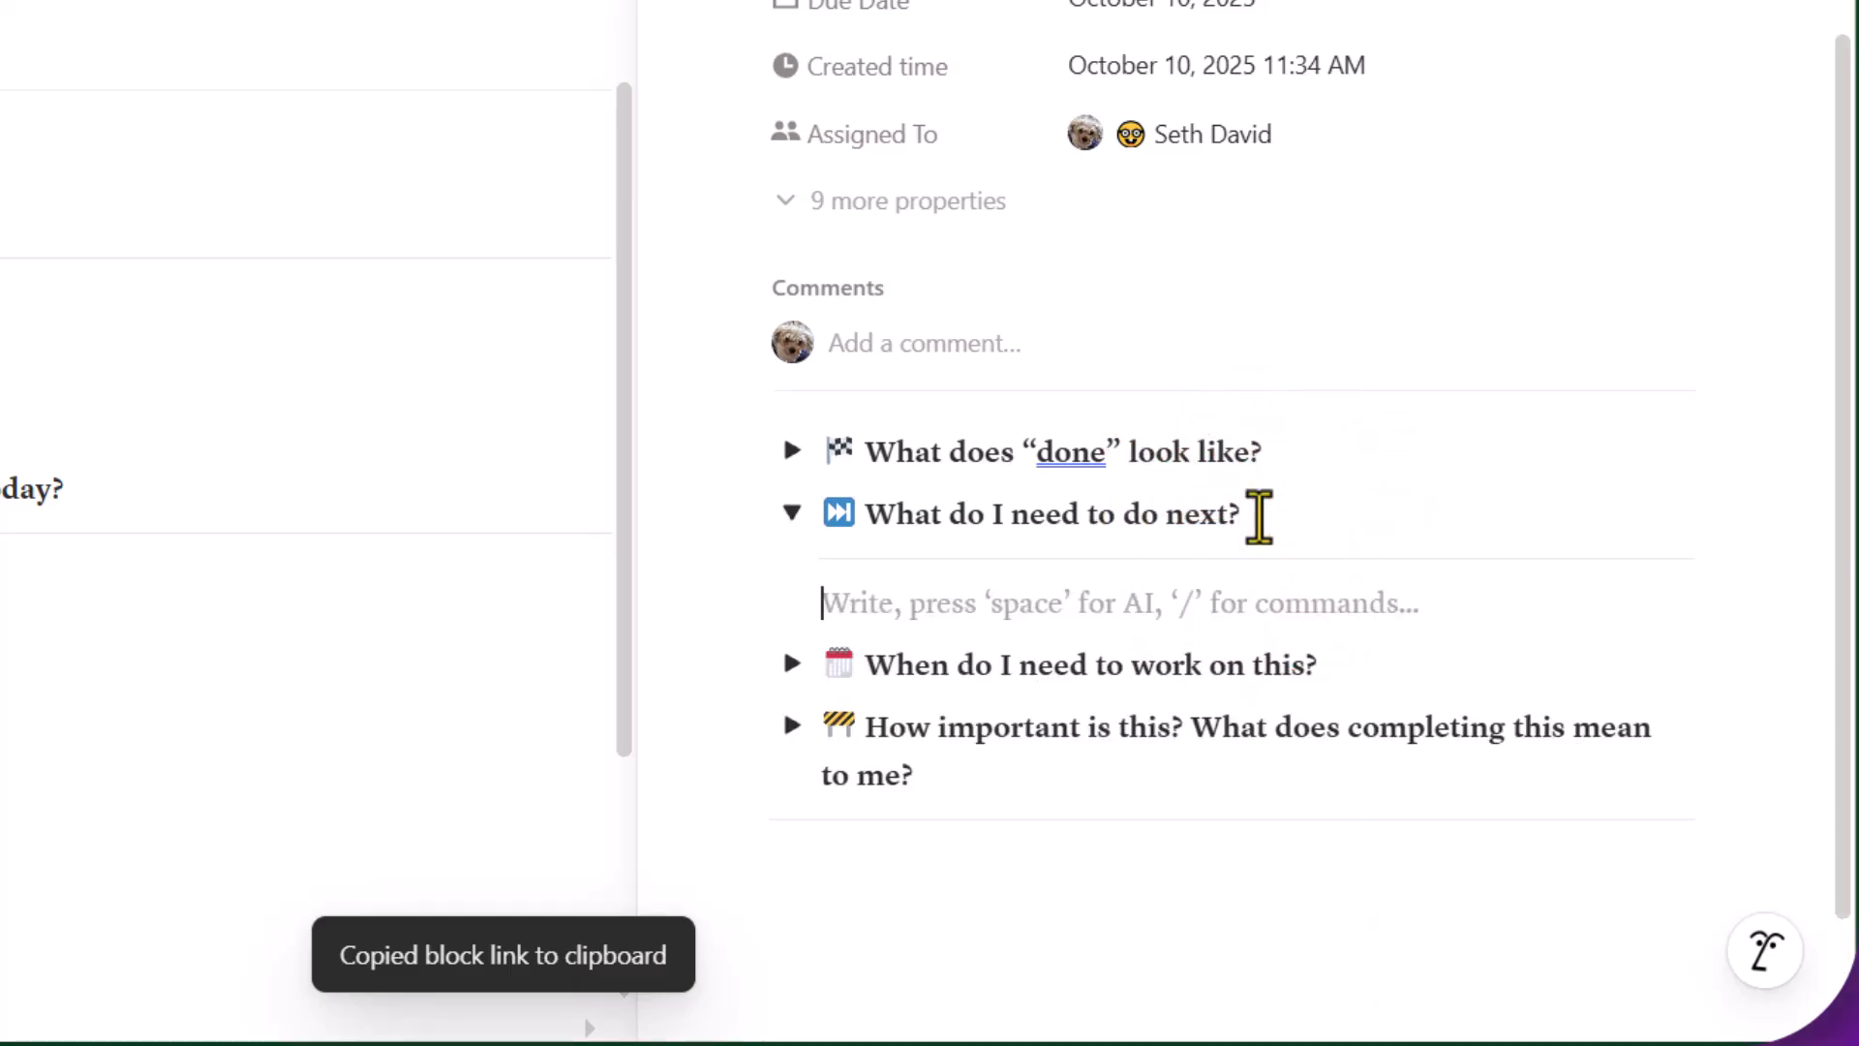
pyautogui.hotkey('ctrl', 'v')
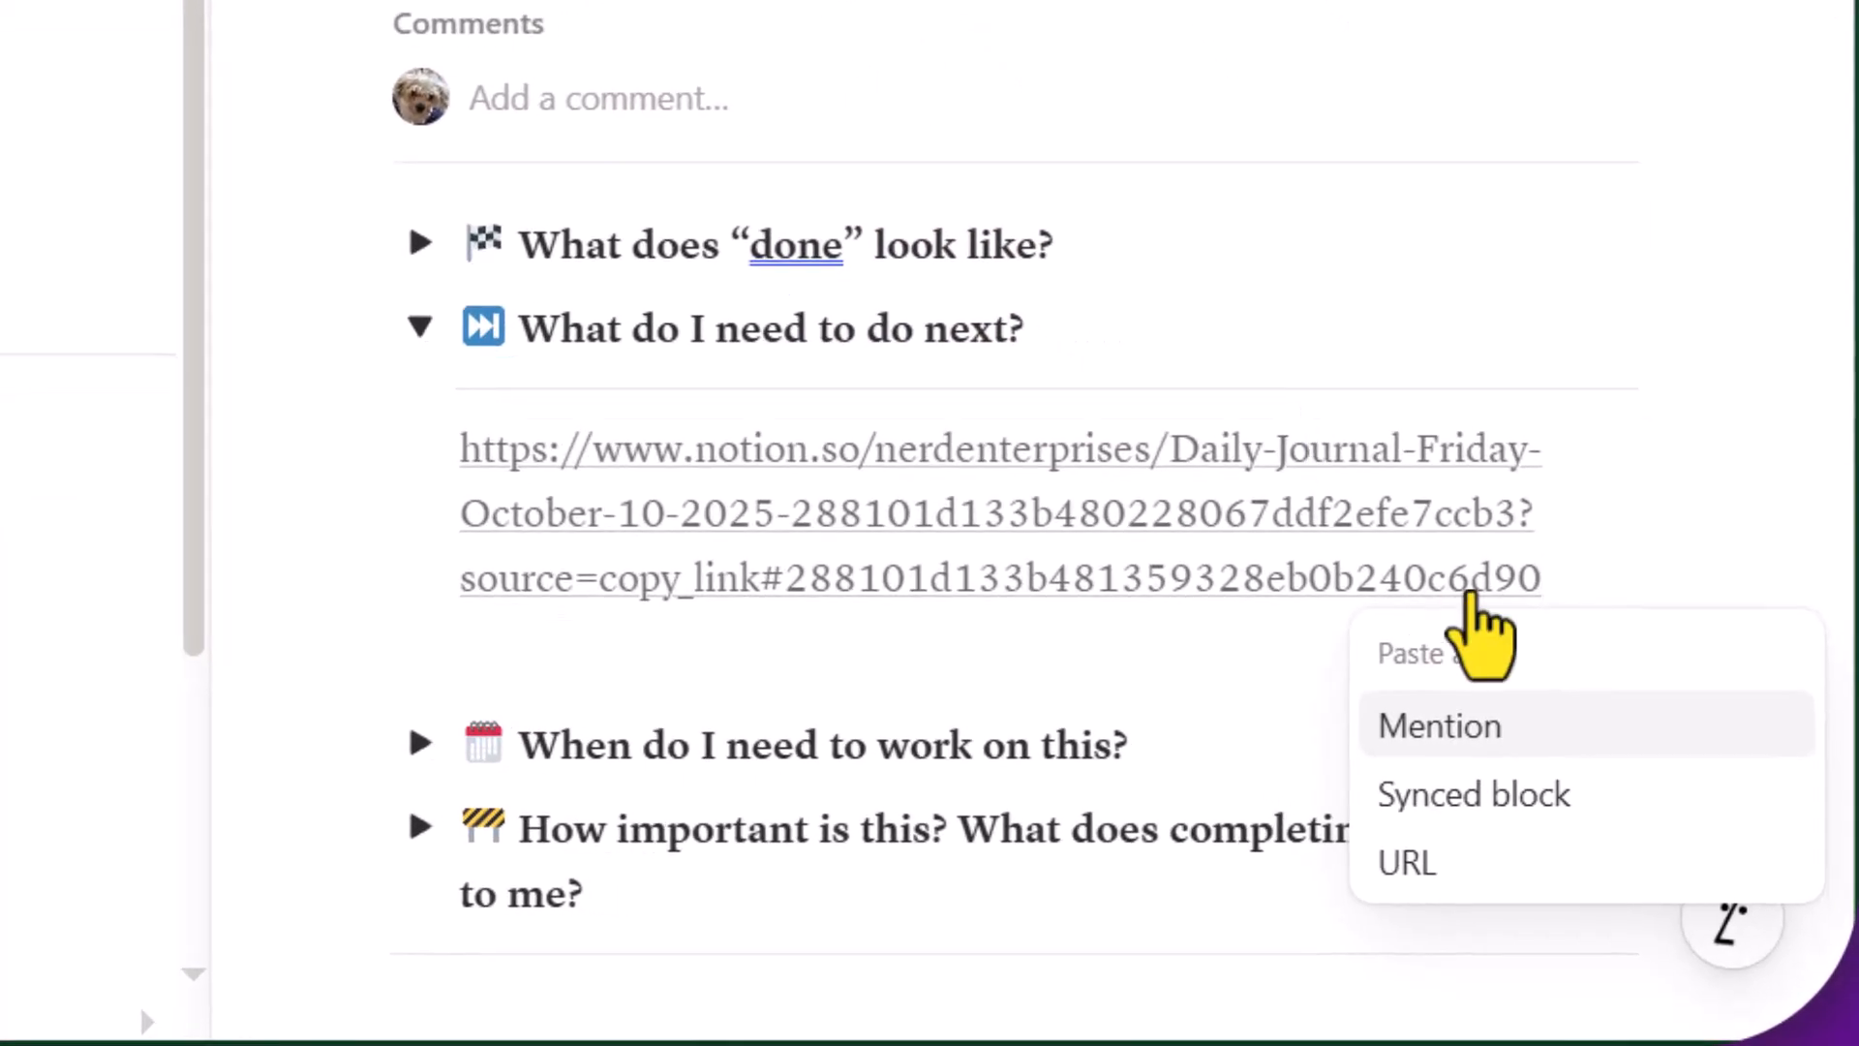
pyautogui.click(1457, 818)
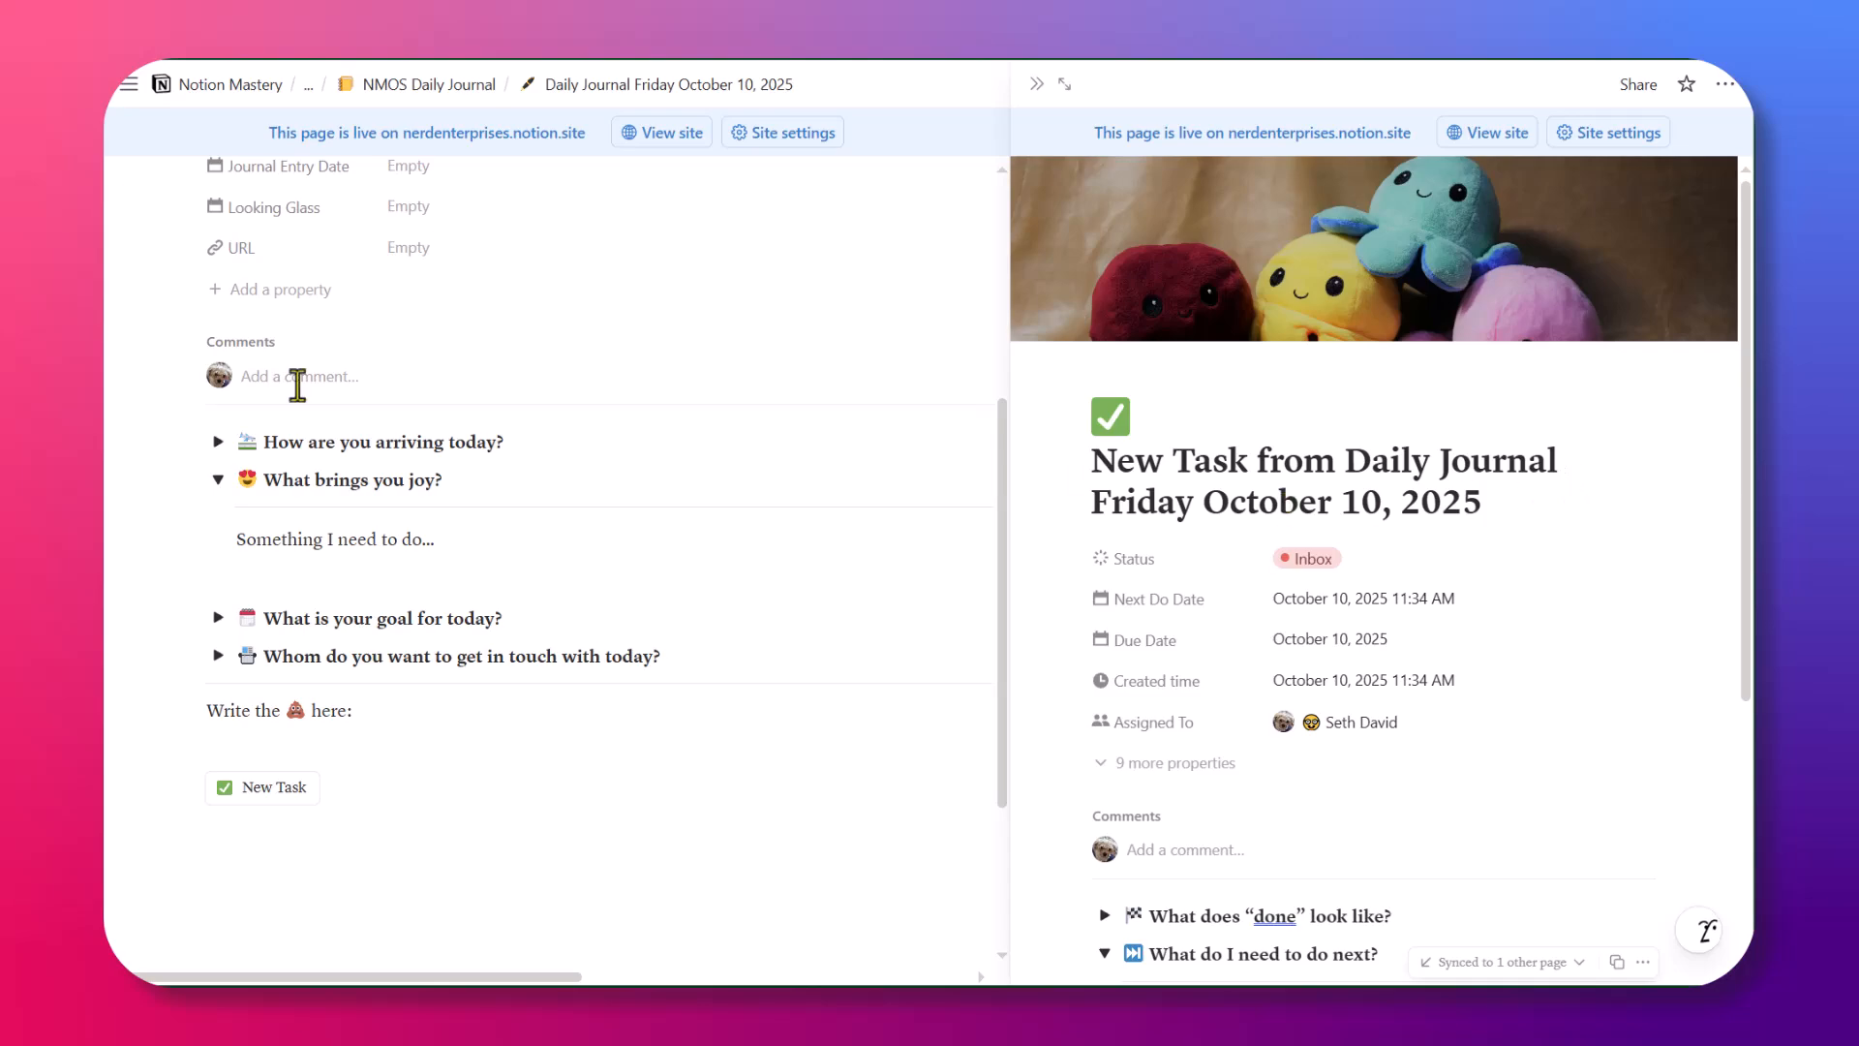
# Add the line "Then I need to do this" below "Something I need to do..." inside the task's synced block
pyautogui.scroll(-5, 1336, 455)
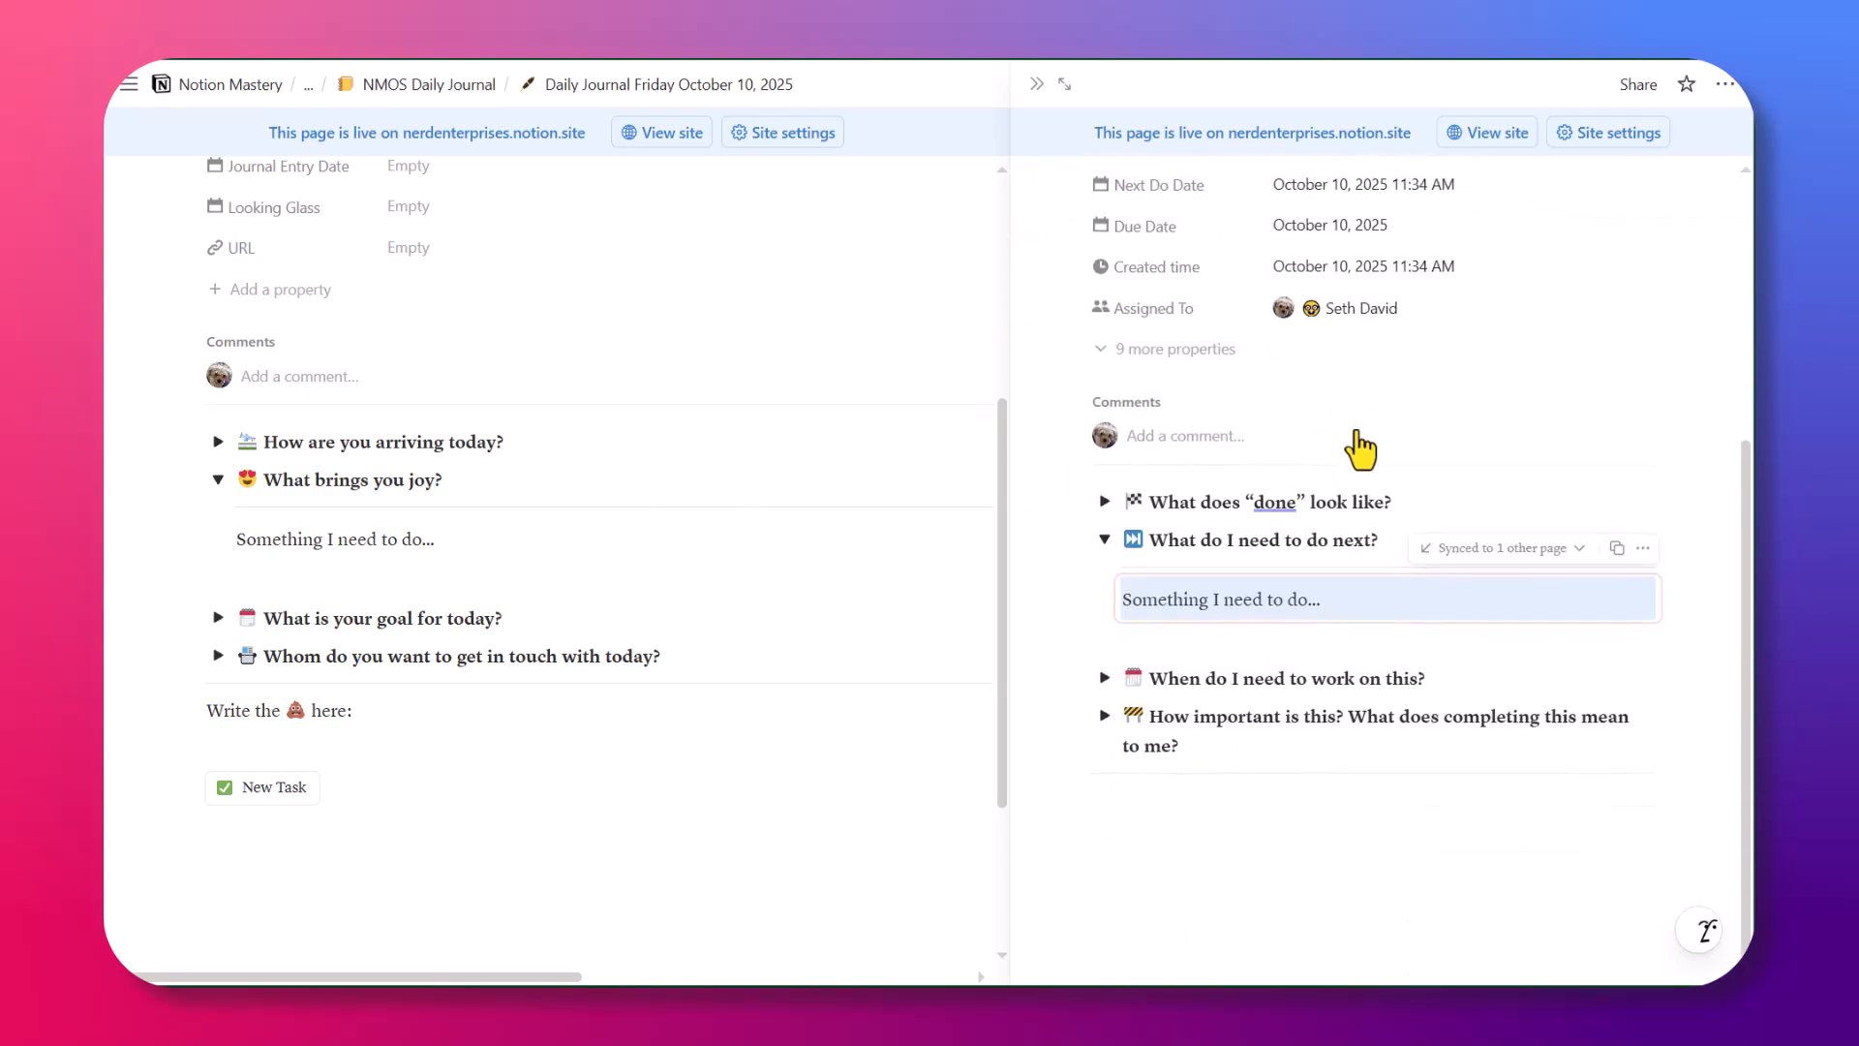
pyautogui.click(1402, 602)
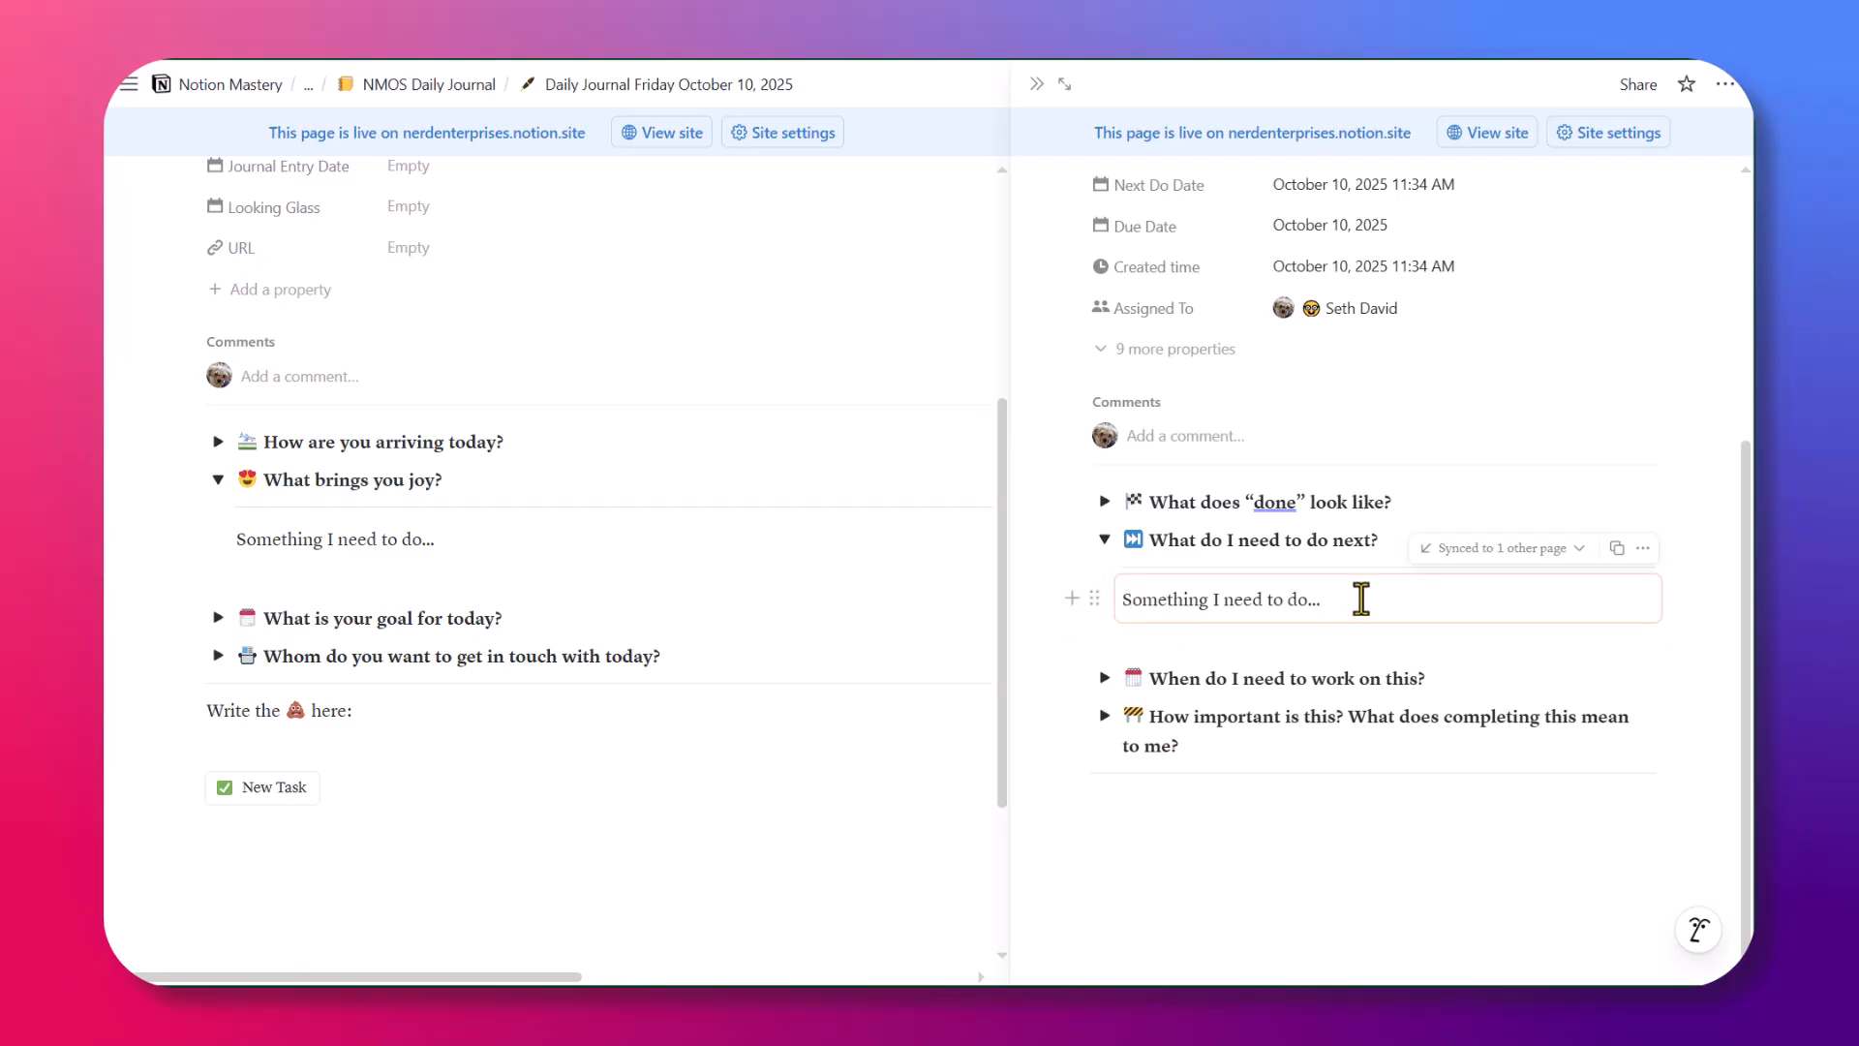
pyautogui.press('Return')
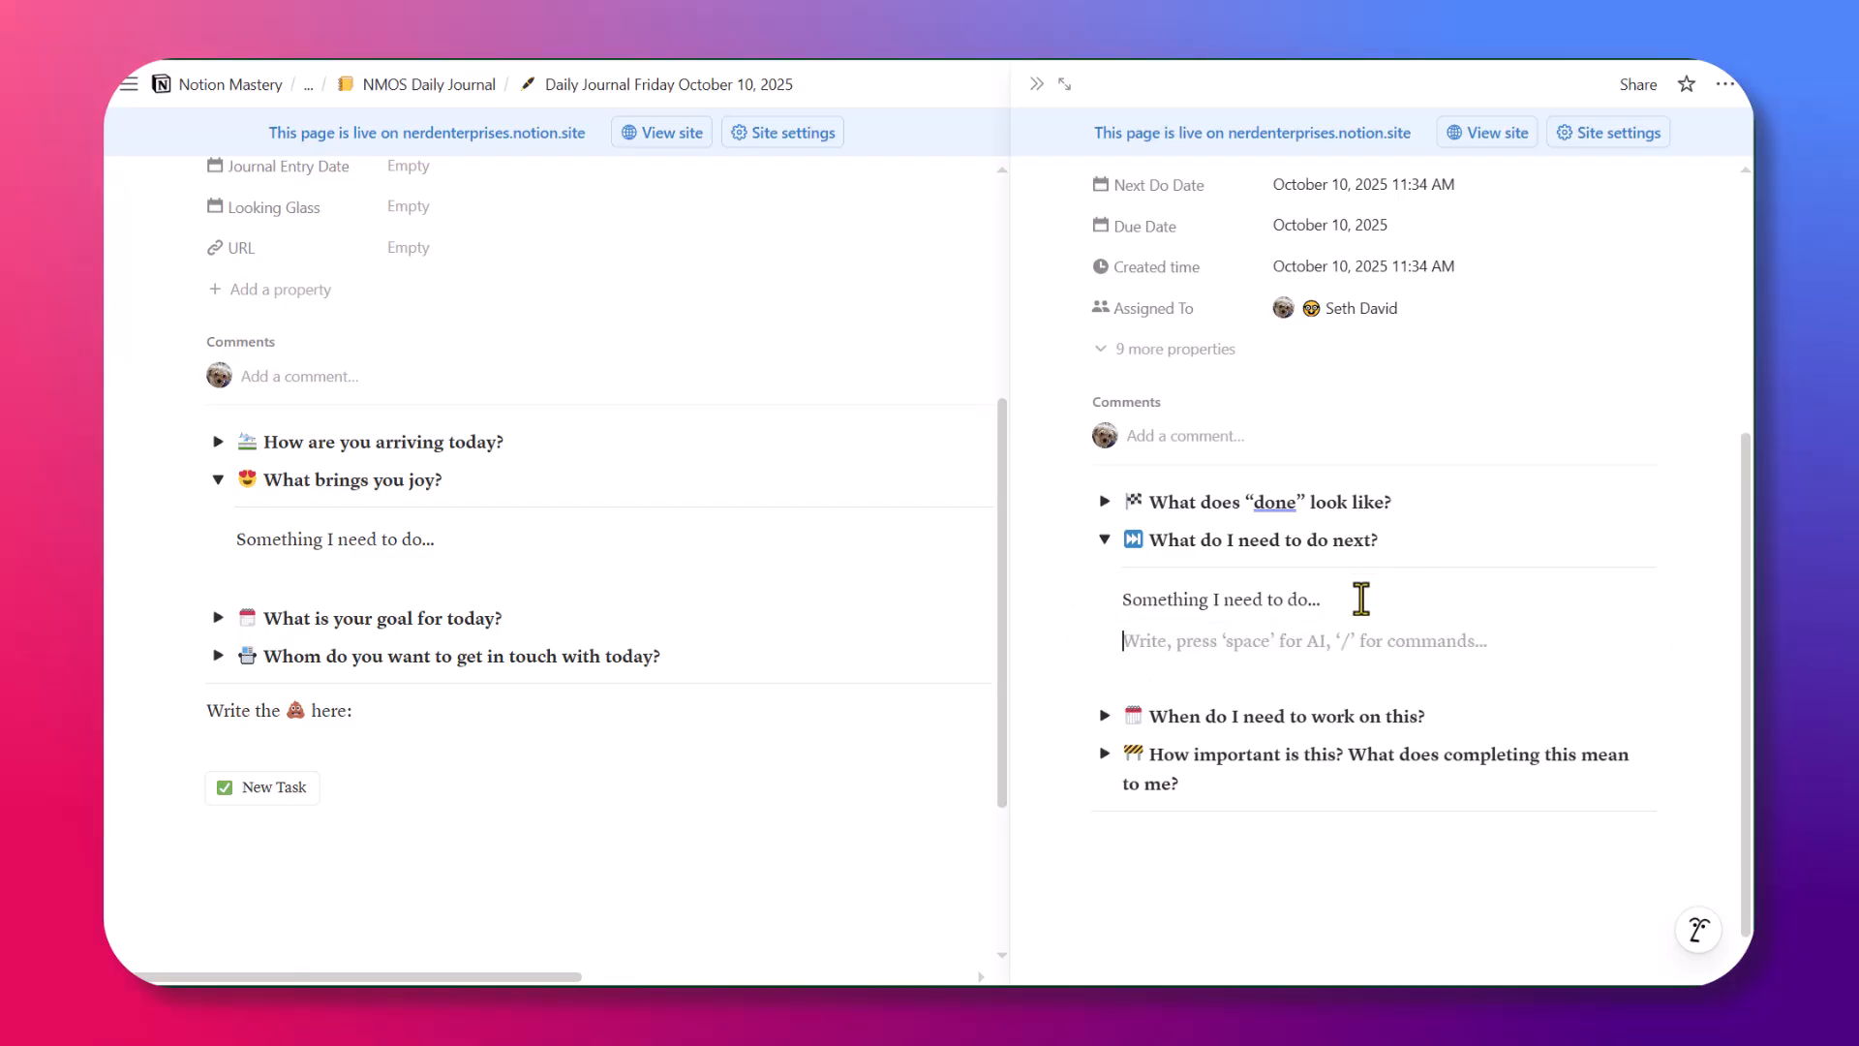
pyautogui.press('BackSpace')
pyautogui.press('Return')
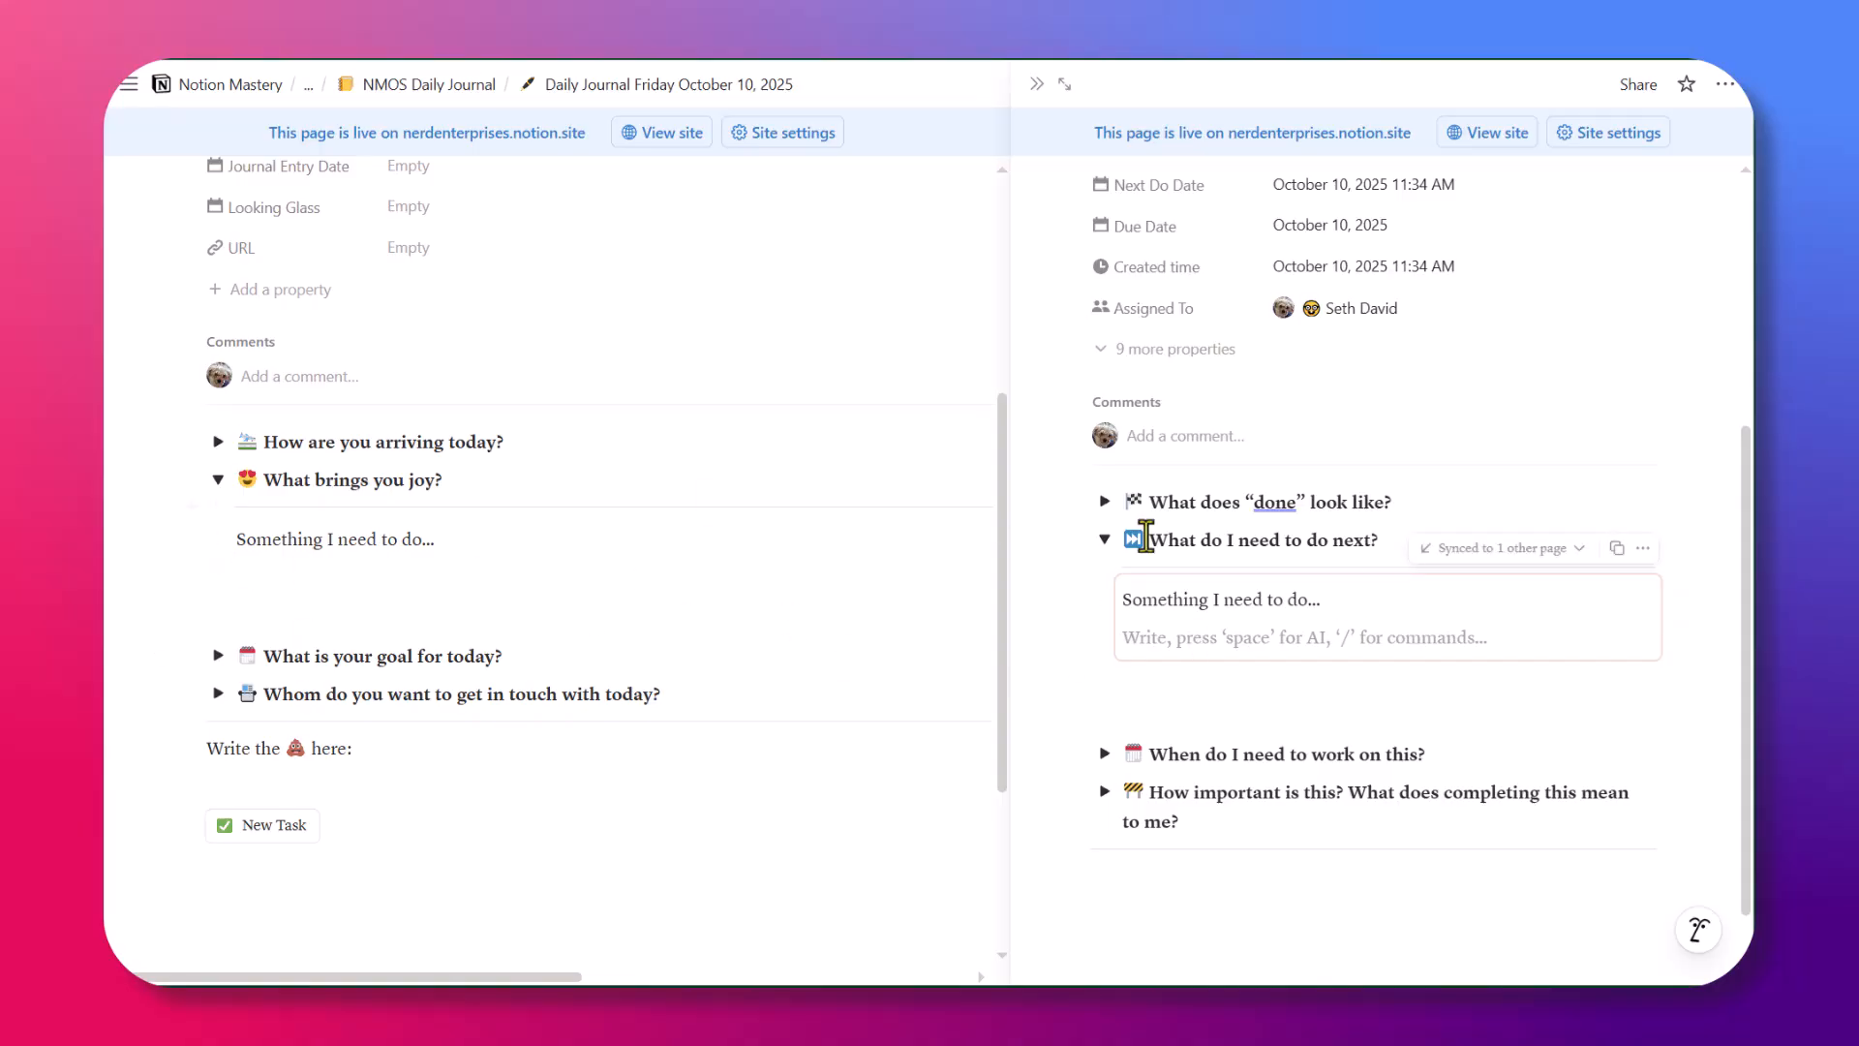
pyautogui.moveTo(261, 552); pyautogui.dragTo(260, 563)
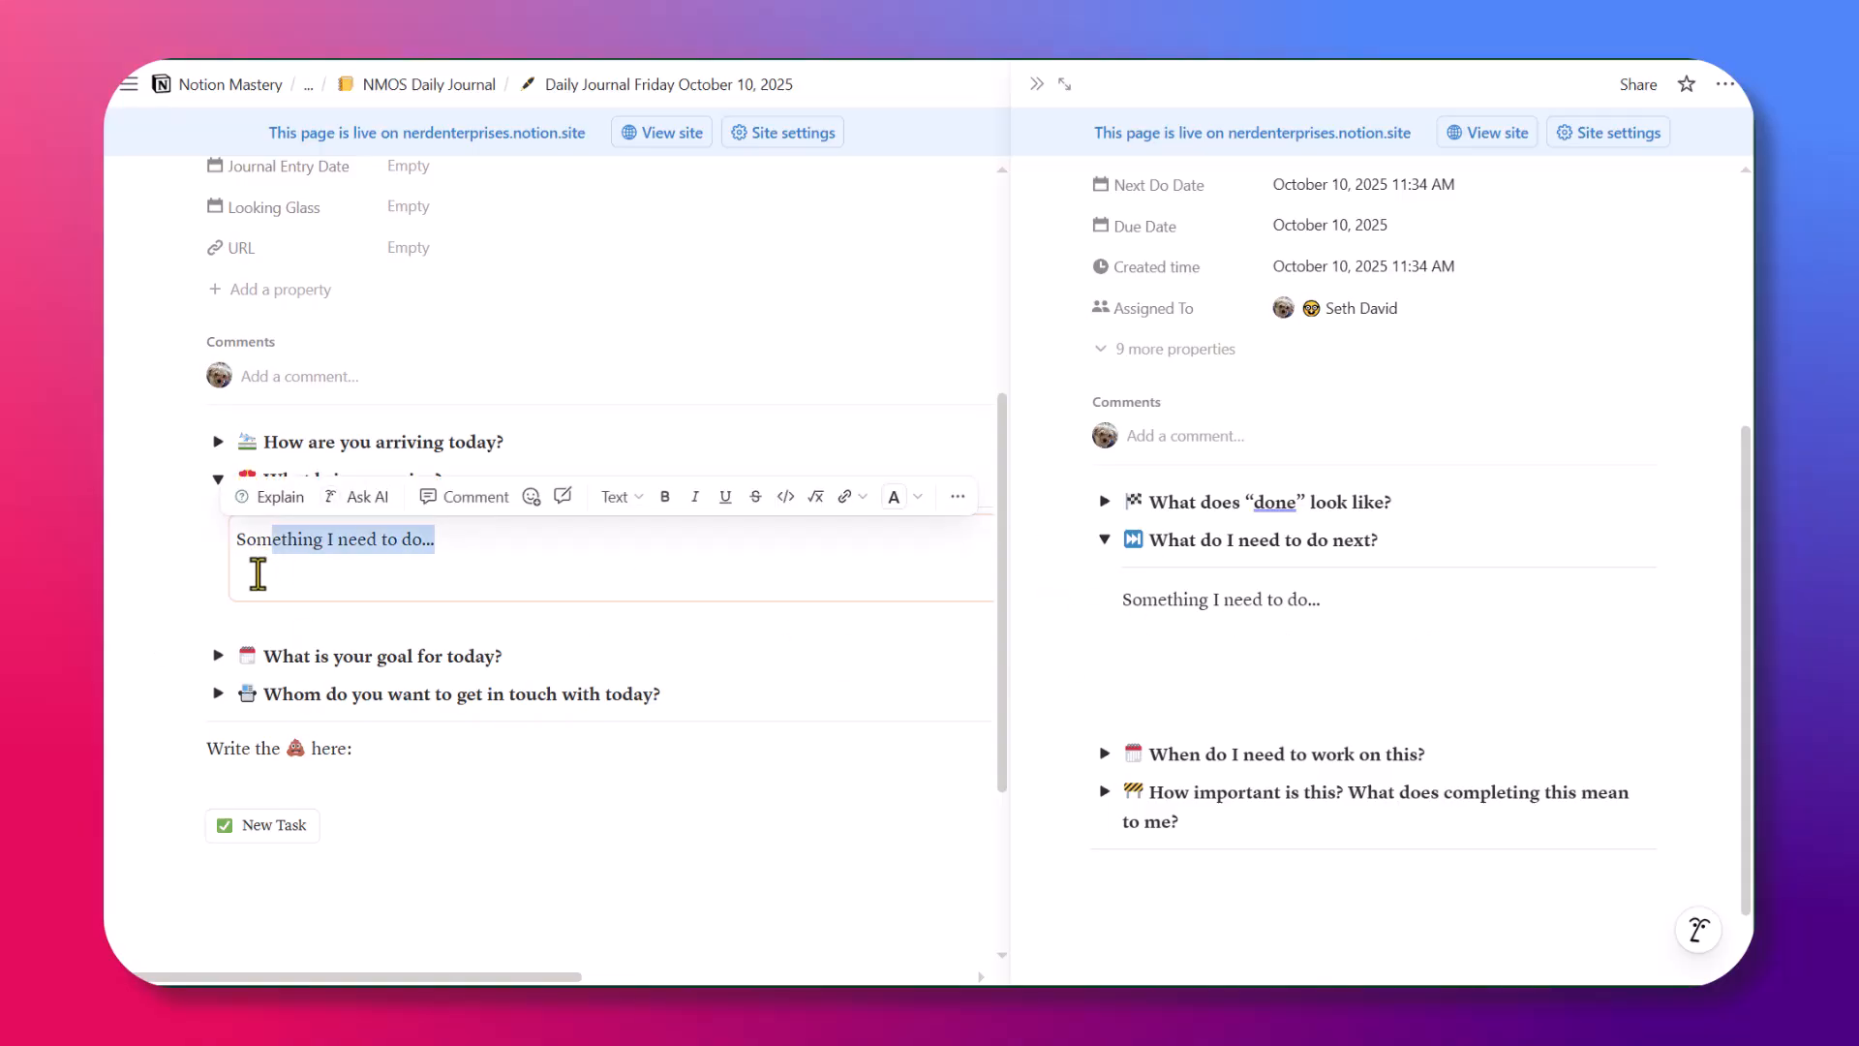
pyautogui.click(257, 573)
pyautogui.click(1135, 636)
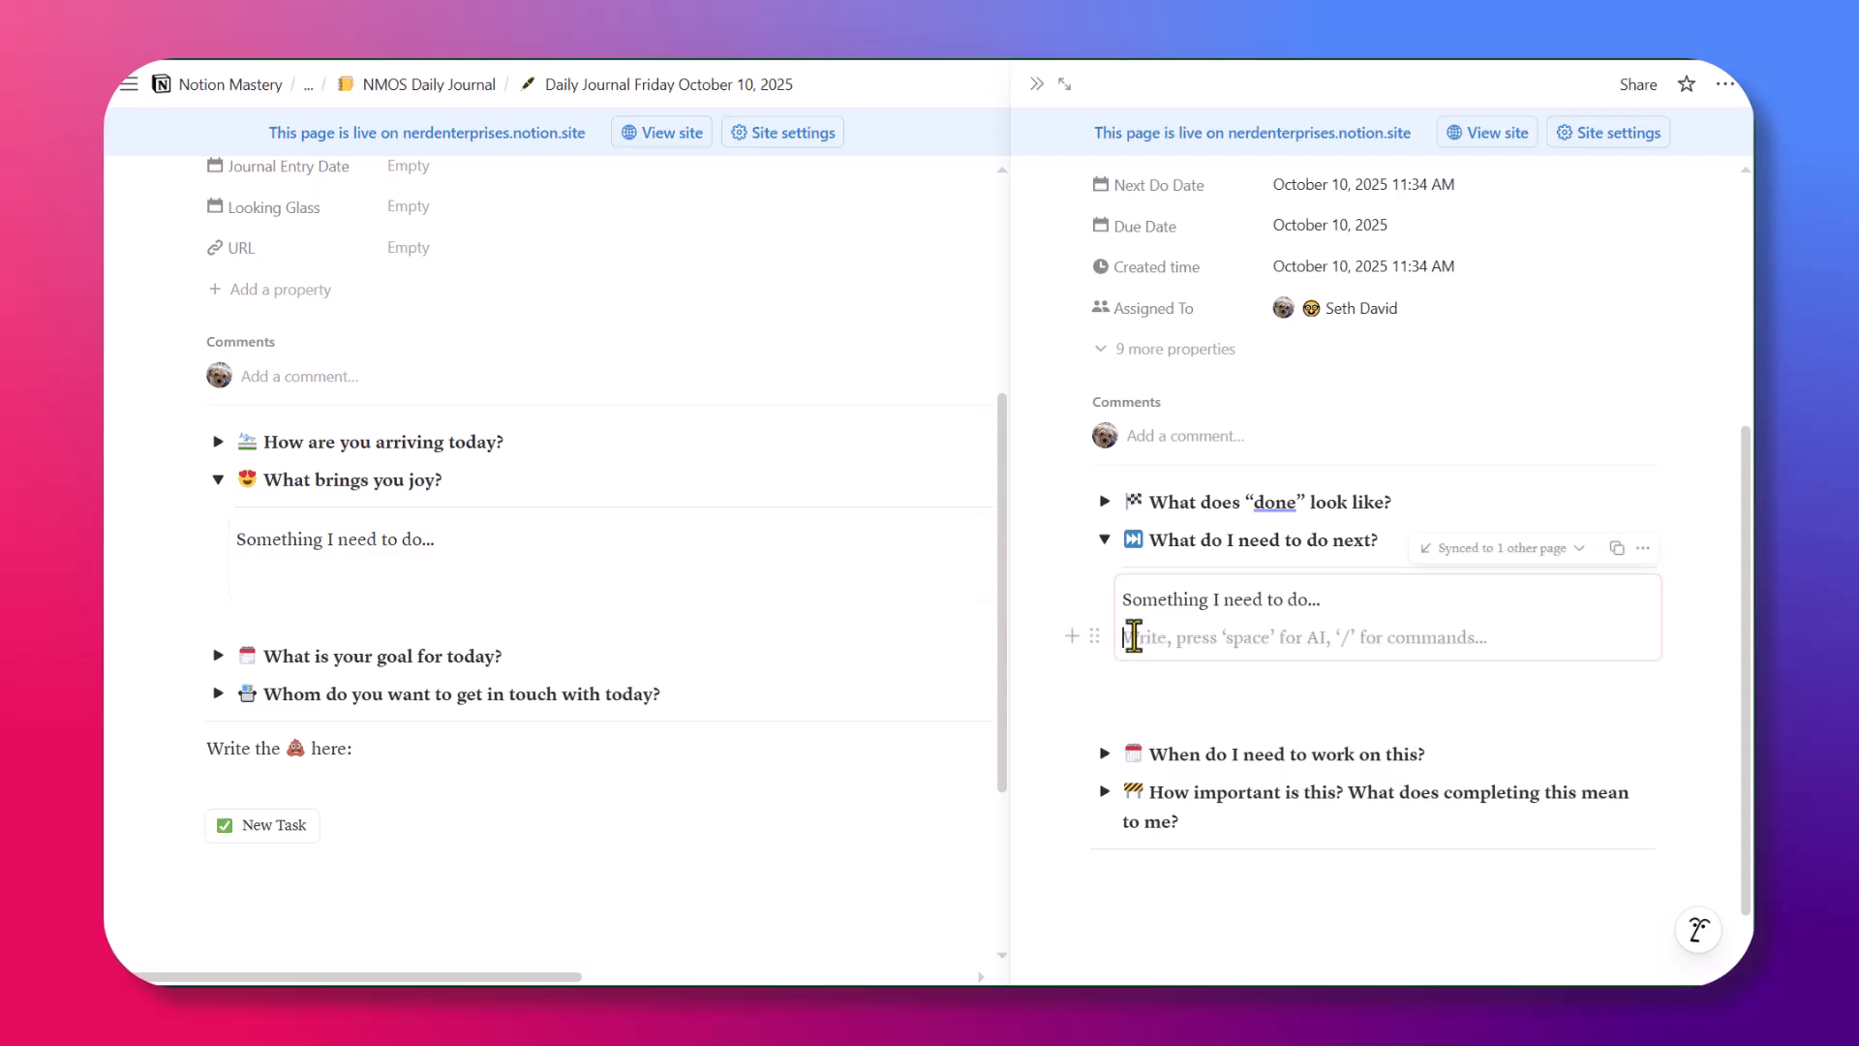
pyautogui.write('Then I need to do this')
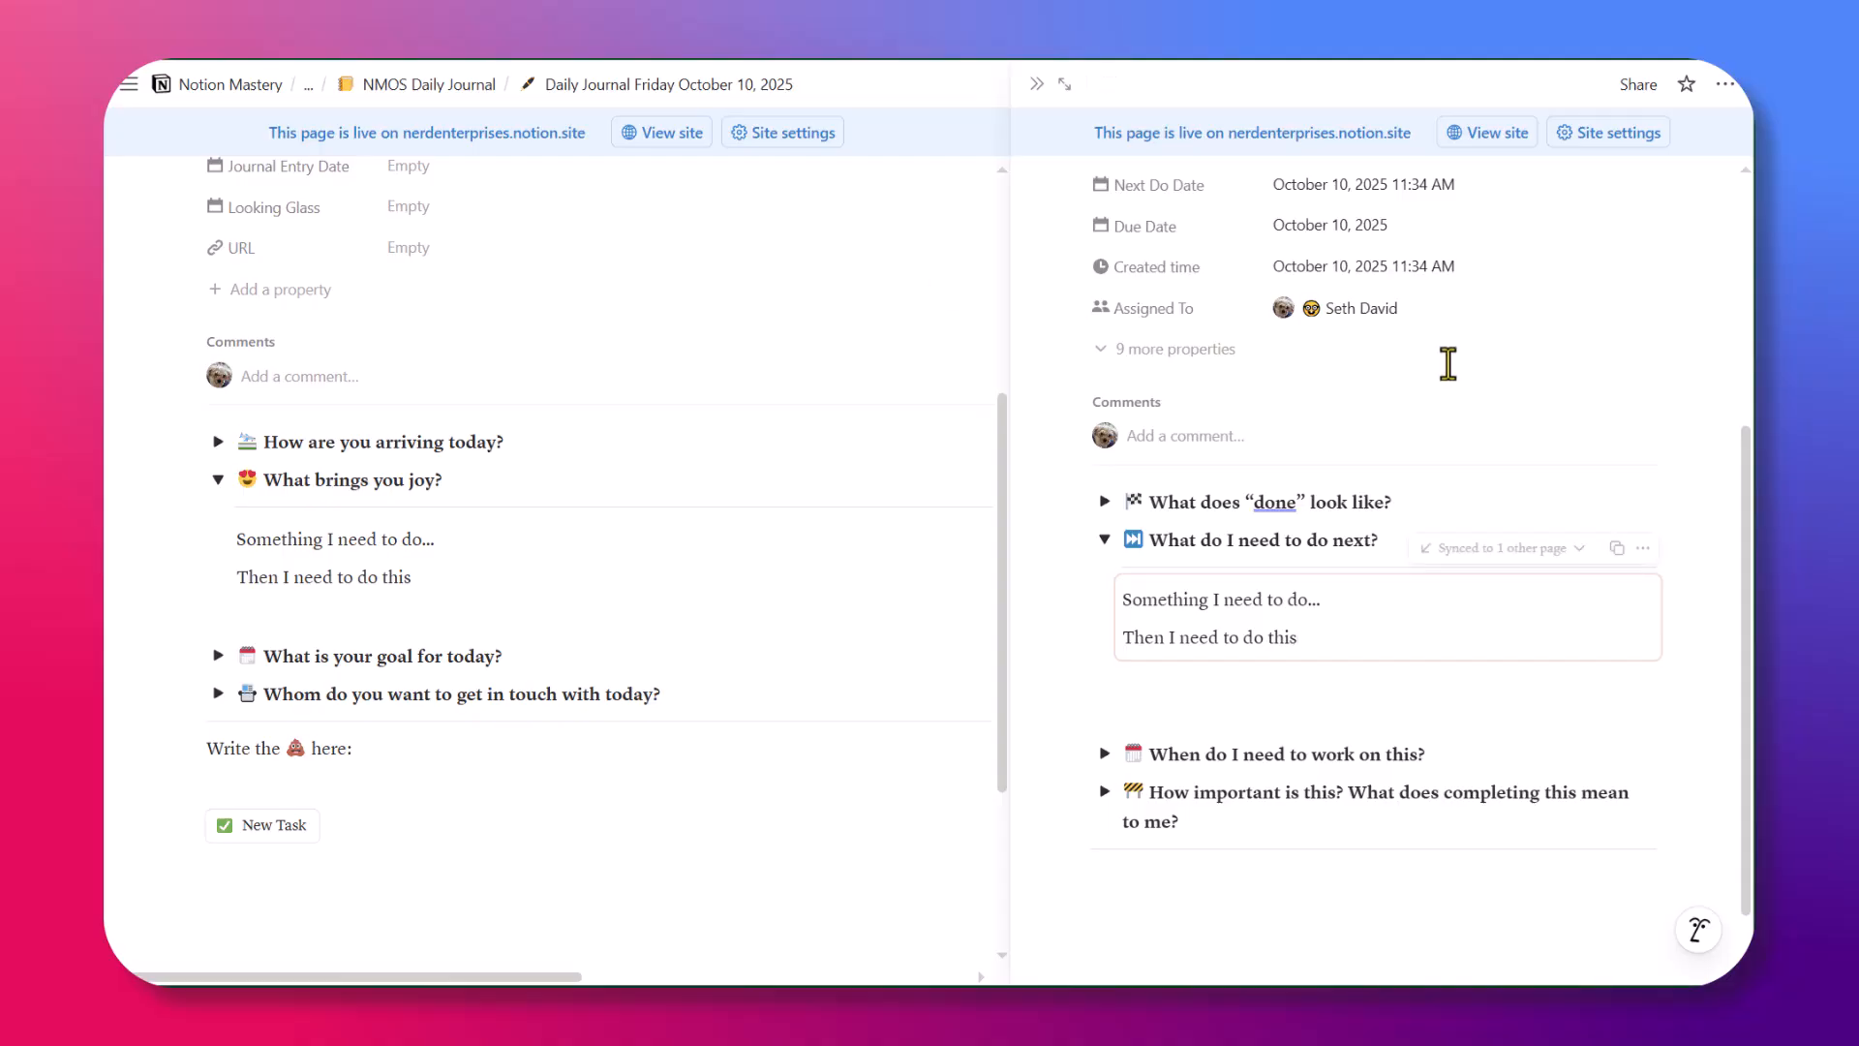
pyautogui.click(1331, 639)
# Collapse the task's "What do I need to do next?" toggle, and collapse and reopen "What brings you joy?" in the journal entry
pyautogui.scroll(5, 1367, 658)
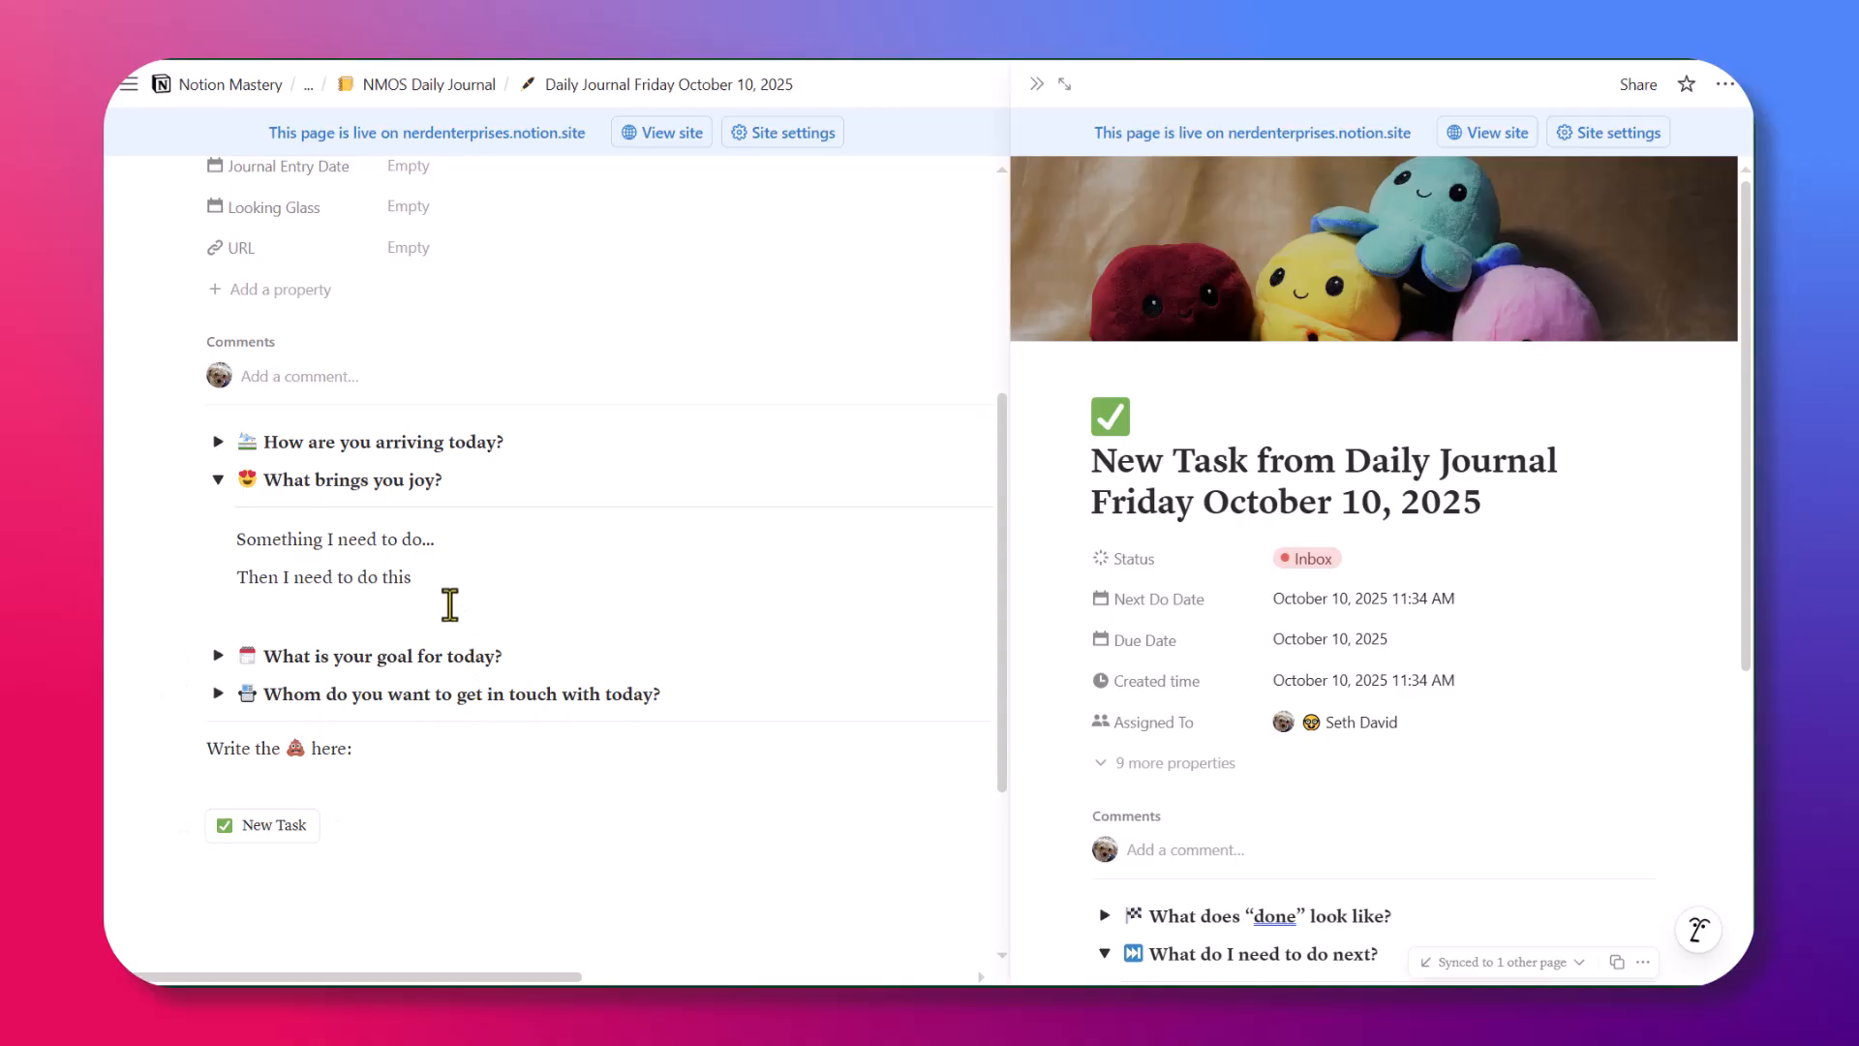
pyautogui.click(415, 576)
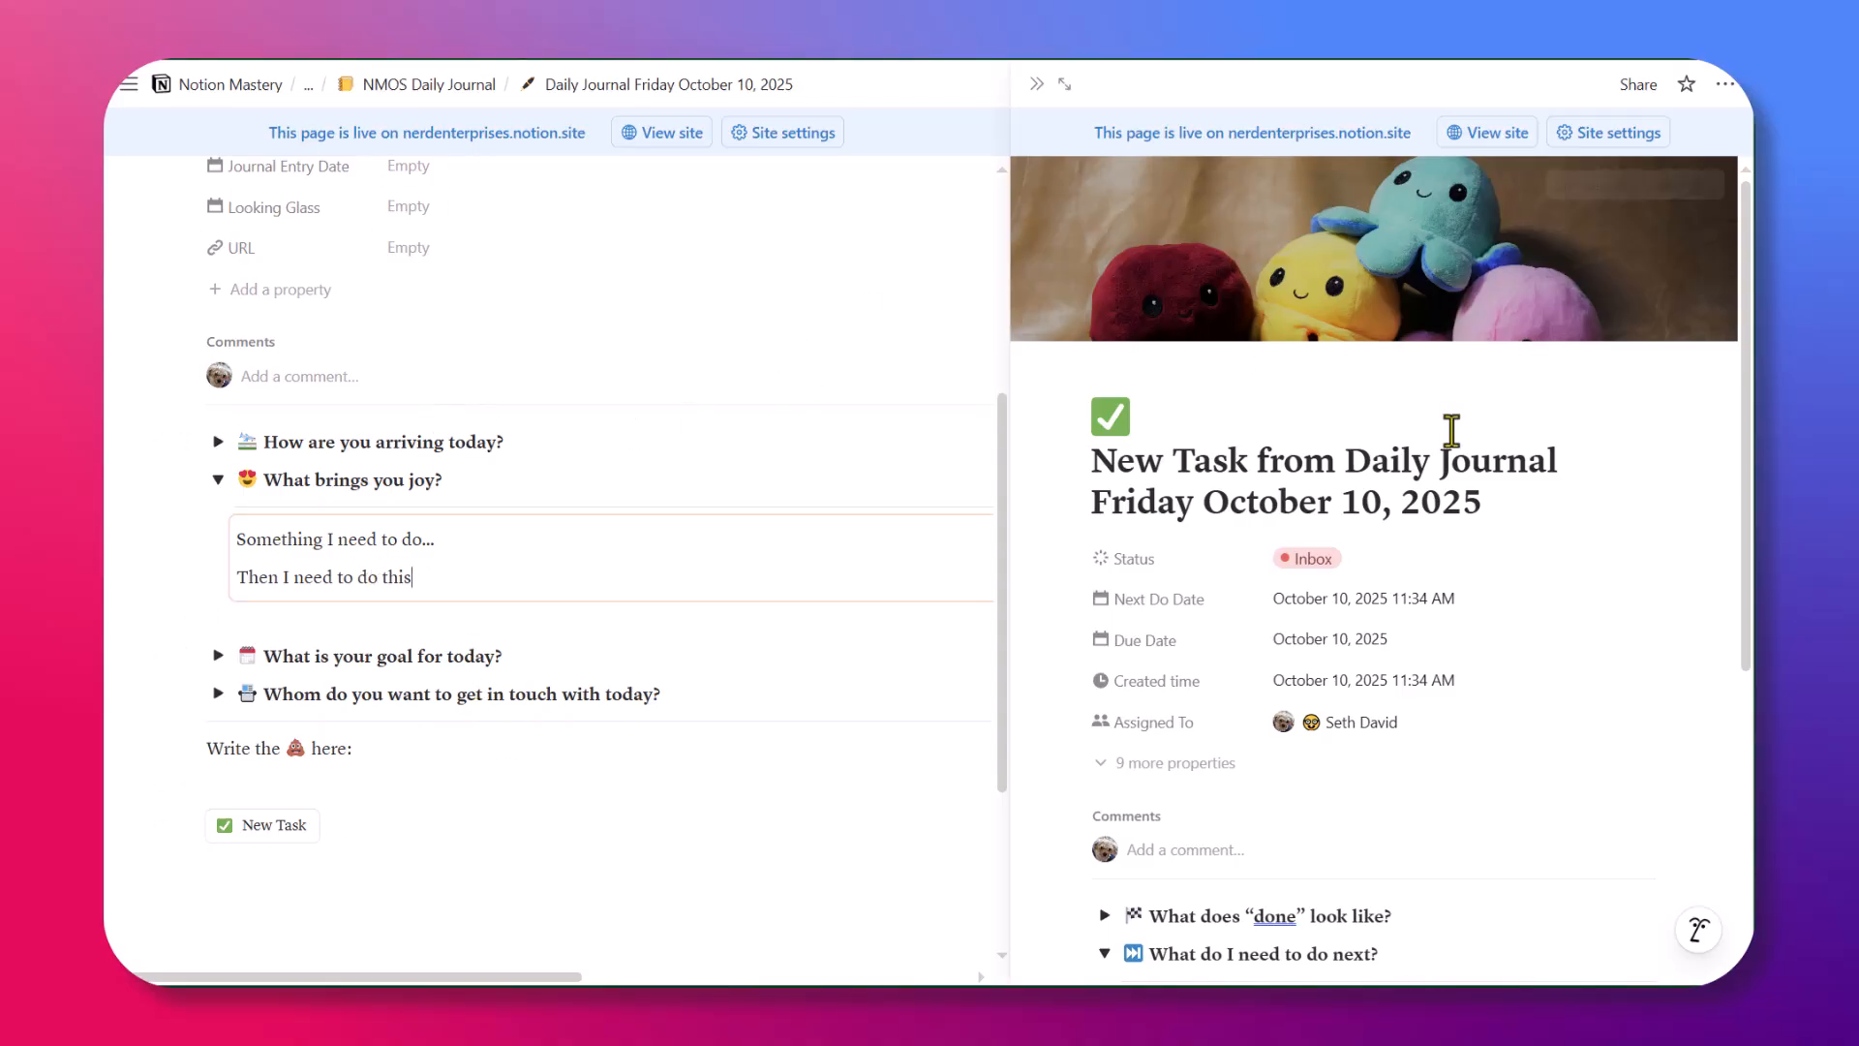
pyautogui.scroll(-3, 1436, 756)
pyautogui.click(1105, 639)
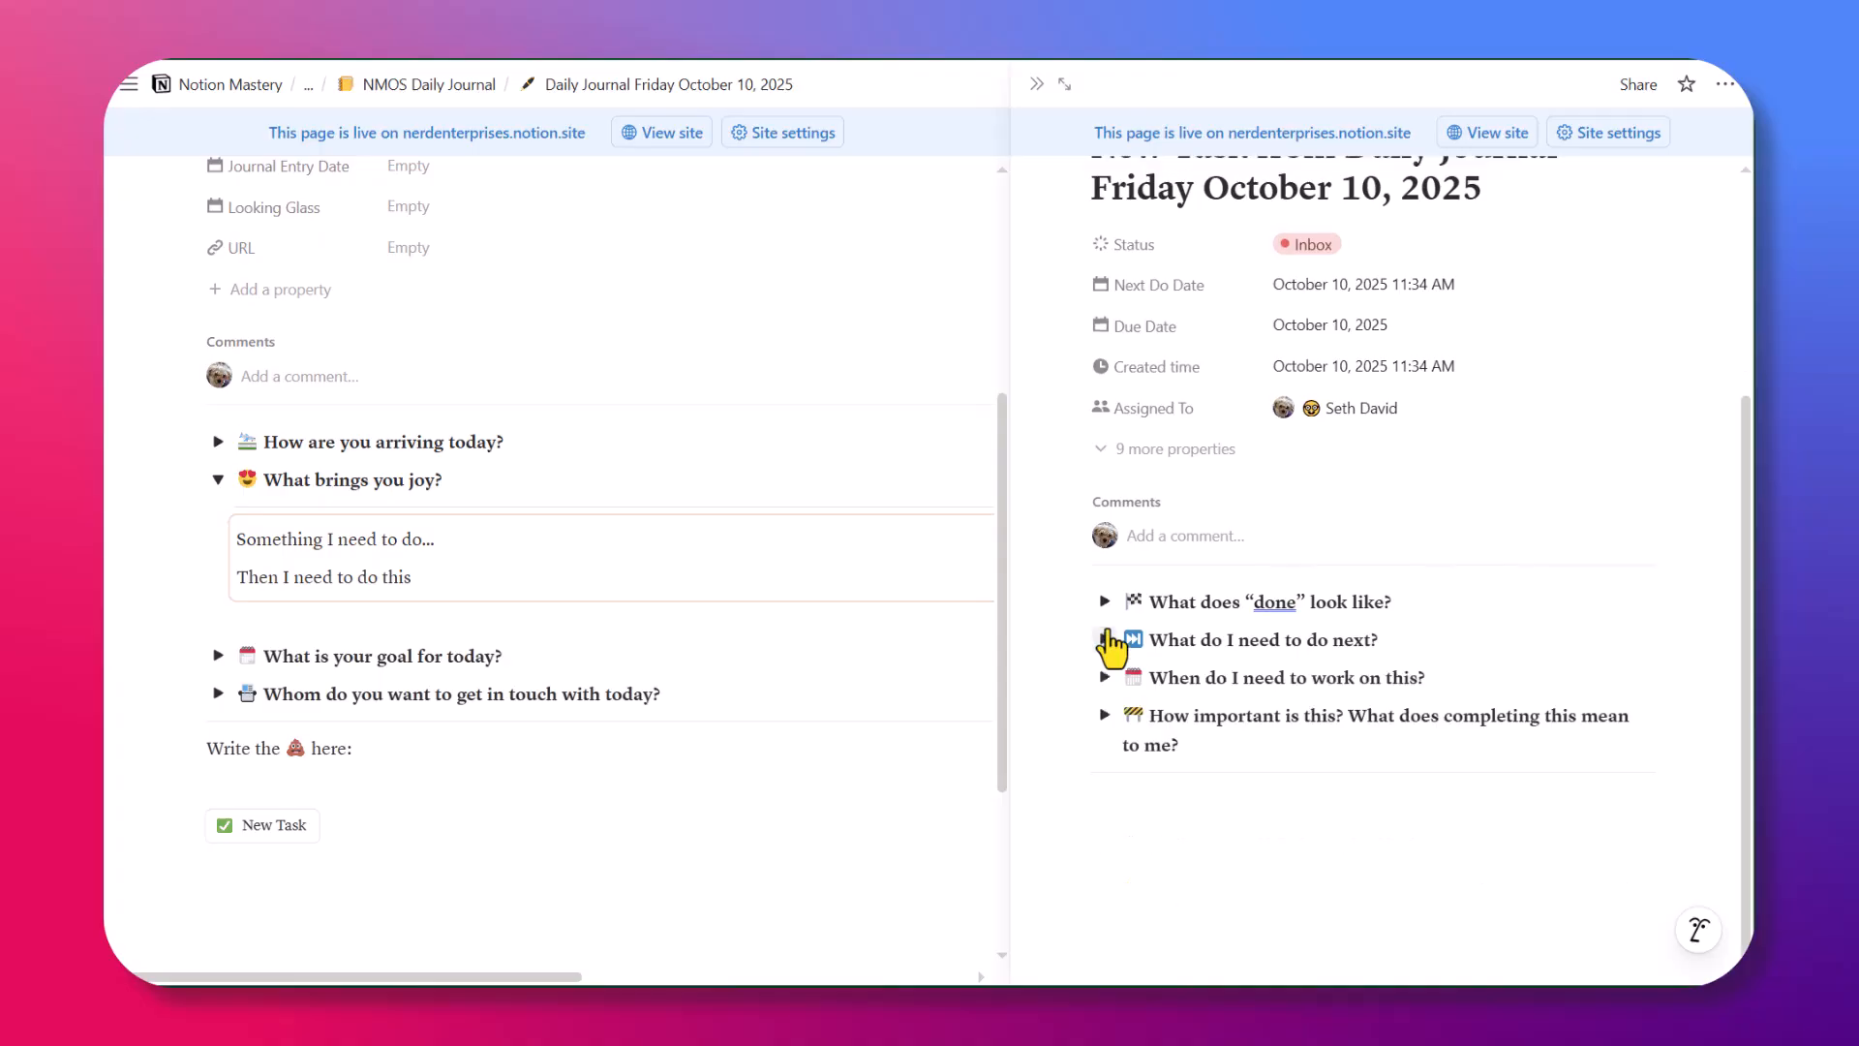
pyautogui.click(219, 480)
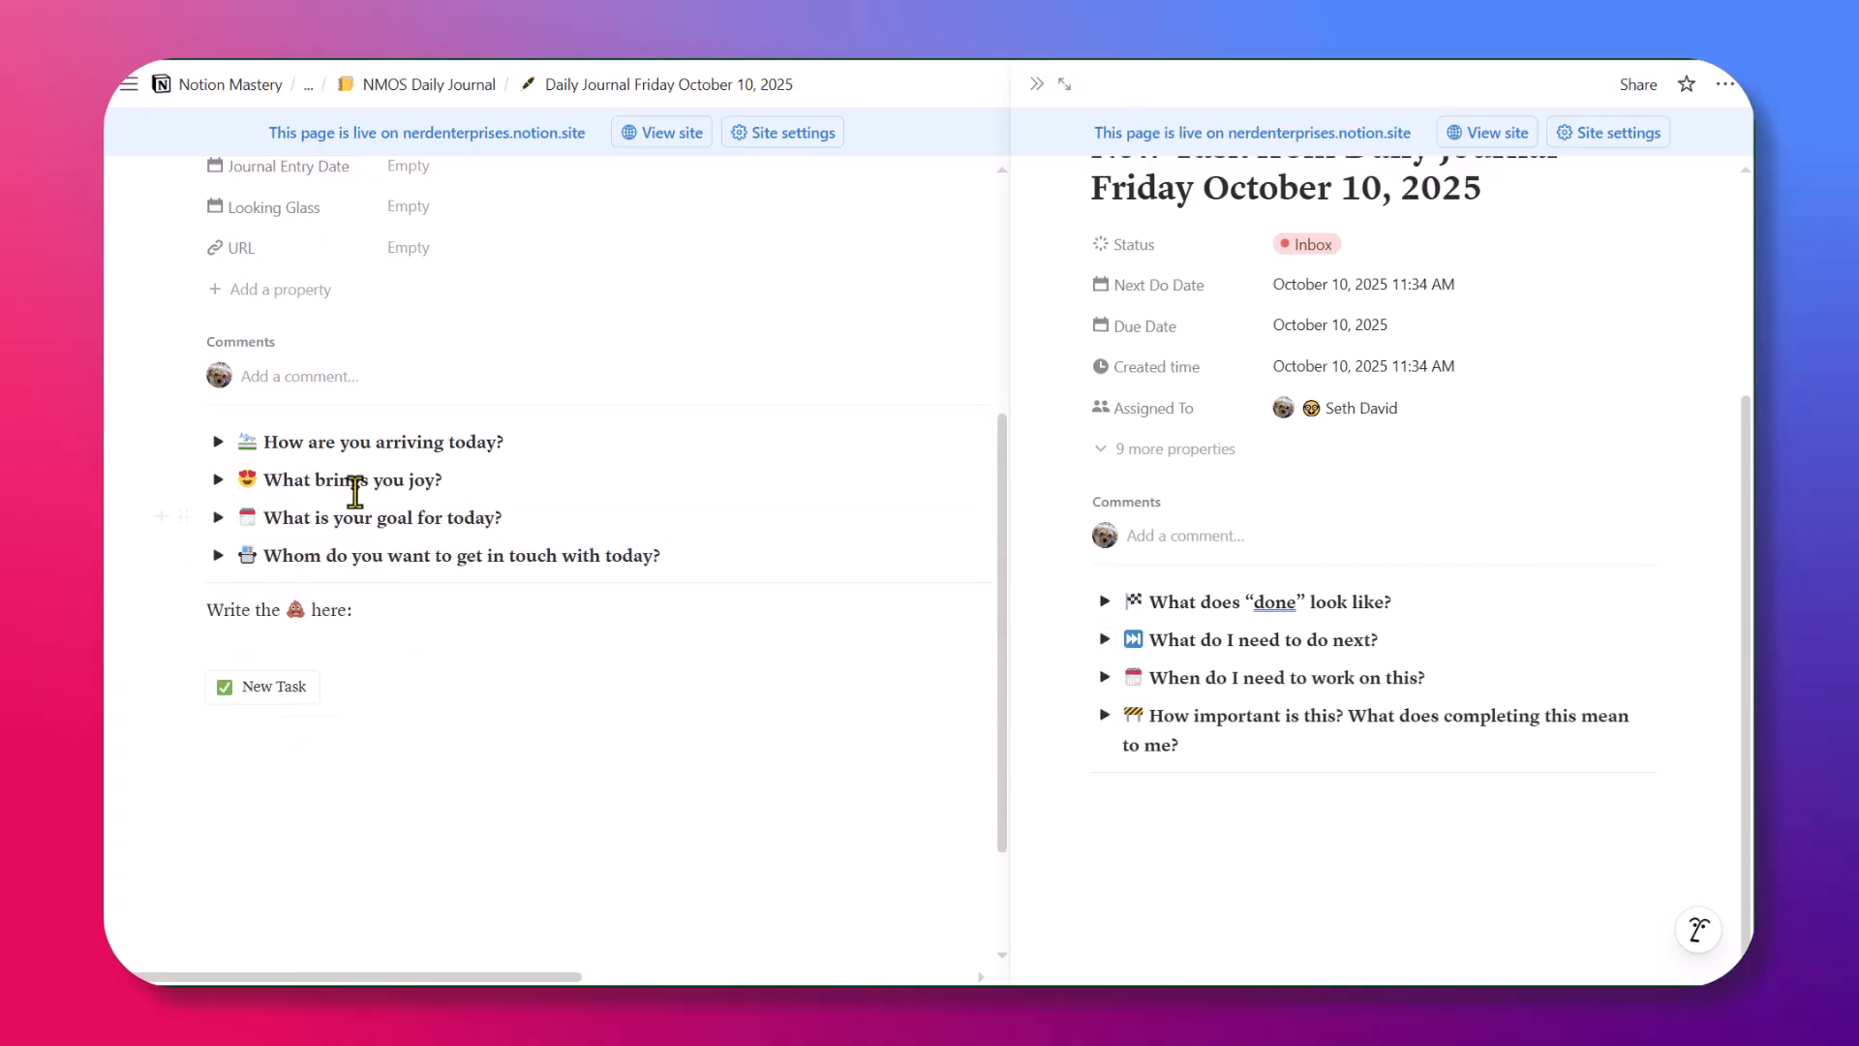
pyautogui.click(219, 480)
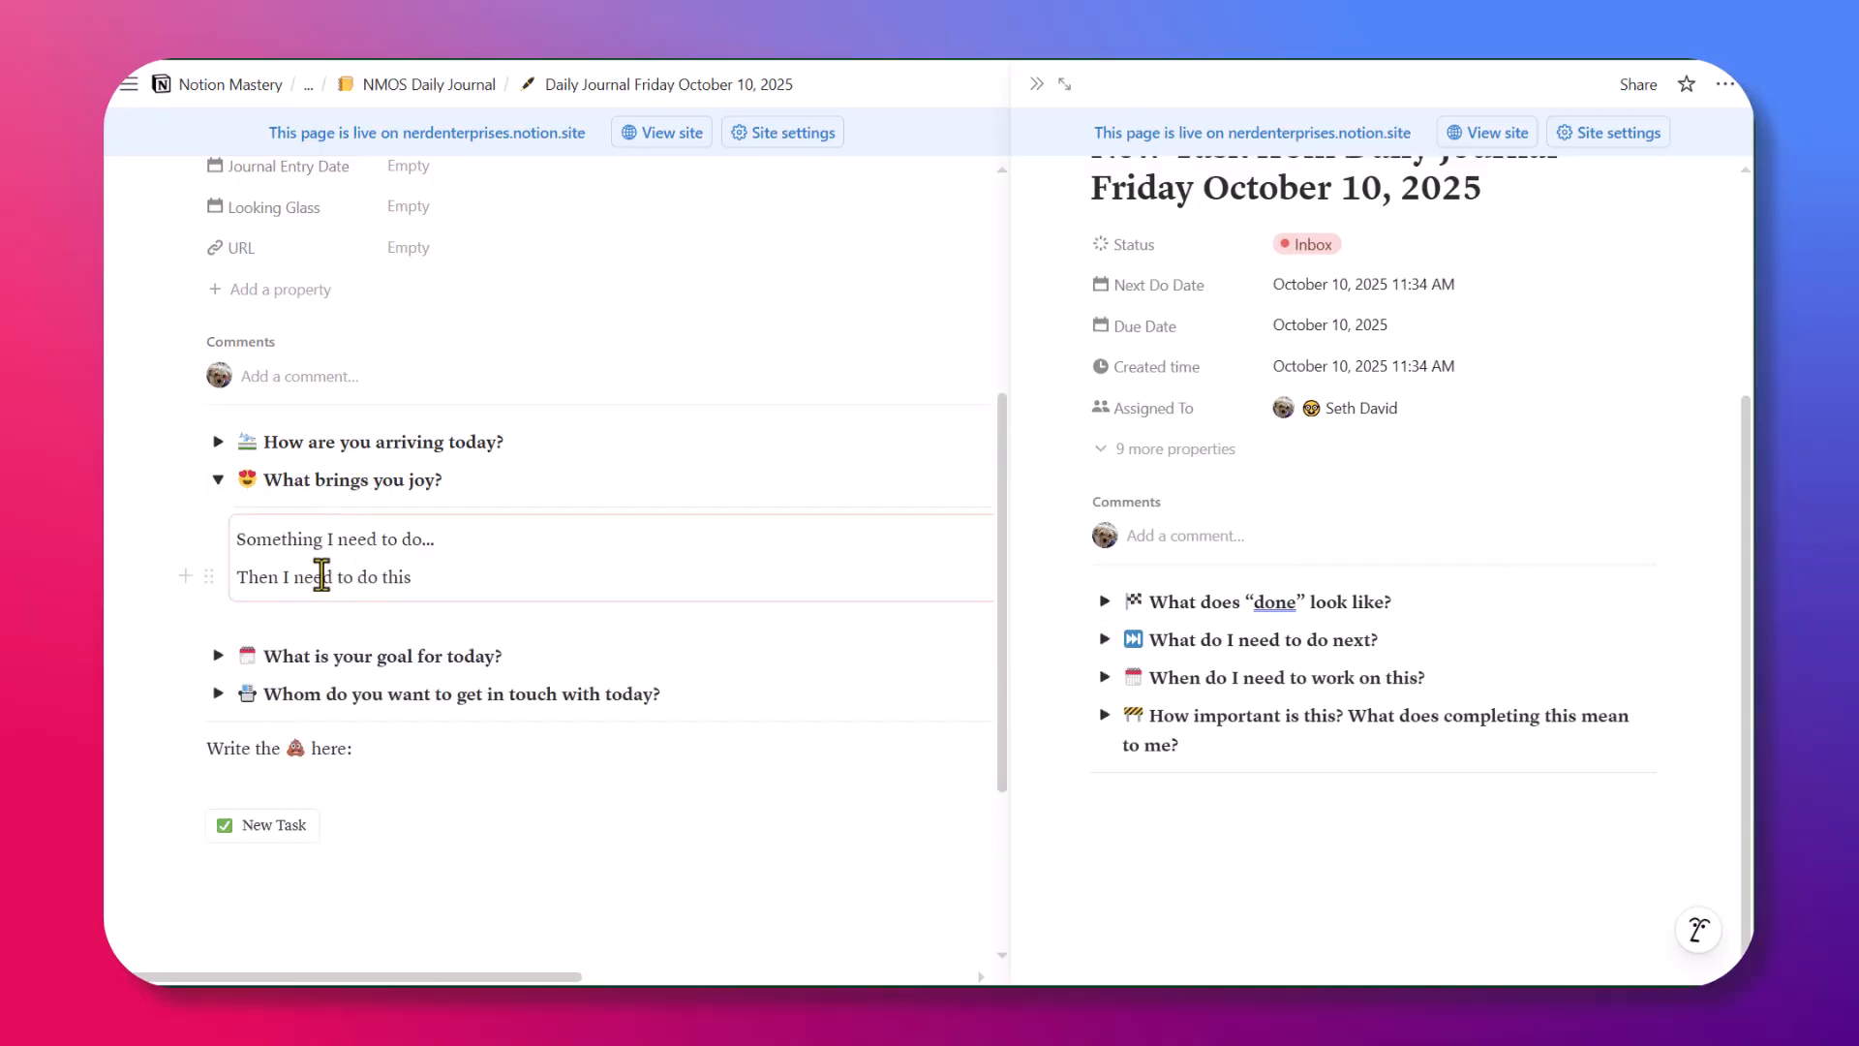
pyautogui.click(448, 573)
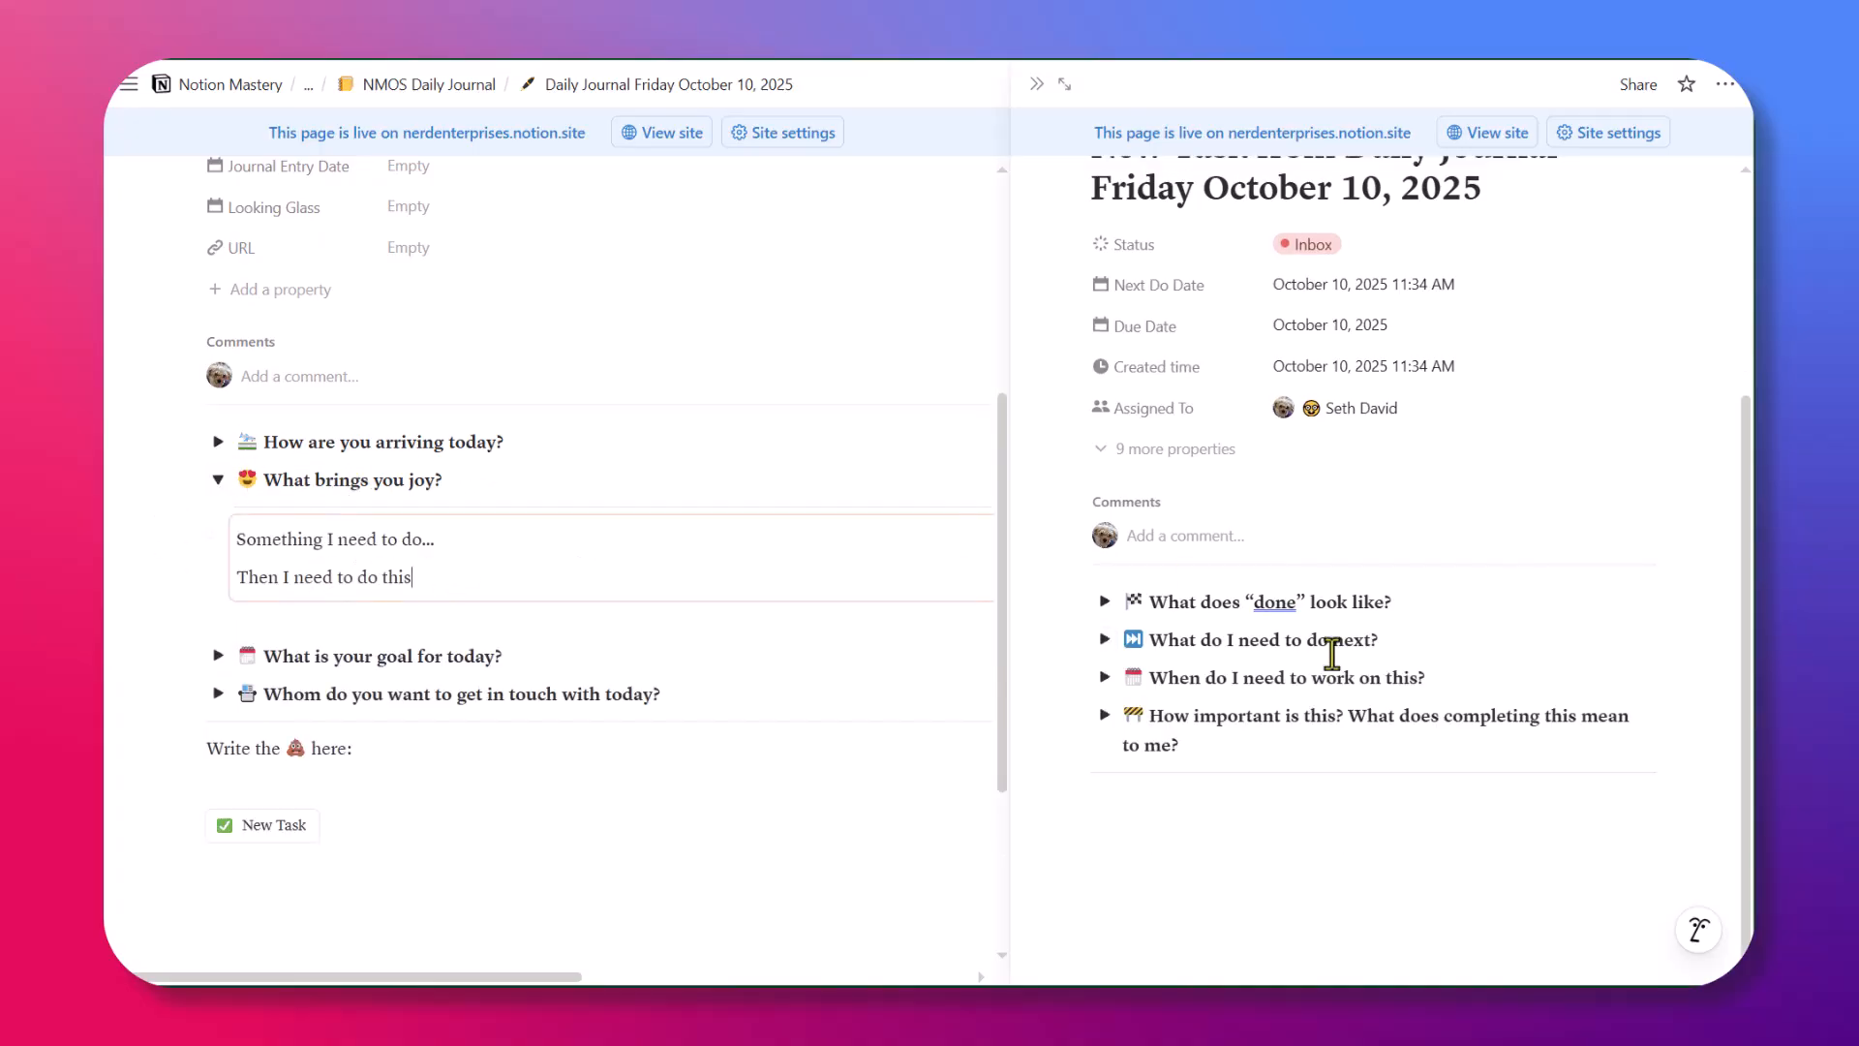
# Expand "What do I need to do next?" in the task, add an empty line to its synced block, and close the task
pyautogui.click(1104, 639)
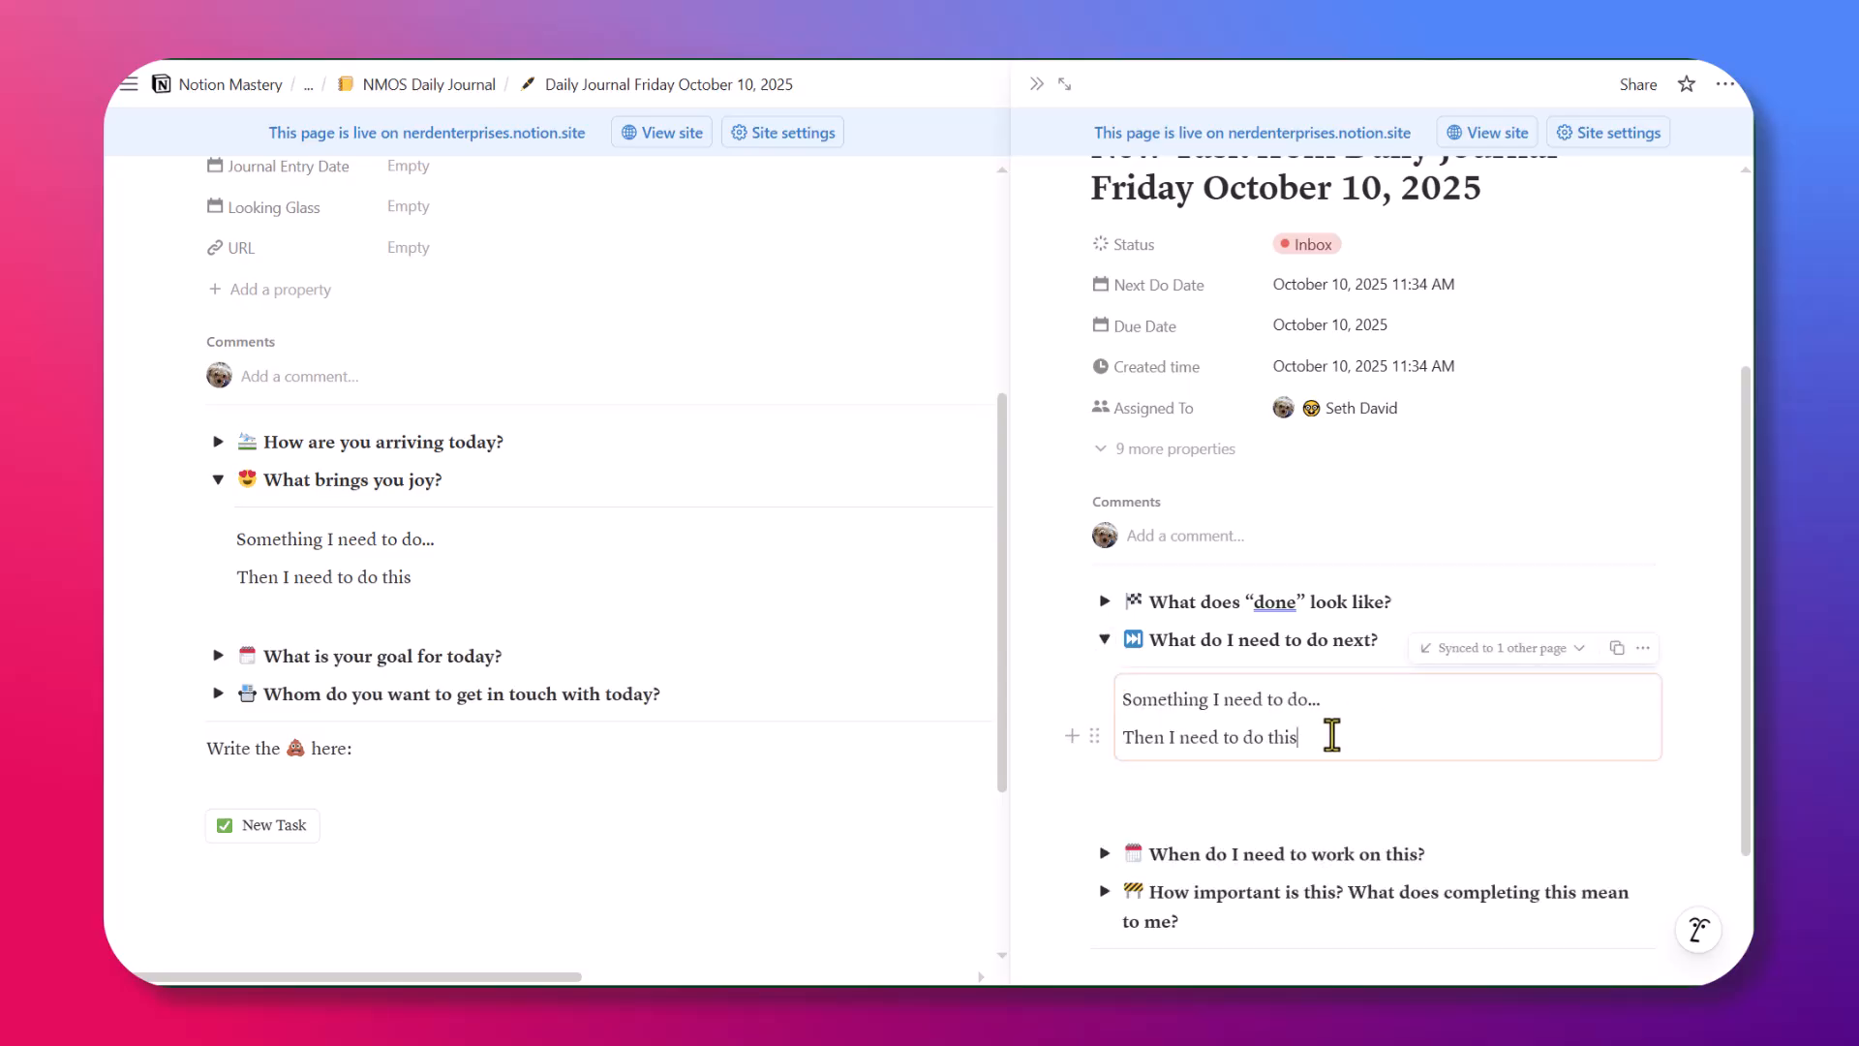
pyautogui.press('Return')
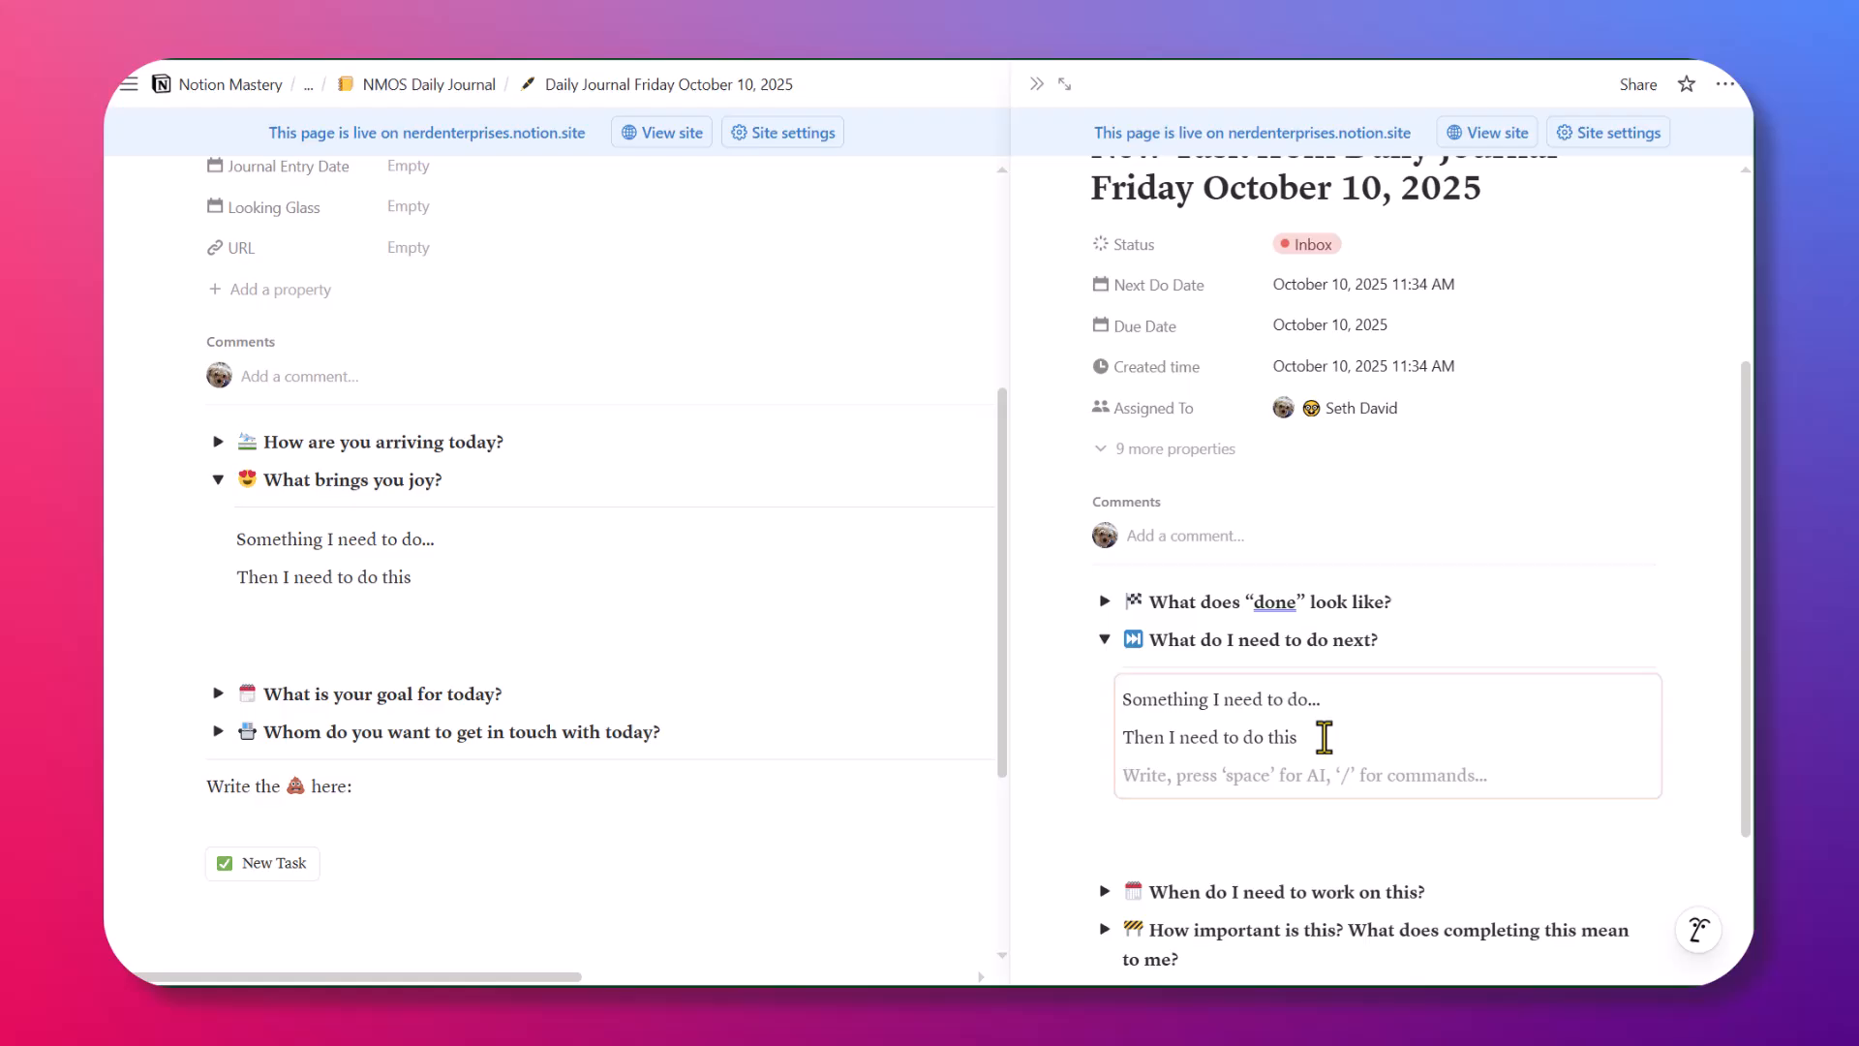
pyautogui.click(1037, 85)
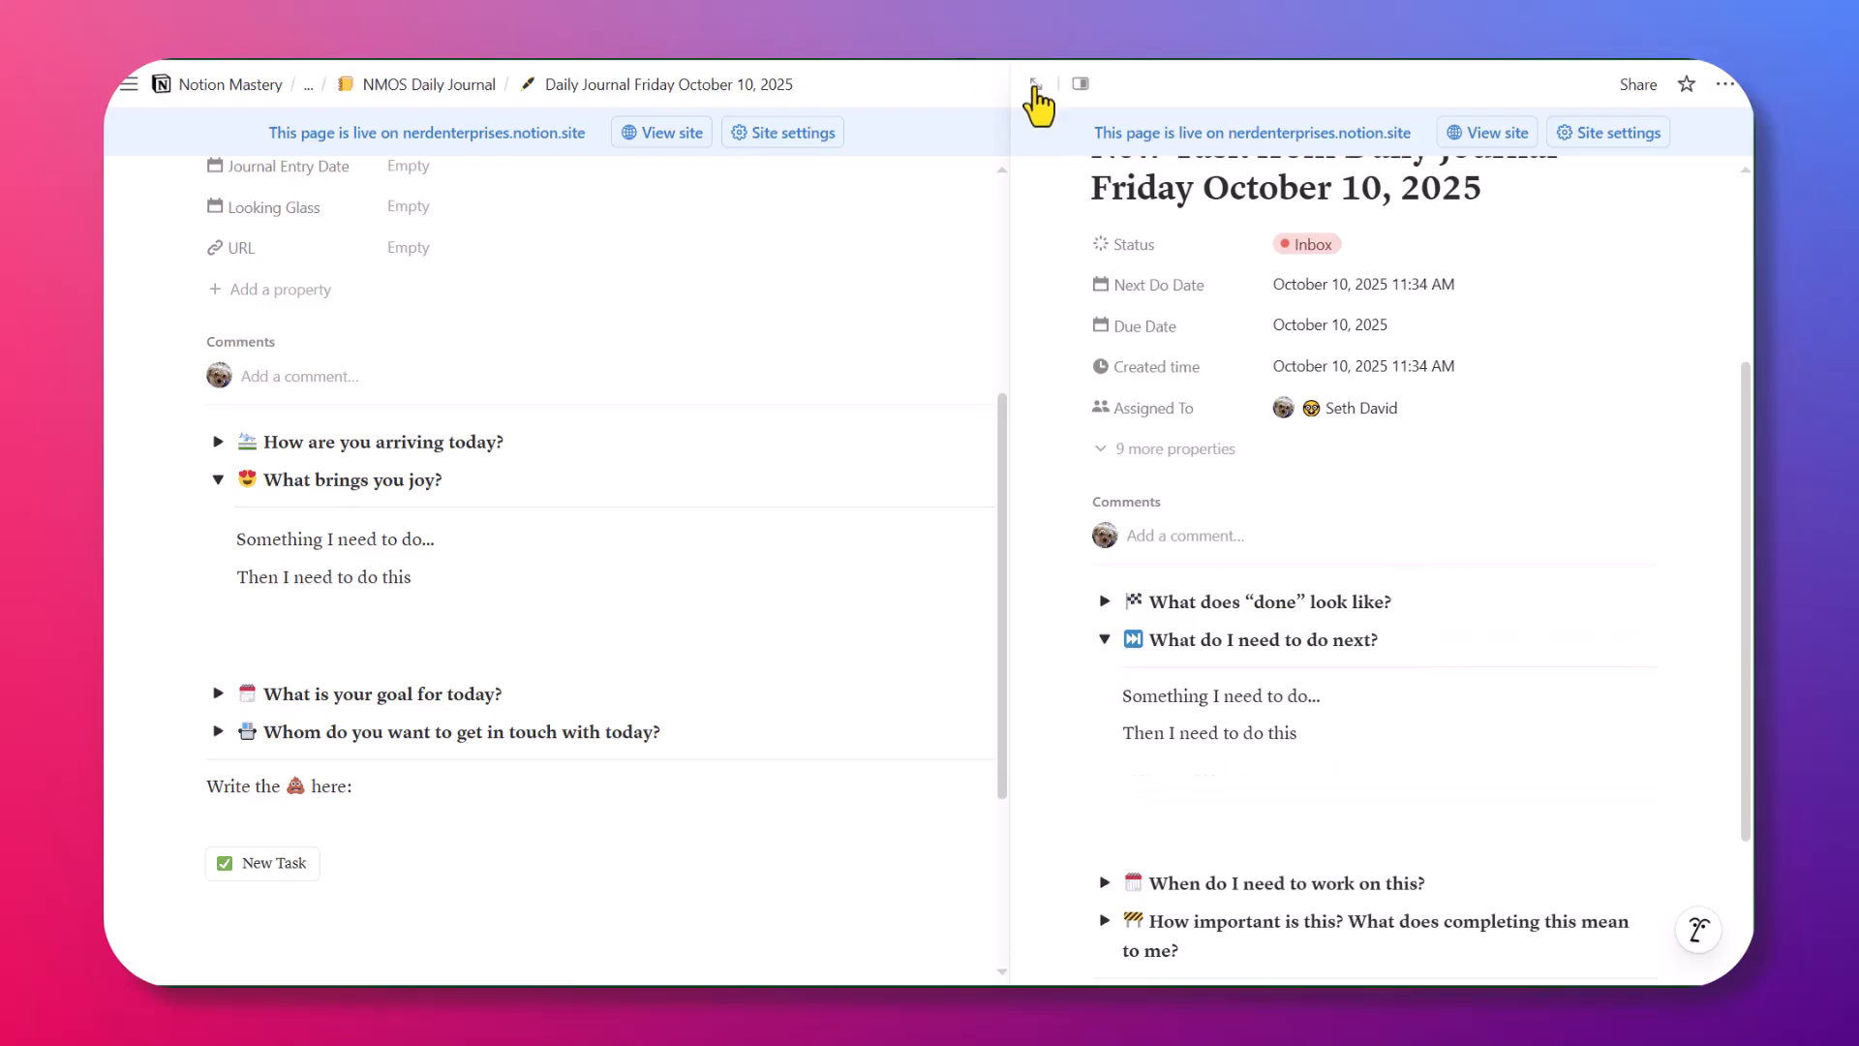
# Duplicate the New Task button in the journal entry and rename the copy "New Note"
pyautogui.scroll(-3, 436, 808)
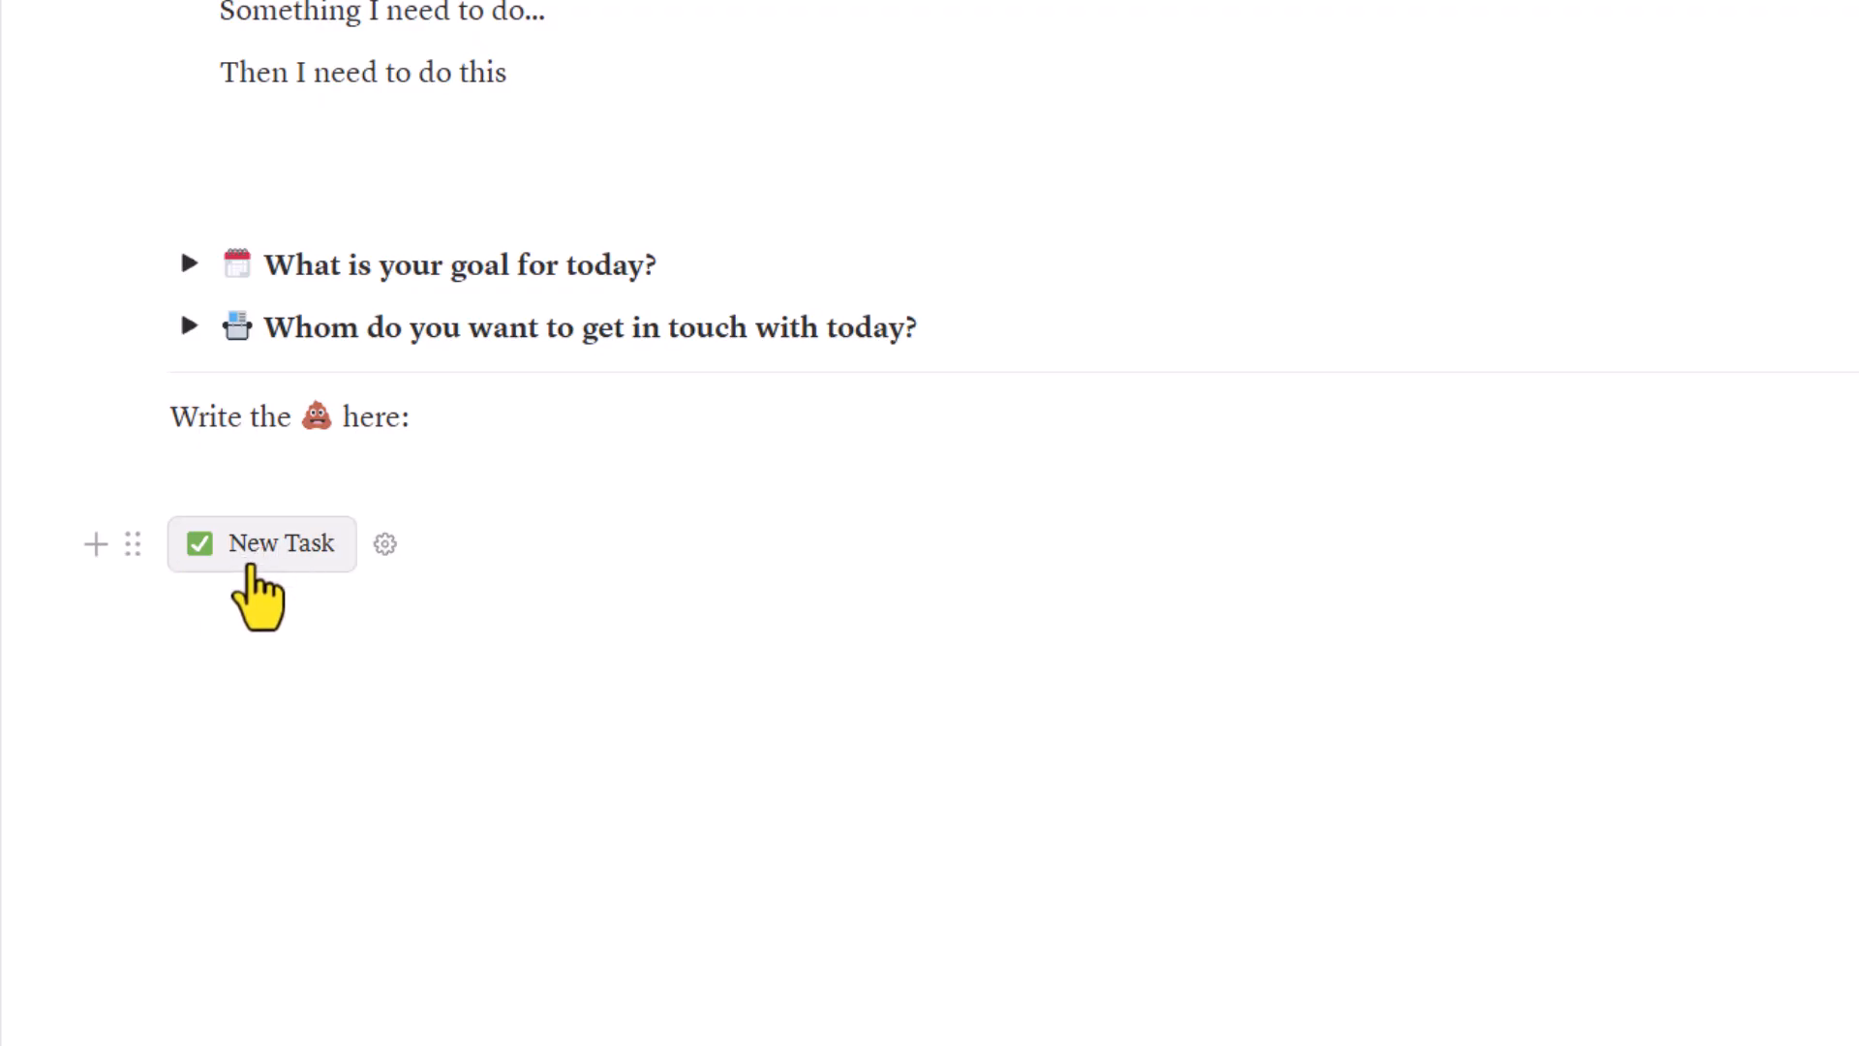
pyautogui.click(133, 544)
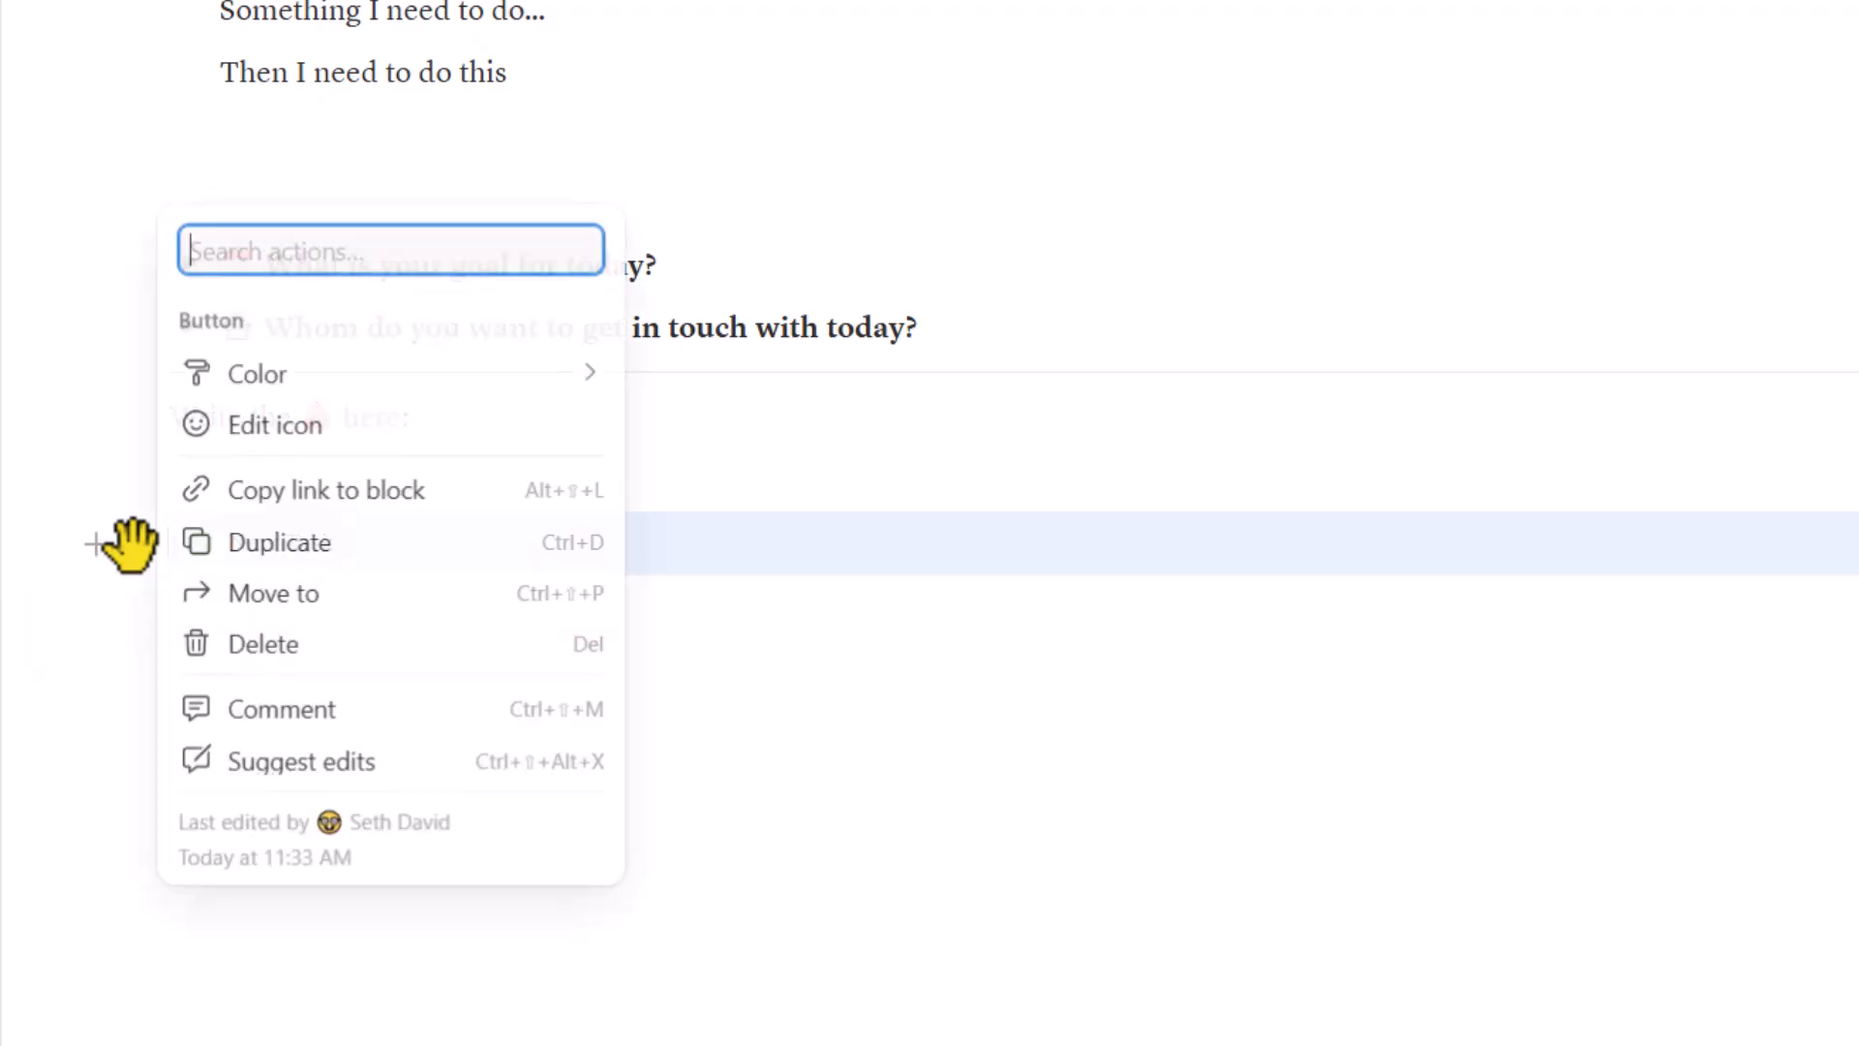
pyautogui.click(293, 550)
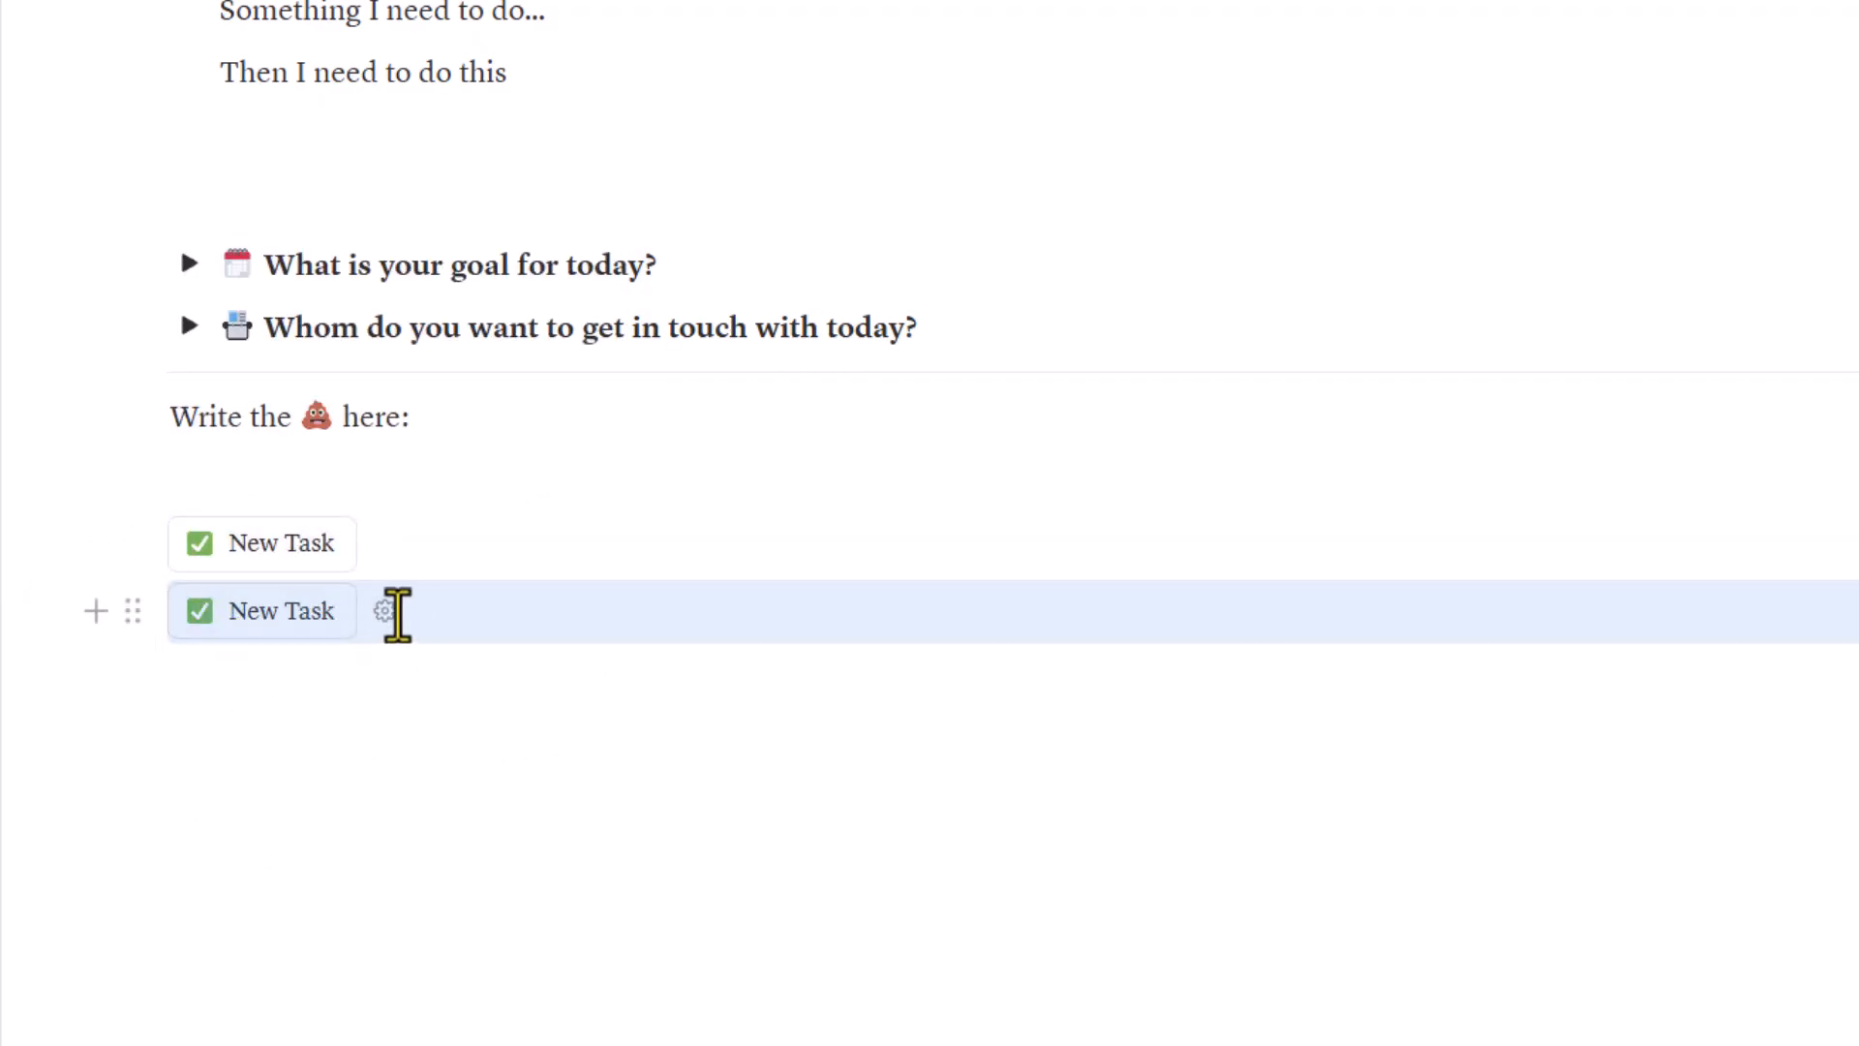
pyautogui.click(383, 611)
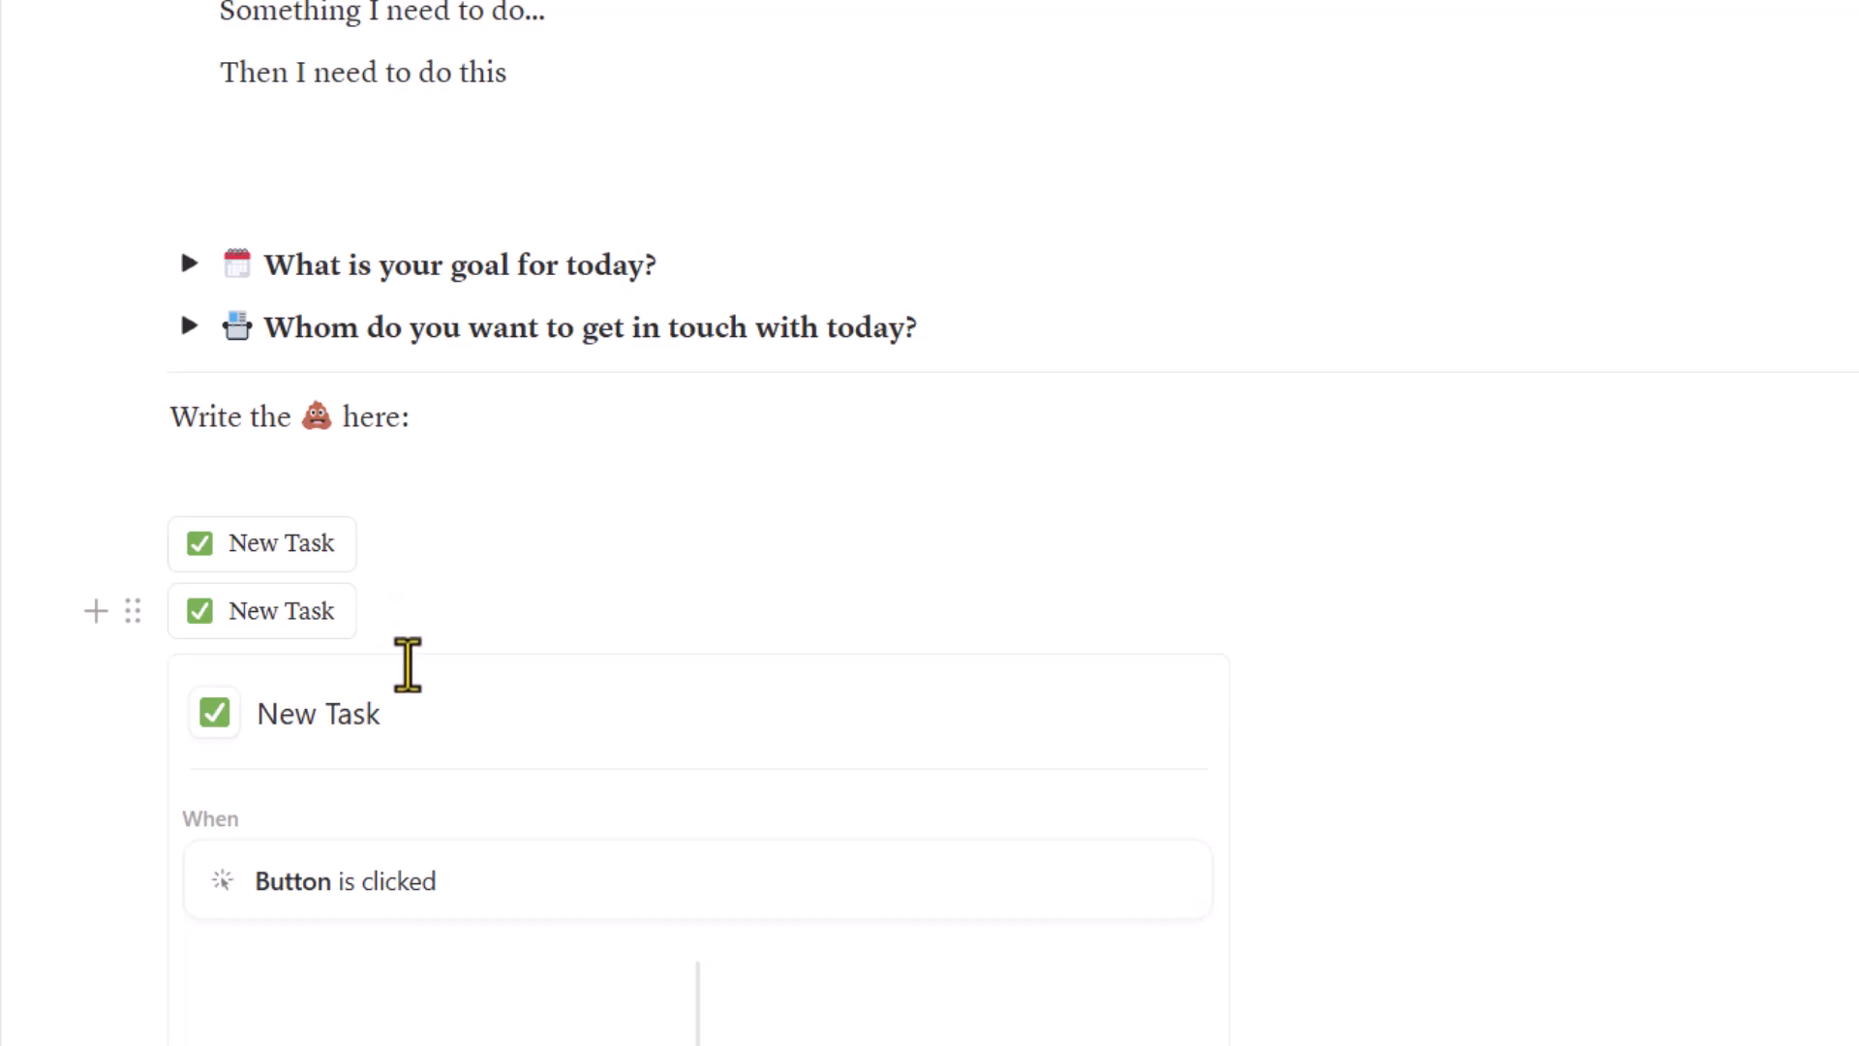
pyautogui.click(362, 713)
pyautogui.hotkey('ctrl', 'a')
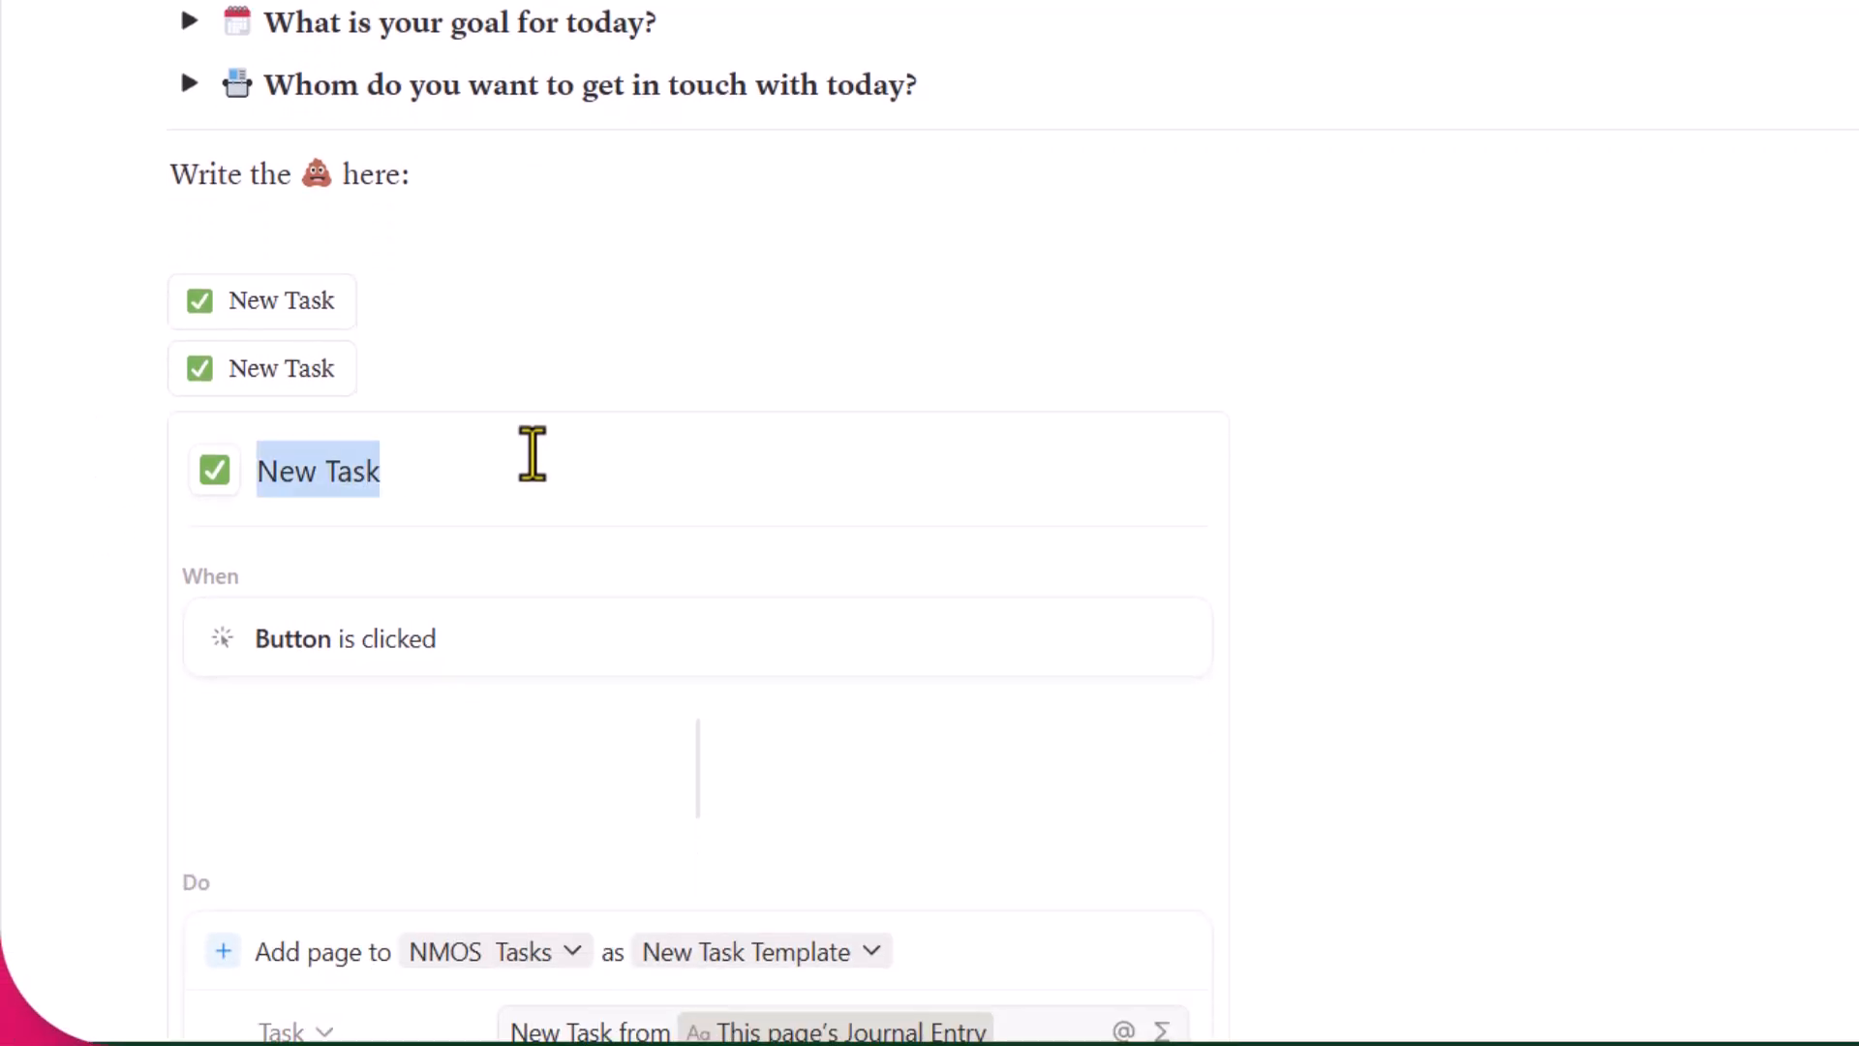
pyautogui.write('New Note')
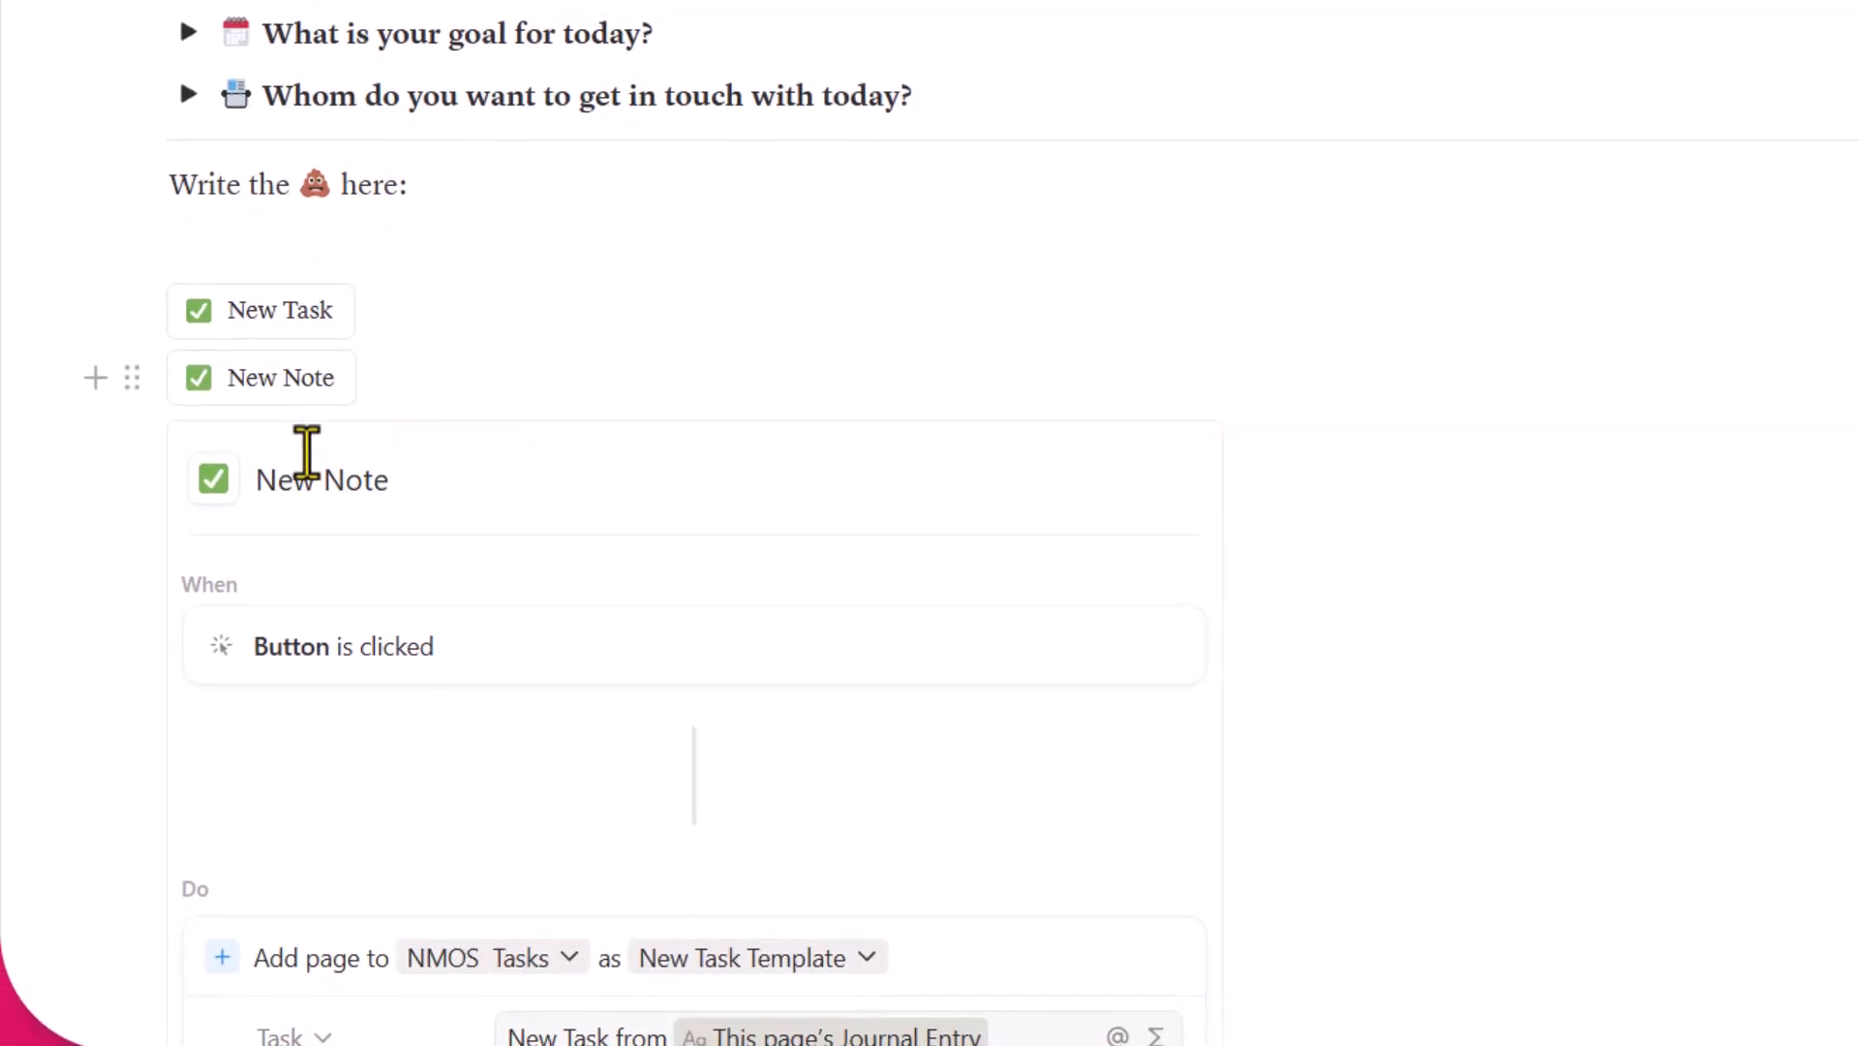
# Change the New Note button's icon to the notepad emoji
pyautogui.click(213, 479)
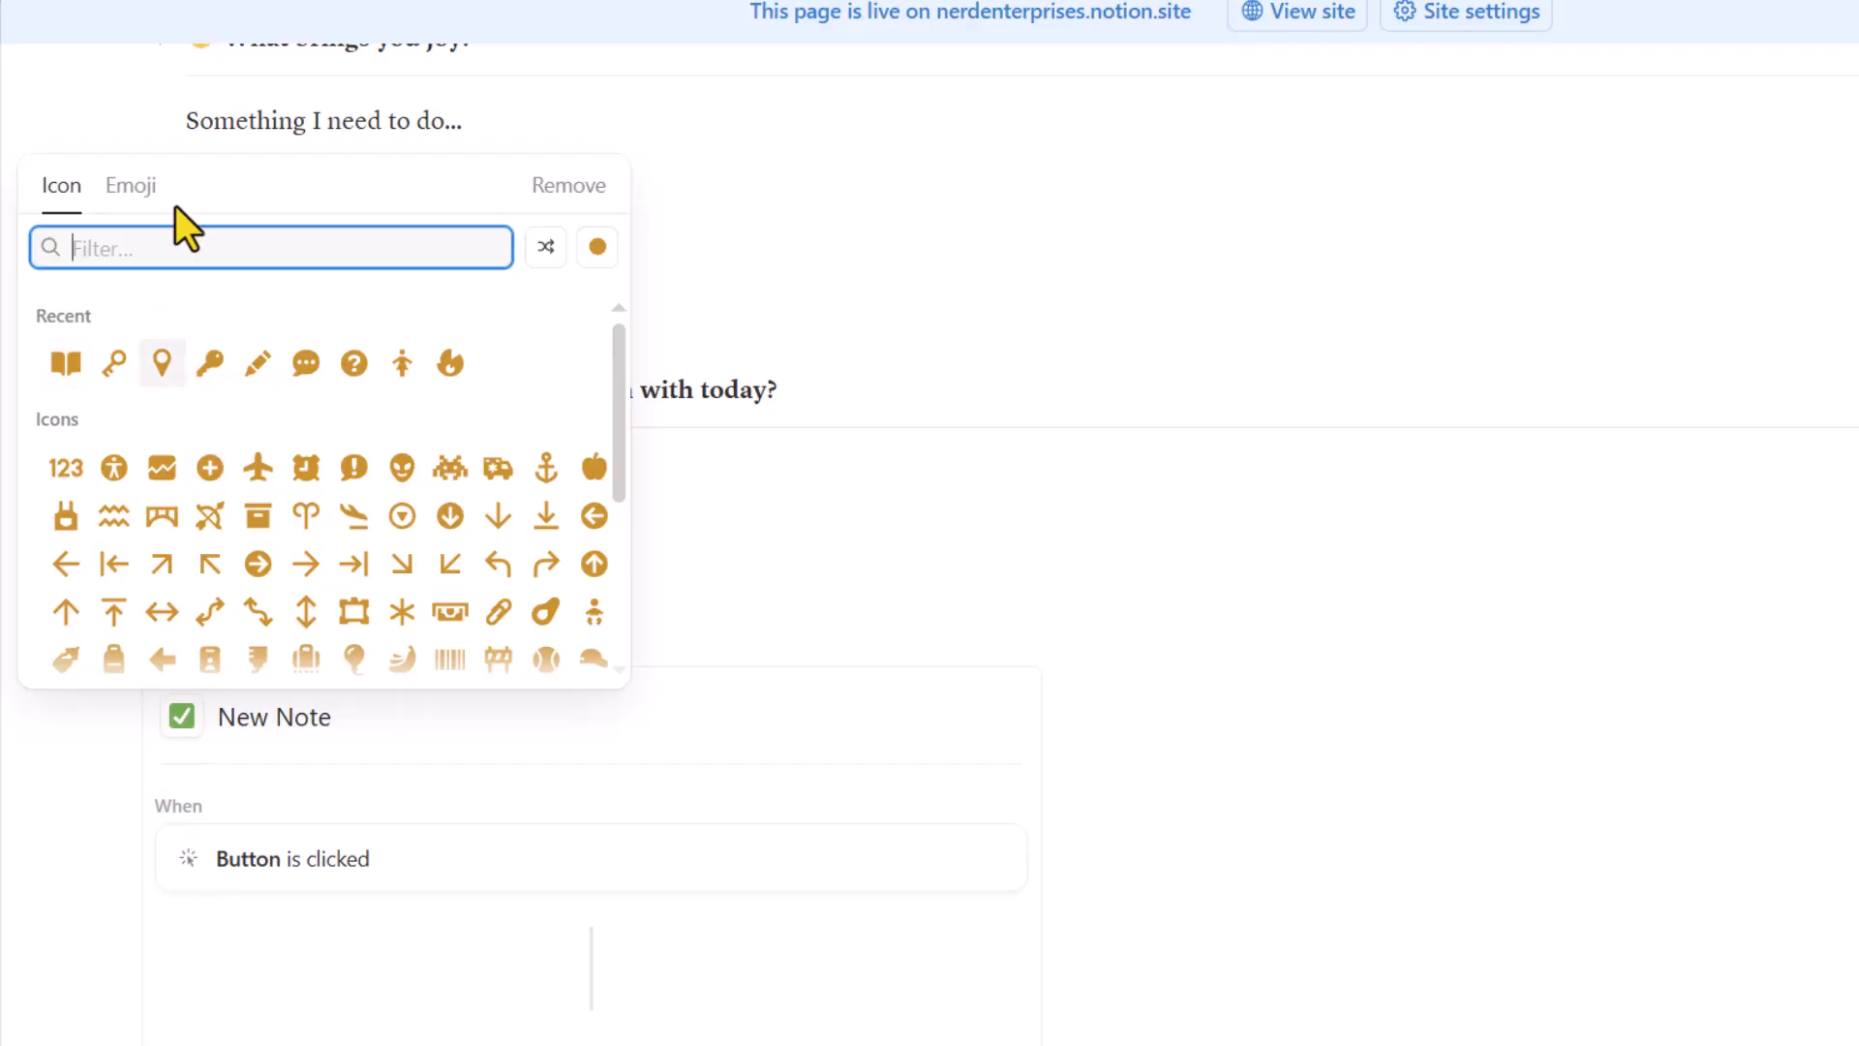
pyautogui.click(143, 194)
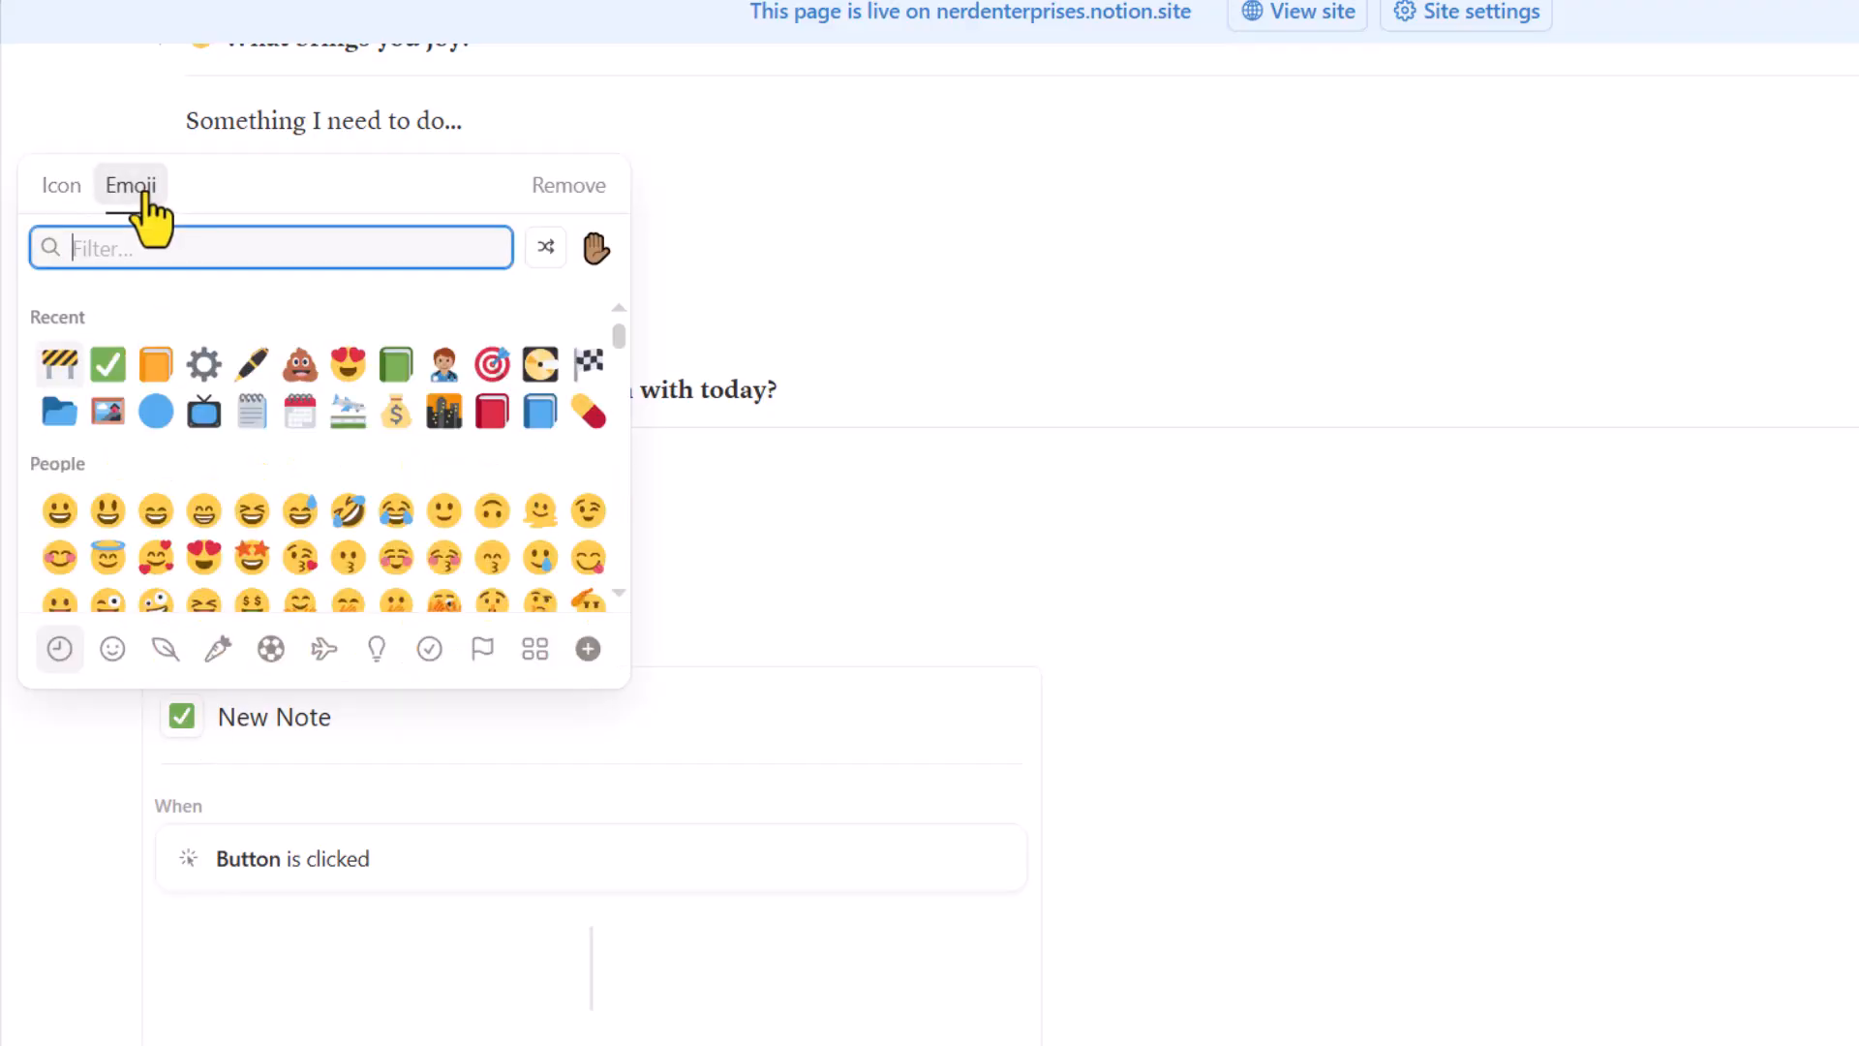
pyautogui.click(252, 411)
# Set the New Note button's add-page action to create pages in the NMOS Notes database
pyautogui.scroll(-6, 330, 727)
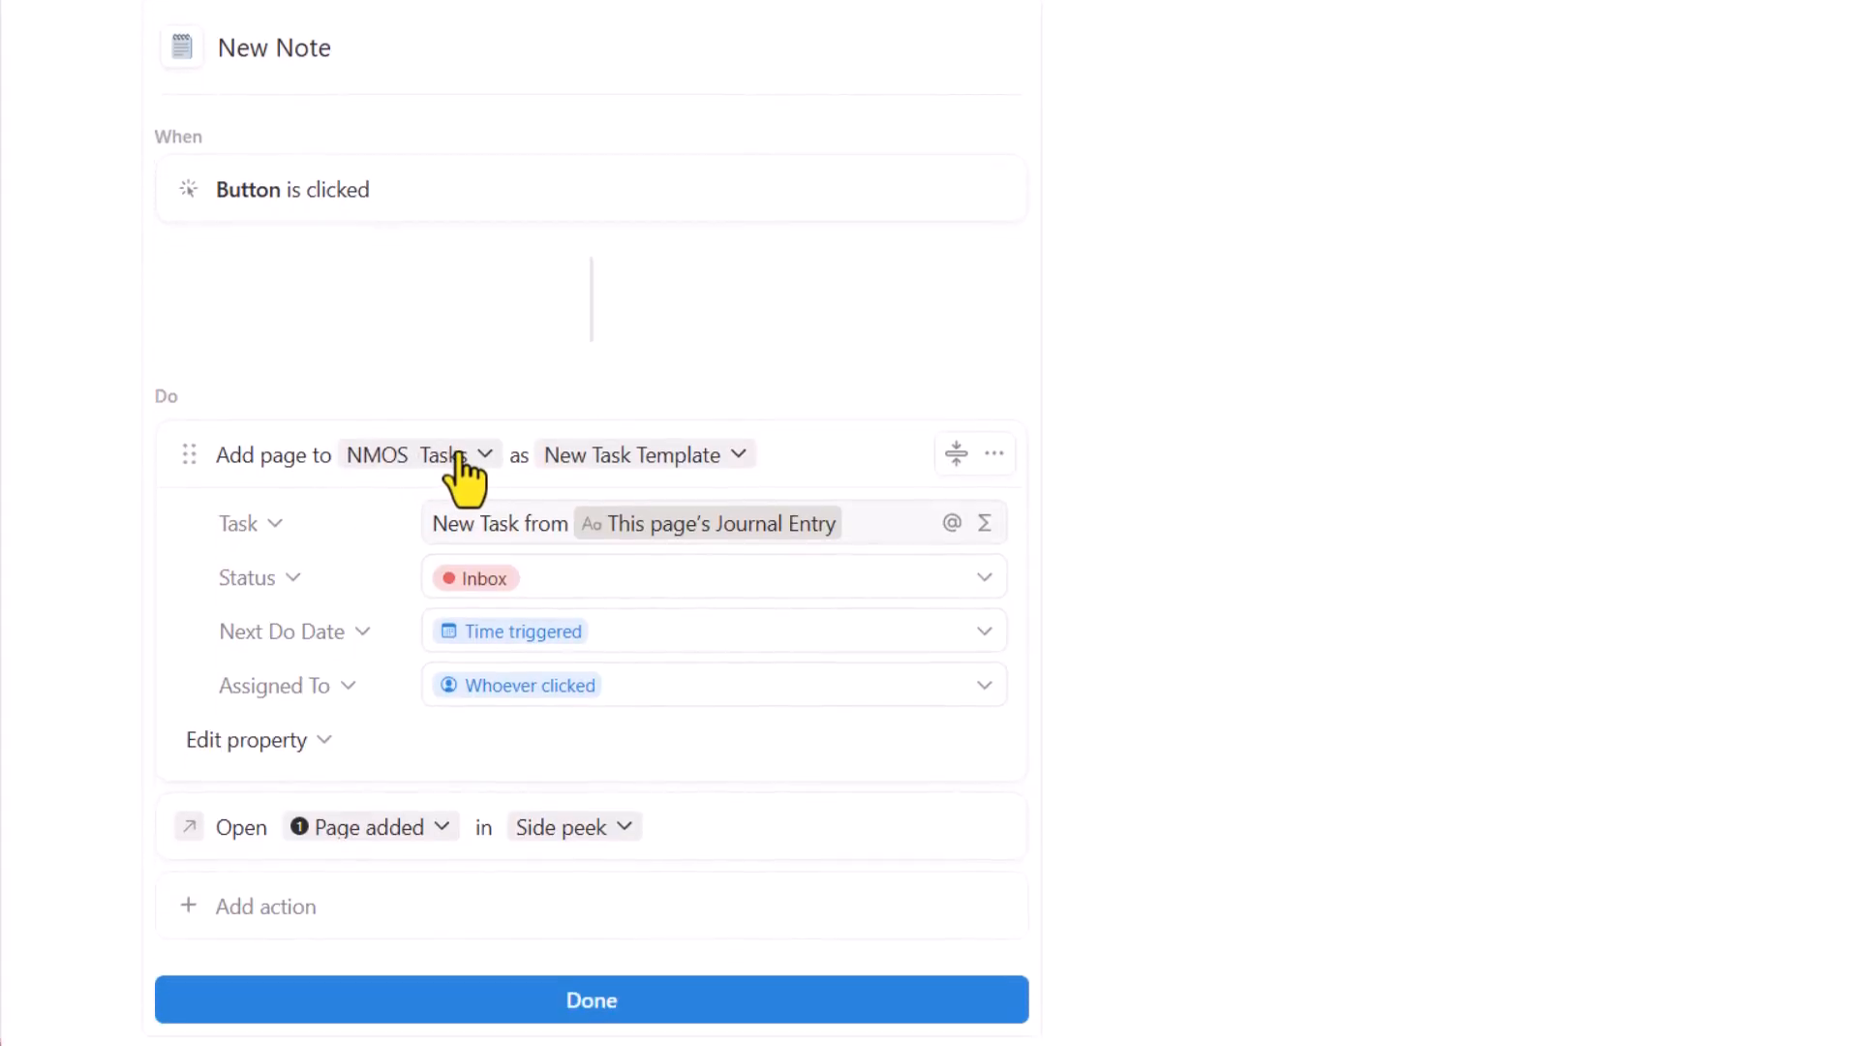
pyautogui.click(462, 366)
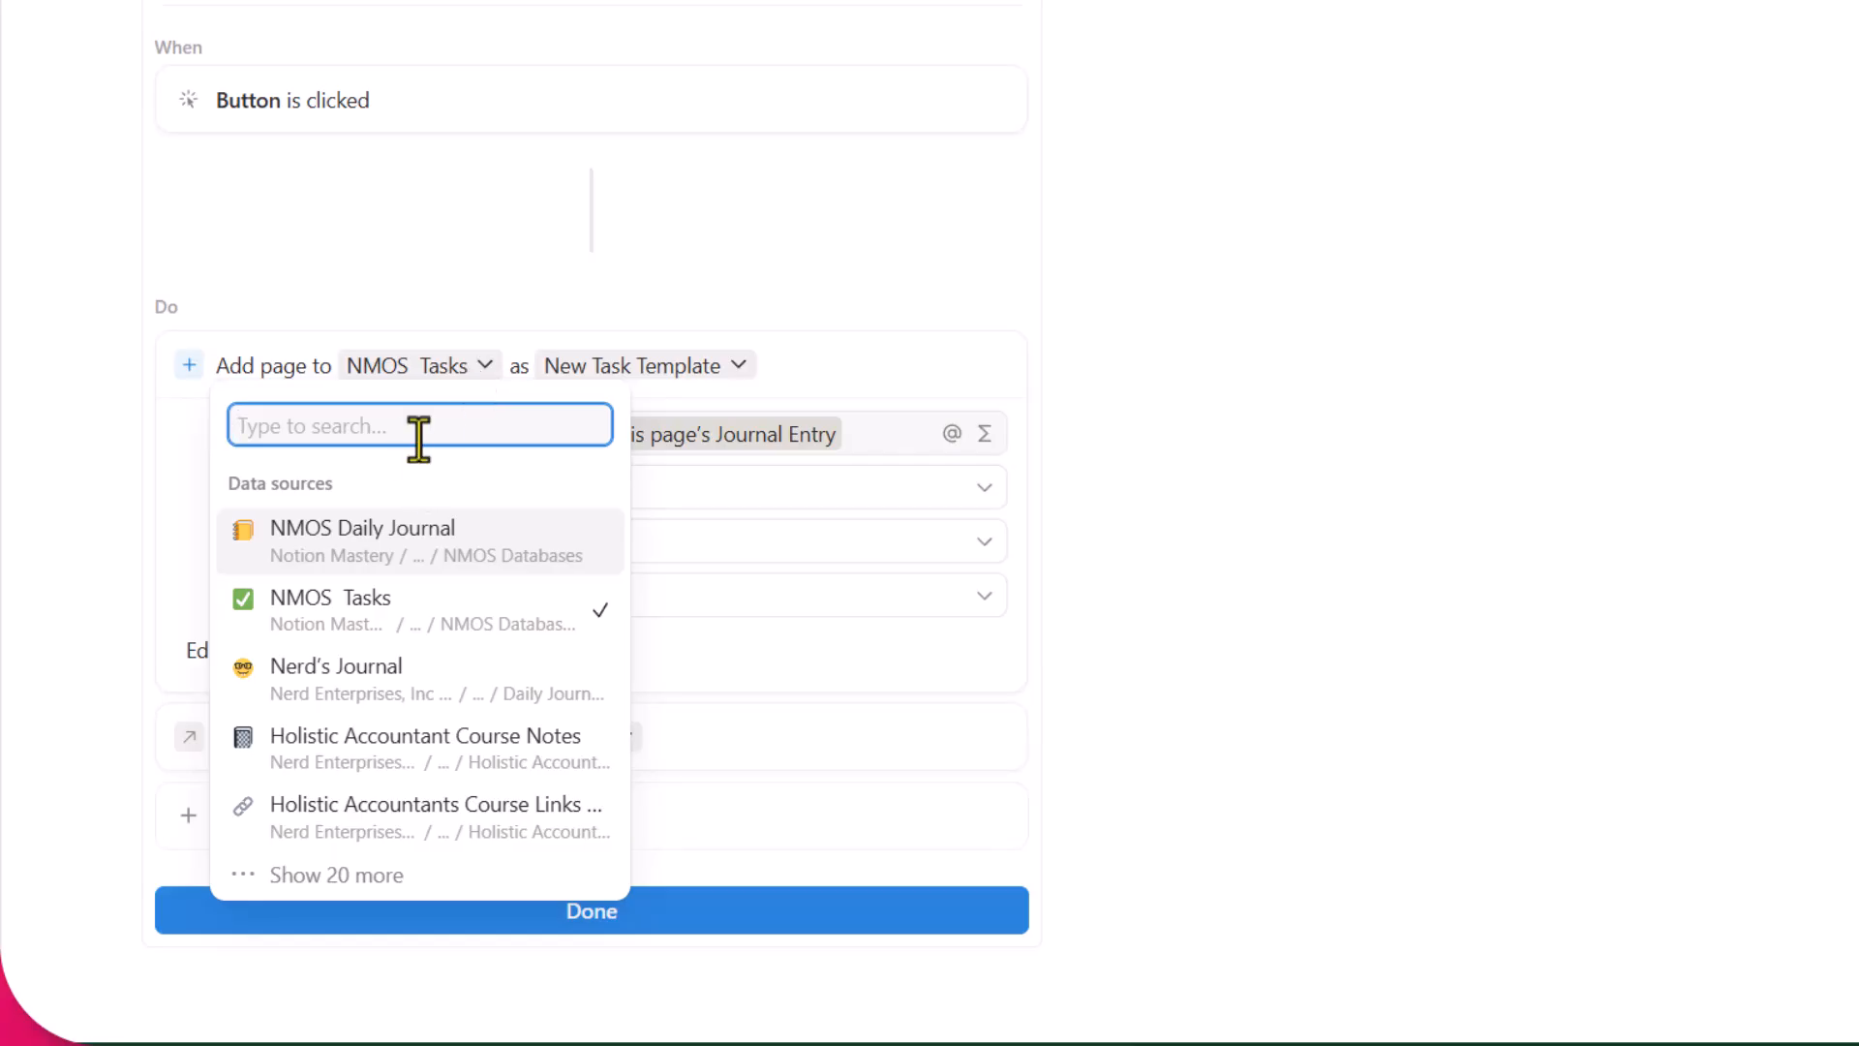
pyautogui.write('Notes')
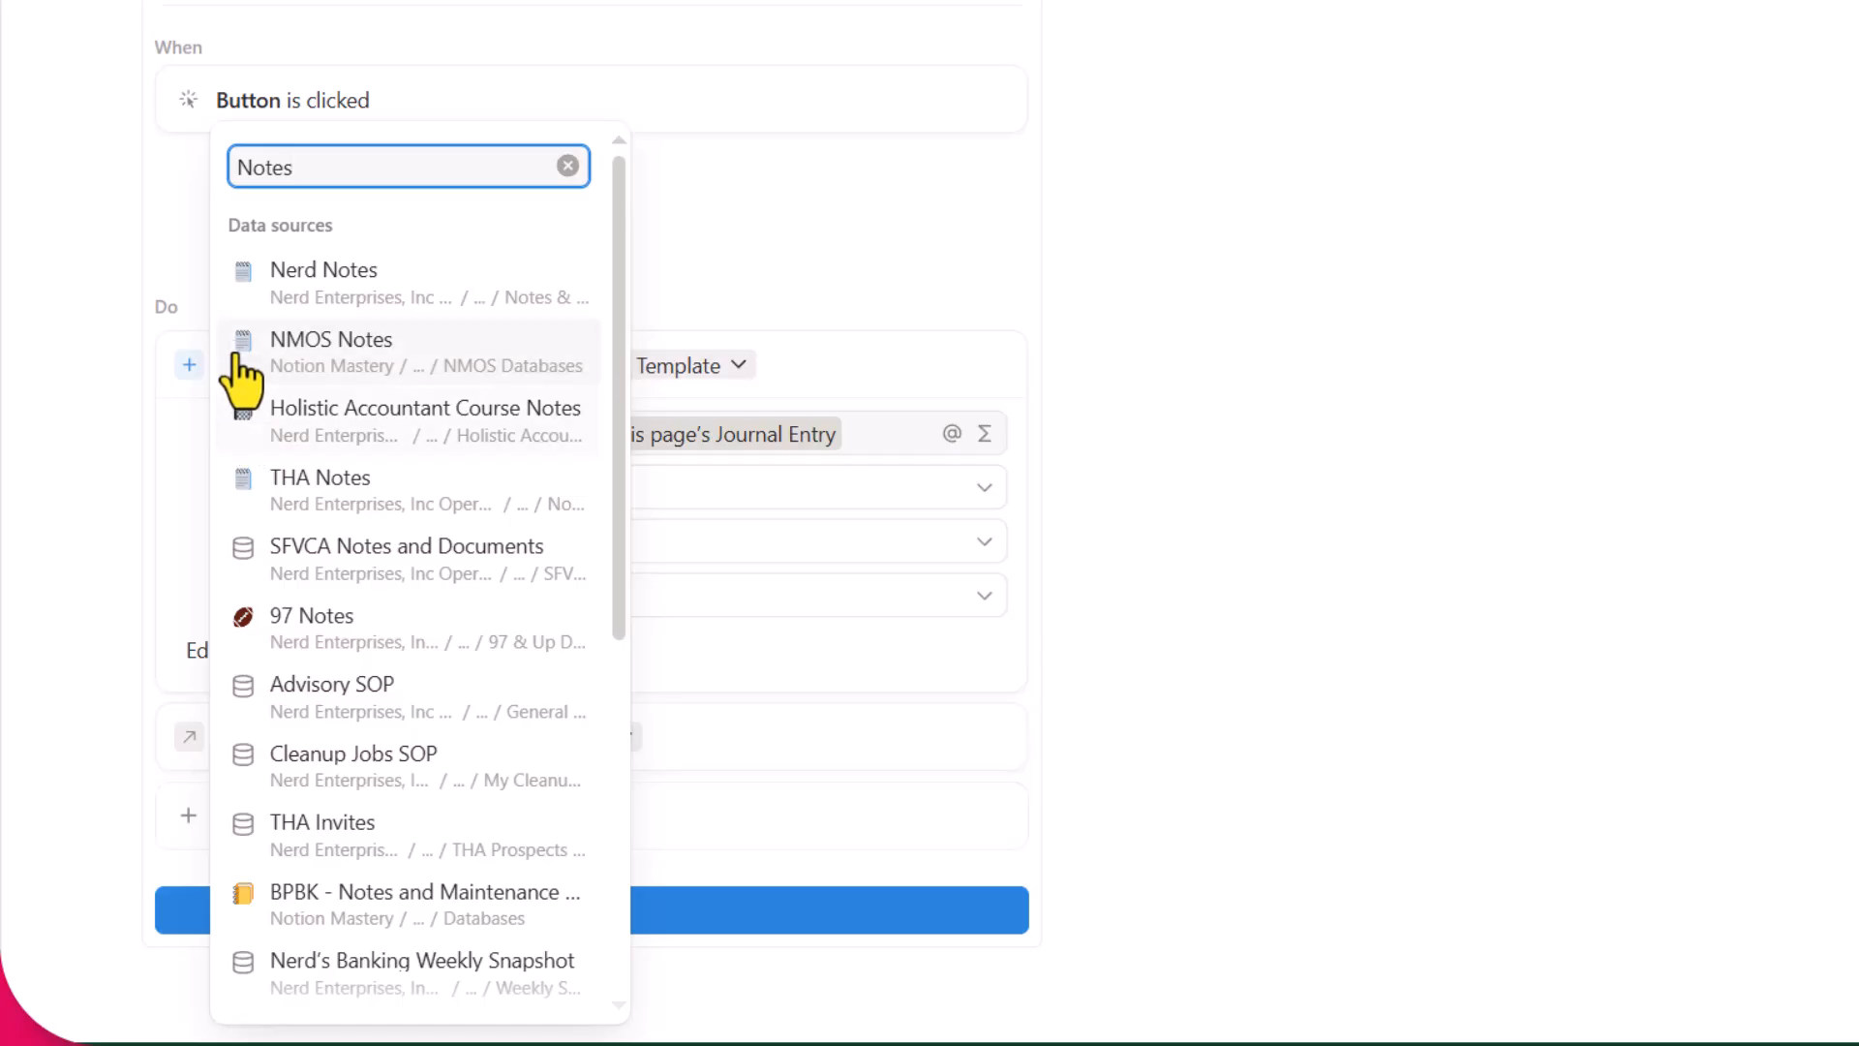
pyautogui.click(323, 373)
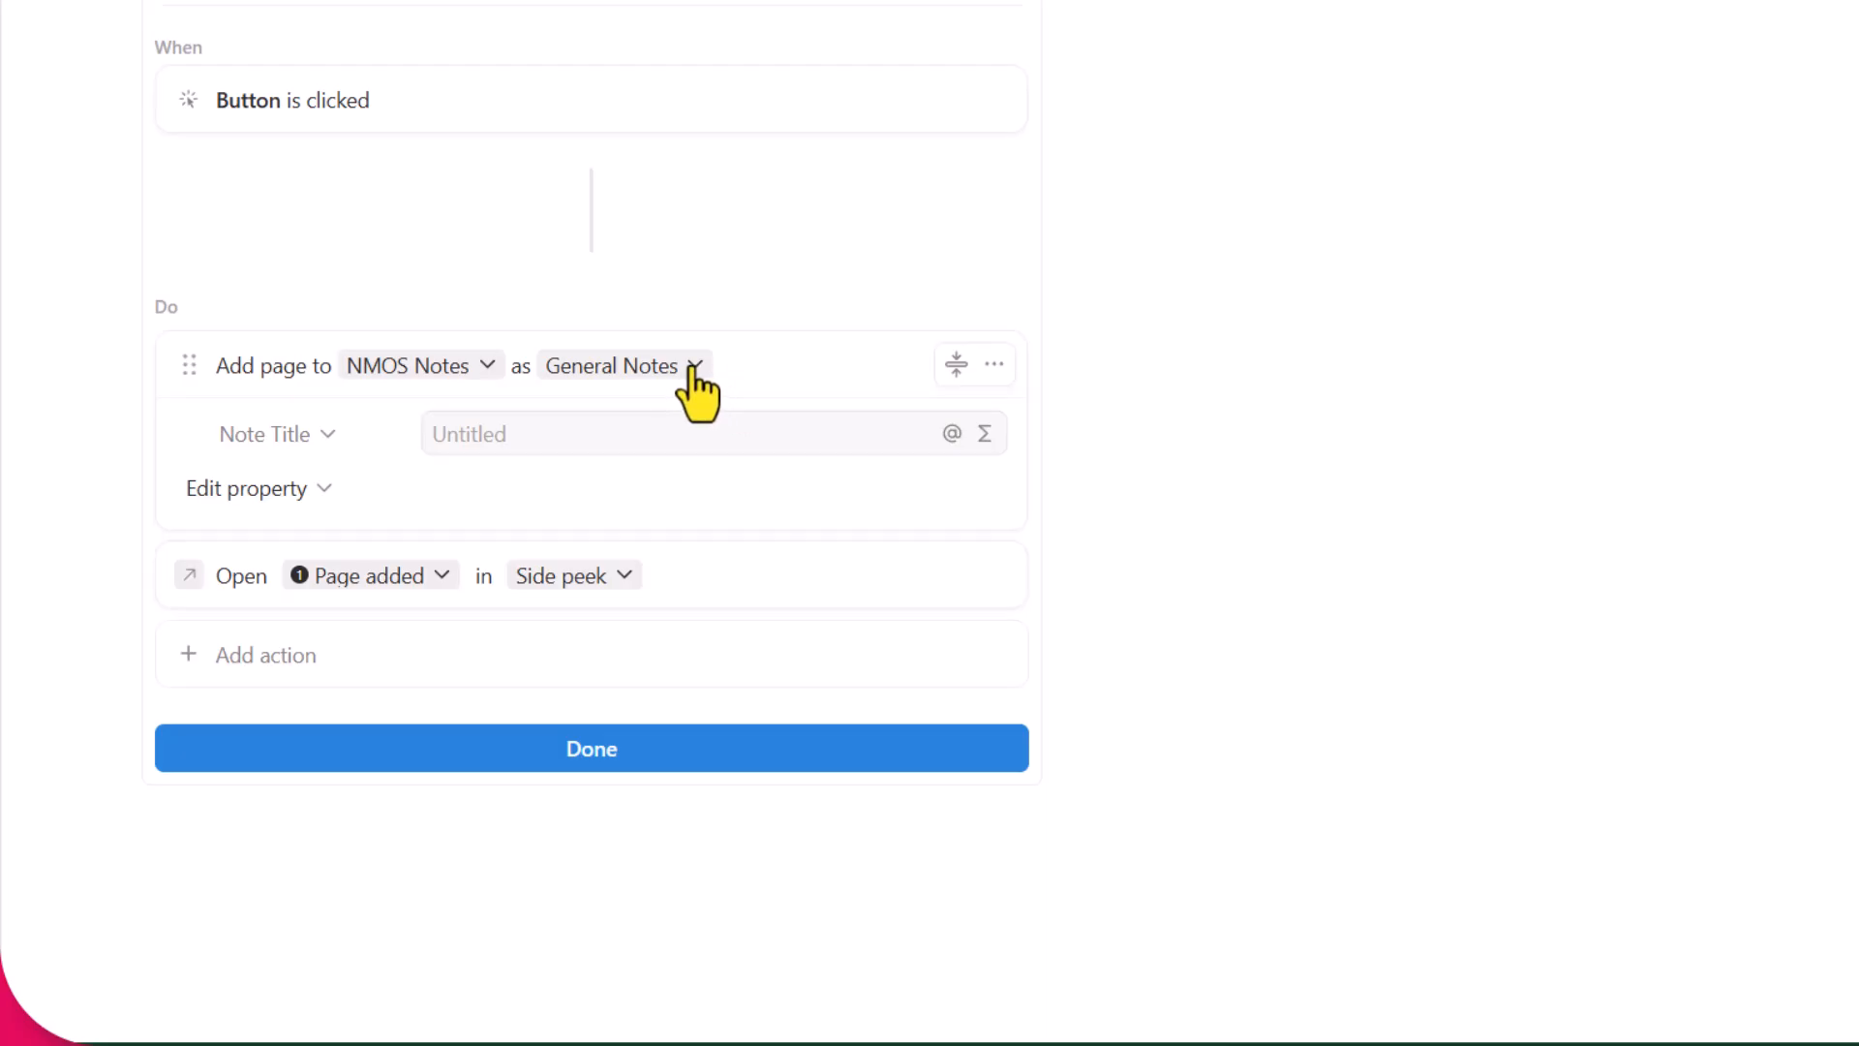
# Set the Note Title to "New Note from" followed by this page's Journal Entry property
pyautogui.click(481, 441)
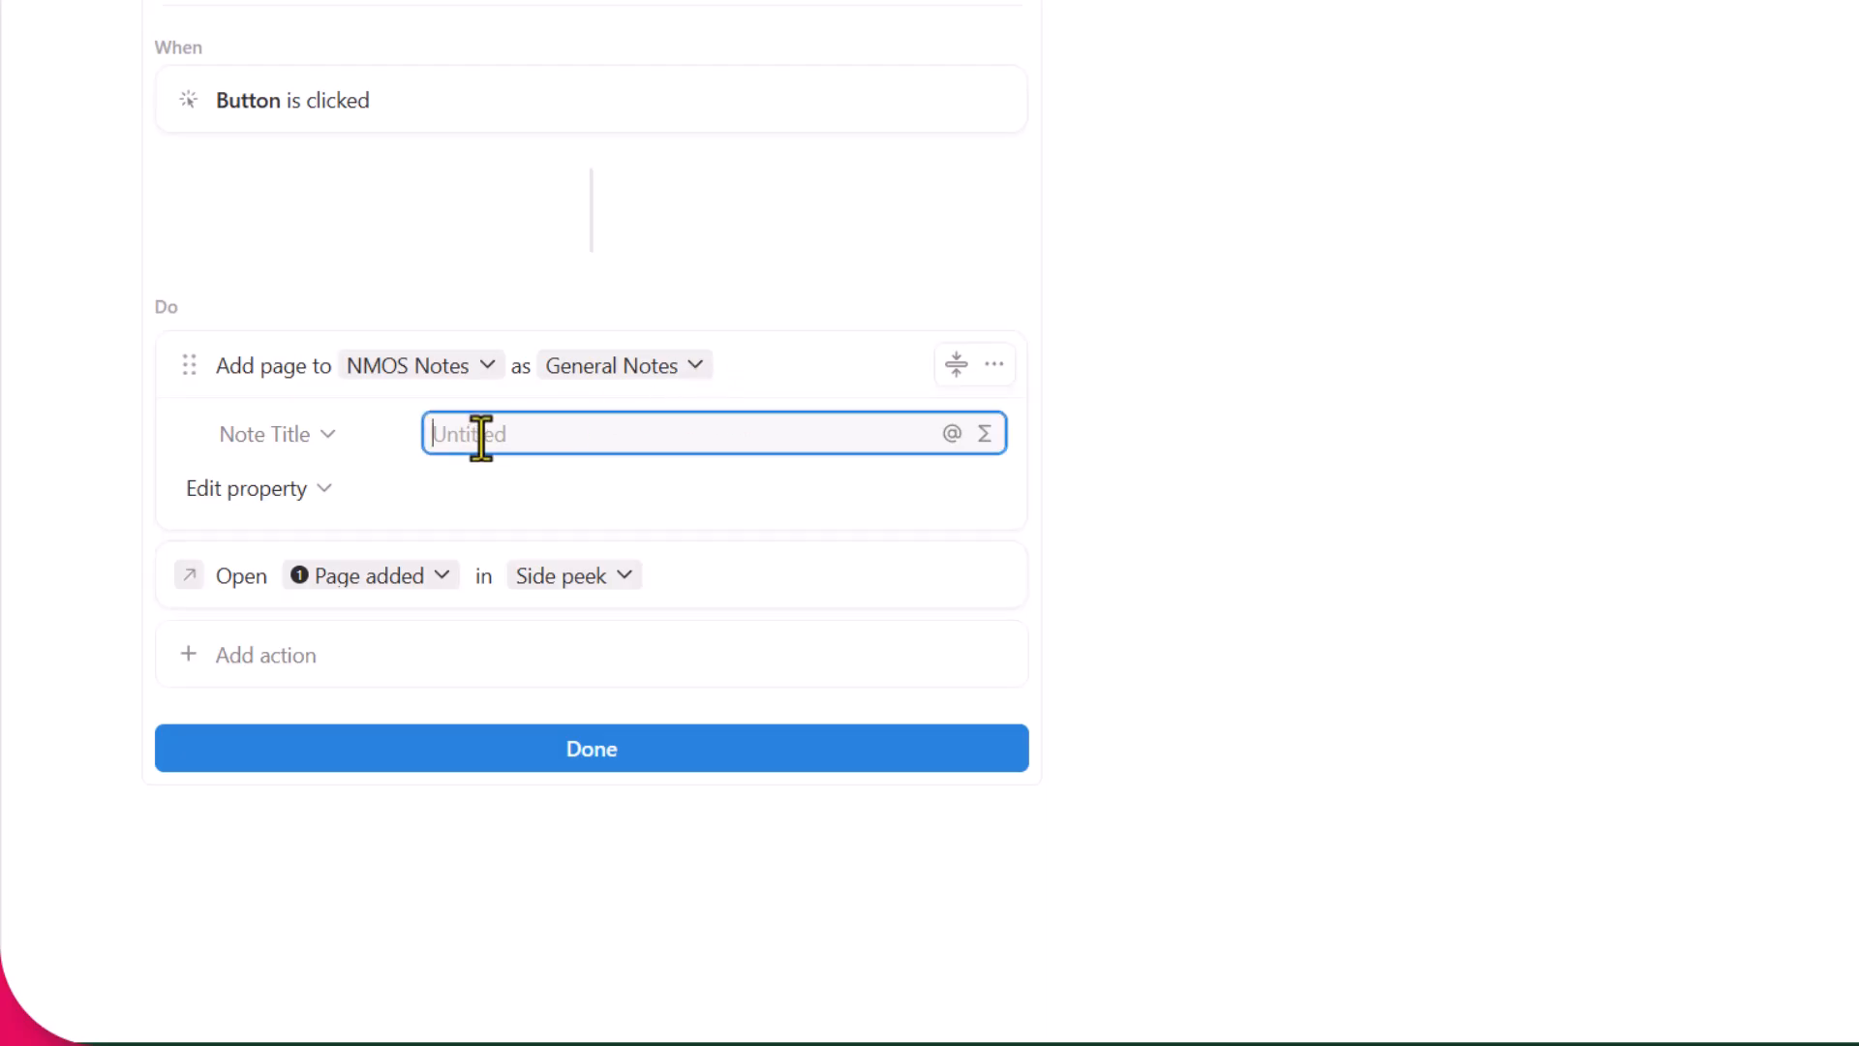
pyautogui.write('New Note from')
pyautogui.click(952, 434)
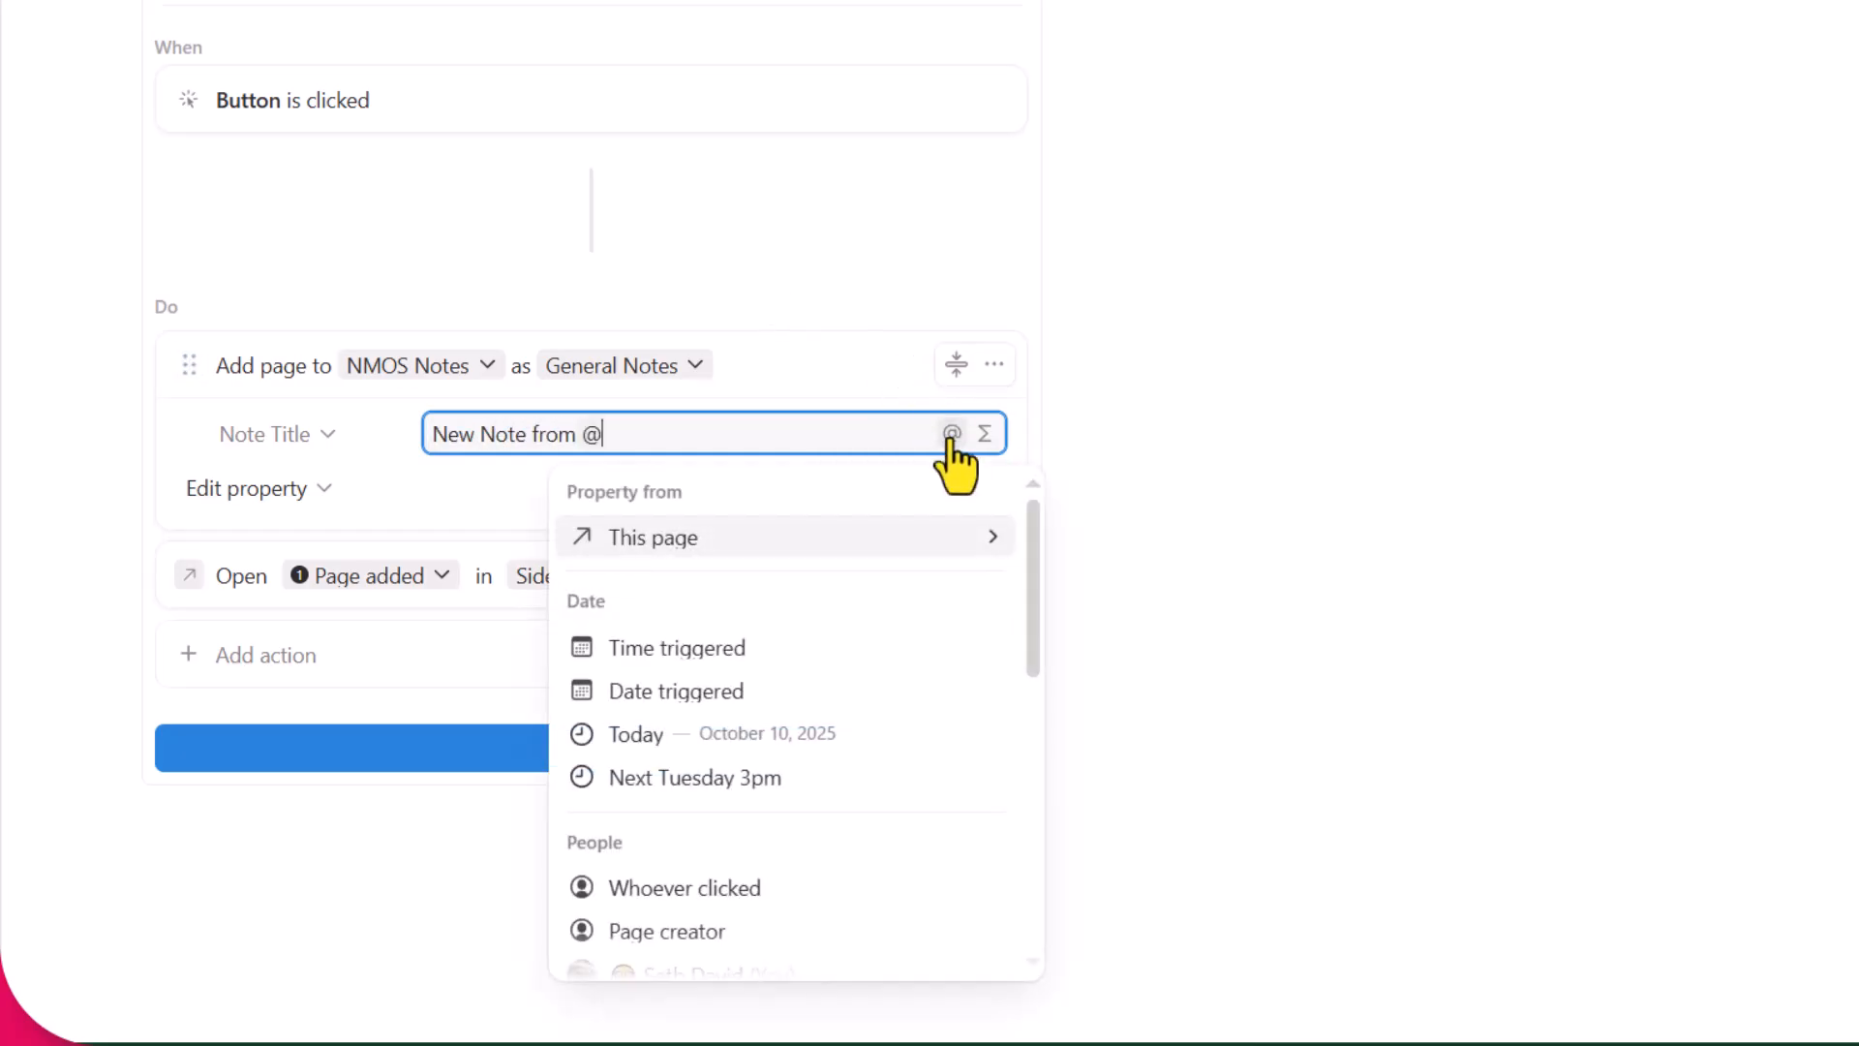
pyautogui.click(692, 538)
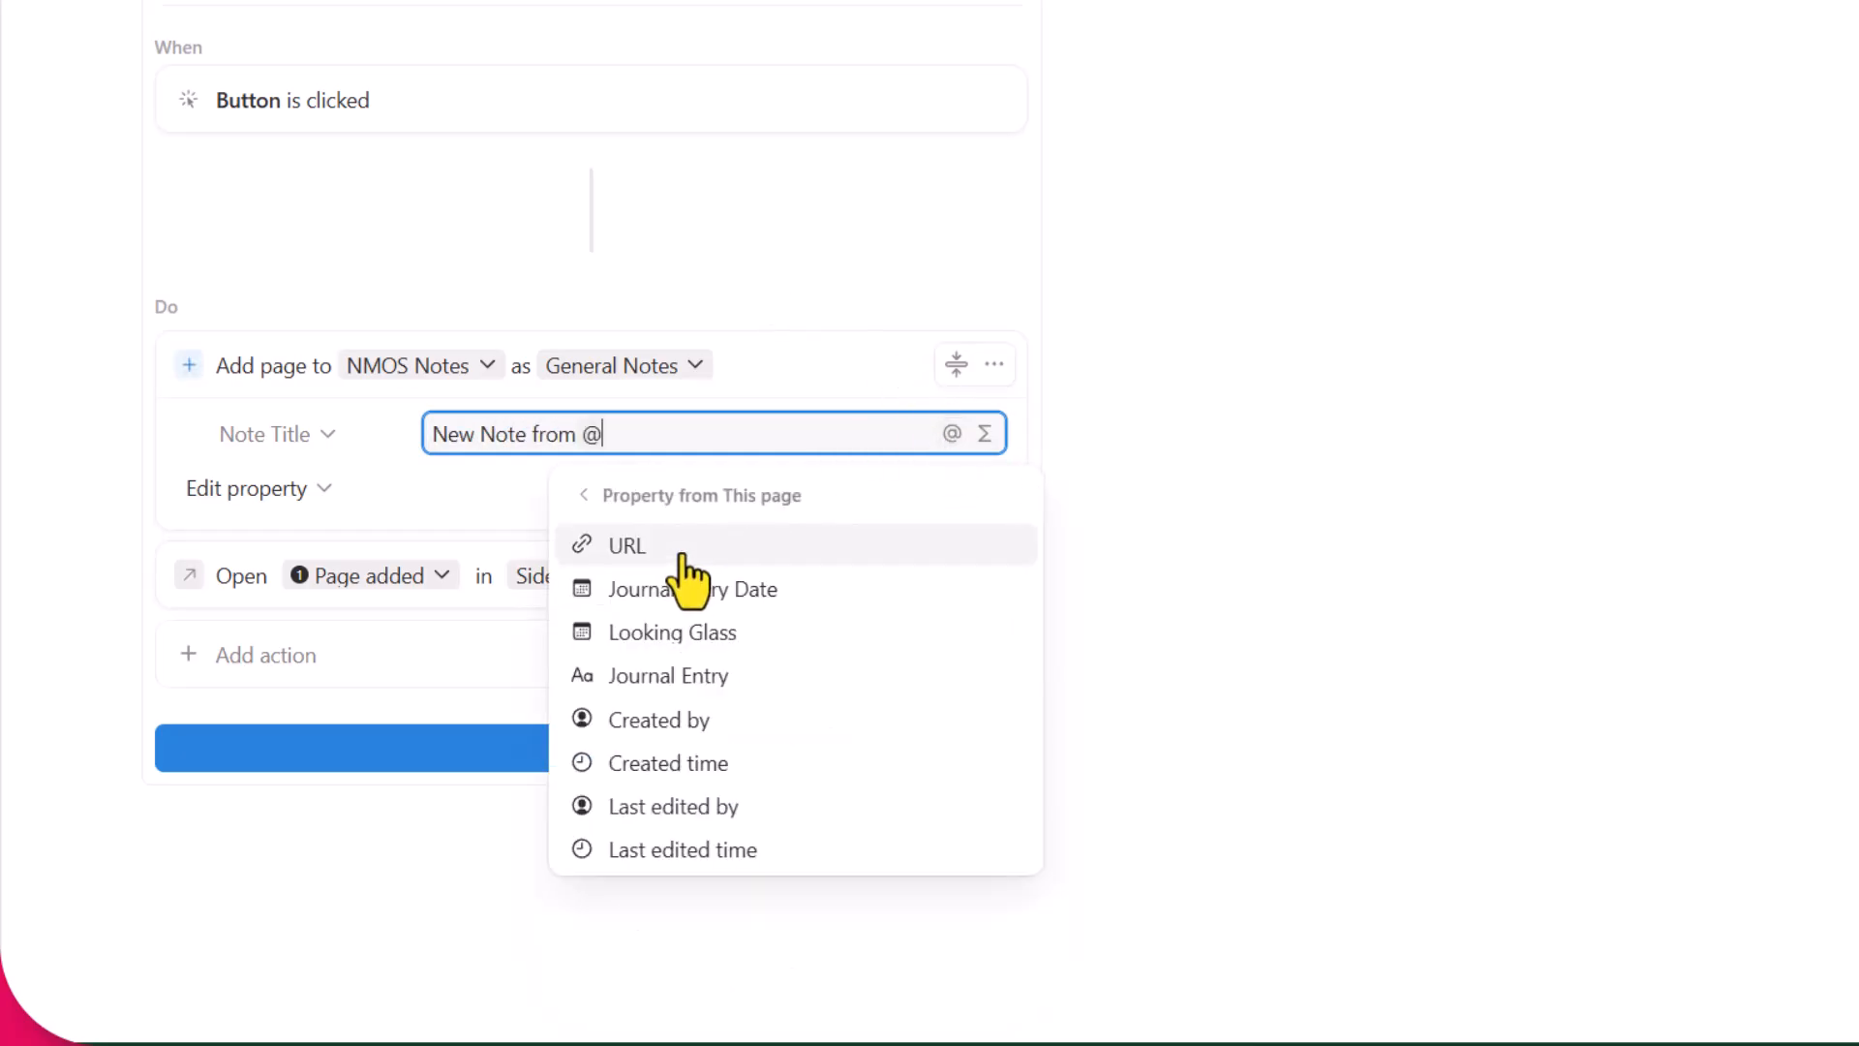
pyautogui.click(670, 675)
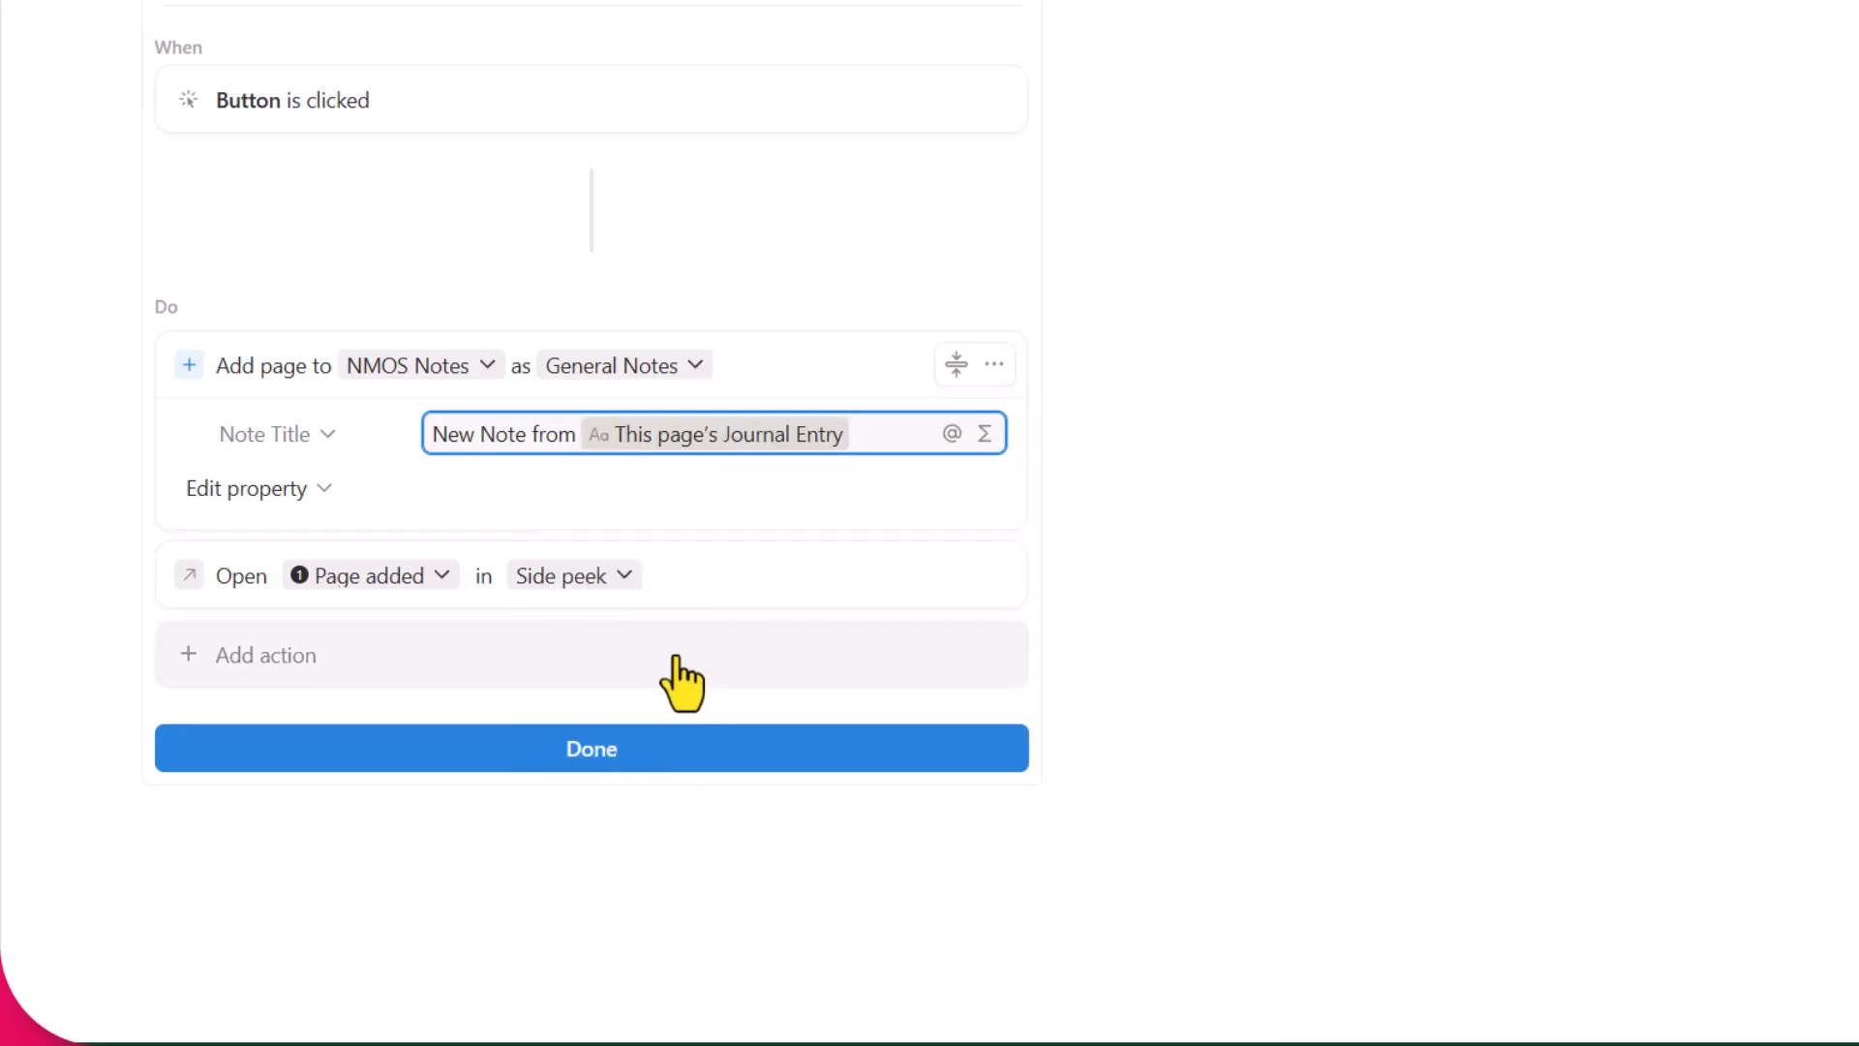
# Add the Date property to the note action and set it to Time triggered
pyautogui.click(275, 494)
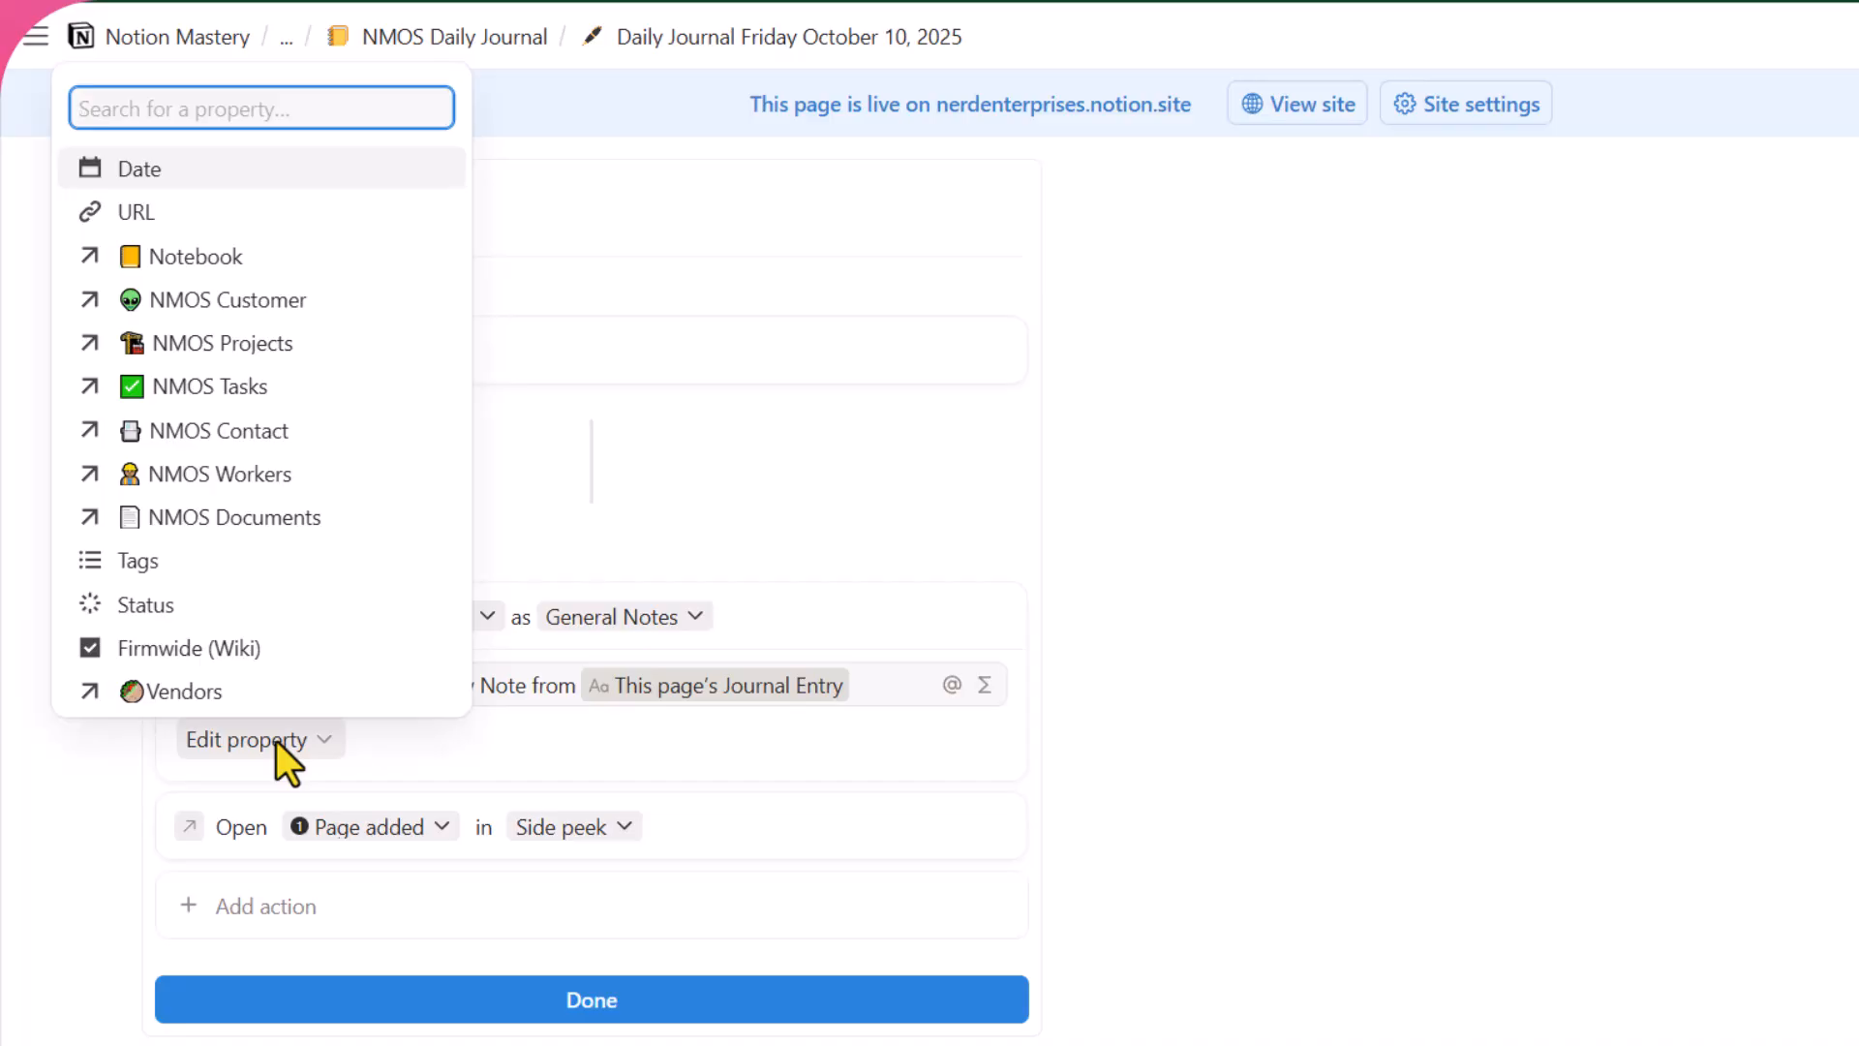
pyautogui.click(118, 171)
pyautogui.click(496, 744)
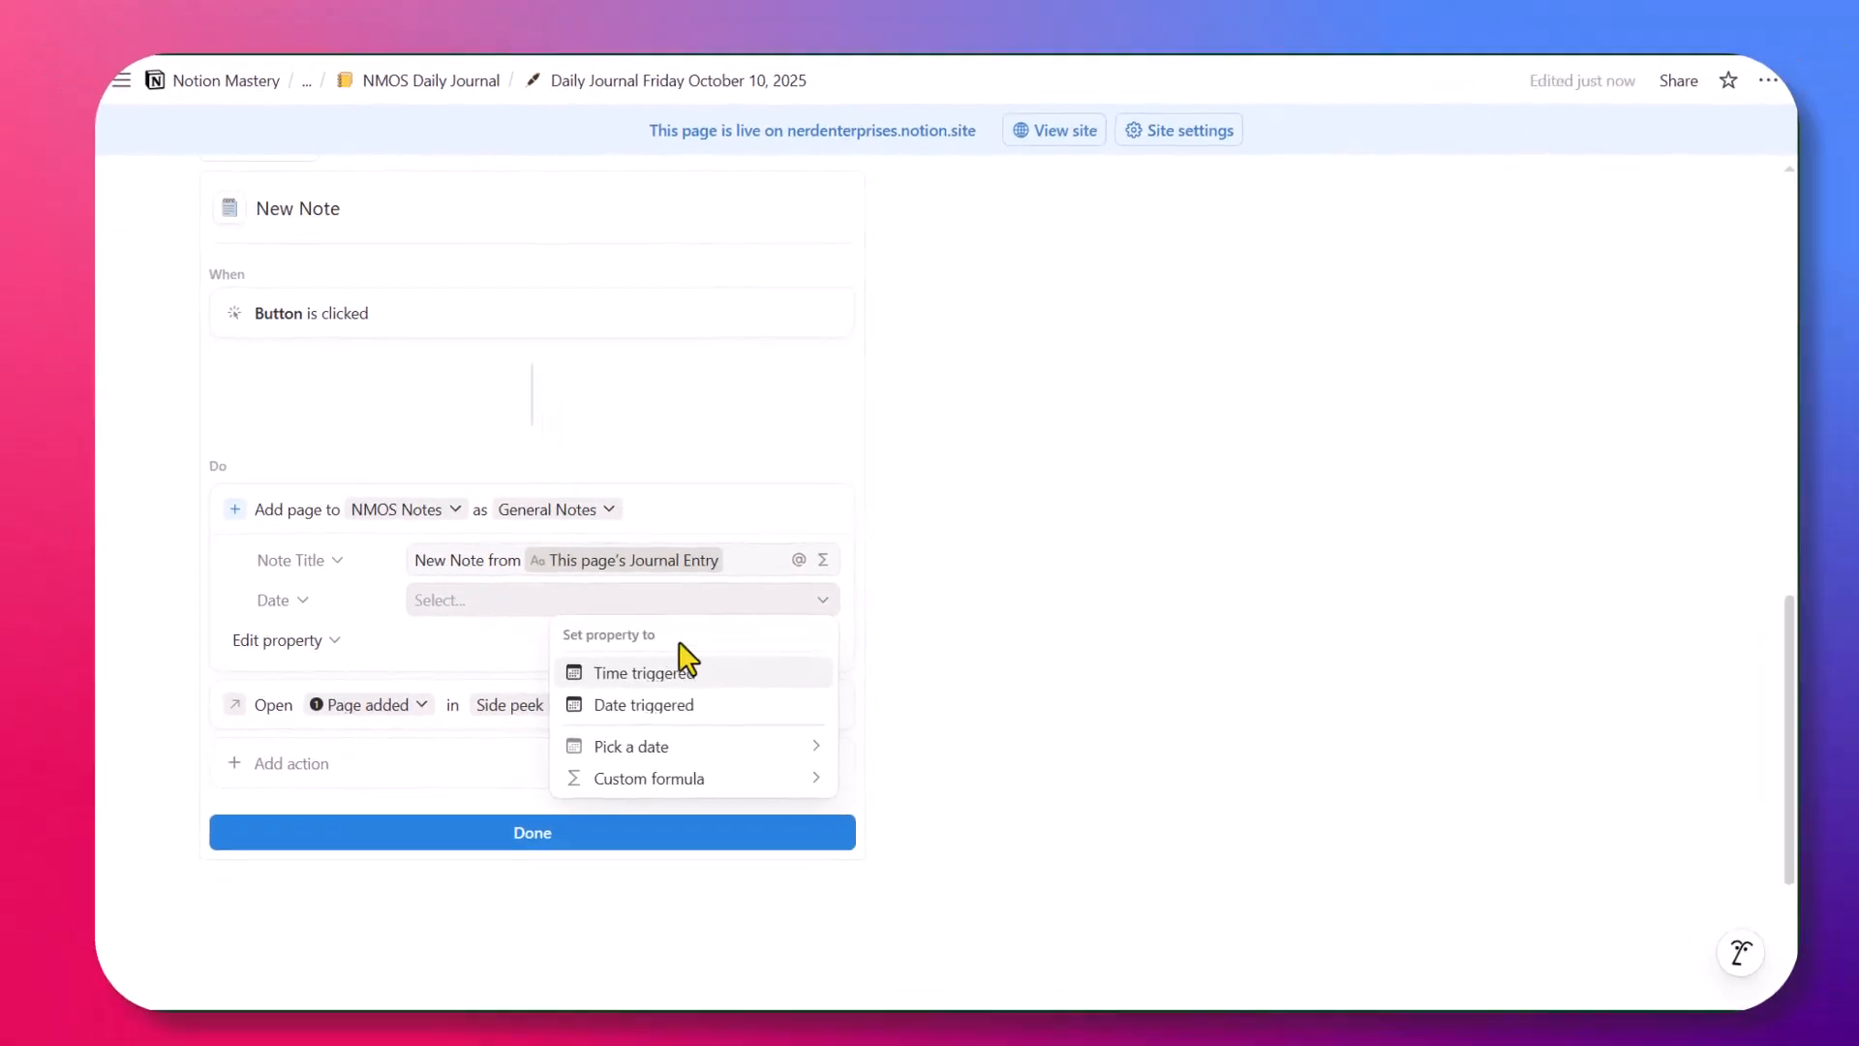
pyautogui.click(743, 828)
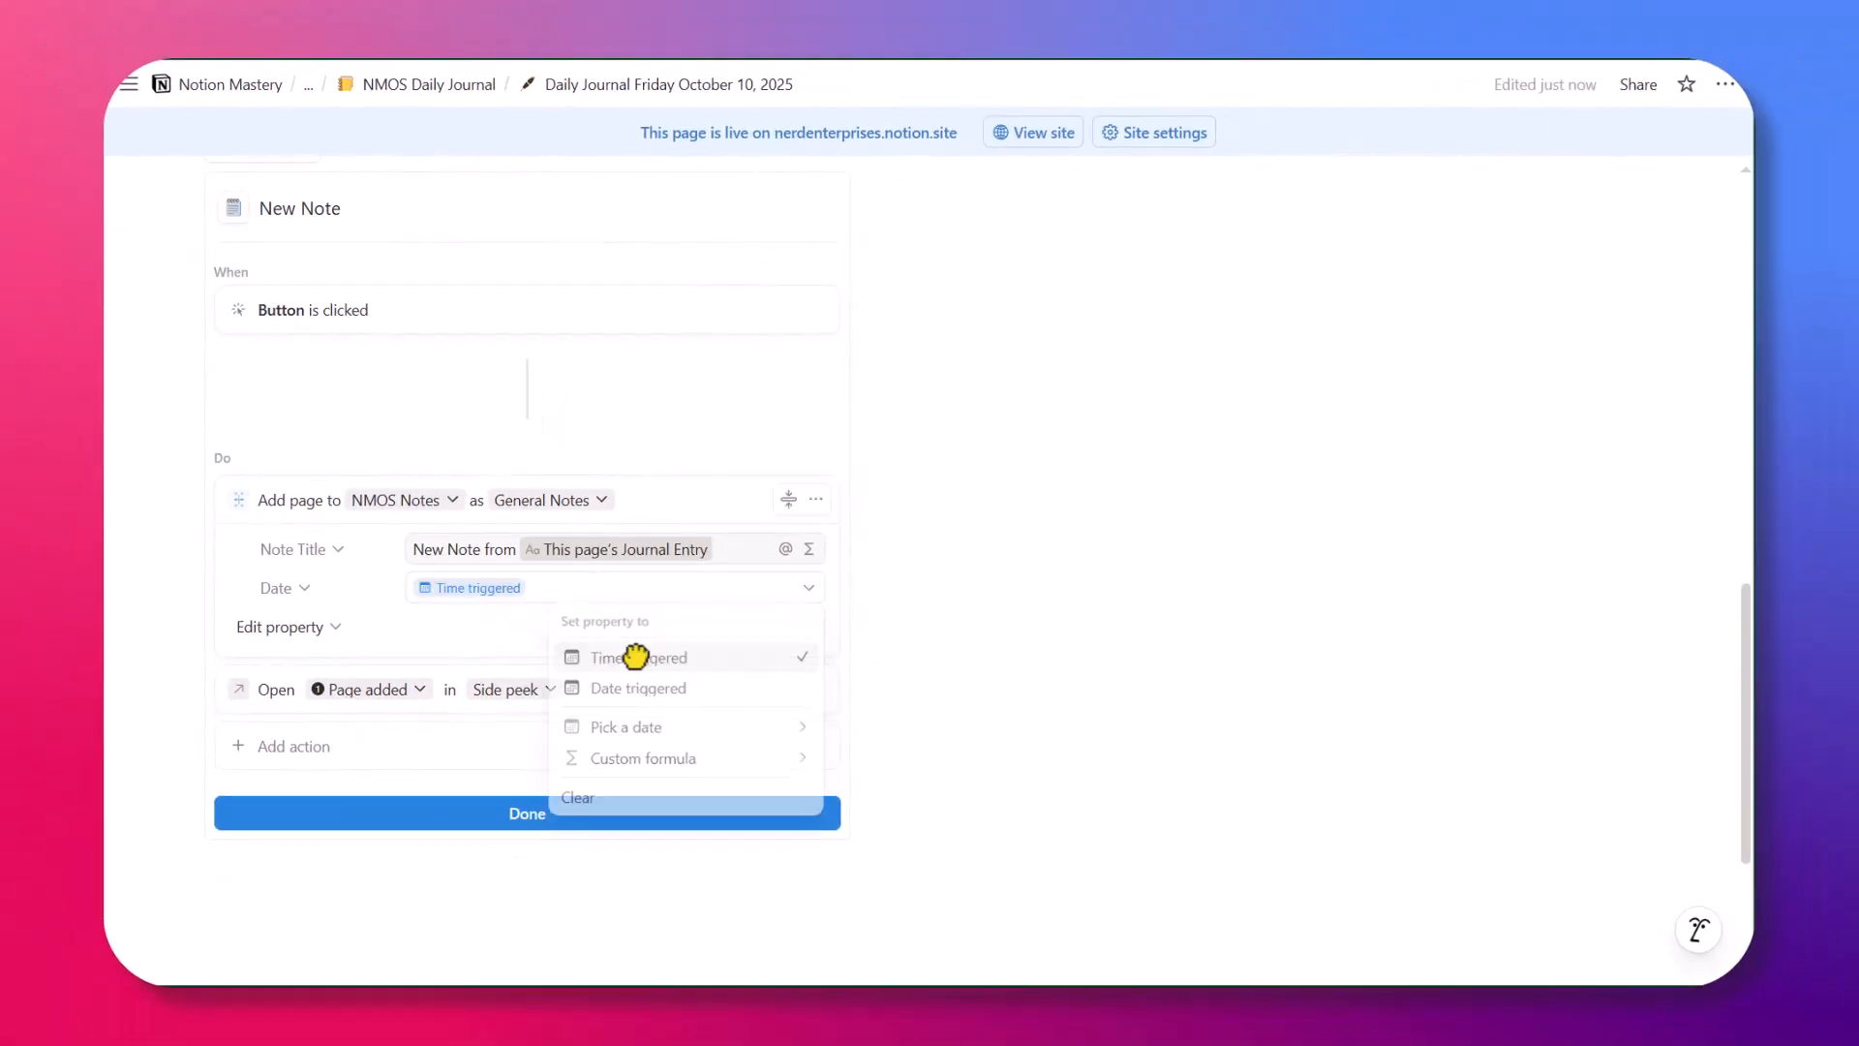
# Add the Status property set to In progress and finish configuring the New Note button
pyautogui.click(306, 631)
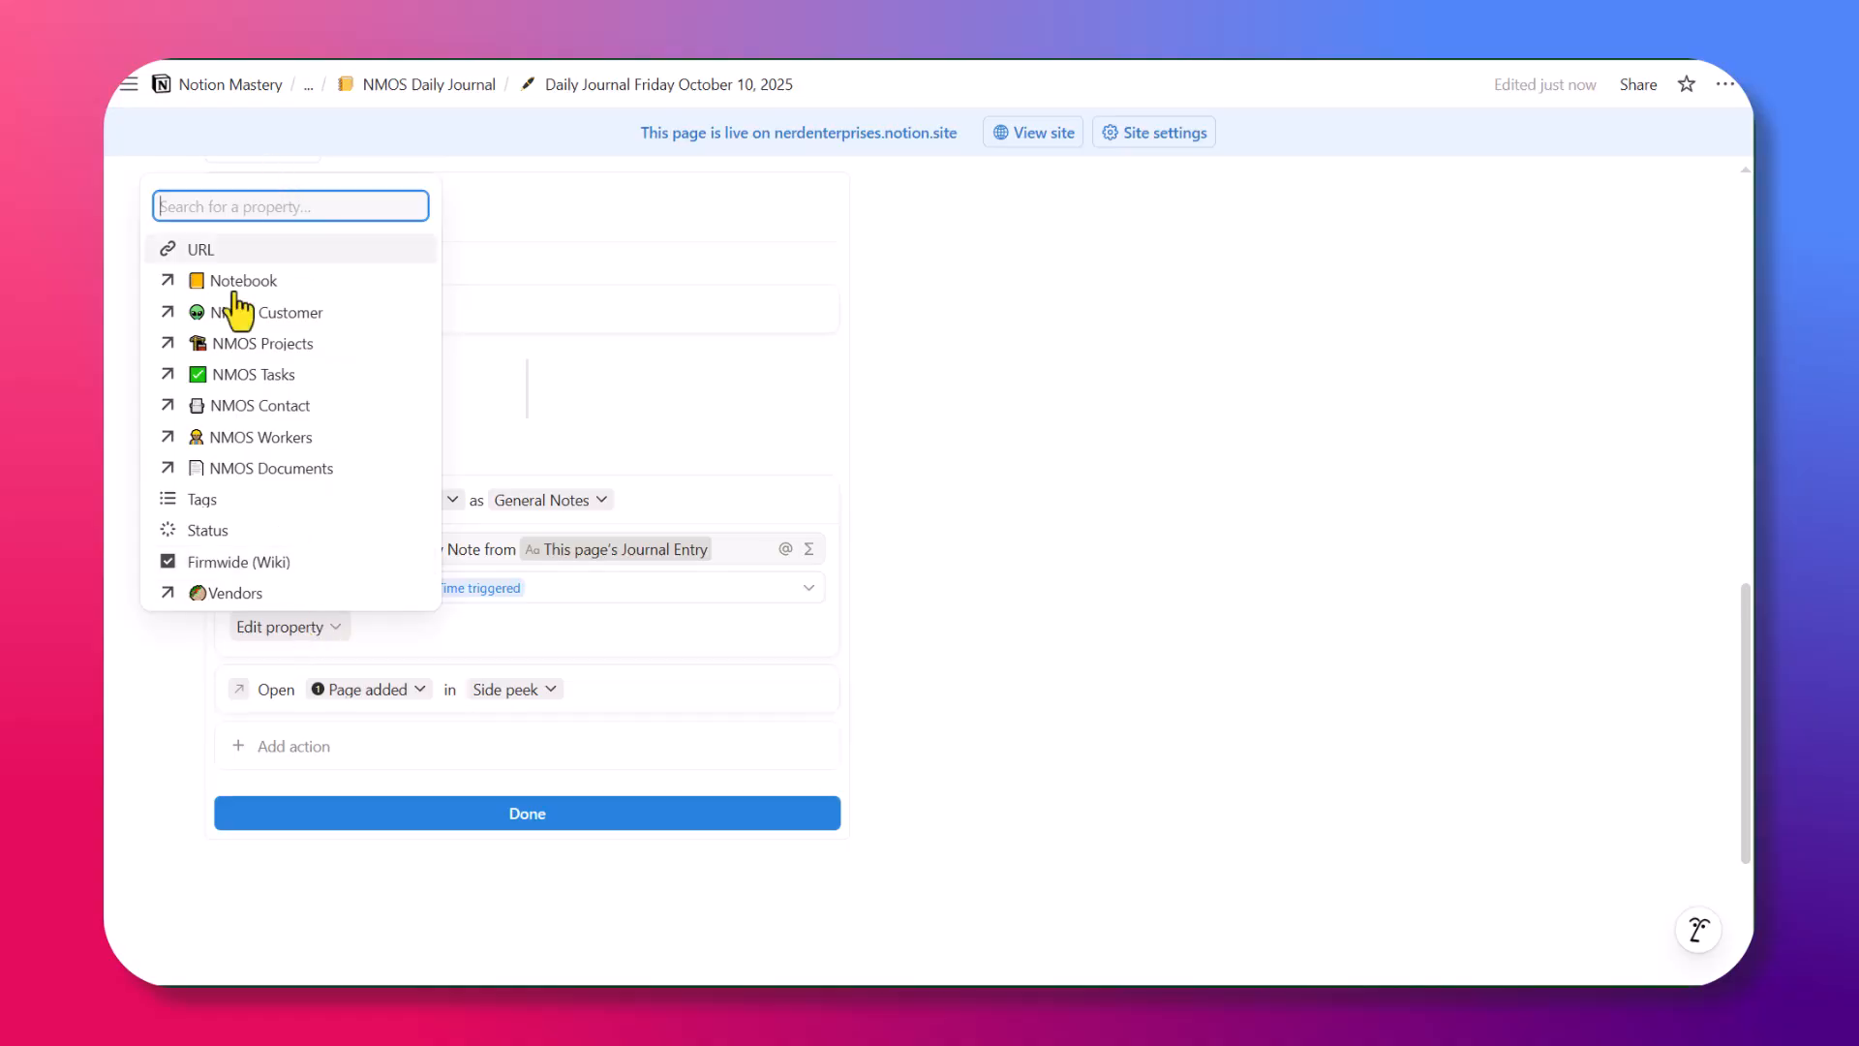
pyautogui.click(207, 530)
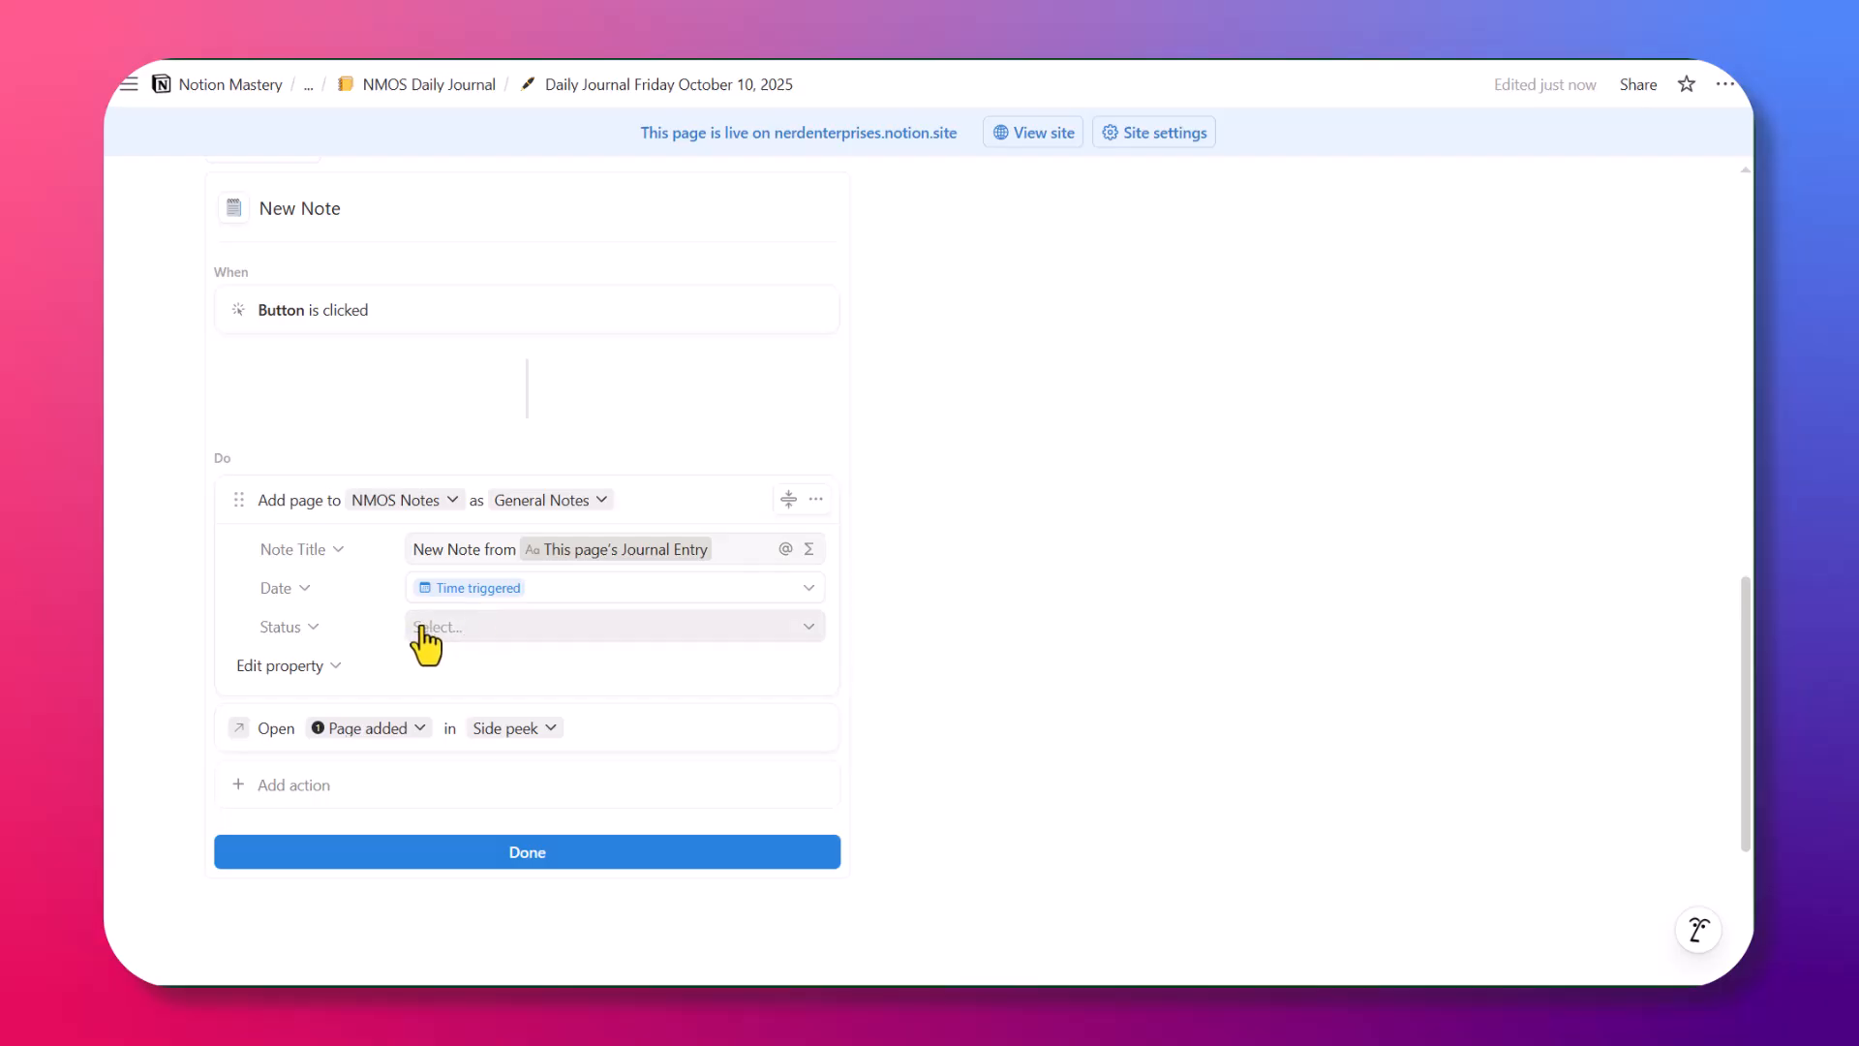
pyautogui.click(524, 635)
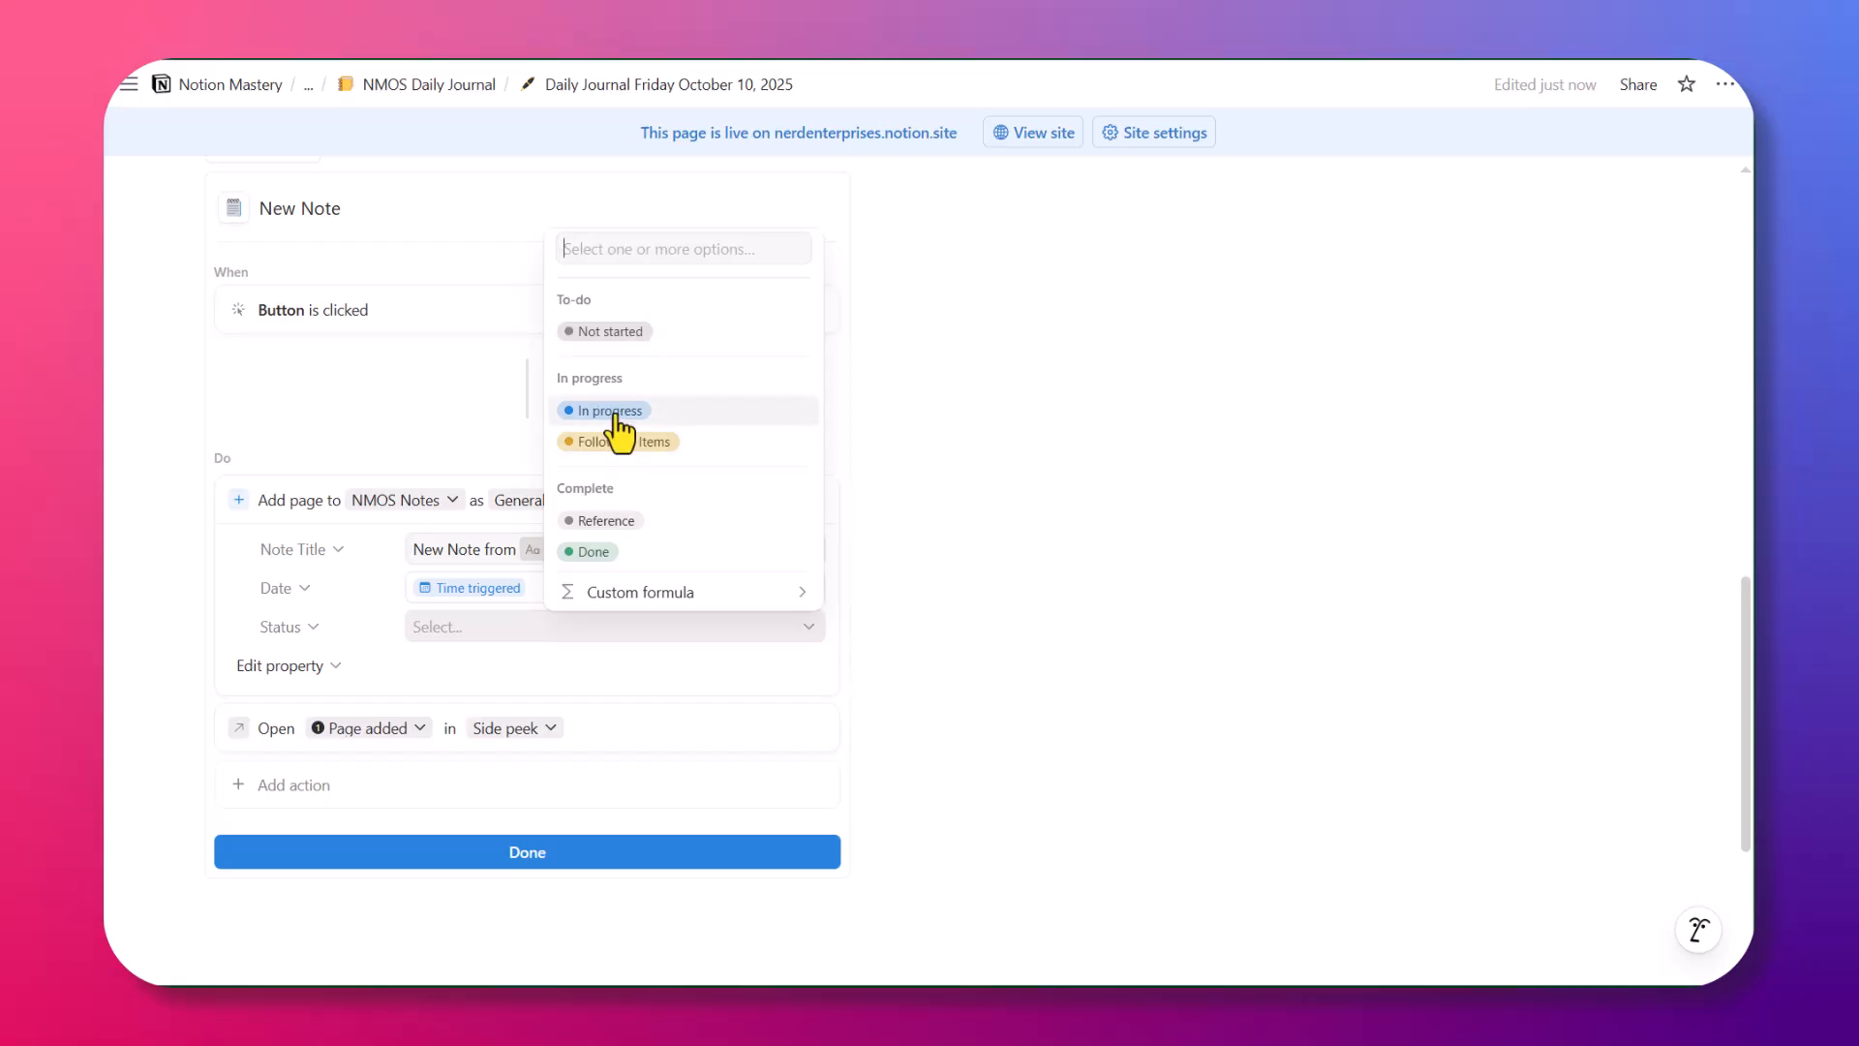
pyautogui.click(613, 412)
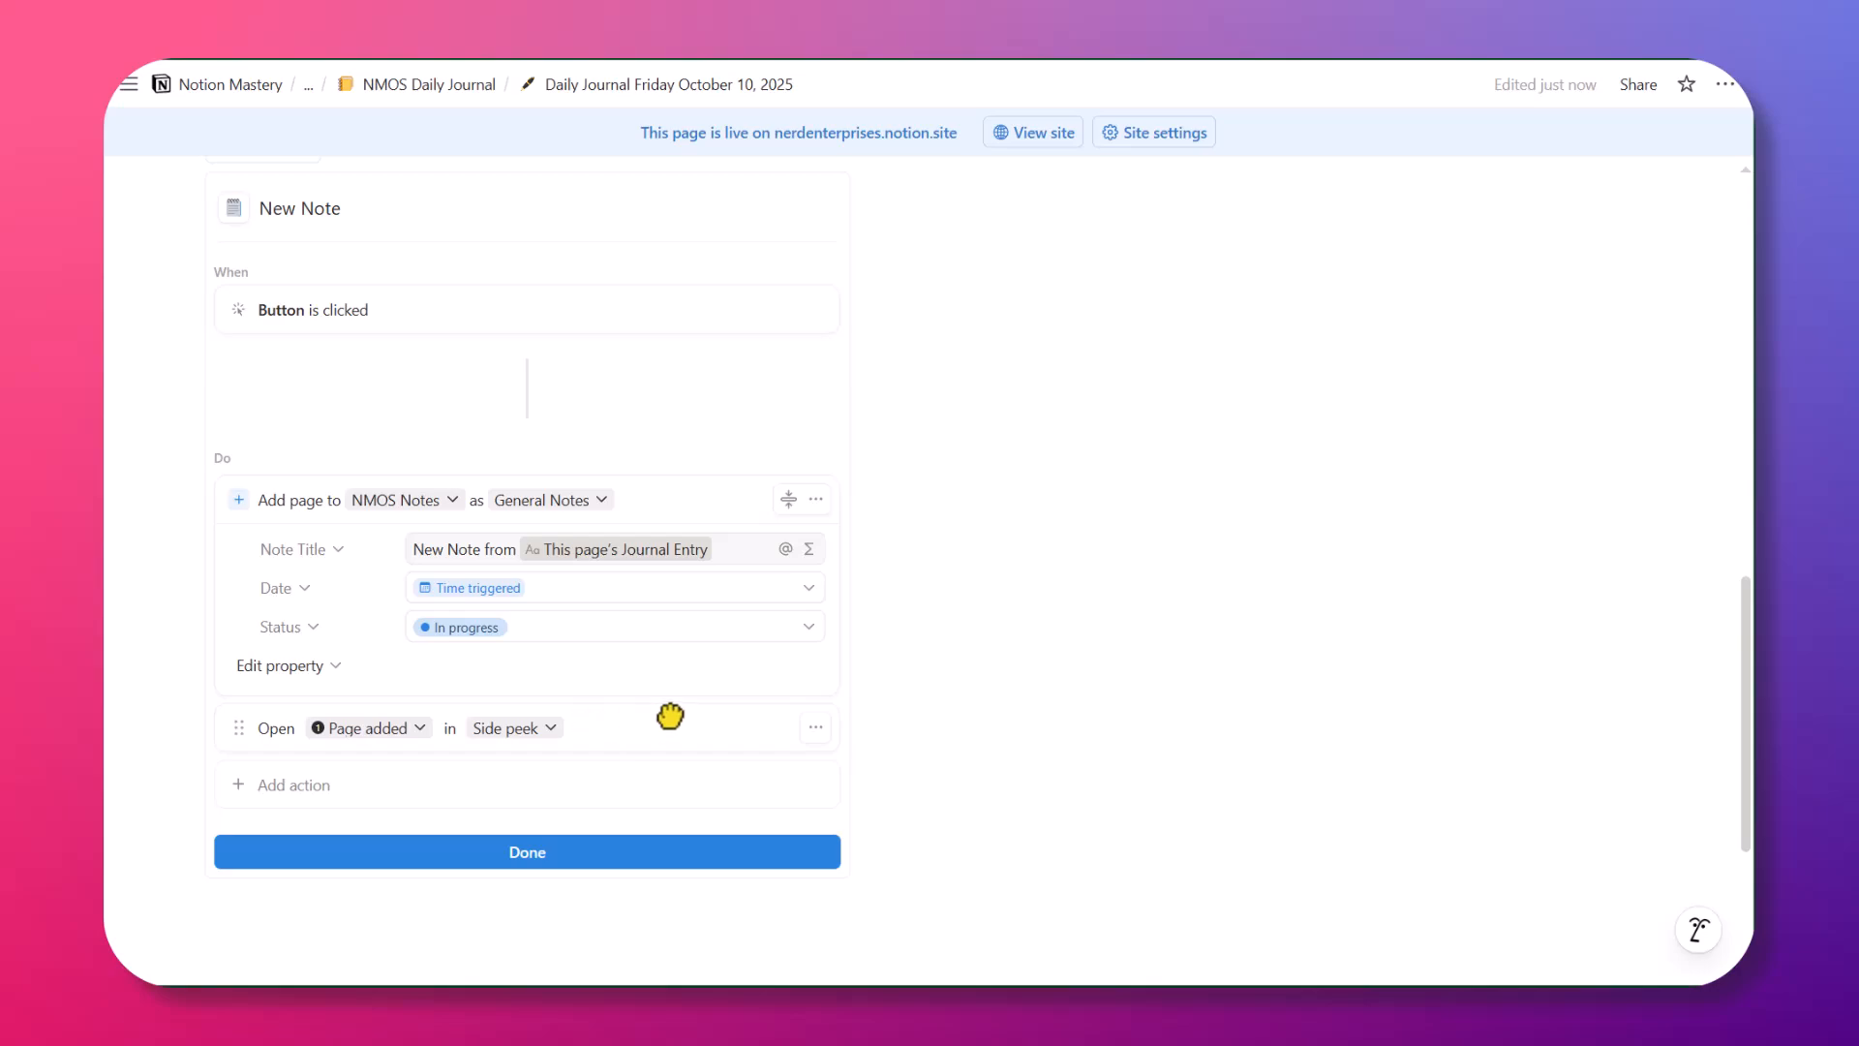
pyautogui.click(545, 857)
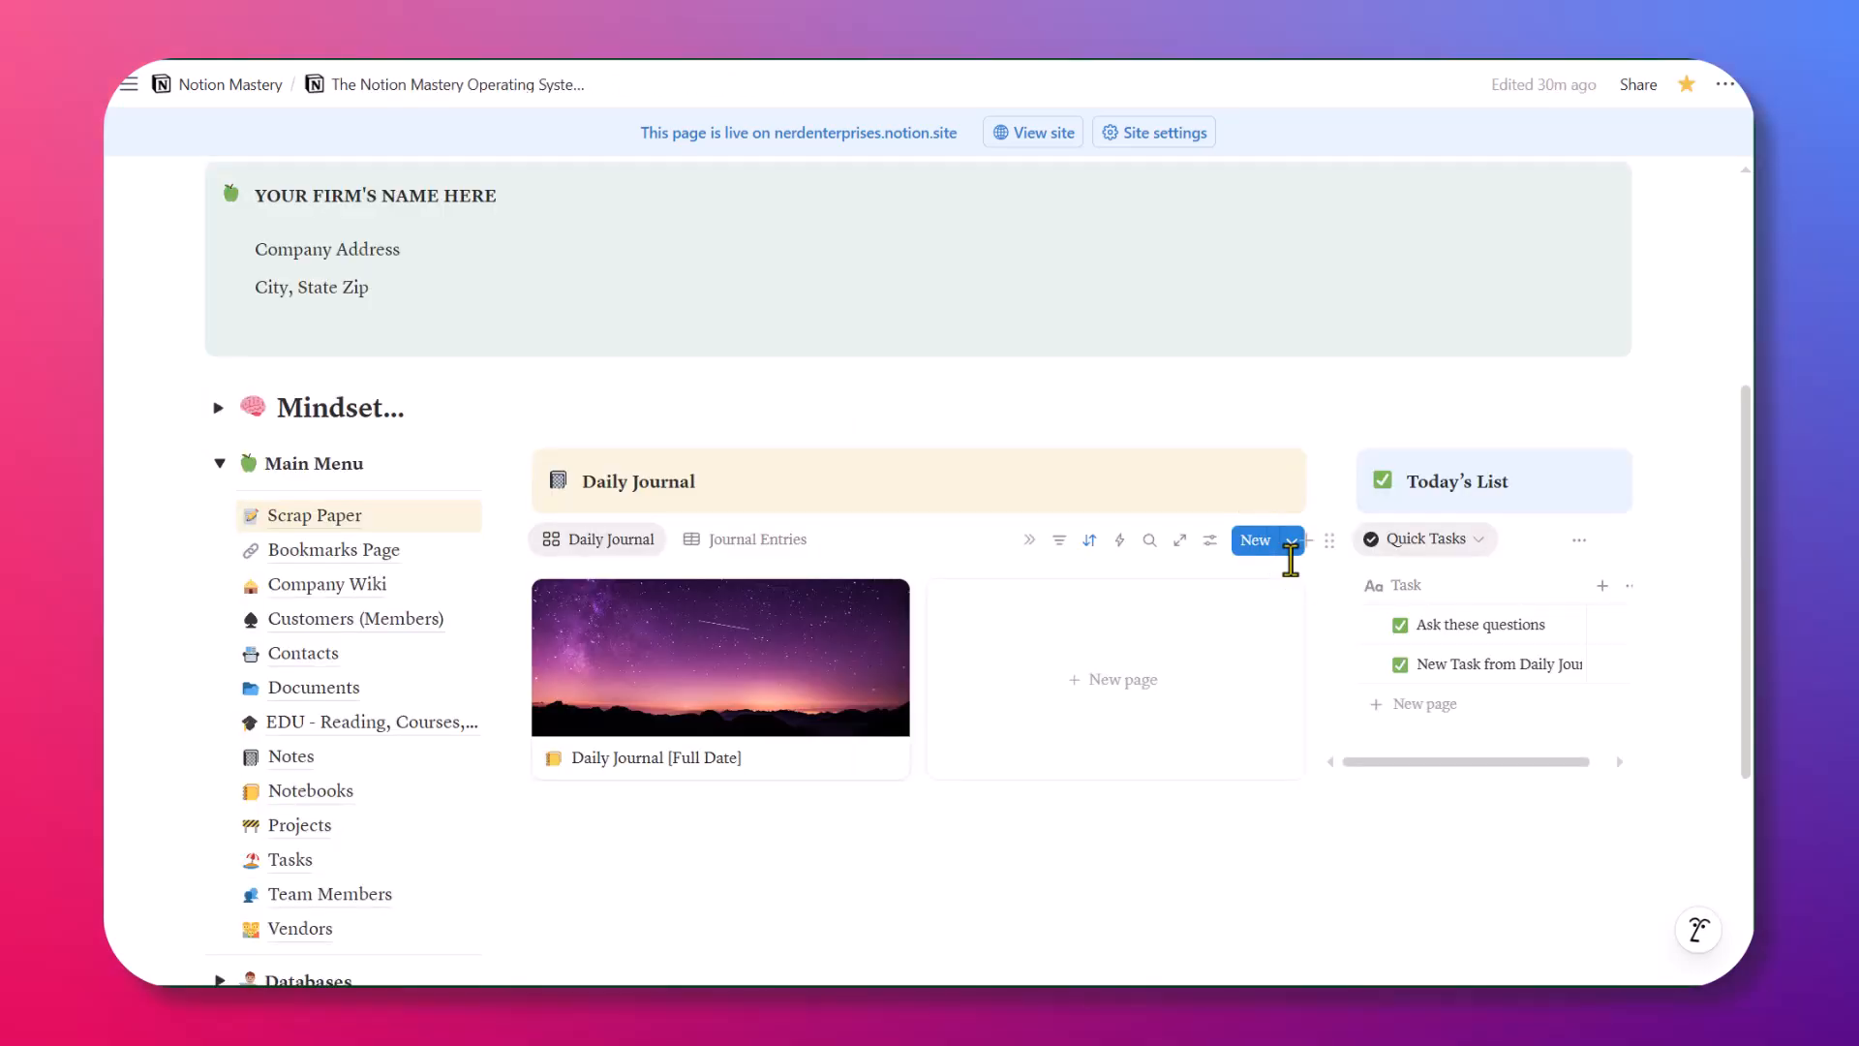
# Create a journal entry from the "Daily Journal (simple)" template in the Daily Journal gallery and open it as a full page
pyautogui.click(1292, 542)
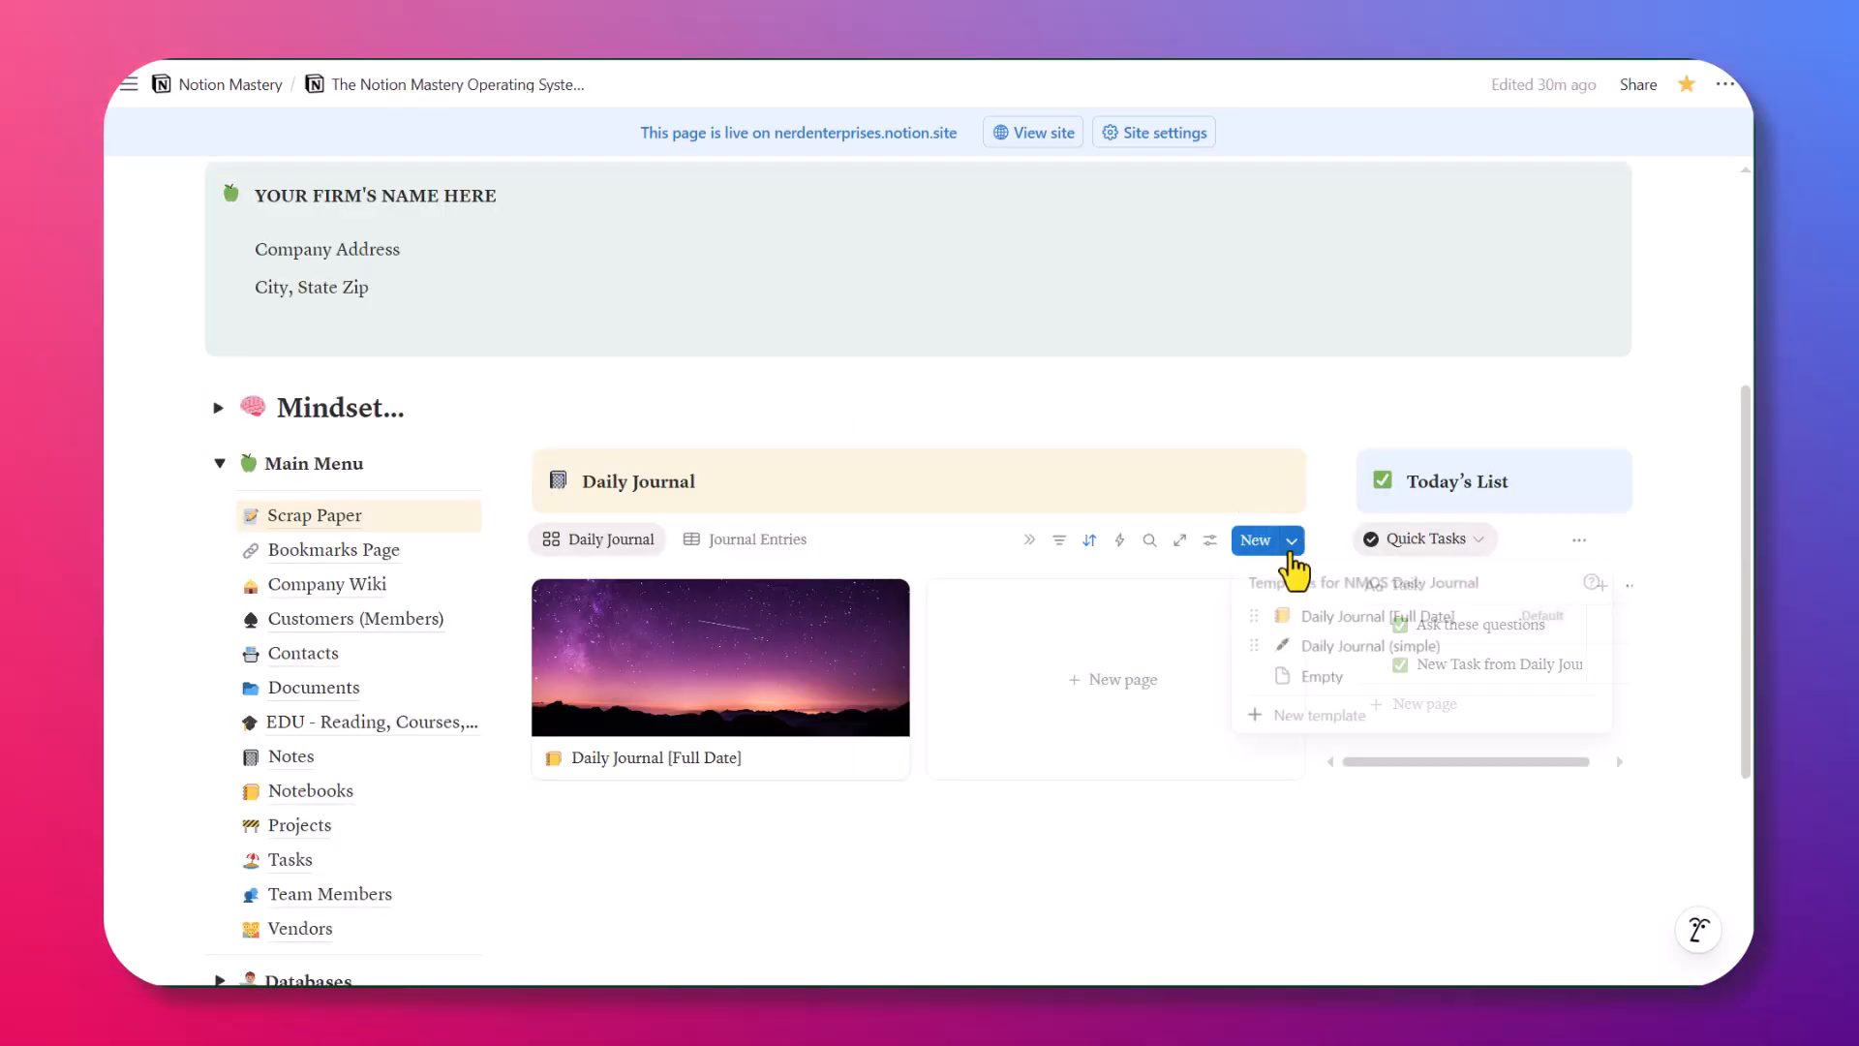
pyautogui.click(1366, 649)
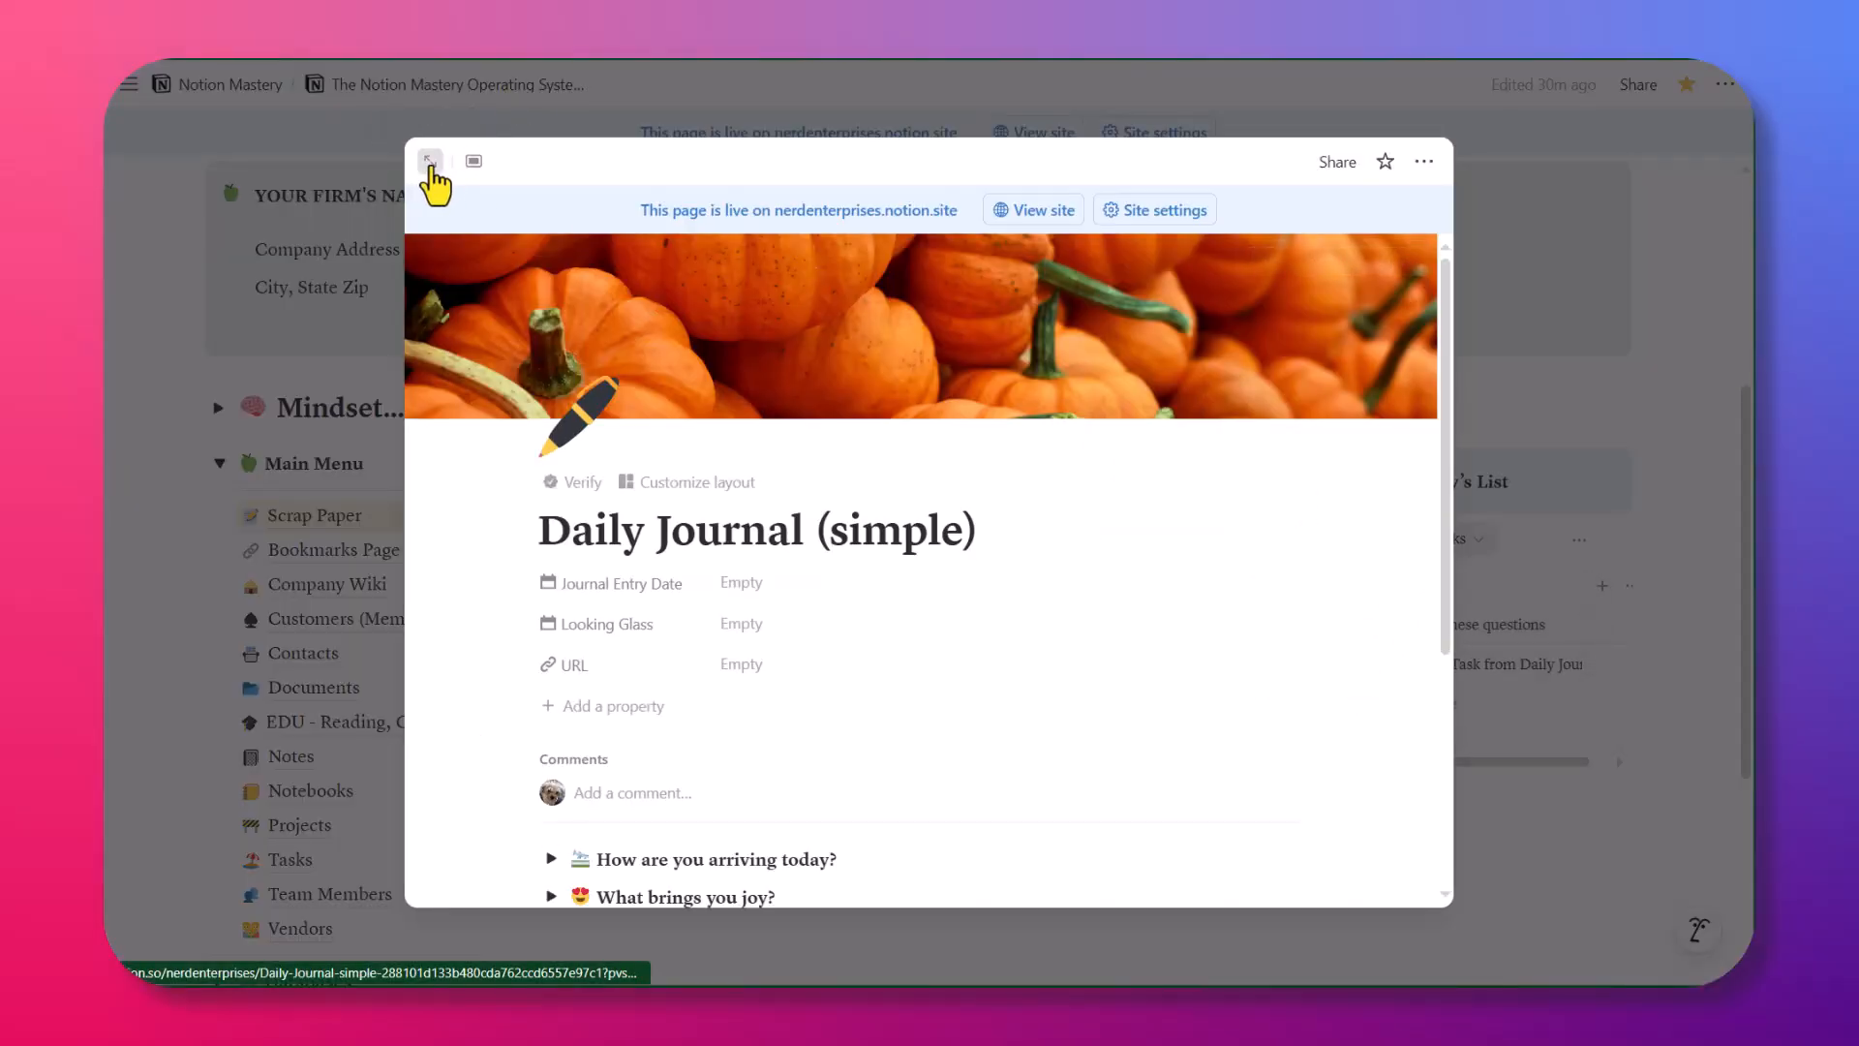
pyautogui.click(429, 161)
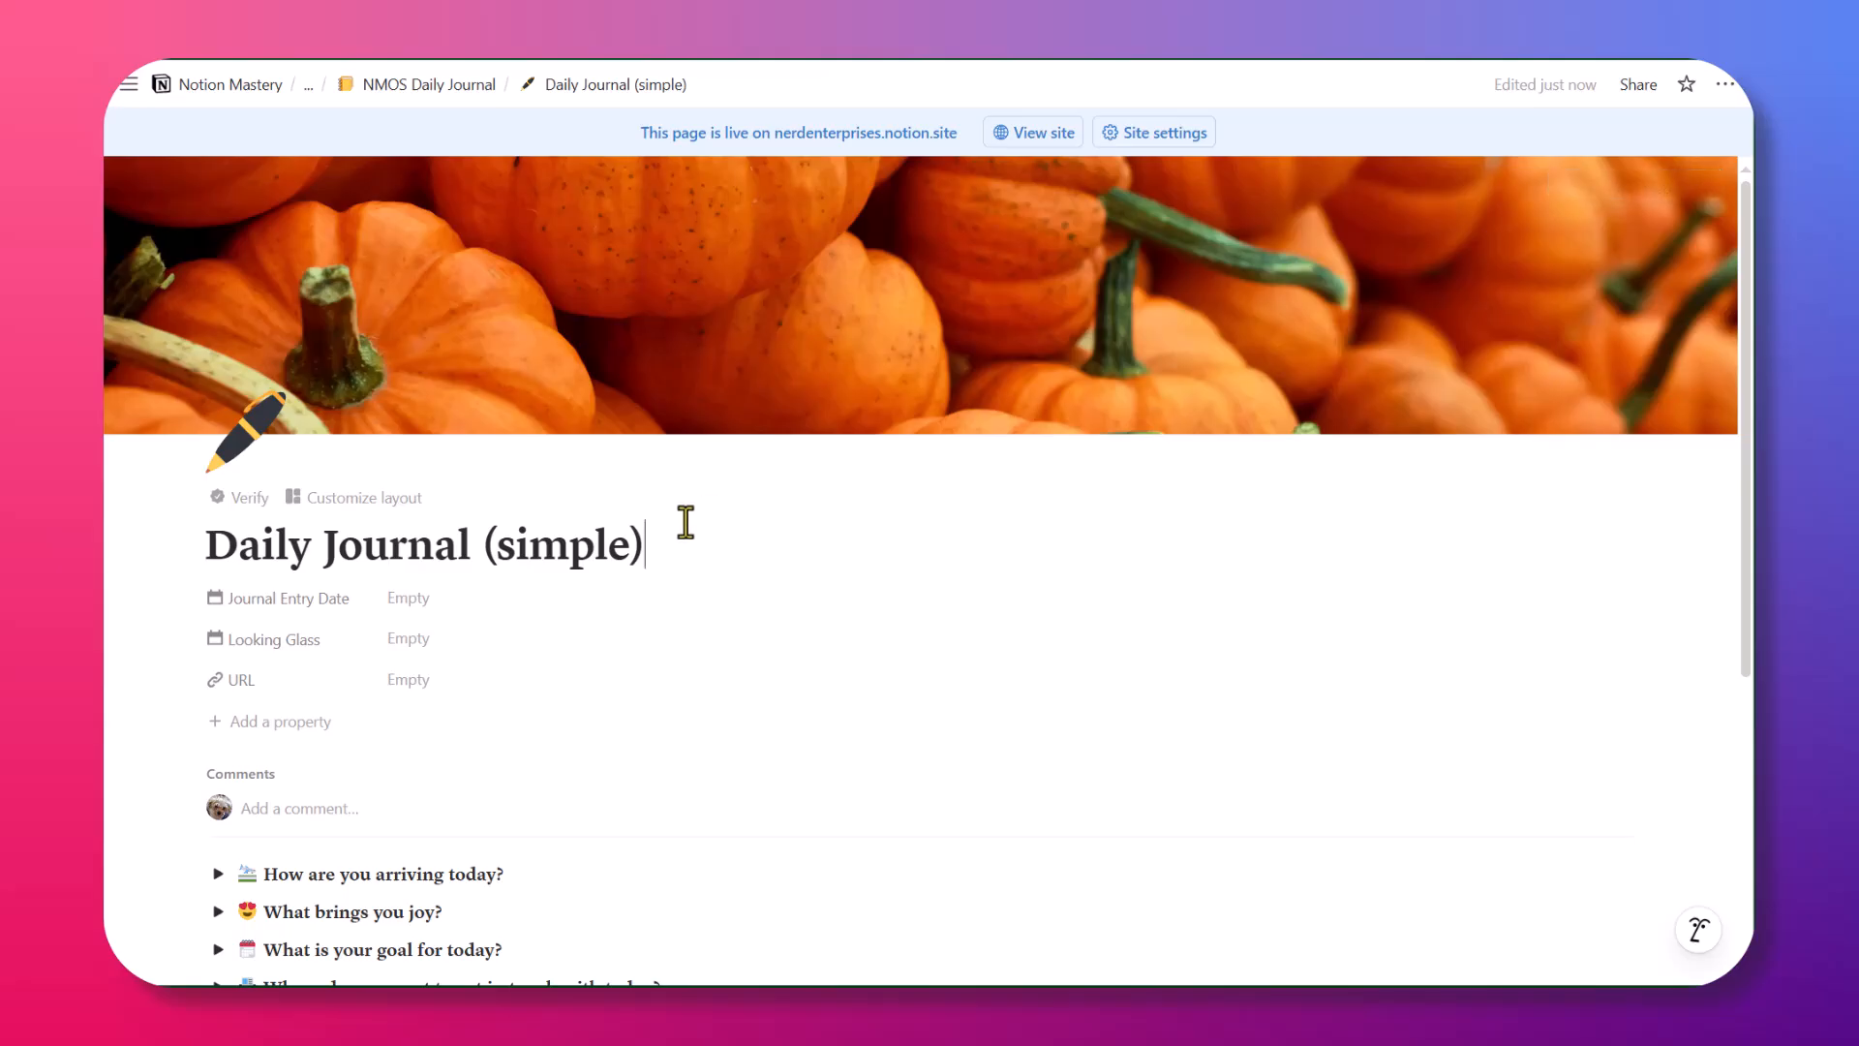
# Test the New Note button in the new journal entry and move the note it creates to the trash
pyautogui.scroll(-5, 767, 502)
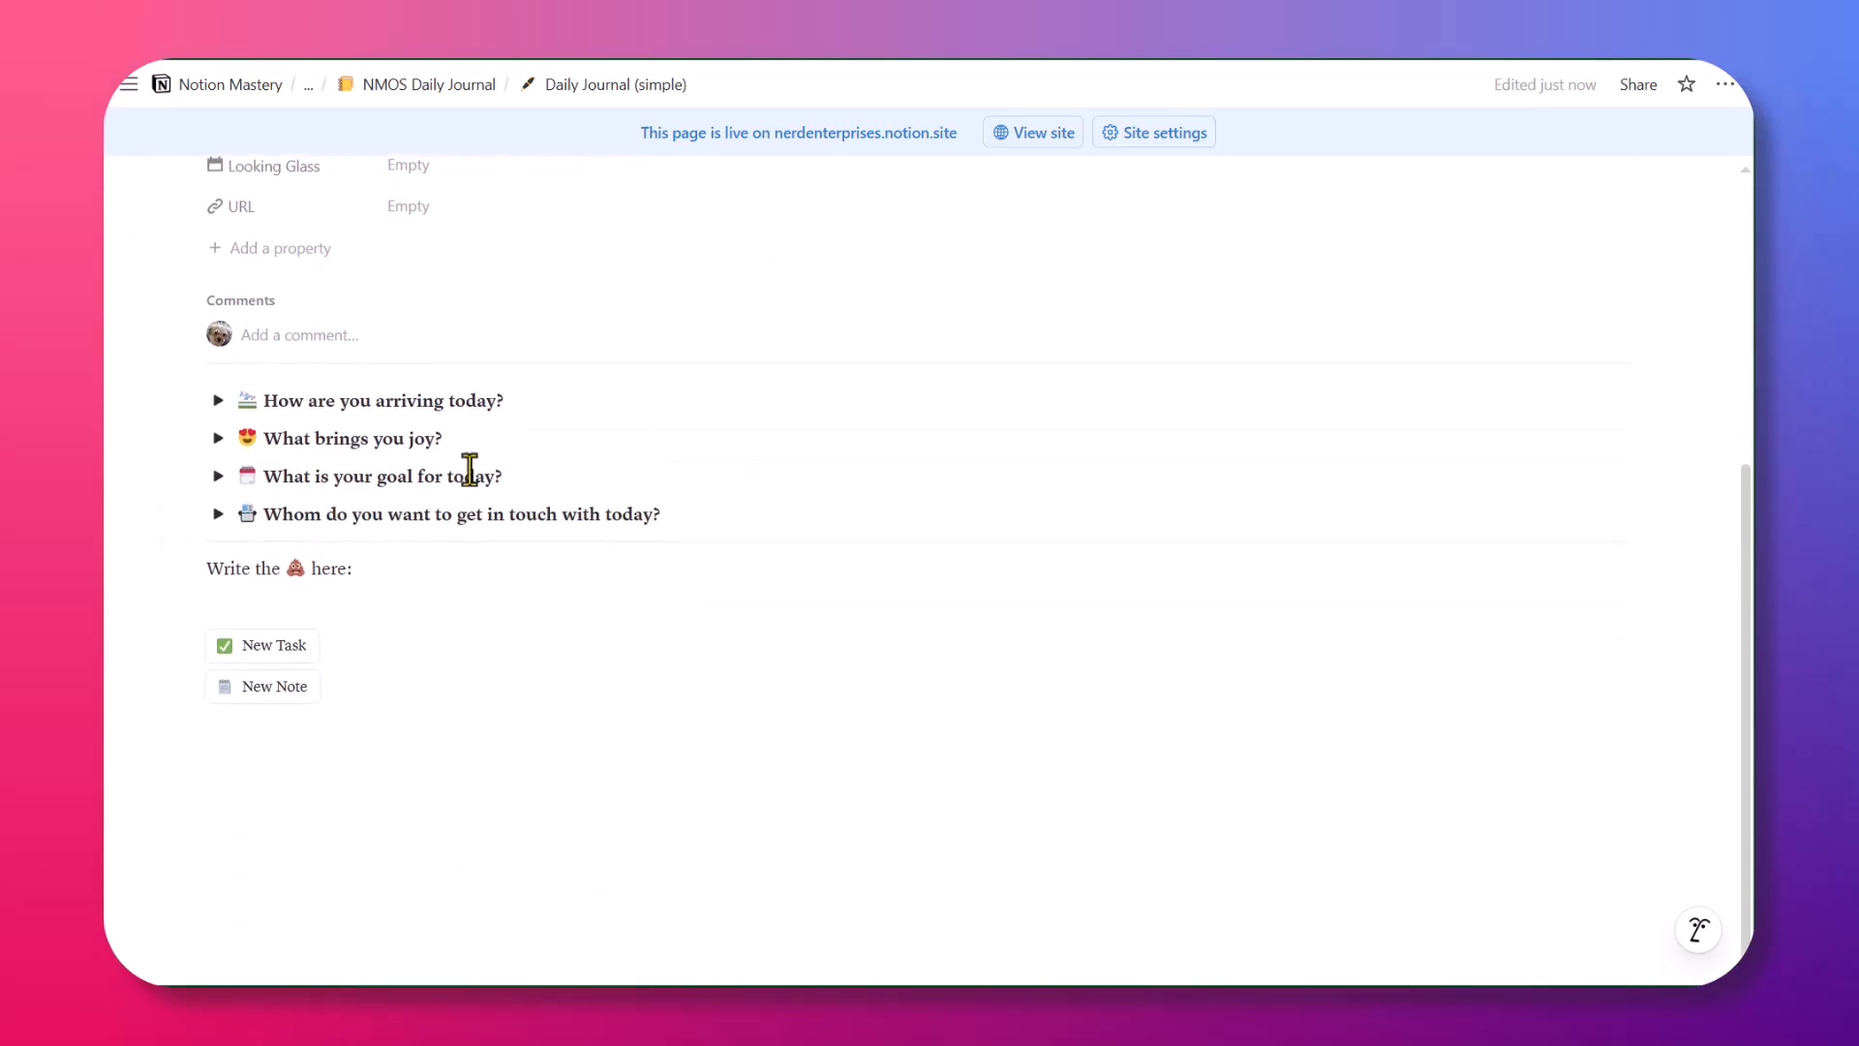
pyautogui.click(255, 688)
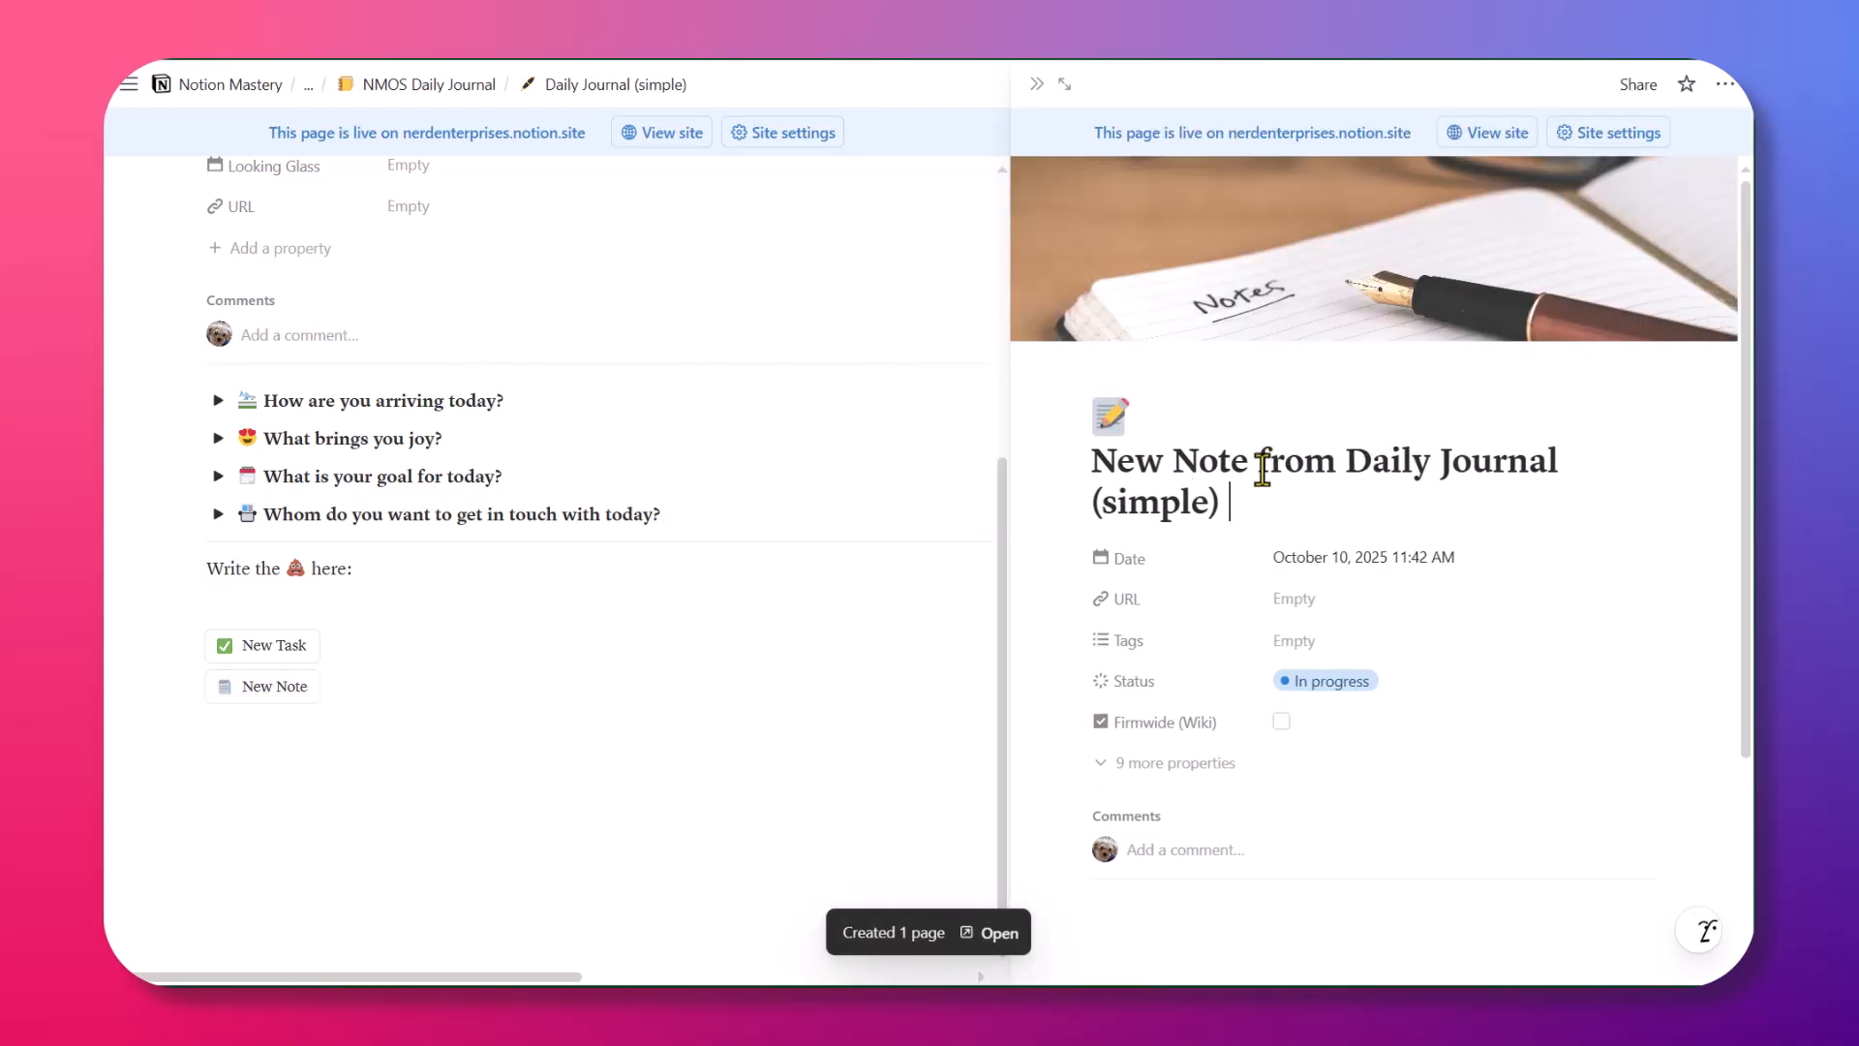
pyautogui.scroll(5, 453, 397)
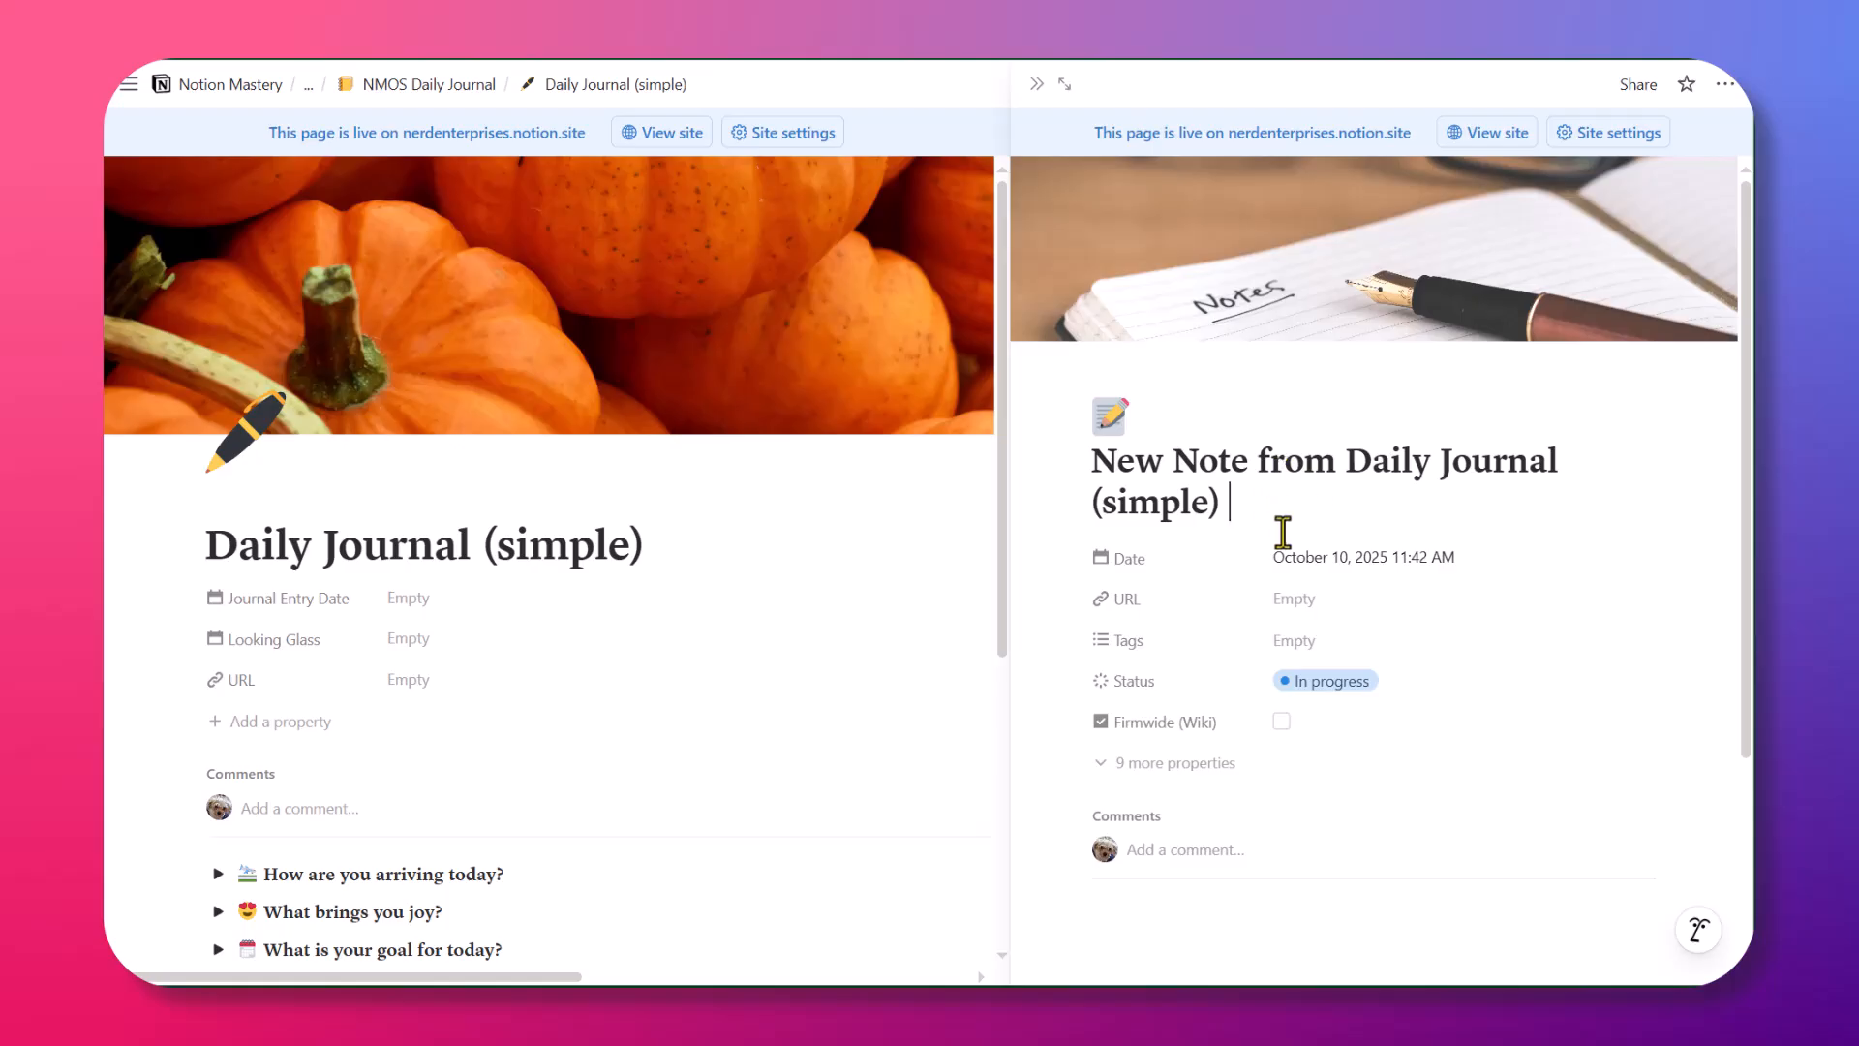
pyautogui.click(1725, 85)
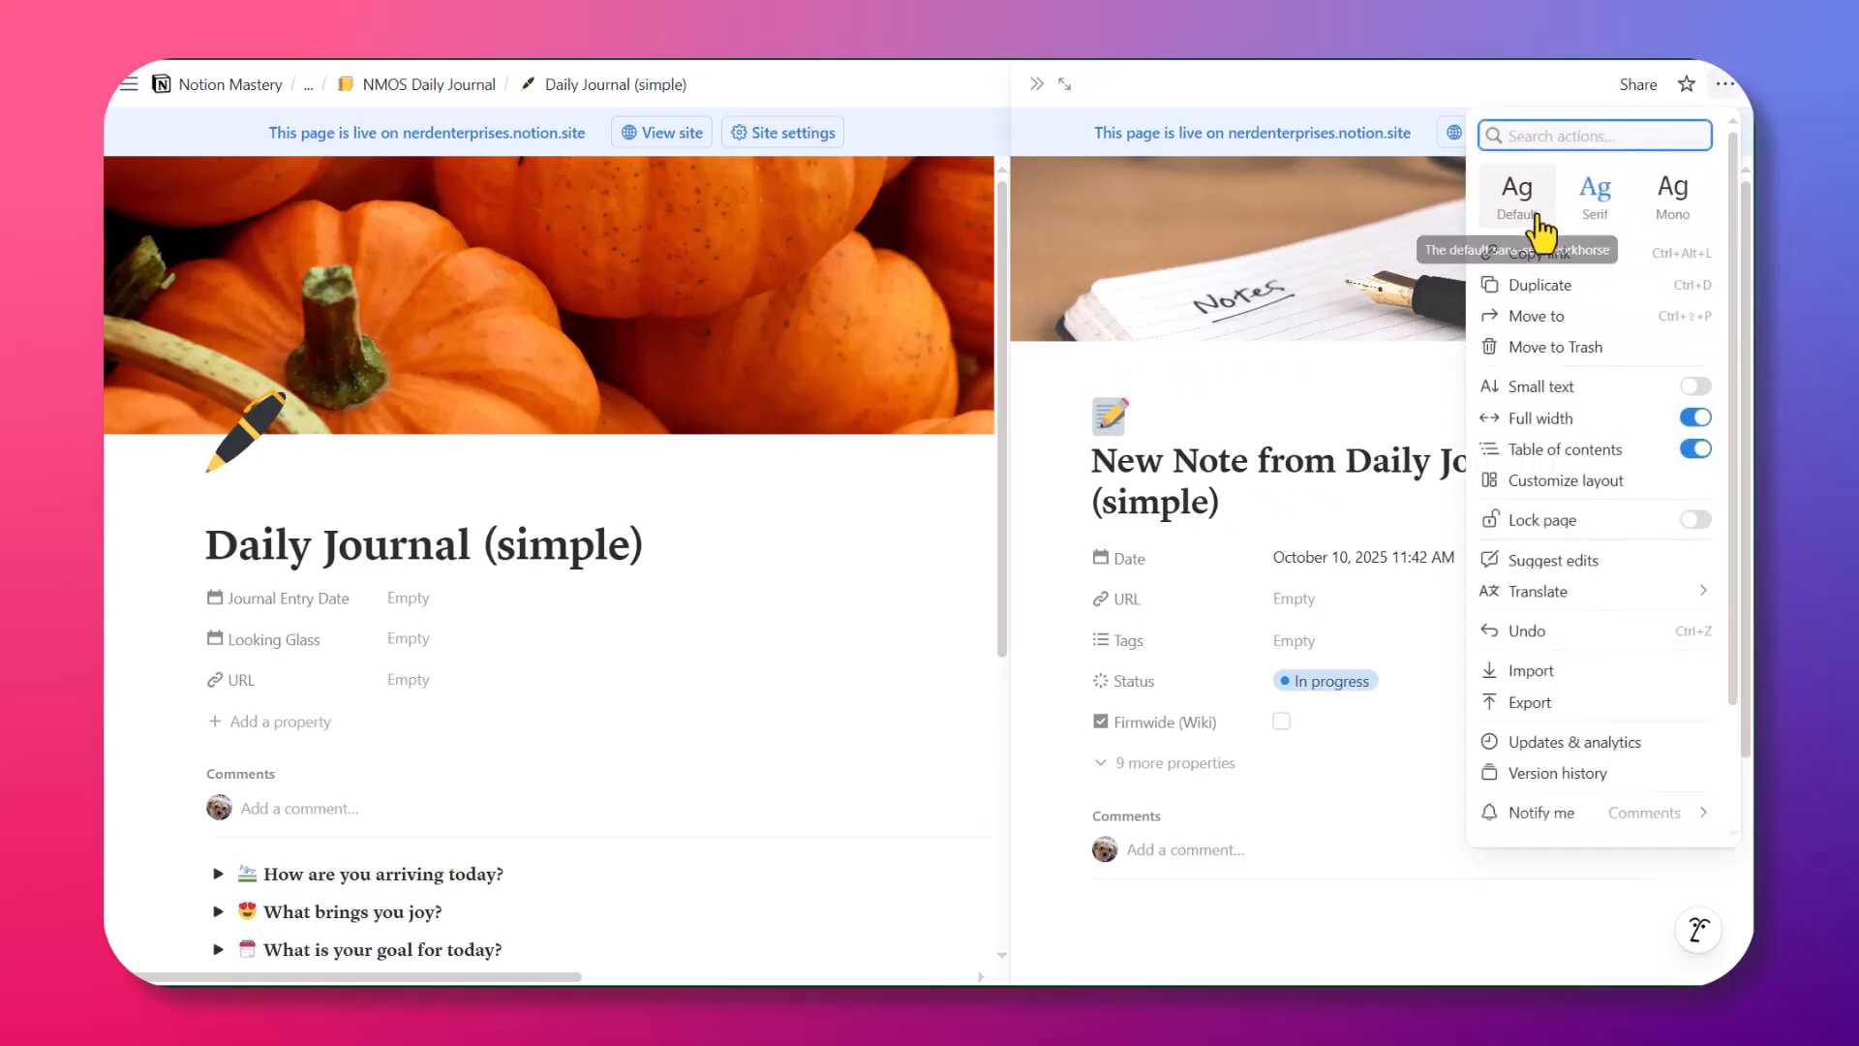
pyautogui.click(1543, 349)
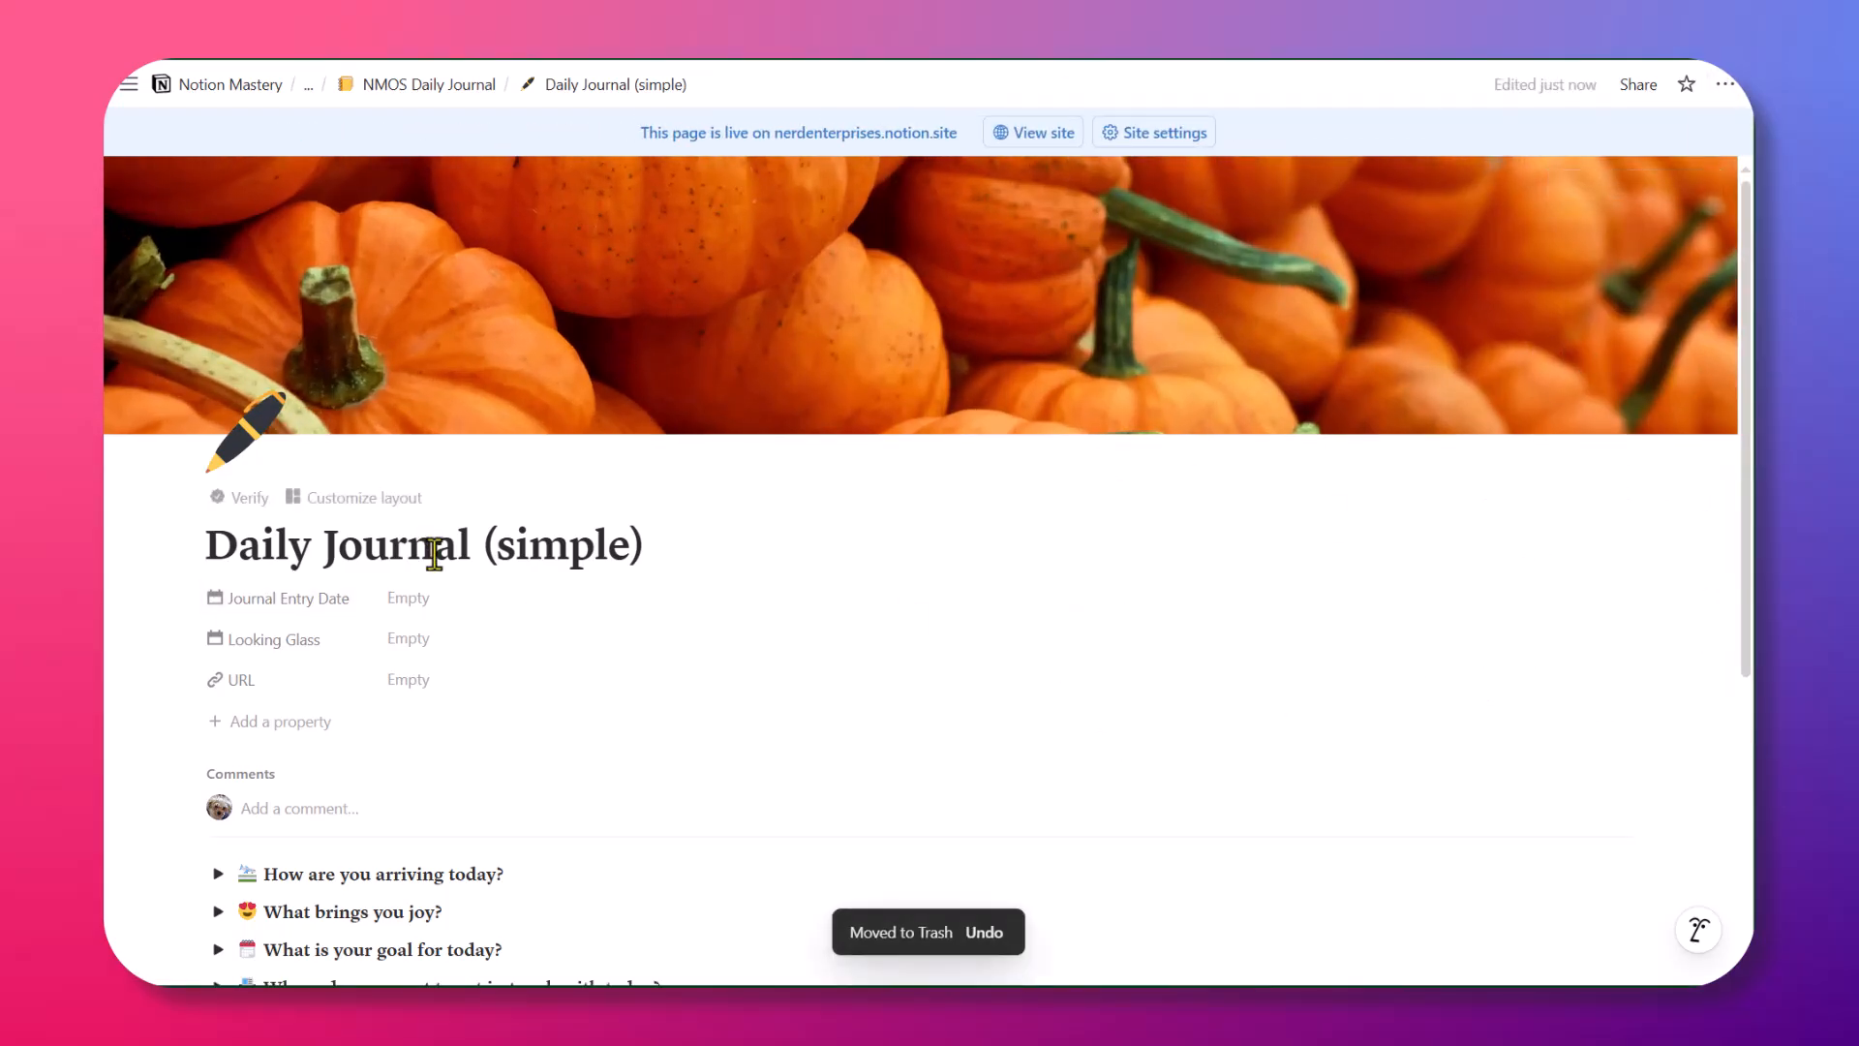
# Retitle the journal entry "Daily Journal Friday October 10, 2025", replacing the "(simple)" suffix
pyautogui.hotkey('ctrl', 'a')
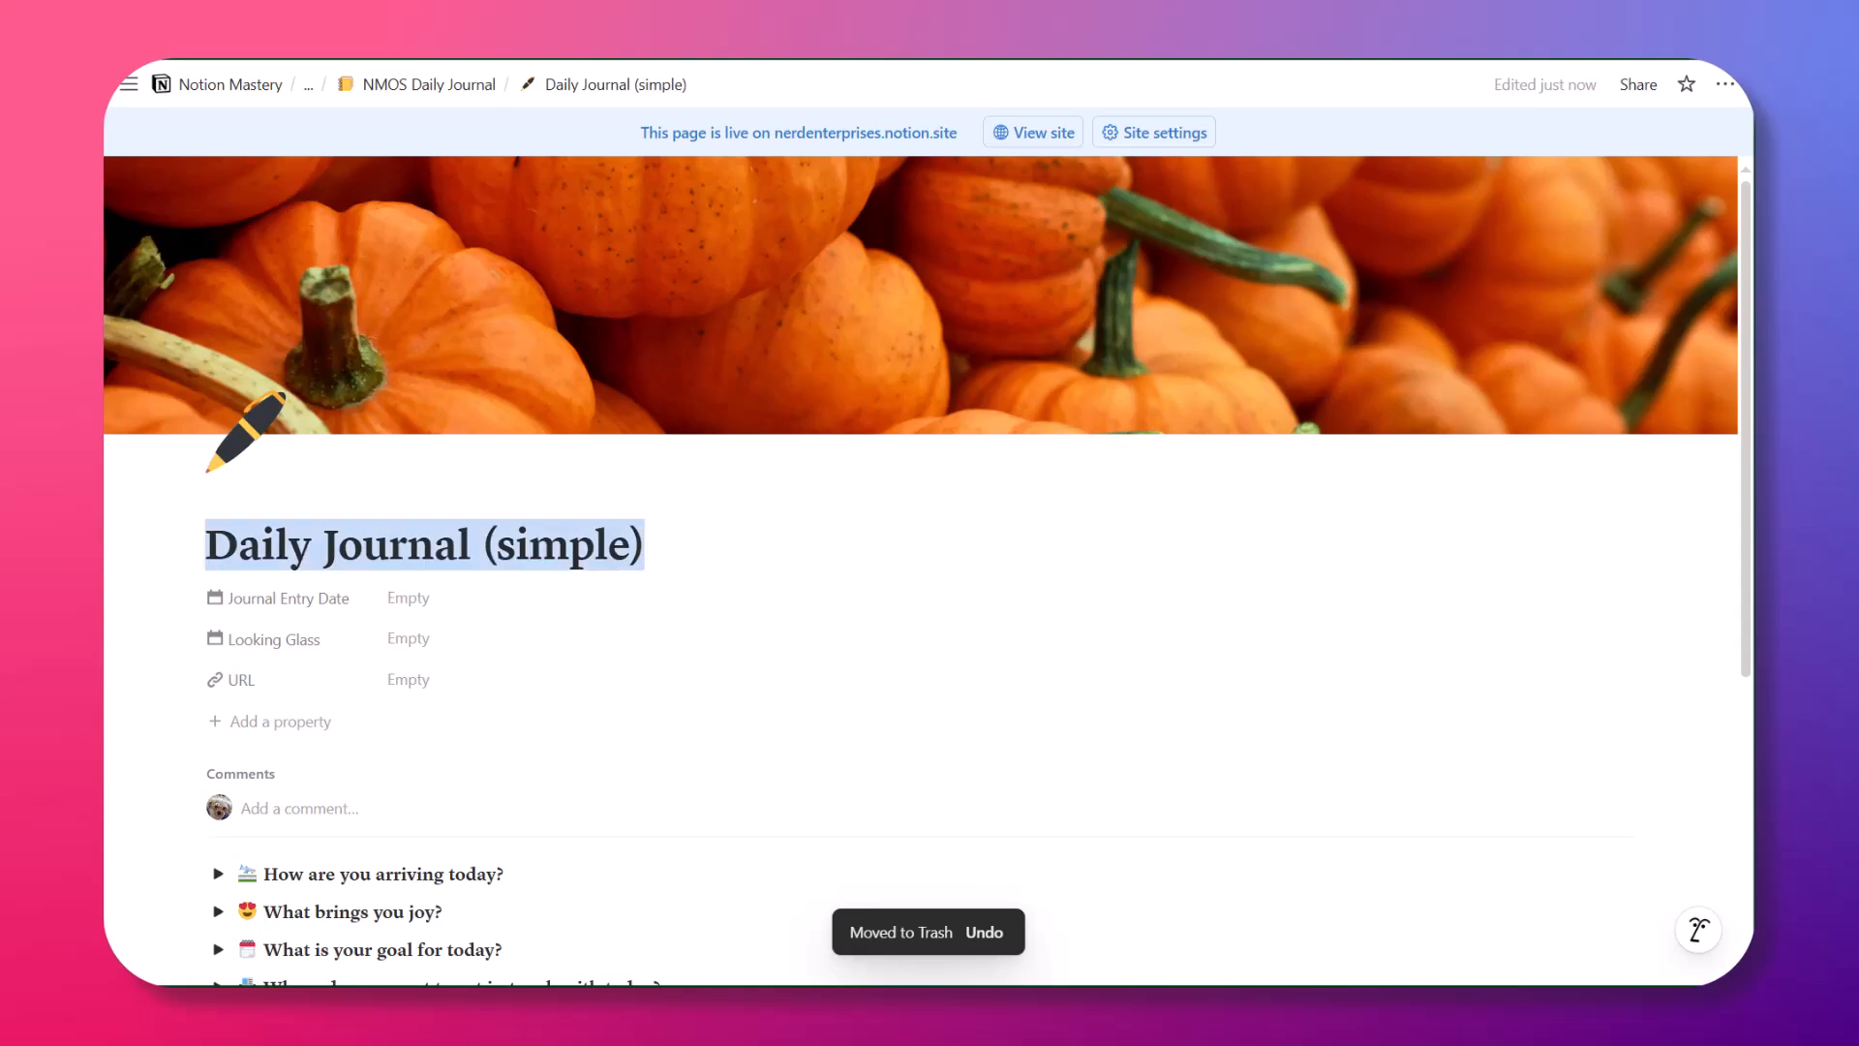
pyautogui.press('Right')
pyautogui.hotkey('shift', 'Left')
pyautogui.hotkey('shift', 'Left')
pyautogui.hotkey('shift', 'Left')
pyautogui.hotkey('shift', 'Left')
pyautogui.hotkey('shift', 'Left')
pyautogui.hotkey('shift', 'Left')
pyautogui.hotkey('shift', 'Left')
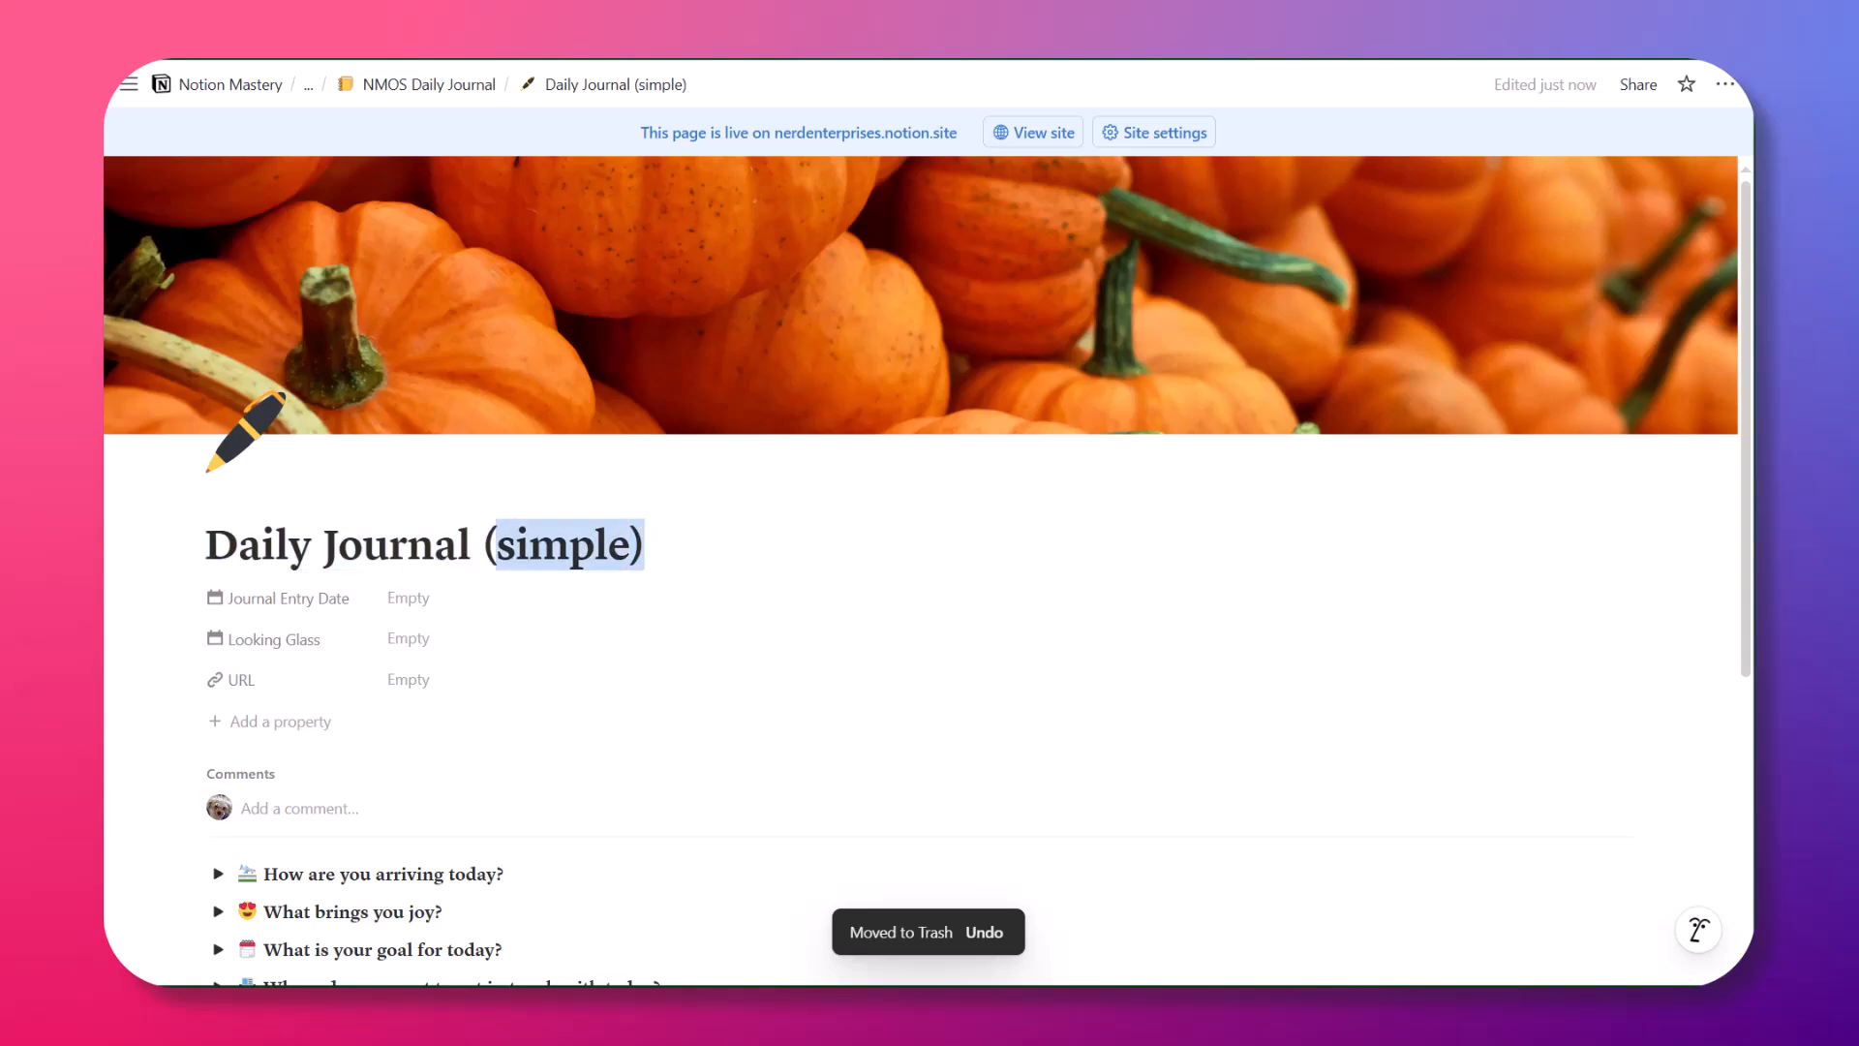
pyautogui.press('Right')
pyautogui.hotkey('shift', 'Left')
pyautogui.hotkey('shift', 'Left')
pyautogui.hotkey('shift', 'Left')
pyautogui.hotkey('shift', 'Left')
pyautogui.hotkey('shift', 'Left')
pyautogui.hotkey('shift', 'Left')
pyautogui.hotkey('shift', 'Left')
pyautogui.hotkey('shift', 'Left')
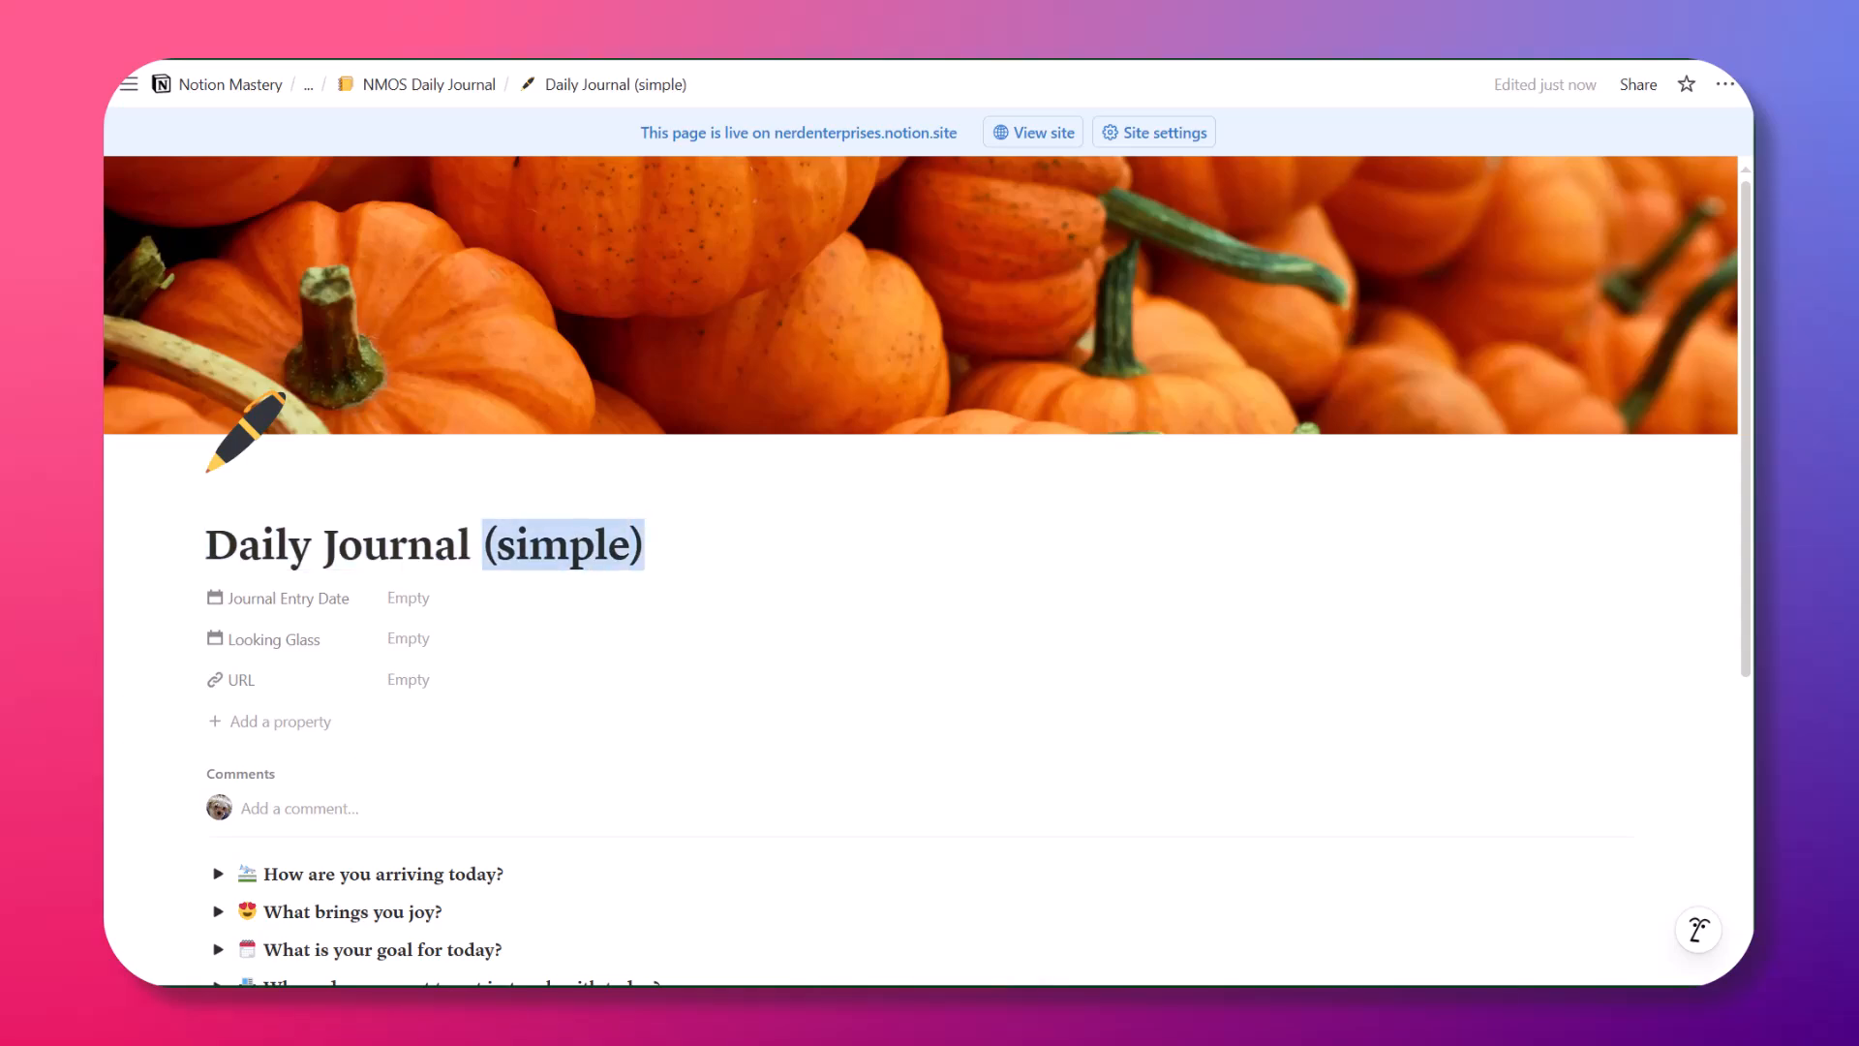
pyautogui.write('Friday oc')
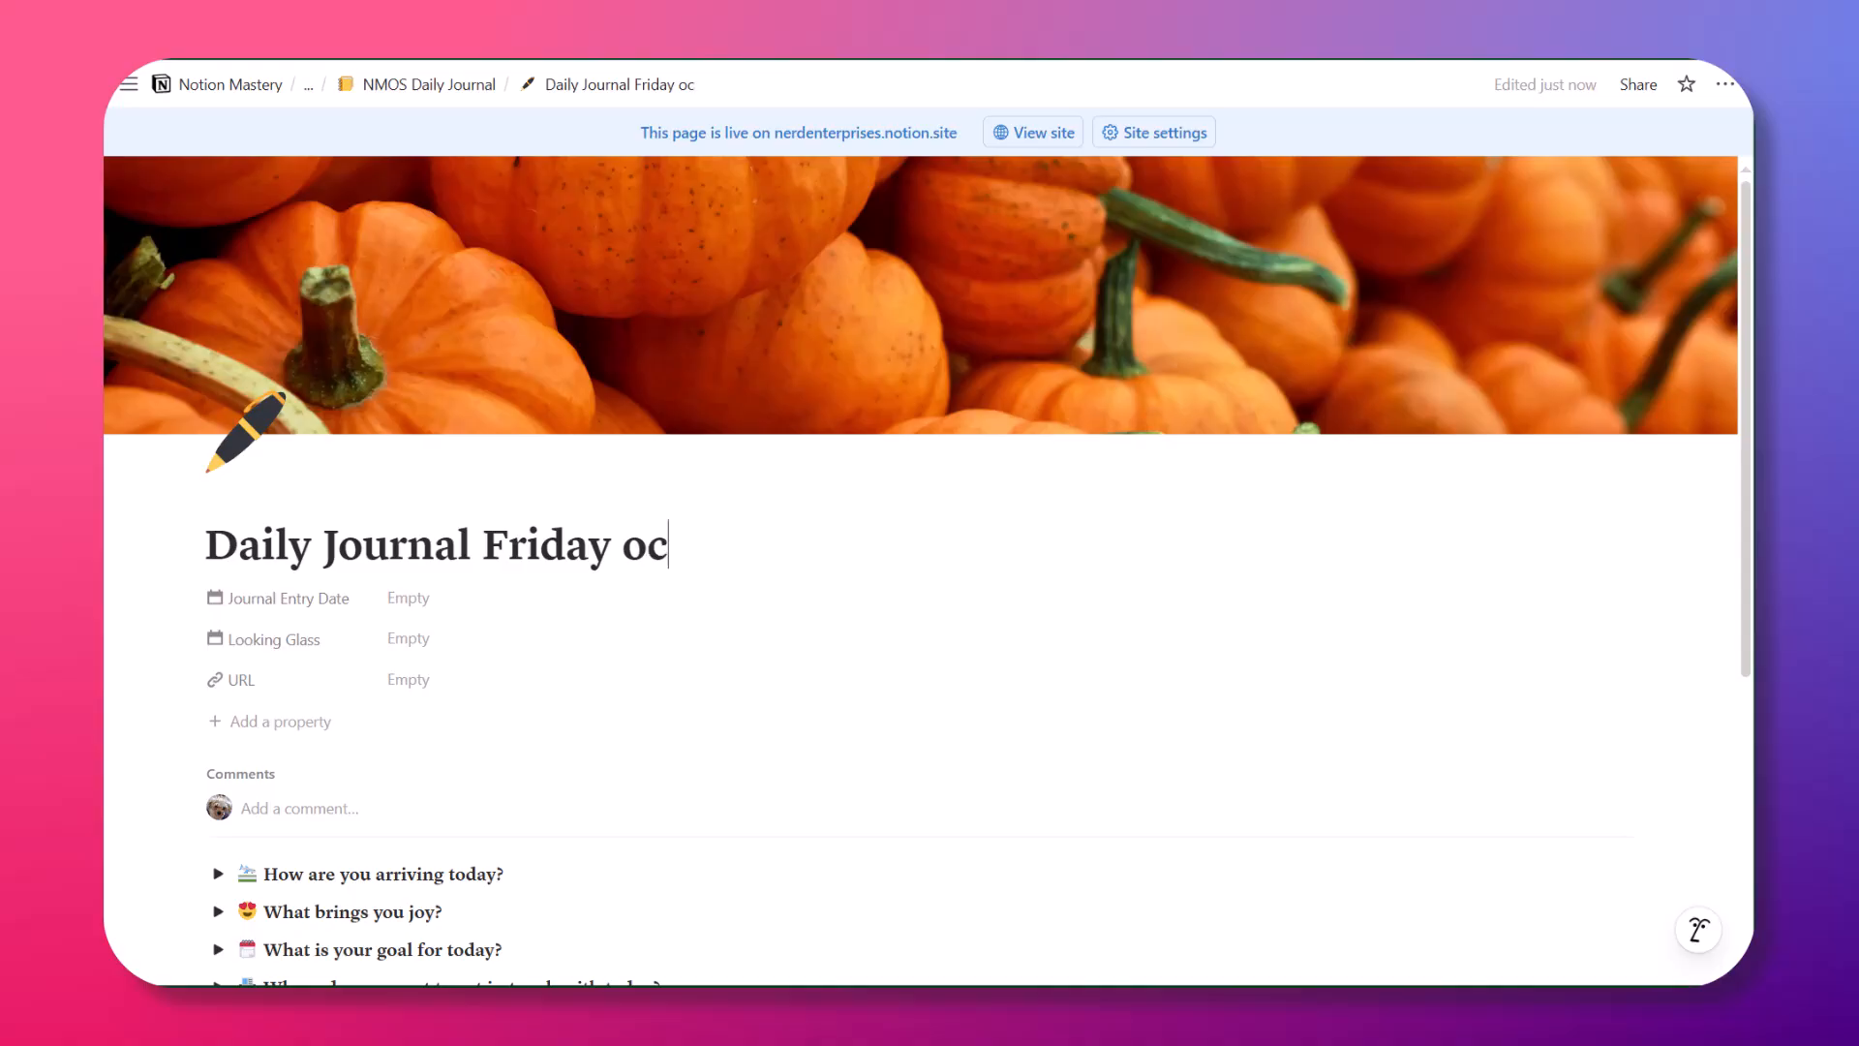
pyautogui.write('tob')
pyautogui.press('BackSpace')
pyautogui.press('BackSpace')
pyautogui.press('BackSpace')
pyautogui.press('BackSpace')
pyautogui.press('BackSpace')
pyautogui.write('Octoner')
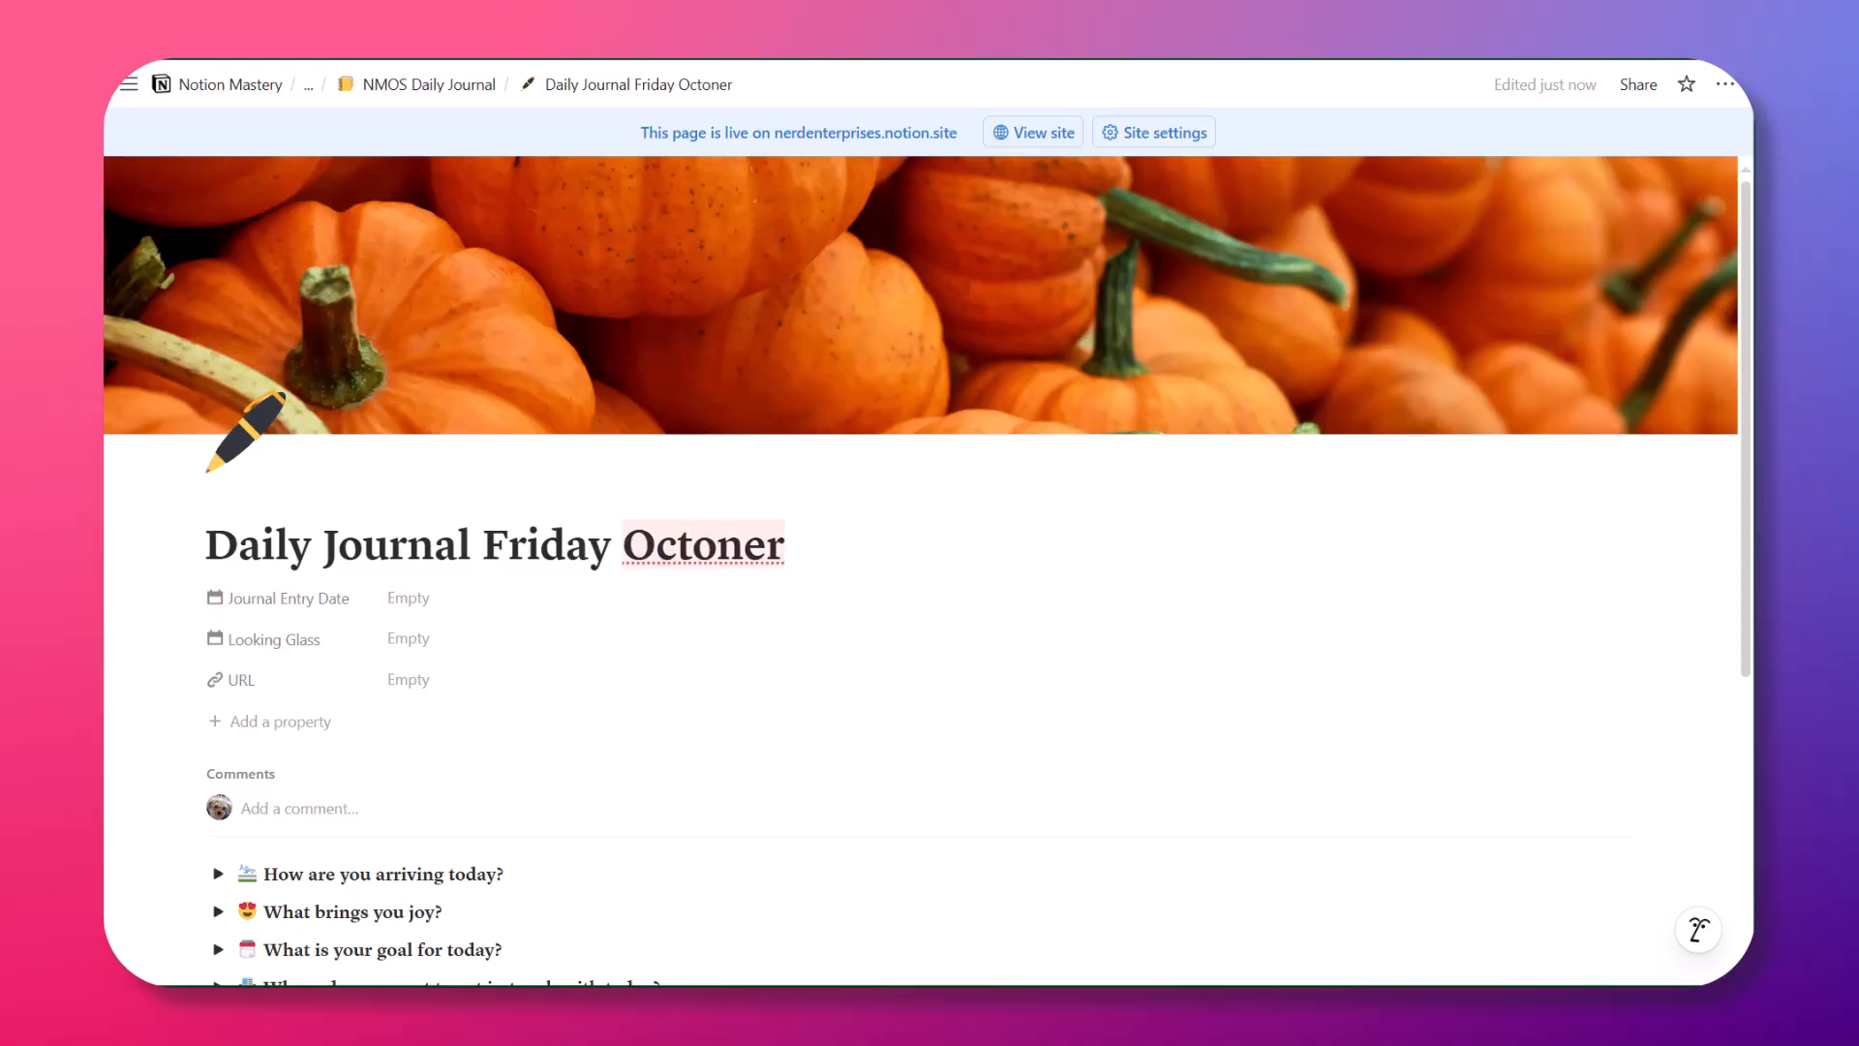
pyautogui.press('BackSpace')
pyautogui.press('BackSpace')
pyautogui.press('BackSpace')
pyautogui.write('ber 10')
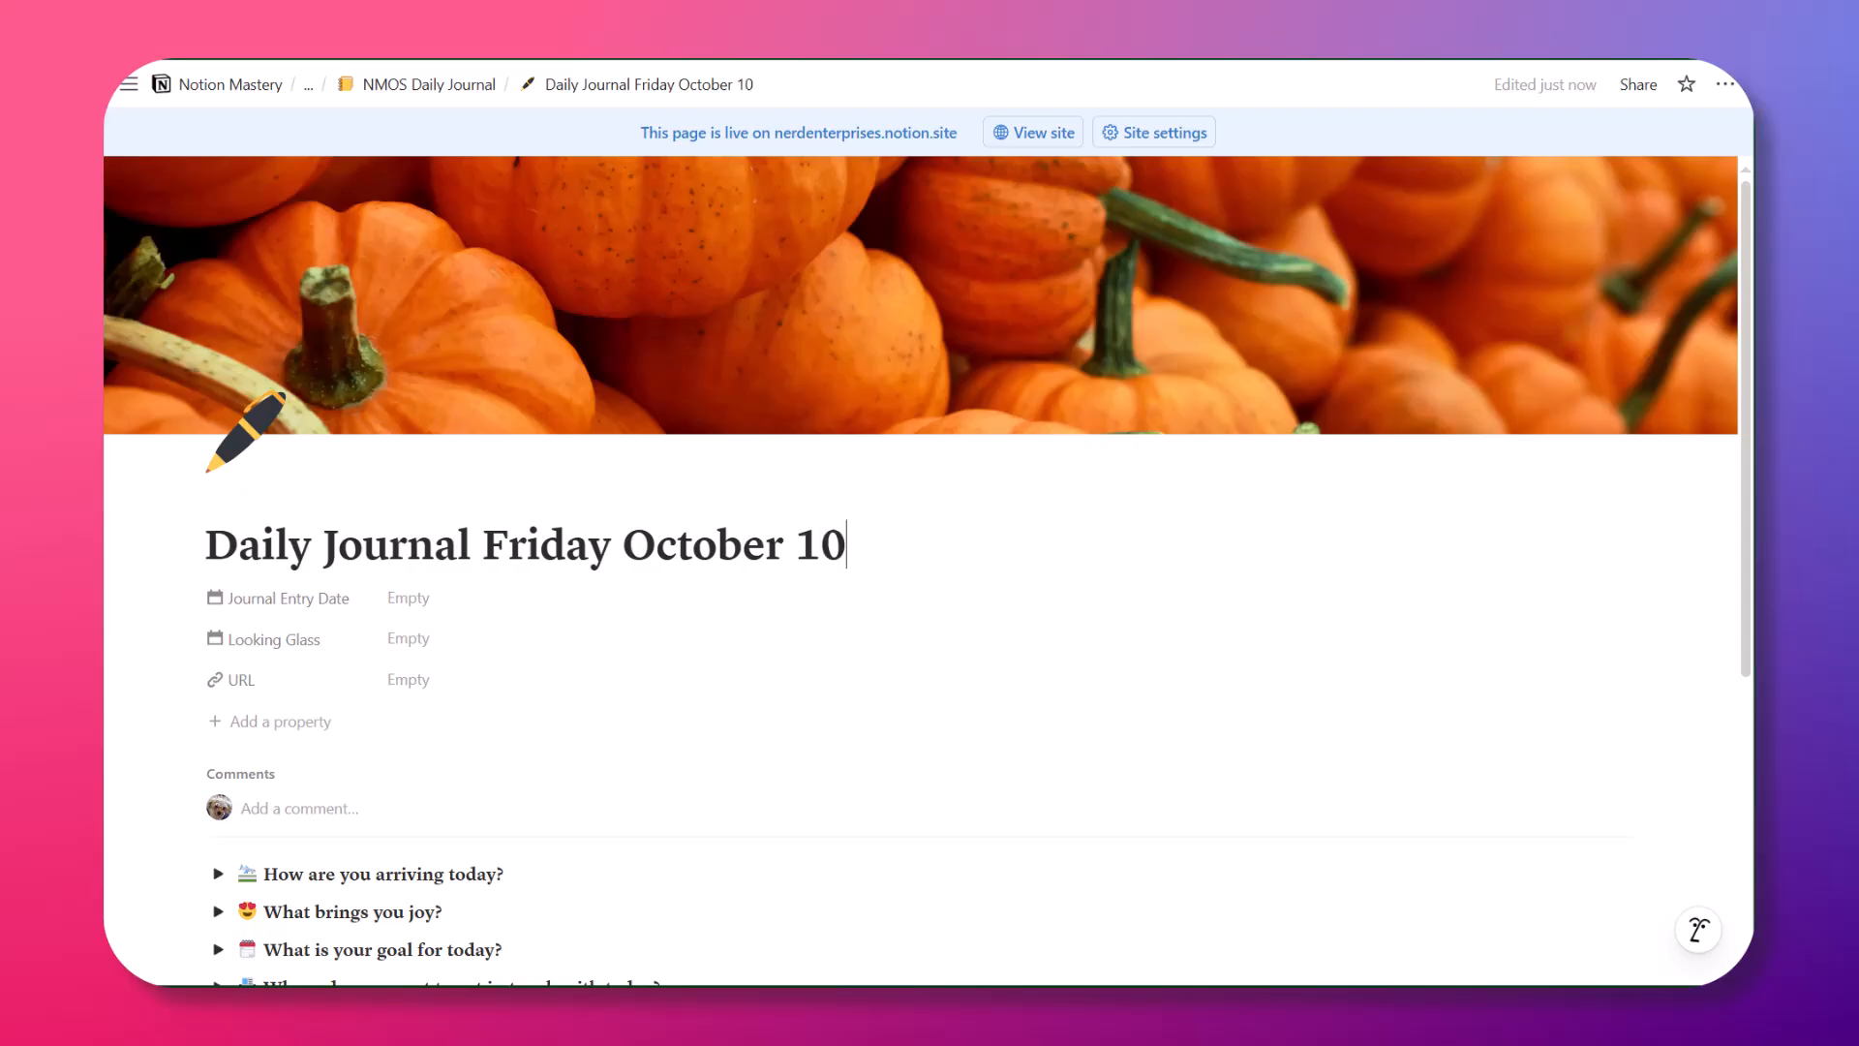
pyautogui.write(', 2025')
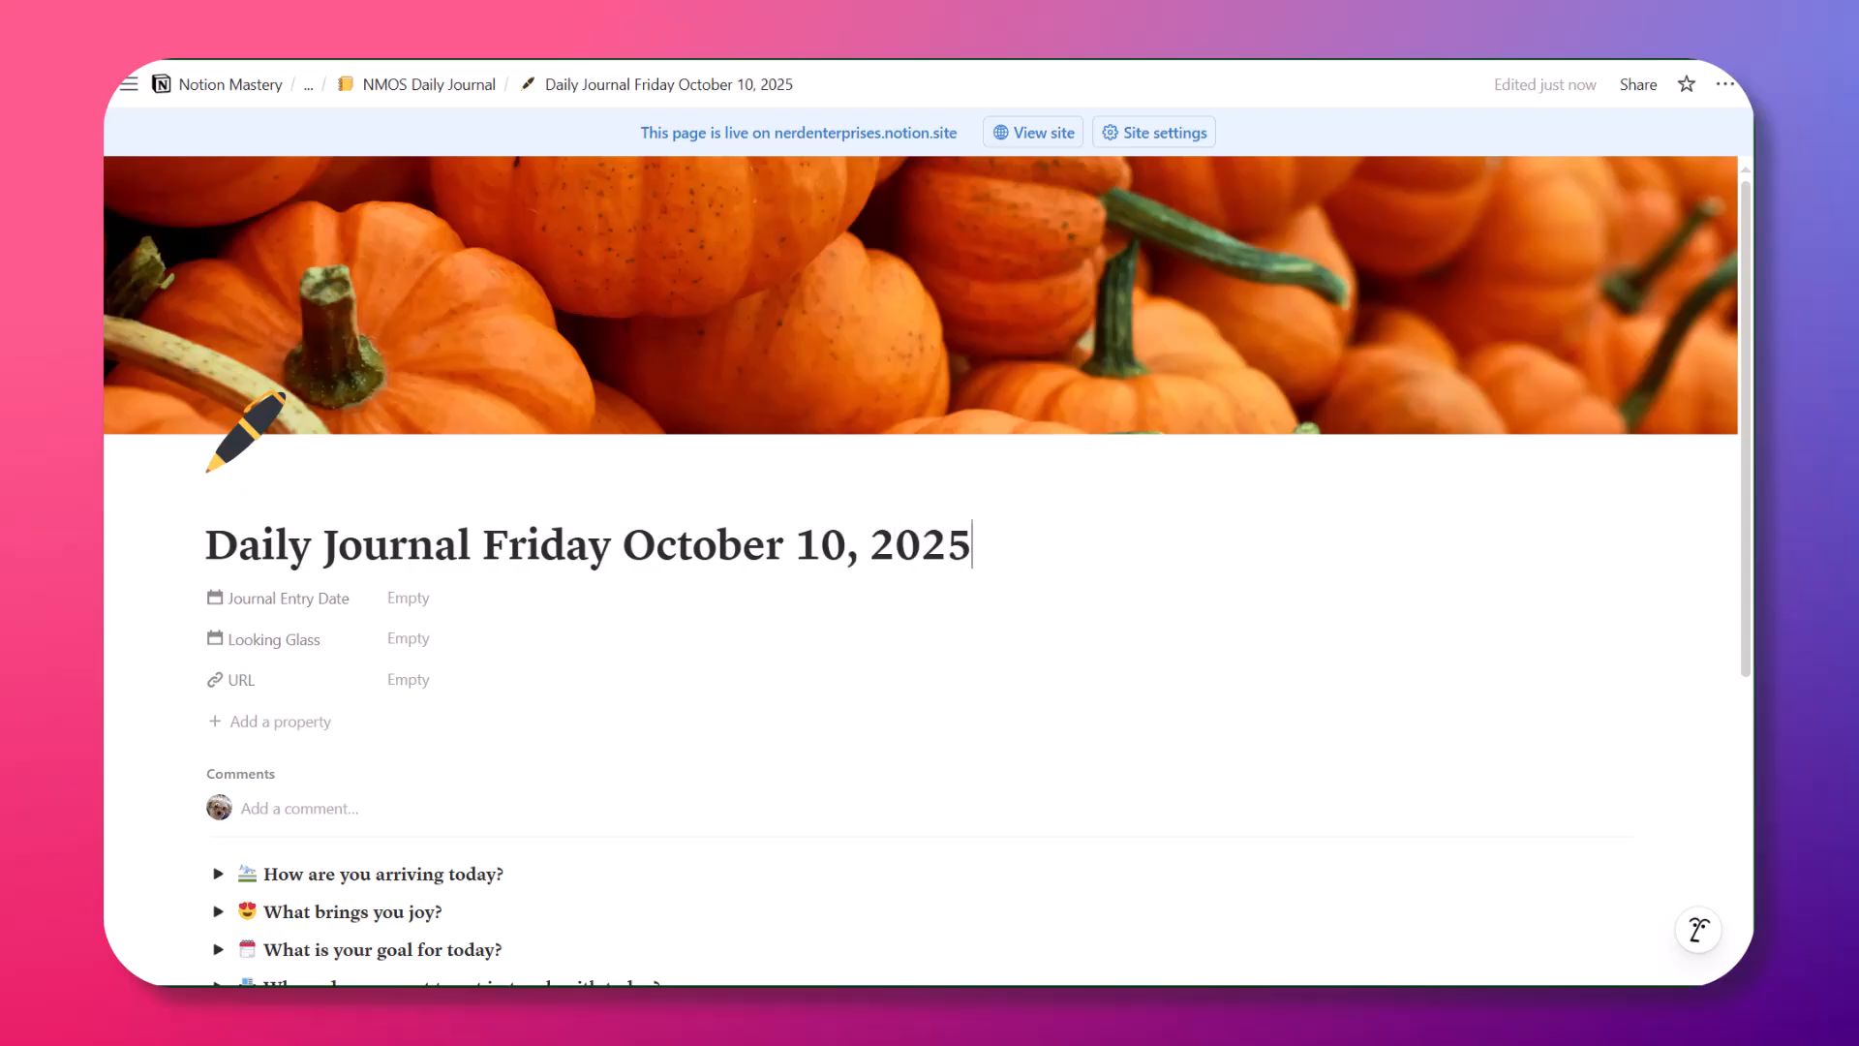
# Create a note with the entry's New Note button and place the cursor in the new note's body
pyautogui.scroll(-5, 872, 620)
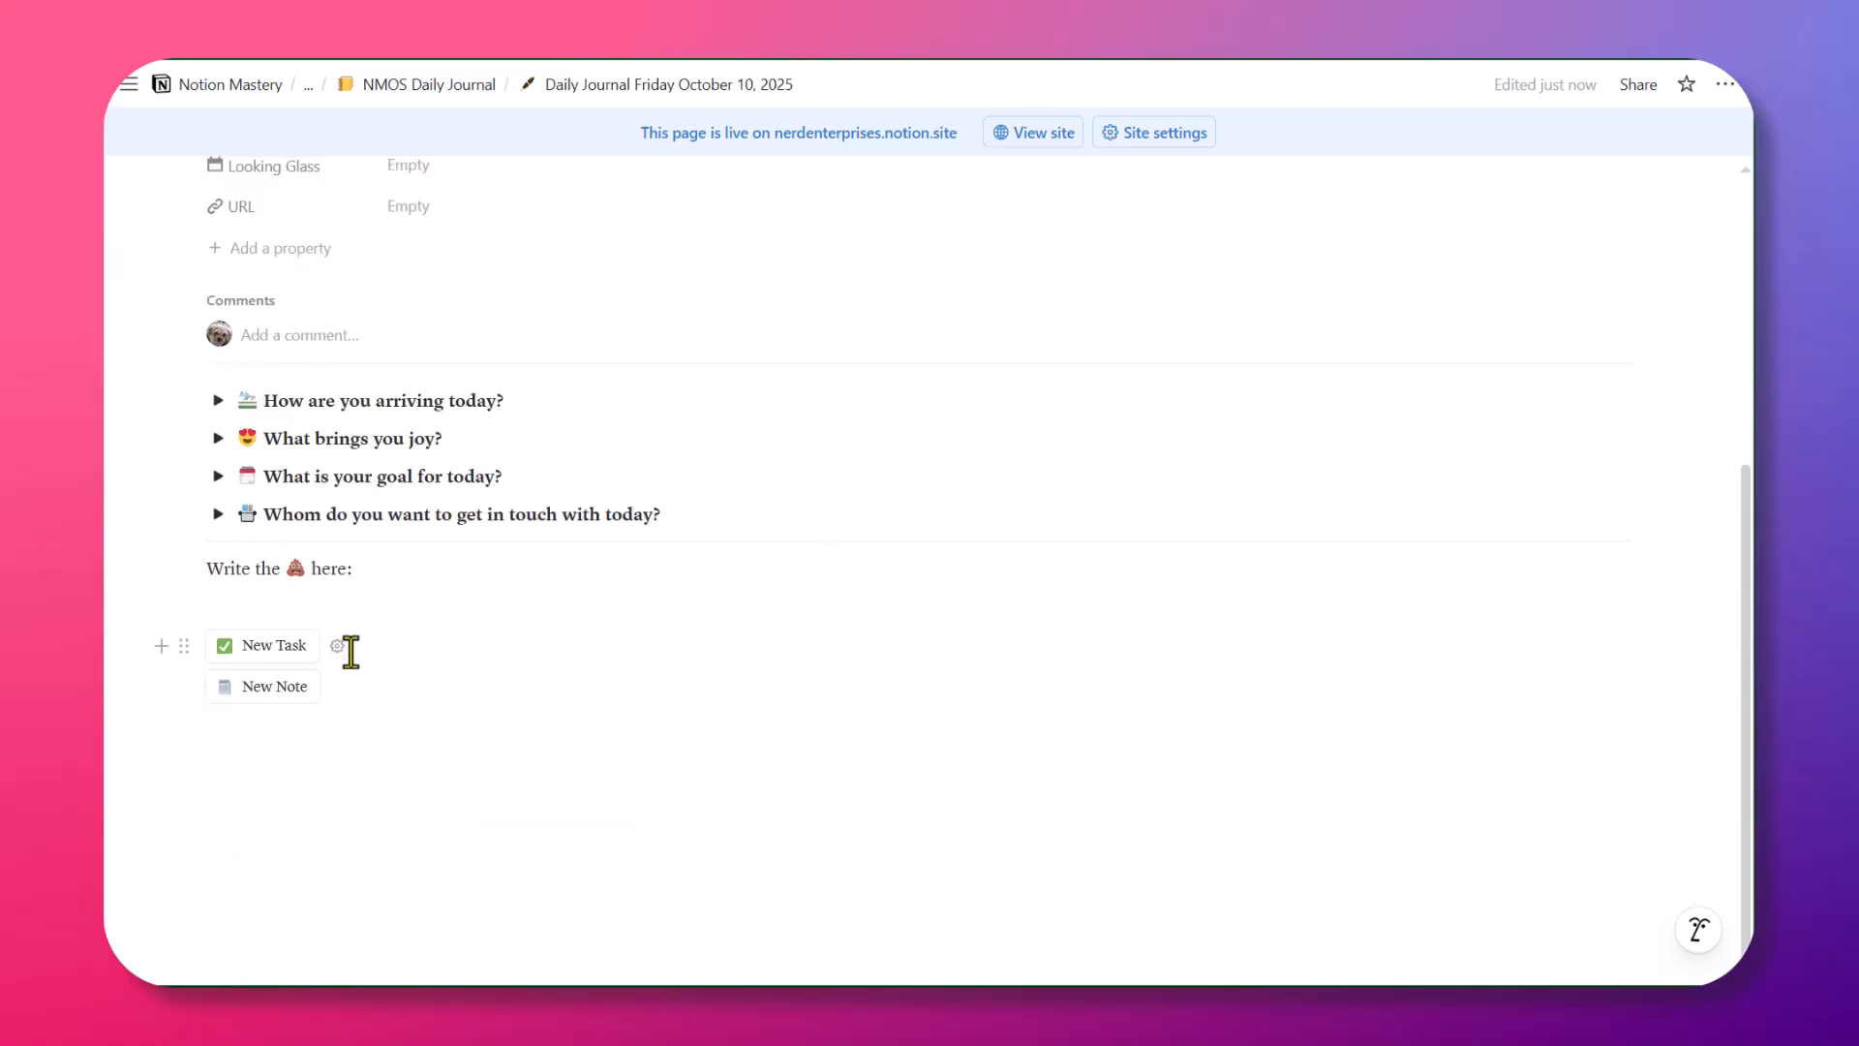
pyautogui.click(251, 690)
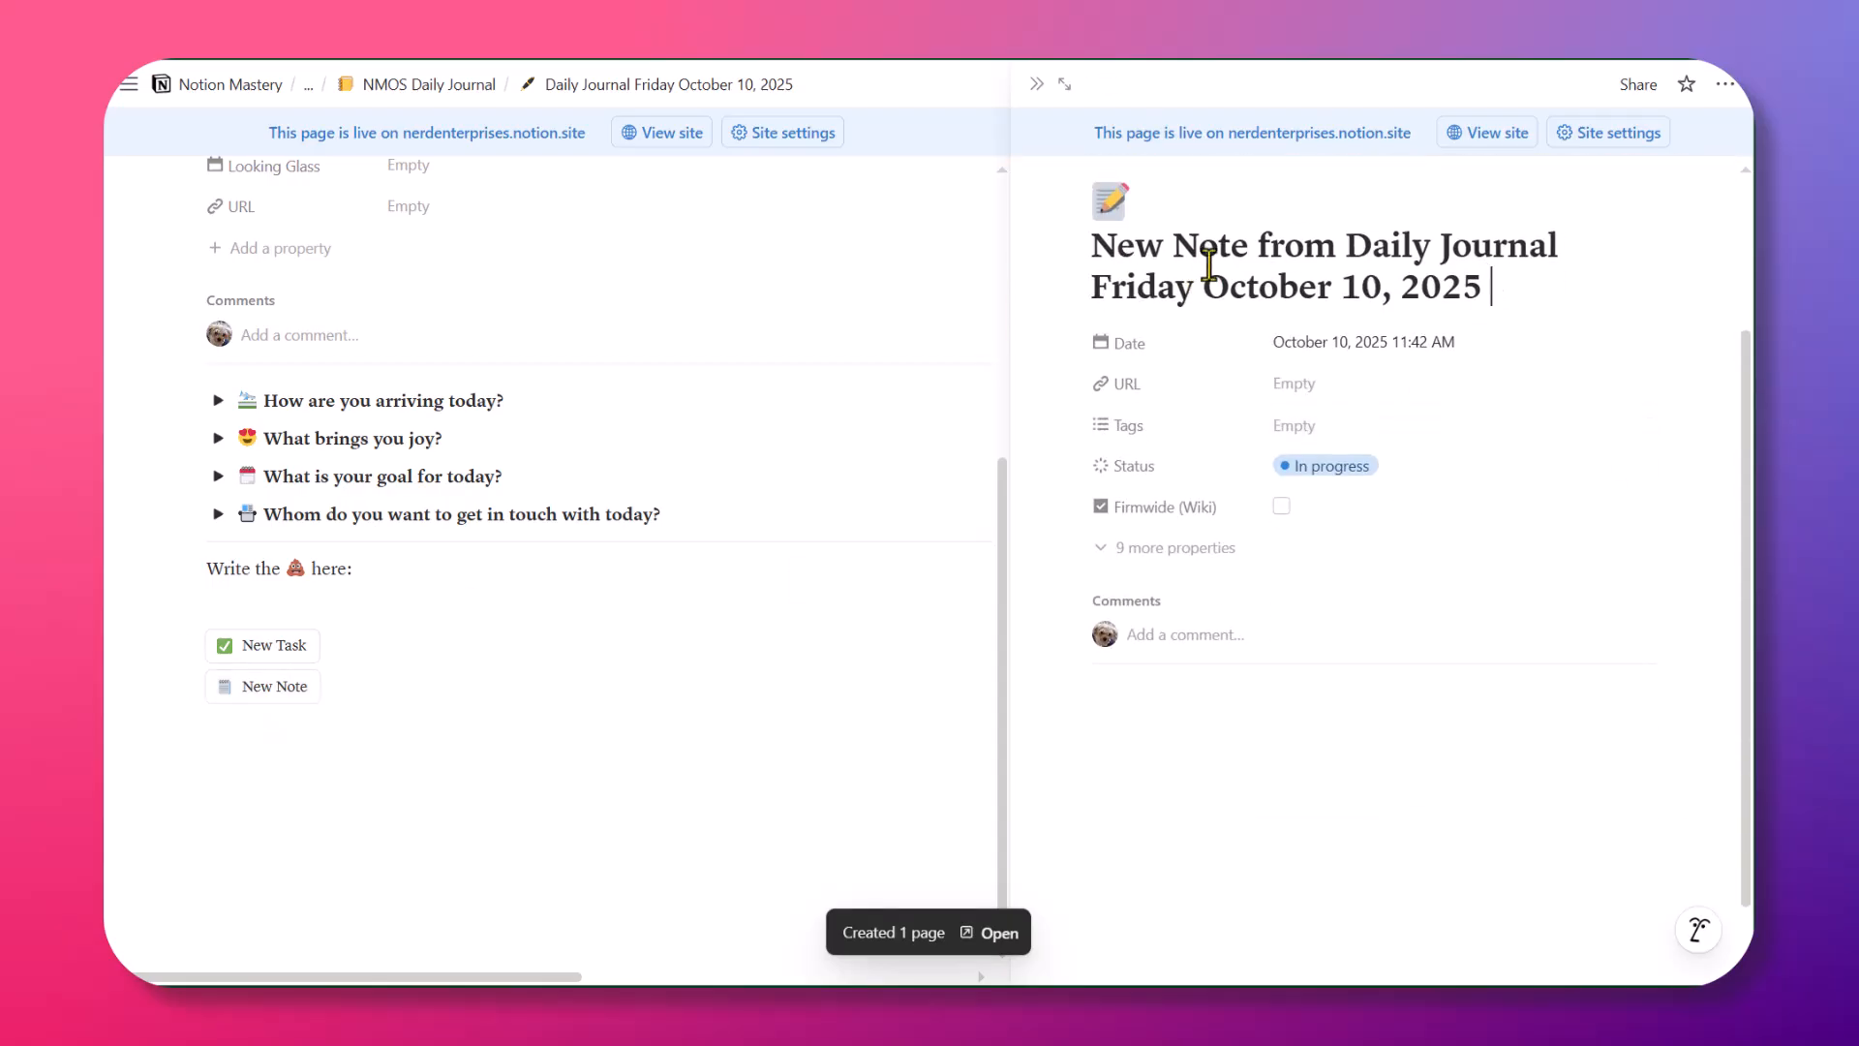
pyautogui.click(1102, 704)
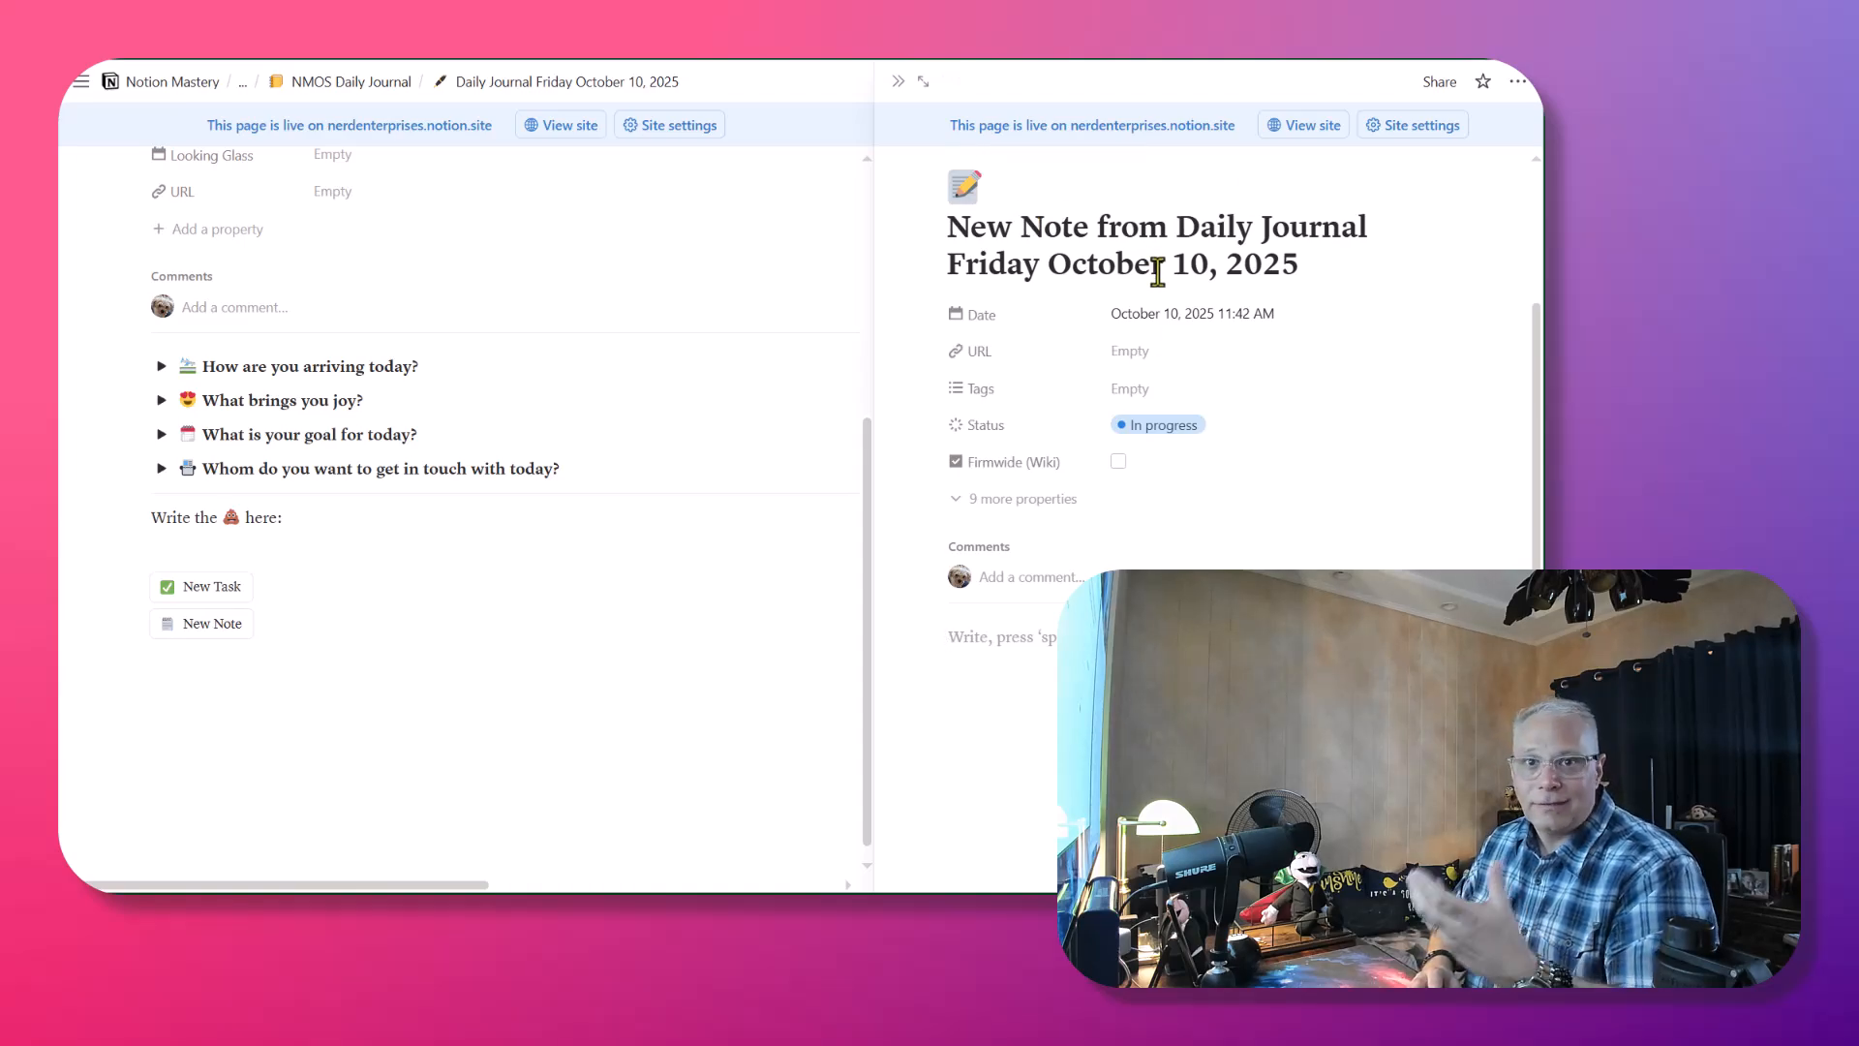
pyautogui.click(1101, 221)
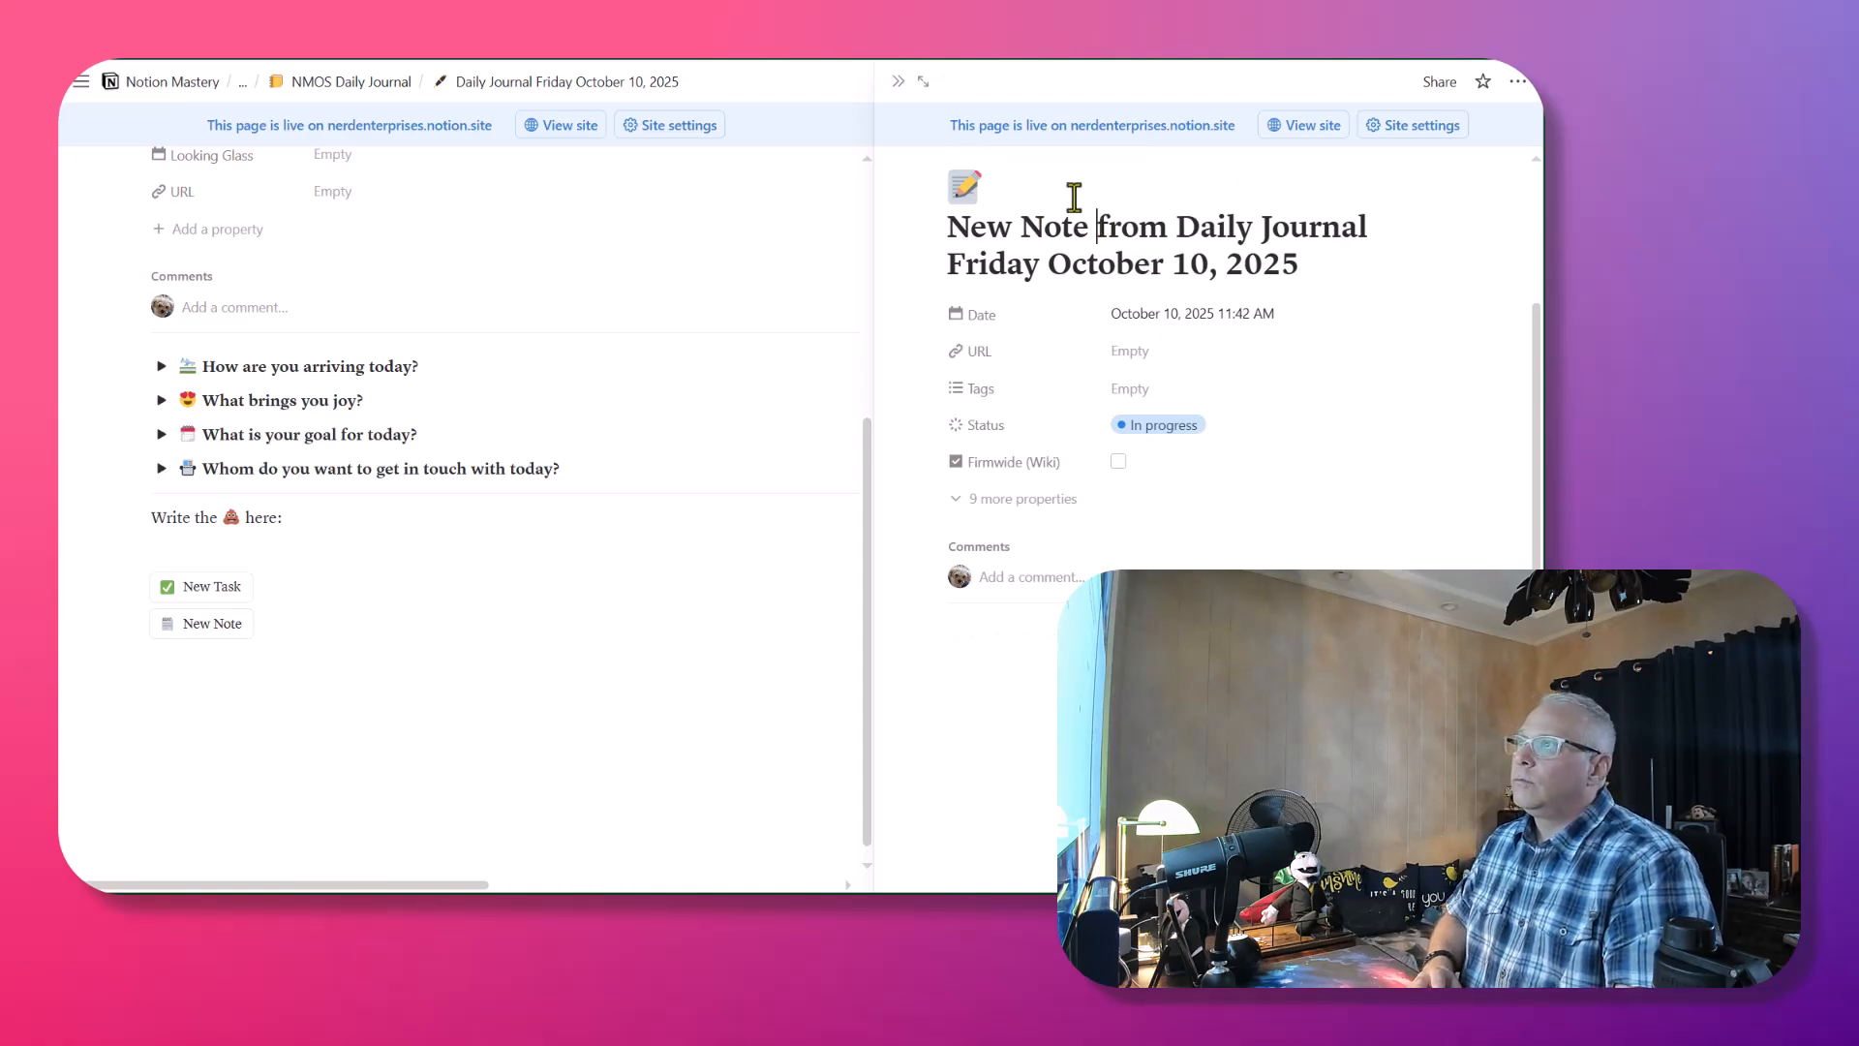
pyautogui.click(987, 644)
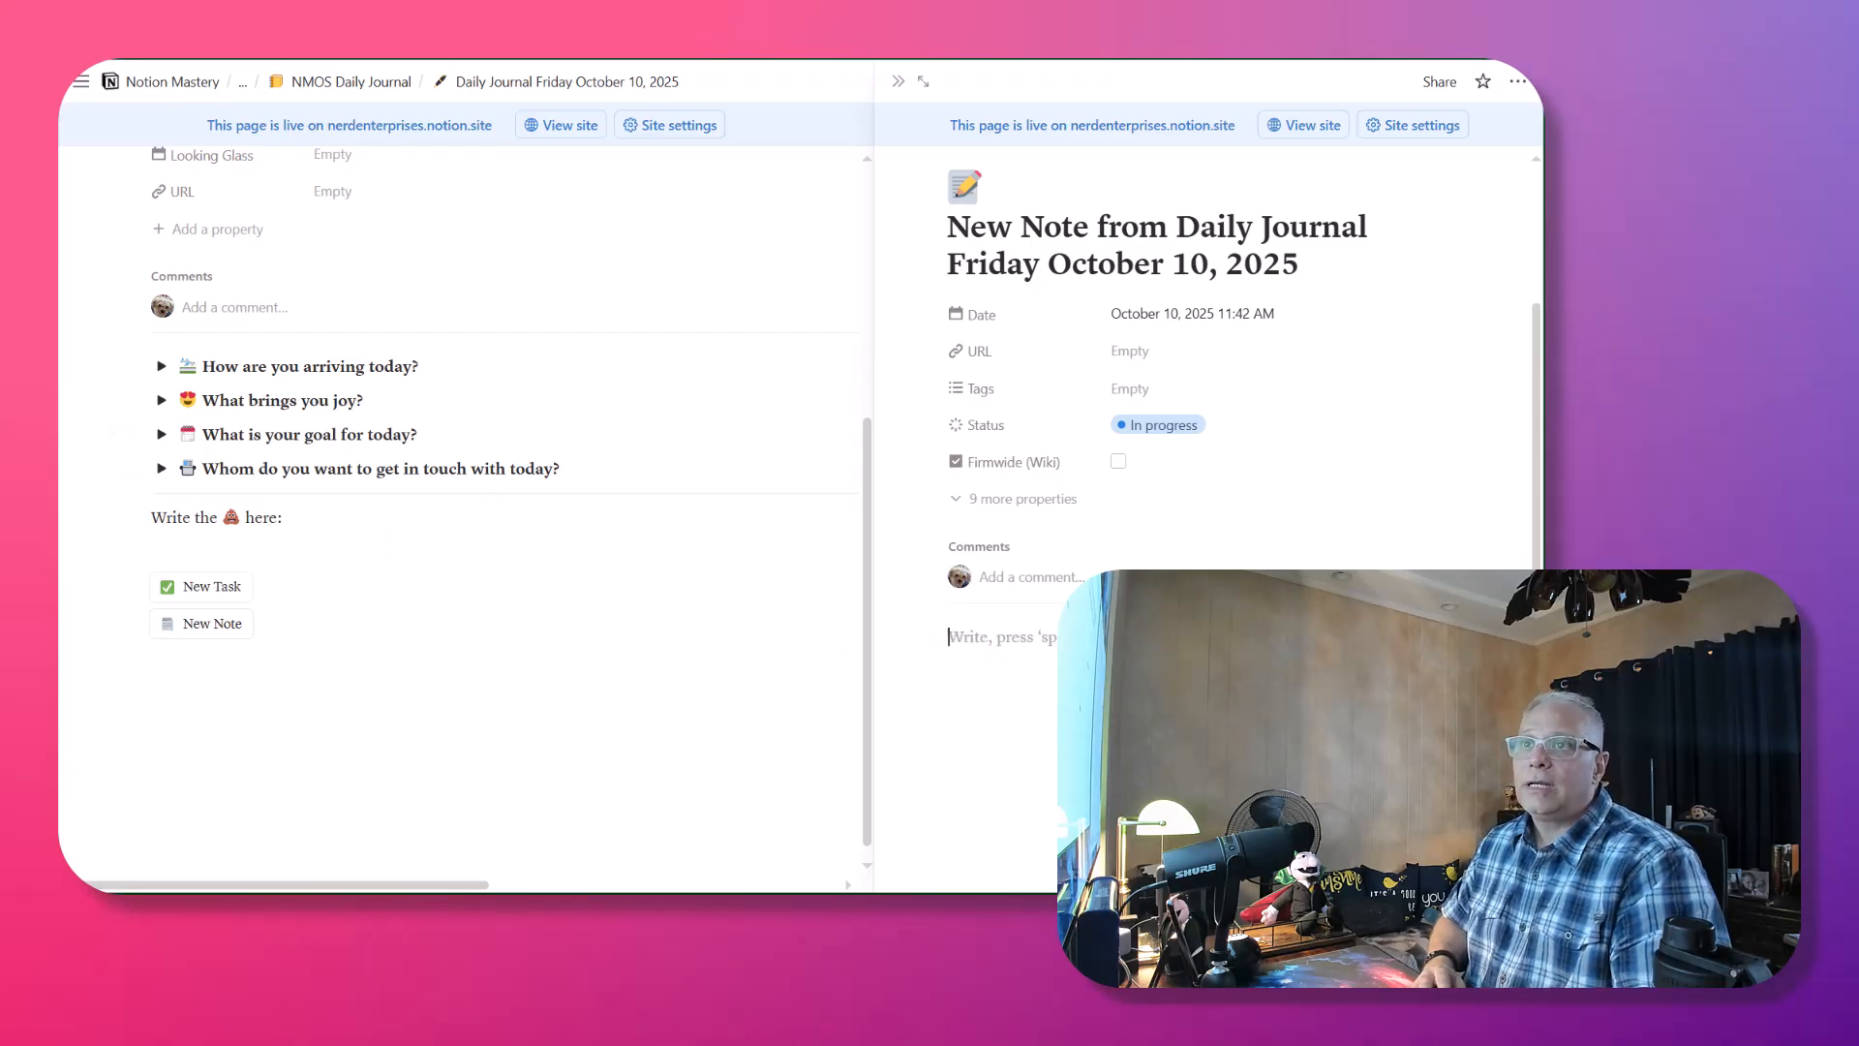
# Add a toggle list under the "Write the 💩 here:" line, titled "Meeting with whoever" with a calendar emoji in front
pyautogui.click(288, 530)
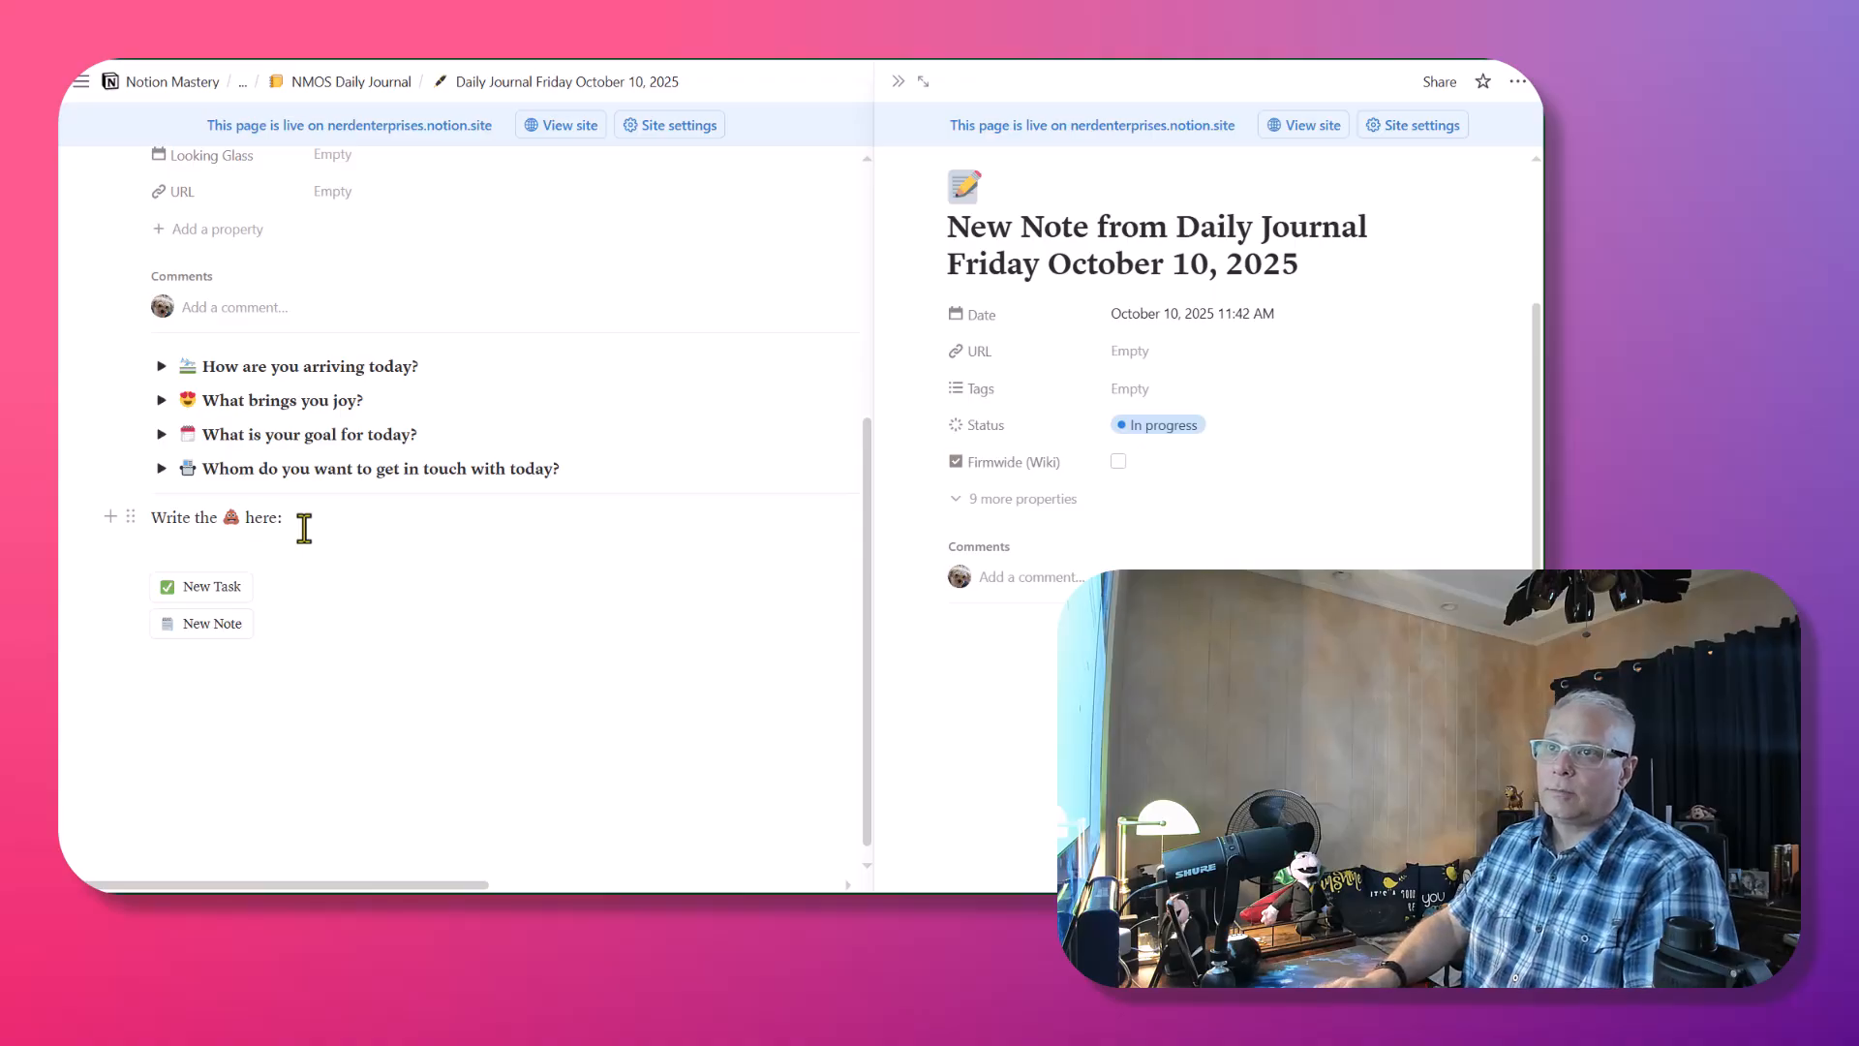
pyautogui.press('Return')
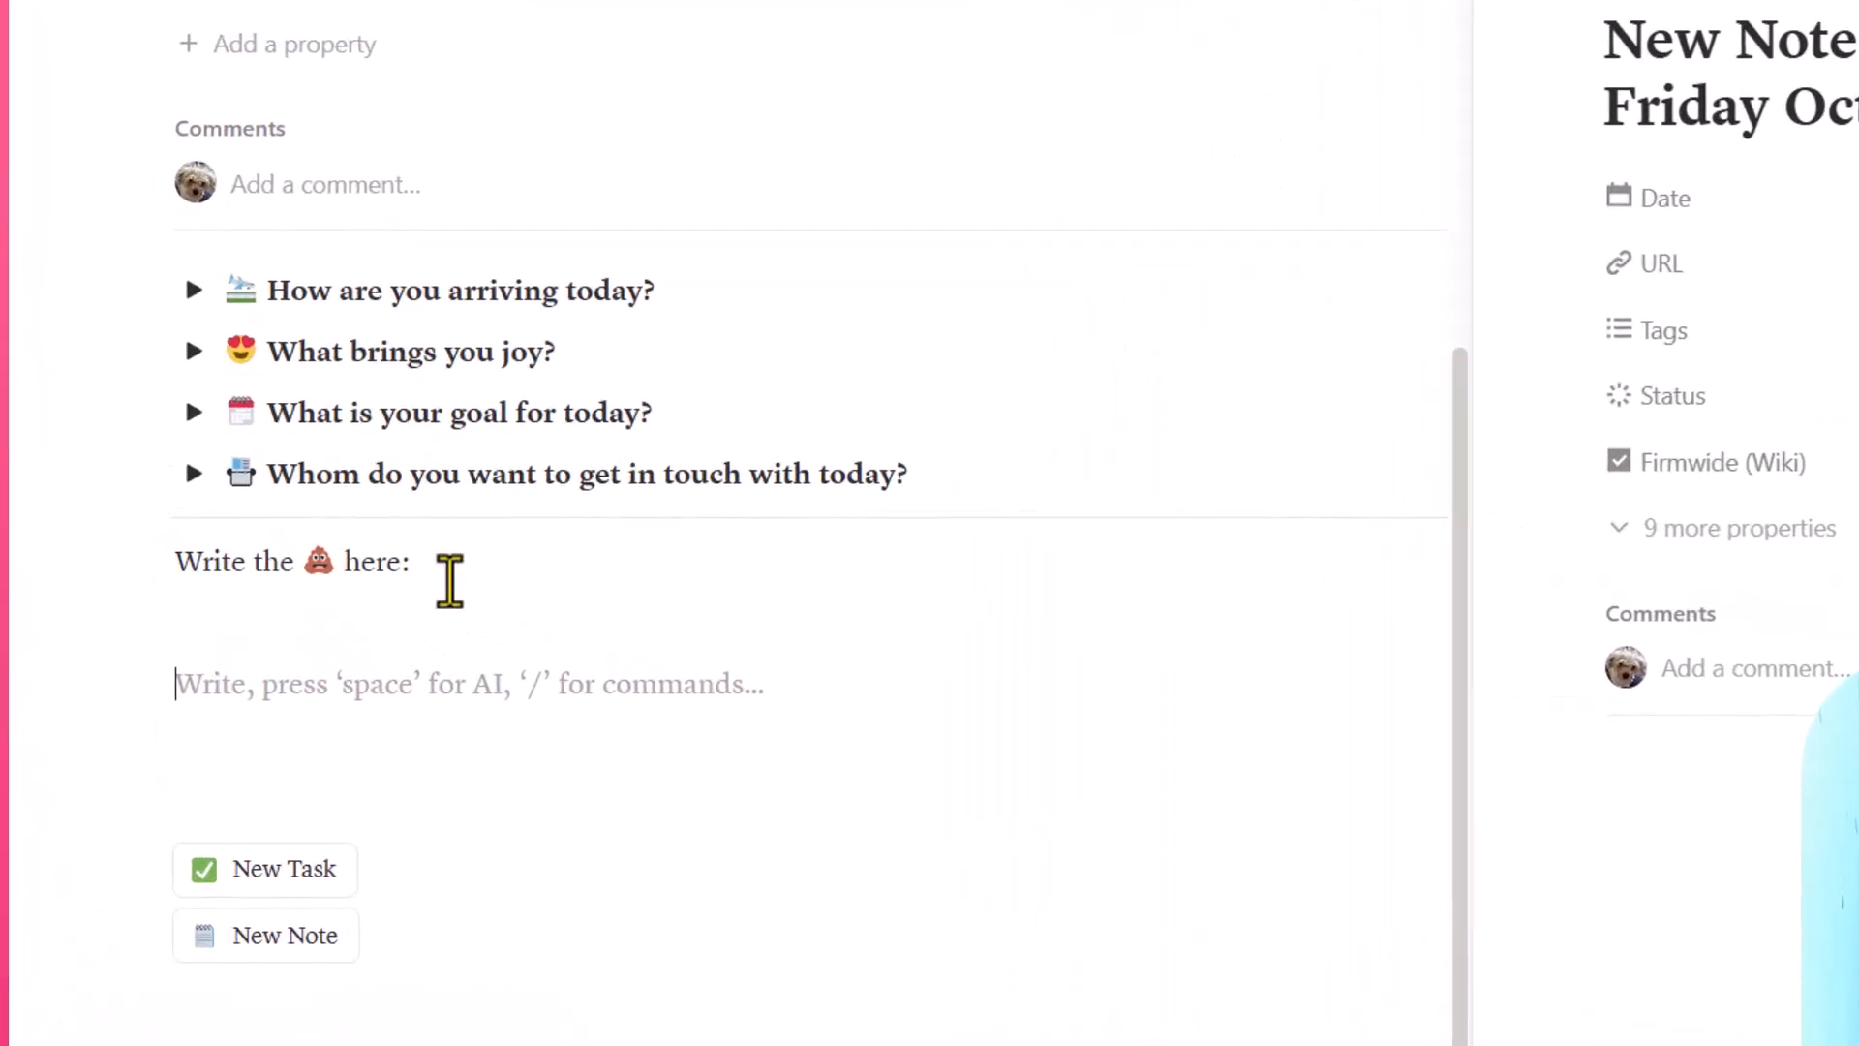
pyautogui.write('/too')
pyautogui.press('BackSpace')
pyautogui.write('gg')
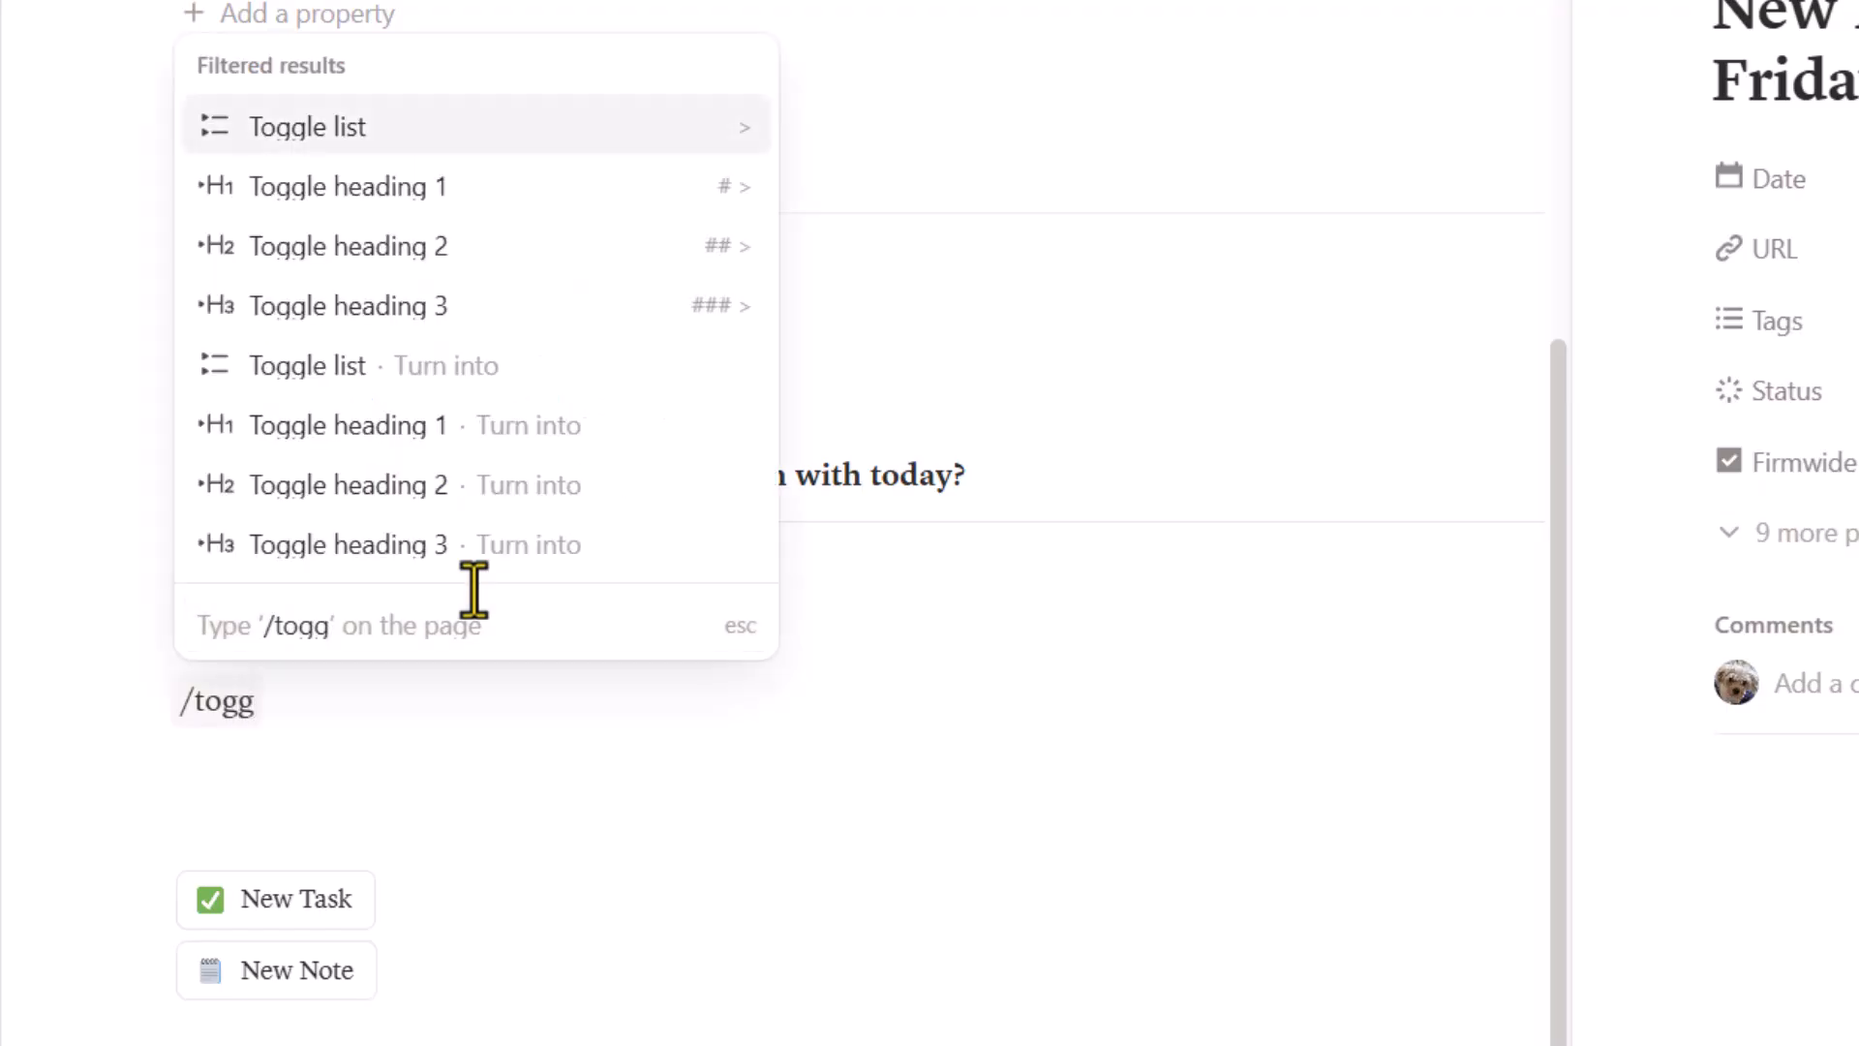
pyautogui.press('Return')
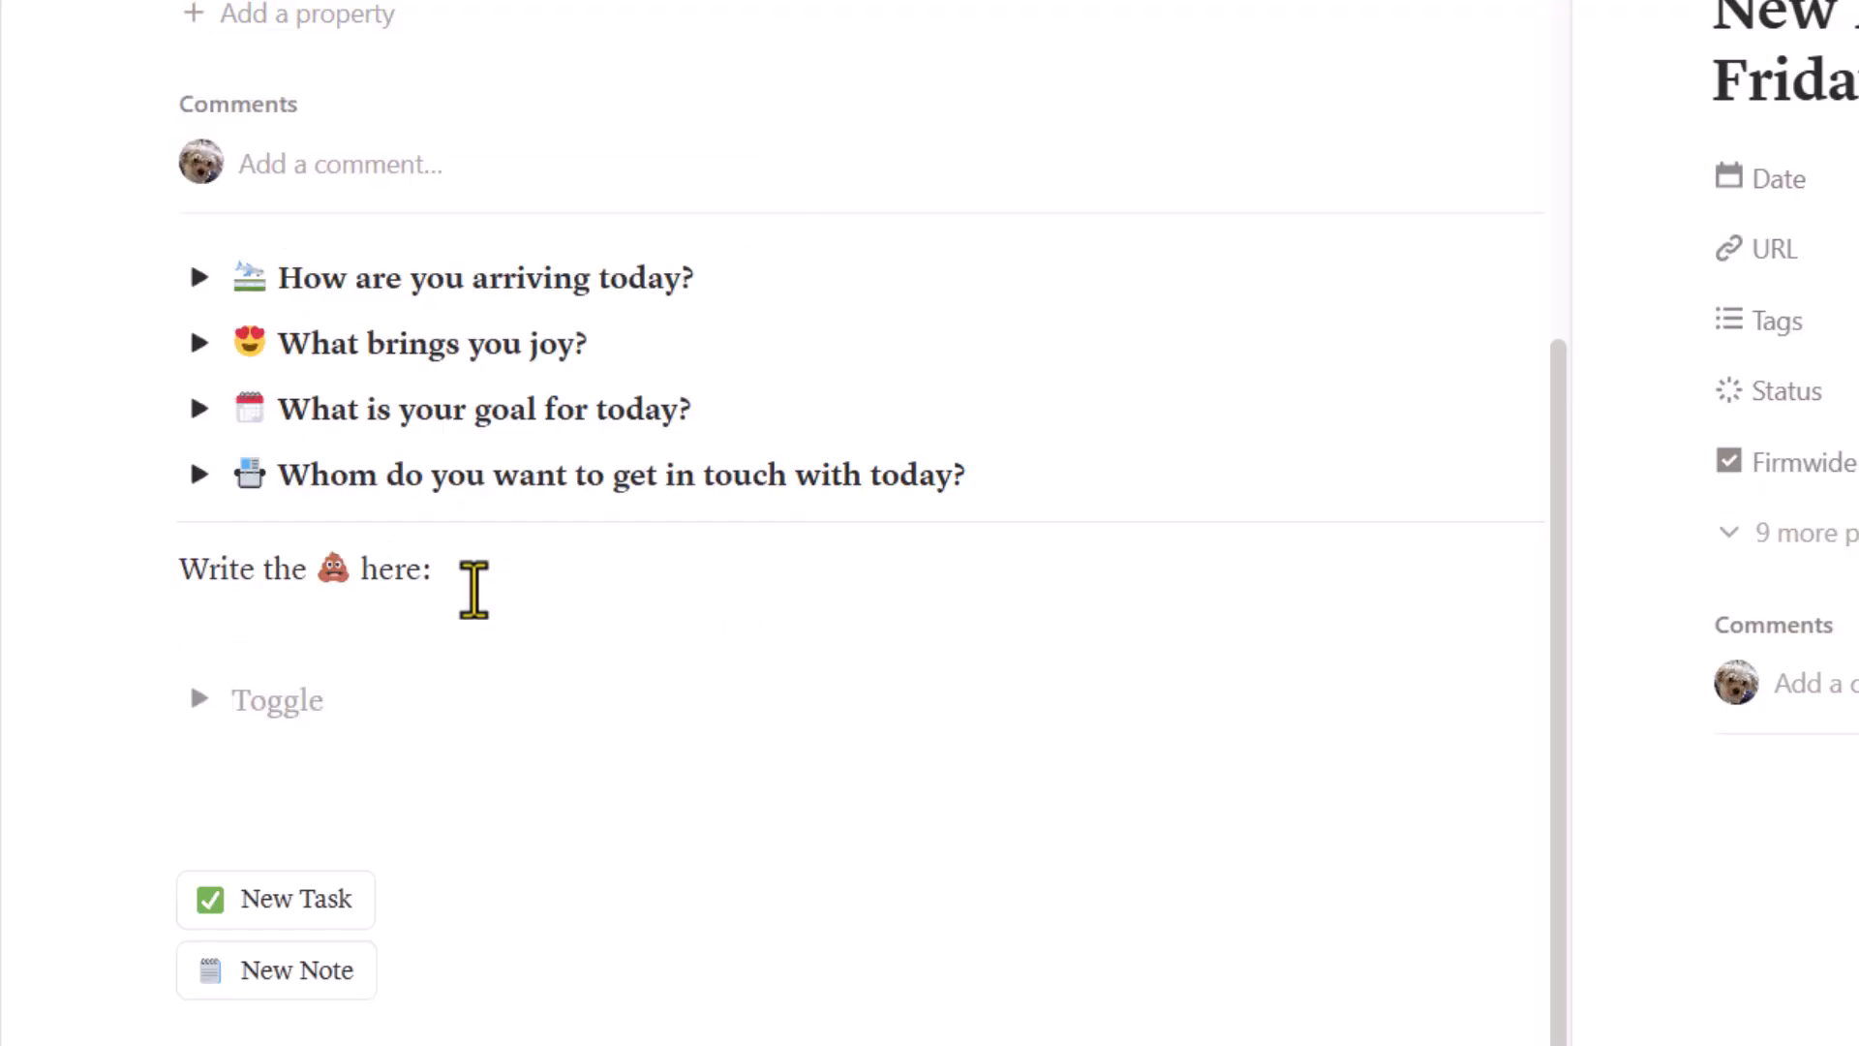
pyautogui.write(':cal')
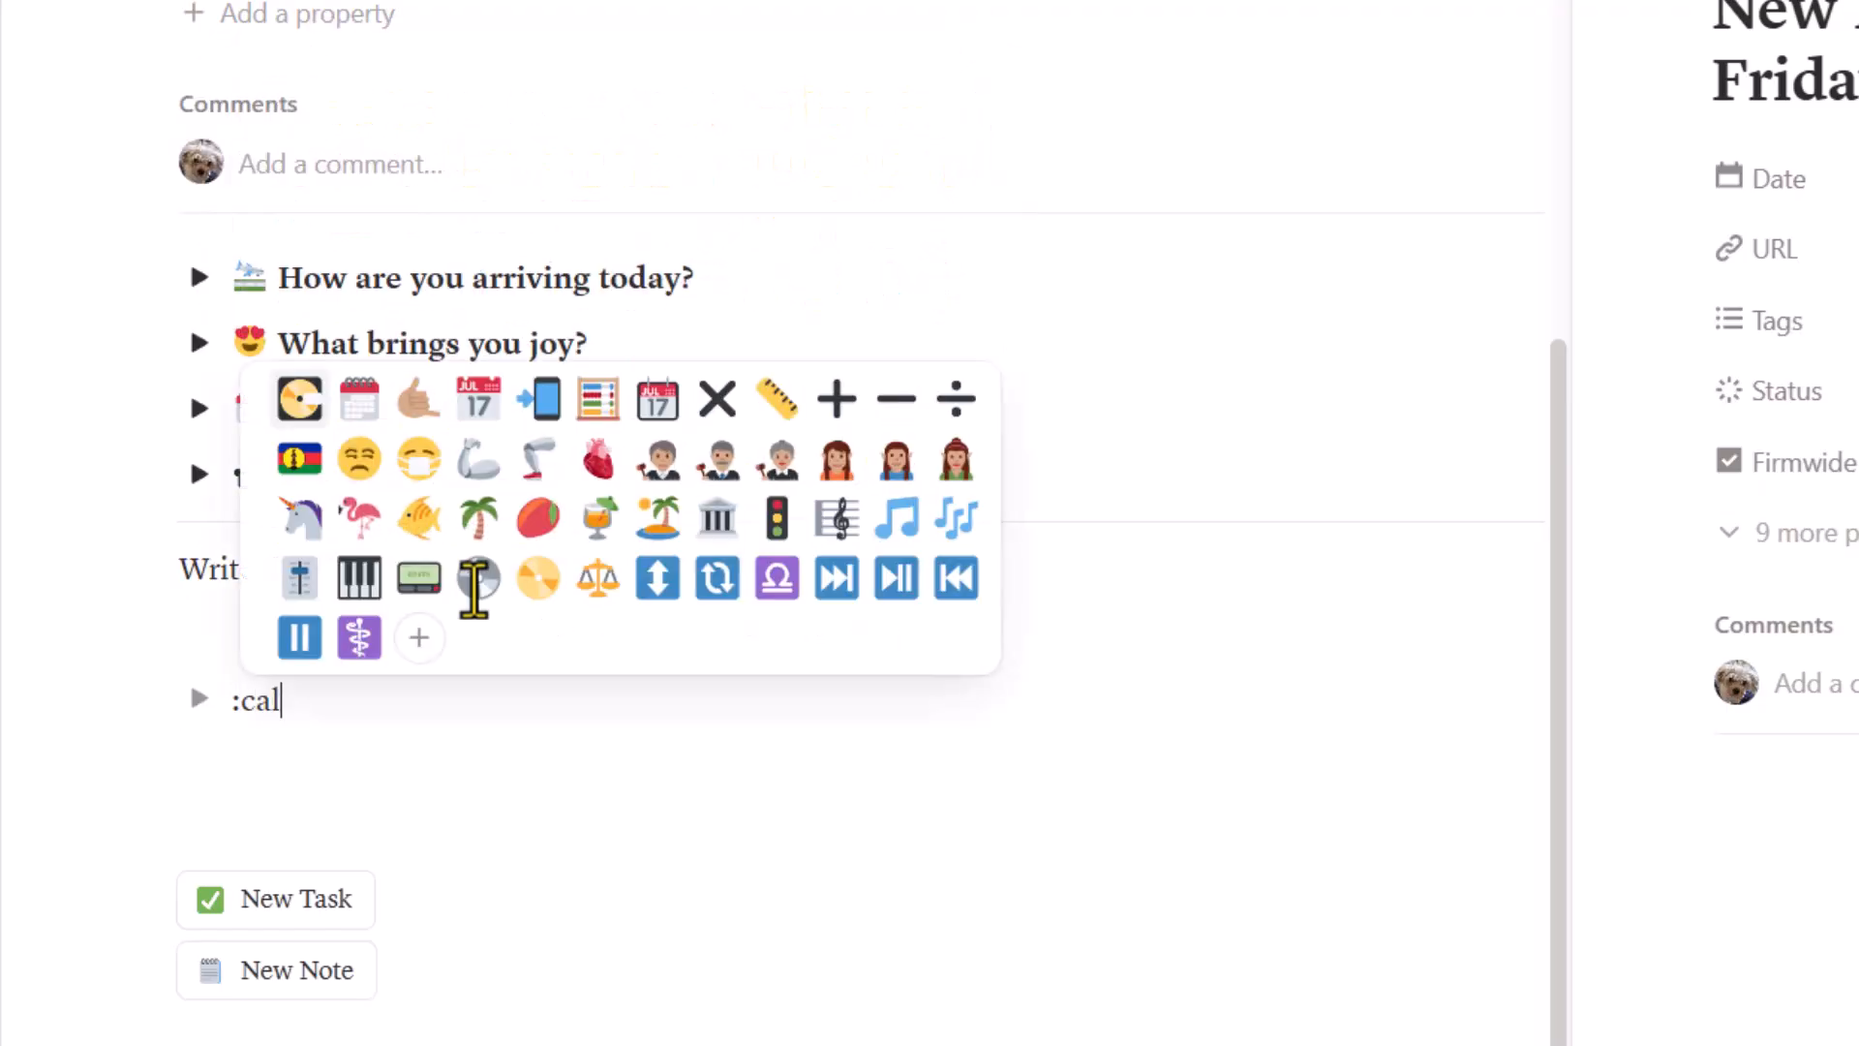
pyautogui.press('Return')
pyautogui.write('Meetin')
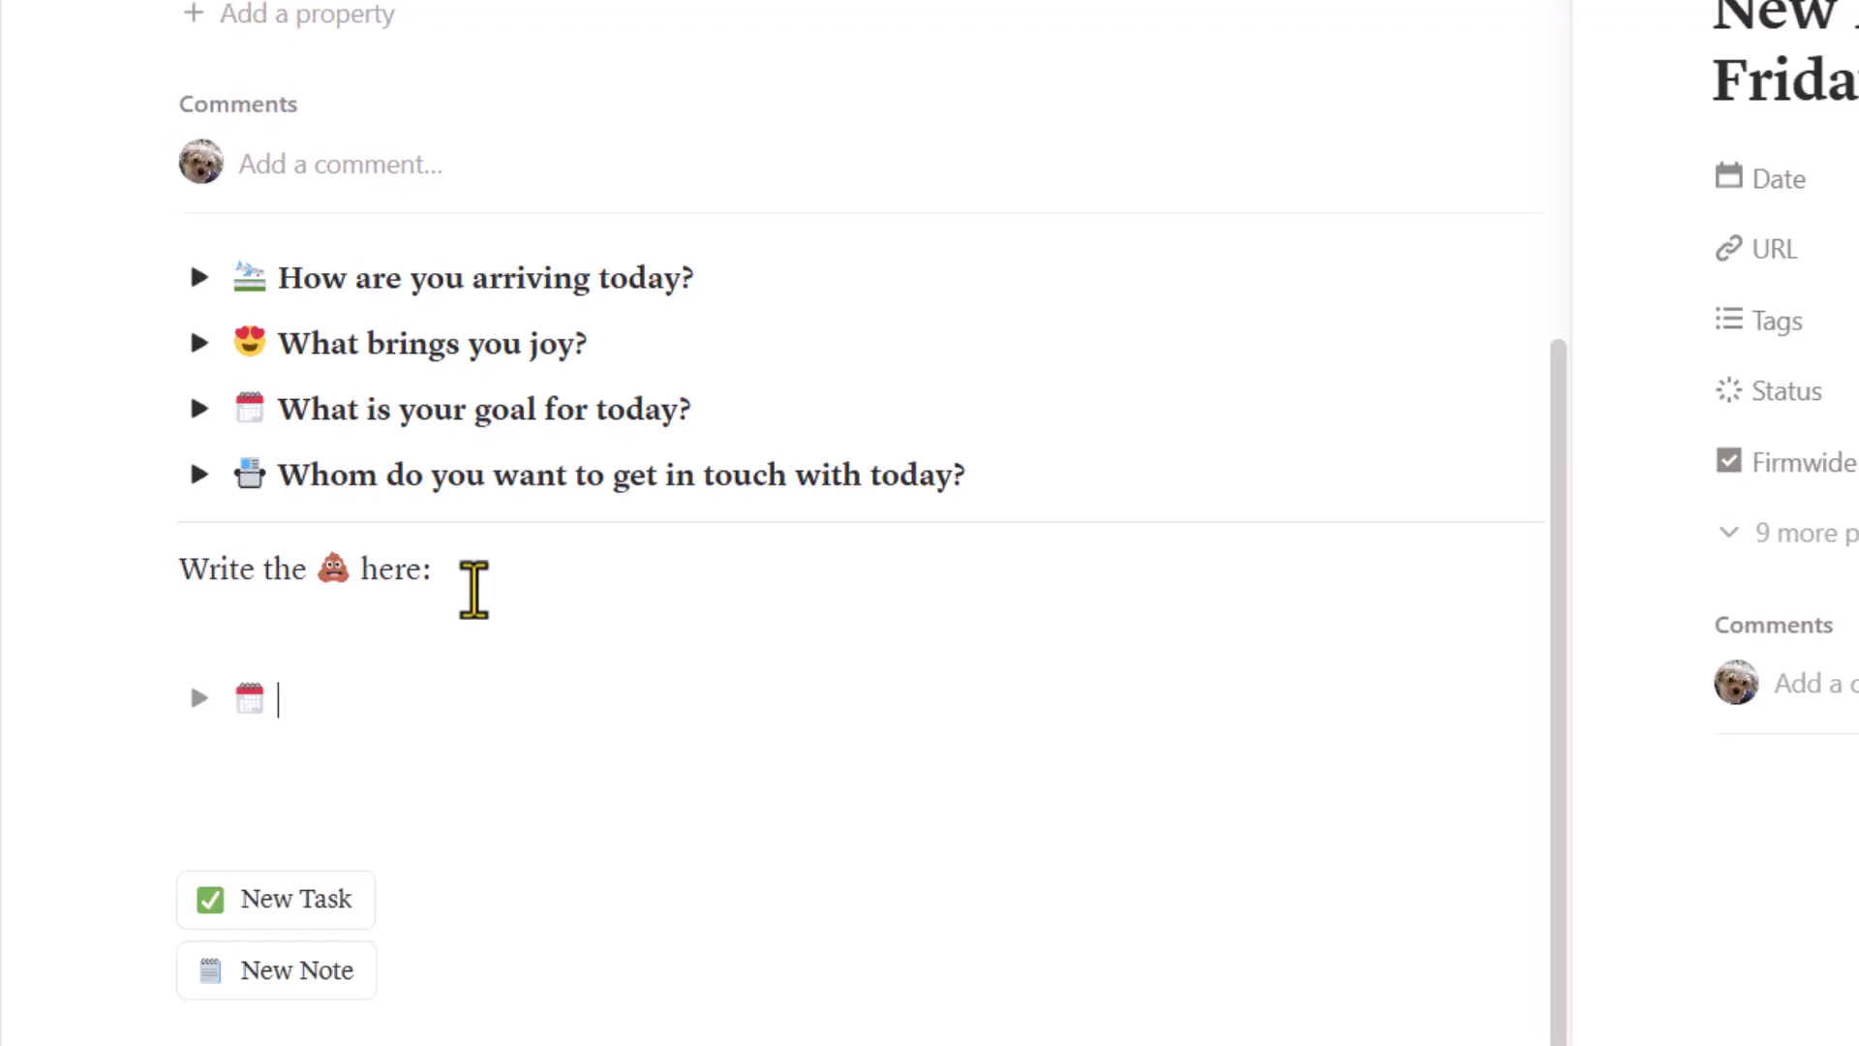
pyautogui.write('g with ')
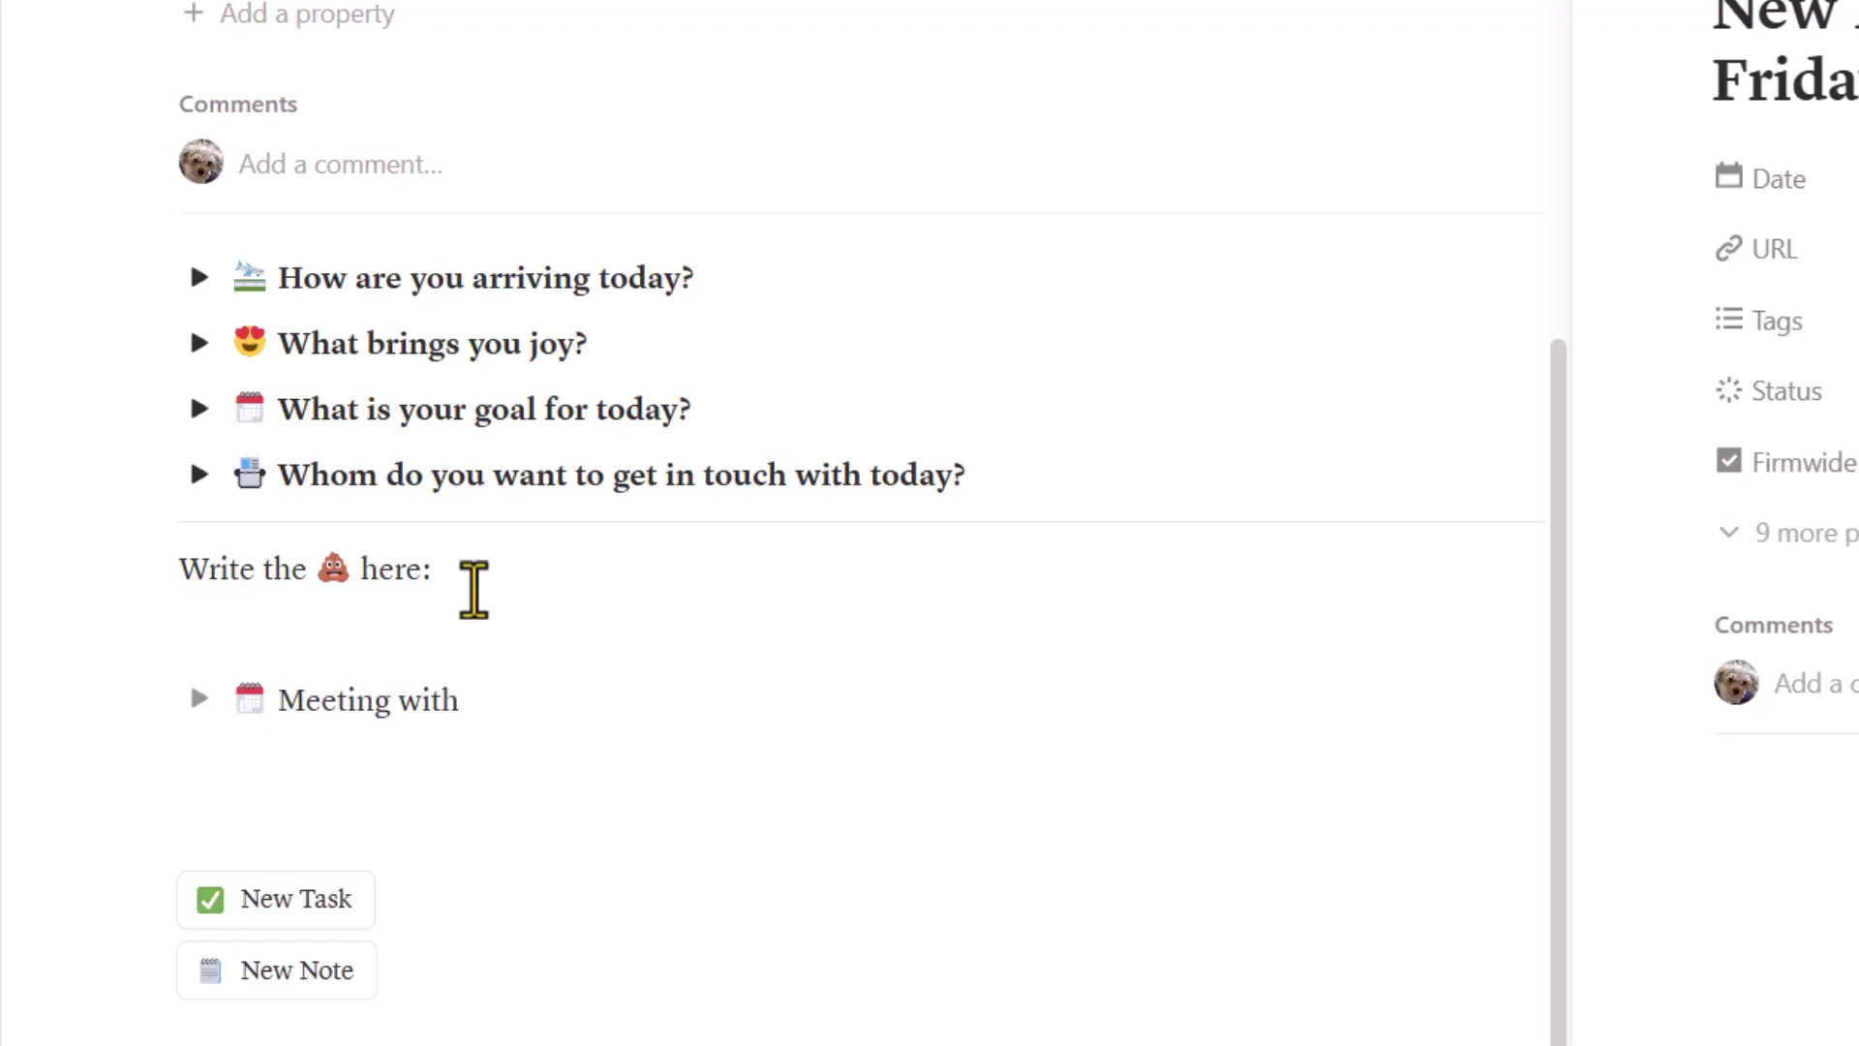
pyautogui.write('whoever')
# Expand the "Meeting with whoever" toggle and add a divider and the text "These are my notes..." inside it
pyautogui.hotkey('ctrl', 'Return')
pyautogui.press('Return')
pyautogui.write('/div')
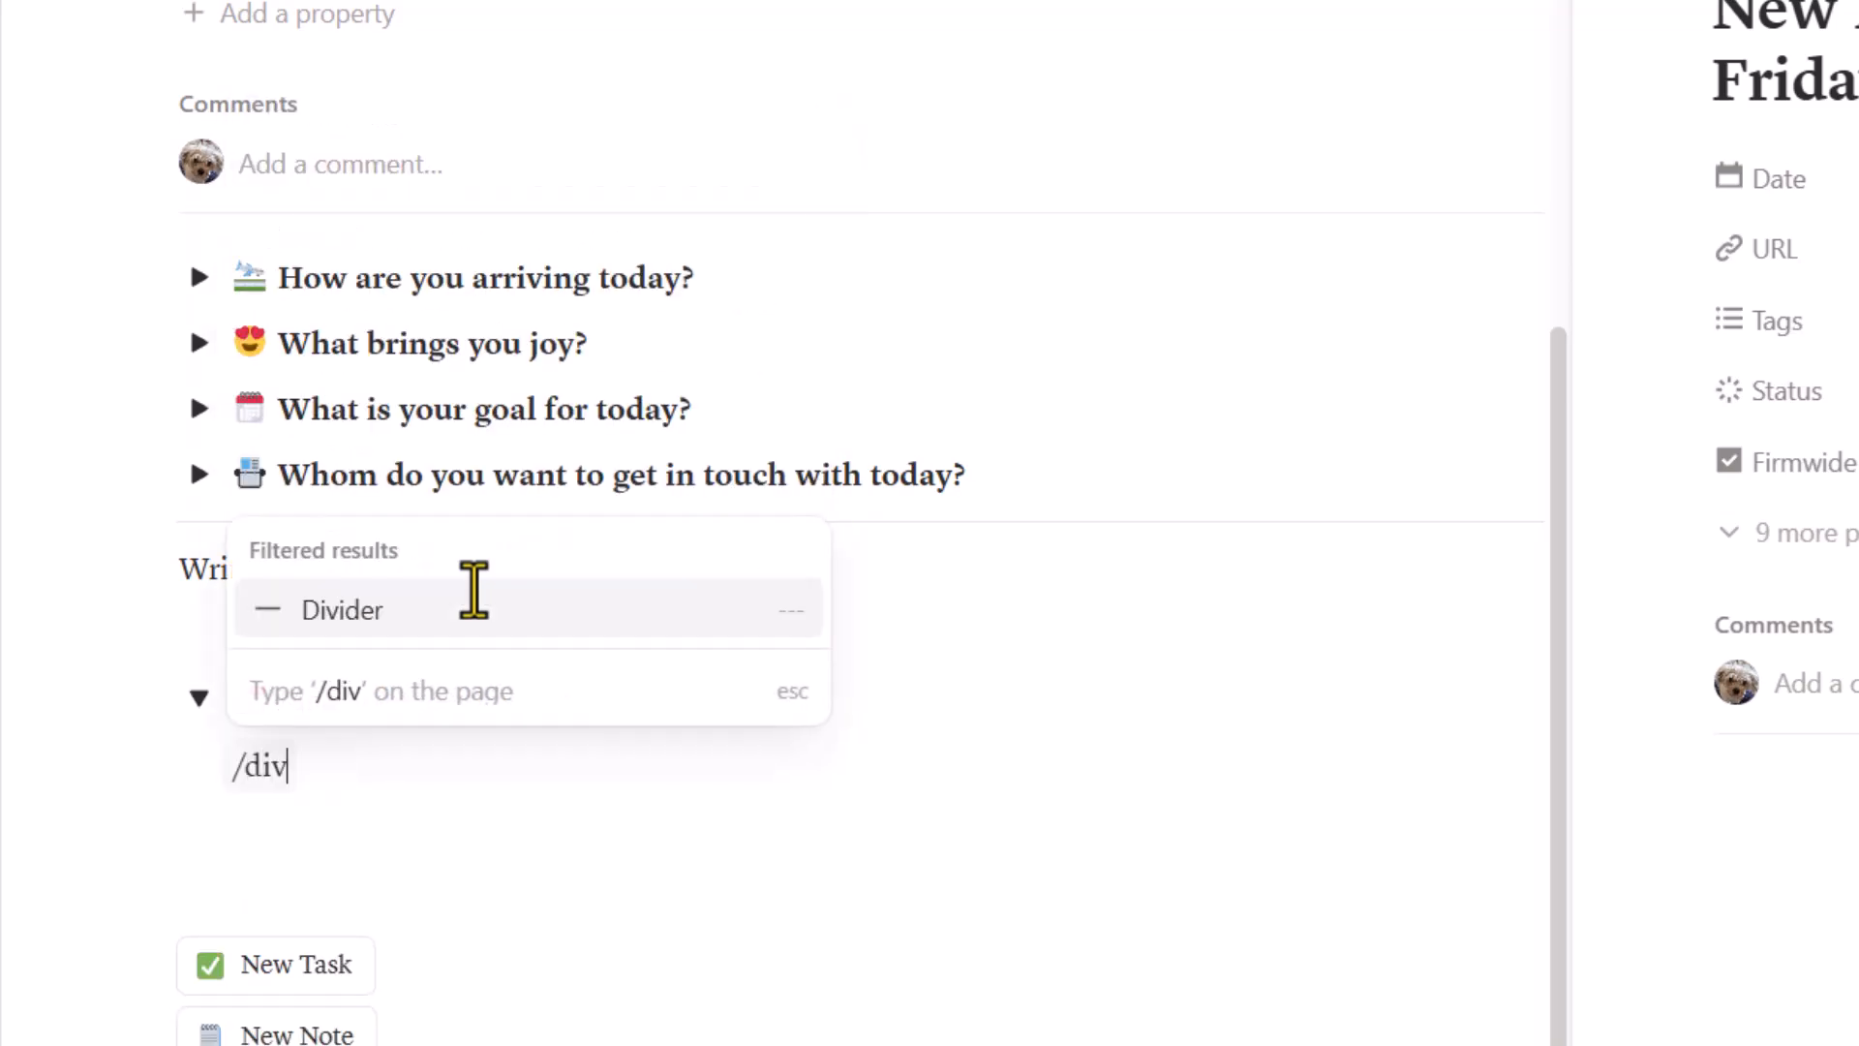
pyautogui.press('Return')
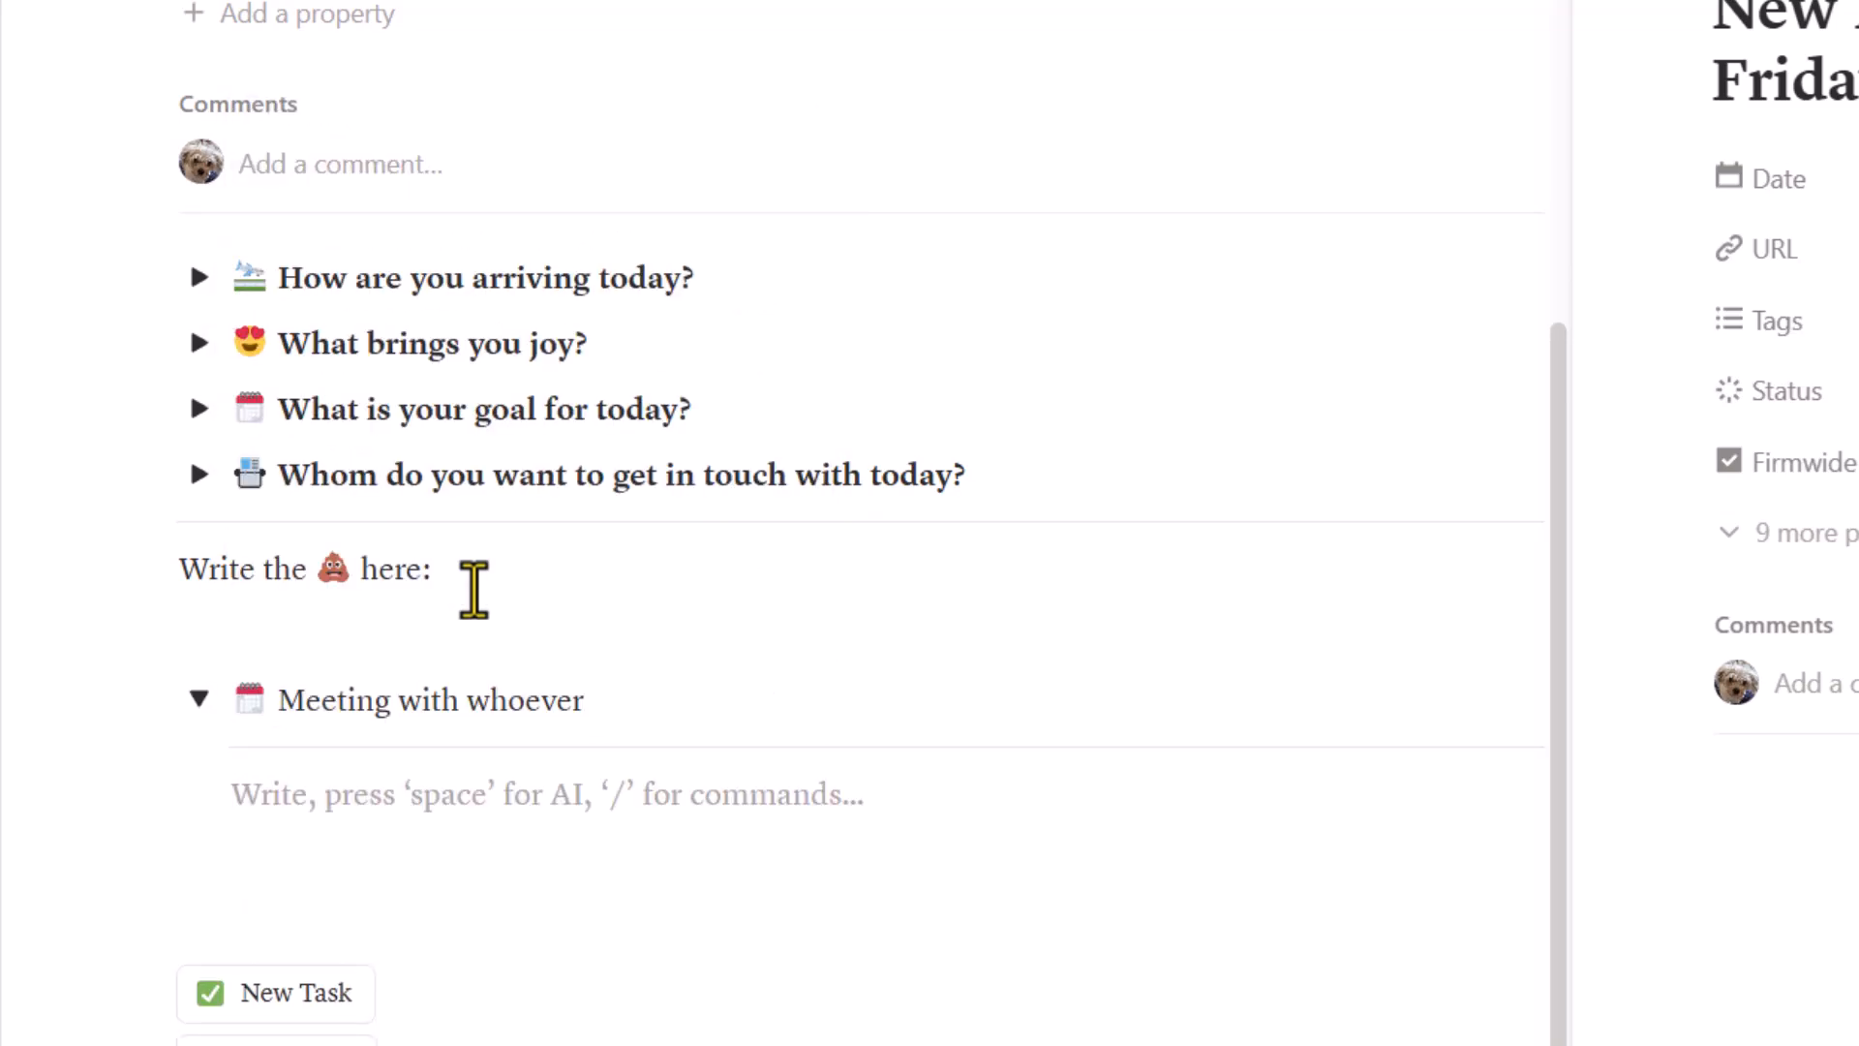
pyautogui.write('Thes')
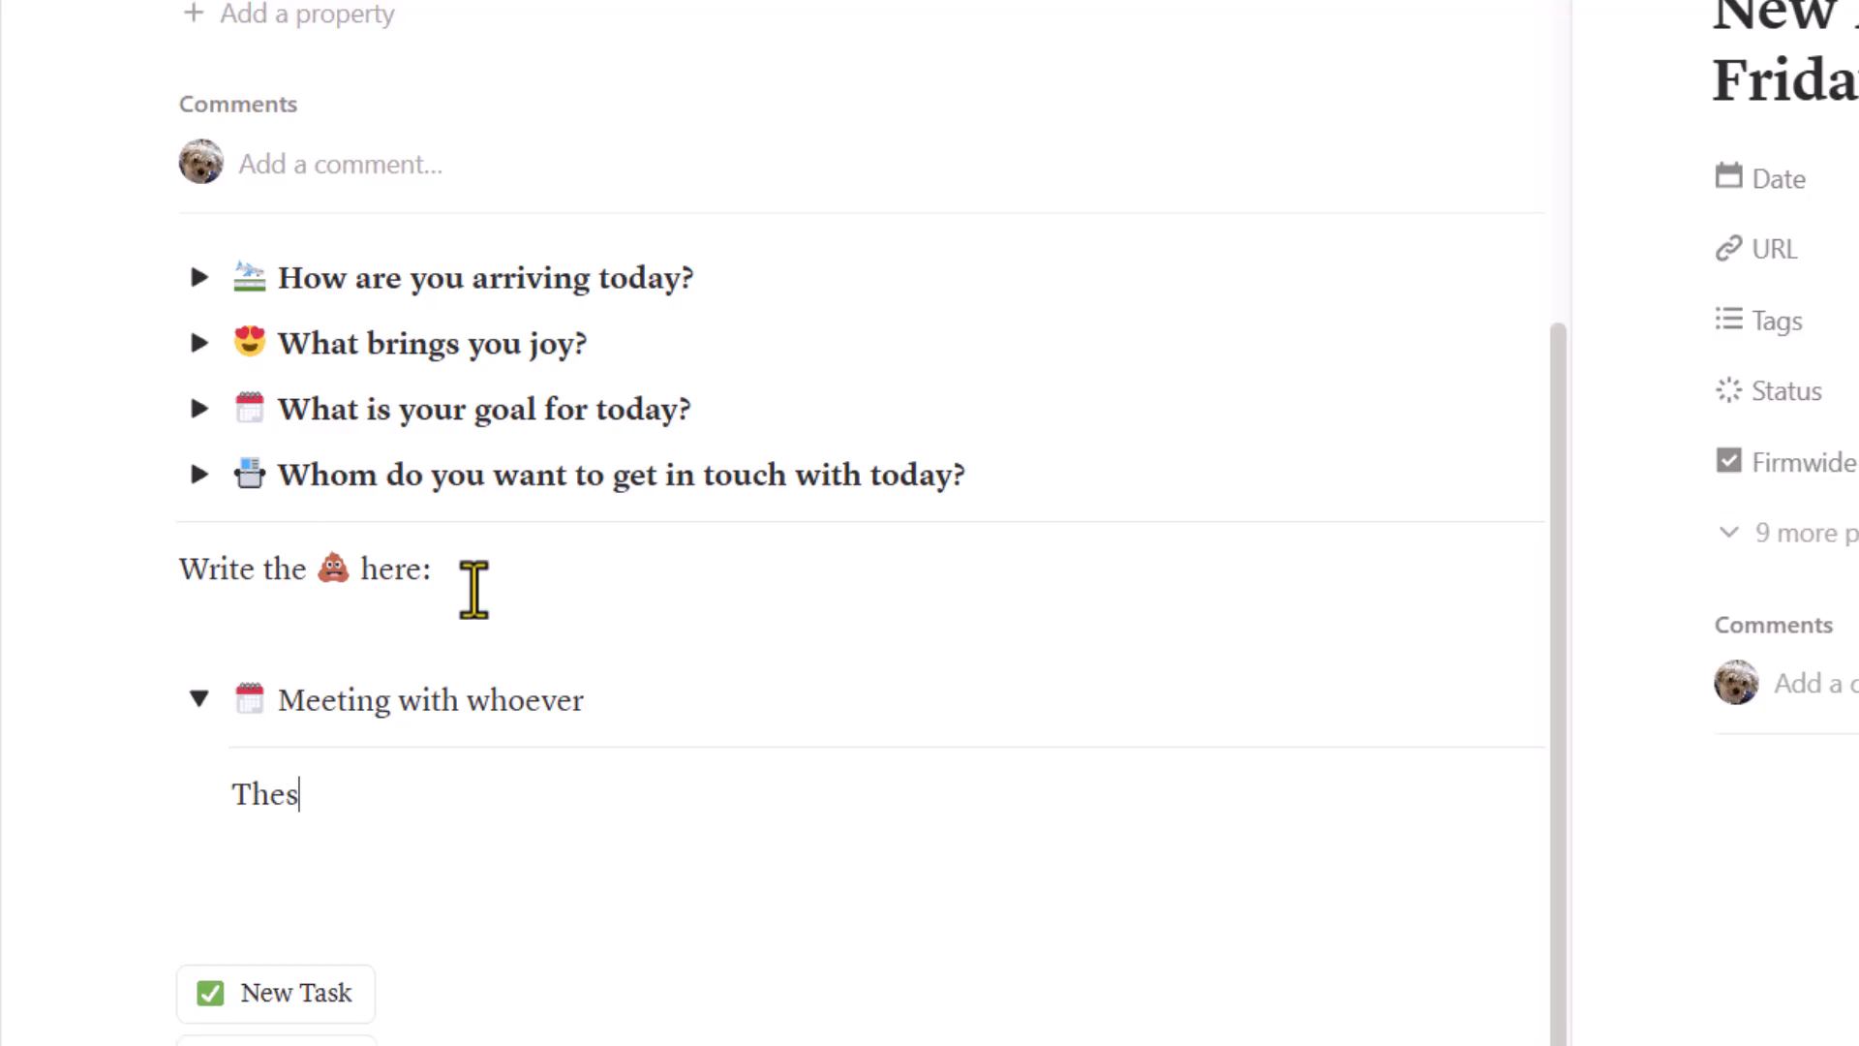
pyautogui.write('e are my notes...')
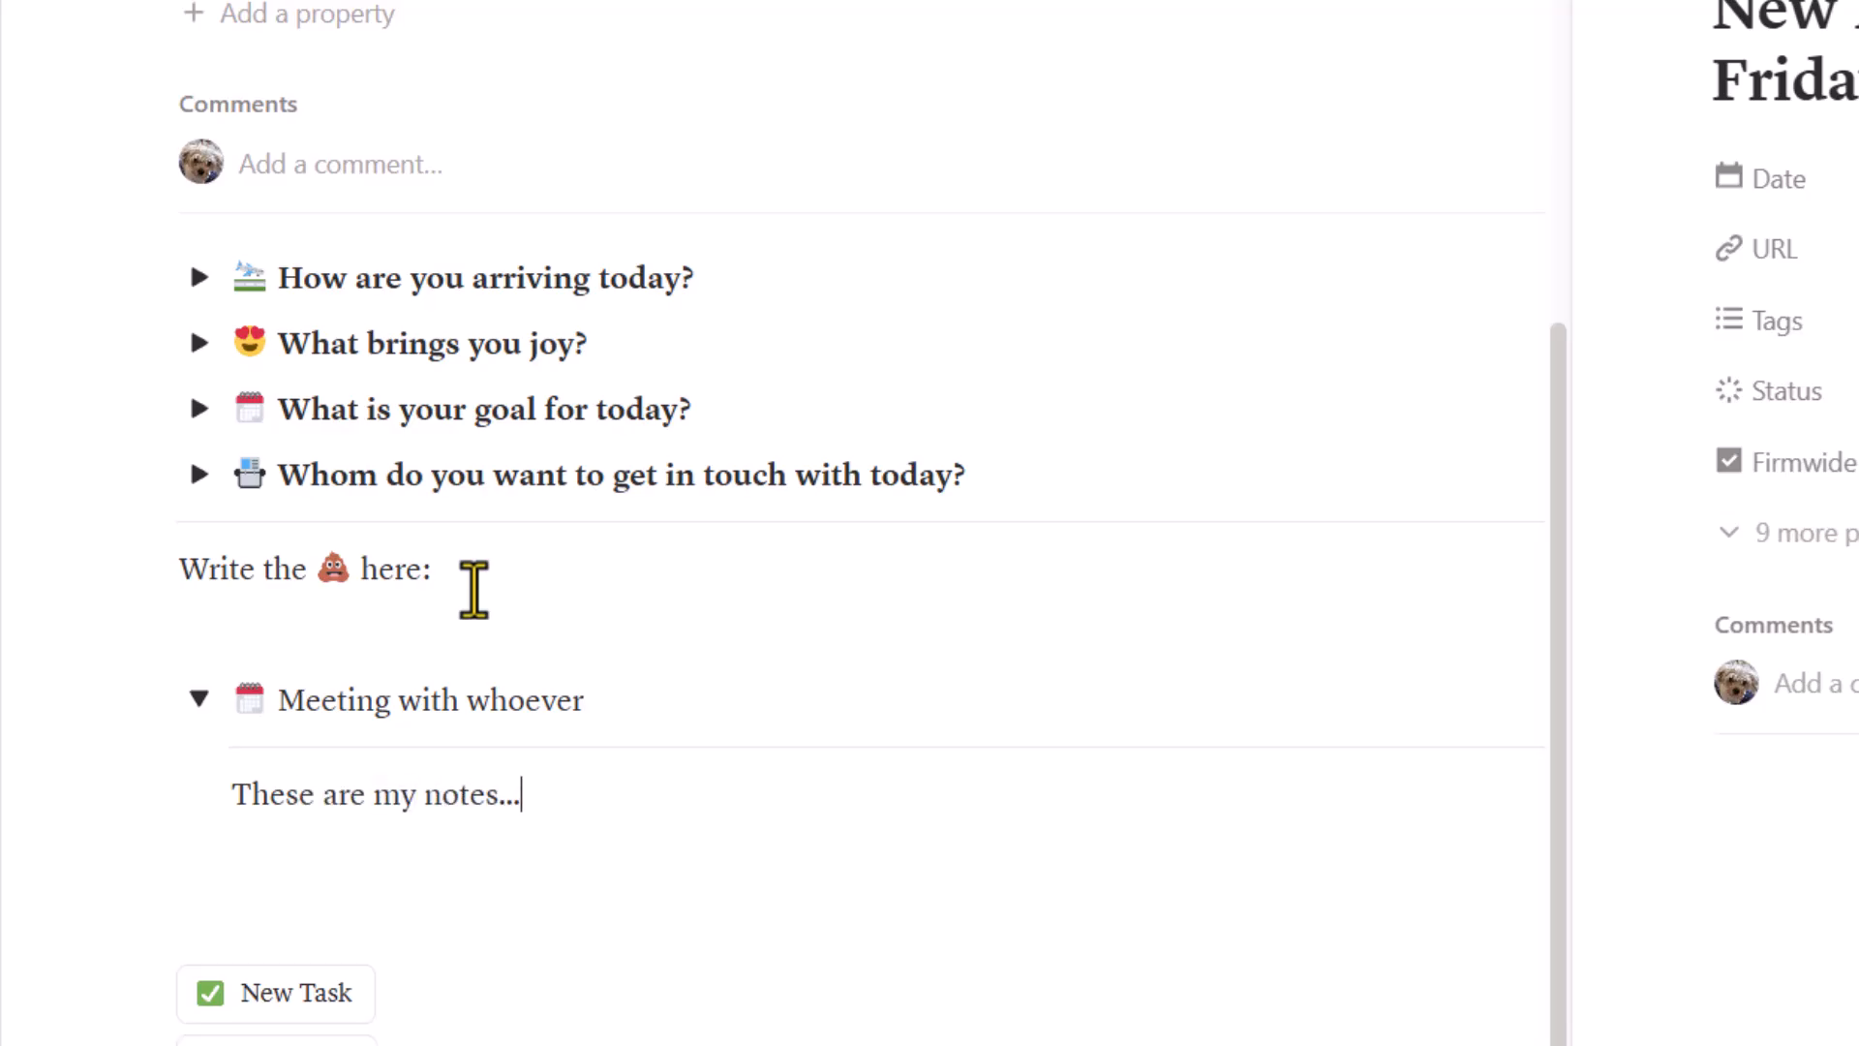
pyautogui.press('Return')
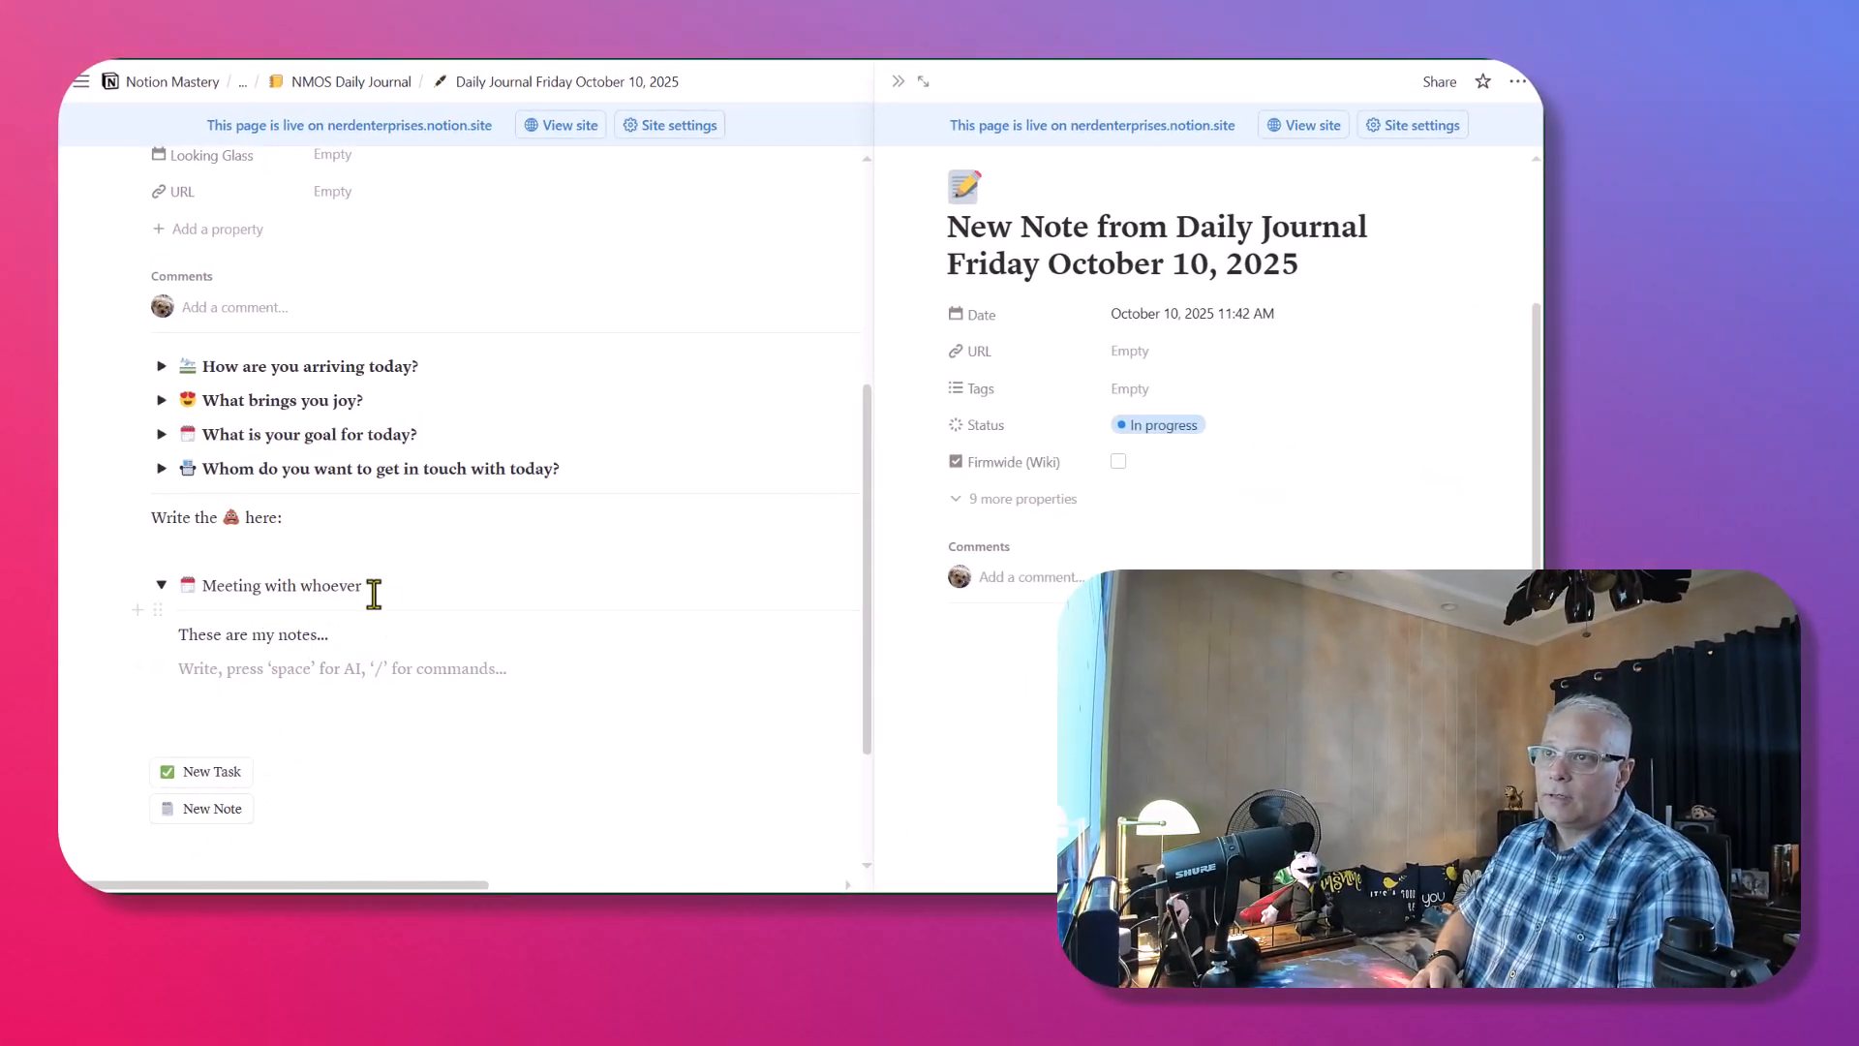
# Try pasting a plain copy of the "Meeting with whoever" toggle into the new note, expand it, and delete the copy
pyautogui.click(131, 583)
pyautogui.press('Escape')
pyautogui.hotkey('ctrl', 'c')
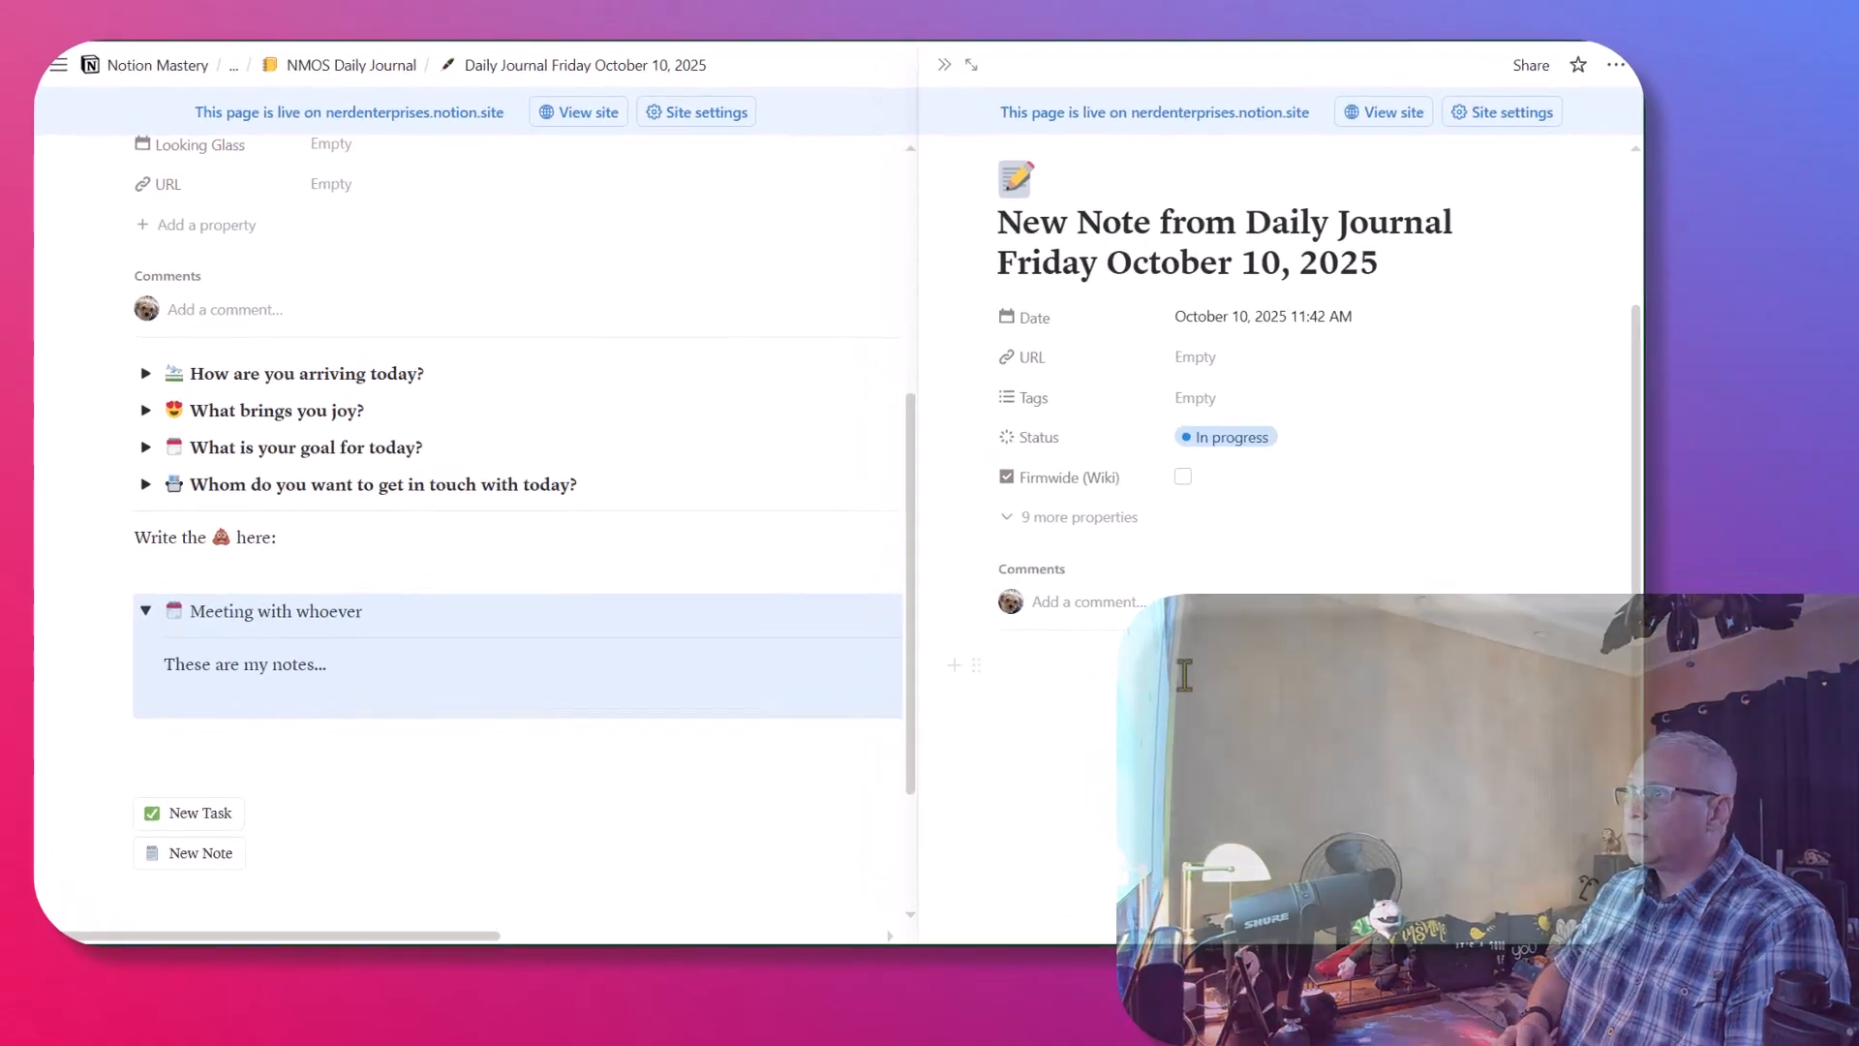
pyautogui.click(1073, 641)
pyautogui.hotkey('ctrl', 'v')
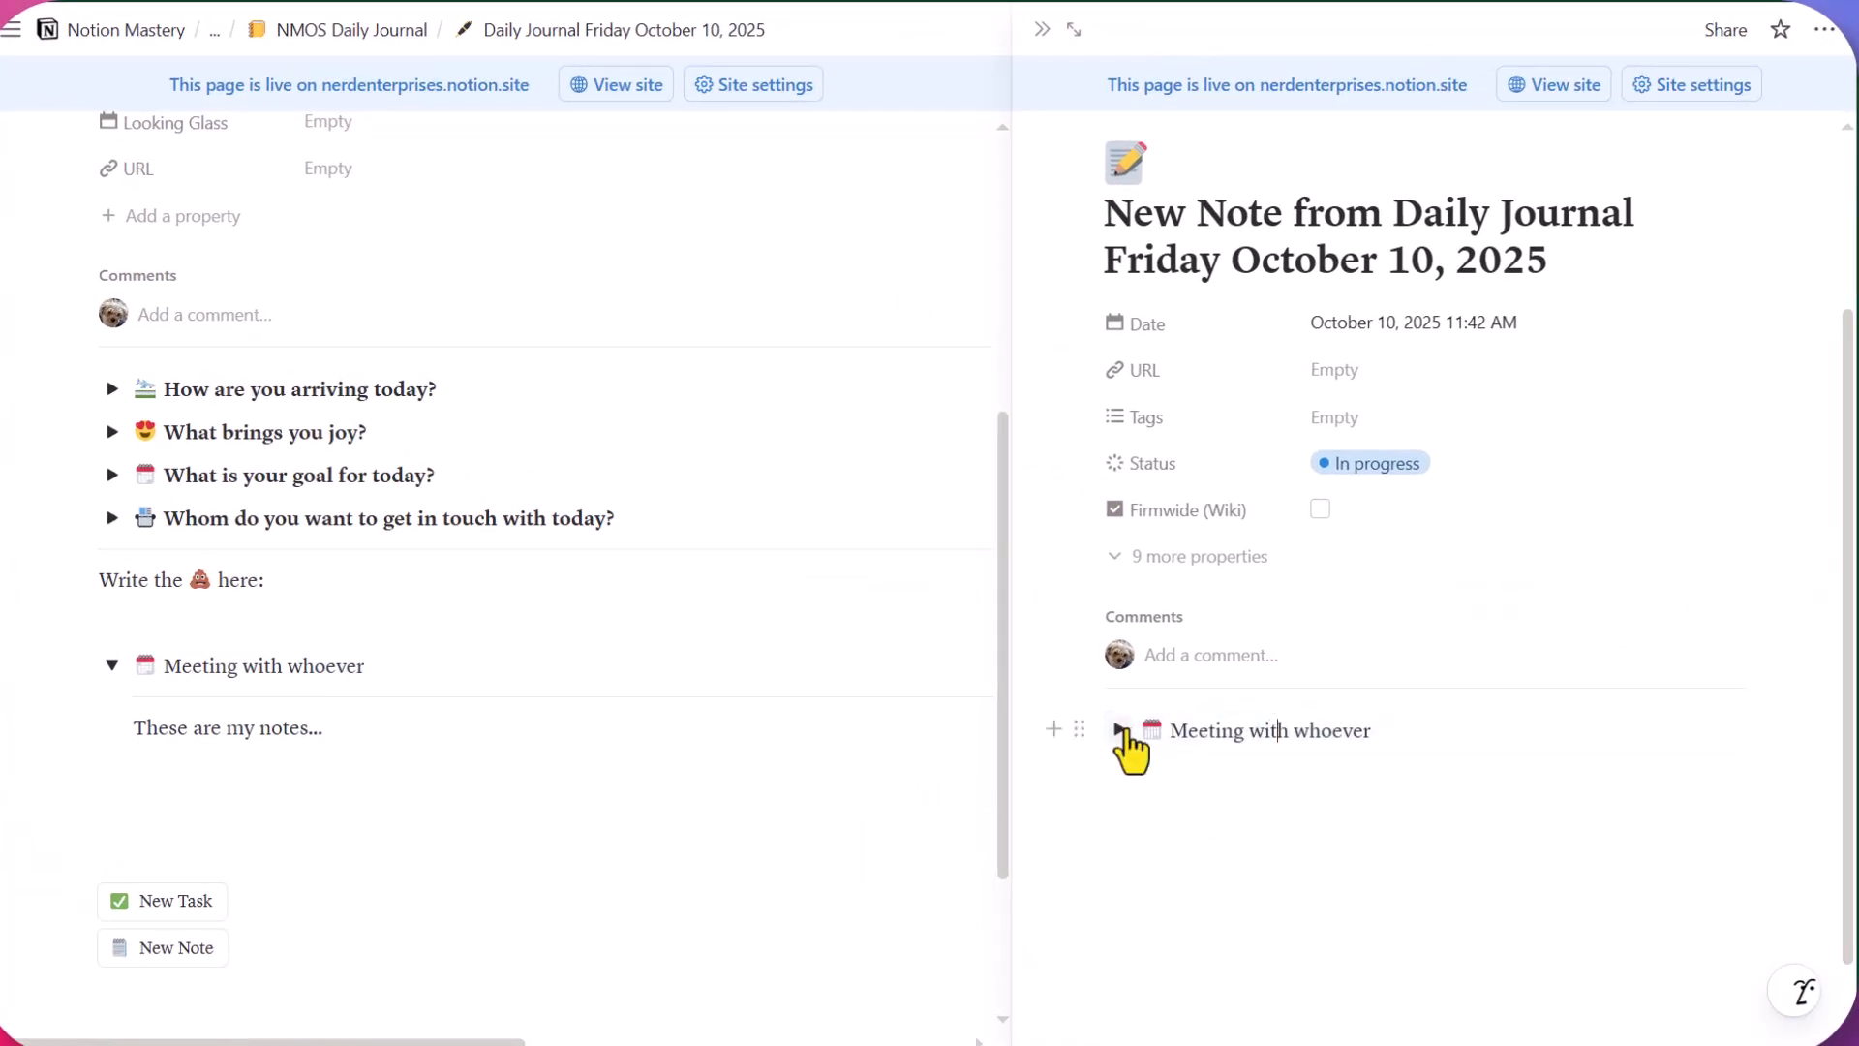
pyautogui.click(1120, 730)
pyautogui.click(1352, 732)
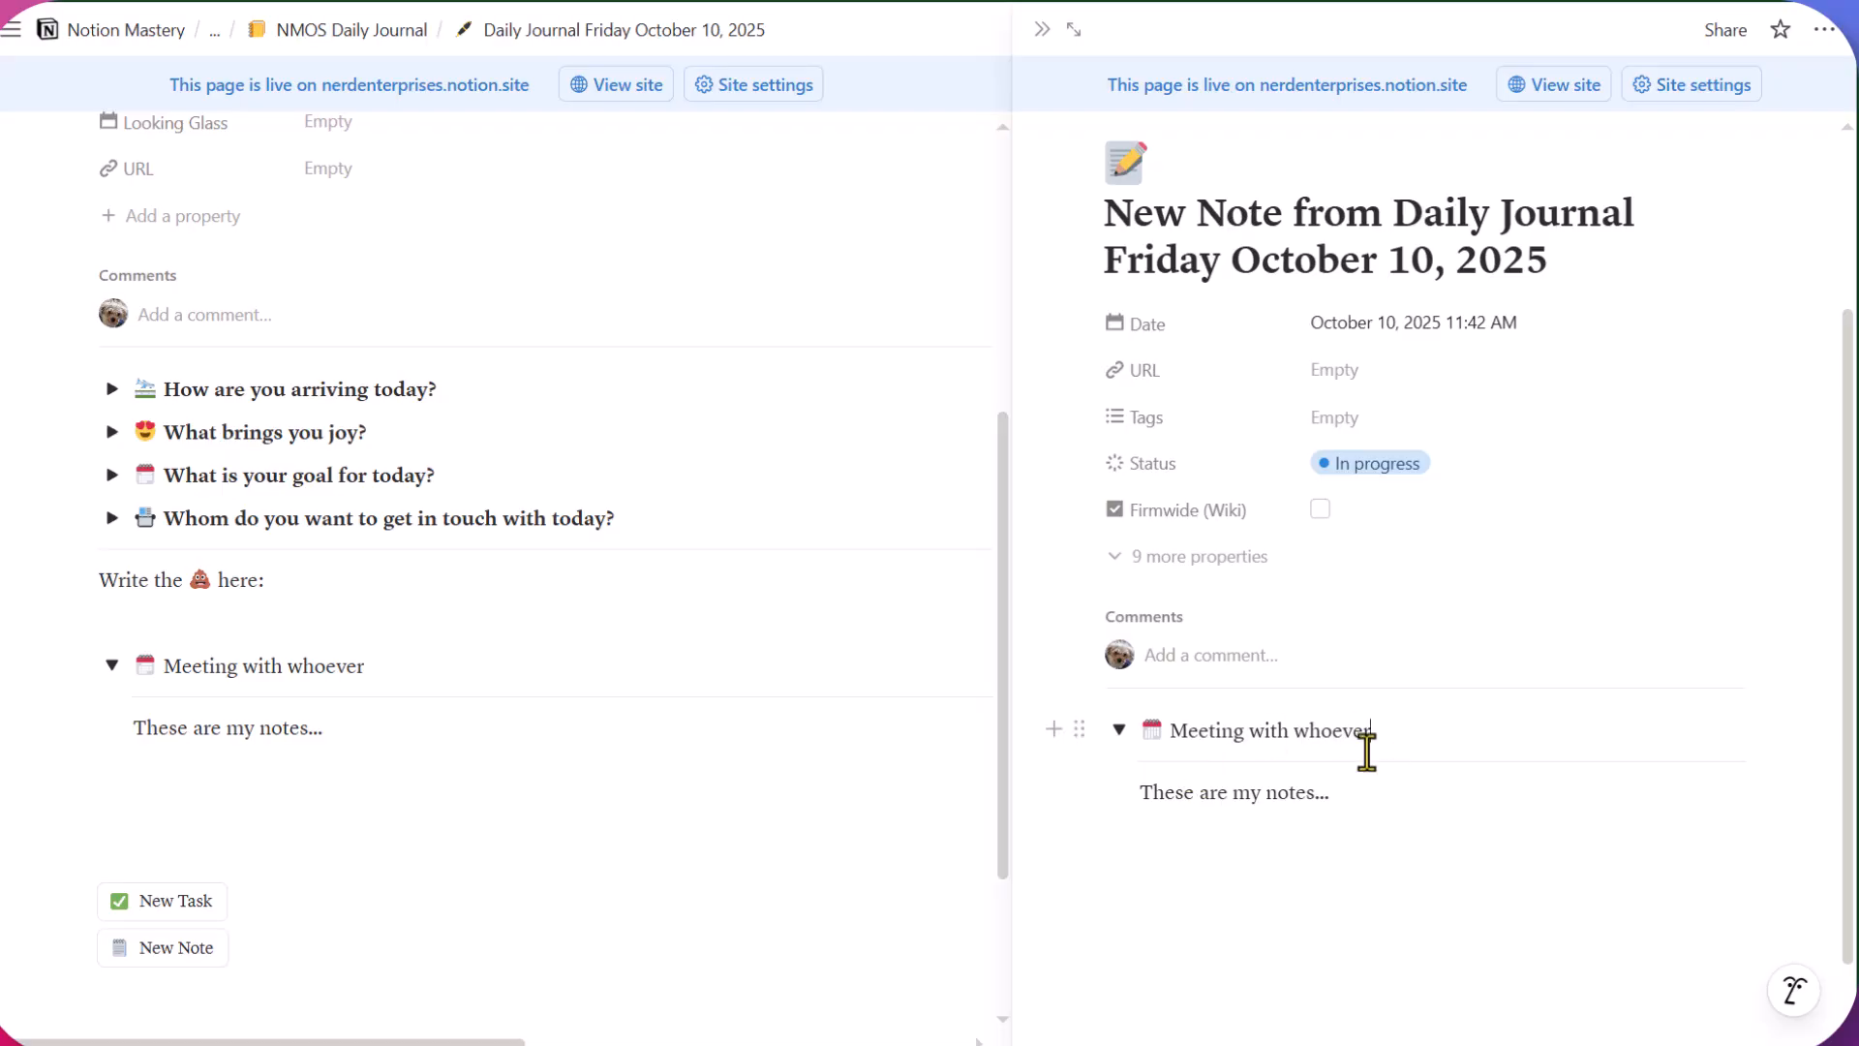
pyautogui.click(1077, 728)
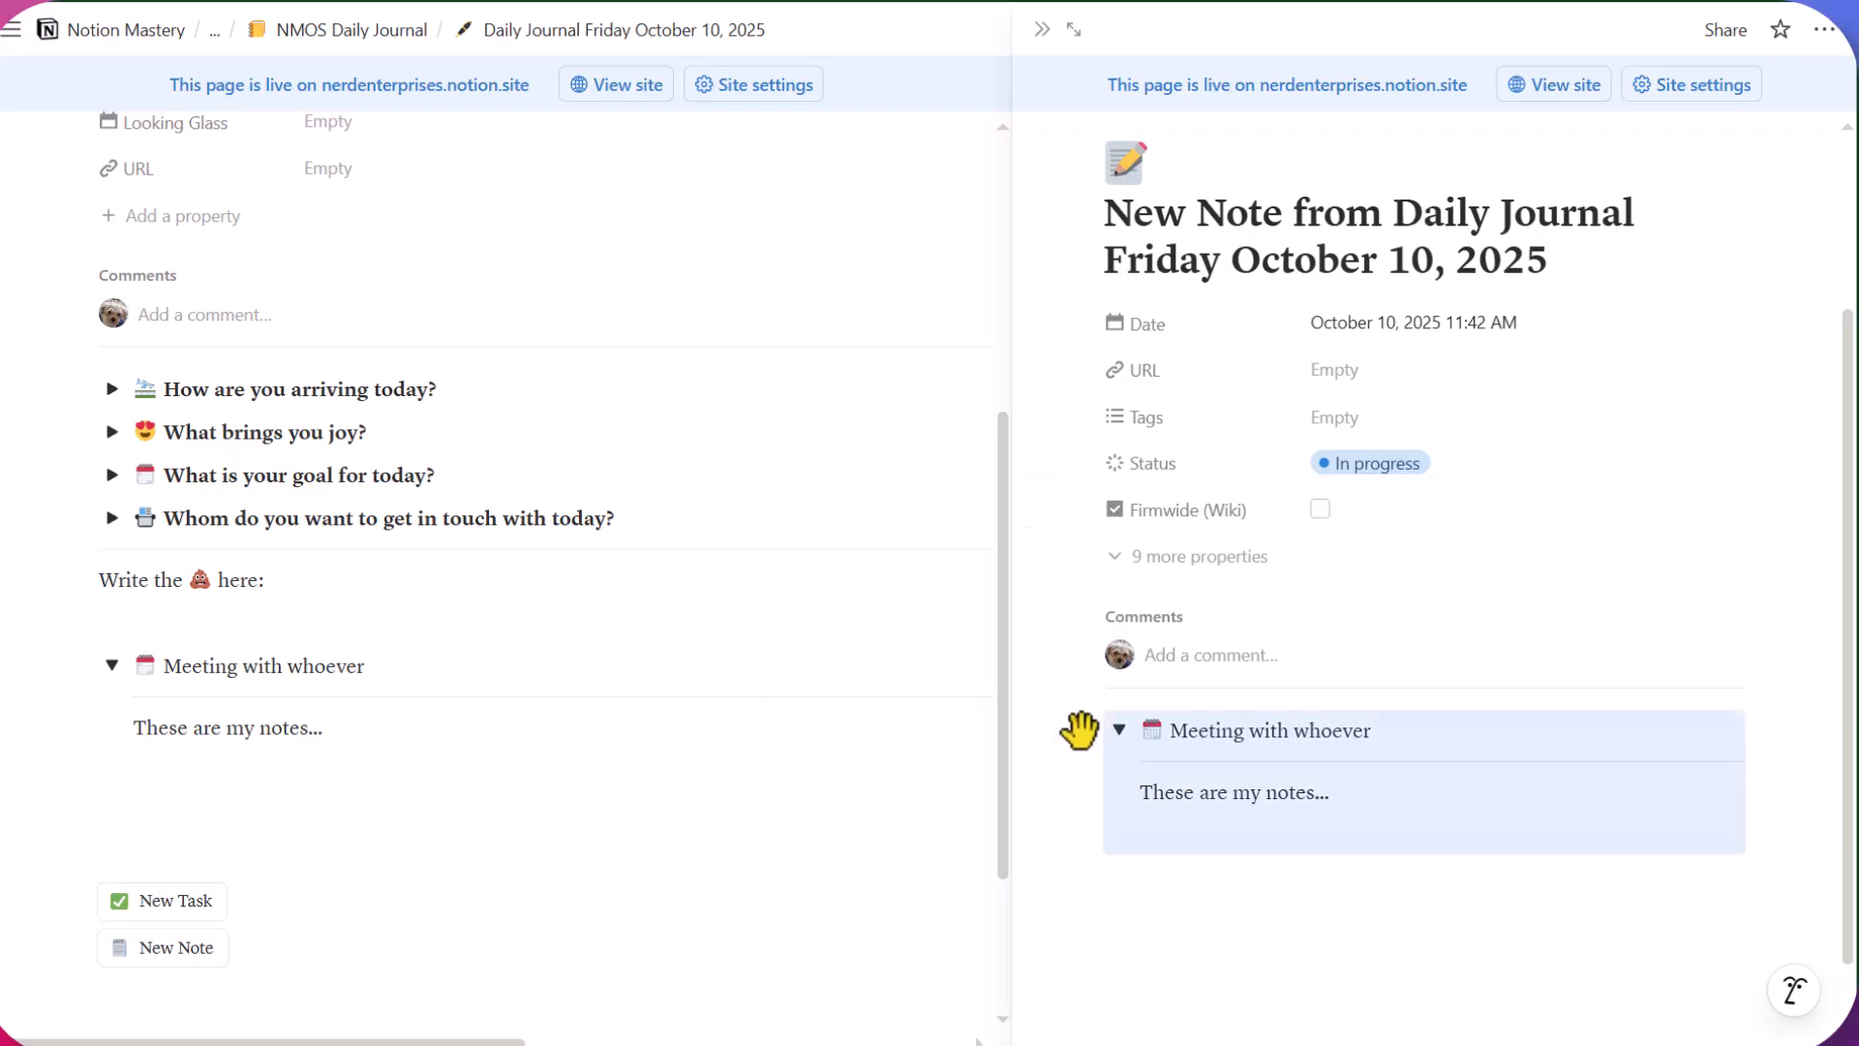
pyautogui.press('BackSpace')
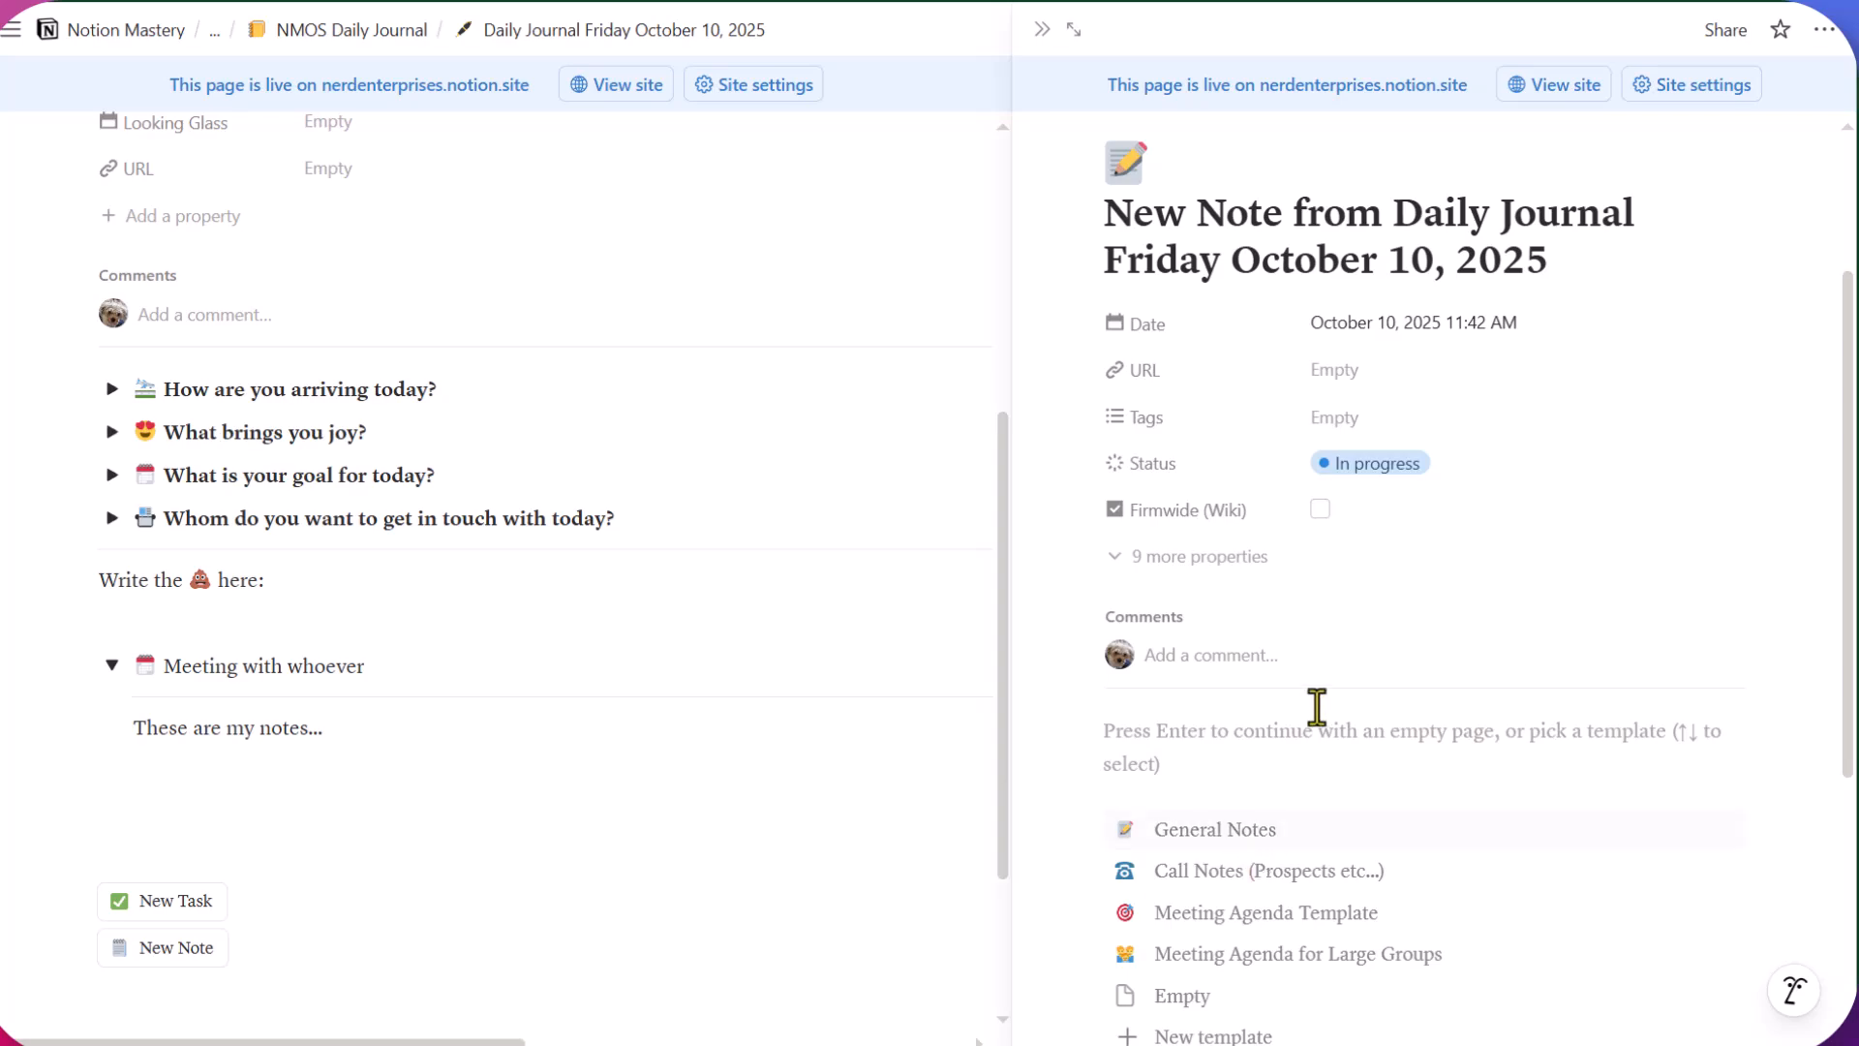
# Copy the block link of the journal's "Meeting with whoever" toggle and paste it into the empty new note as a synced block
pyautogui.click(68, 663)
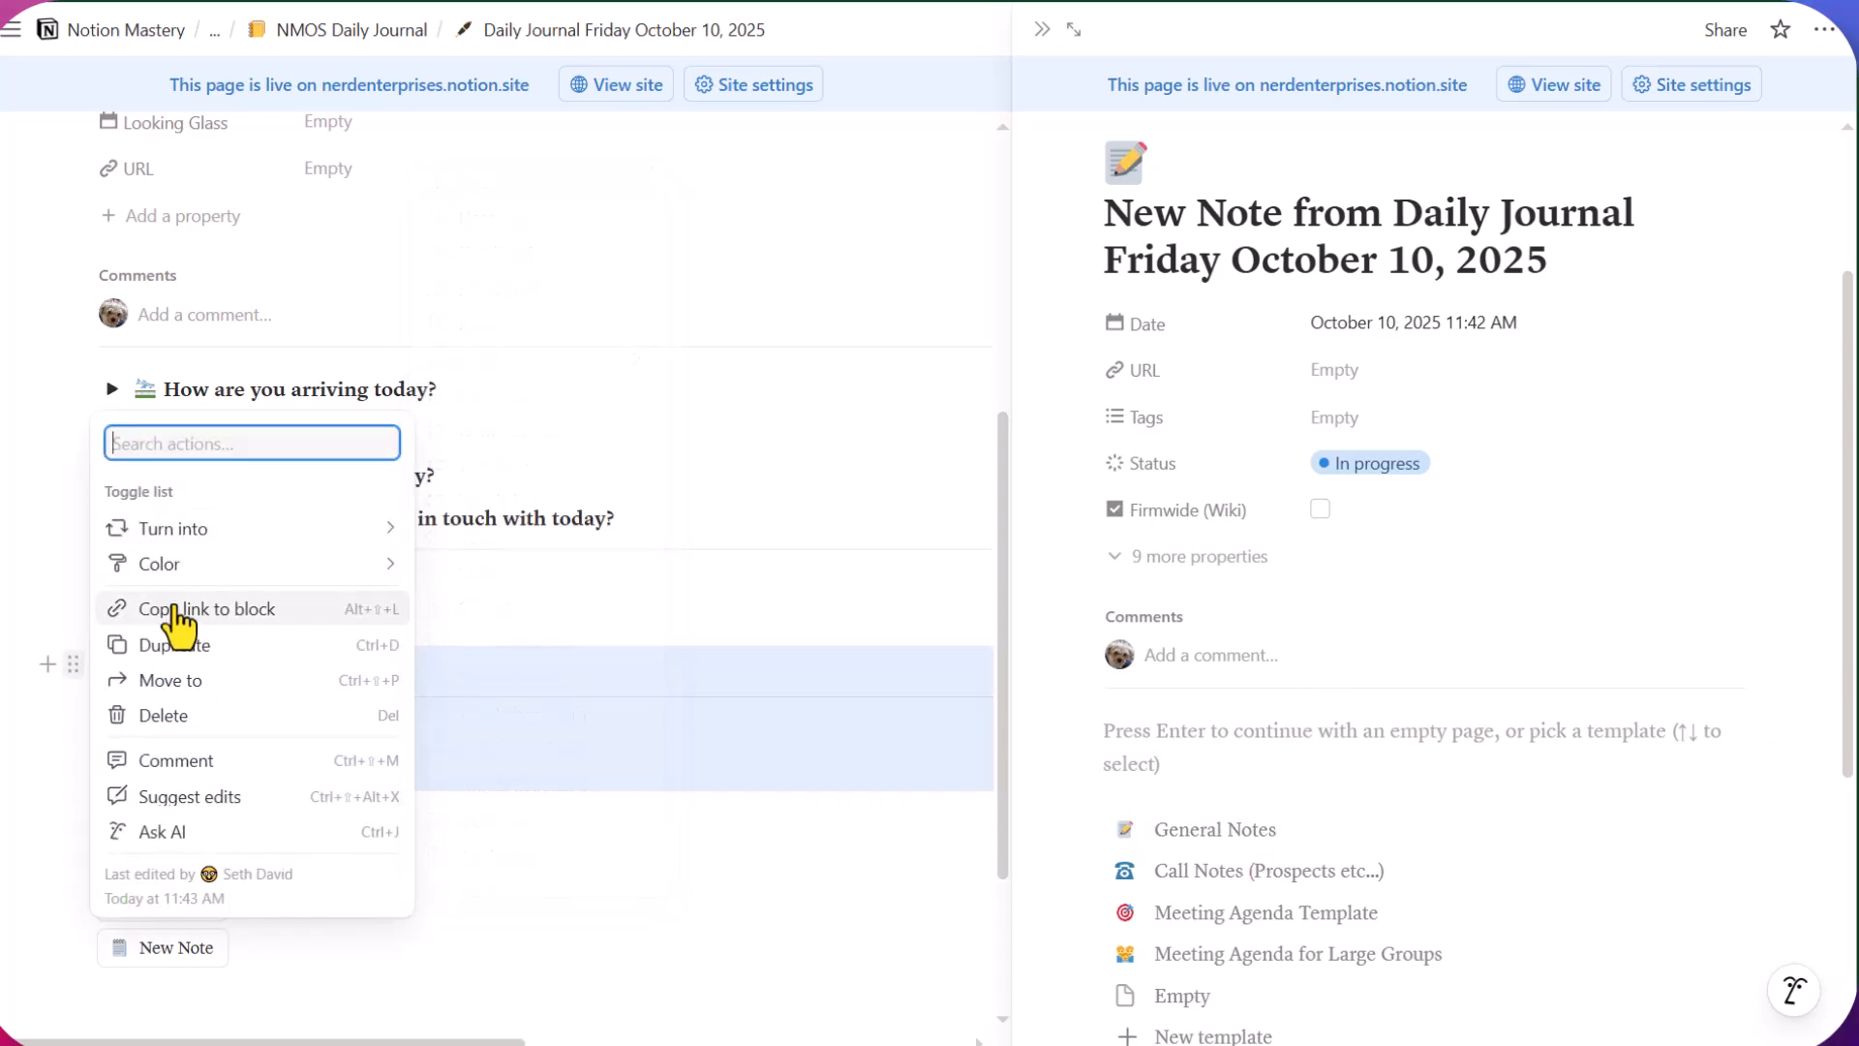
pyautogui.click(127, 614)
pyautogui.scroll(-4, 1394, 721)
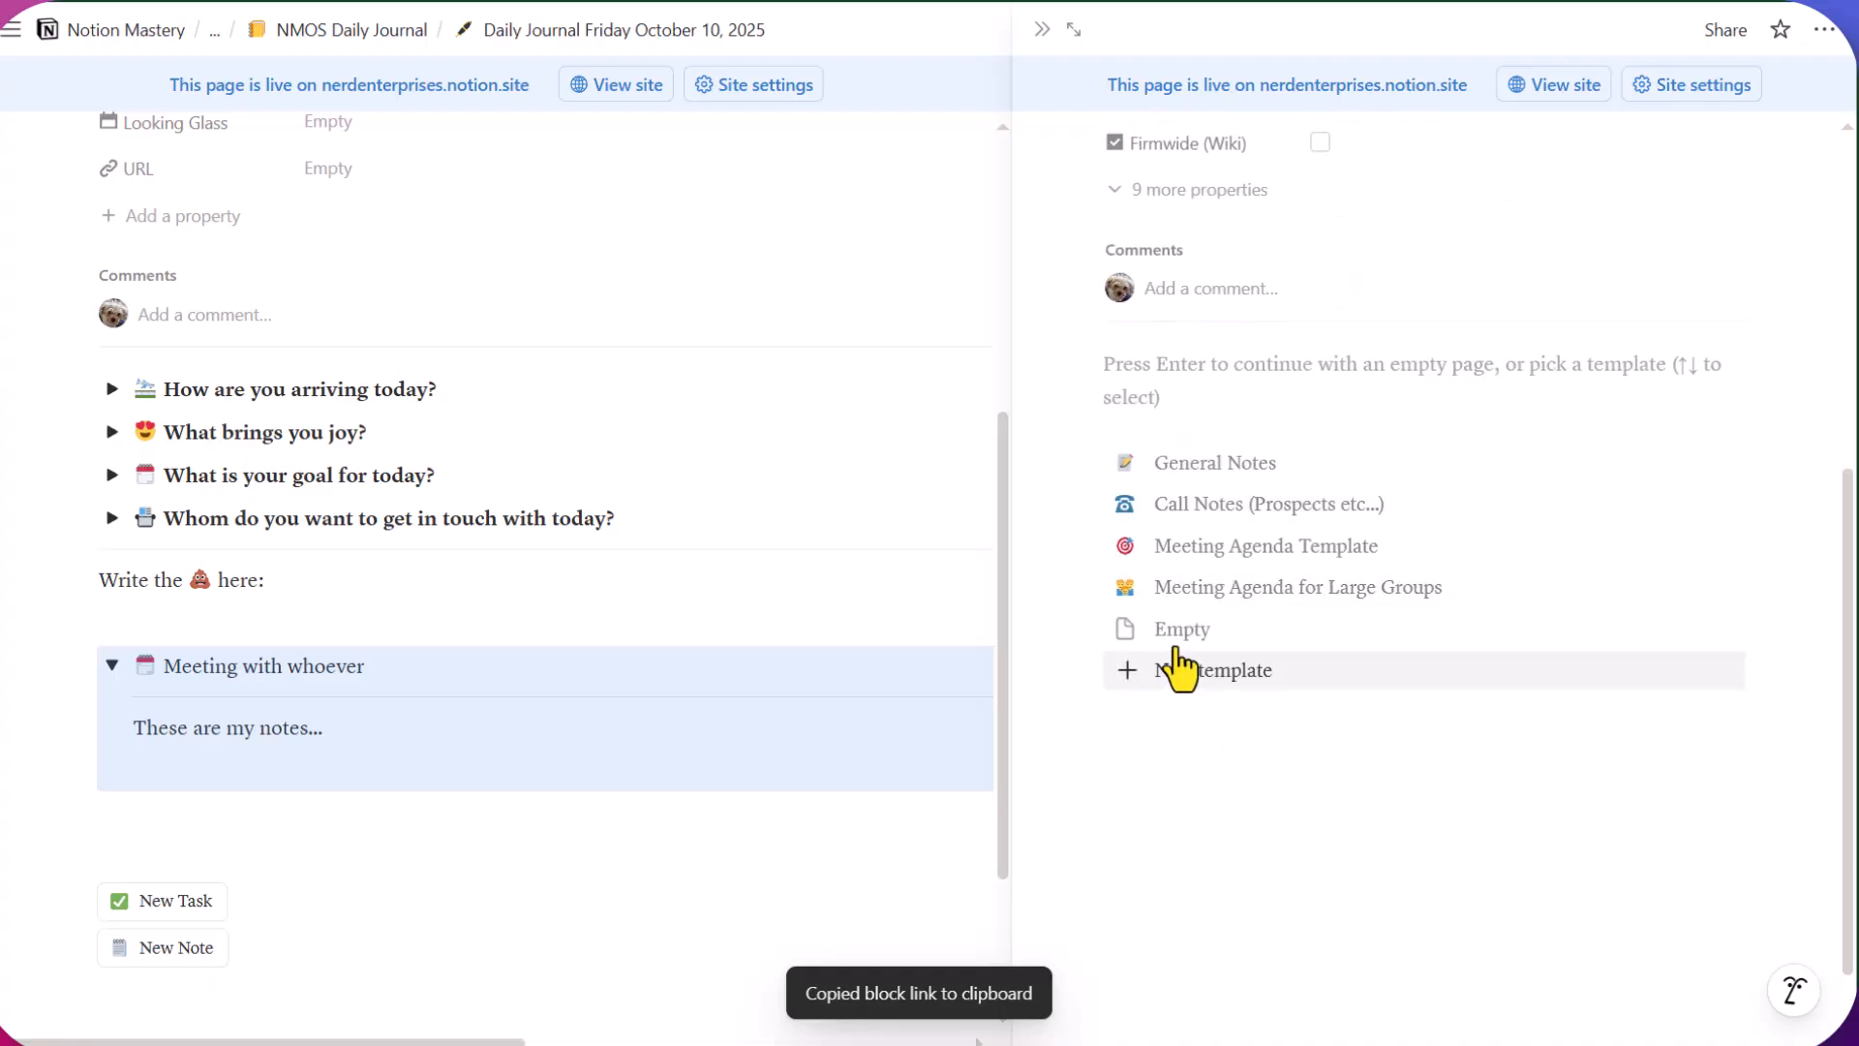
pyautogui.click(1180, 635)
pyautogui.hotkey('ctrl', 'v')
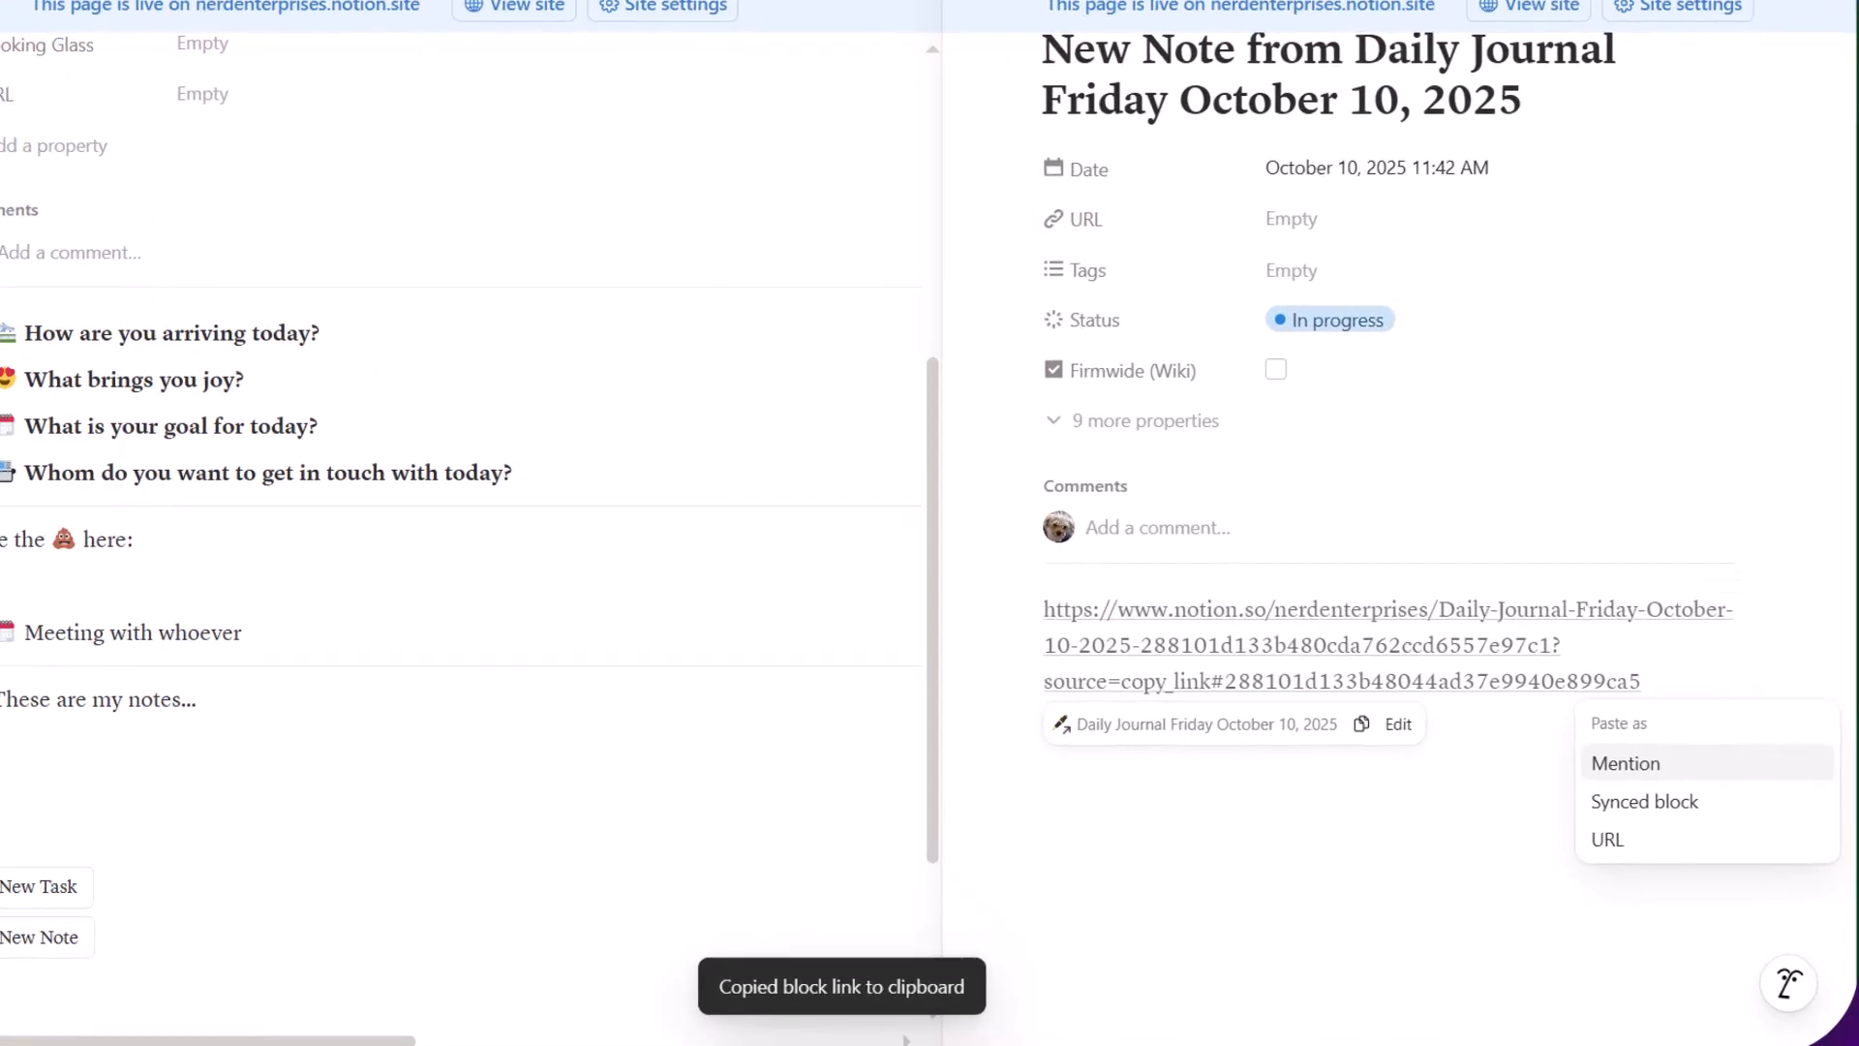
pyautogui.click(1667, 801)
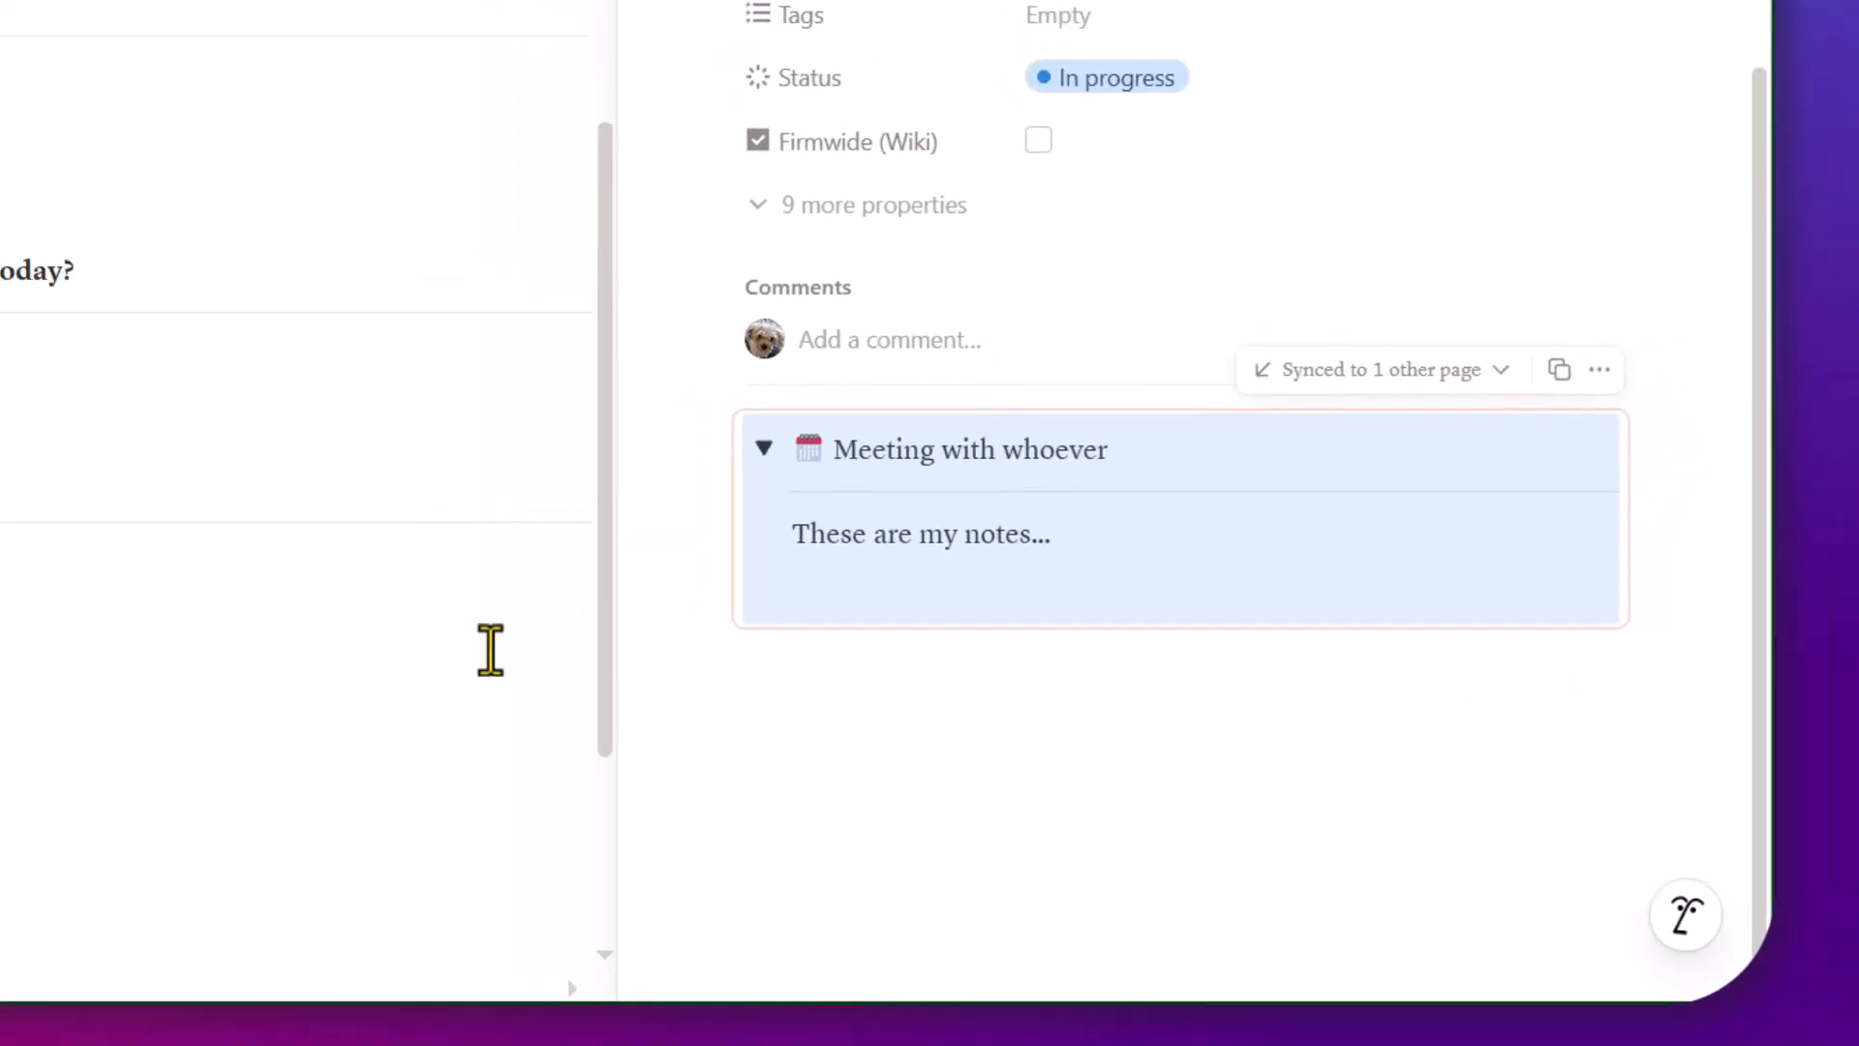
# Add blank space below "These are my notes..." inside the new note's synced block
pyautogui.click(1155, 509)
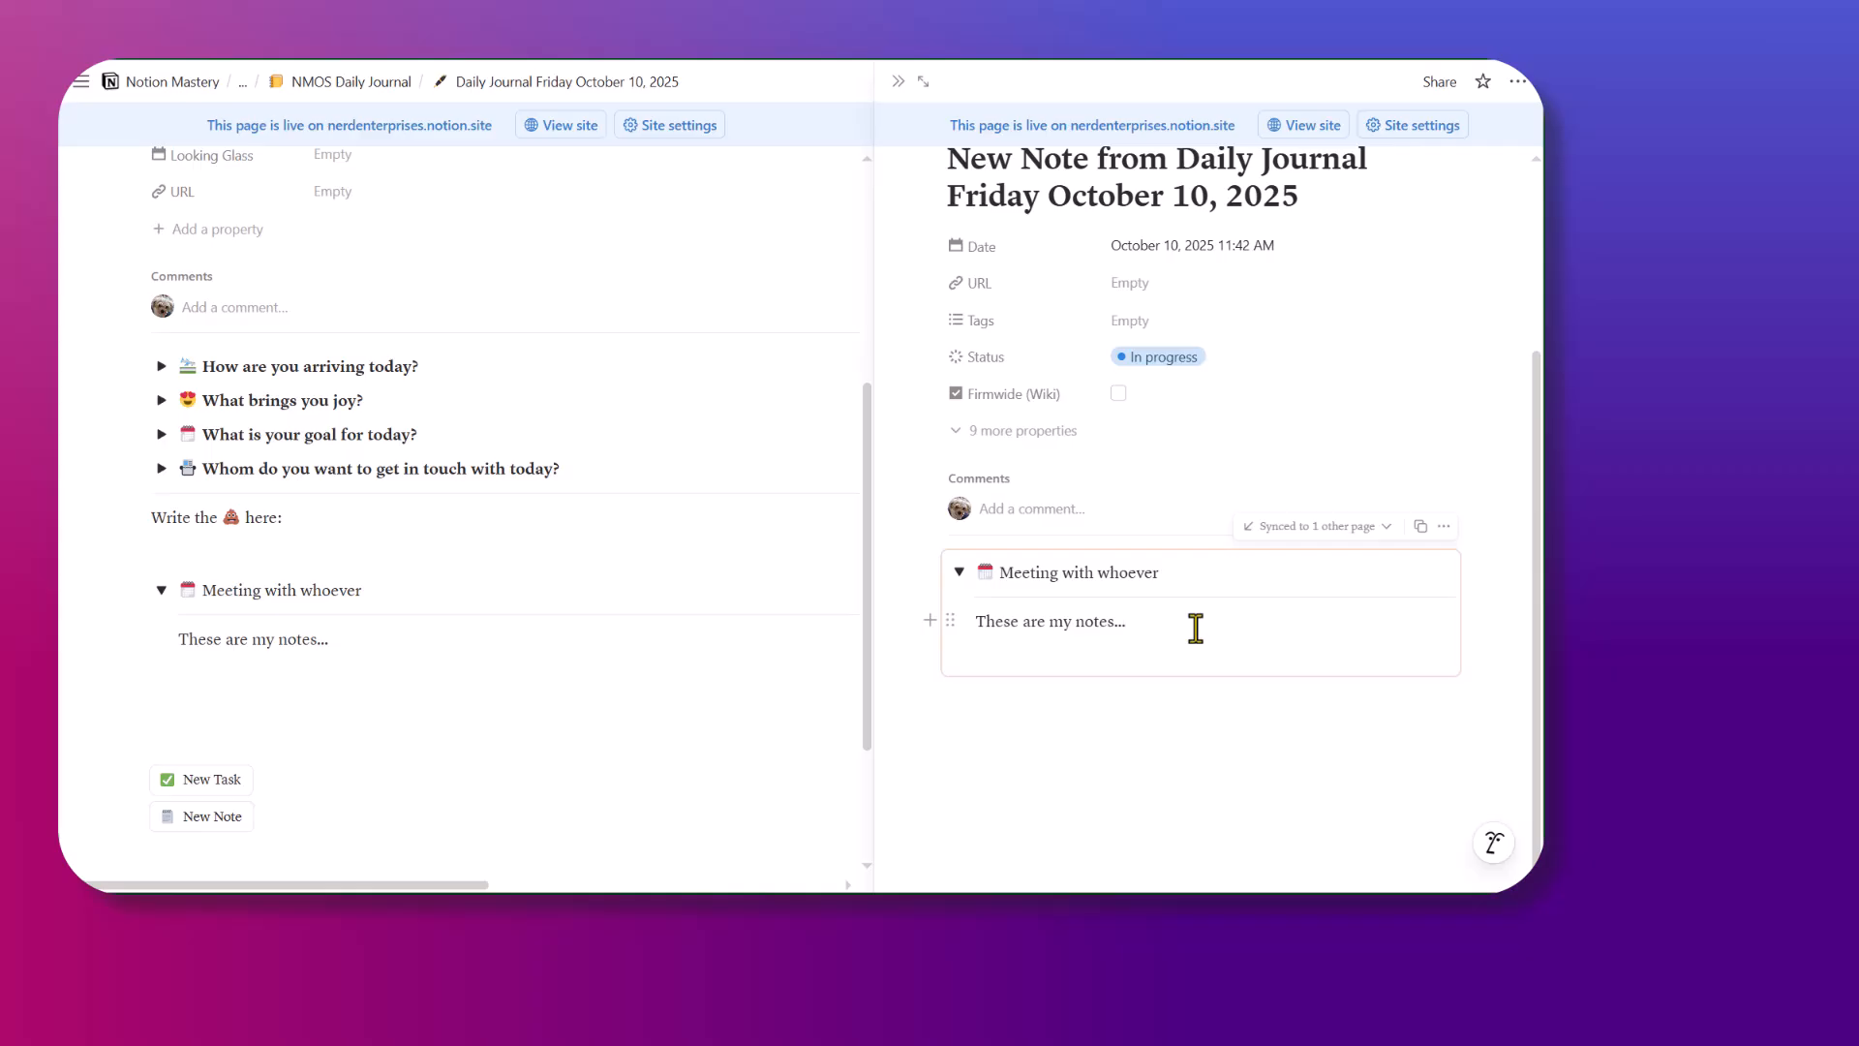
pyautogui.press('Return')
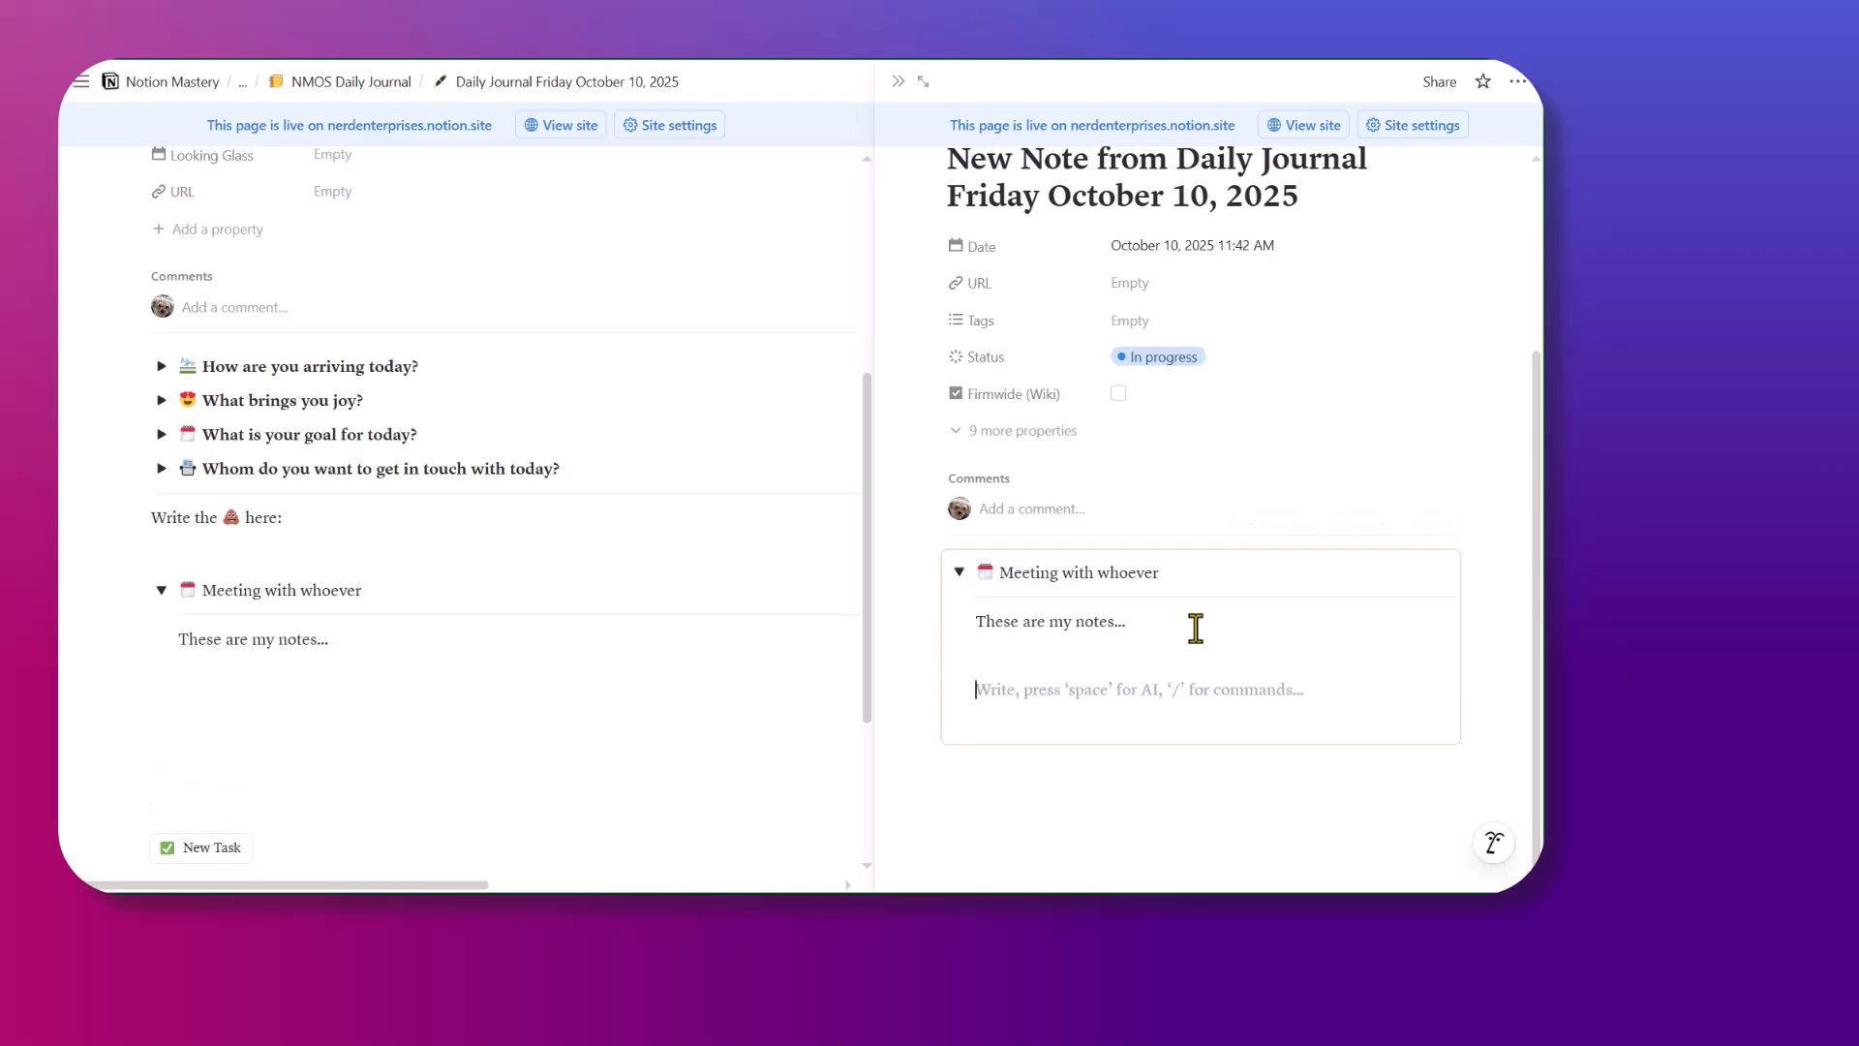
pyautogui.press('BackSpace')
# Show the new note's hidden properties and link The Daily Planet as its NMOS Customer
pyautogui.click(1028, 430)
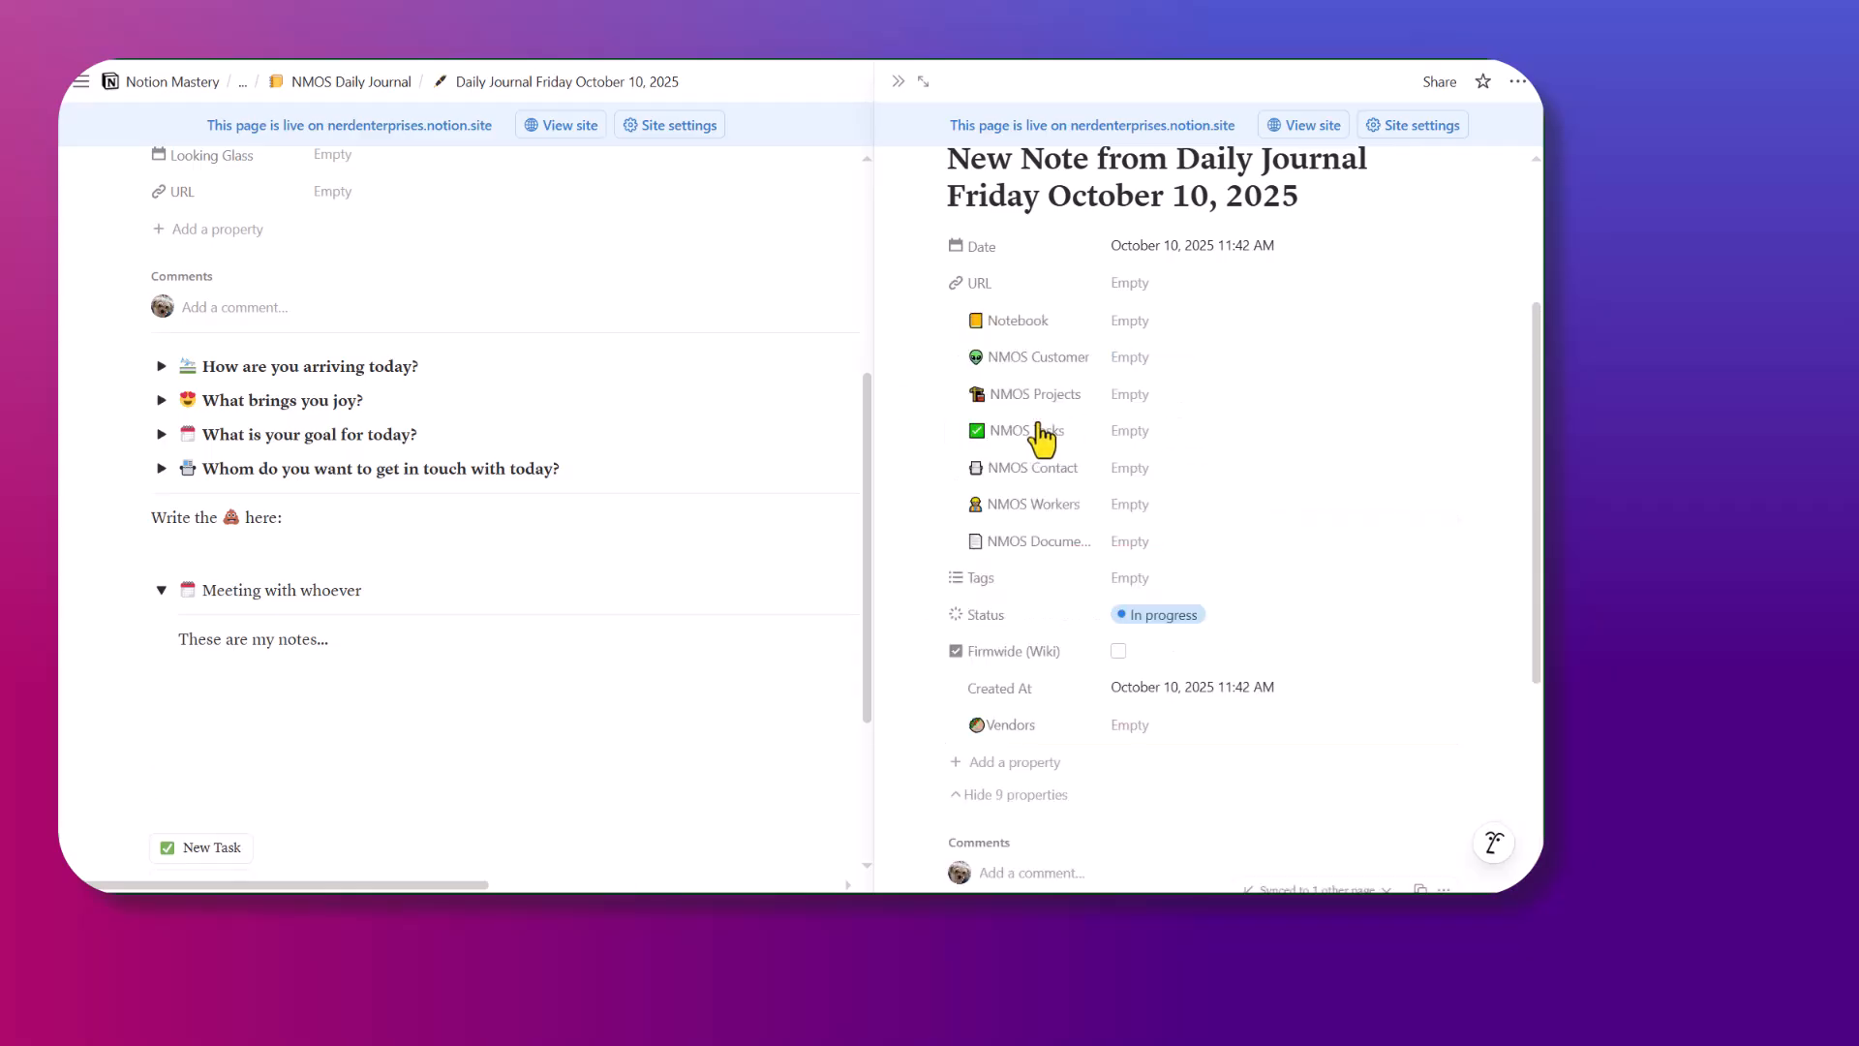
pyautogui.click(1140, 357)
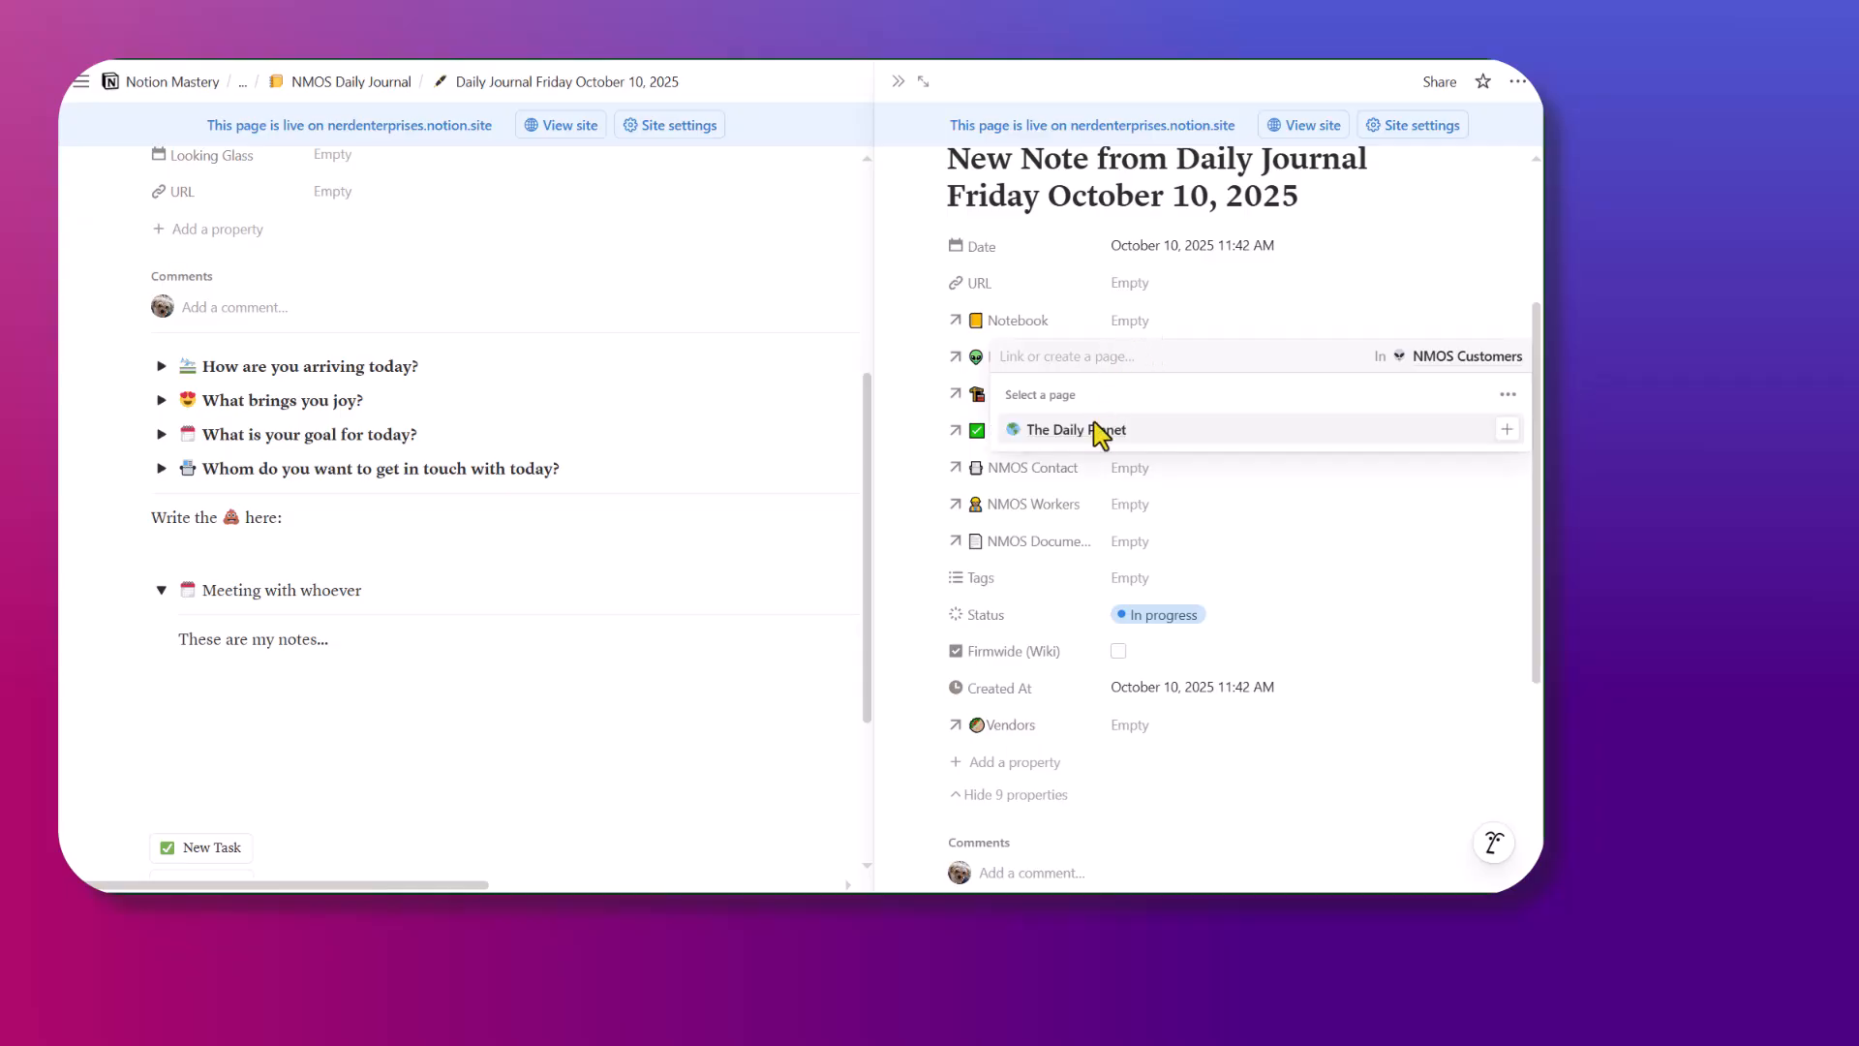
pyautogui.click(1037, 427)
pyautogui.click(1067, 328)
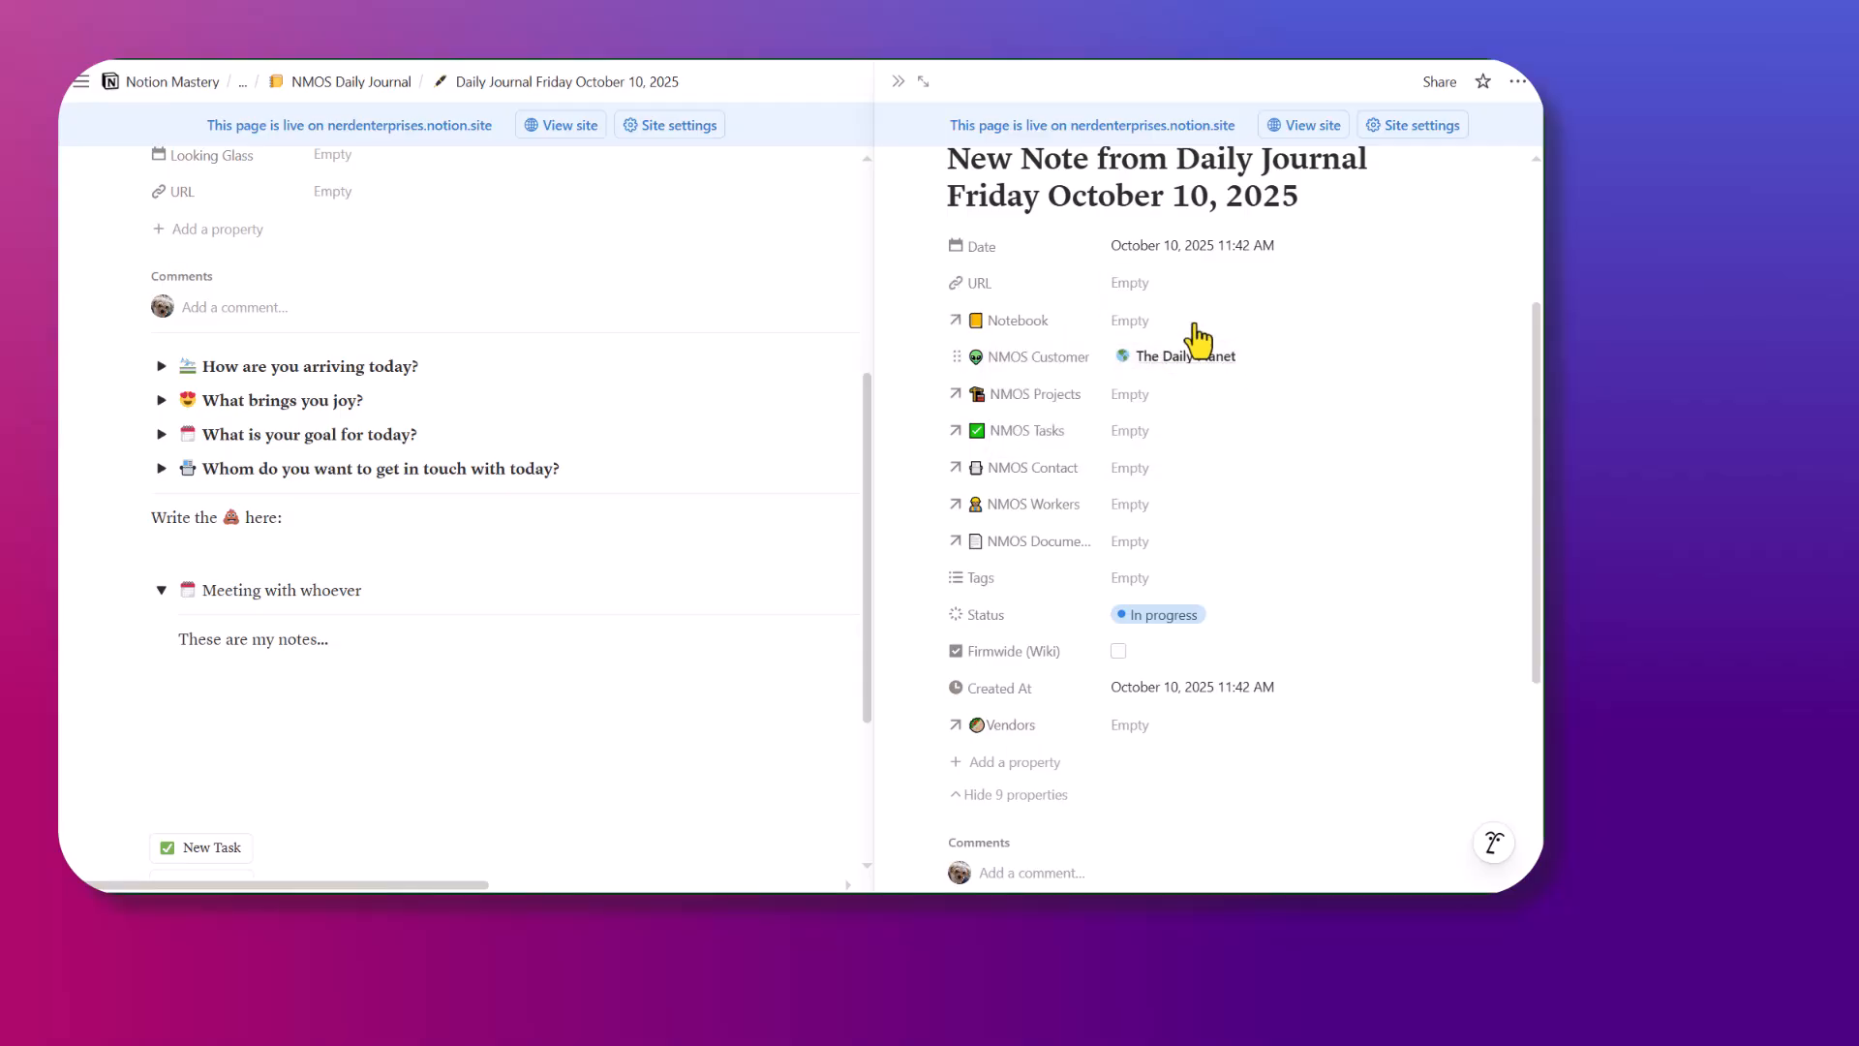
# Add the line "so blah blah blah" below "These are my notes..." in the note's synced block, leaving a blank line between them
pyautogui.scroll(-4, 1133, 417)
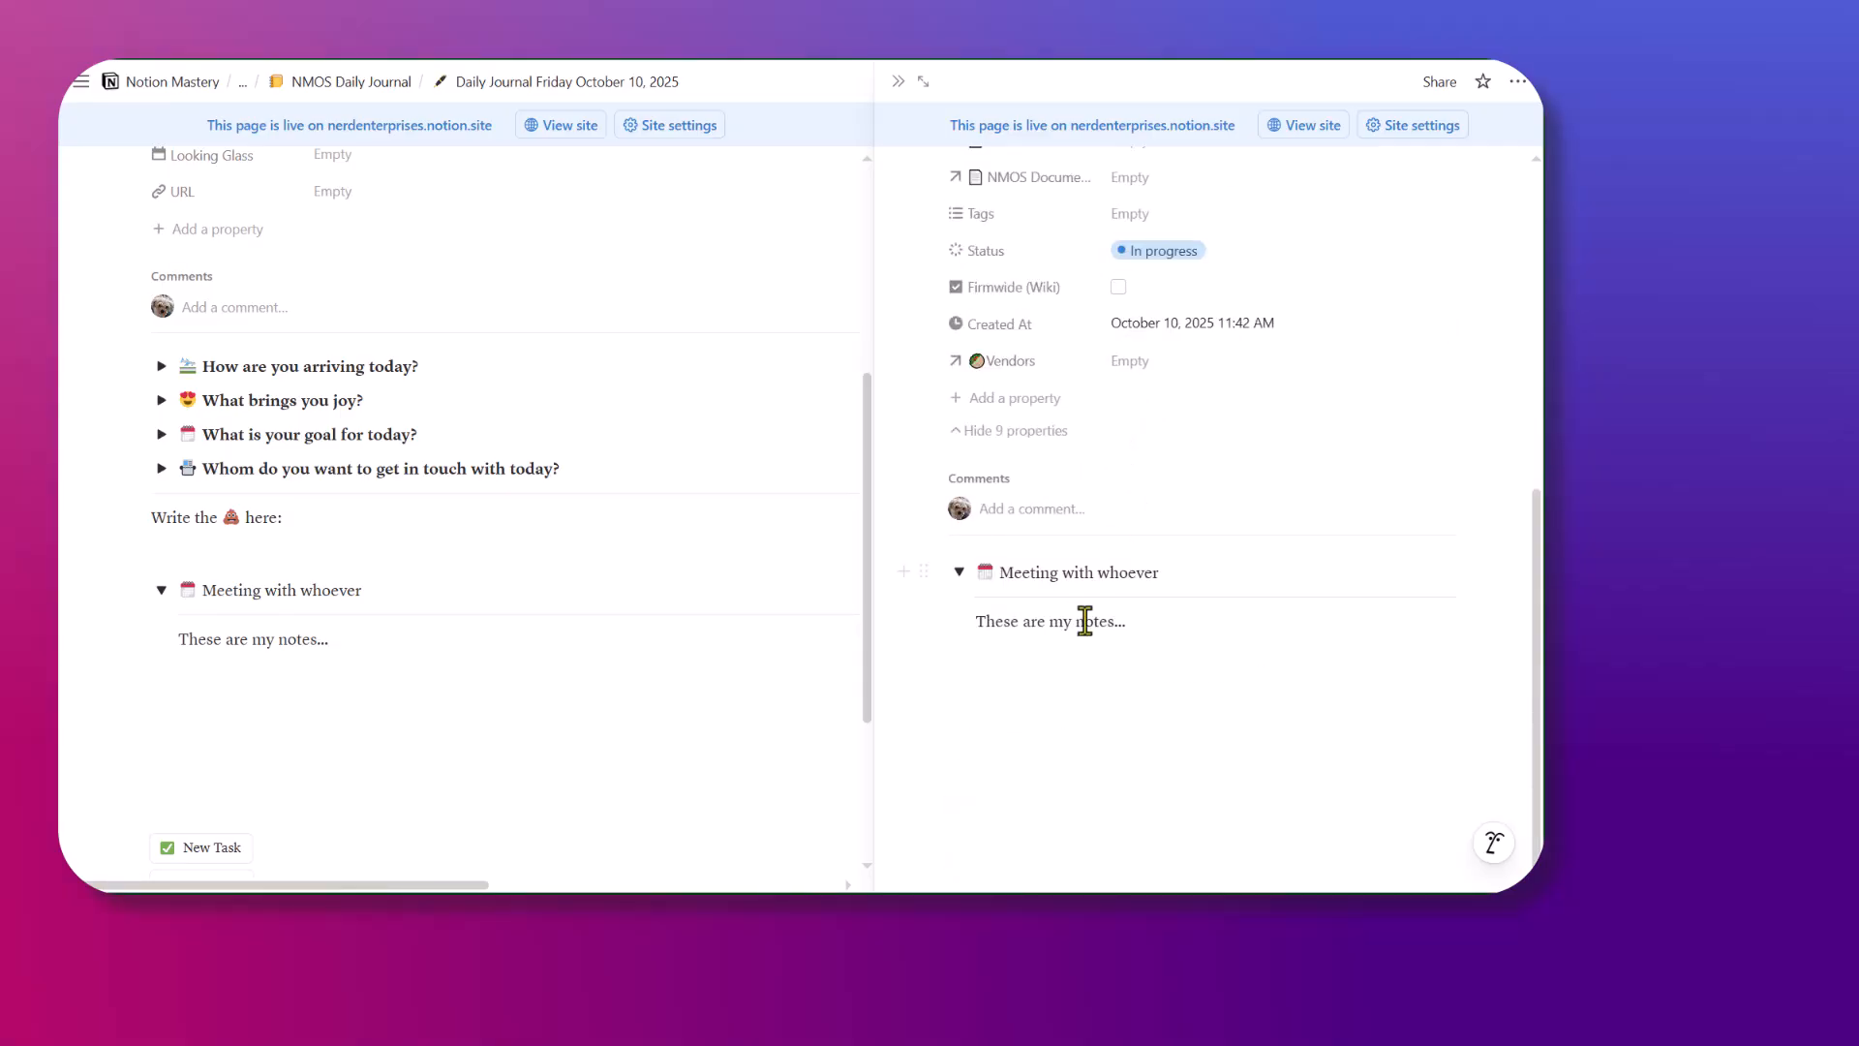
pyautogui.click(1153, 625)
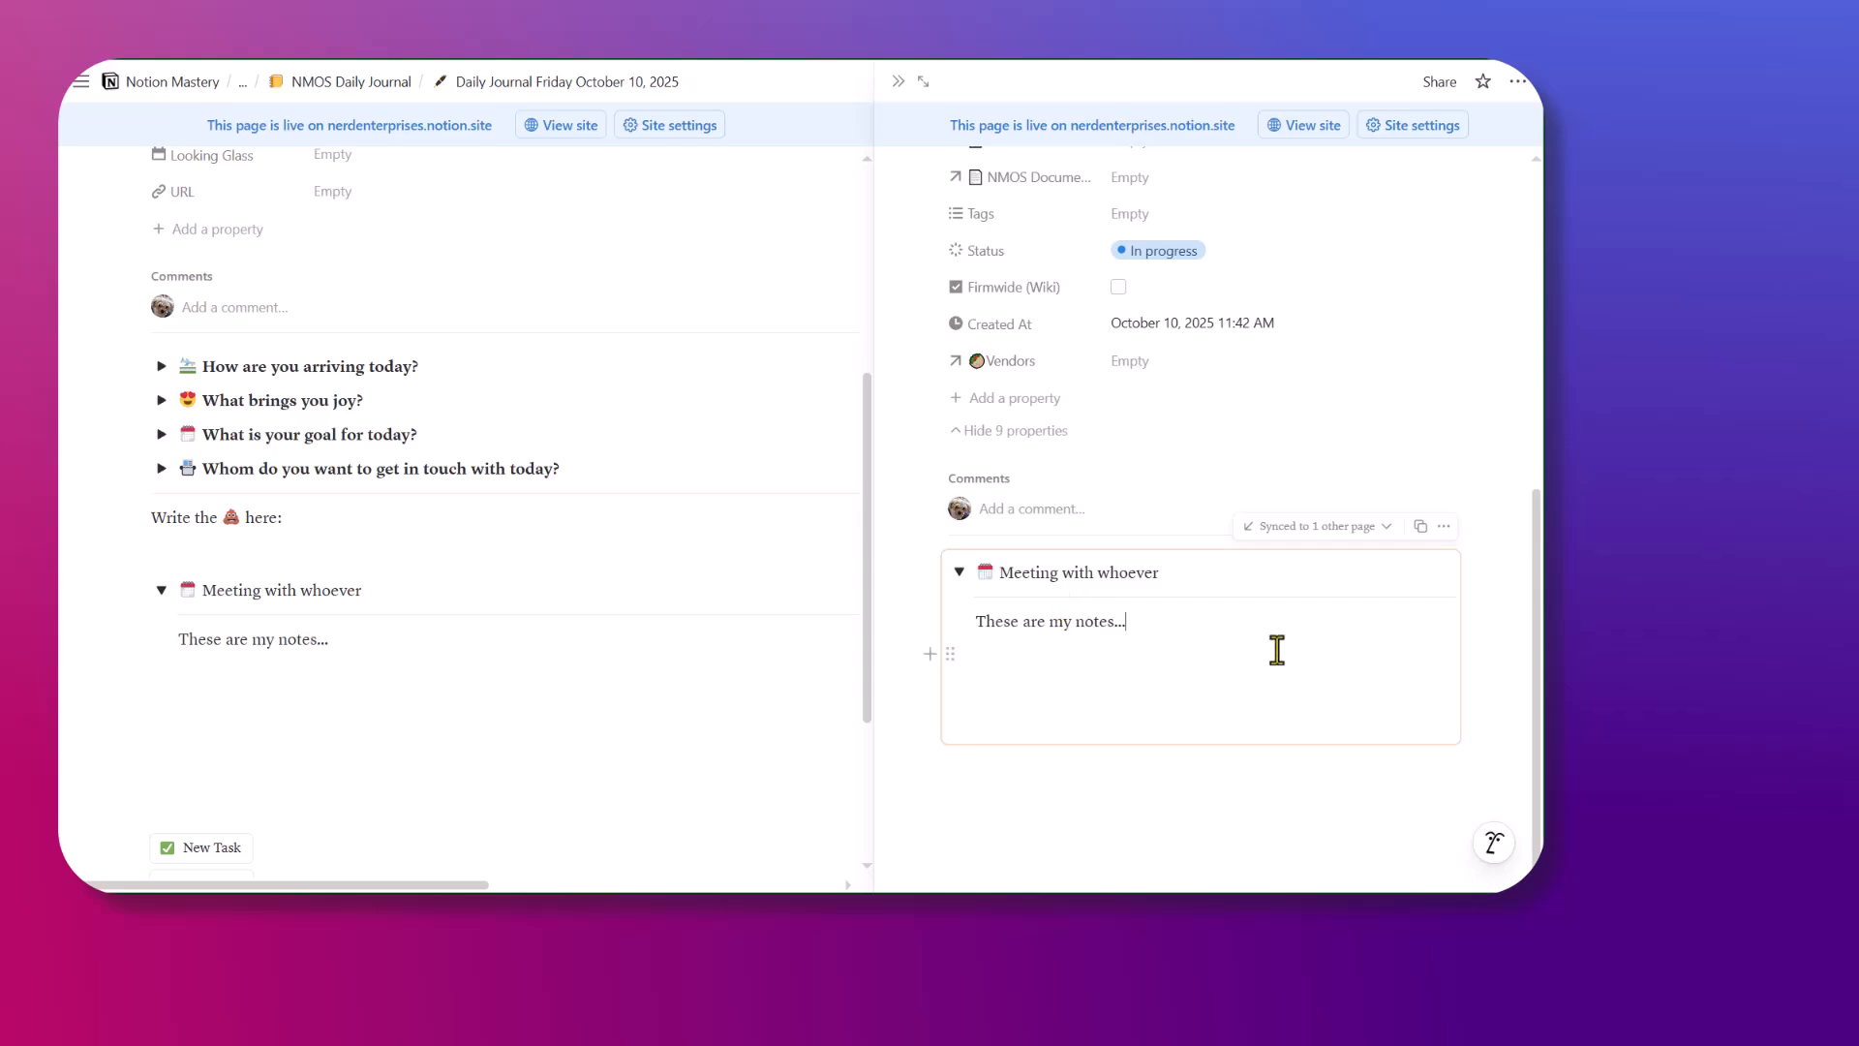
pyautogui.press('Return')
pyautogui.press('Return')
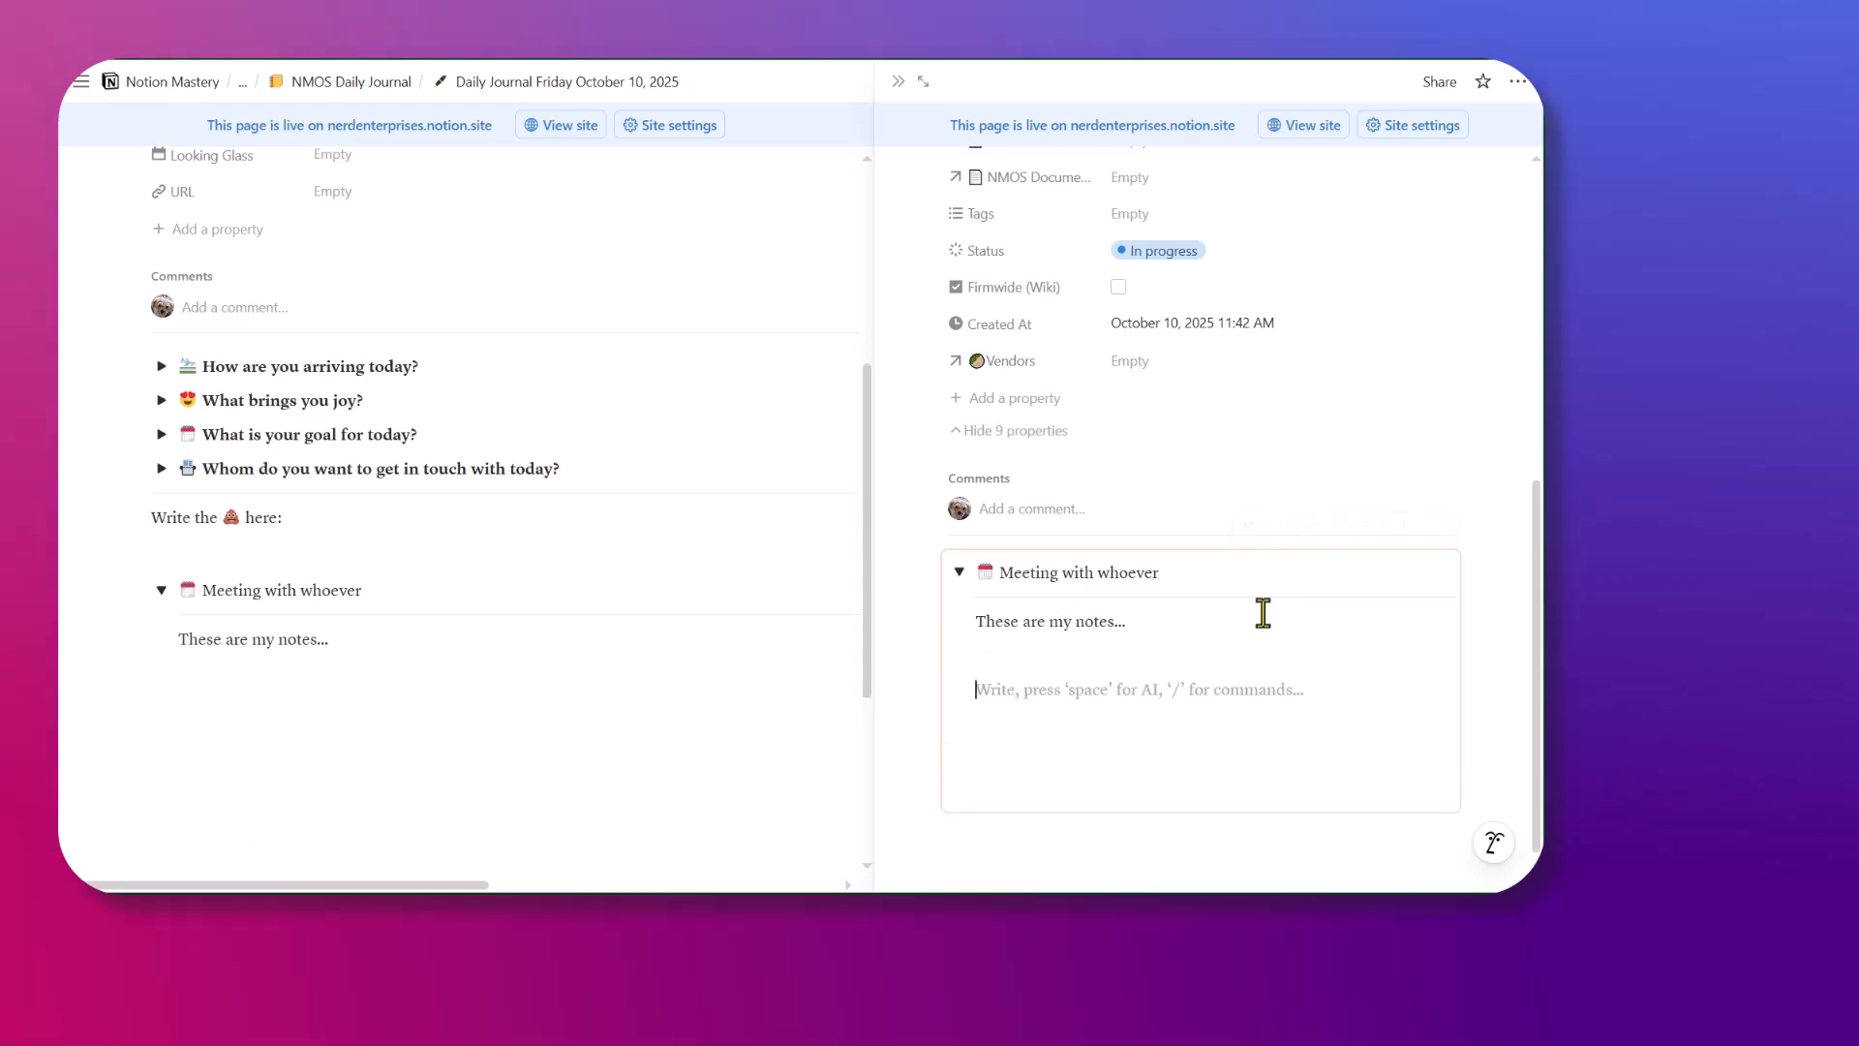
pyautogui.write('so bla')
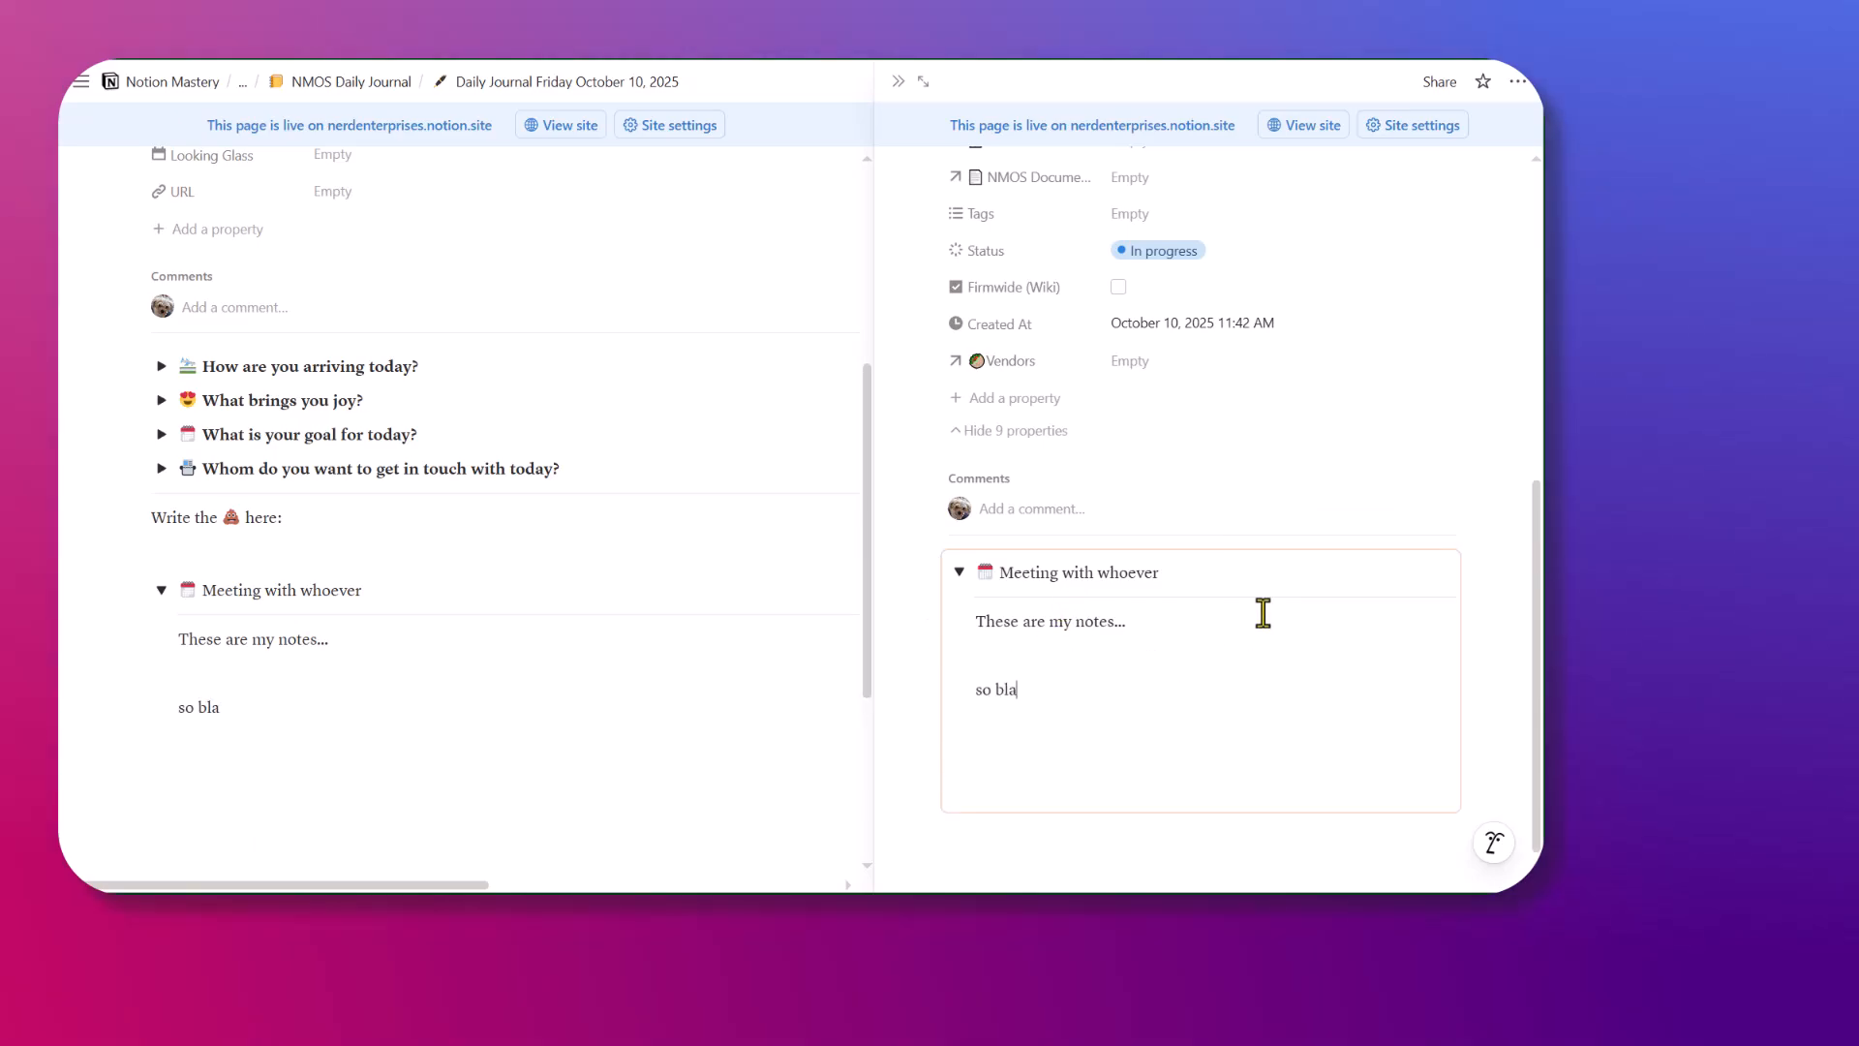
pyautogui.write('h blah b')
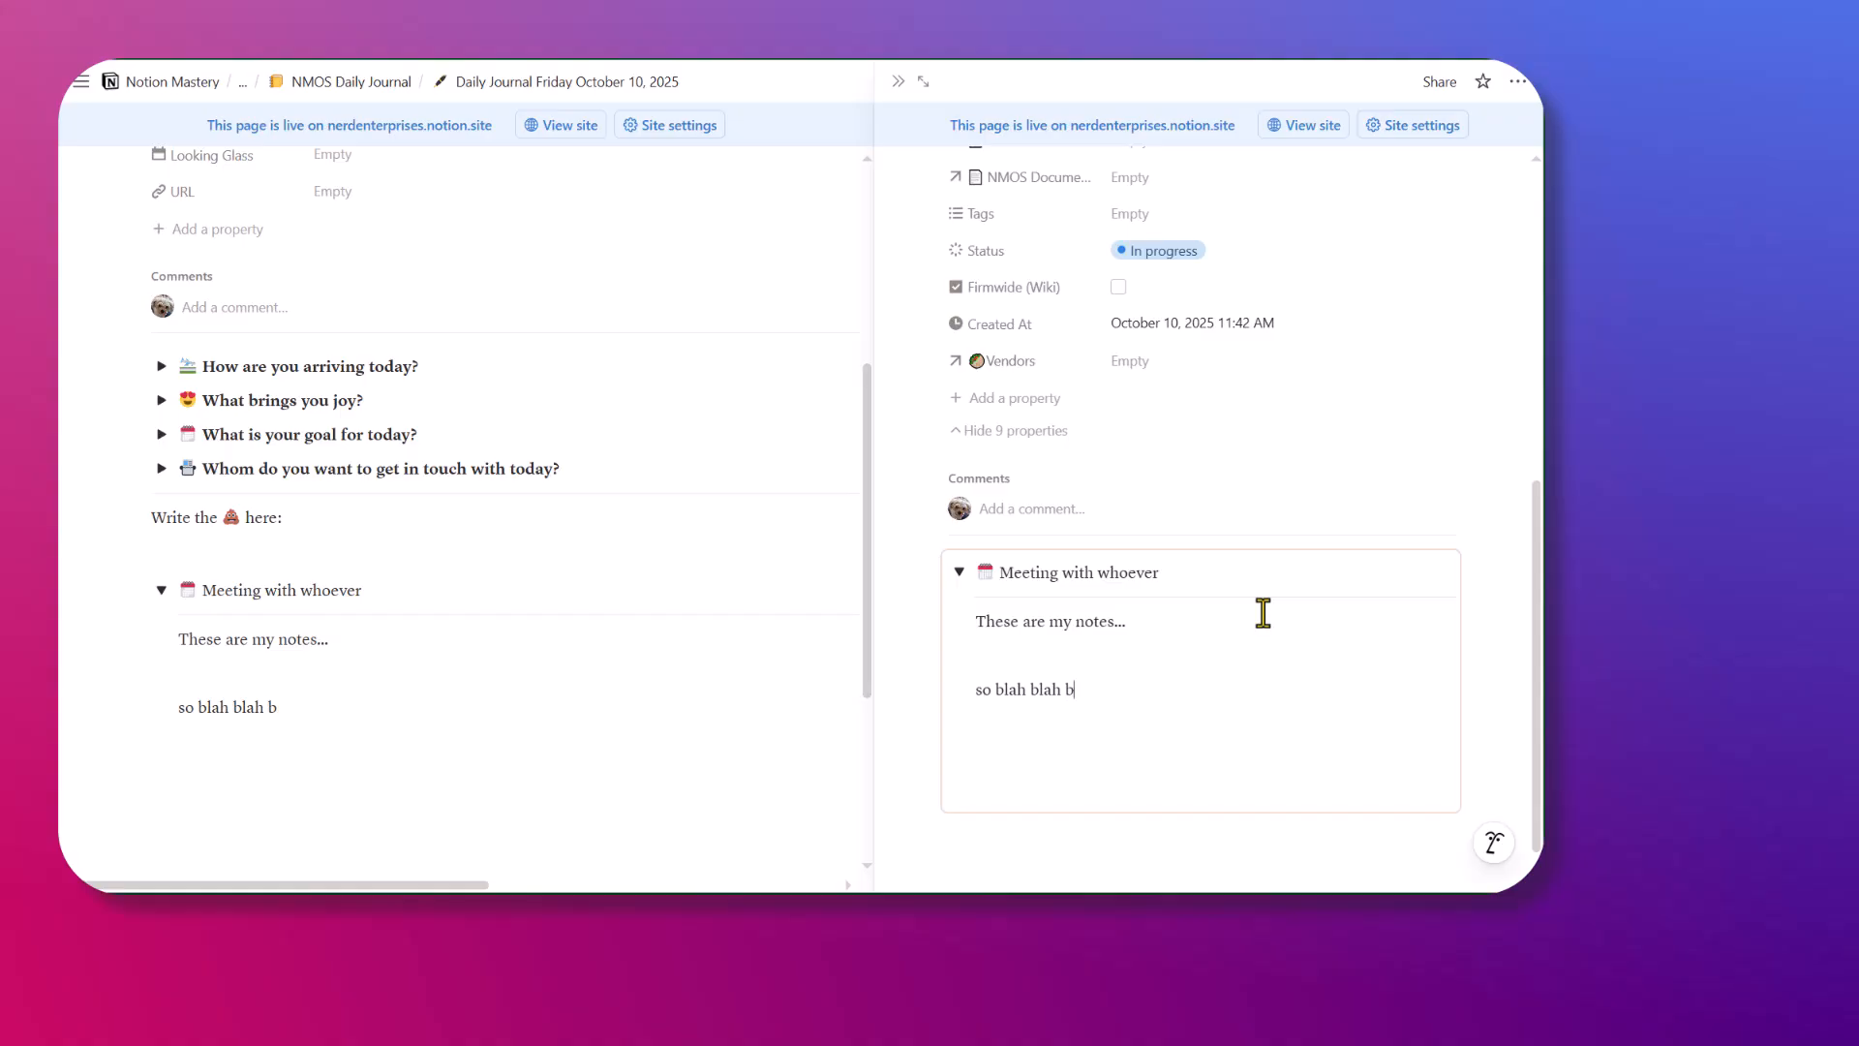
pyautogui.write('lah')
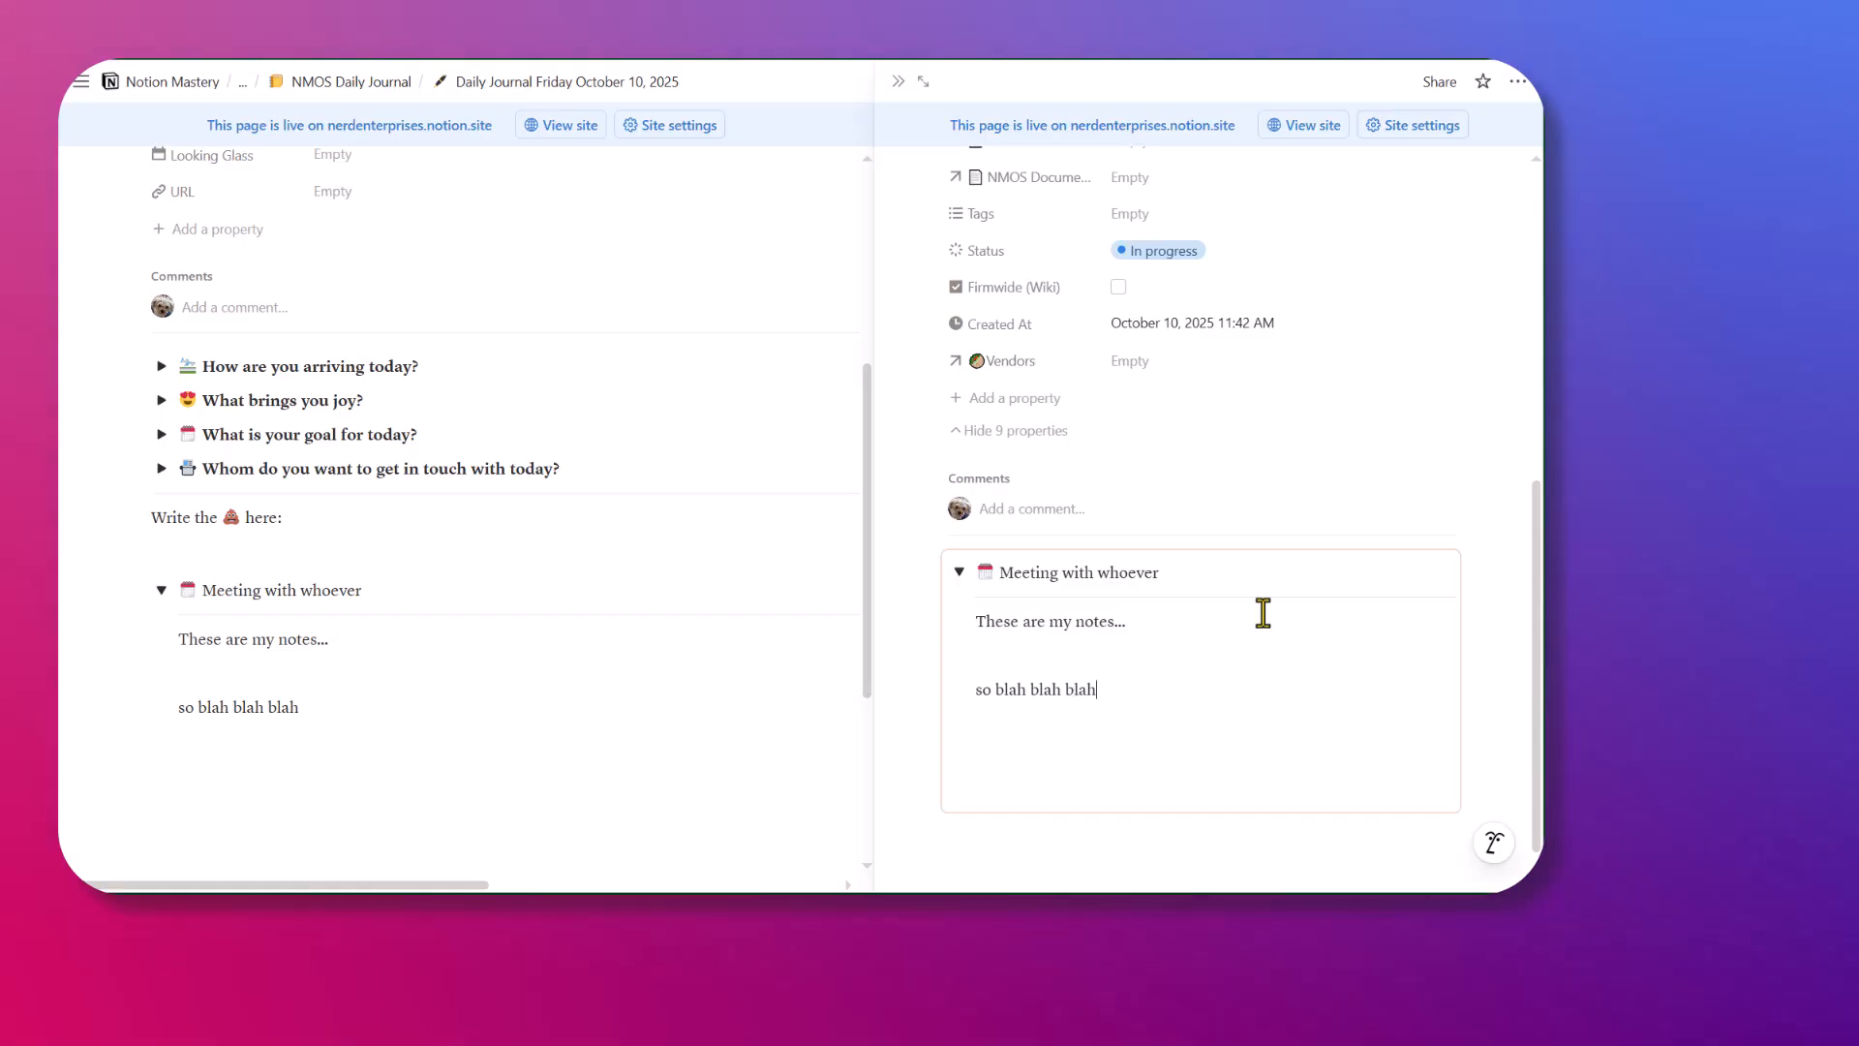
# Close the new note's side view and collapse the "Meeting with whoever" toggle in the journal entry
pyautogui.click(899, 81)
pyautogui.scroll(5, 465, 682)
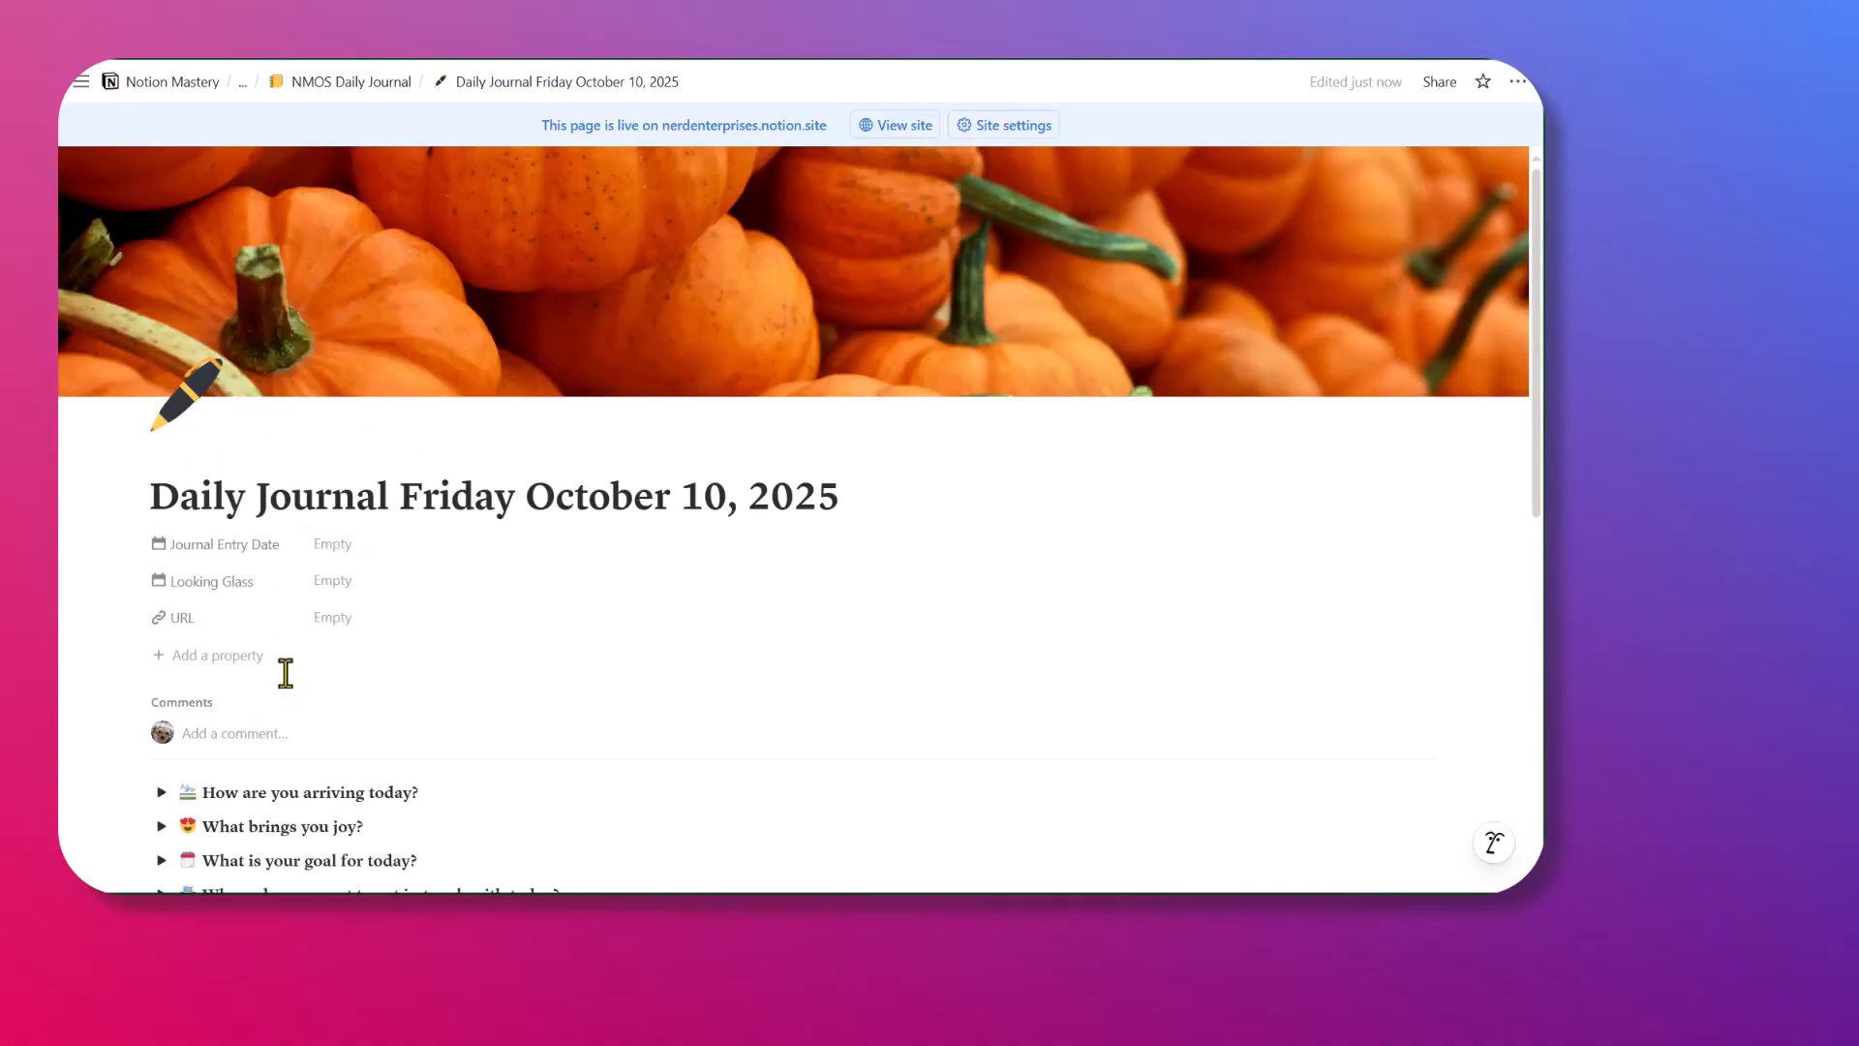
pyautogui.scroll(-5, 508, 469)
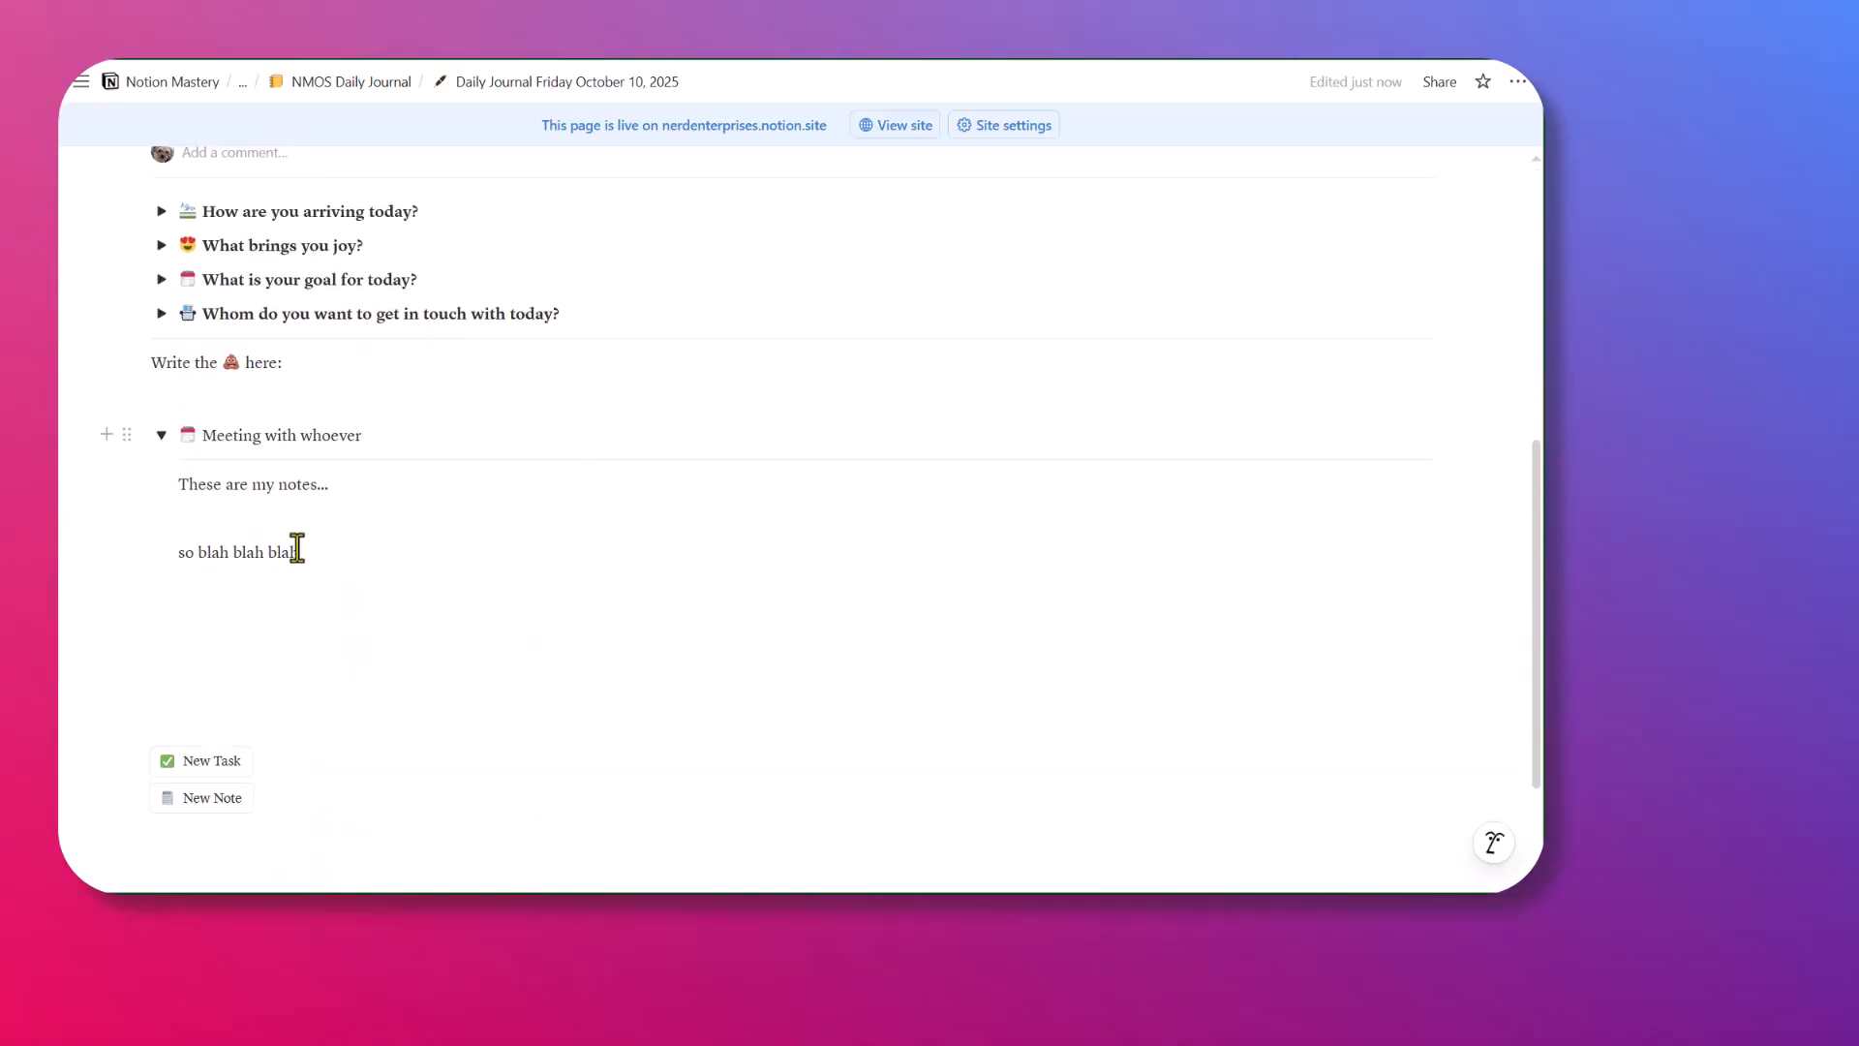
pyautogui.click(161, 436)
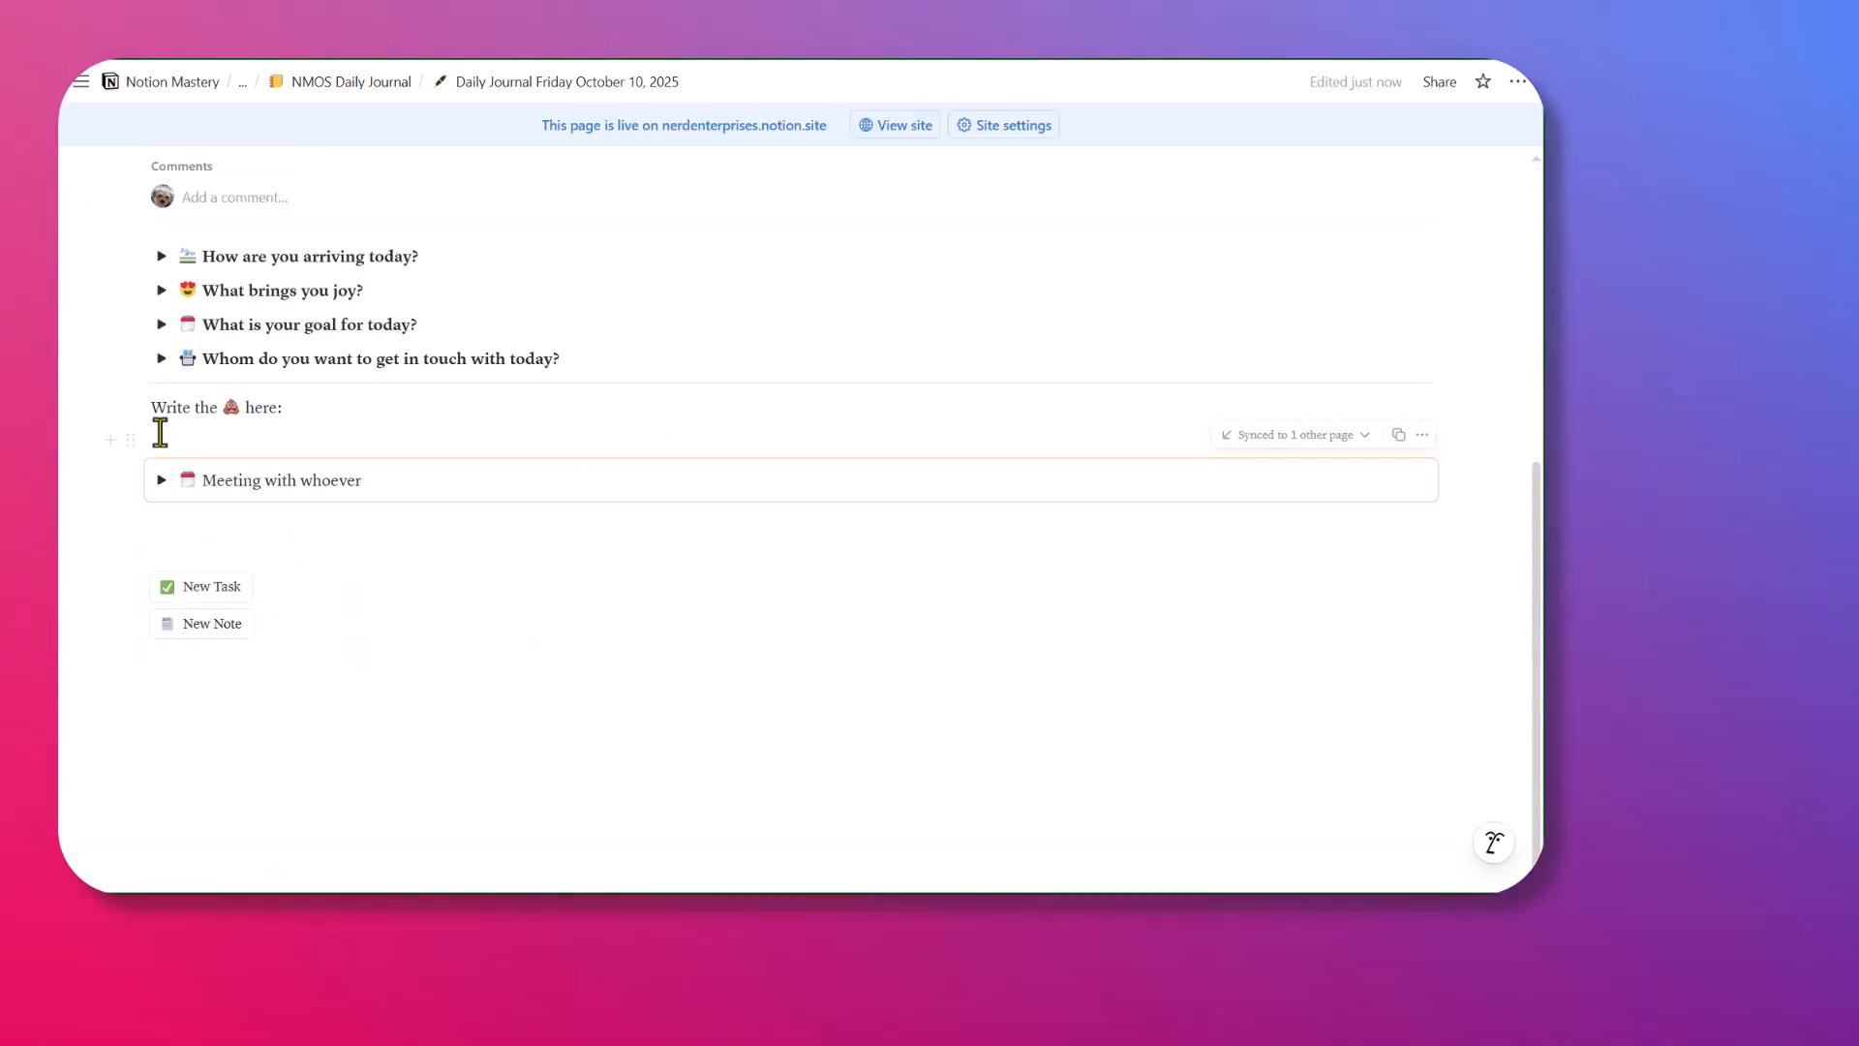
# Add a blank line below the journal's "Meeting with whoever" block and open the other page that the block is synced to
pyautogui.click(164, 528)
pyautogui.press('Return')
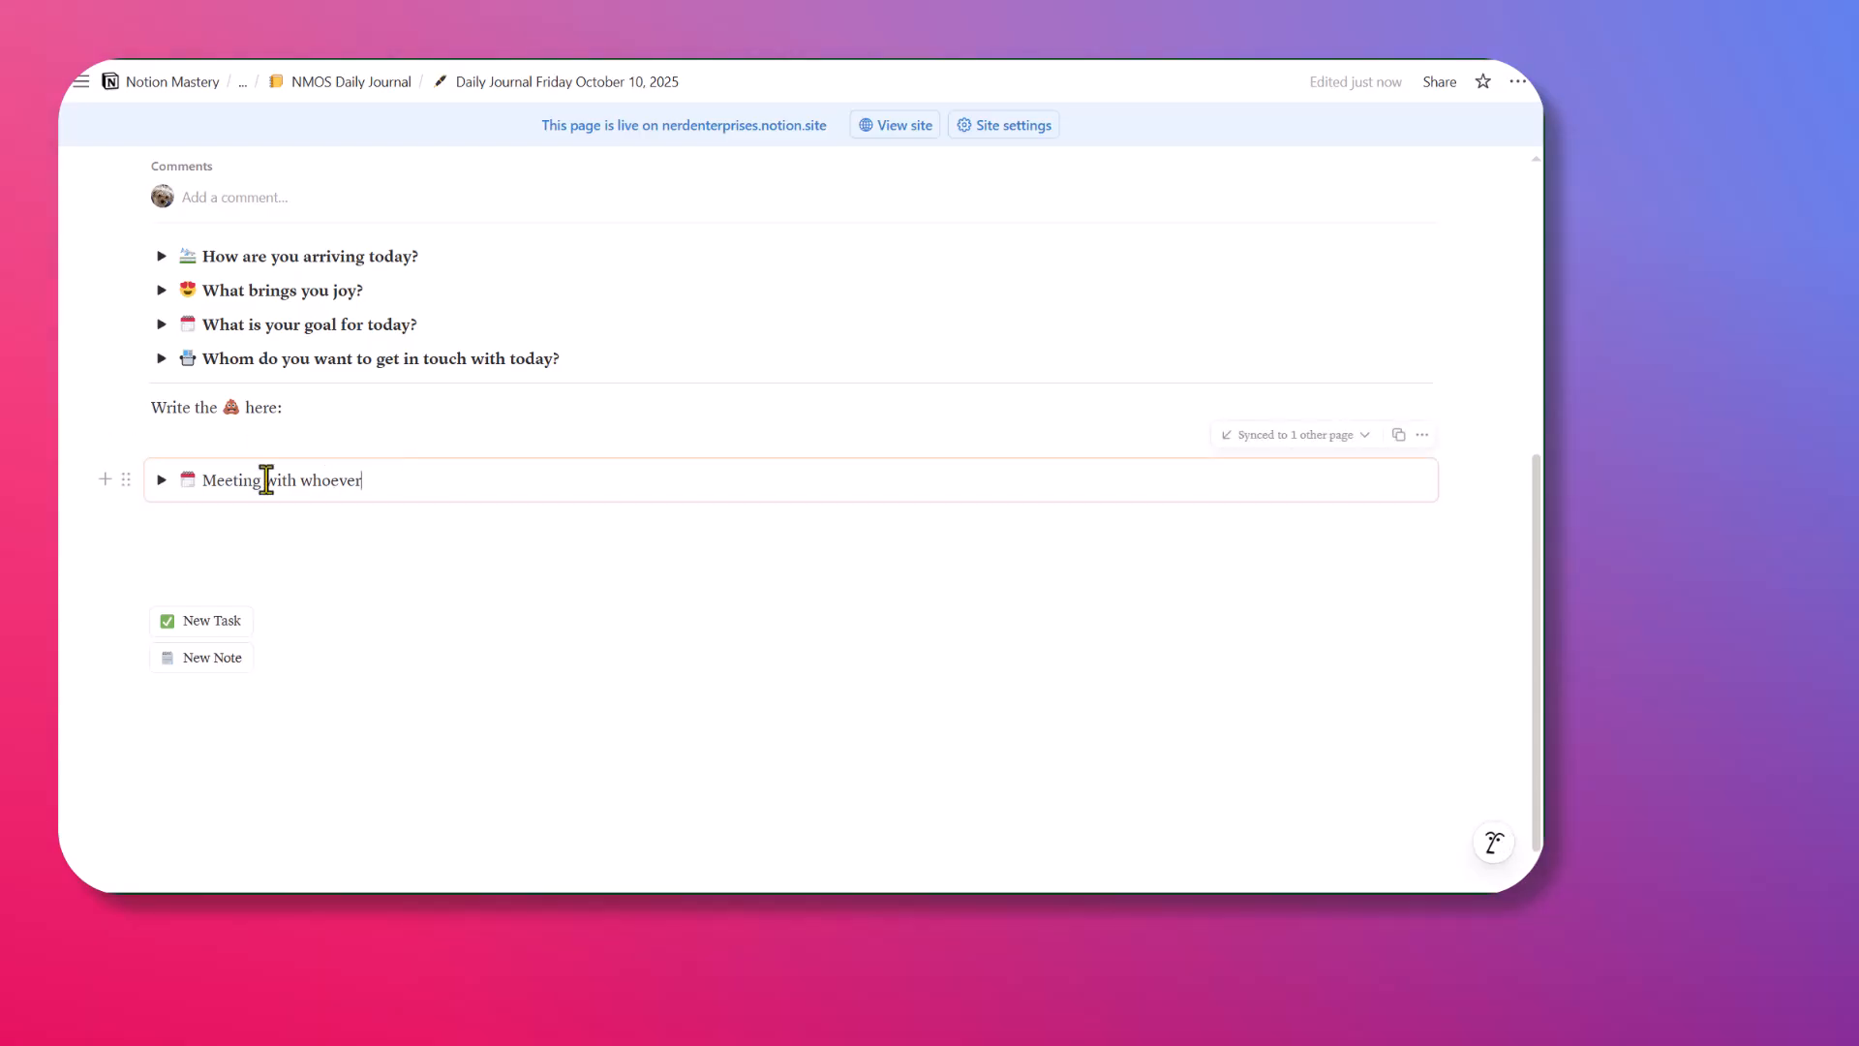
pyautogui.click(464, 495)
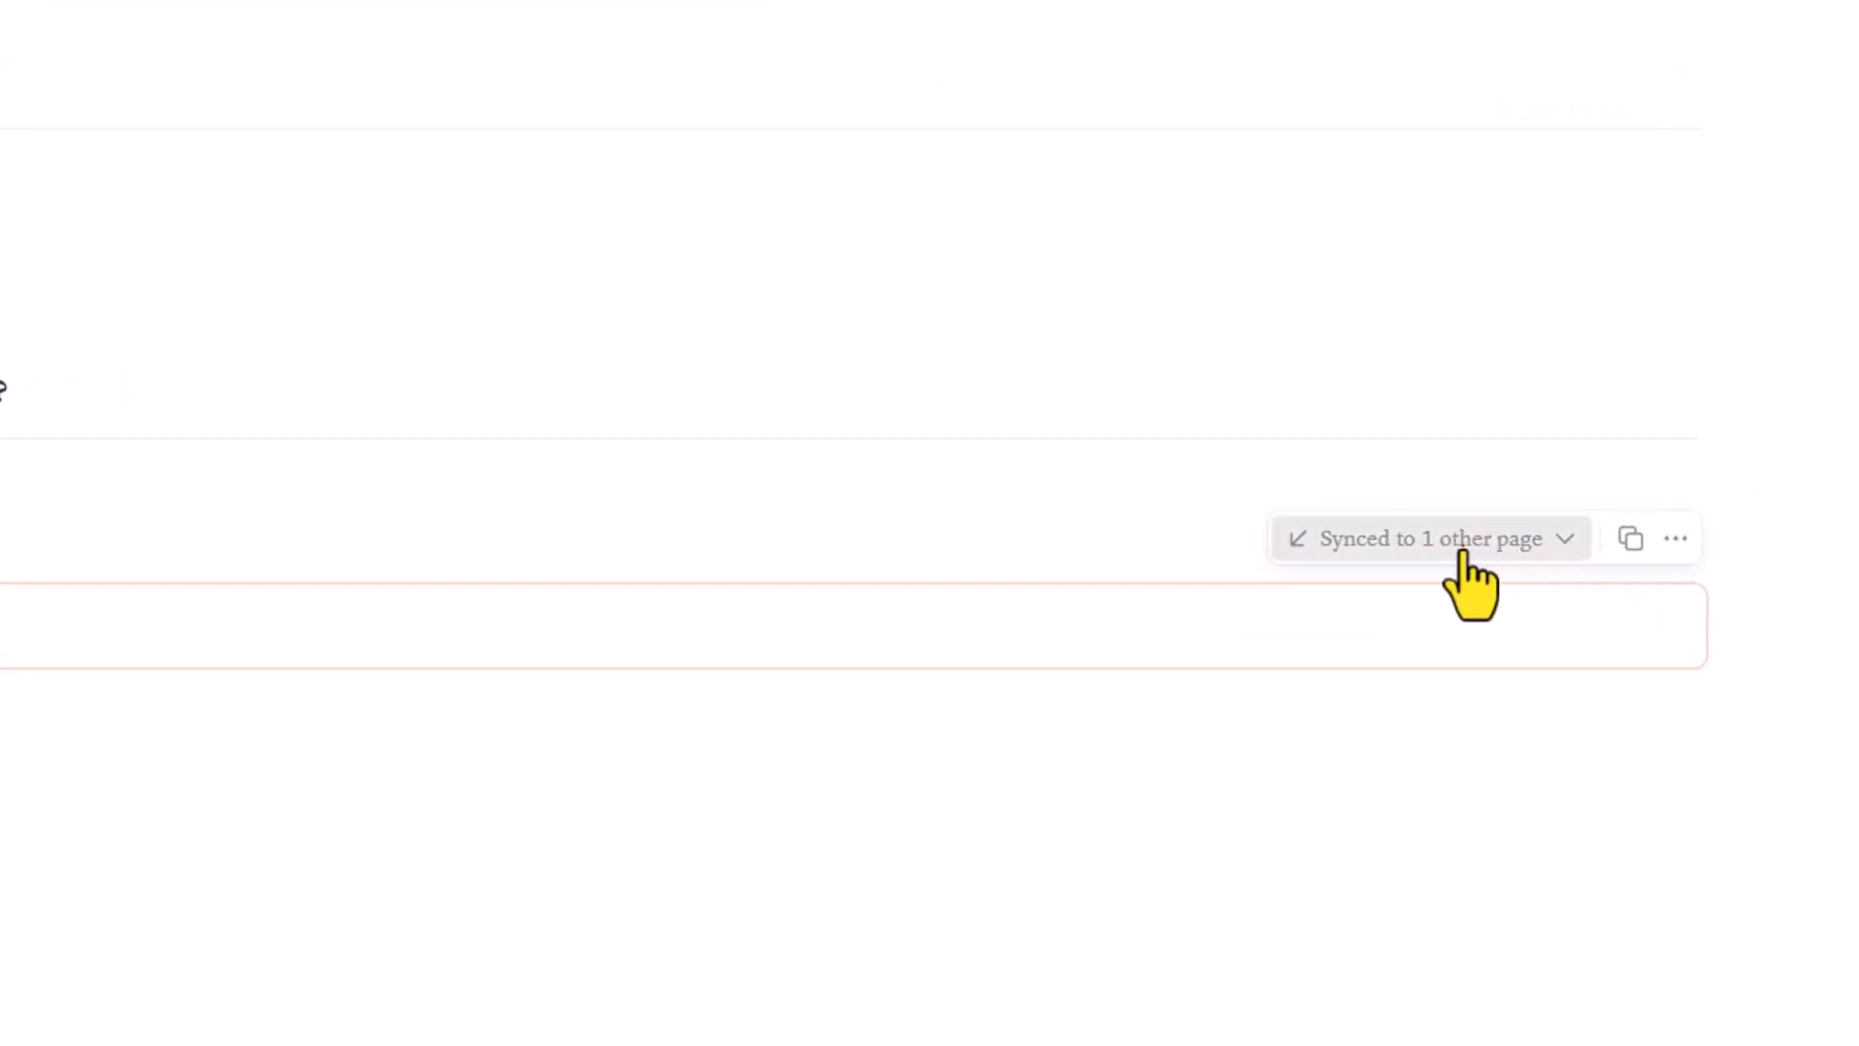
pyautogui.click(1464, 548)
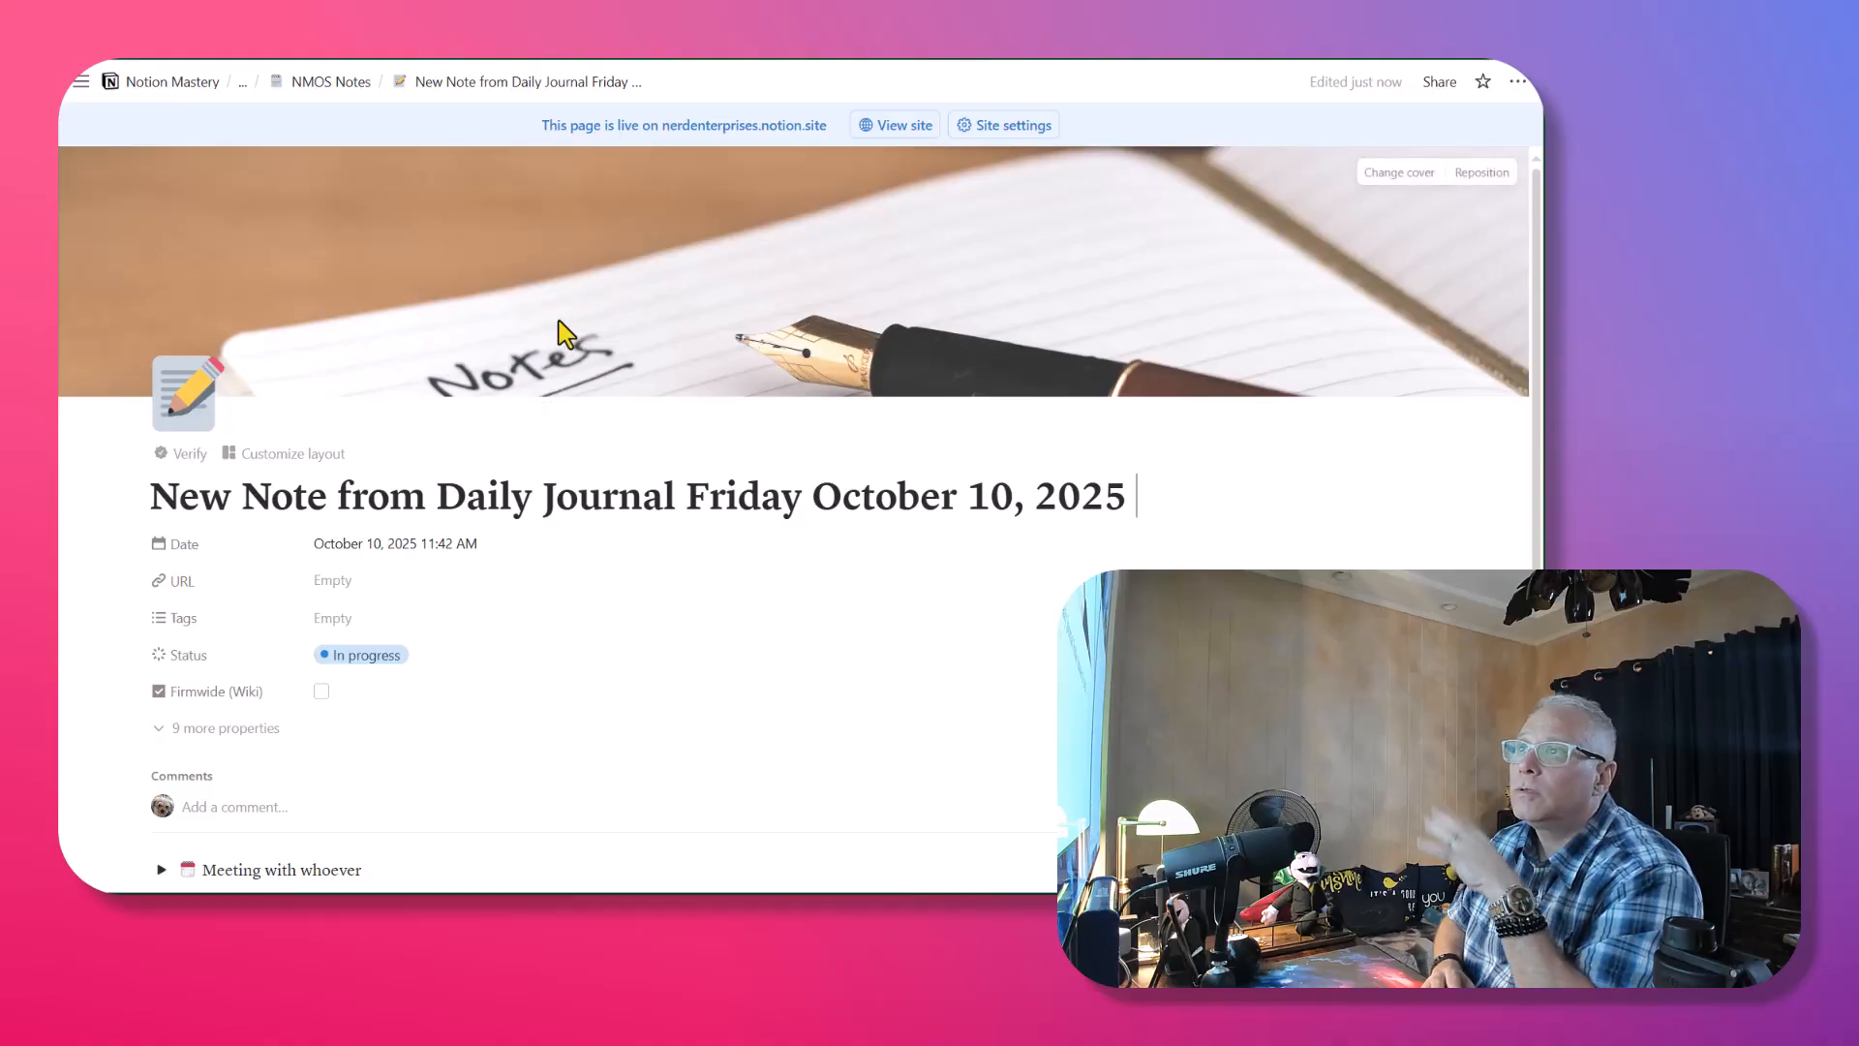
# Add an empty line below the synced "Meeting with whoever" toggle in the note and place the cursor on the last line
pyautogui.scroll(-3, 635, 416)
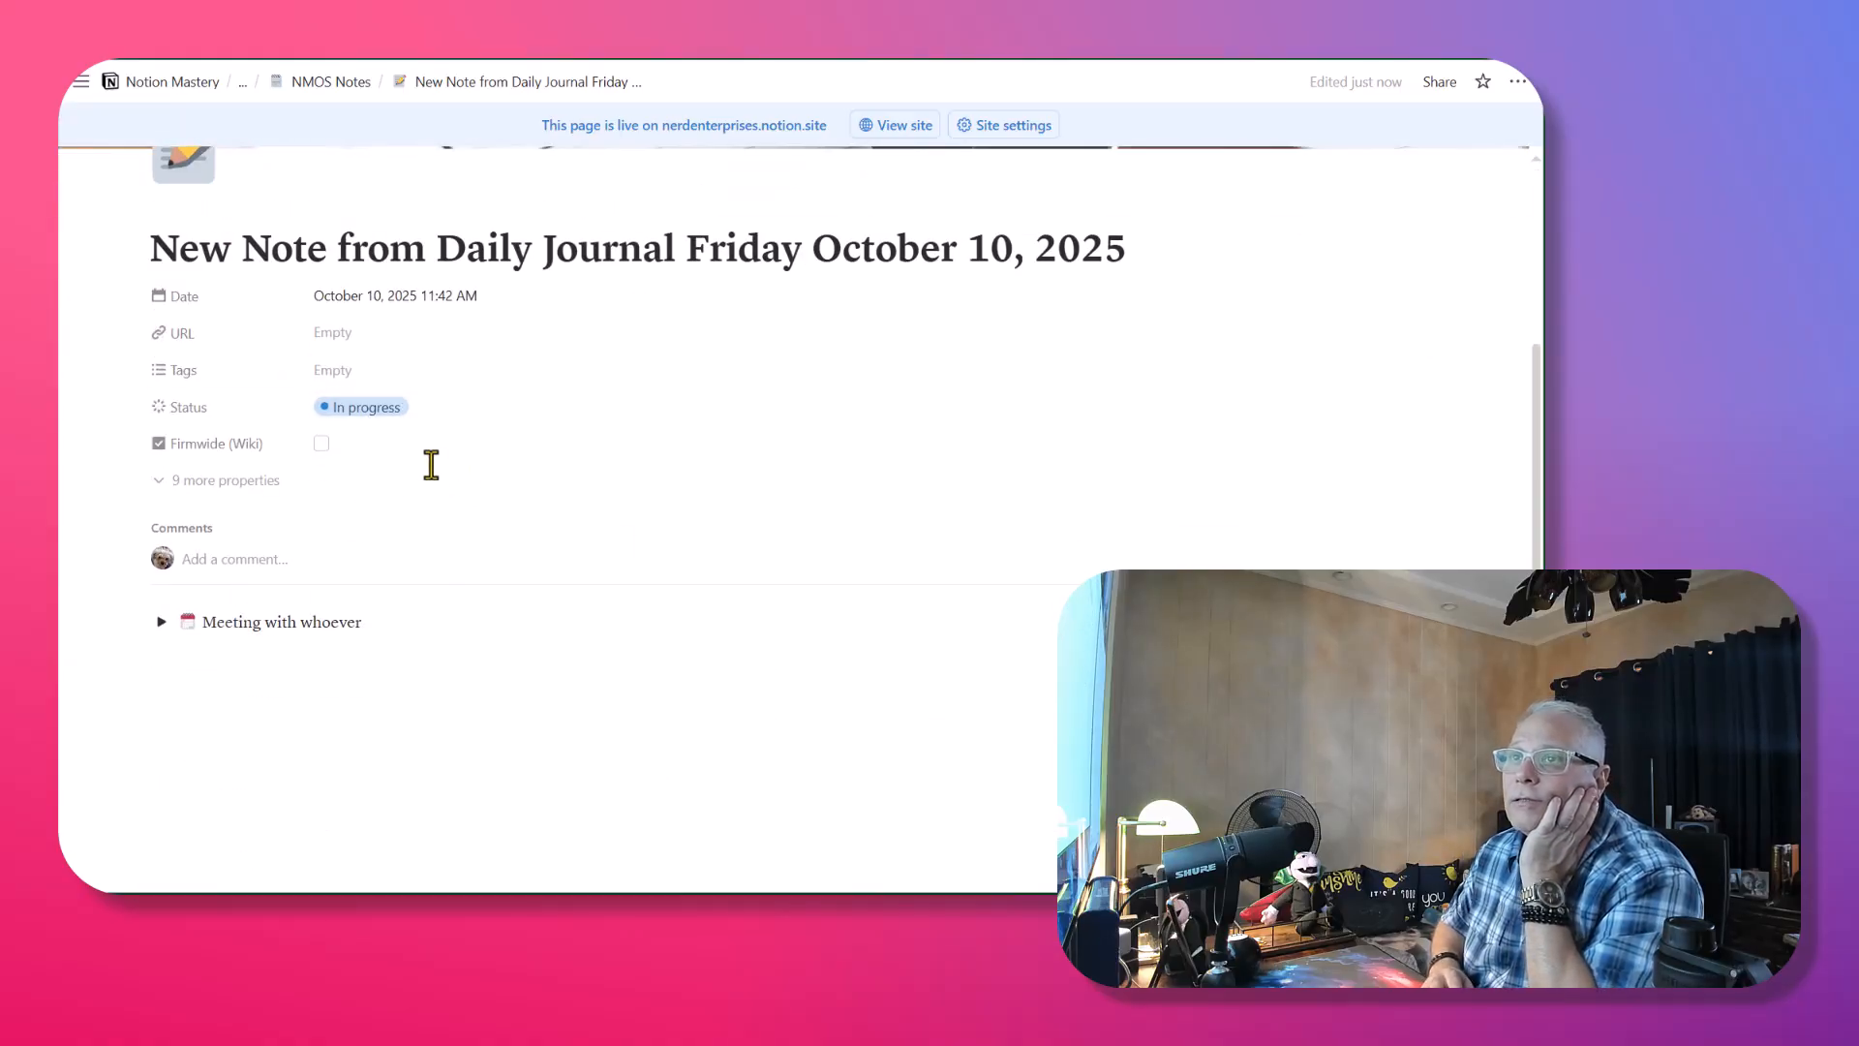
pyautogui.click(175, 665)
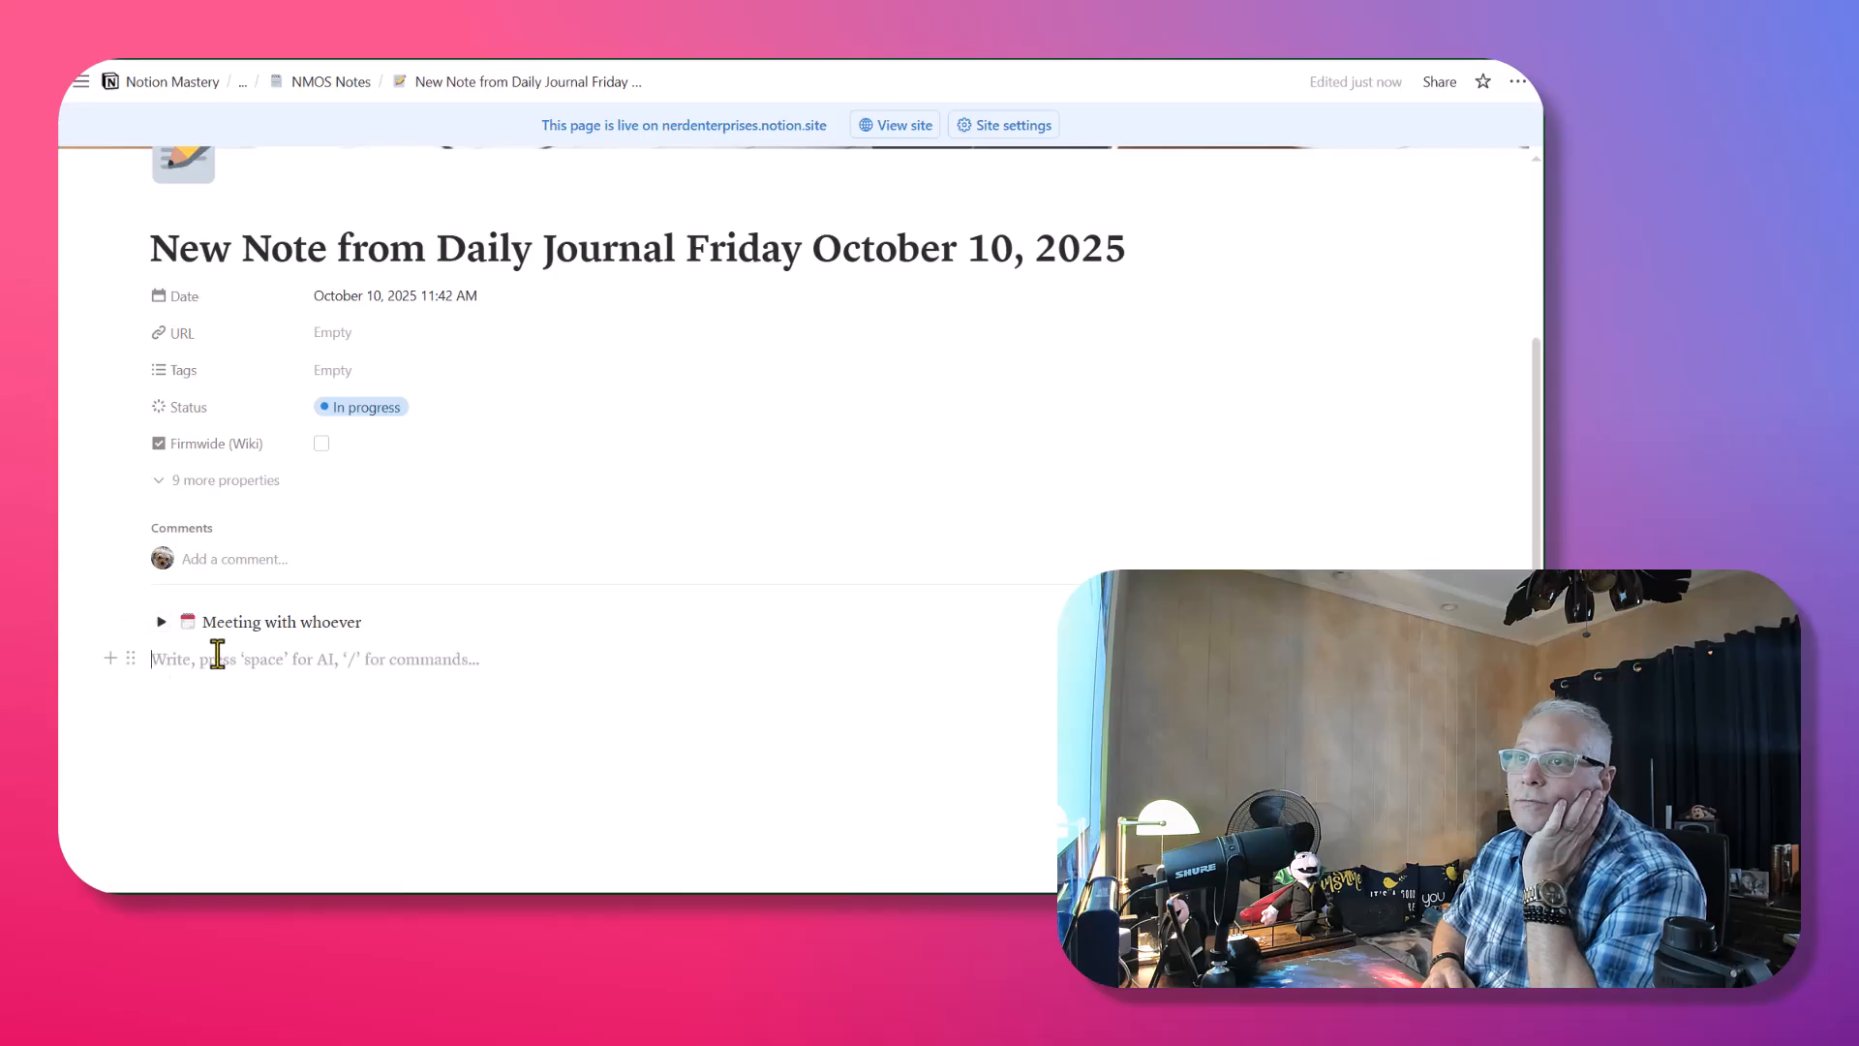
pyautogui.click(383, 621)
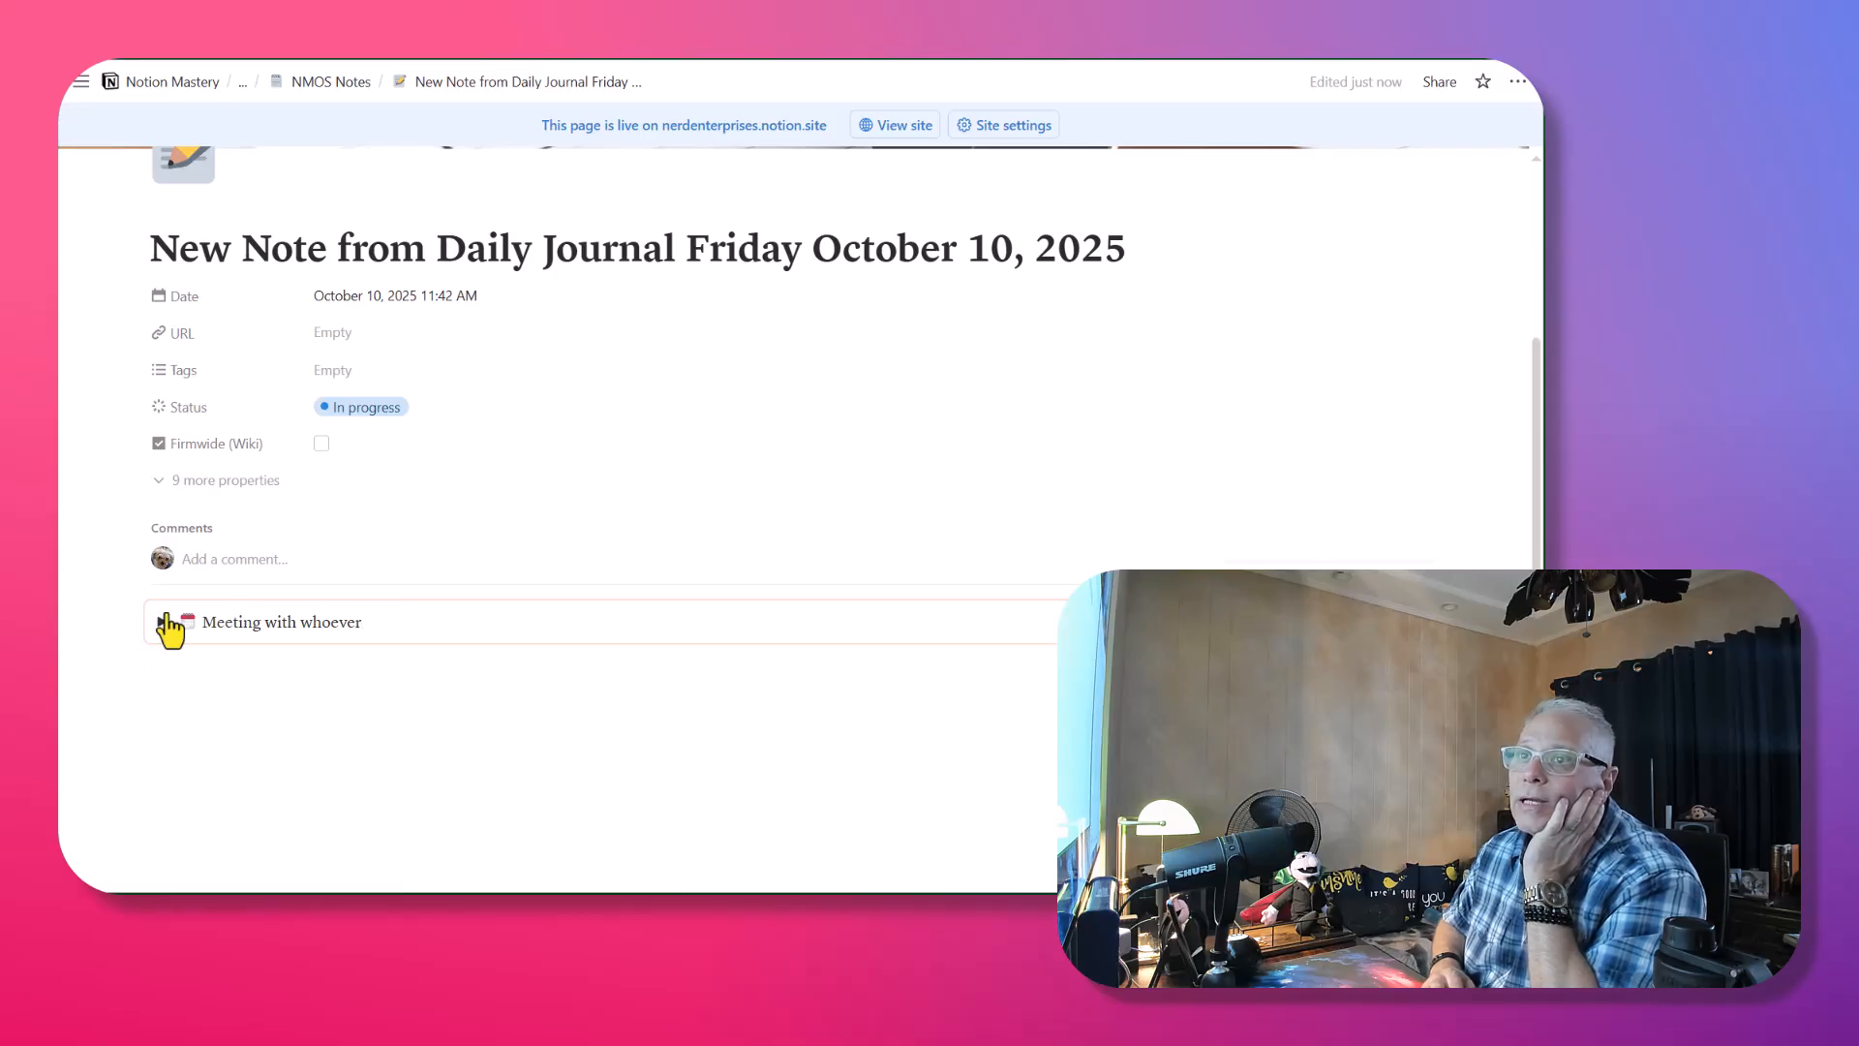
pyautogui.click(179, 680)
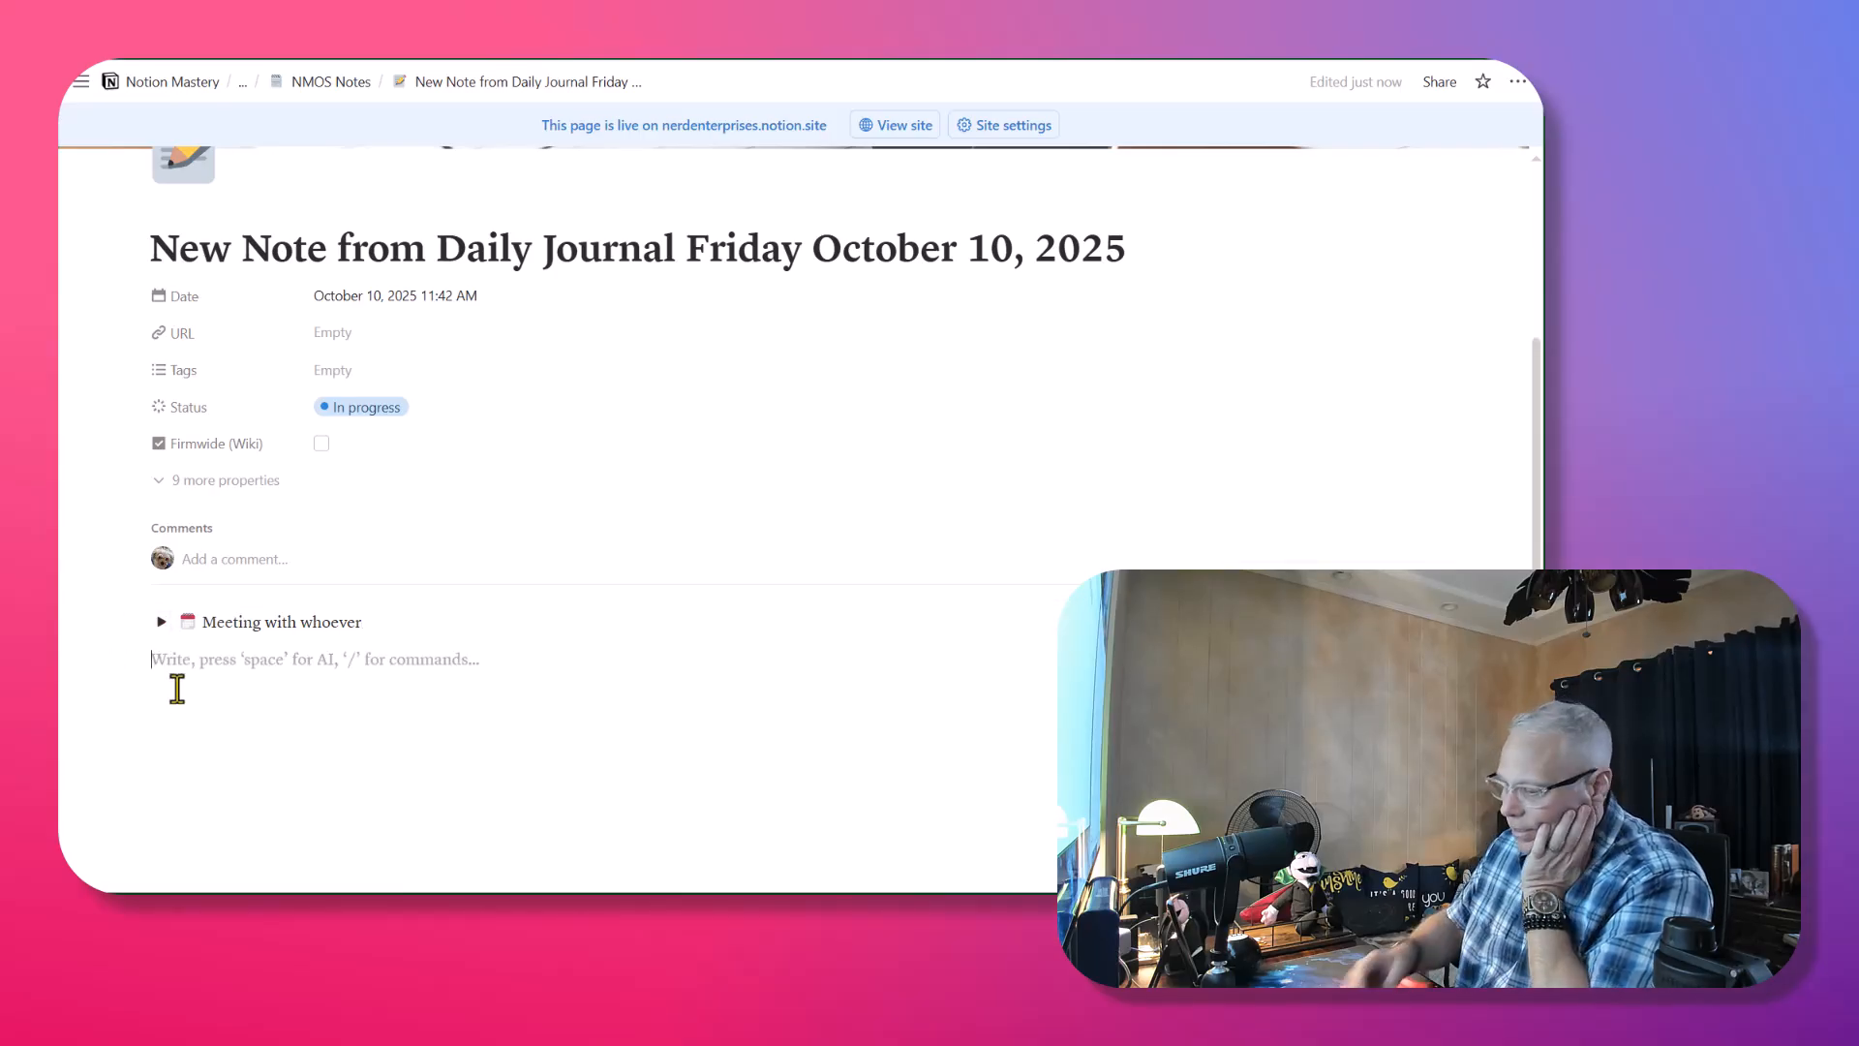
pyautogui.press('Return')
pyautogui.click(217, 625)
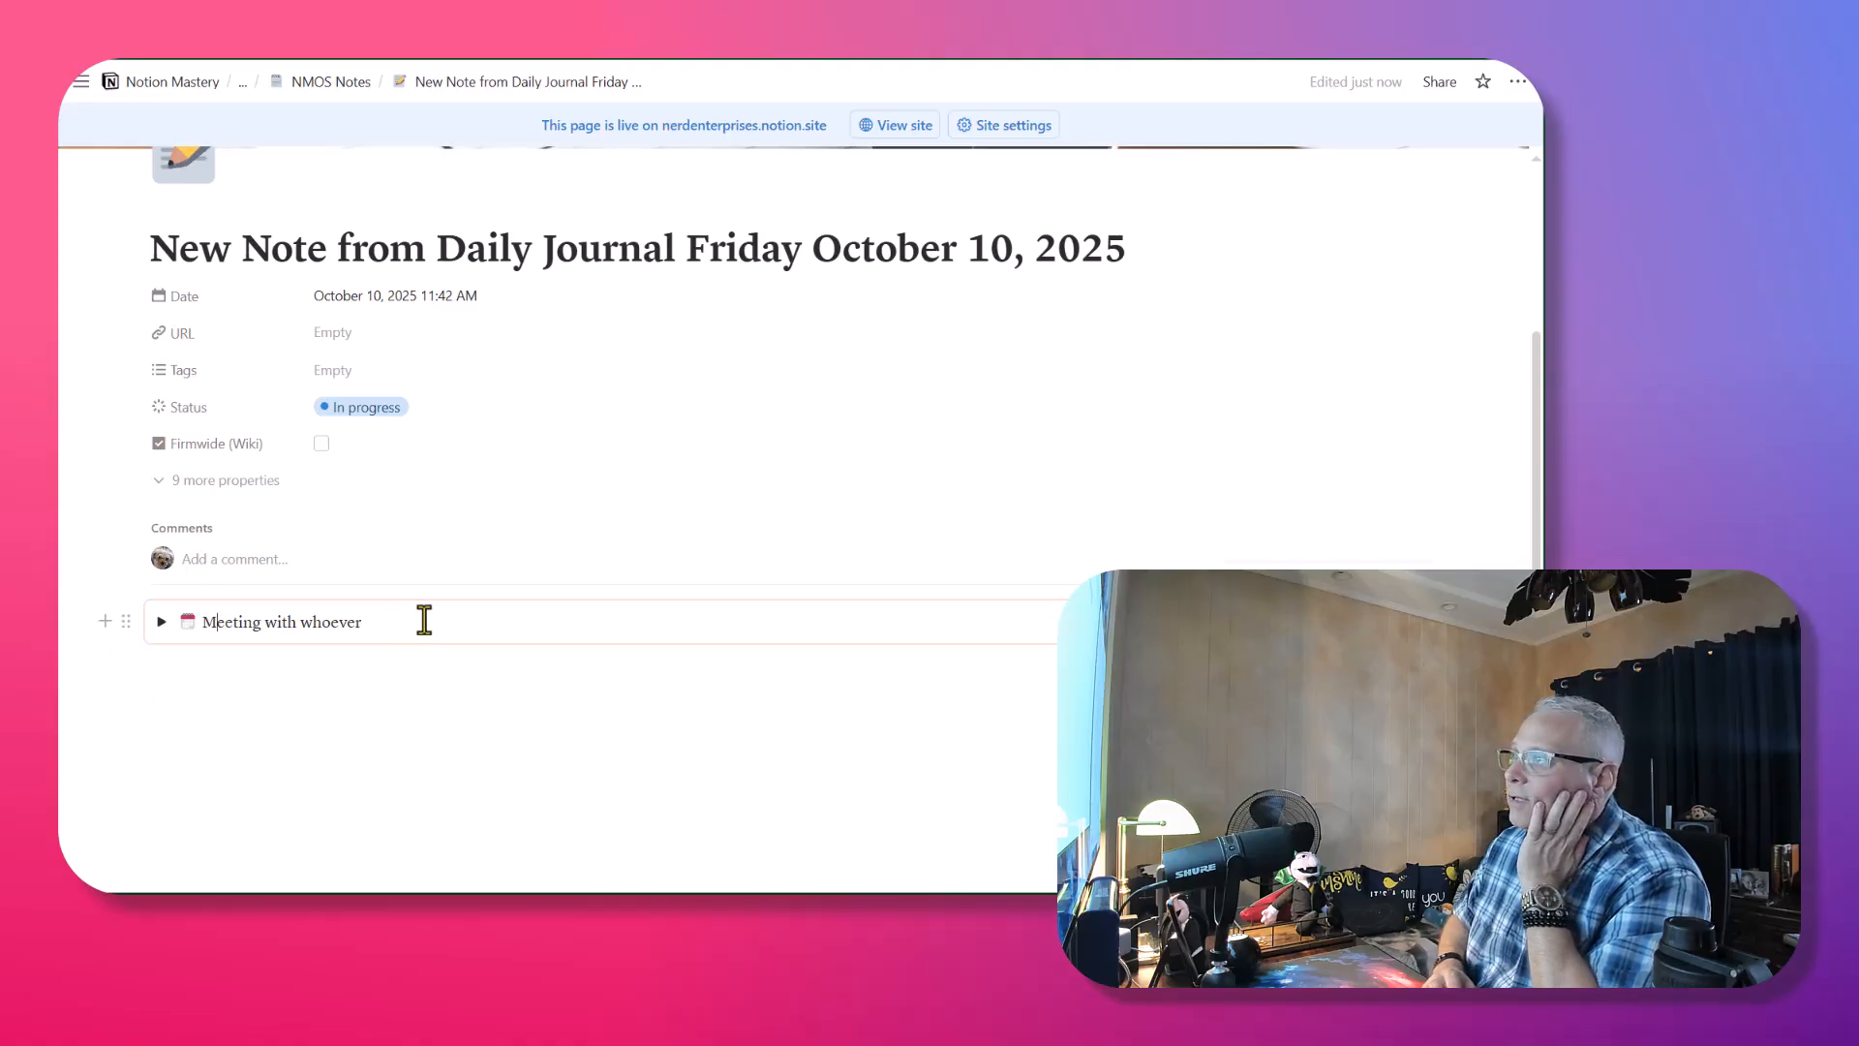
pyautogui.click(158, 695)
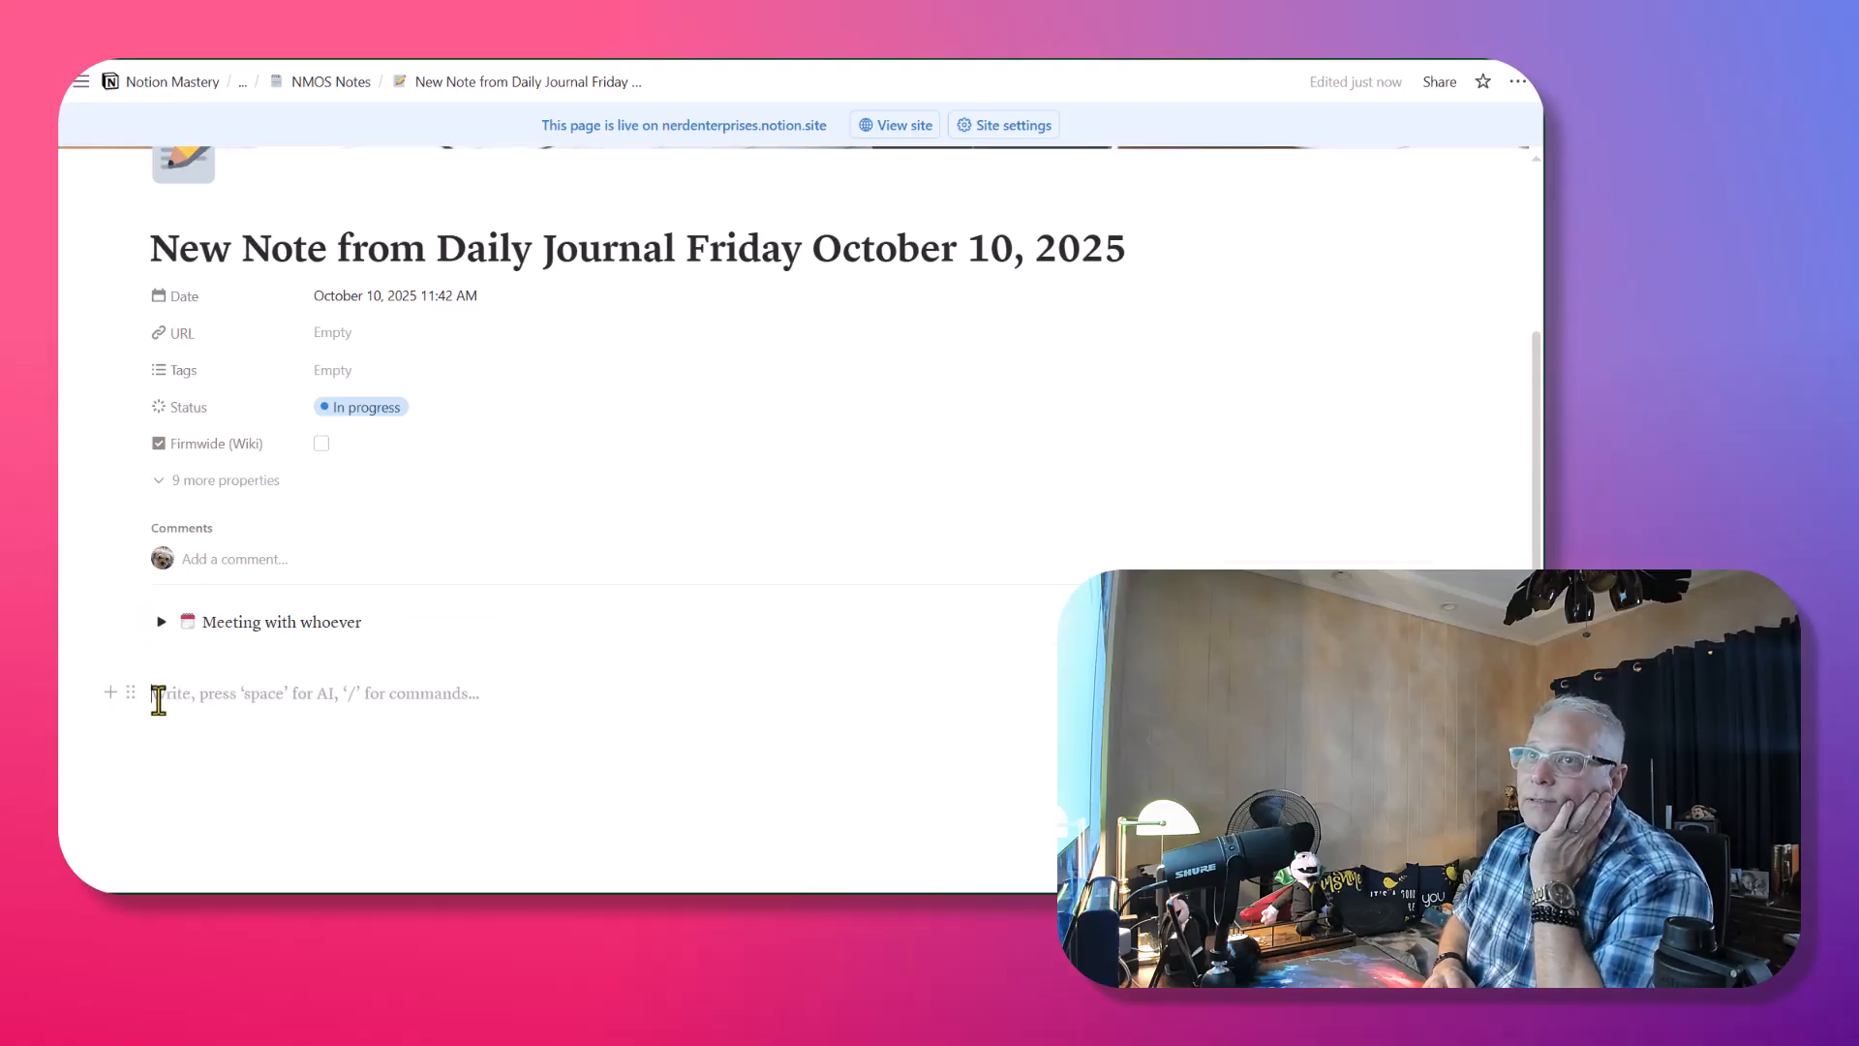